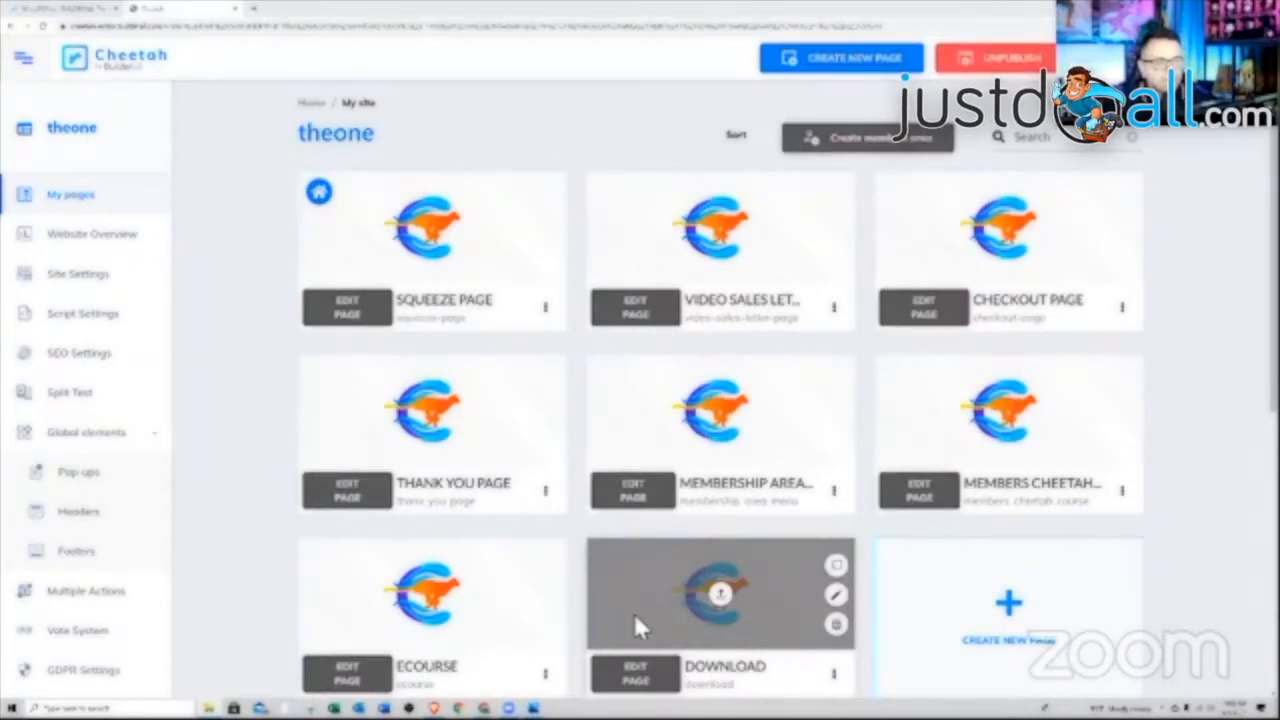
Start a new members area and give it a light purple colour
click(868, 153)
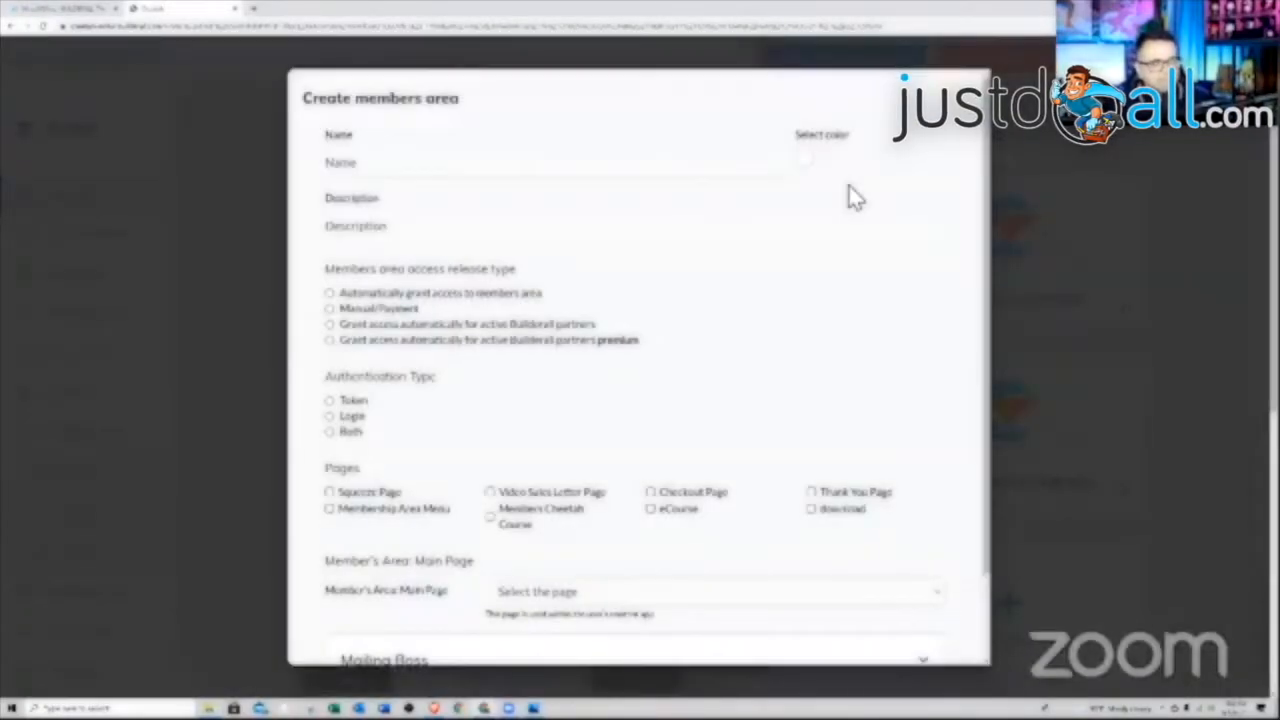
click(806, 162)
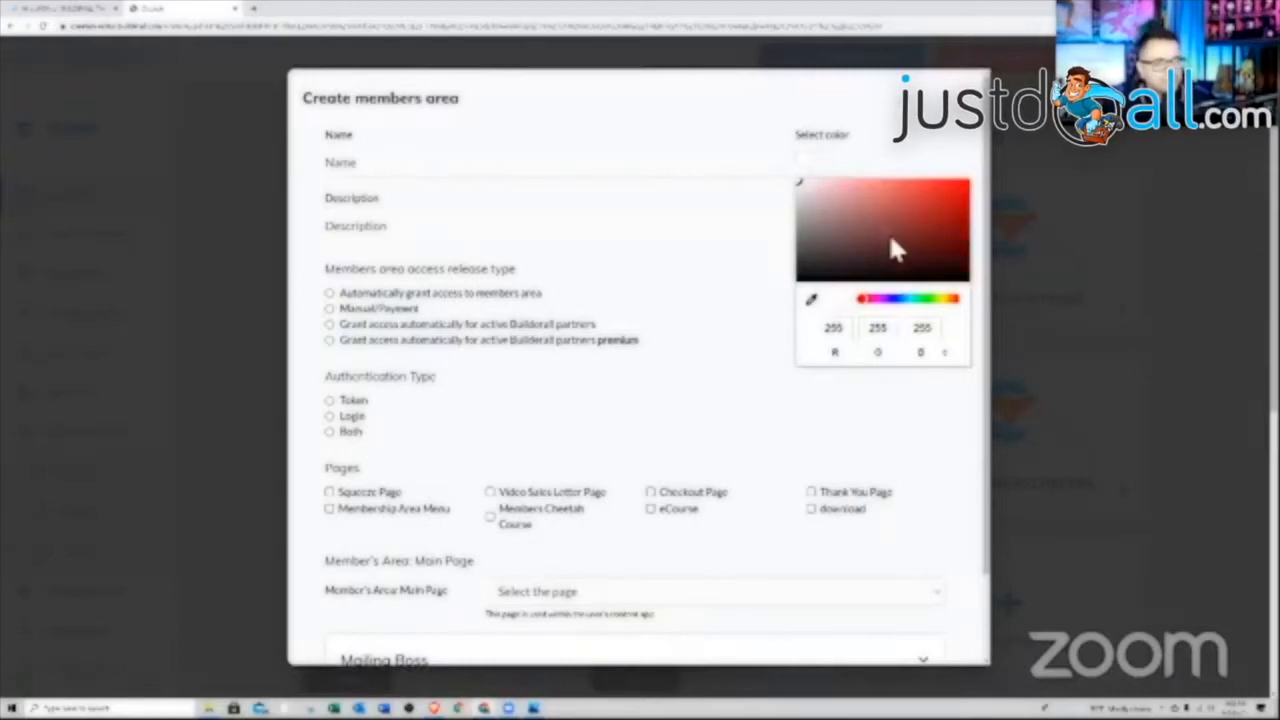
click(886, 298)
click(950, 201)
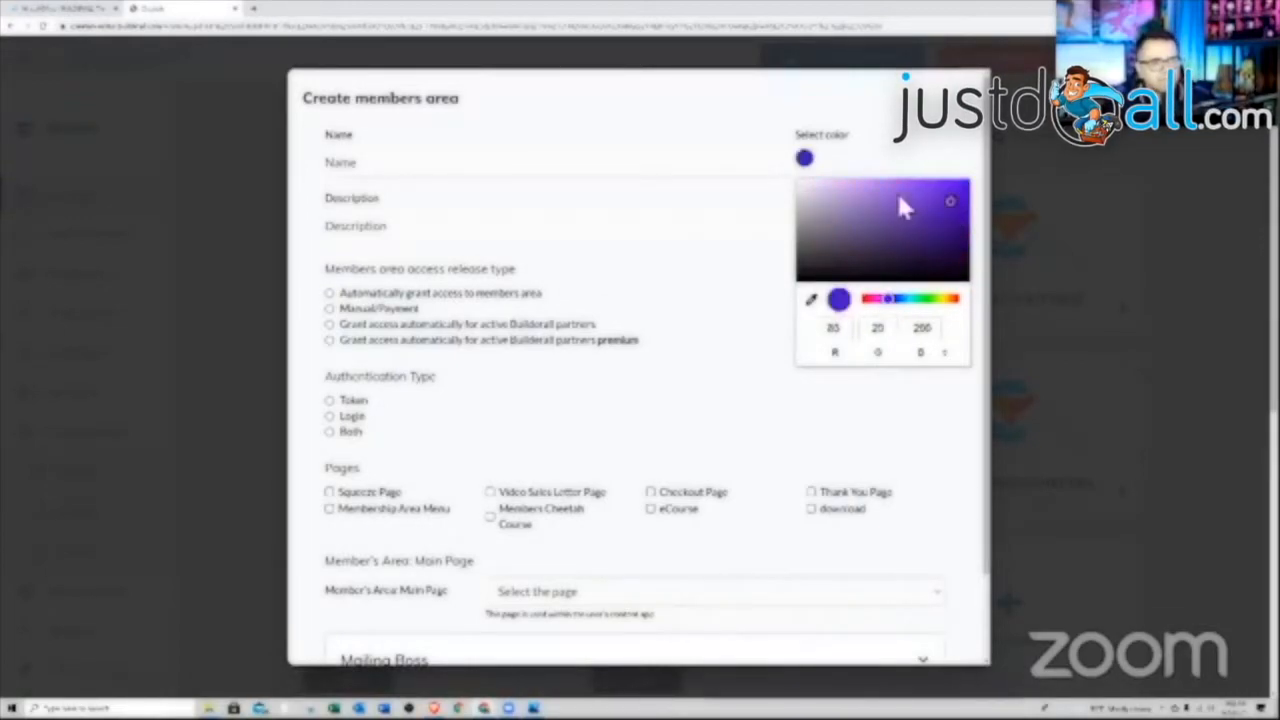
click(922, 192)
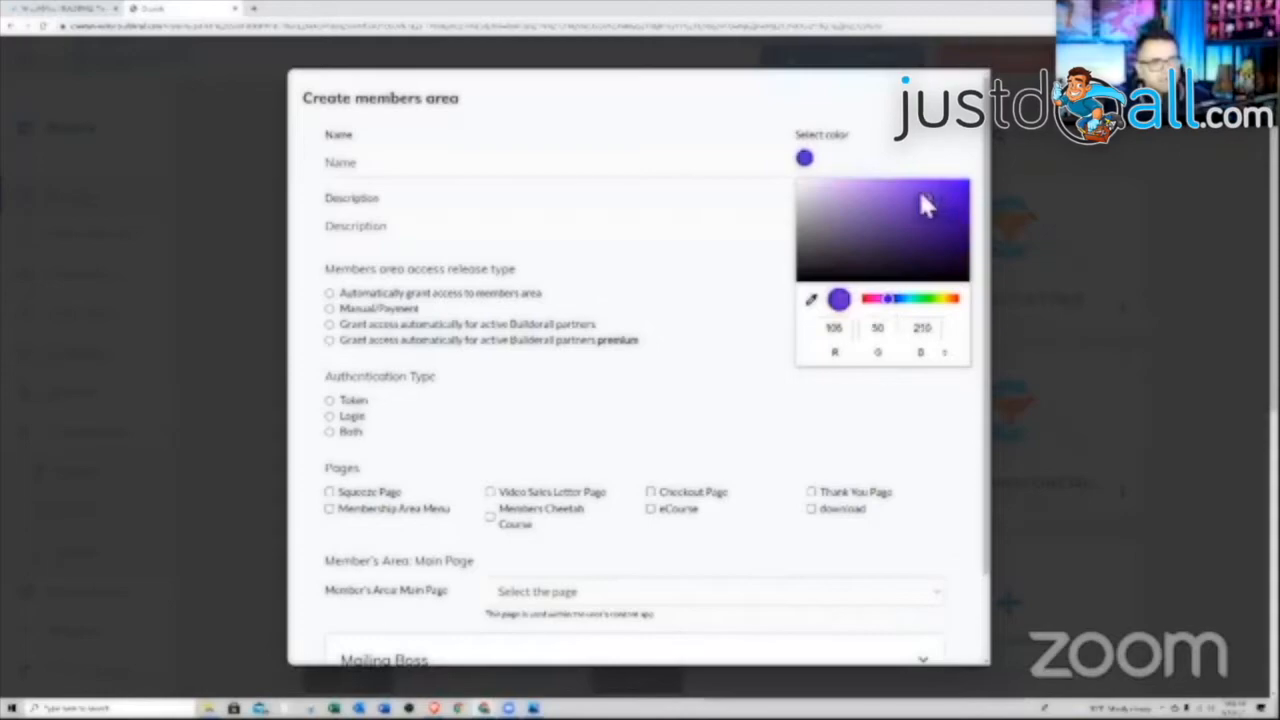
click(921, 456)
Name the members area 'Members 1' and set its description to 'Members1'
click(452, 178)
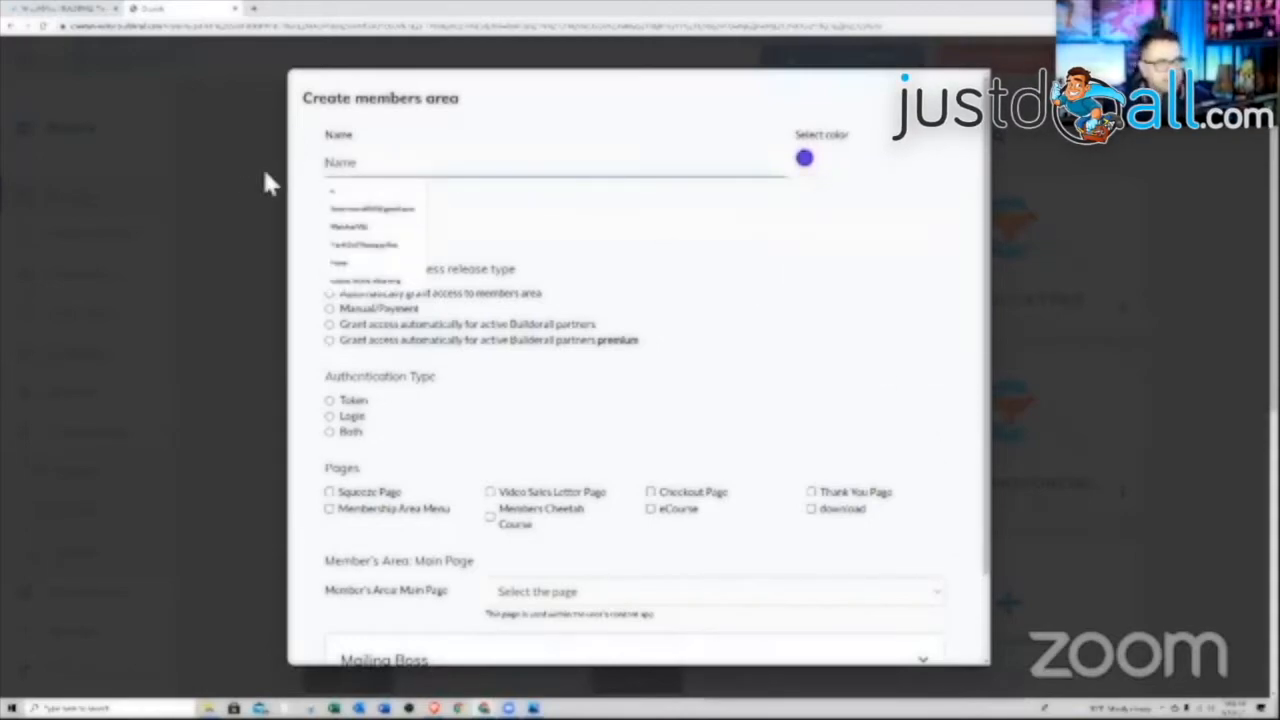
text(Members)
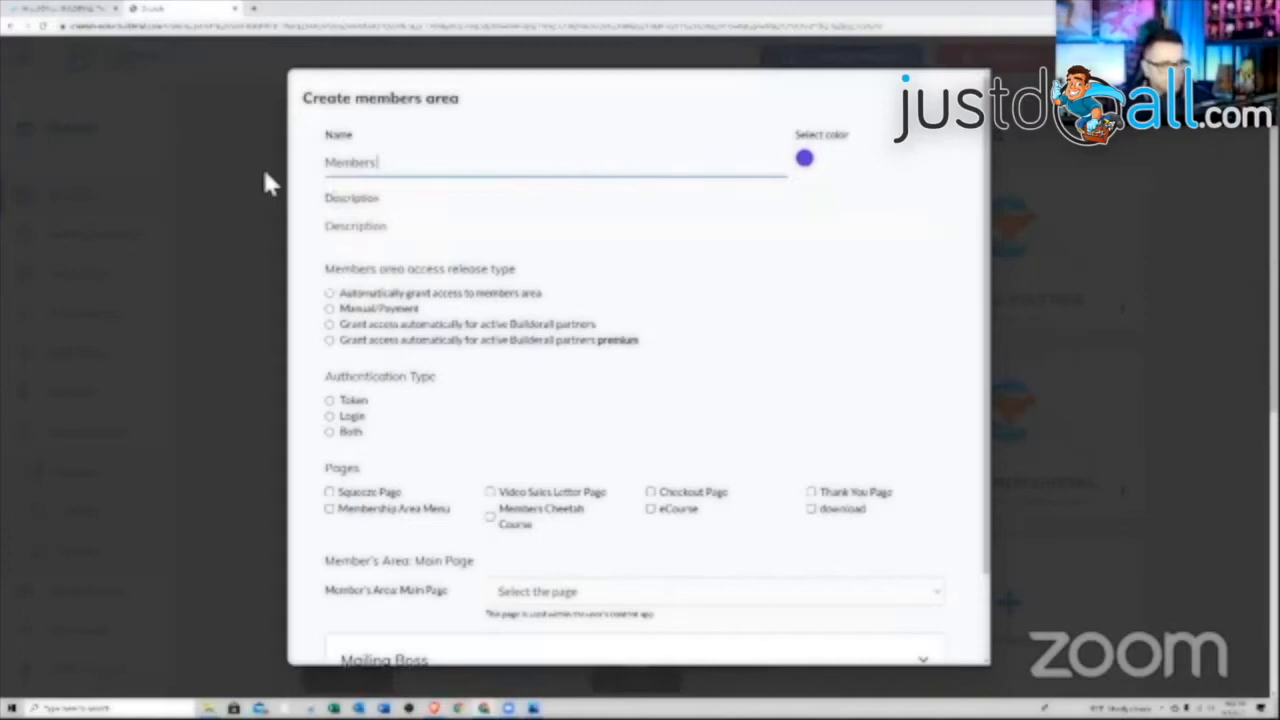
text( 1)
click(345, 237)
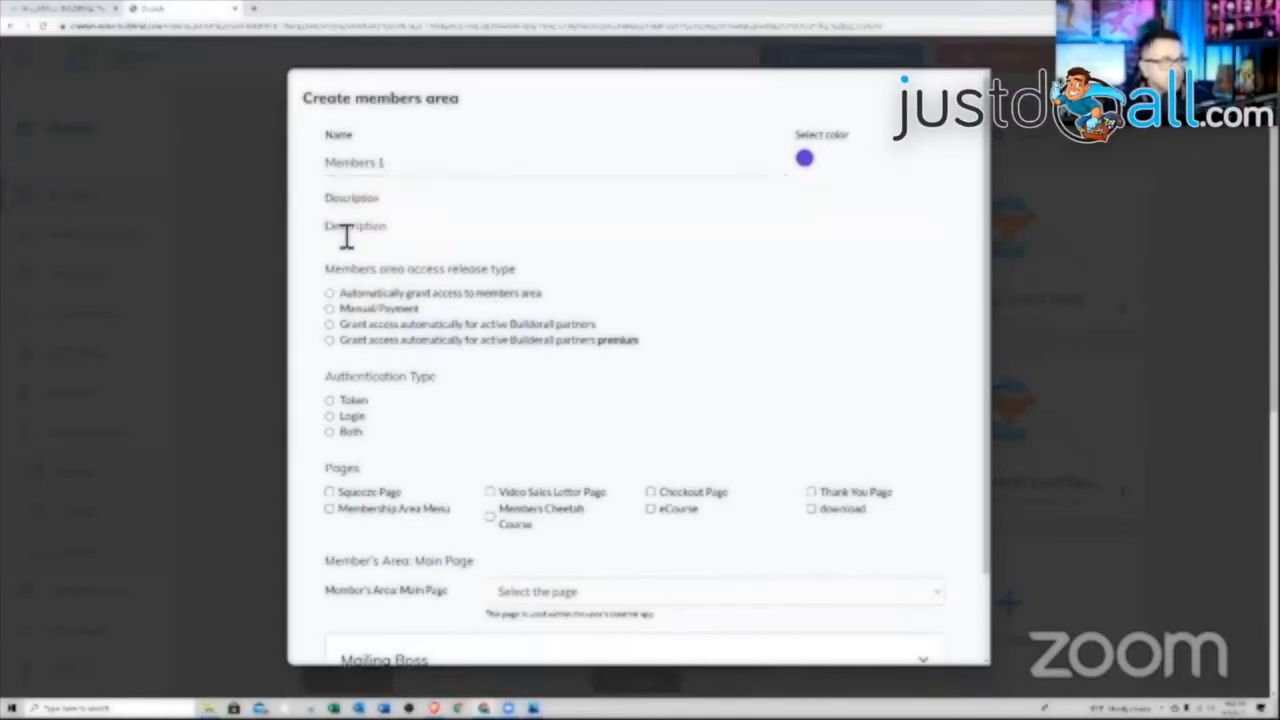
text(Members 1)
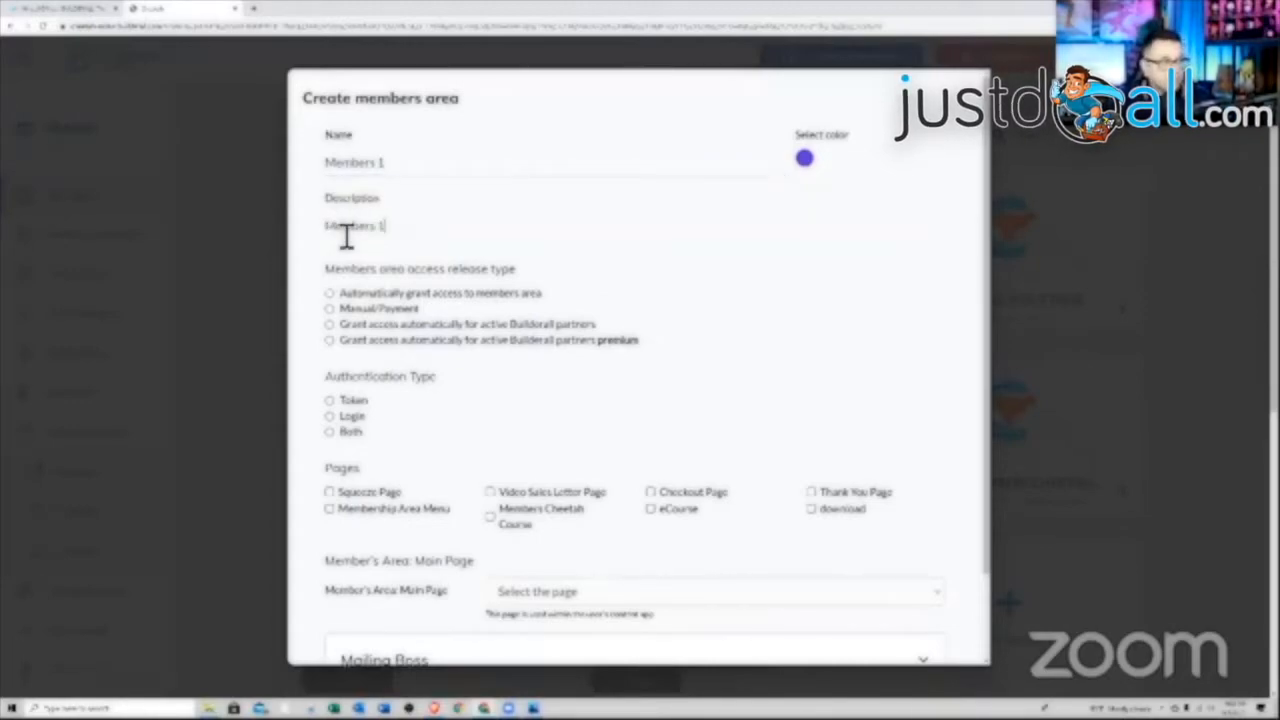
key(BackSpace)
key(BackSpace)
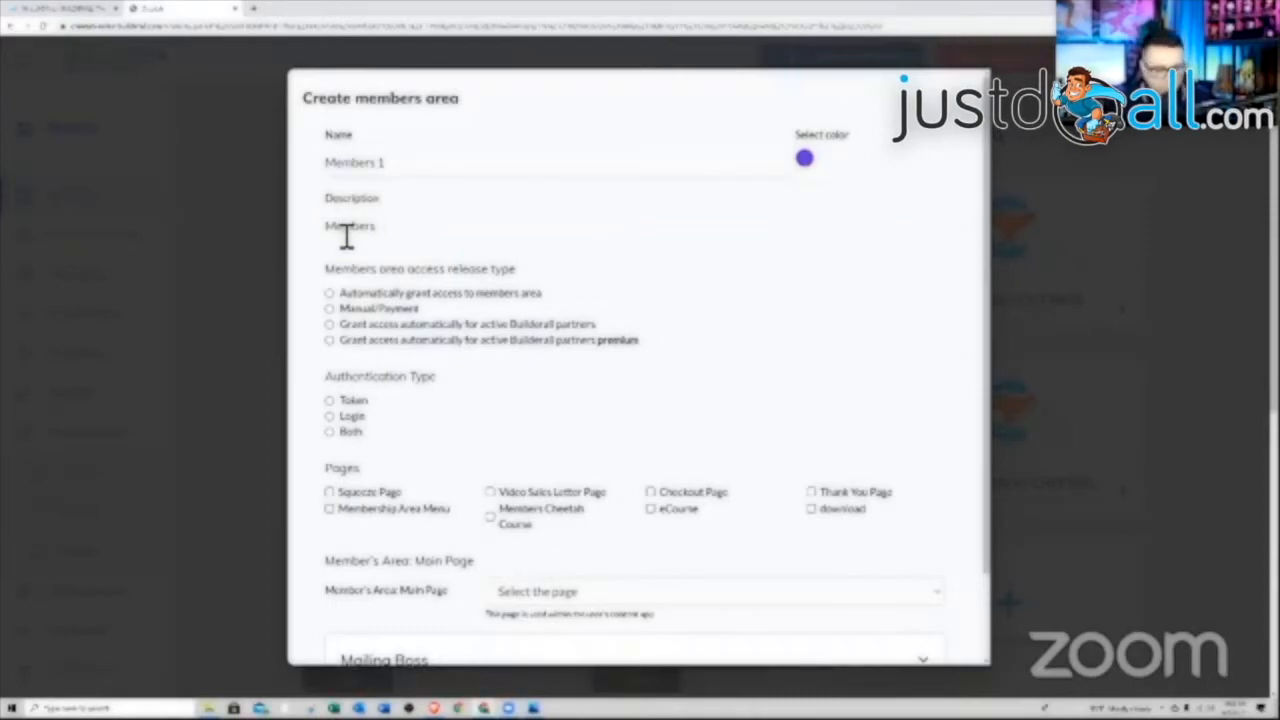
text(1)
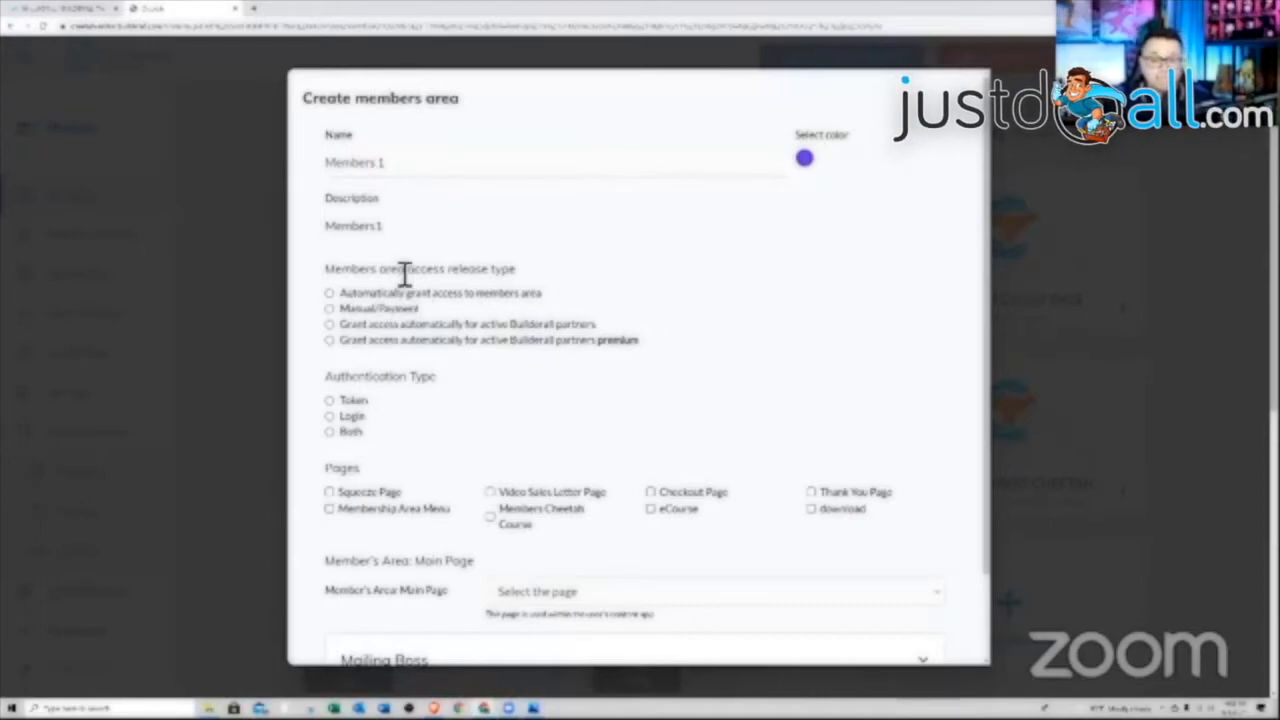
Choose Manual/Payment member access with Login as the authentication type
click(330, 311)
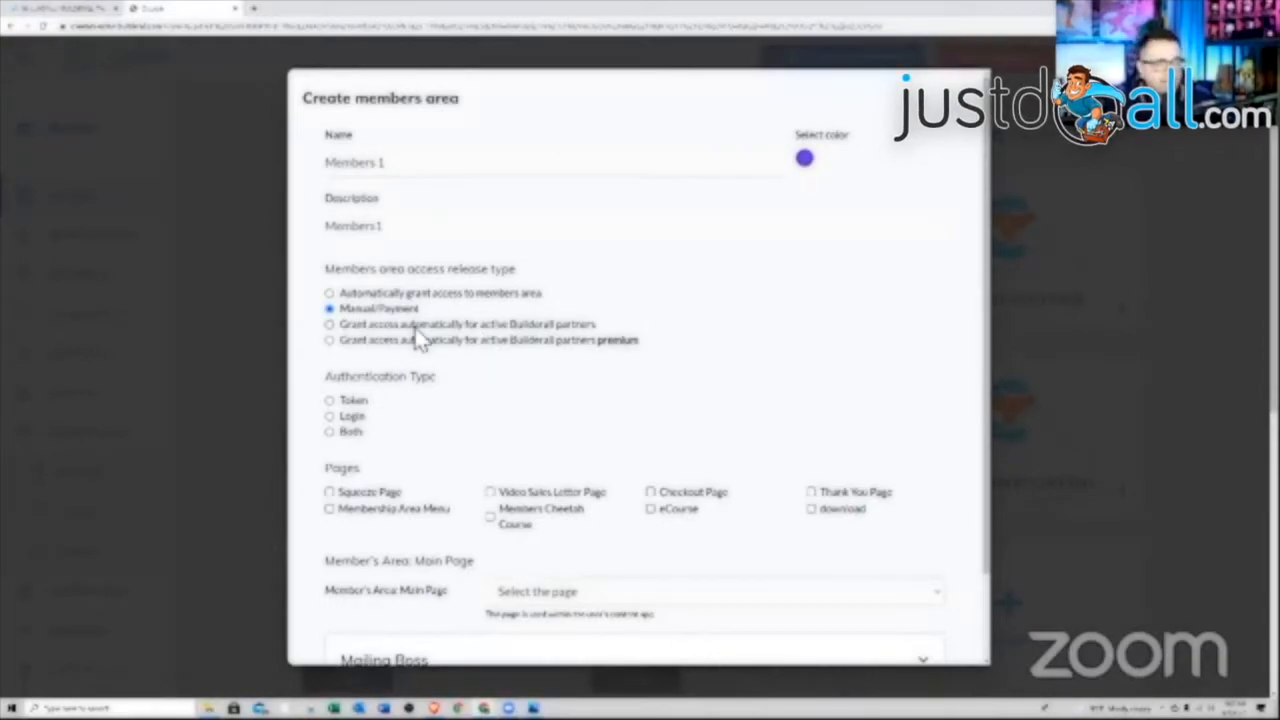
click(331, 417)
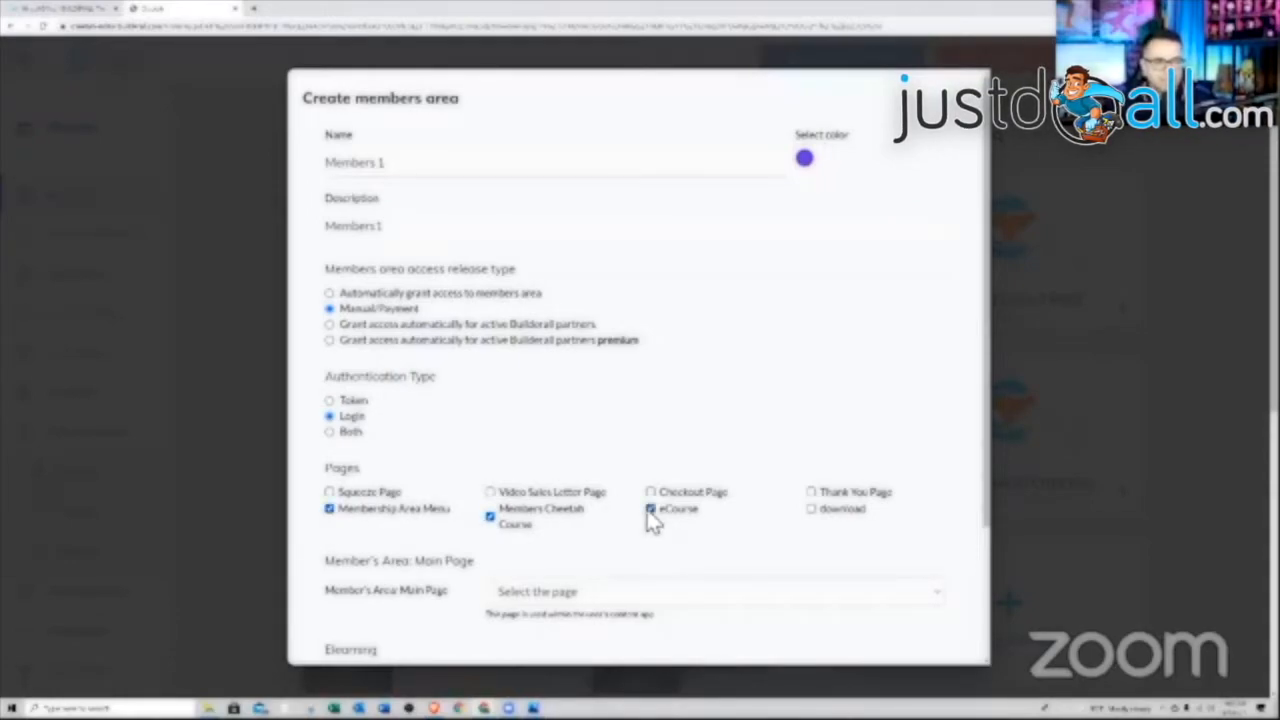
scroll(650, 530, down, 1)
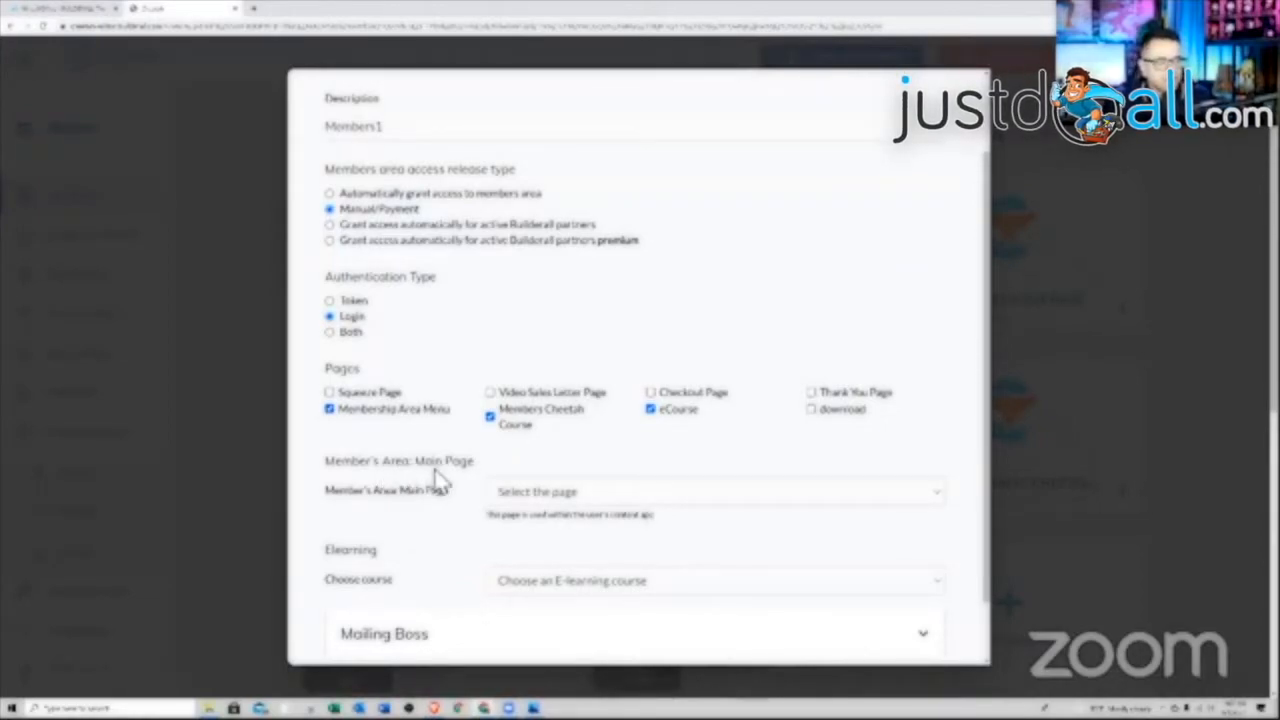
Make Membership Area Menu the main page and link the How to Grow Your YouTube Channel course
click(932, 496)
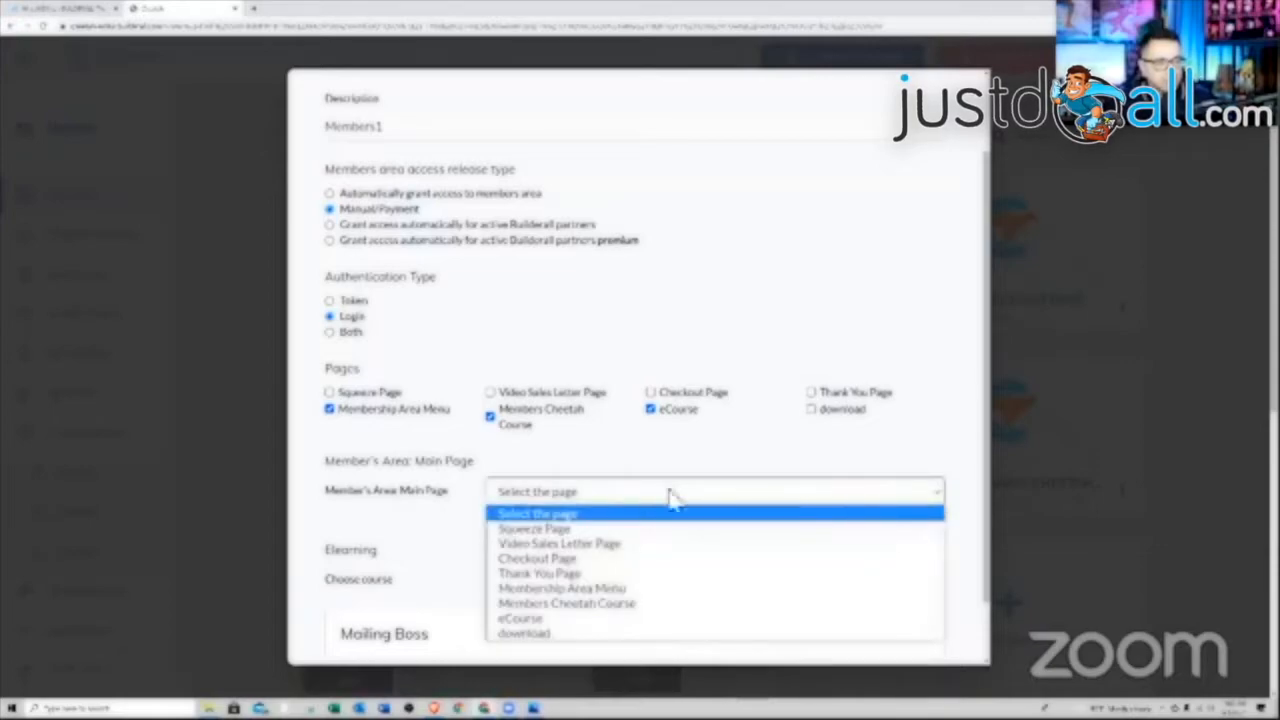
click(580, 589)
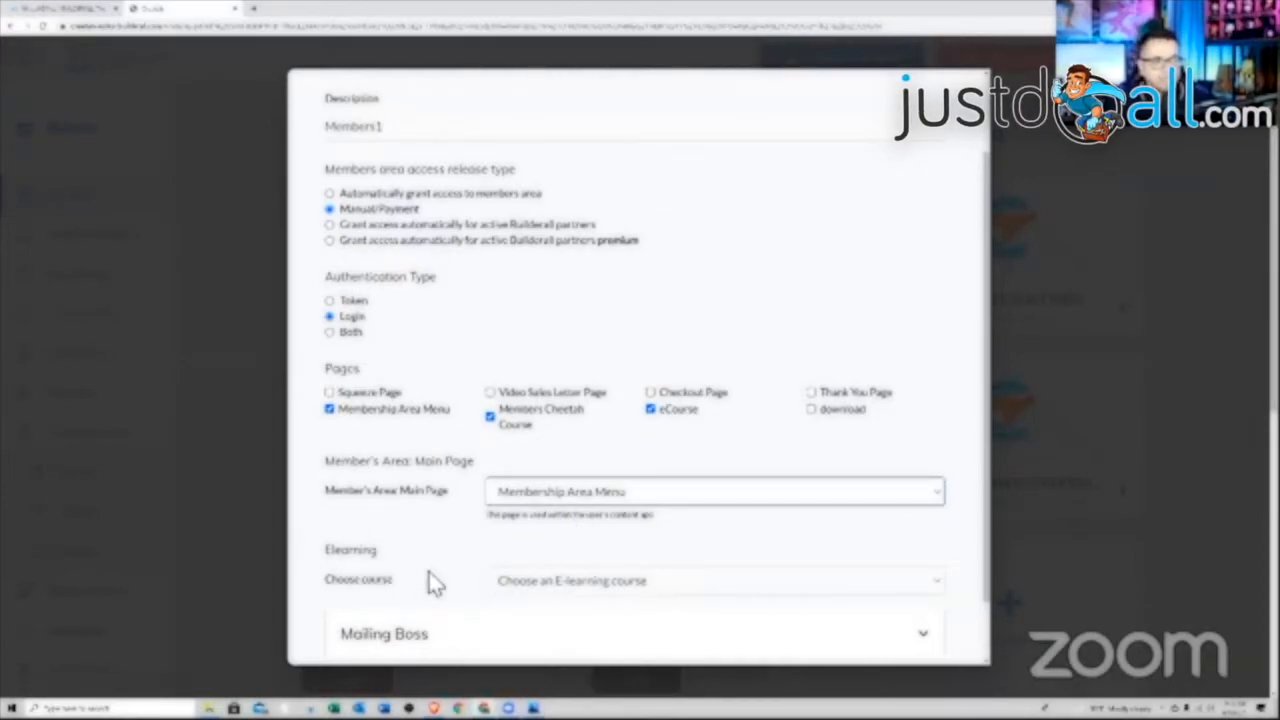
click(924, 594)
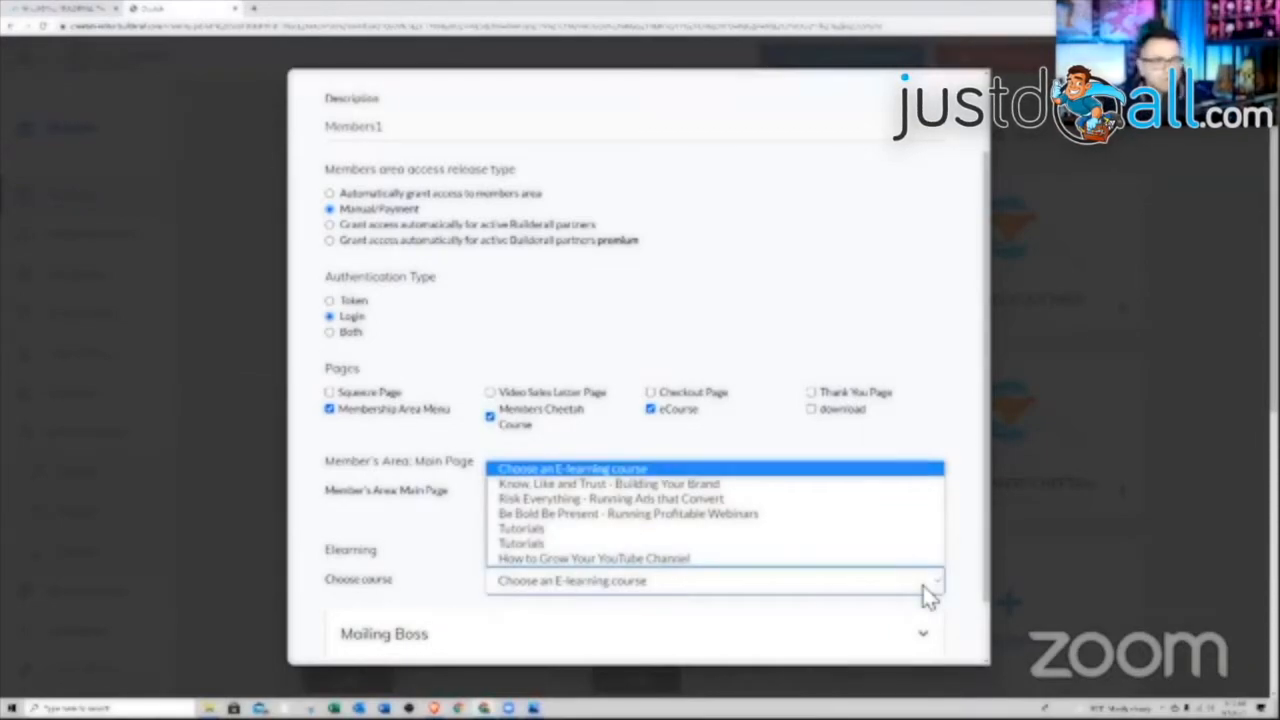
click(625, 560)
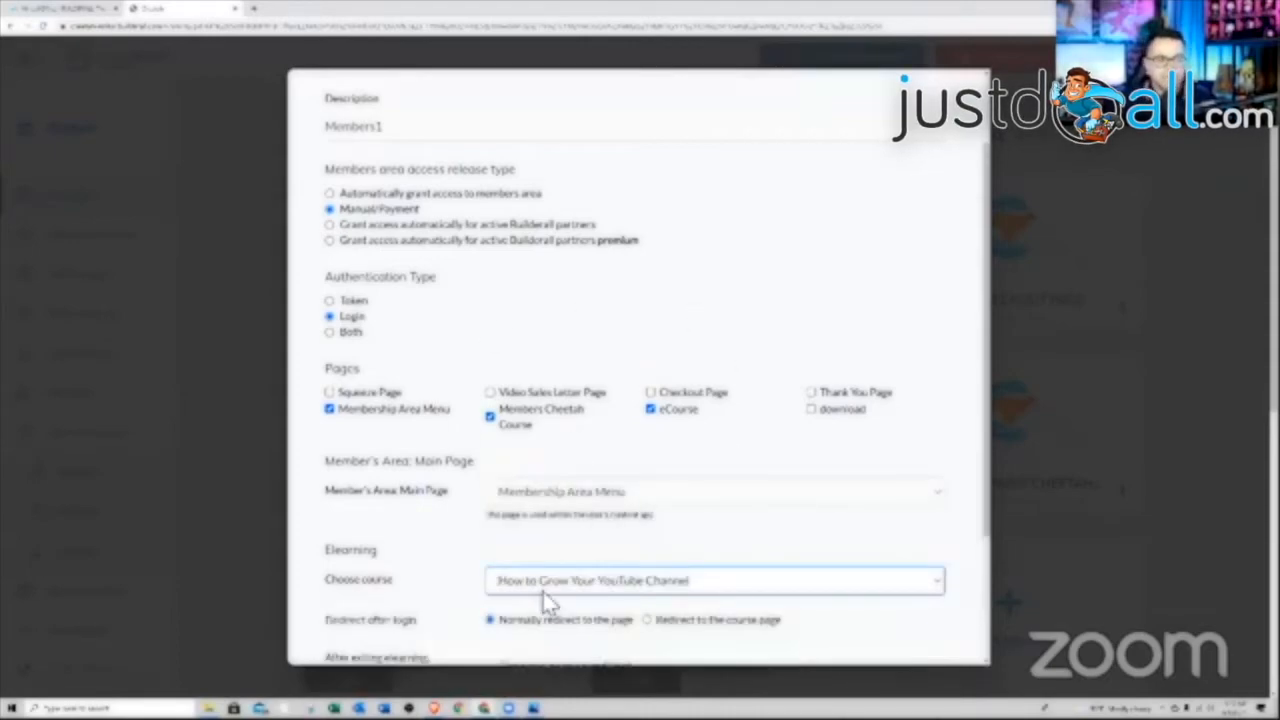
Redirect members to Membership Area Menu after exiting the e-learning
scroll(705, 522, down, 1)
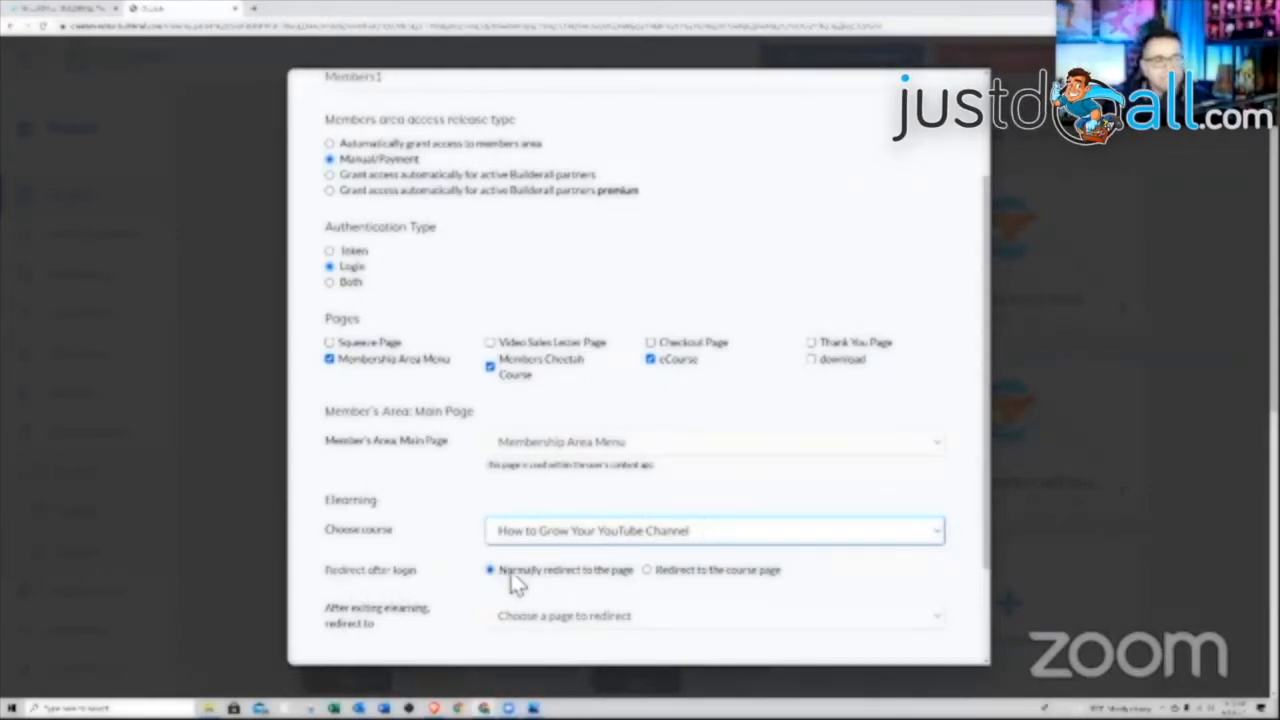
scroll(617, 591, down, 1)
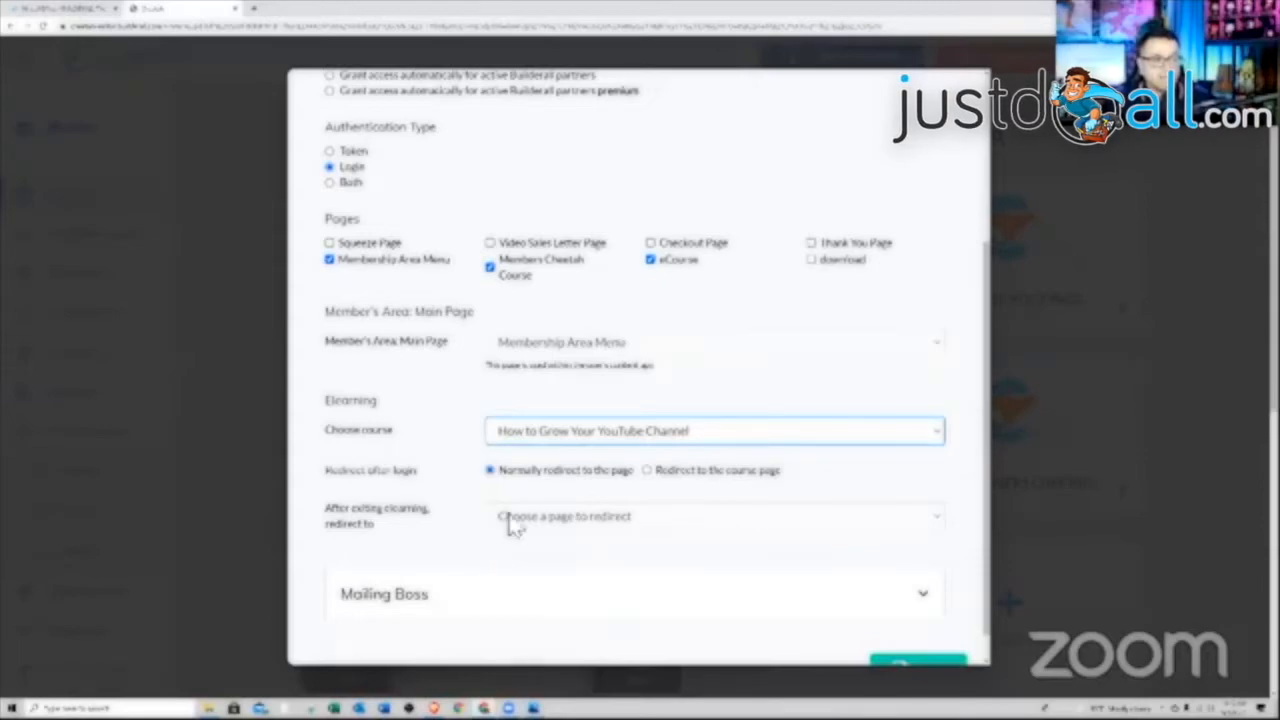
click(612, 518)
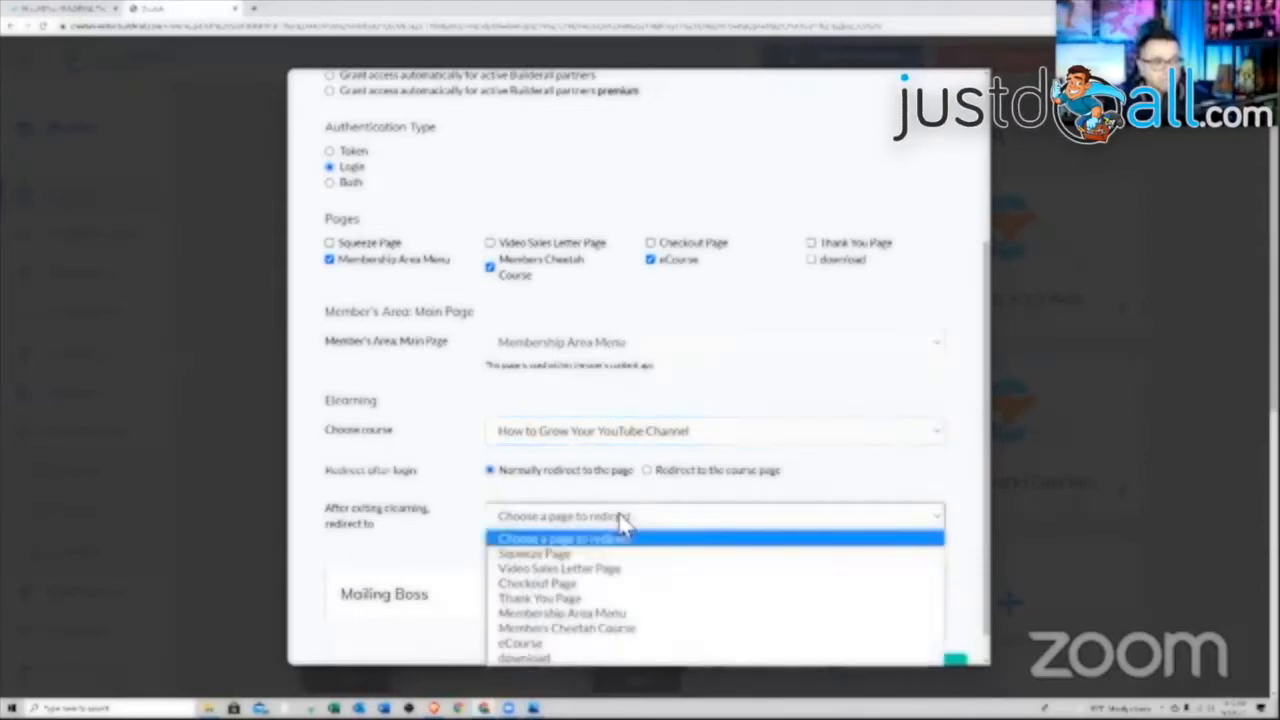
click(566, 614)
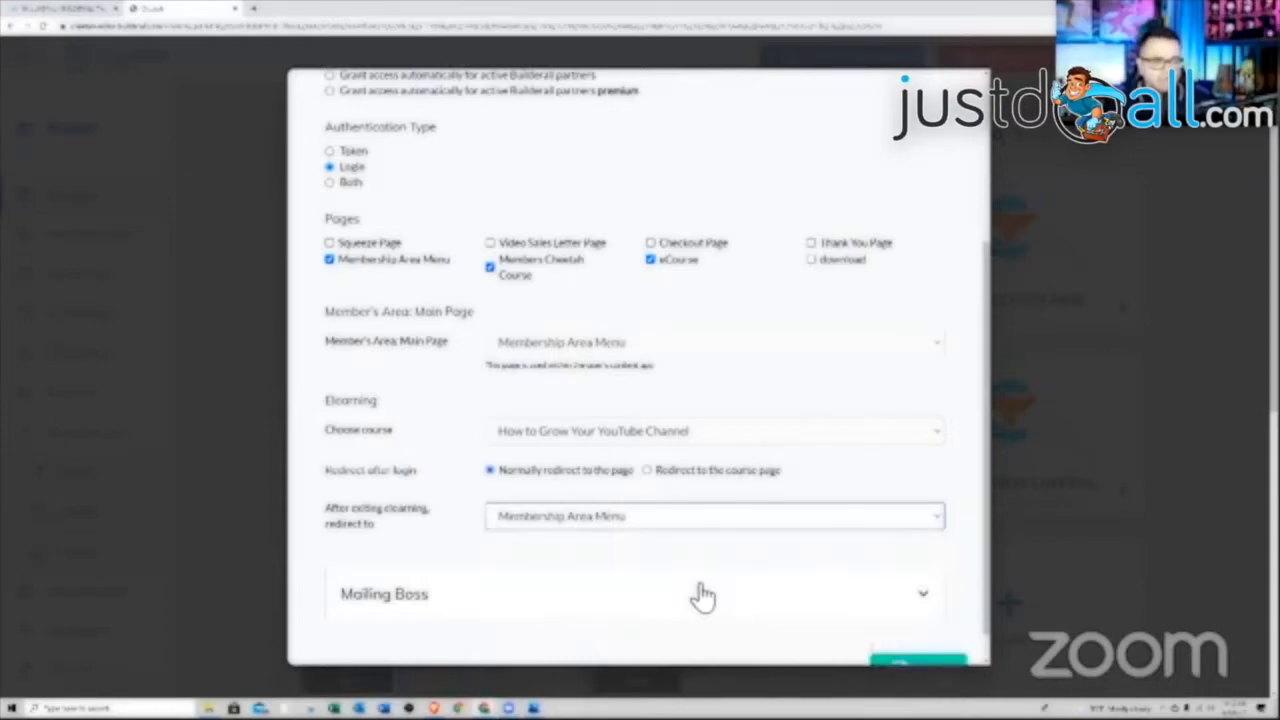
scroll(705, 548, down, 1)
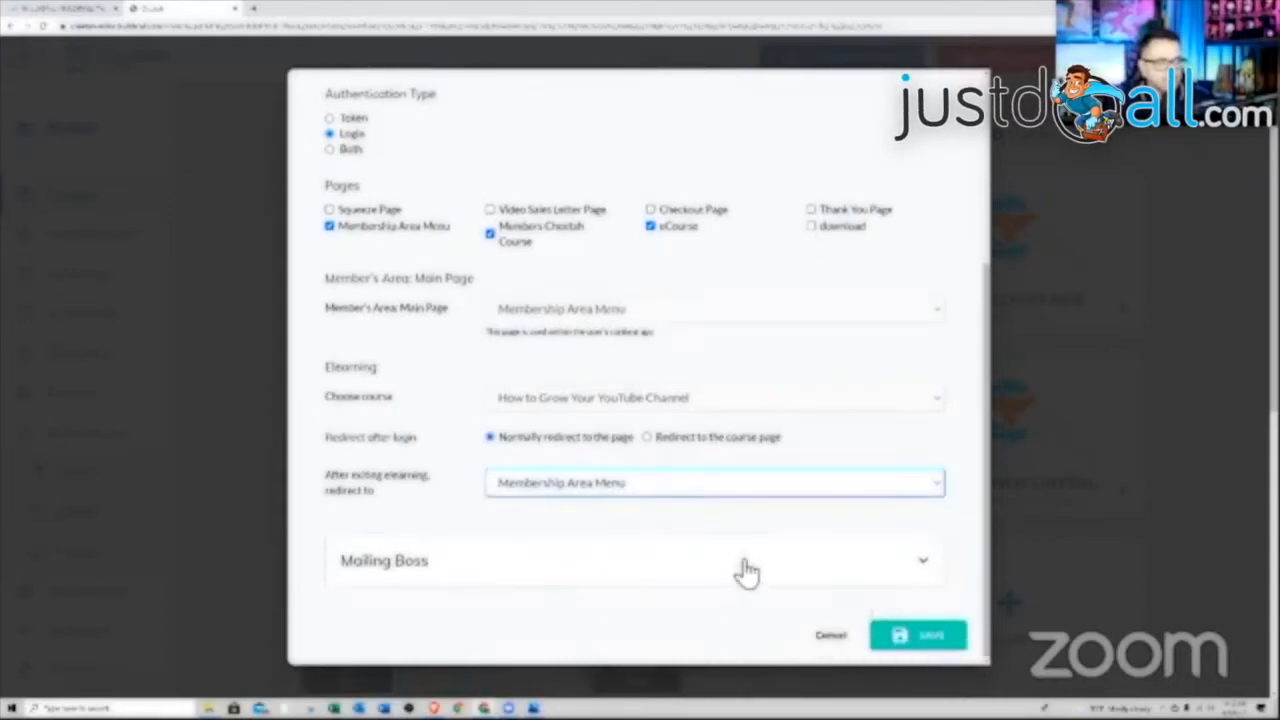
Connect the Members Only Mailing Boss list and save the members area
click(900, 566)
scroll(737, 571, down, 3)
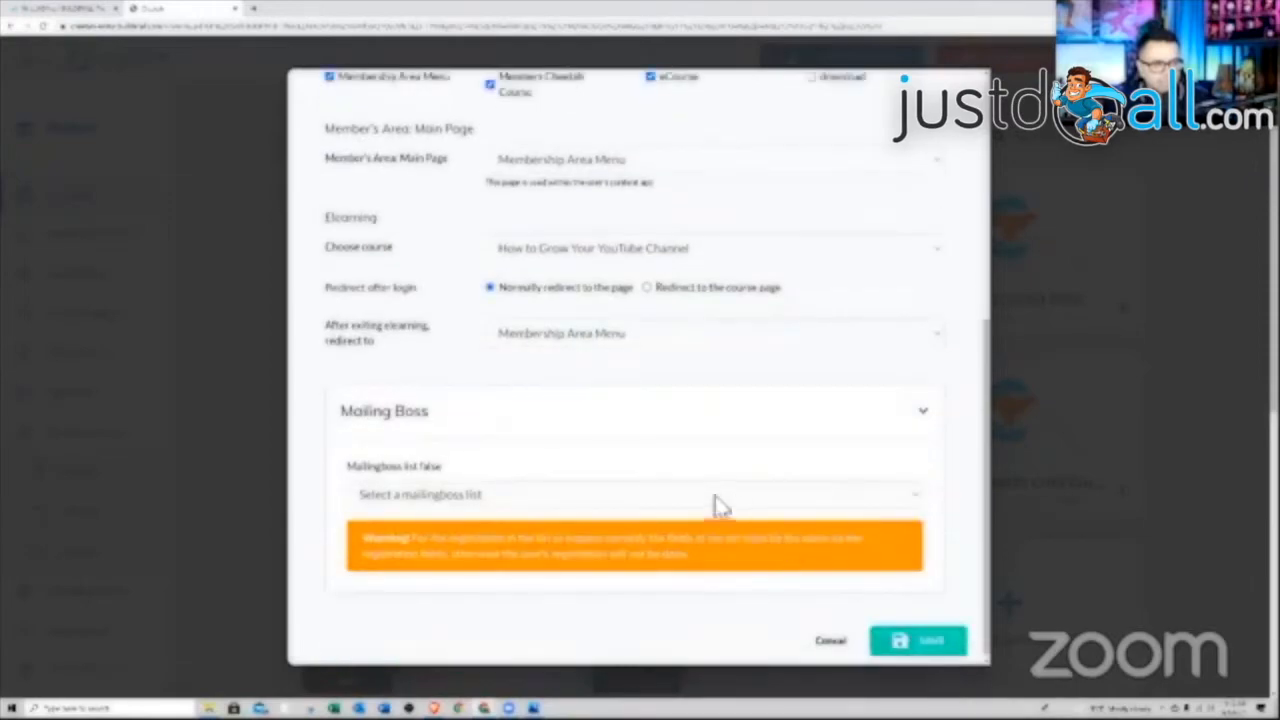
click(820, 494)
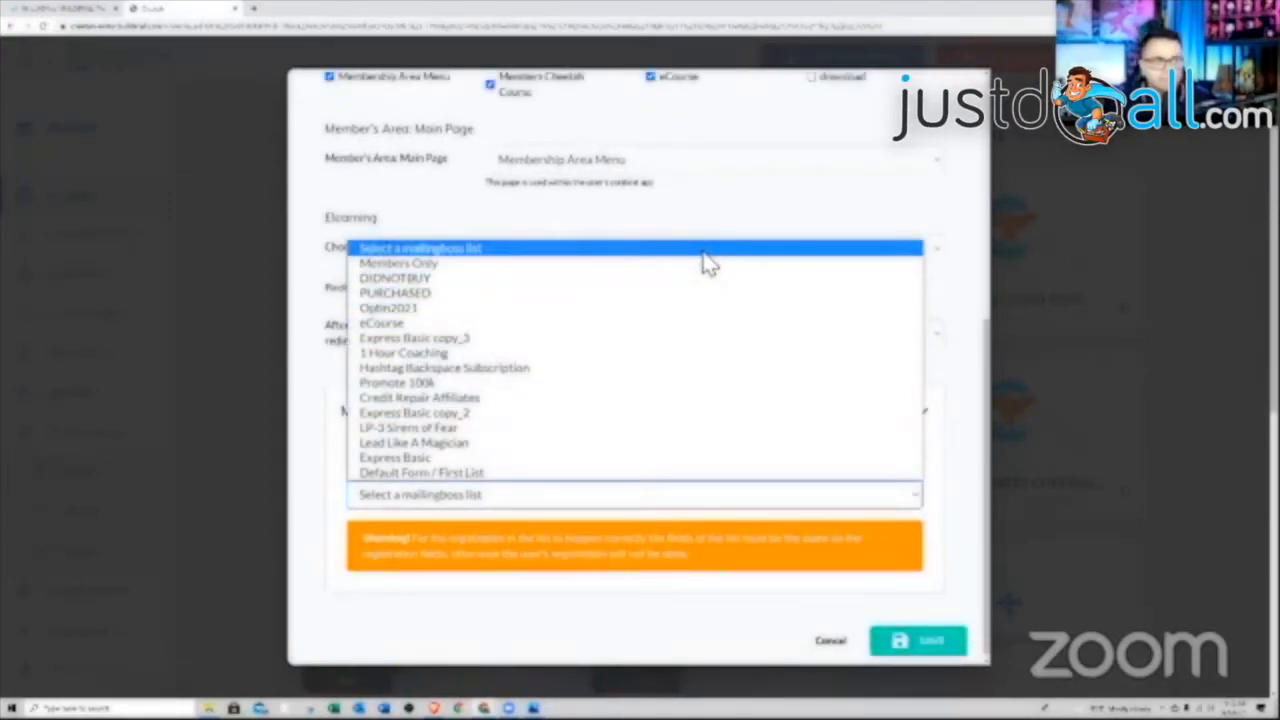
click(645, 270)
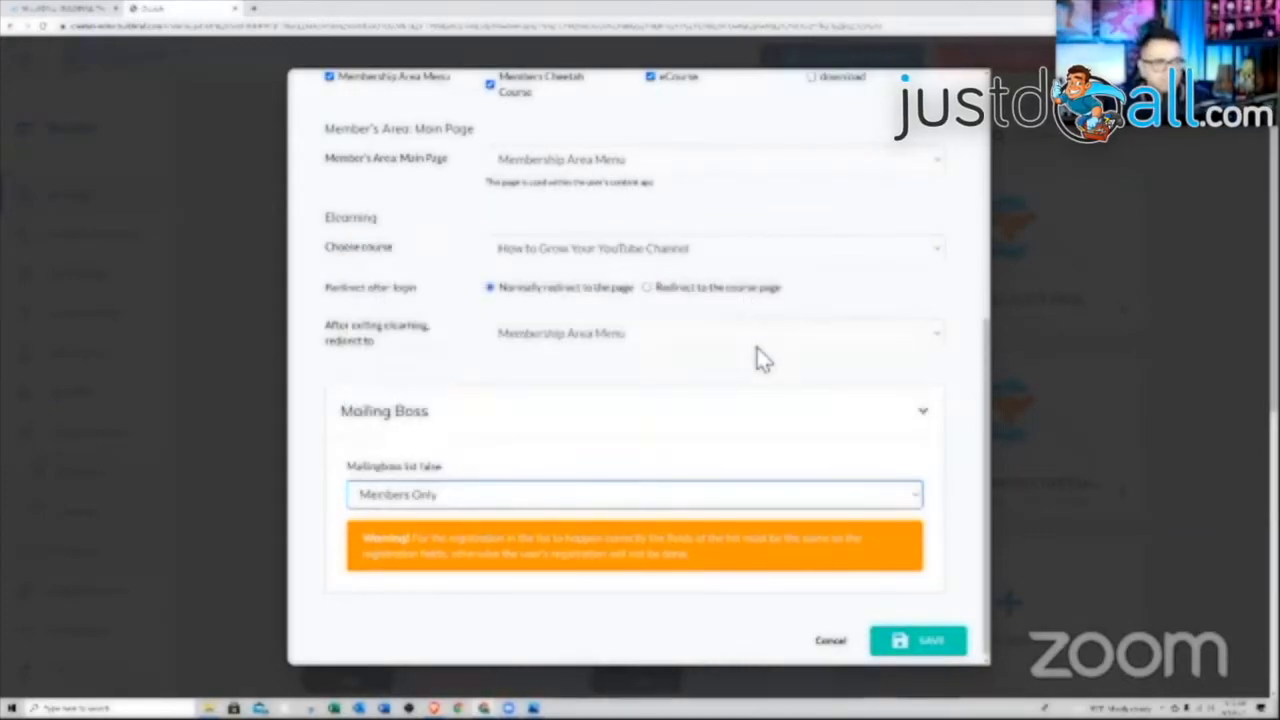
click(927, 645)
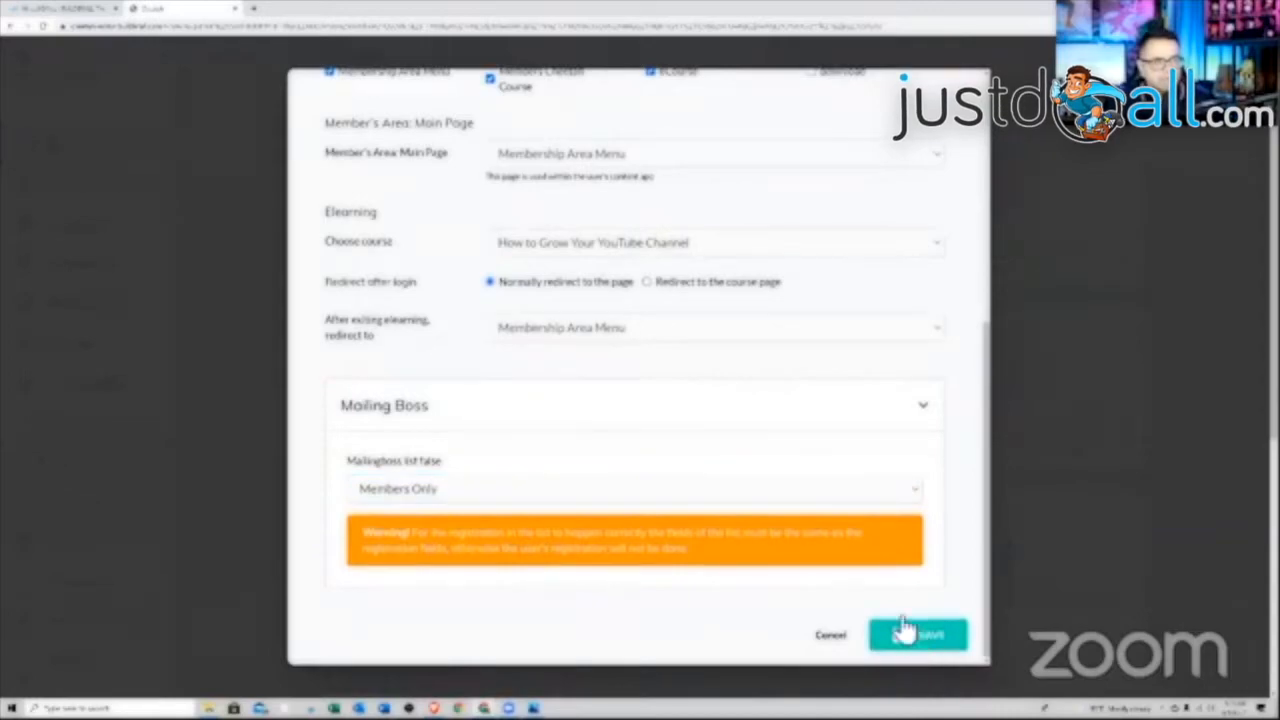
click(920, 637)
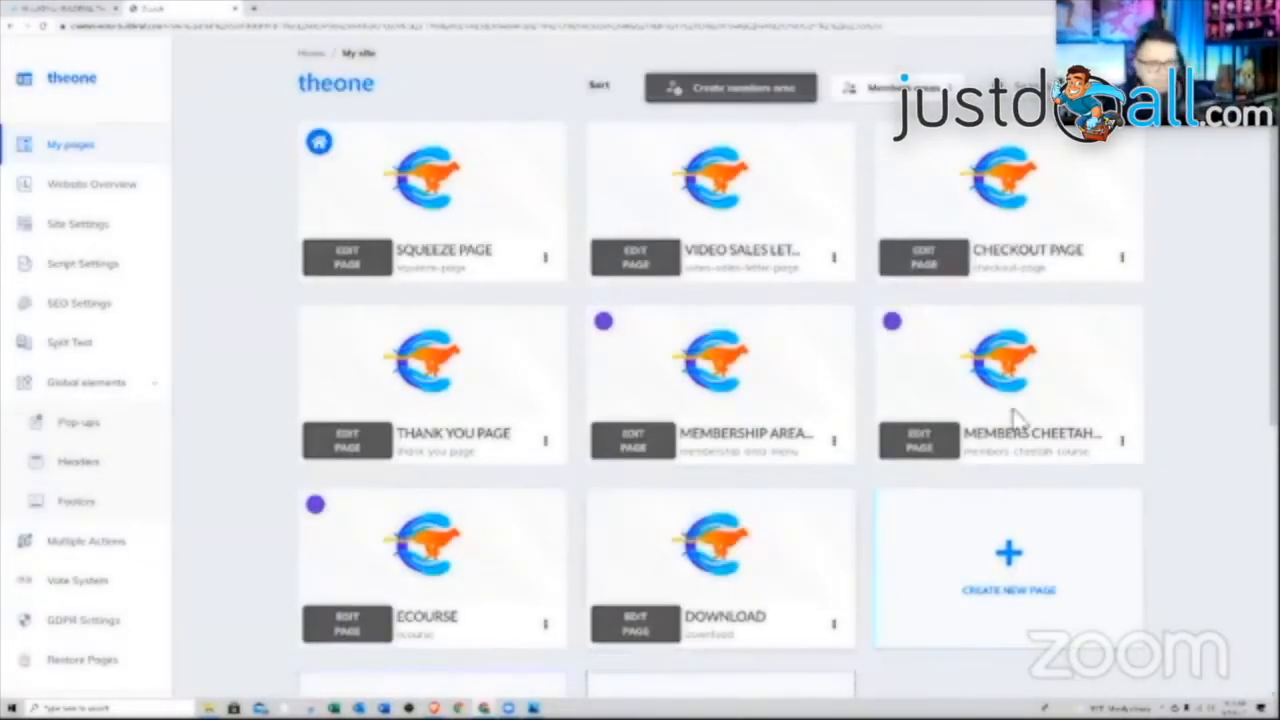
mouse_move(745, 370)
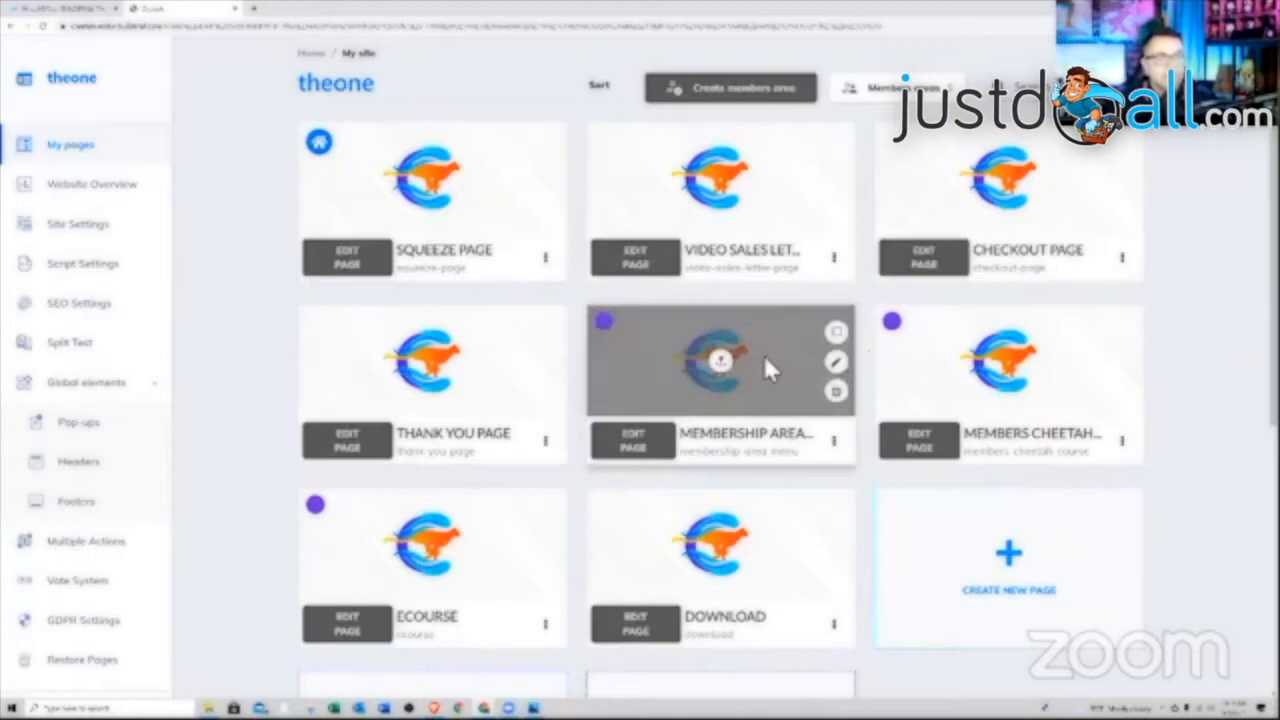
click(834, 442)
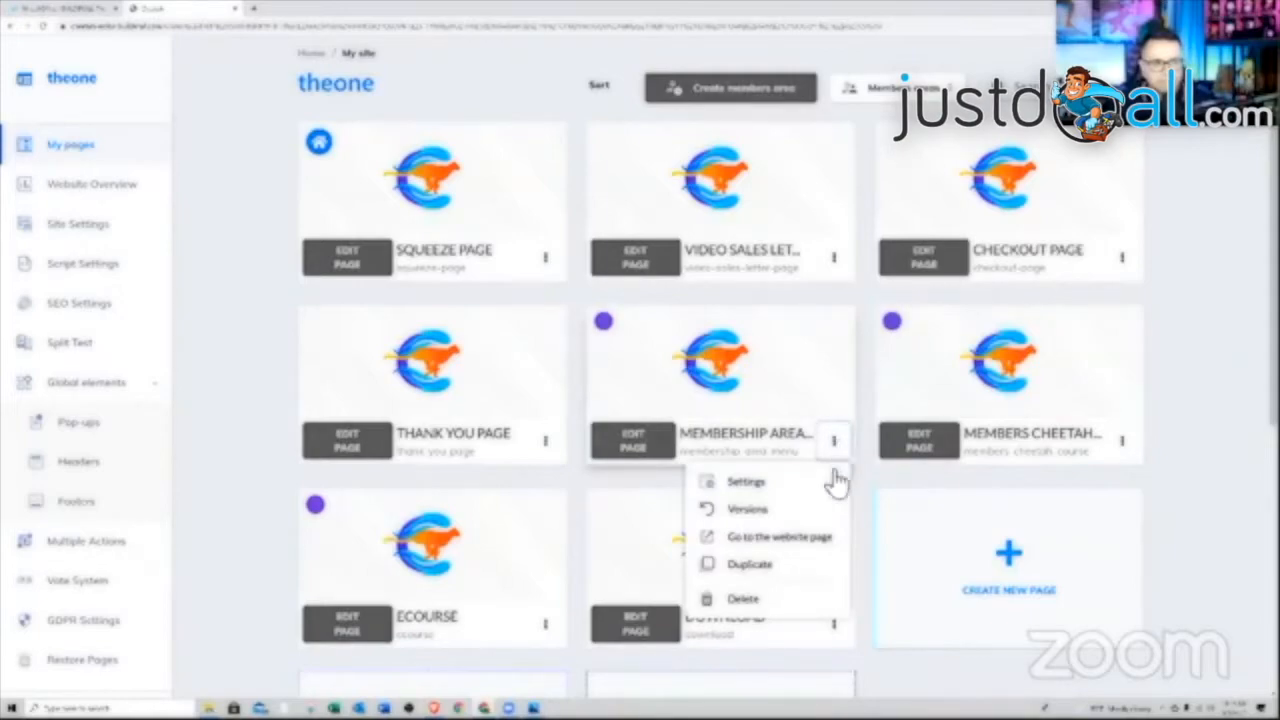
click(792, 537)
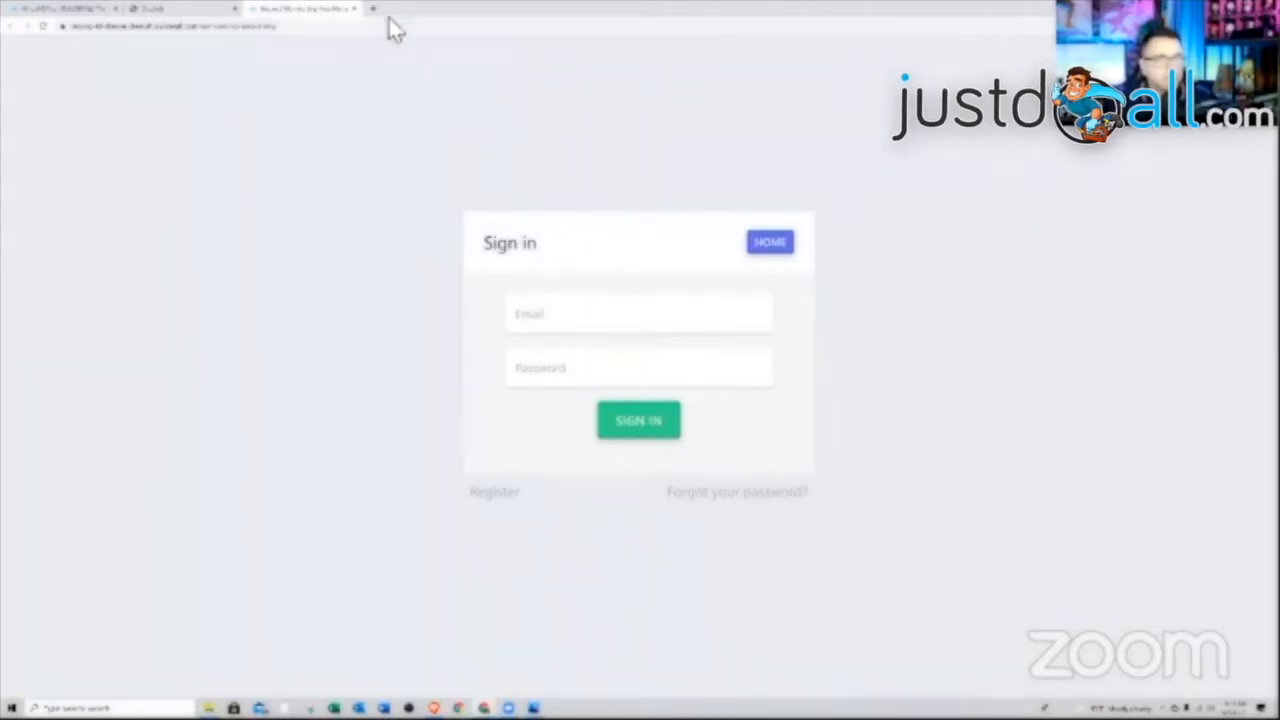
click(351, 10)
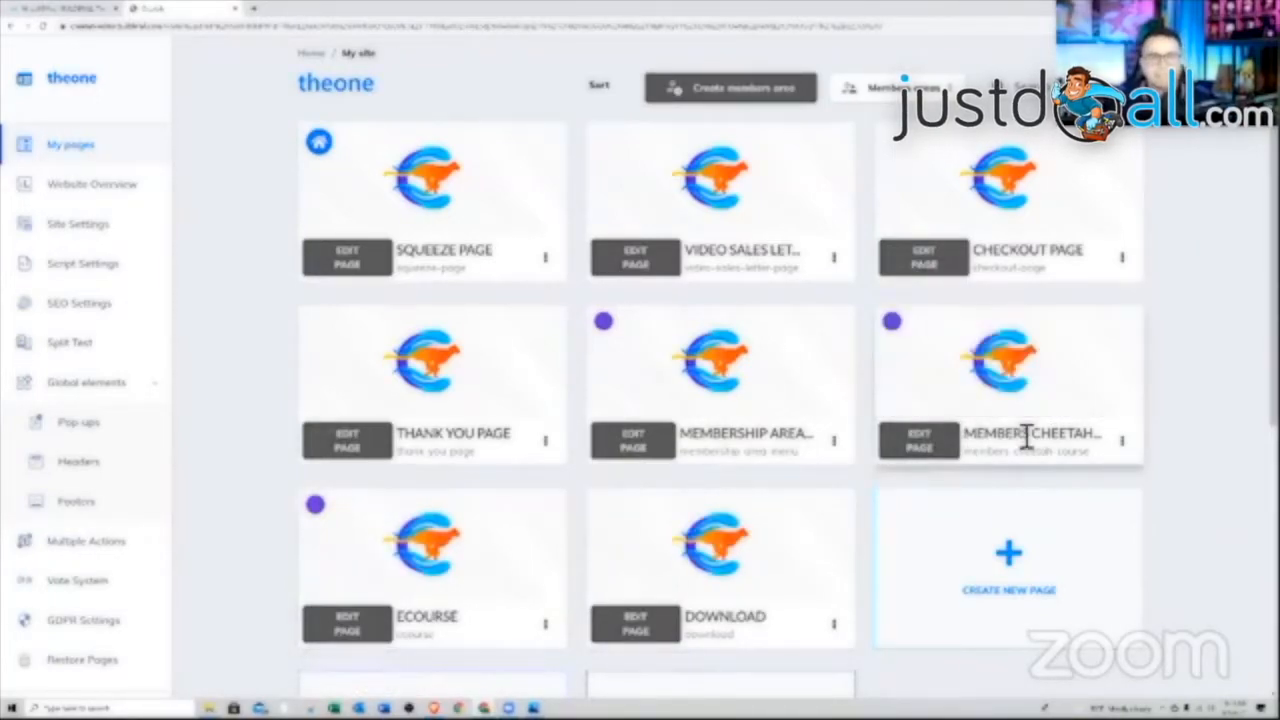
Edit the Members Cheetah Course page and insert the Course Membership Area template from the Membership panels
click(941, 455)
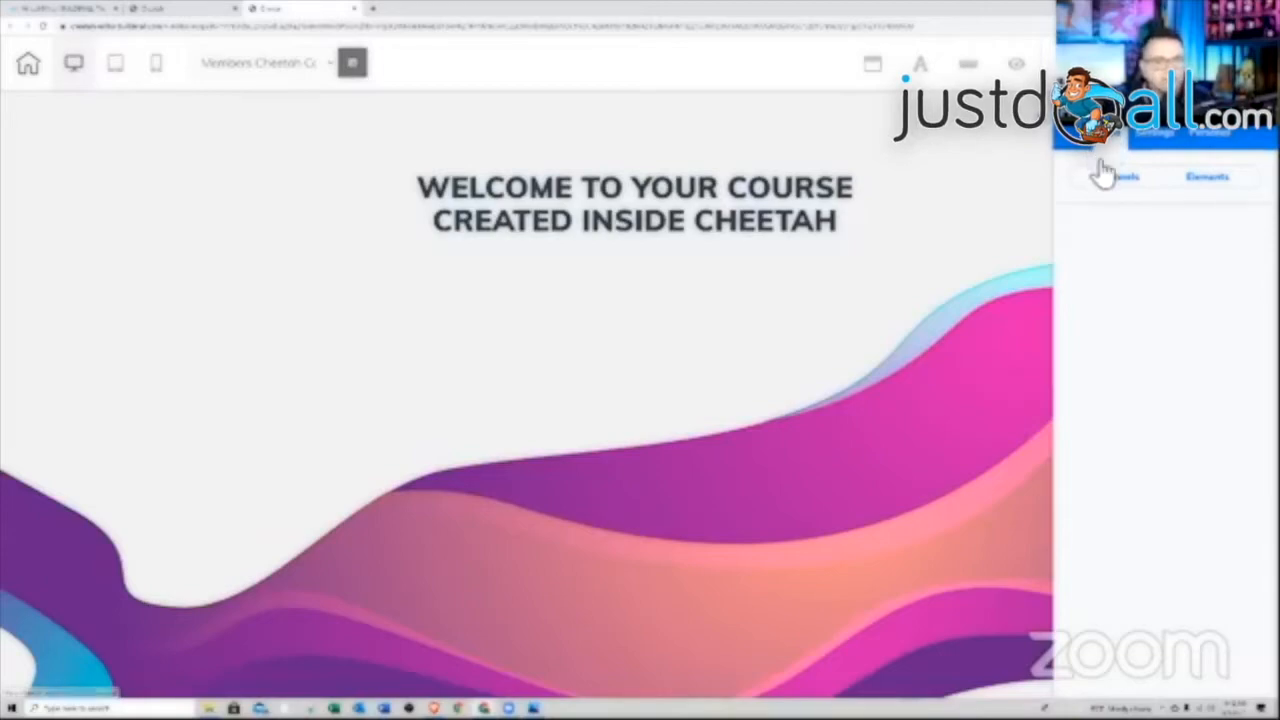
click(1110, 182)
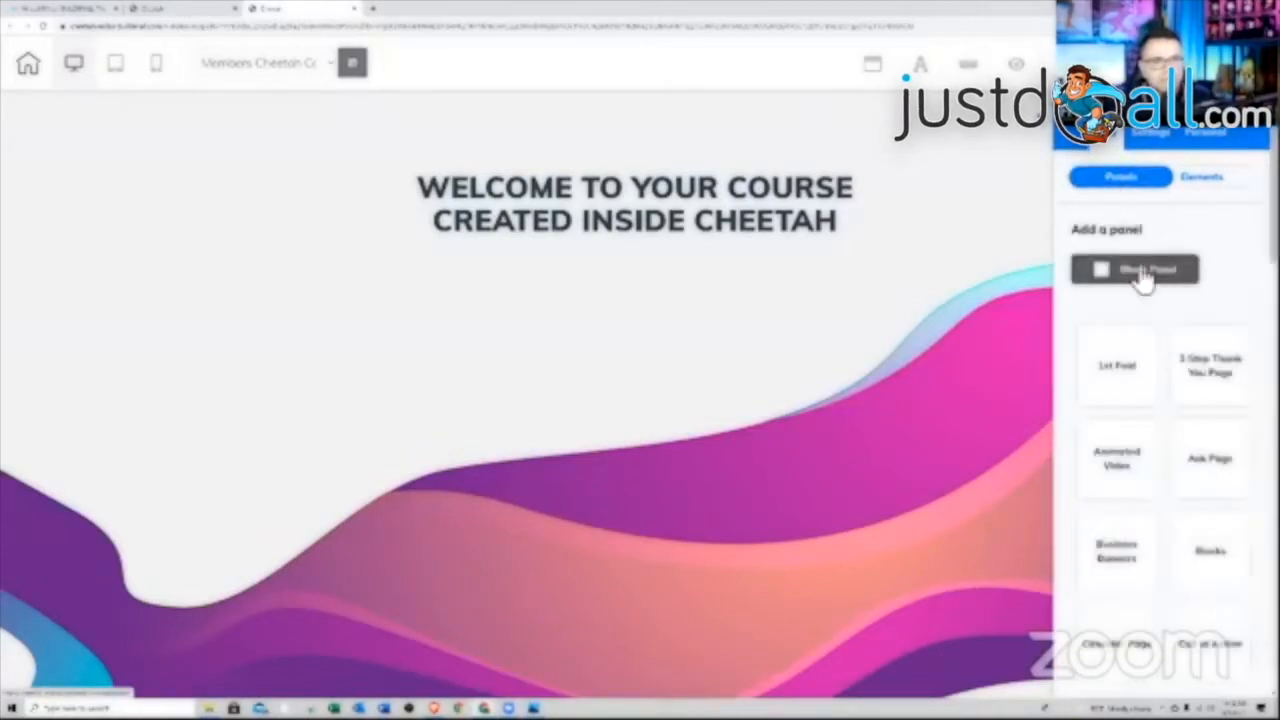
scroll(1130, 350, down, 4)
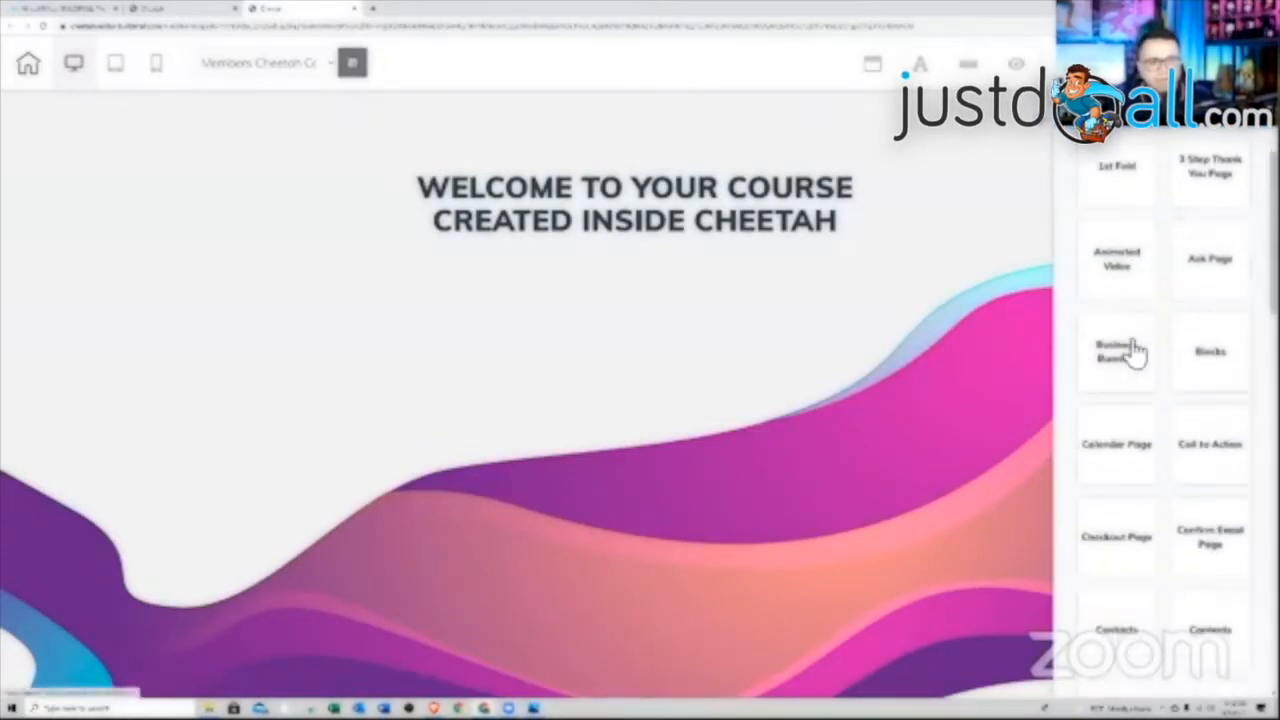
scroll(1128, 350, down, 7)
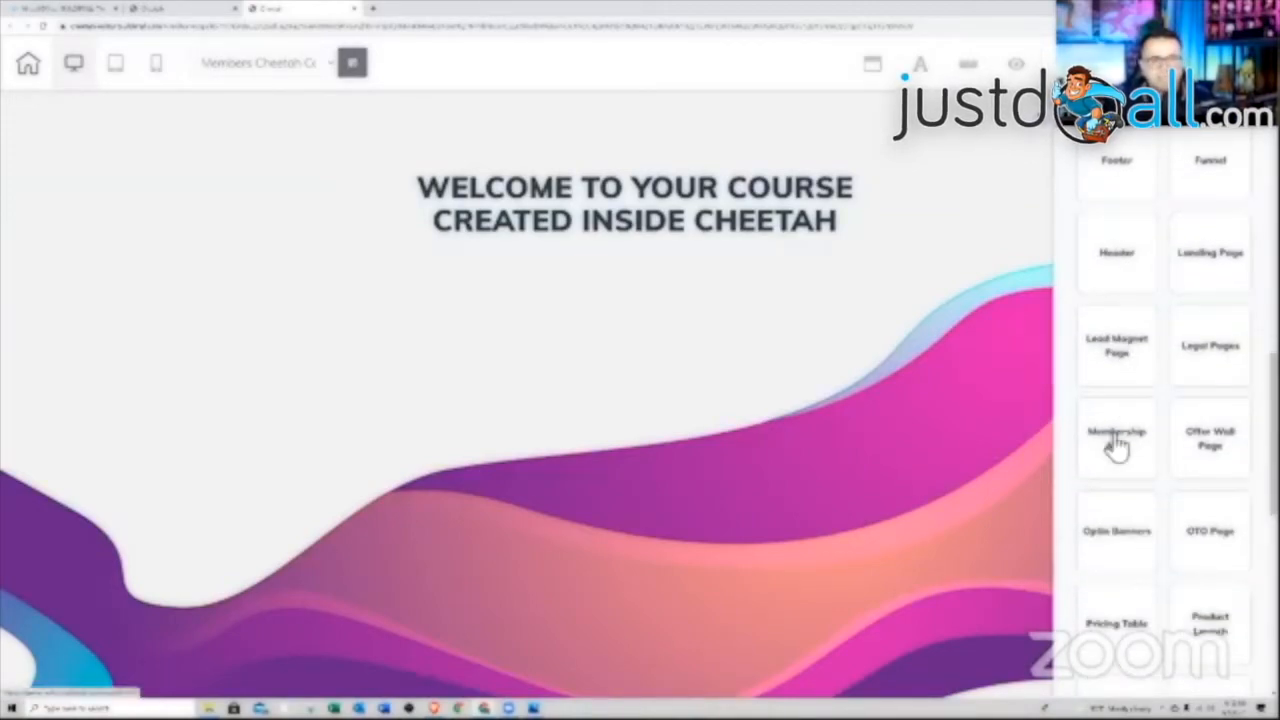
click(1117, 440)
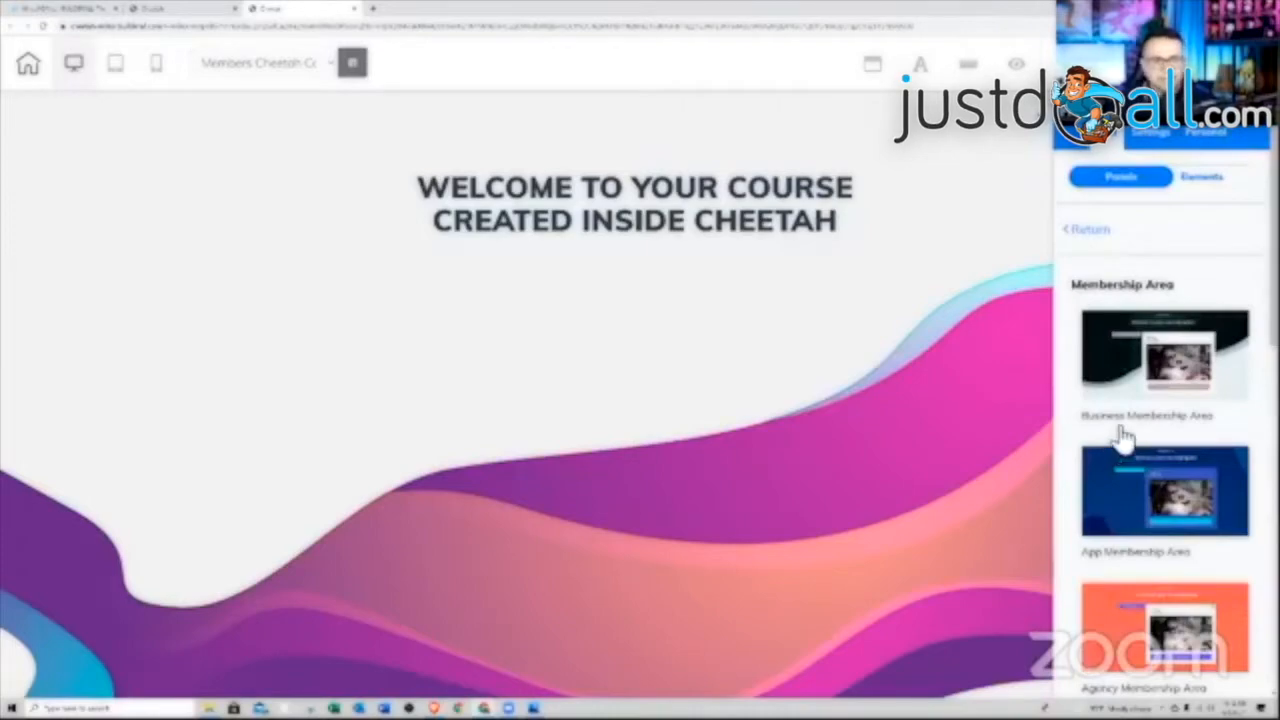
scroll(1130, 385, down, 1)
scroll(1130, 385, down, 5)
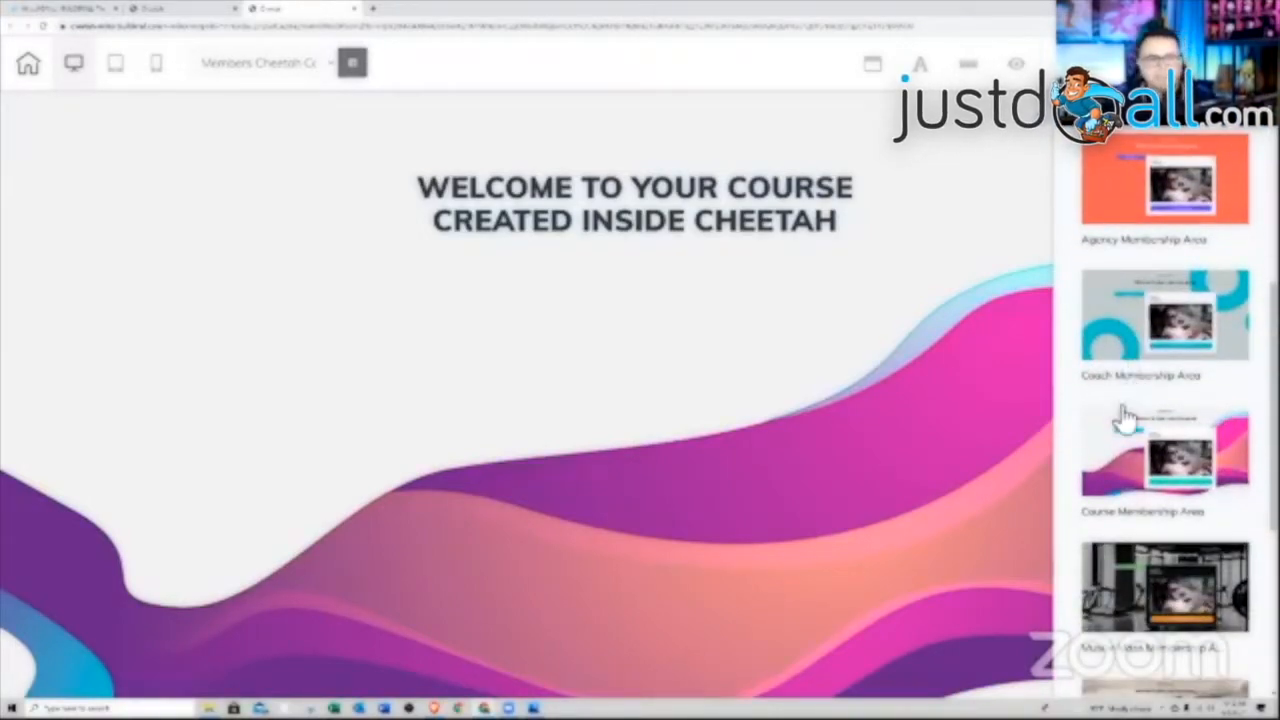
click(1118, 462)
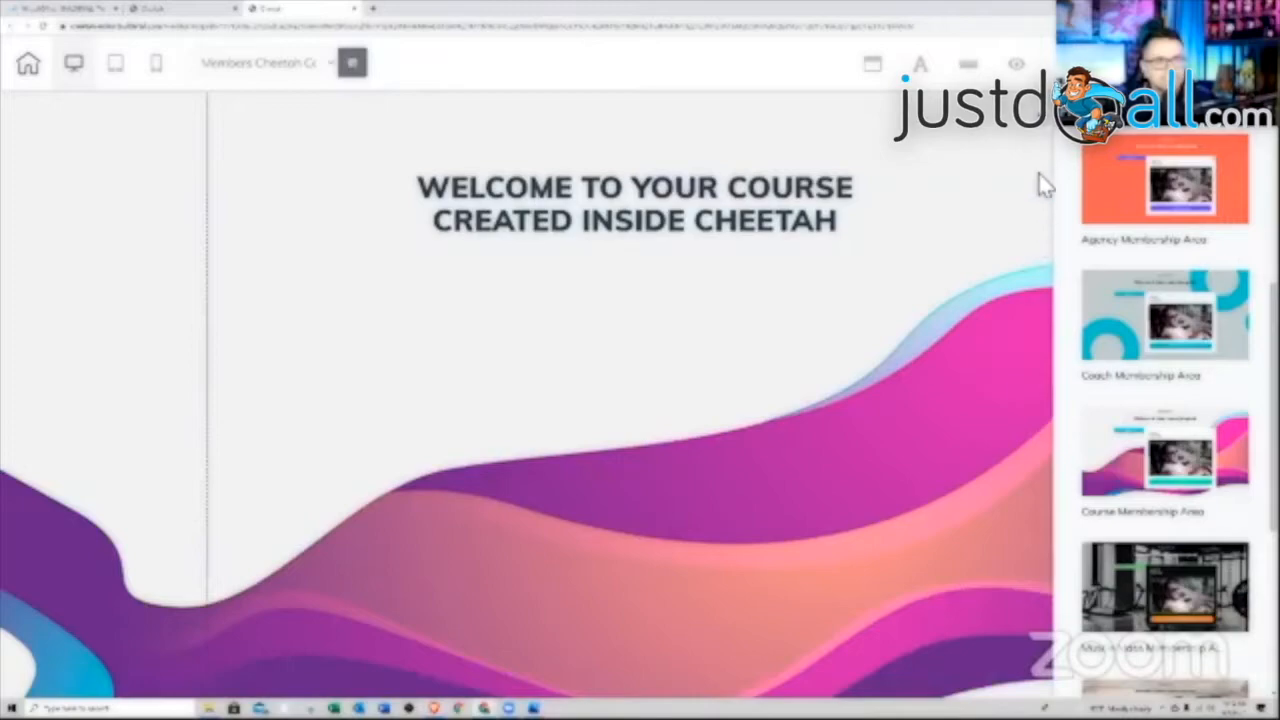
Inspect the Module 01 menu and lesson content panel, expanding Module 01's lessons
click(1048, 127)
scroll(980, 240, down, 8)
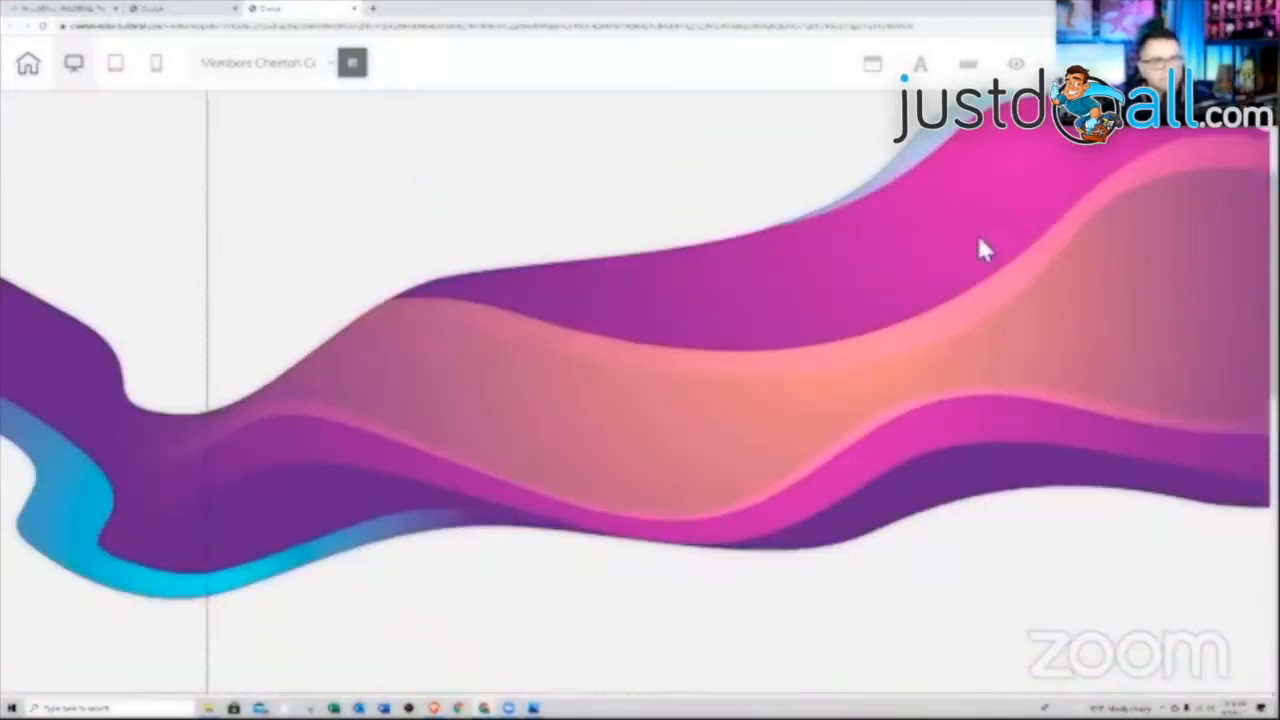
scroll(978, 235, down, 3)
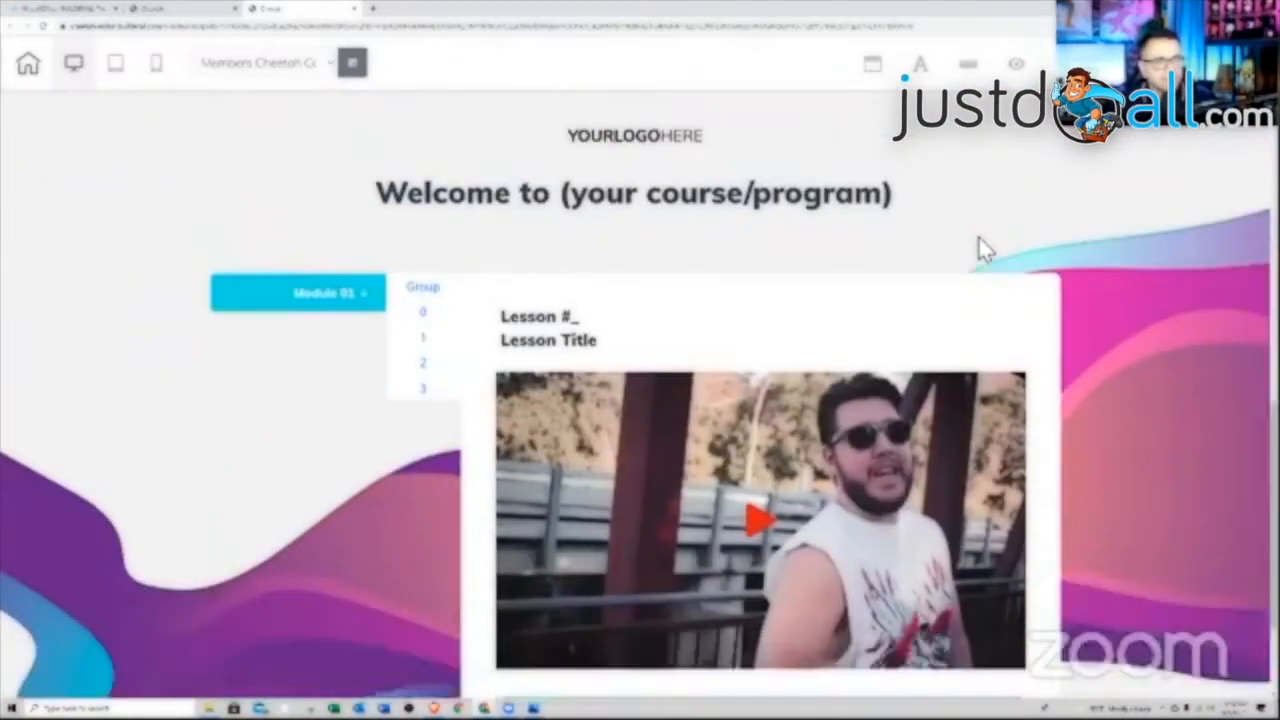
scroll(978, 235, up, 2)
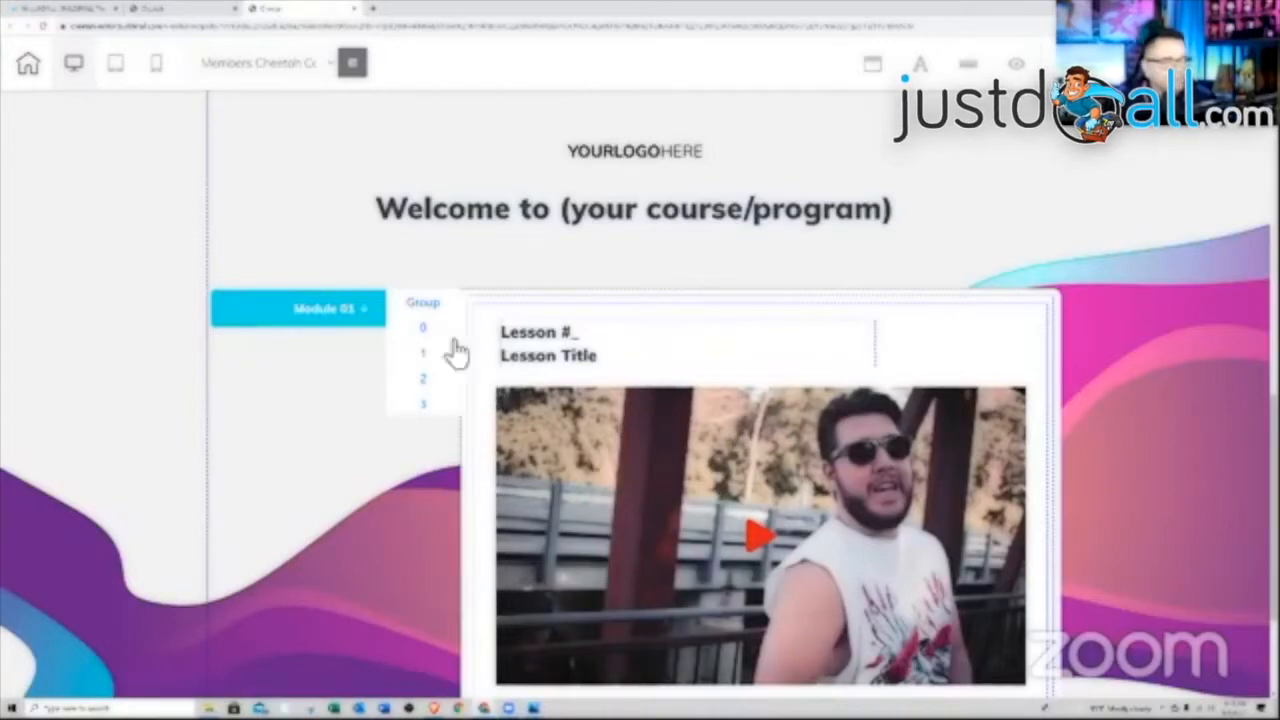
click(327, 290)
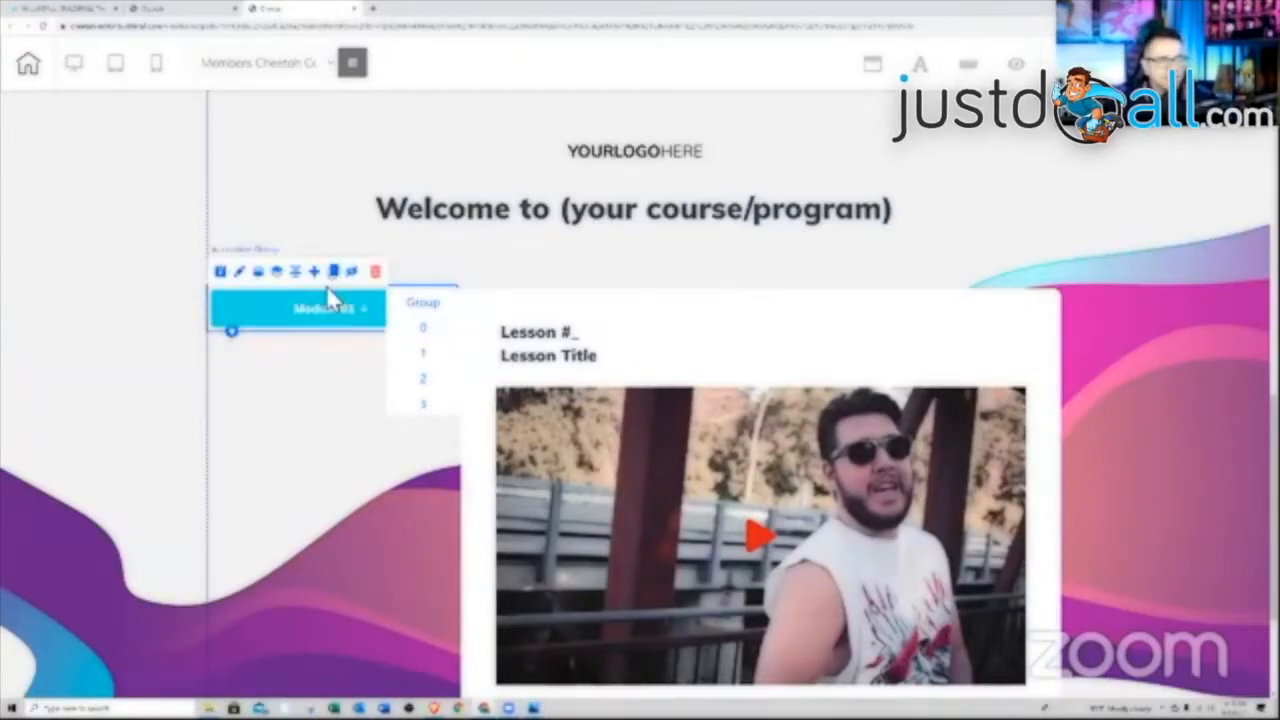
click(697, 303)
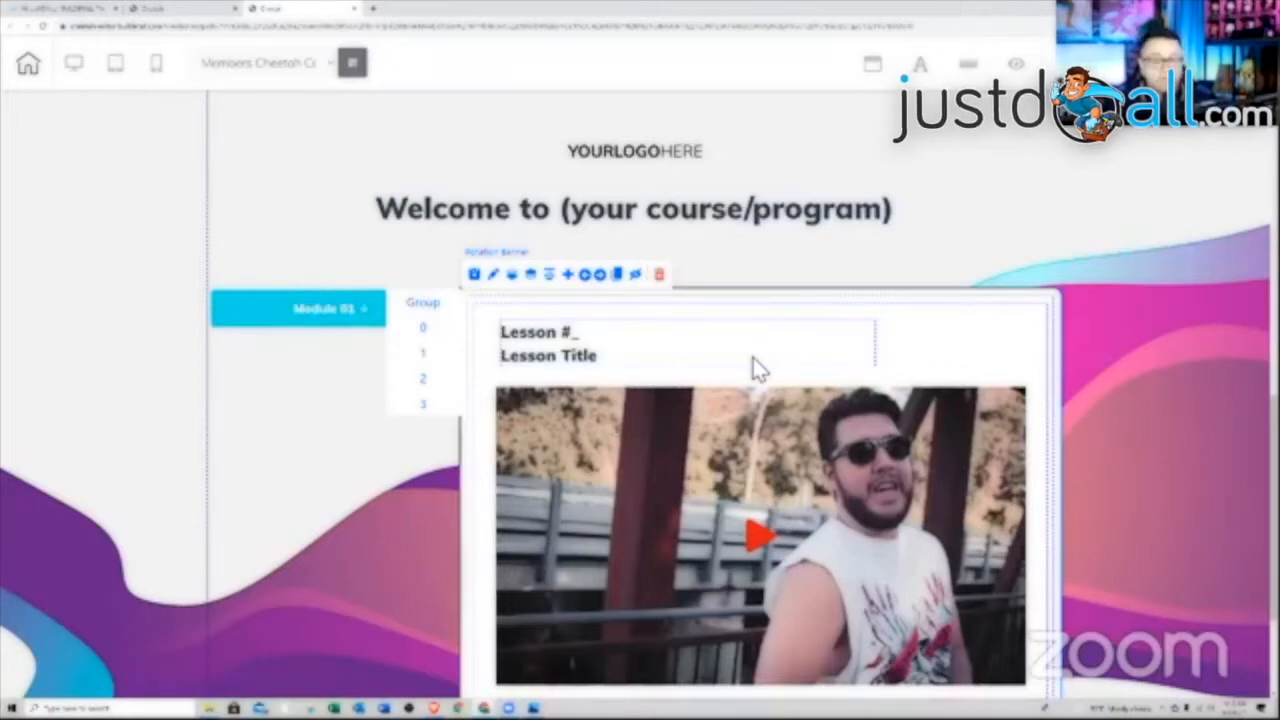
click(345, 318)
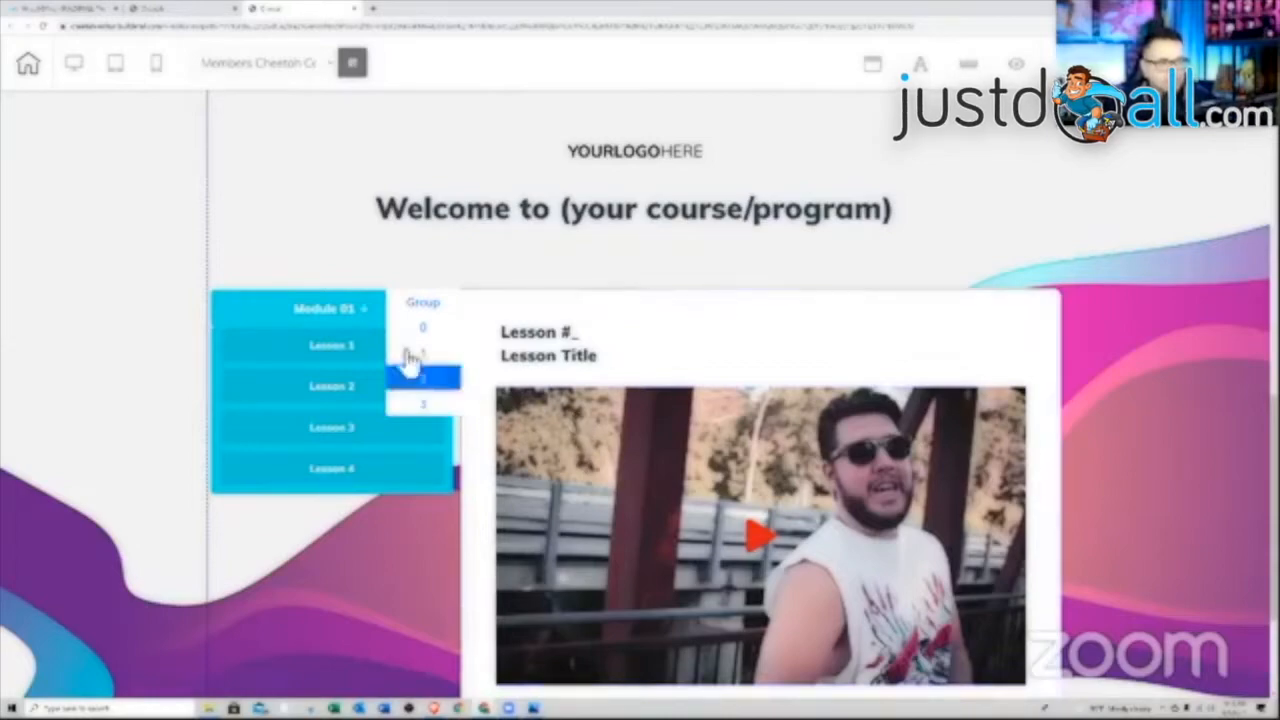
Add a new accordion item to the Module 01 menu, then delete it
click(296, 285)
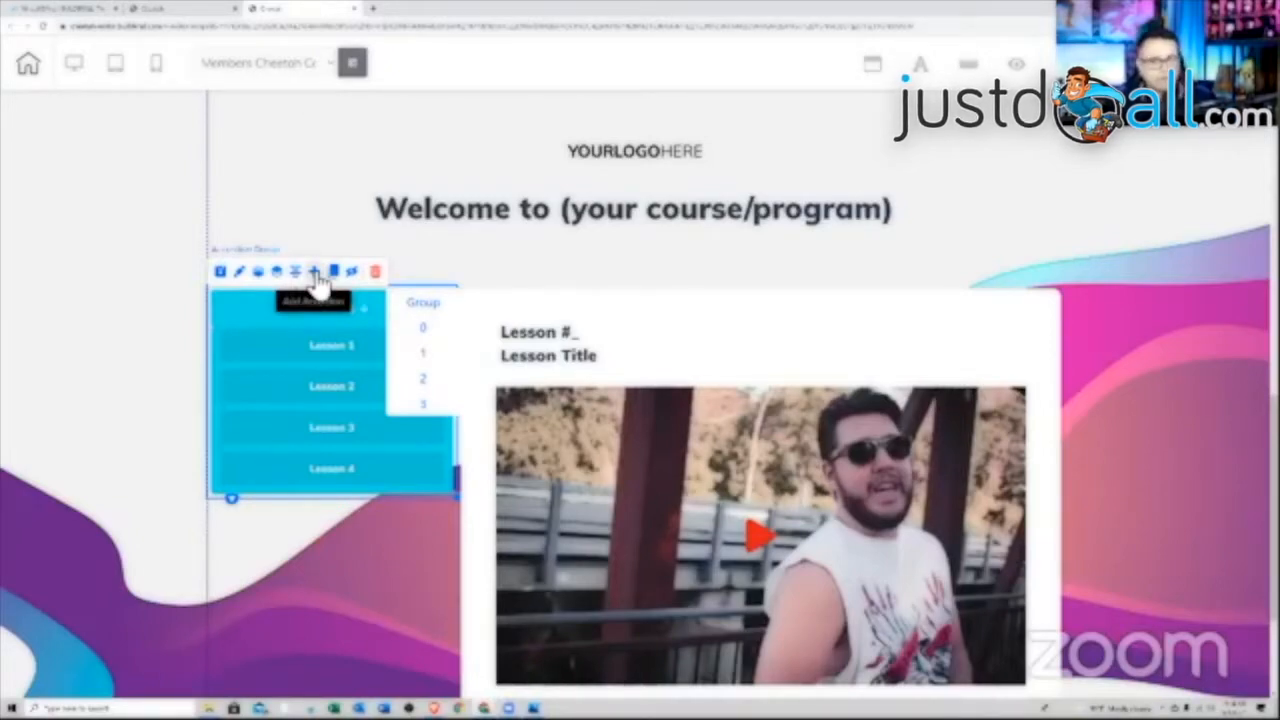
click(317, 276)
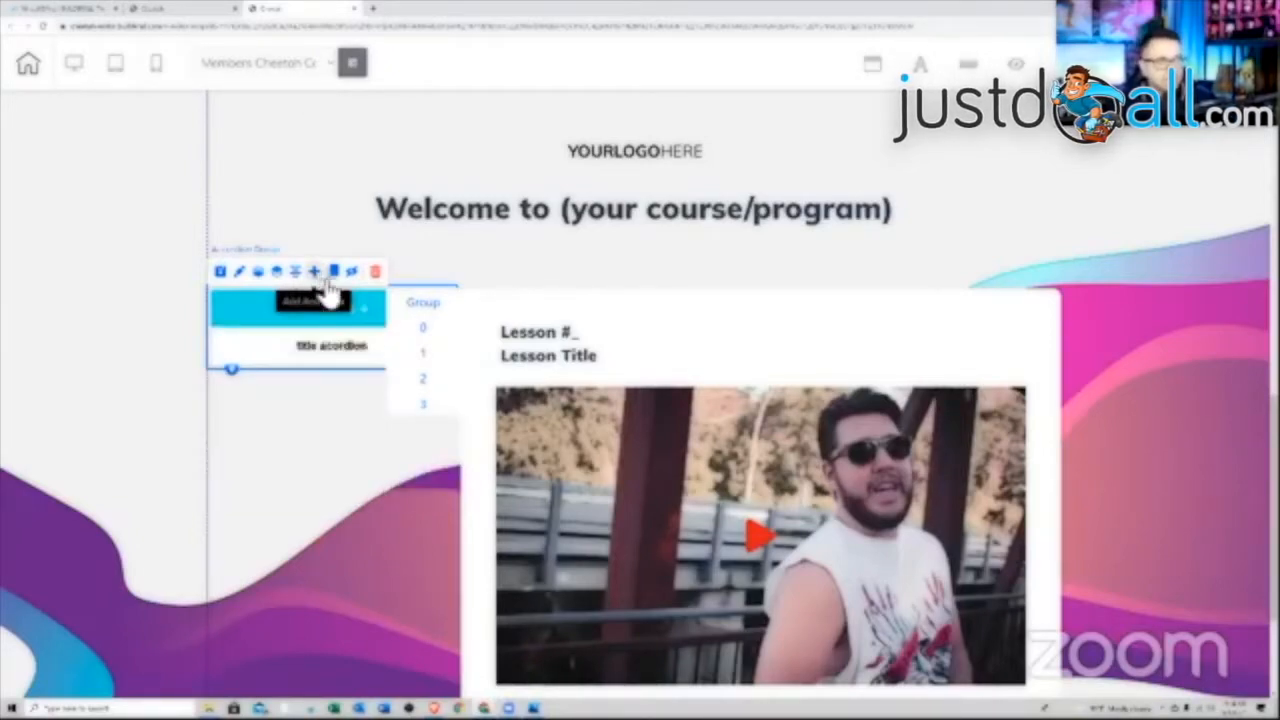
click(344, 352)
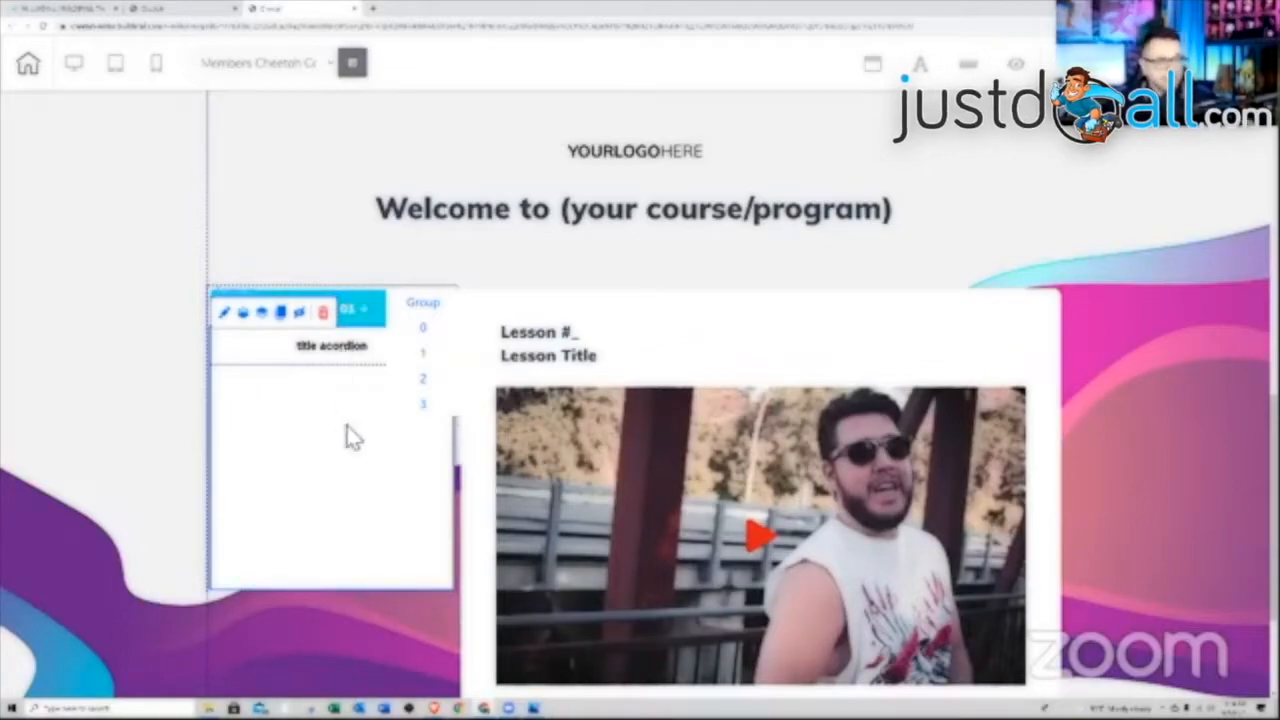
click(346, 355)
click(322, 313)
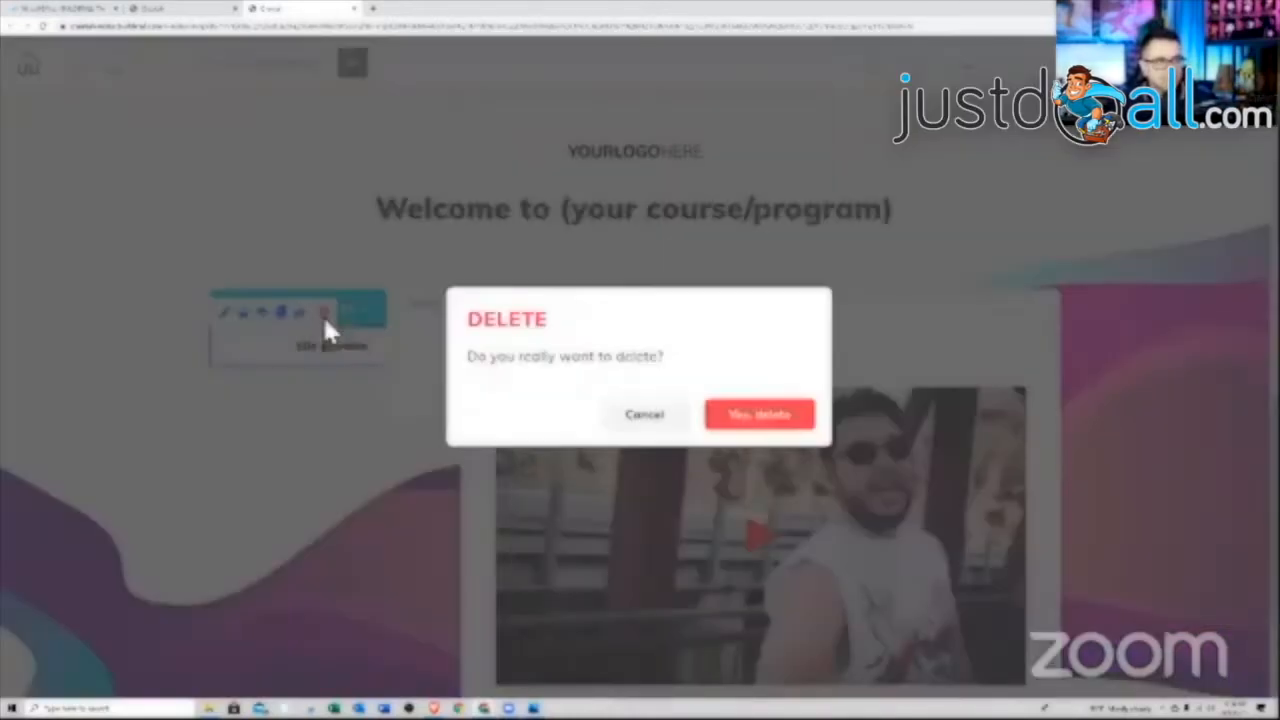
click(745, 411)
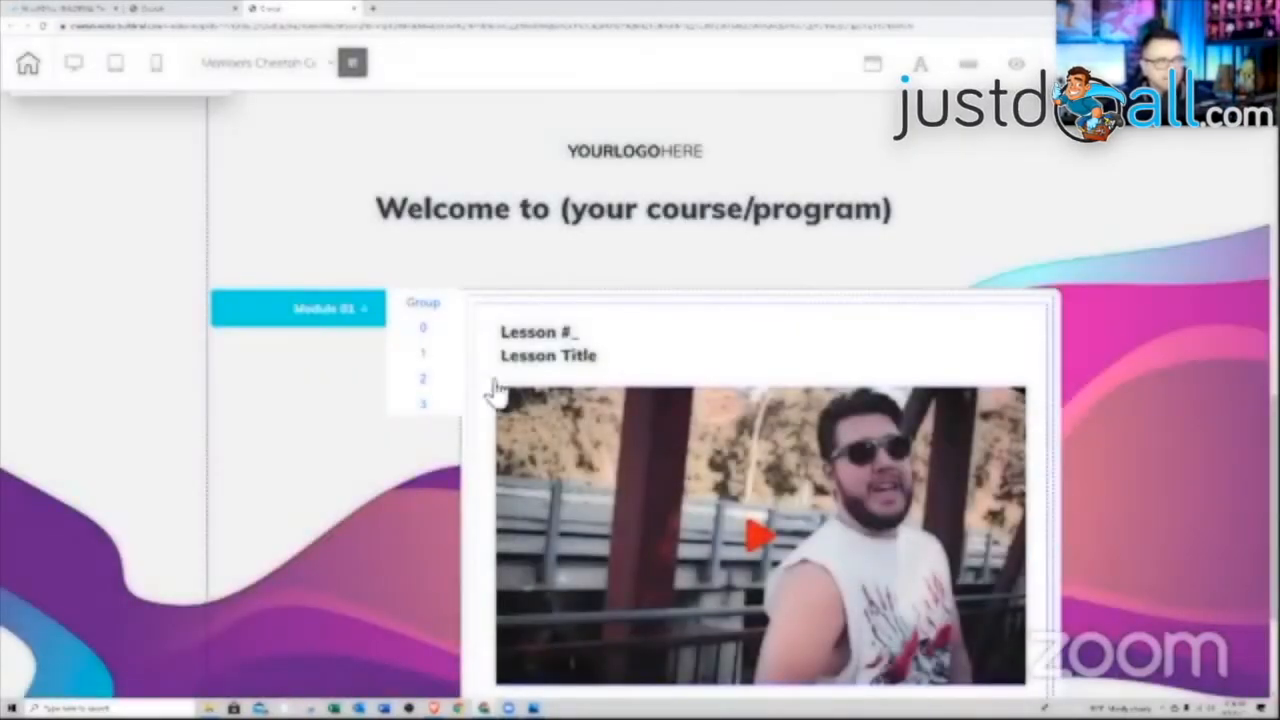
Check Module 01 still lists Lessons 1–4 and select the whole accordion group
click(355, 320)
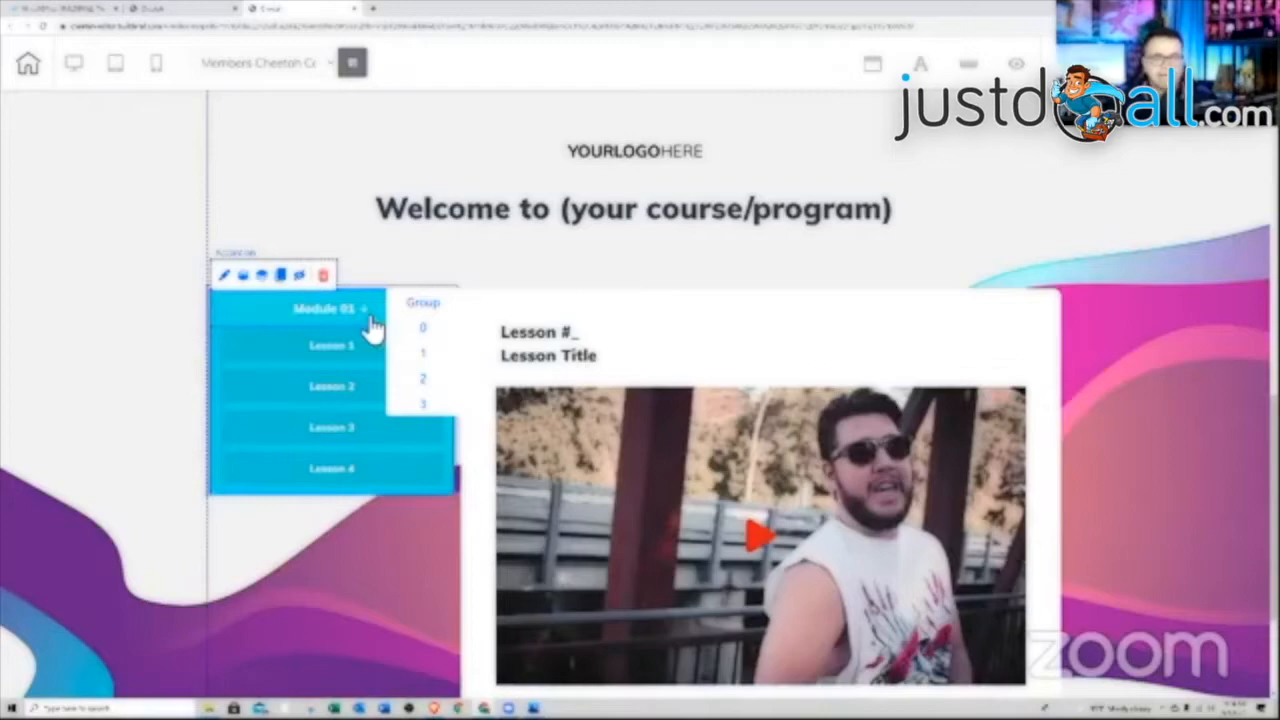
click(370, 325)
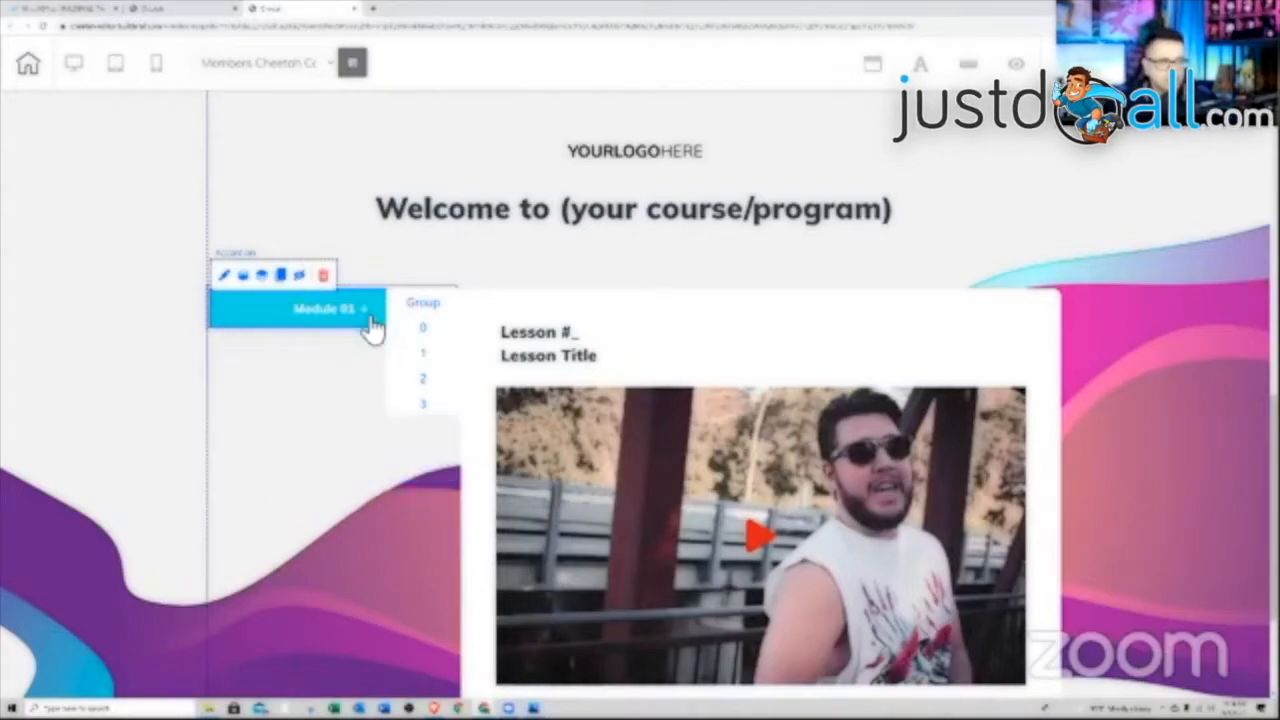
click(218, 314)
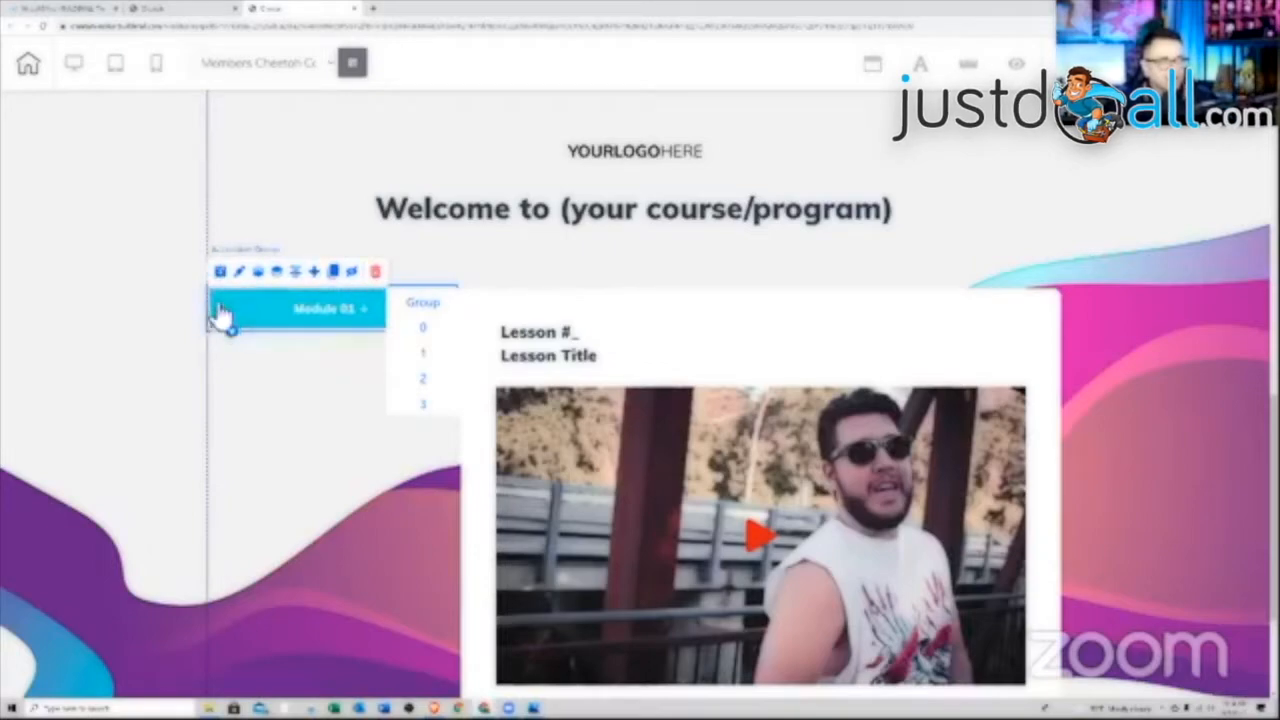
click(1112, 64)
scroll(1146, 380, up, 3)
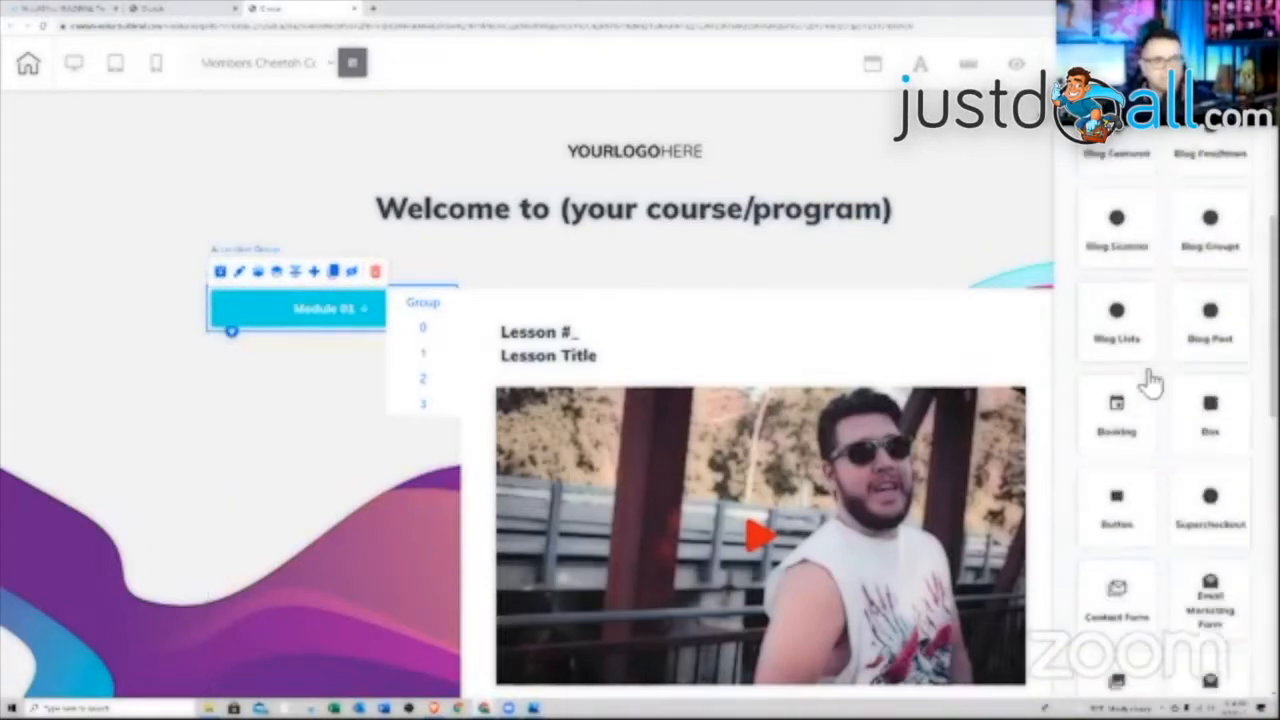
Raise the Module 01 accordion group's bottom padding to 63, leaving other sides at 5
click(220, 340)
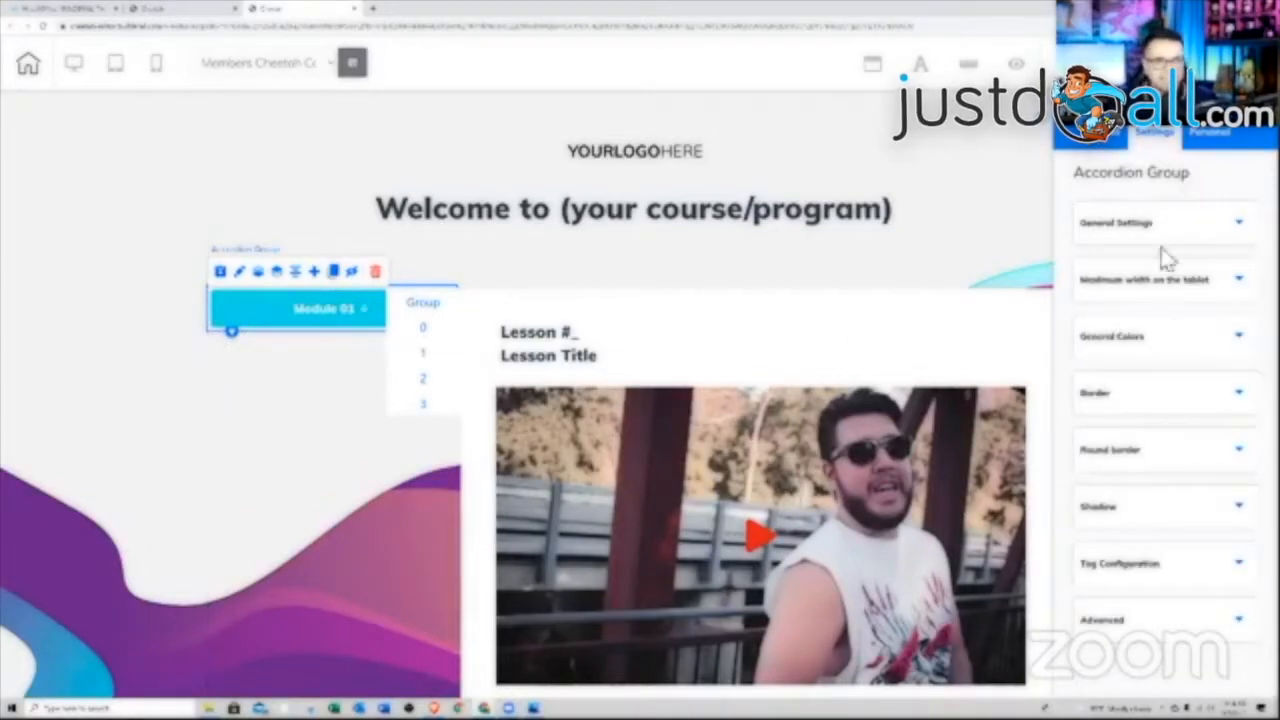
click(1220, 237)
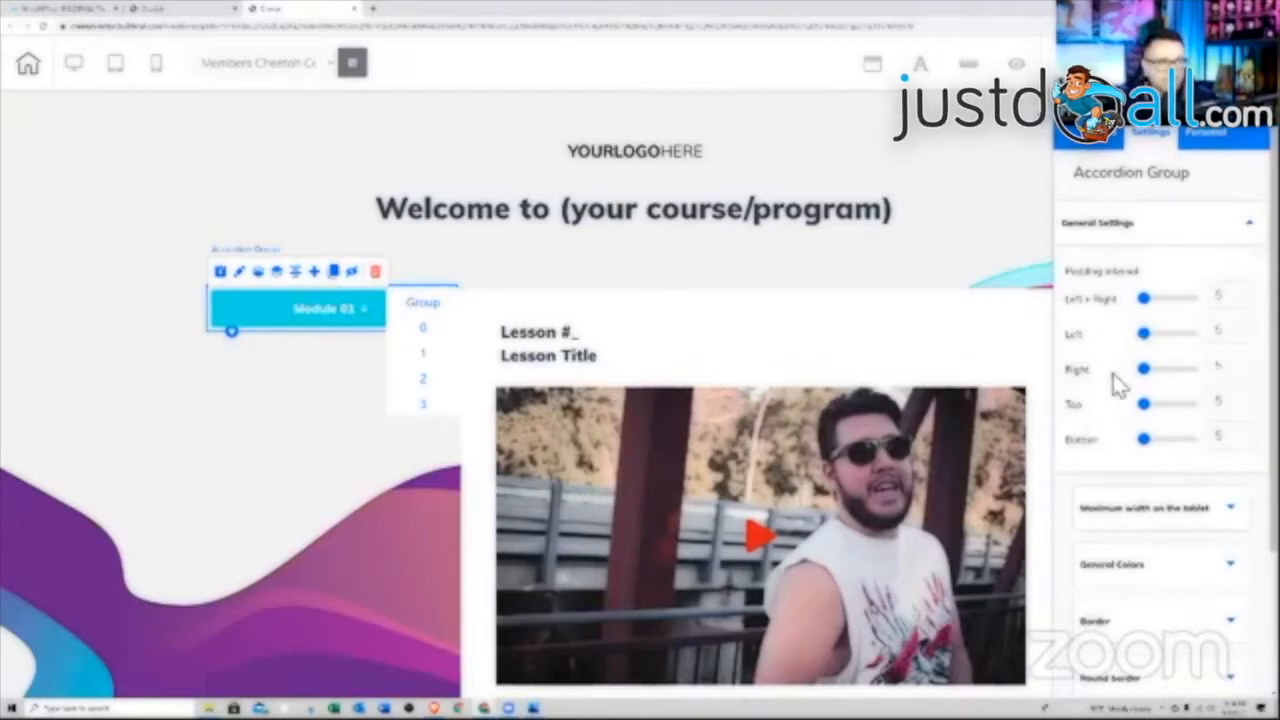
drag(1150, 453, 1178, 447)
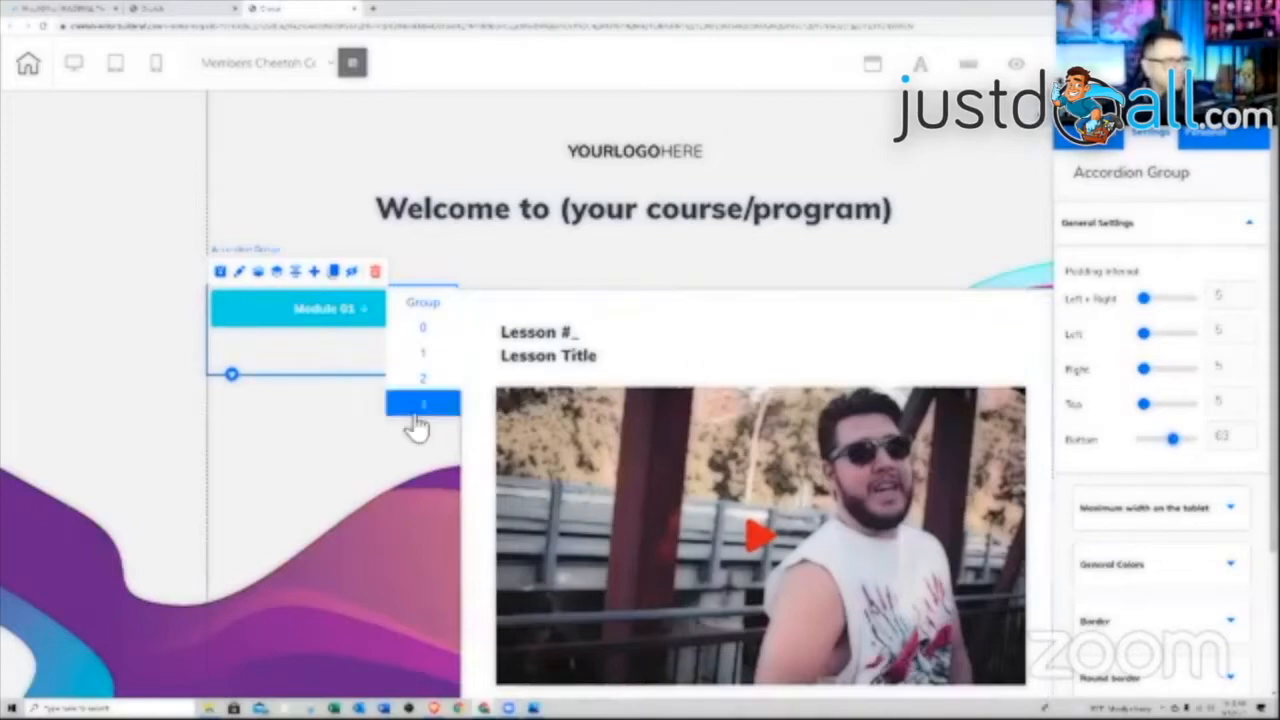
click(276, 312)
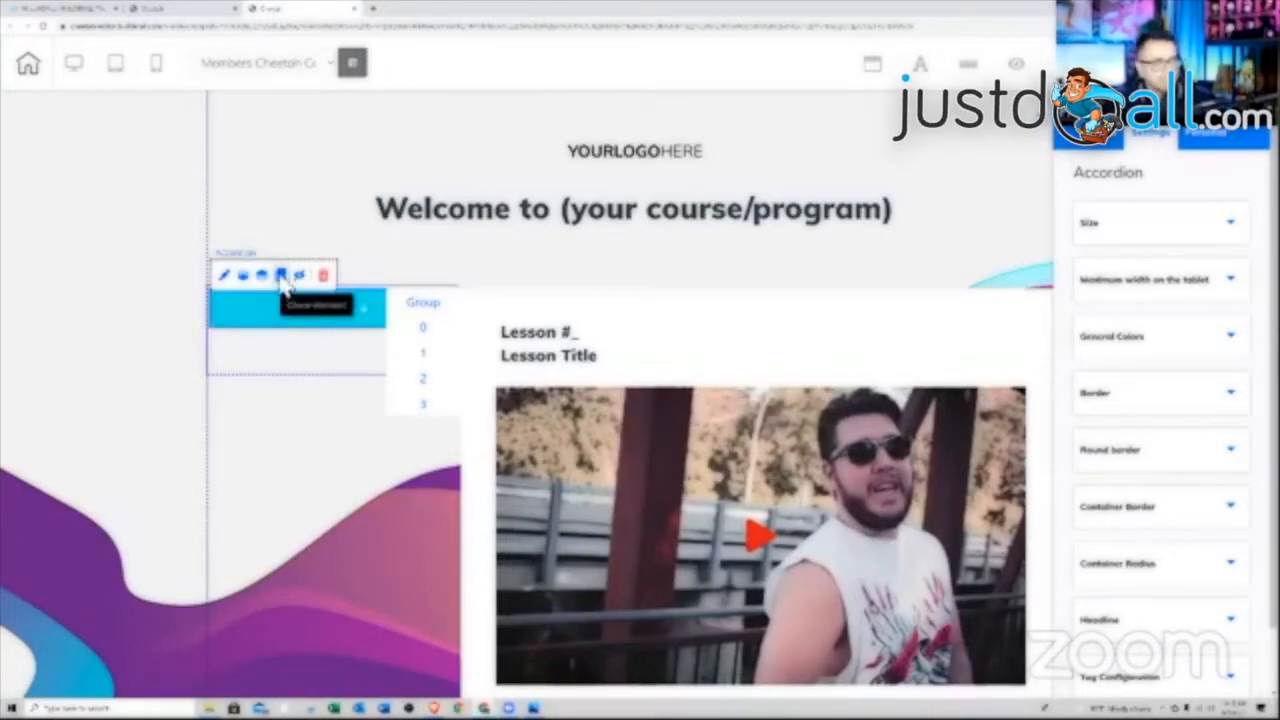
Expand both Module 01 rows to show their lessons
click(288, 280)
scroll(385, 450, down, 10)
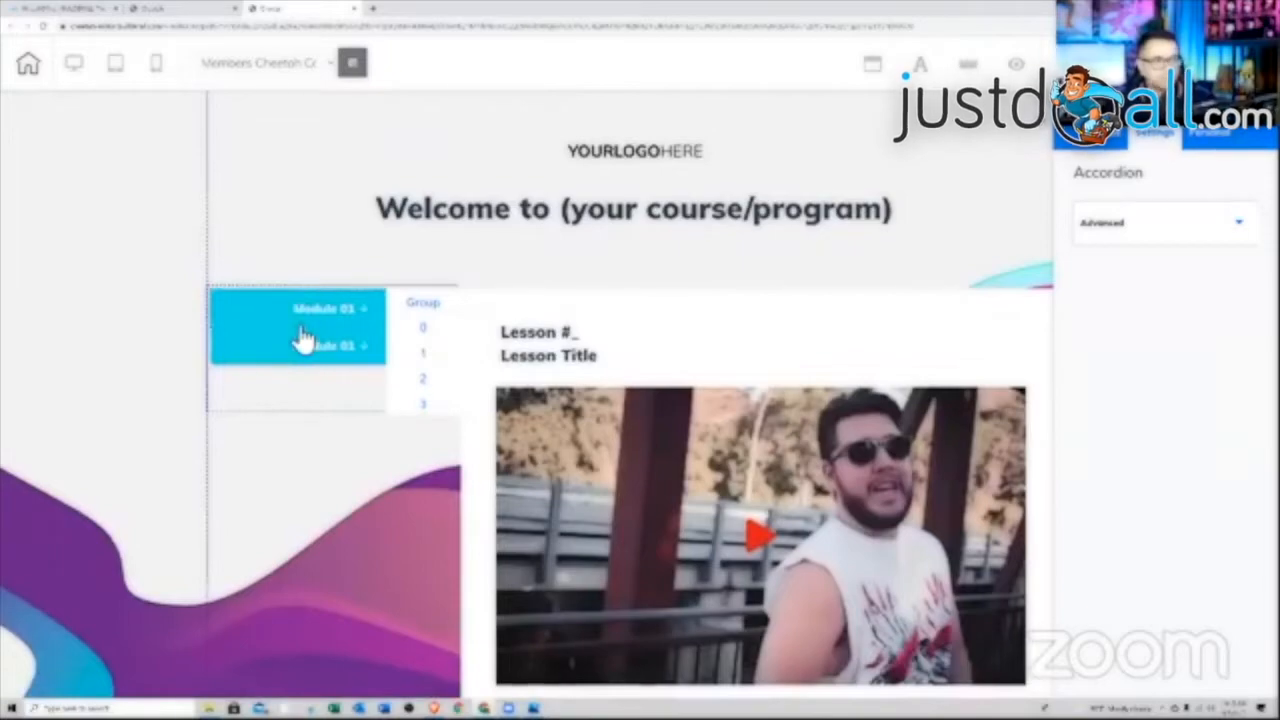
click(334, 360)
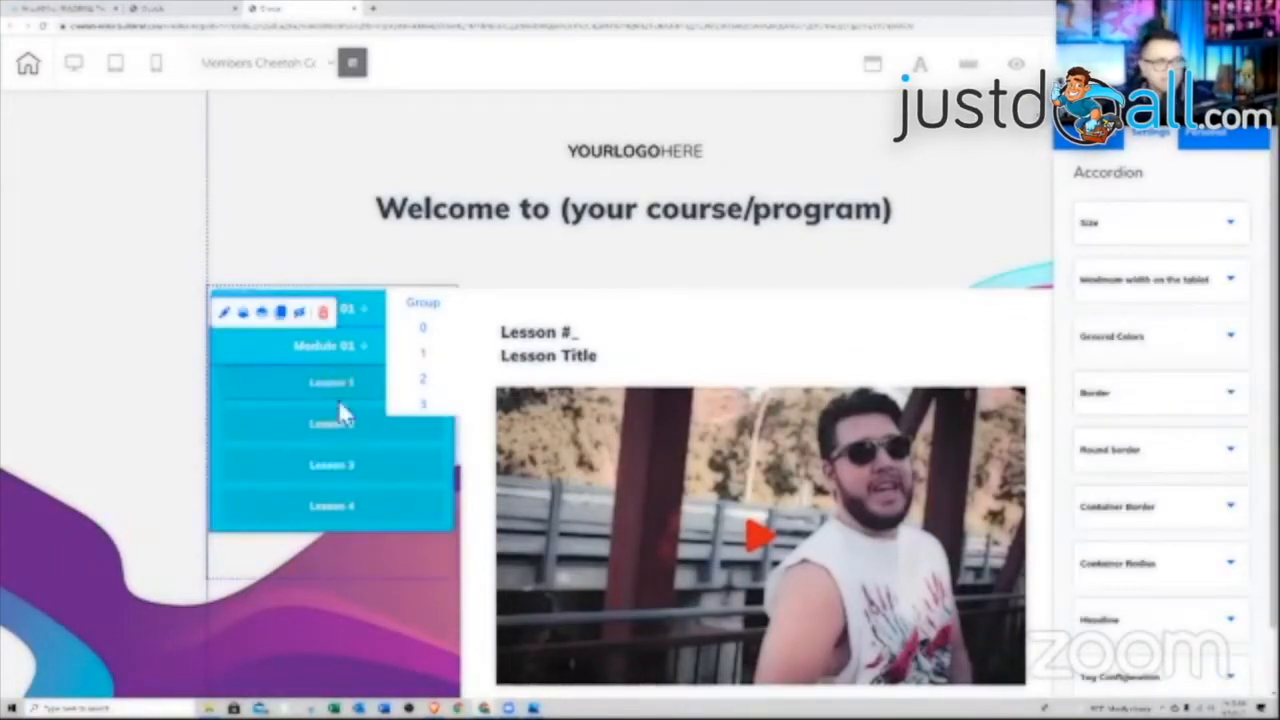
click(366, 322)
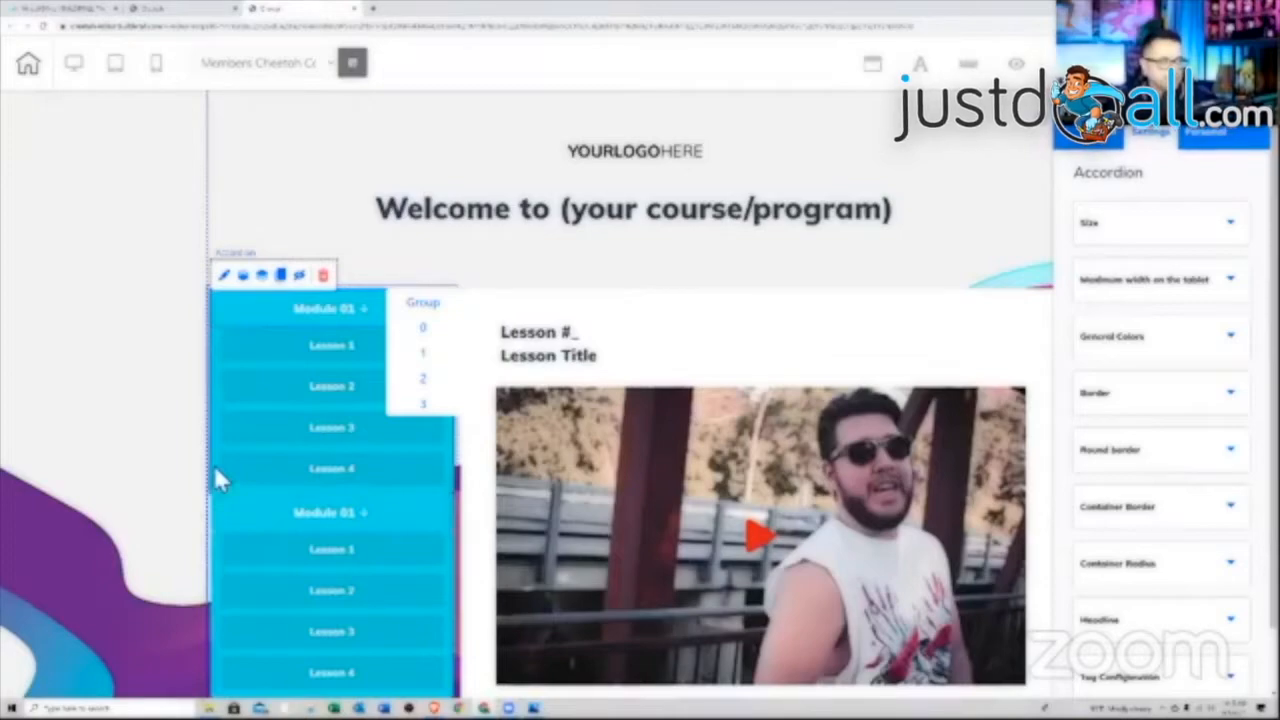
Increase the accordion's container height to 235
click(1178, 234)
click(1248, 364)
click(1248, 364)
click(1248, 364)
click(1248, 364)
click(1248, 364)
click(1248, 364)
click(1248, 364)
click(1248, 367)
click(1248, 367)
click(1248, 367)
click(1248, 367)
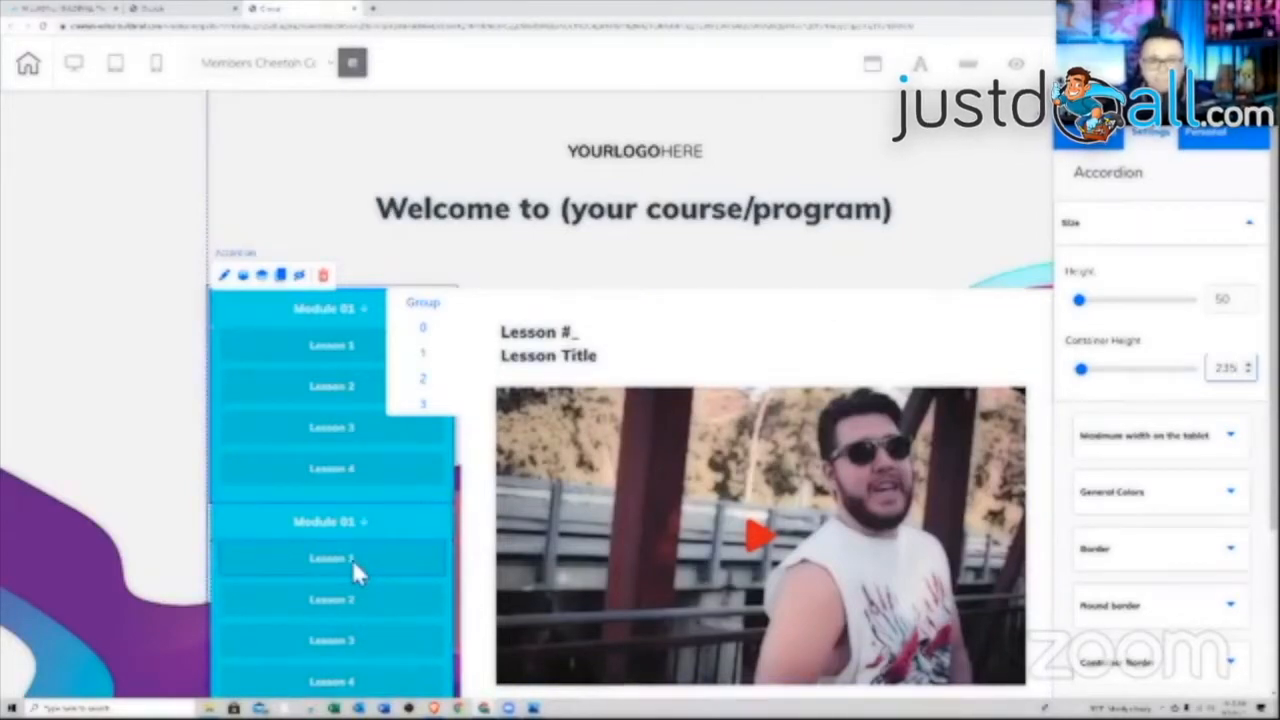
click(1060, 138)
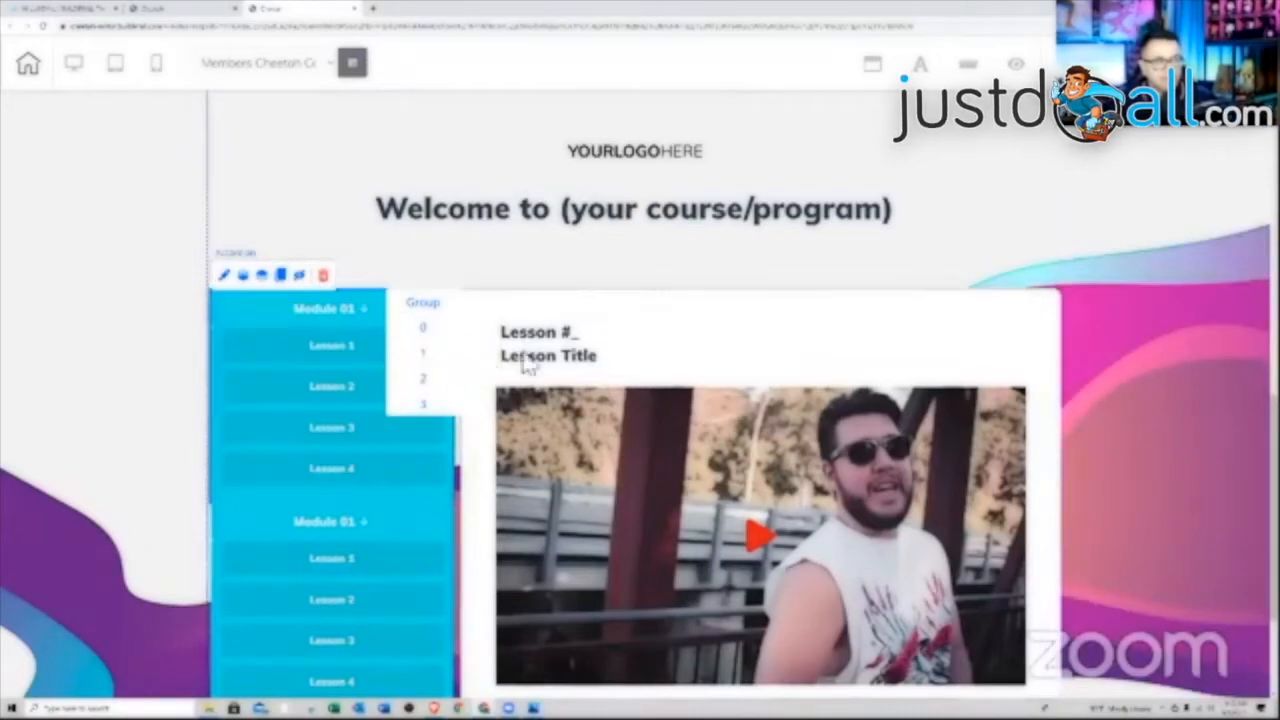
Change the heading above the video to 'Lesson #1' and delete its 'Lesson Title' line
click(428, 330)
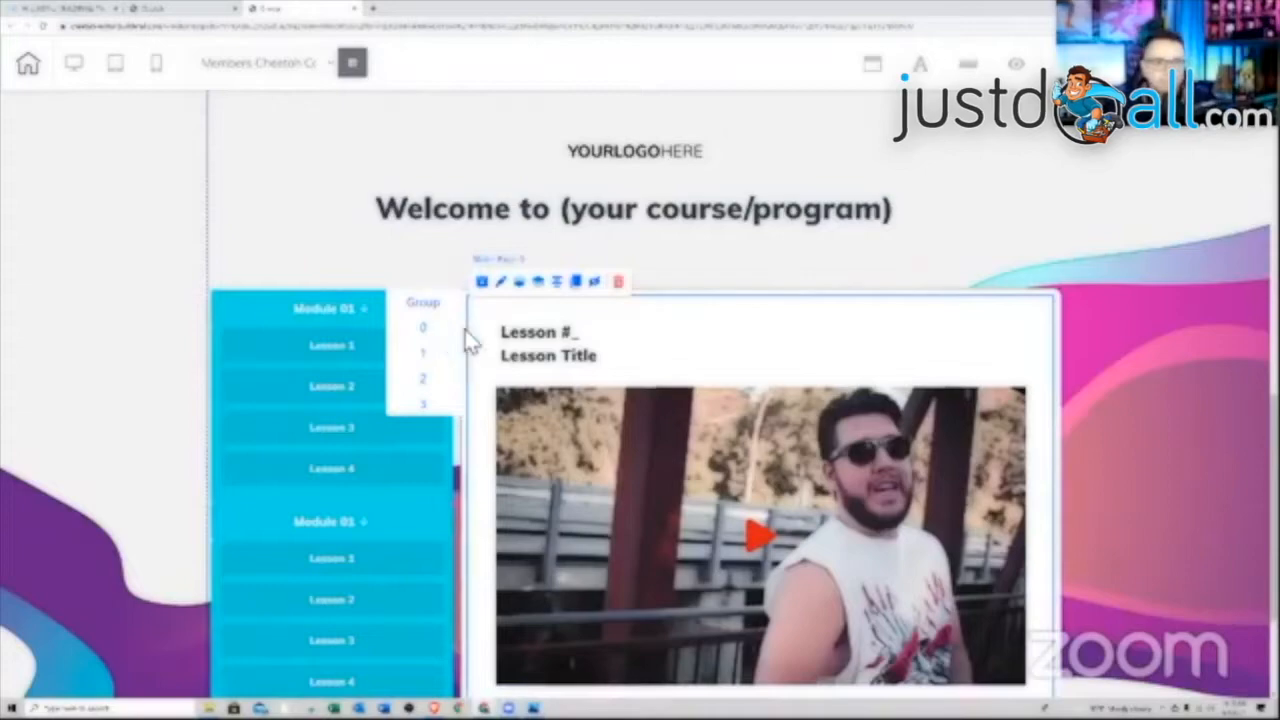
click(590, 358)
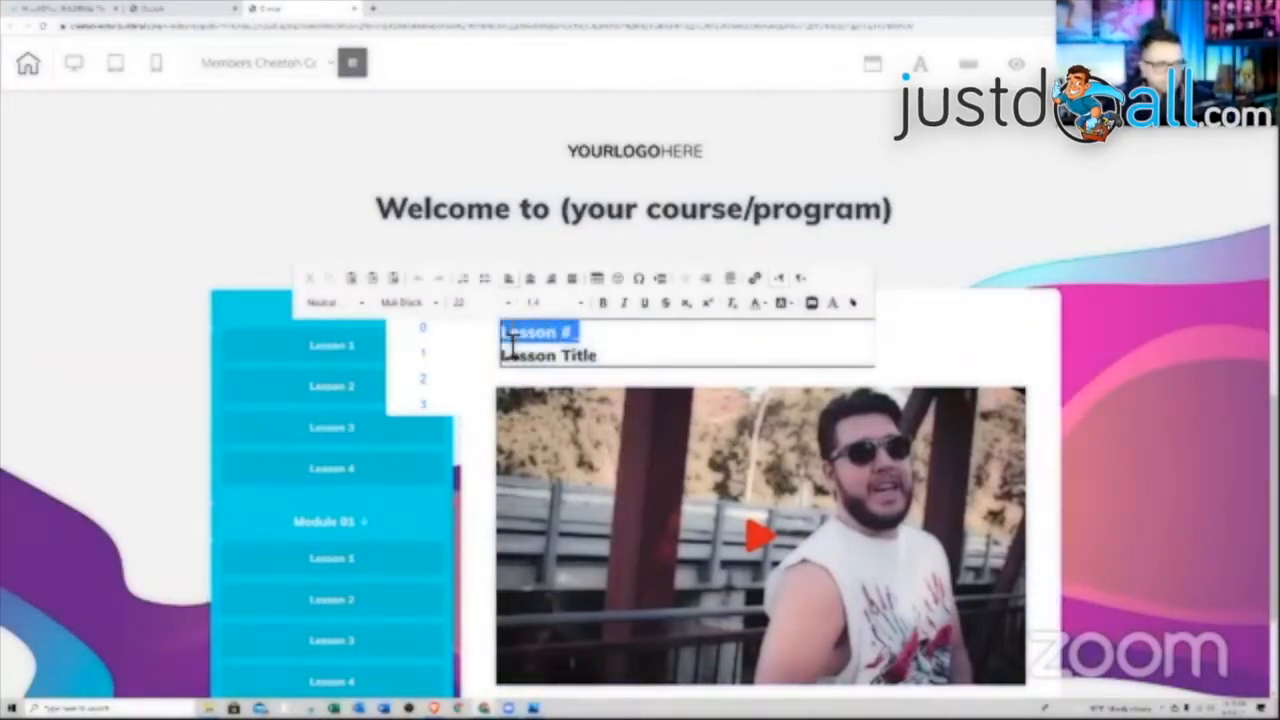
text(Module 1)
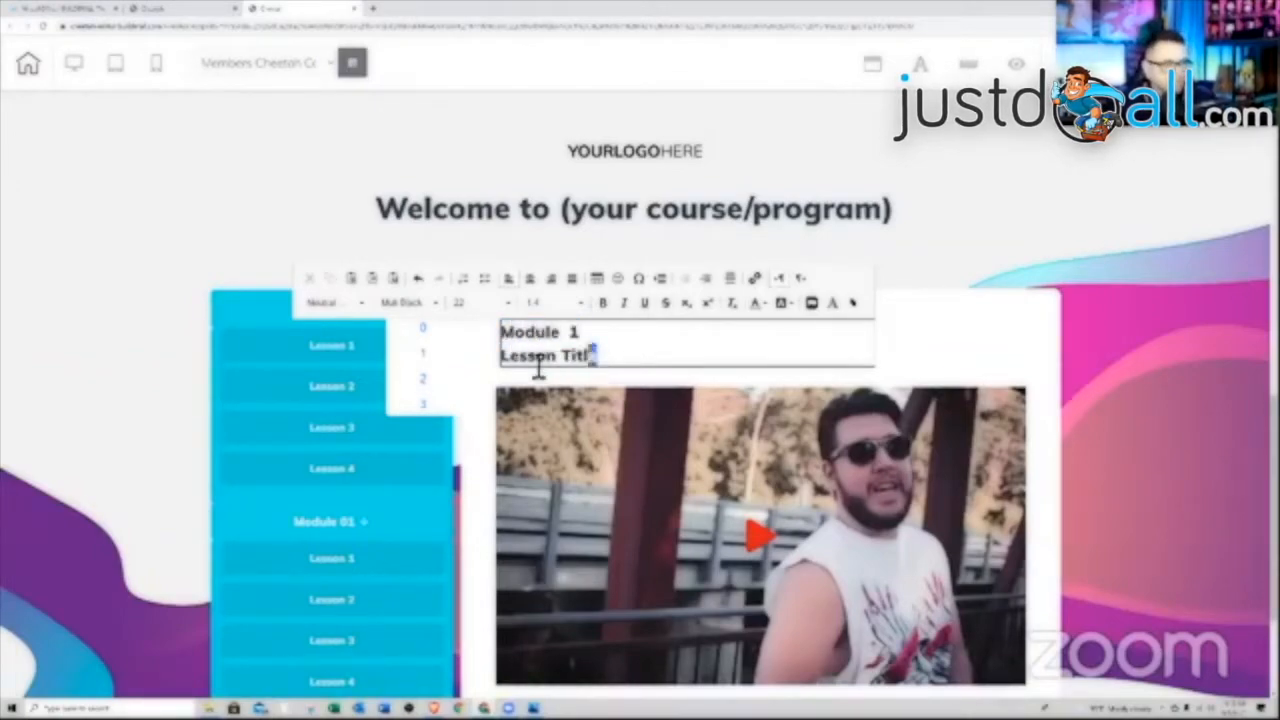
drag(538, 368, 512, 368)
key(BackSpace)
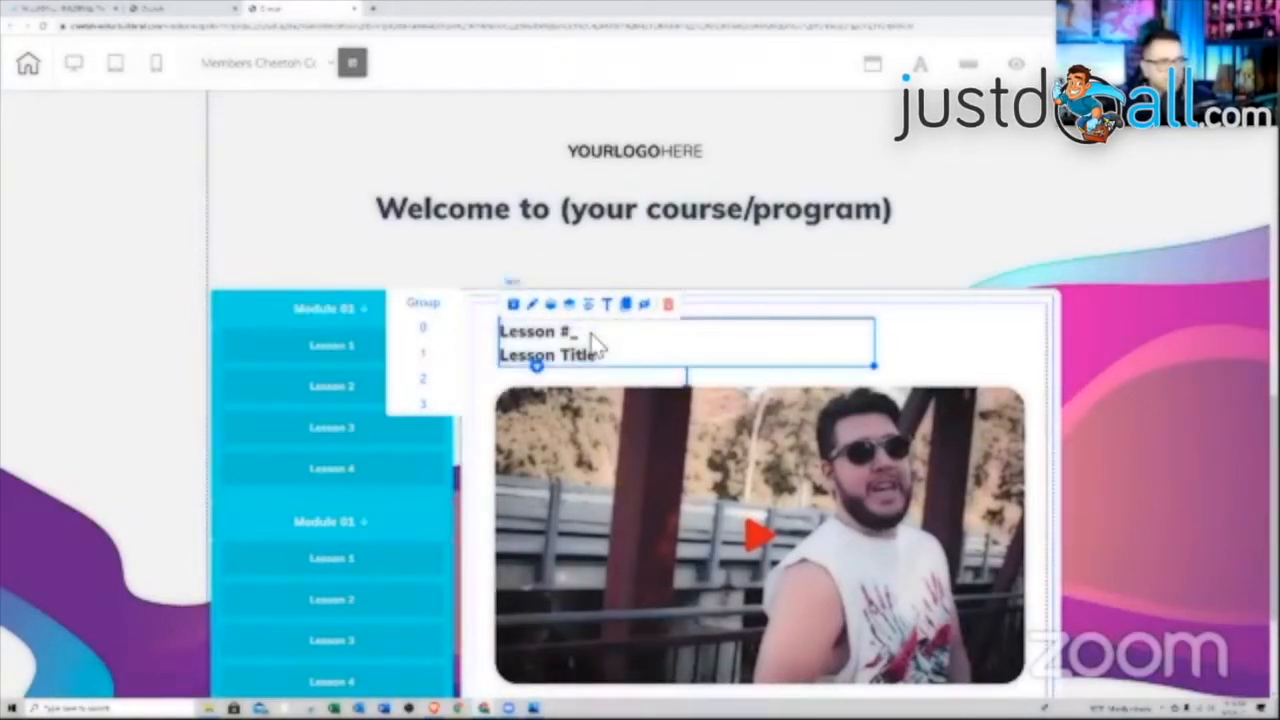
double_click(594, 342)
text(1)
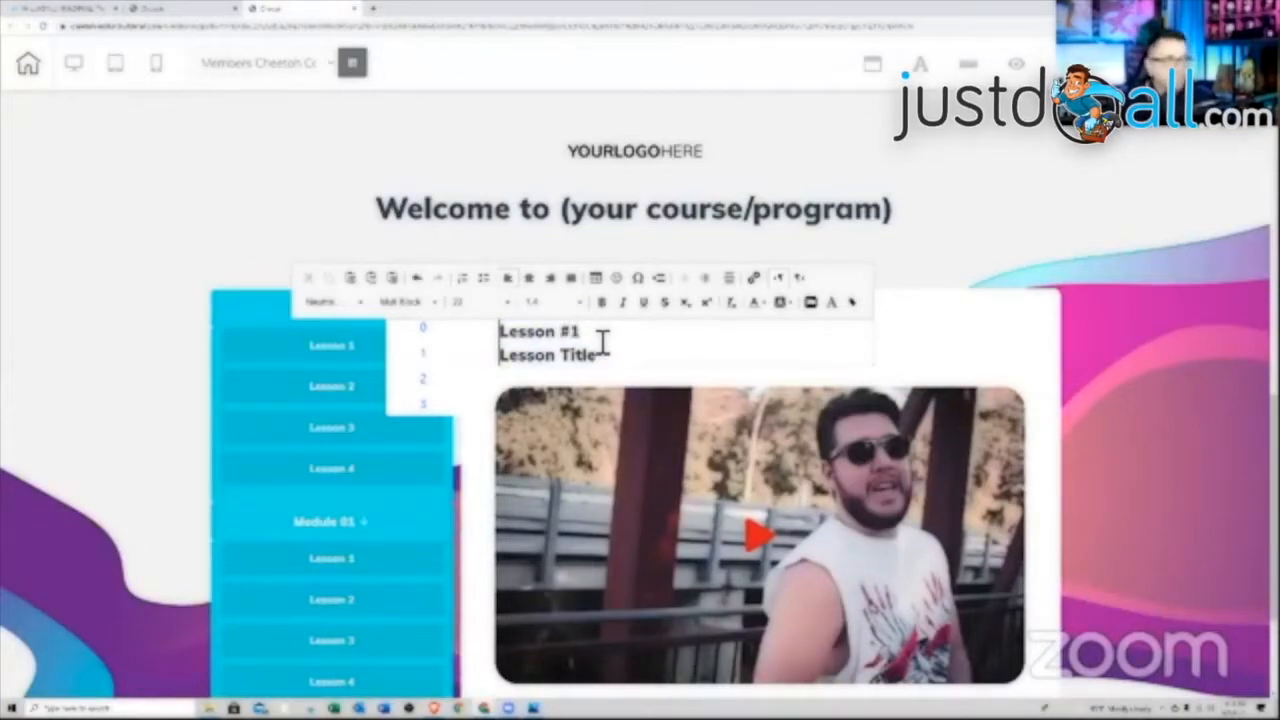
drag(597, 355, 512, 370)
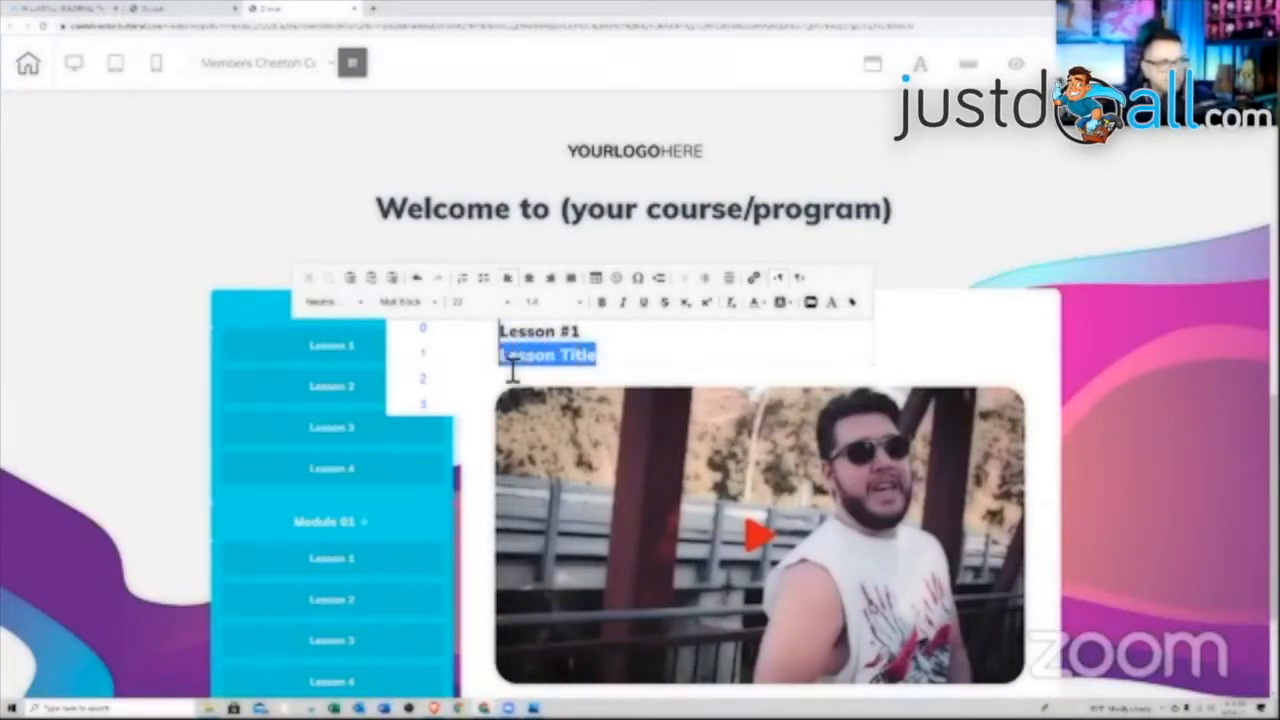
key(BackSpace)
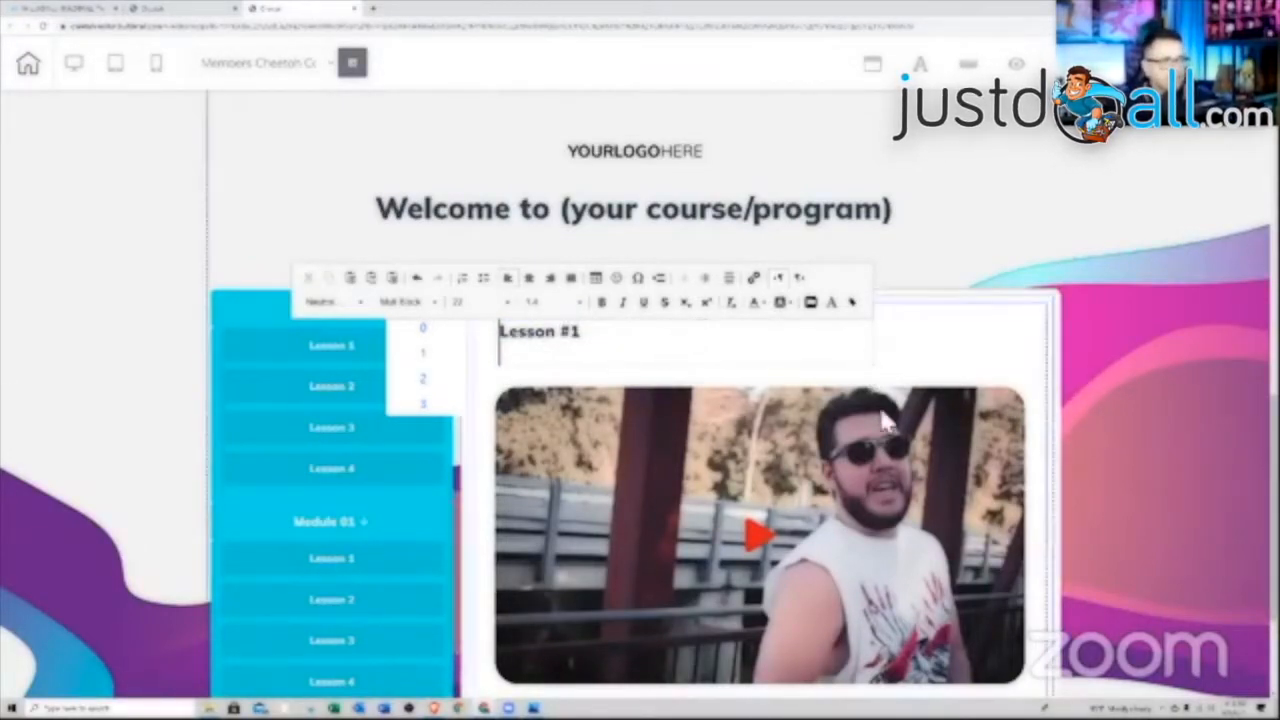
click(757, 503)
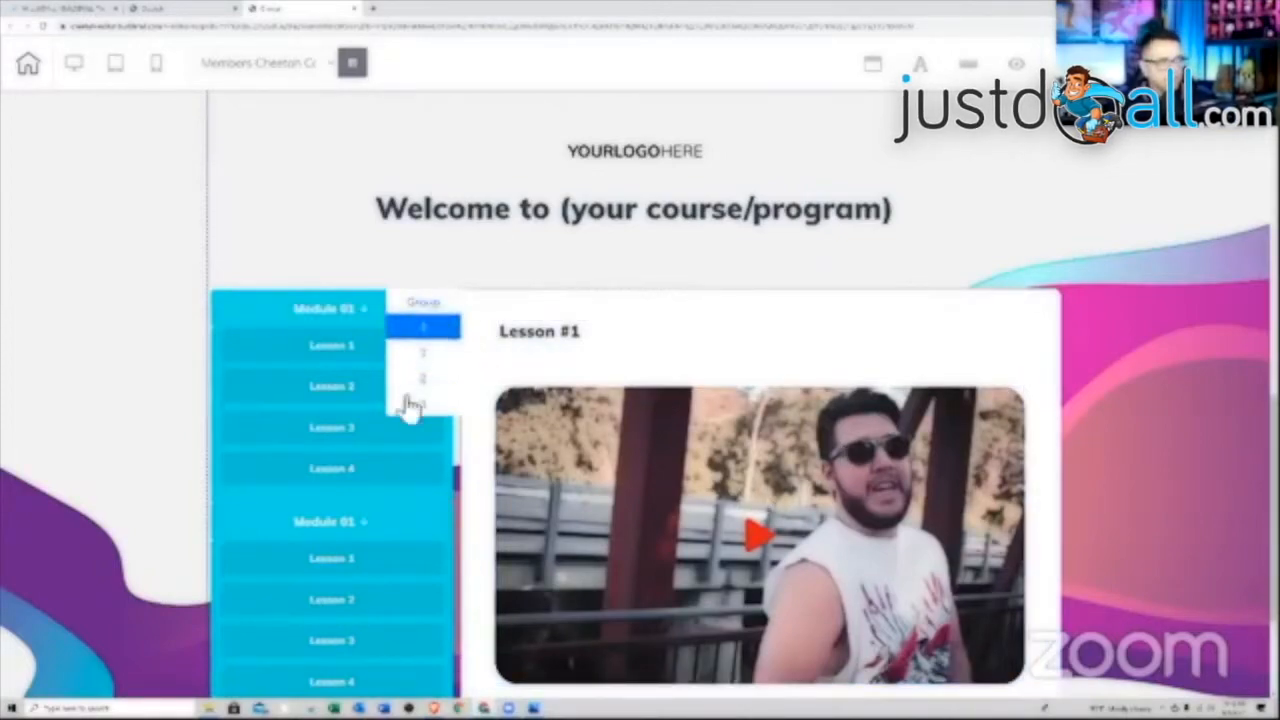
Delete the lesson video and place a horizontal Image element under Lesson #1
key(Delete)
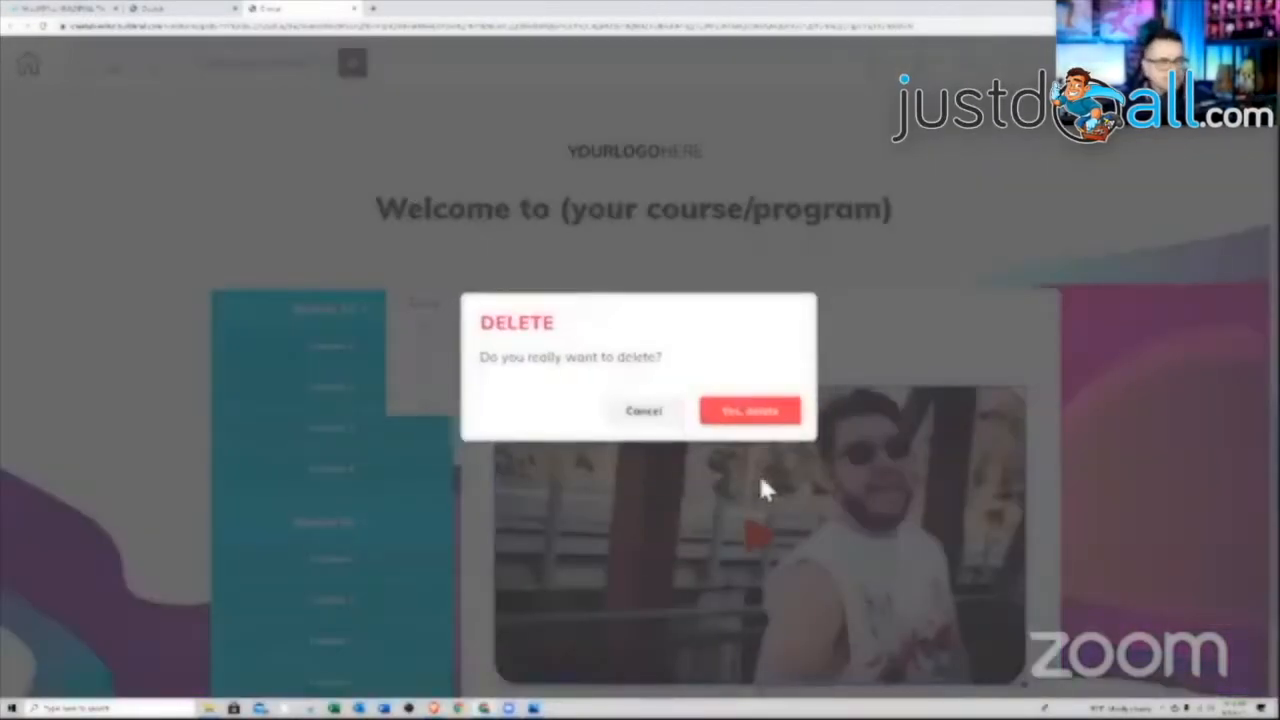
click(778, 412)
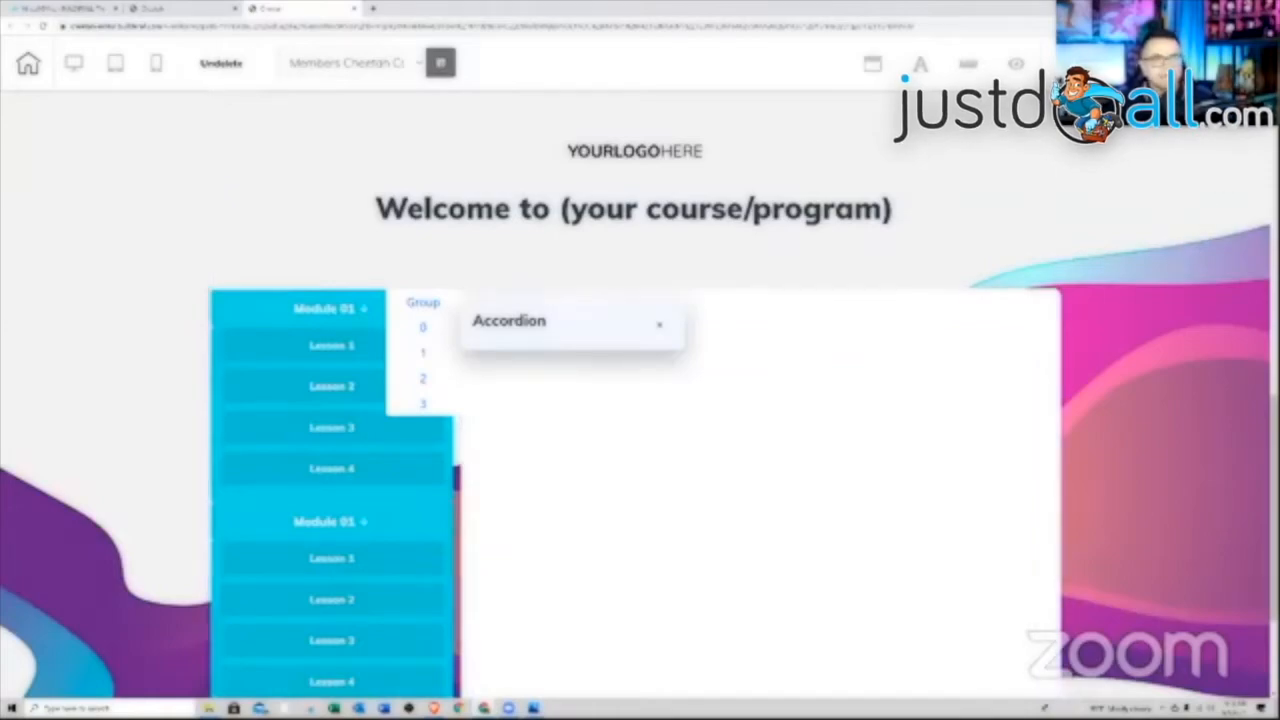
click(1240, 63)
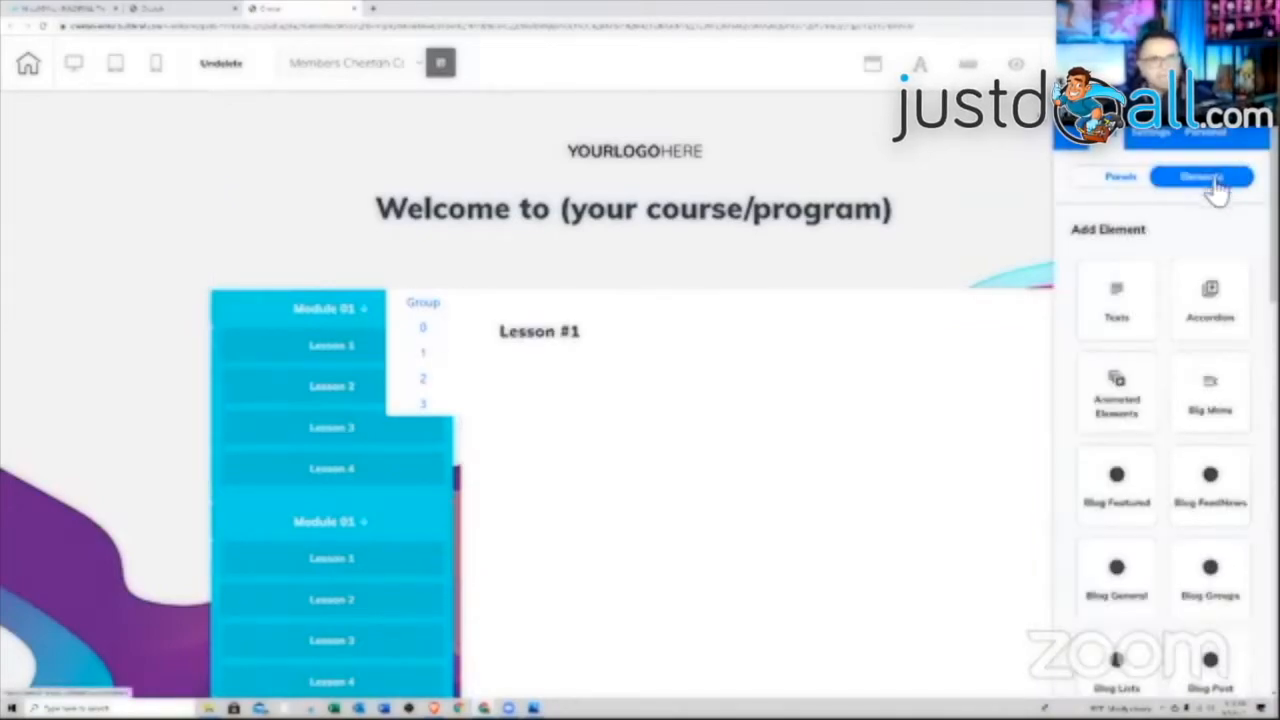
scroll(1220, 450, down, 5)
scroll(1225, 455, down, 2)
click(1213, 410)
drag(1194, 449, 678, 457)
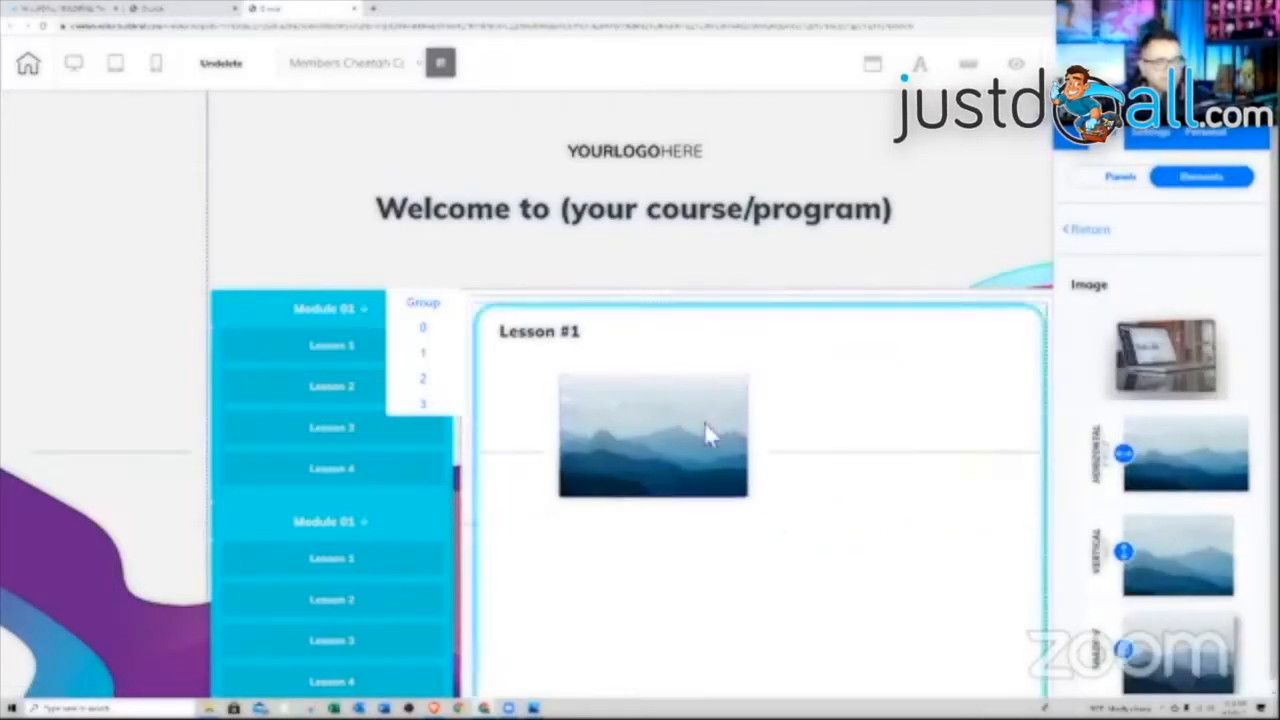
click(690, 423)
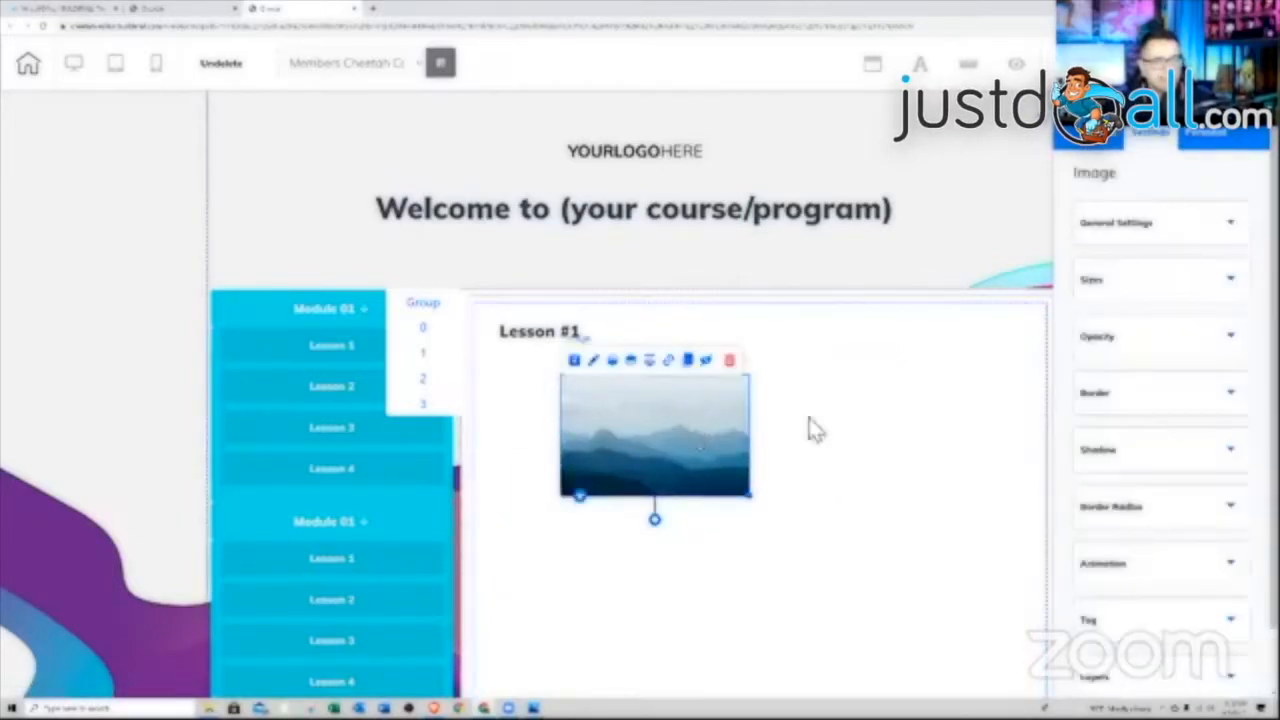
Swap the image for the youtube thumbnail and enlarge it to fill the lesson column
click(1135, 226)
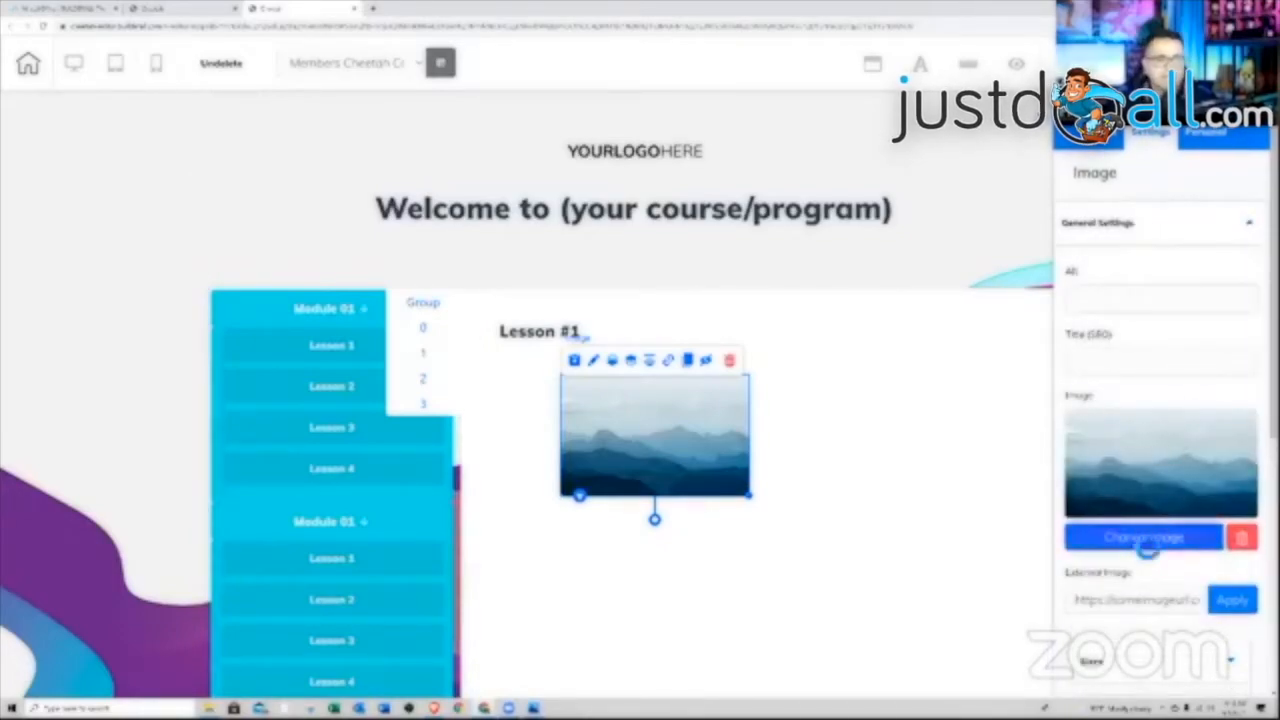
click(1143, 537)
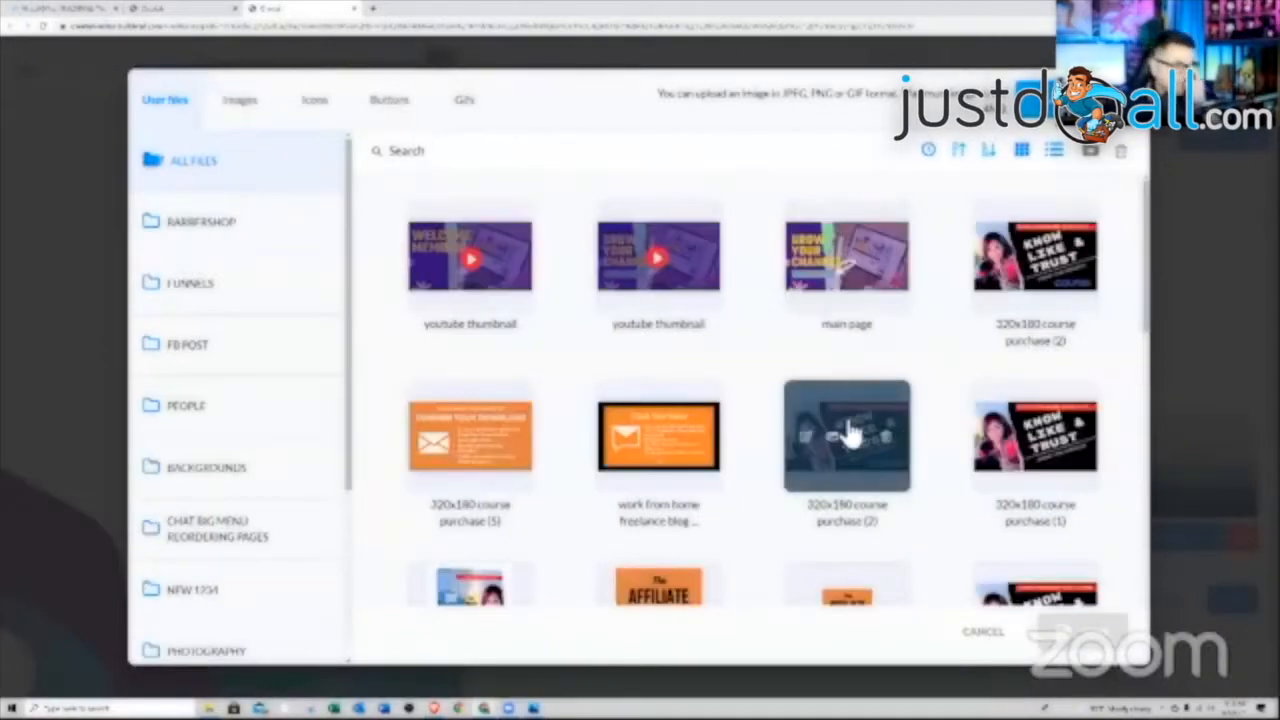
click(700, 252)
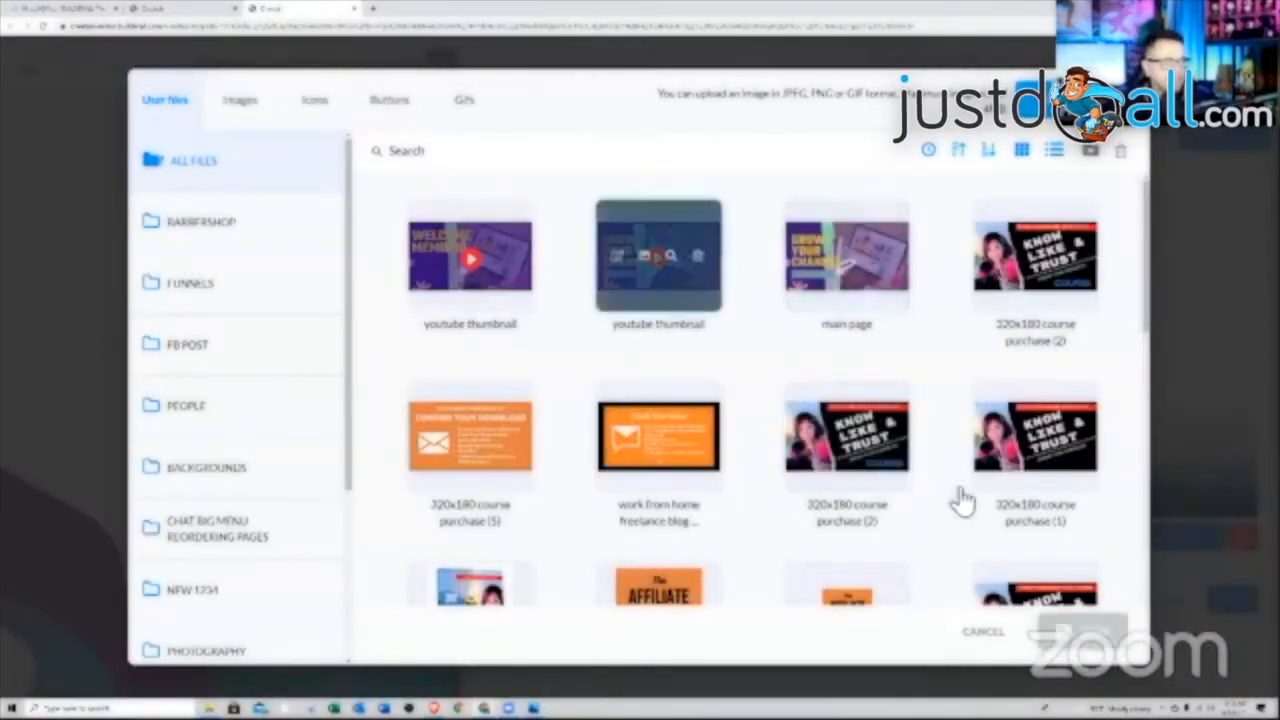
click(1086, 638)
drag(760, 492, 1014, 574)
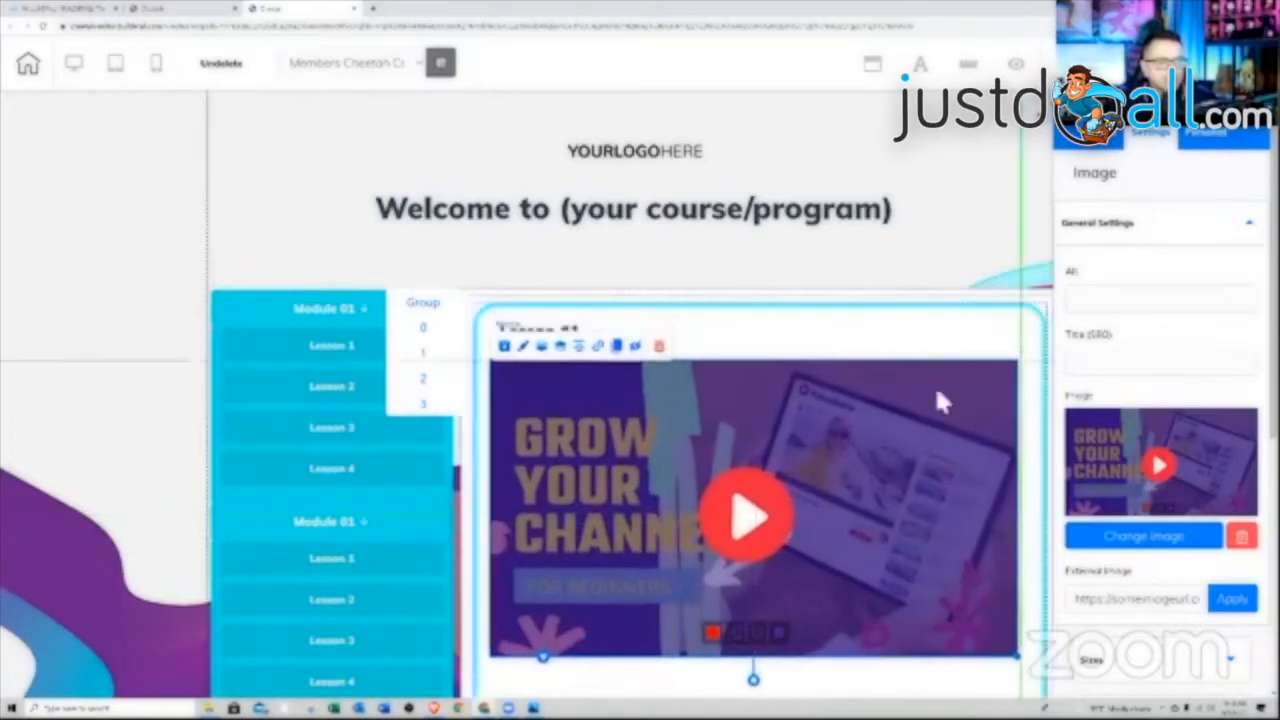
click(1036, 136)
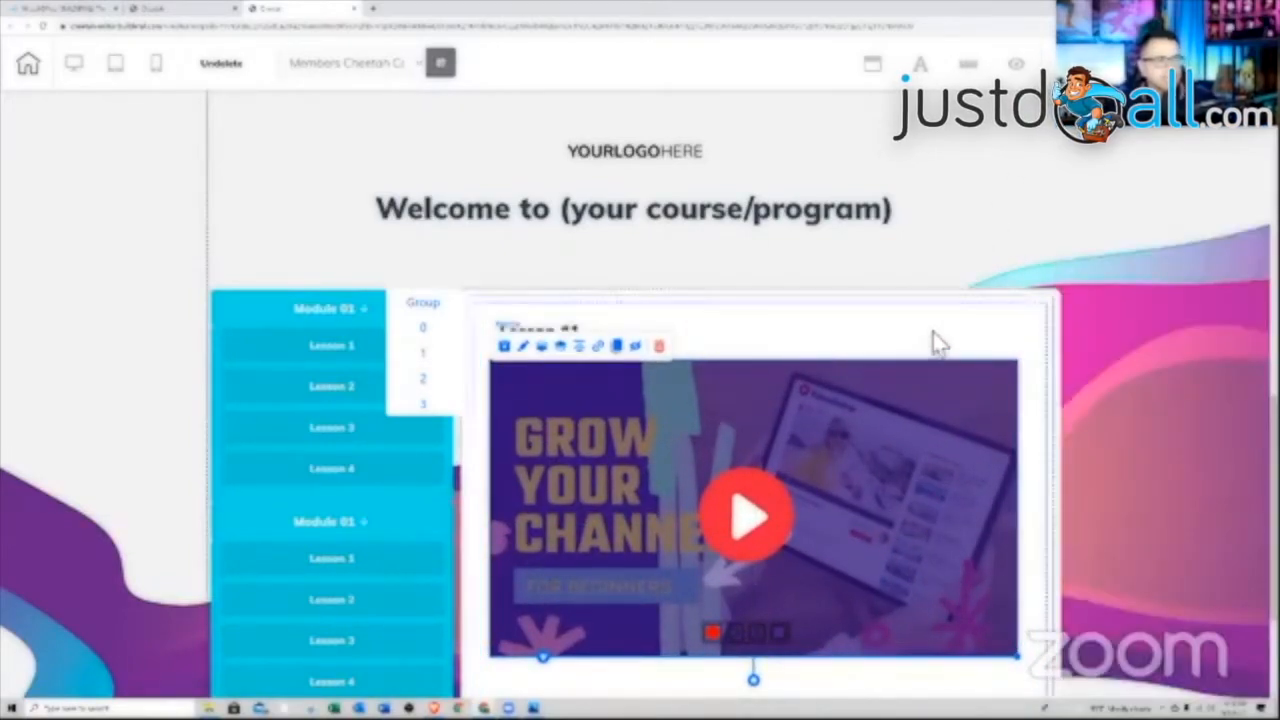
scroll(940, 337, down, 1)
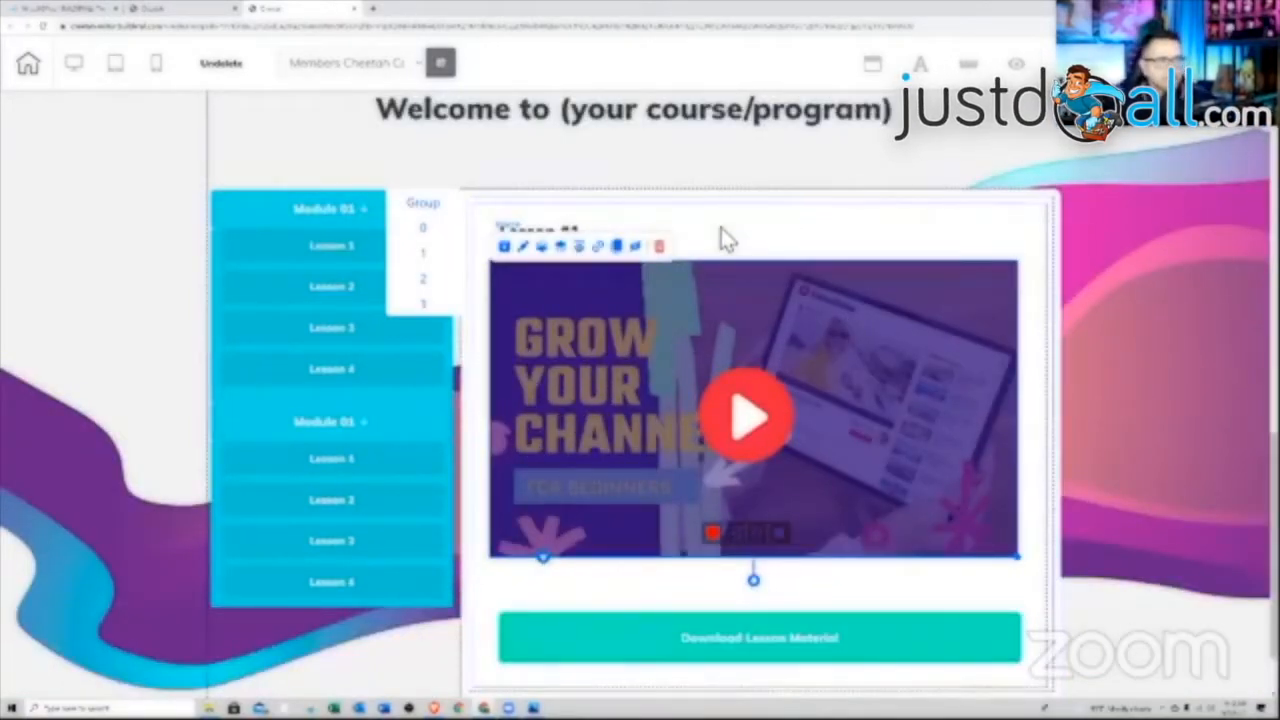
scroll(822, 457, down, 1)
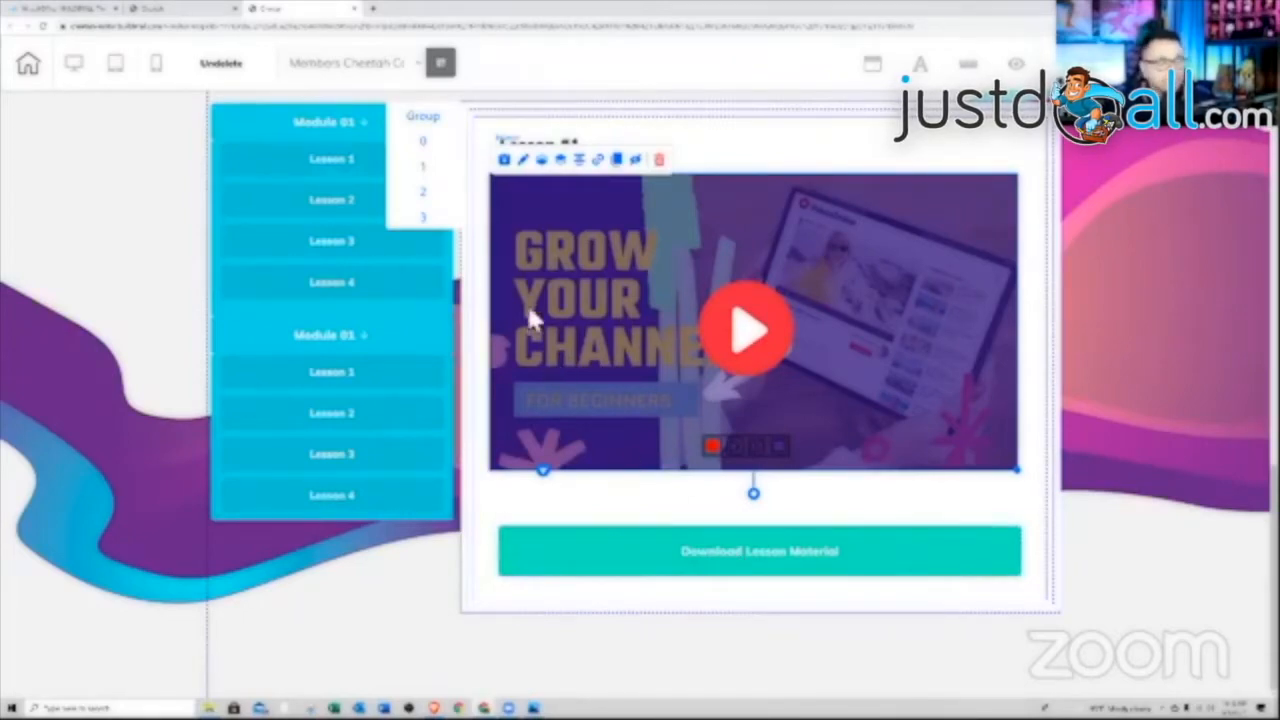
Link the Download Lesson Material button to download the 1498x1900 ebook mockup from User Archives
click(697, 536)
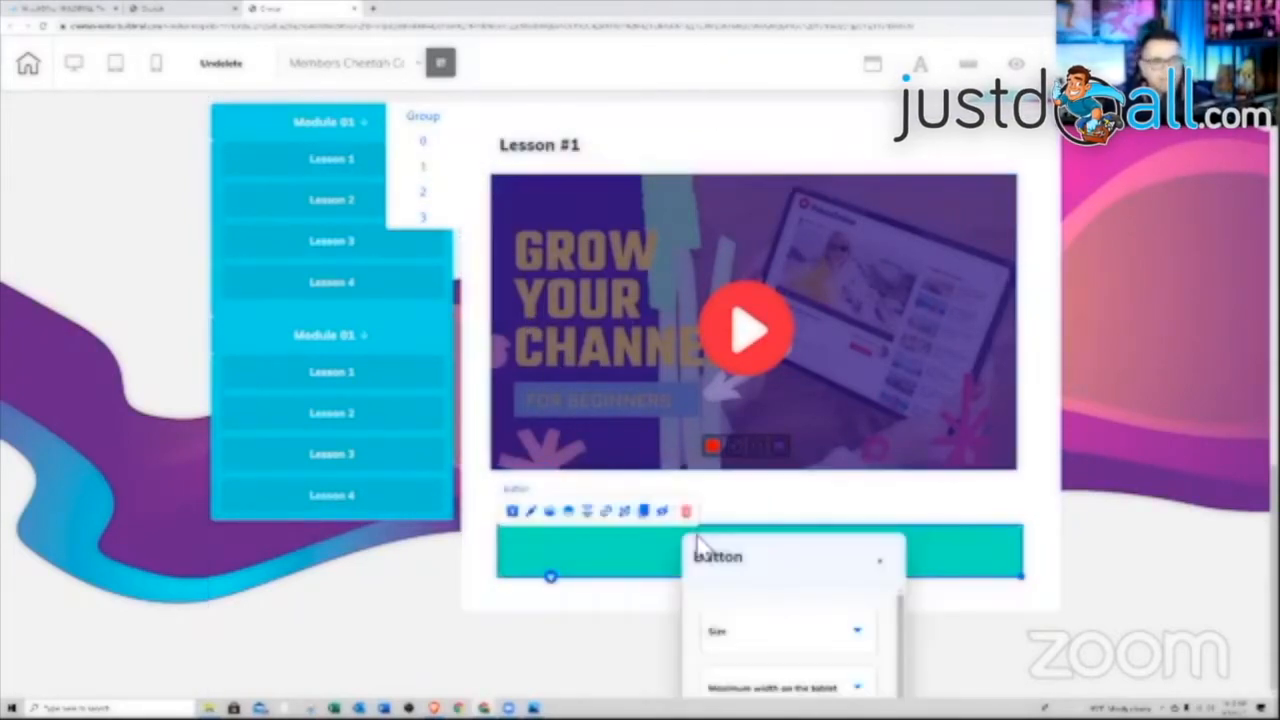
click(607, 514)
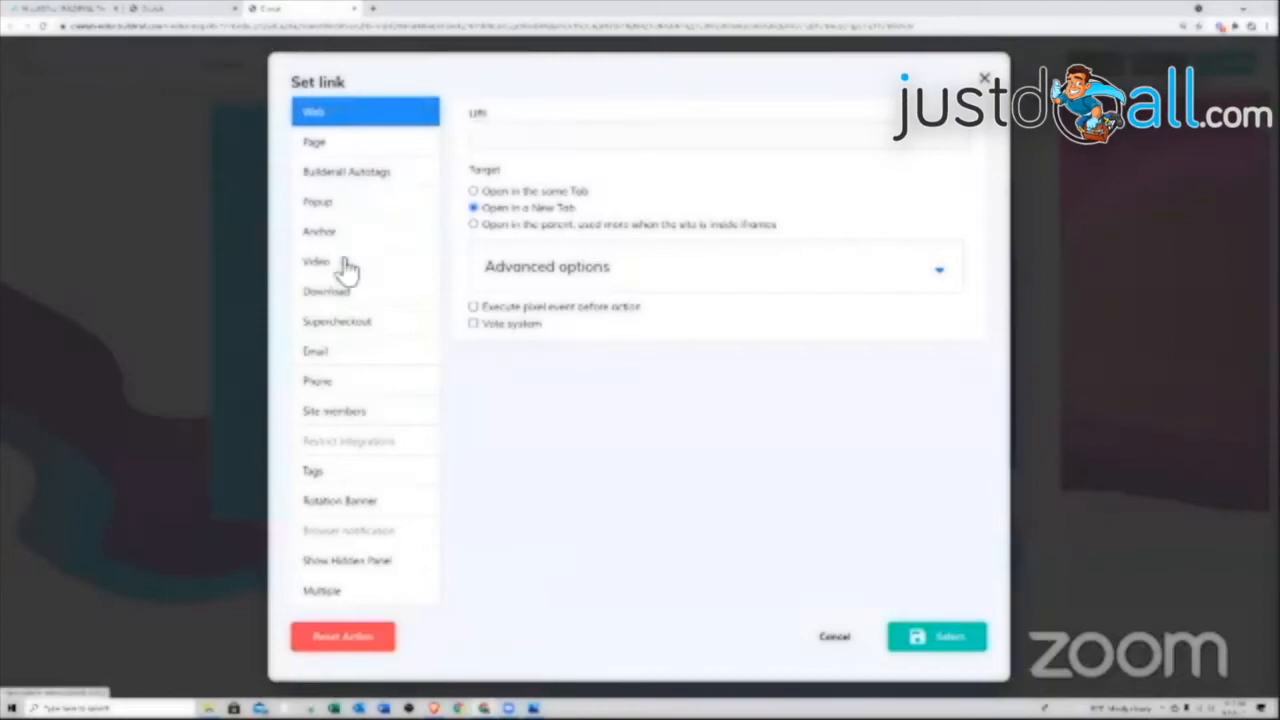
click(345, 295)
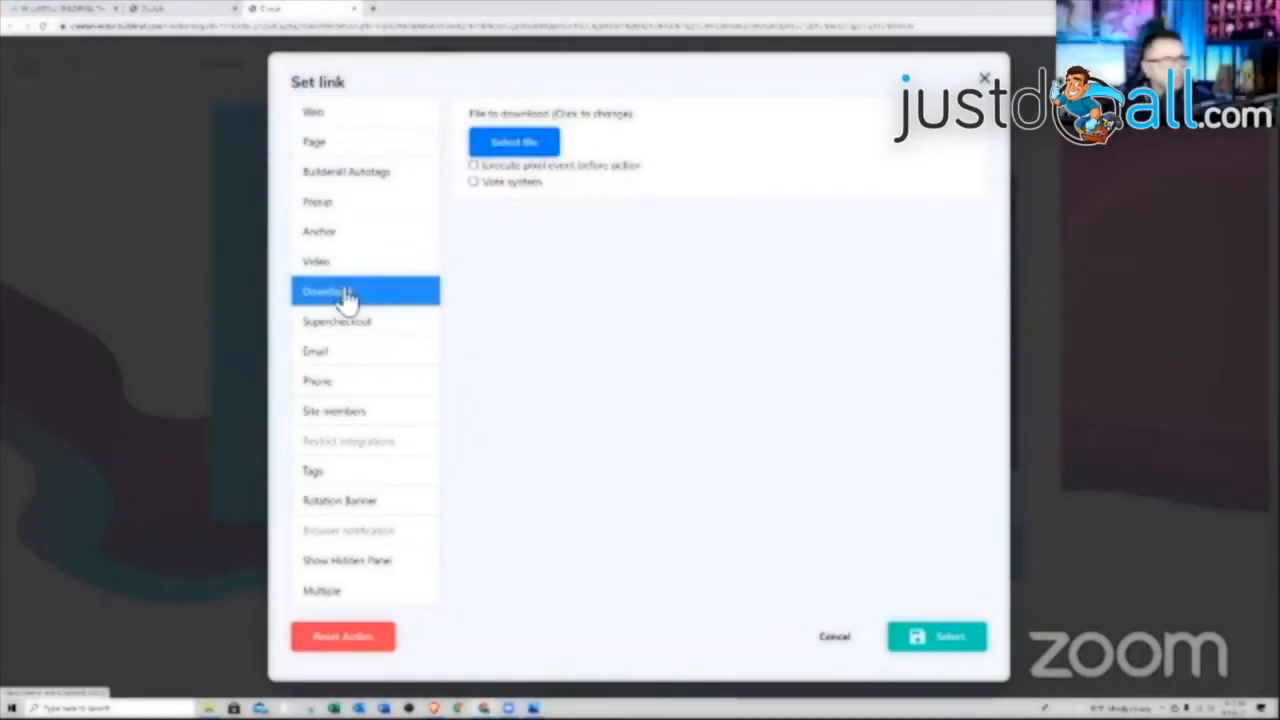
click(512, 146)
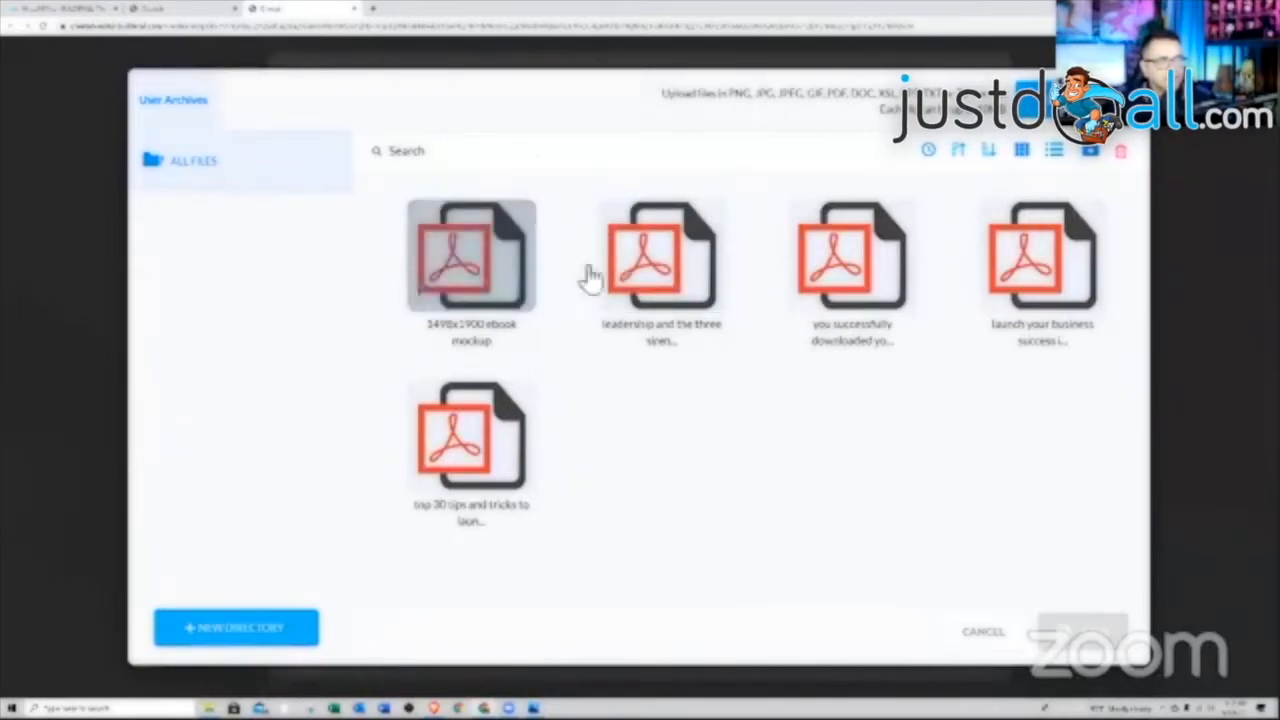
click(466, 277)
click(1084, 636)
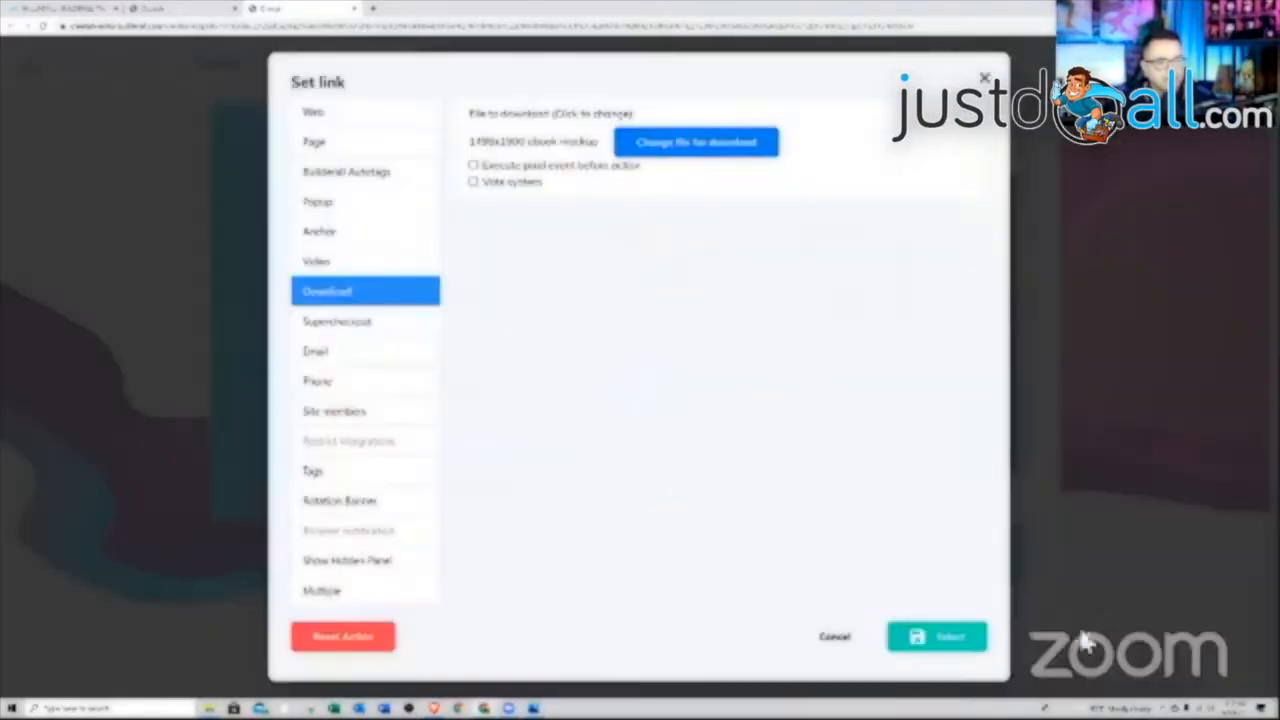
click(975, 646)
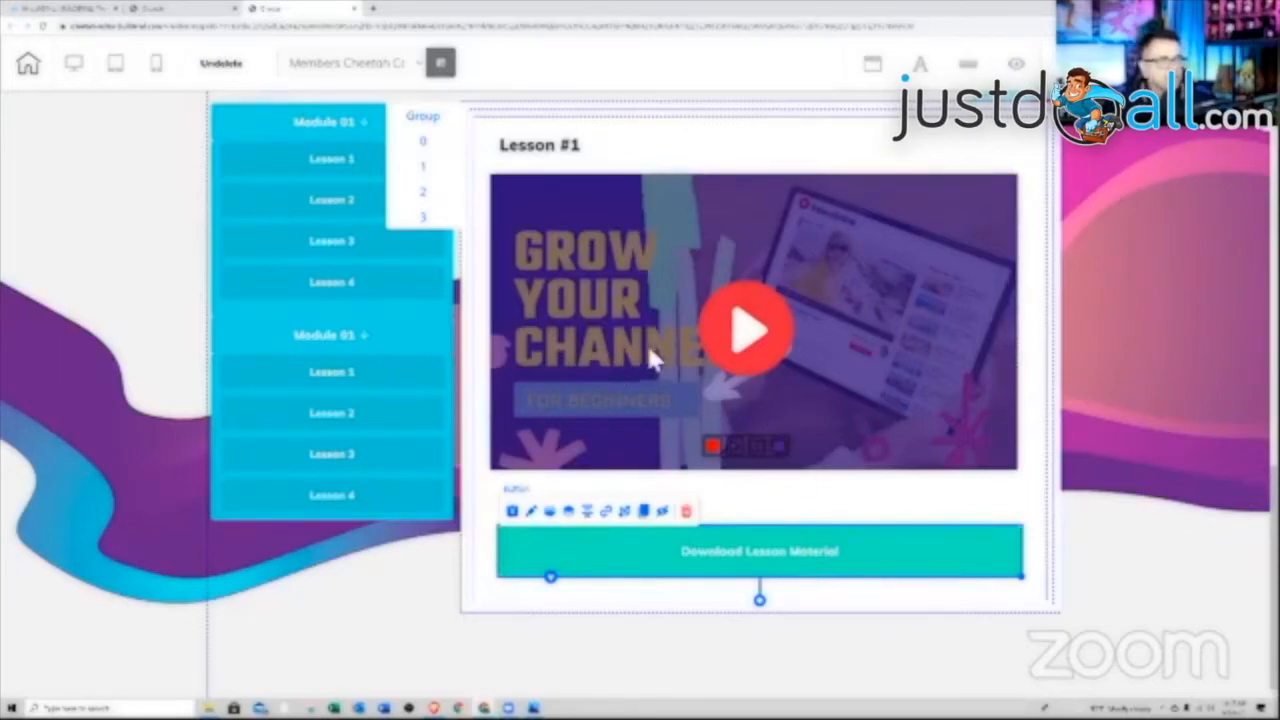
Link the Lesson 1 button to rotation banner Page 1
click(329, 167)
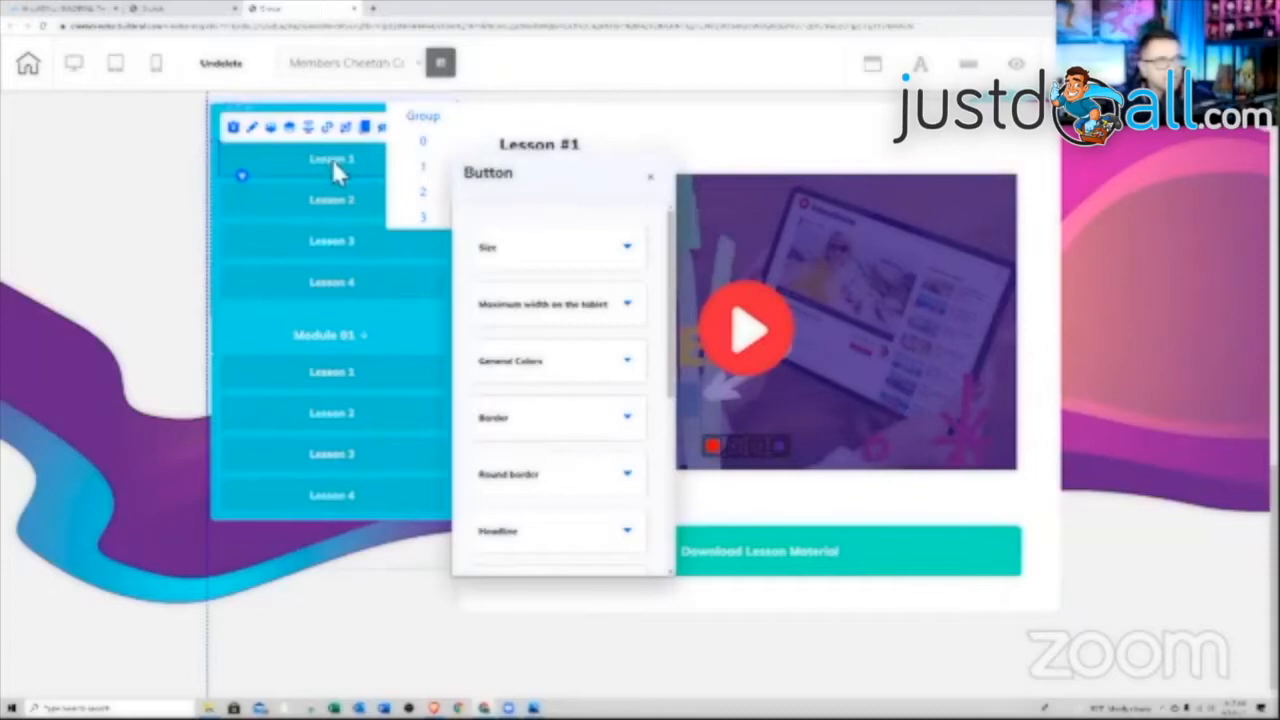
click(328, 128)
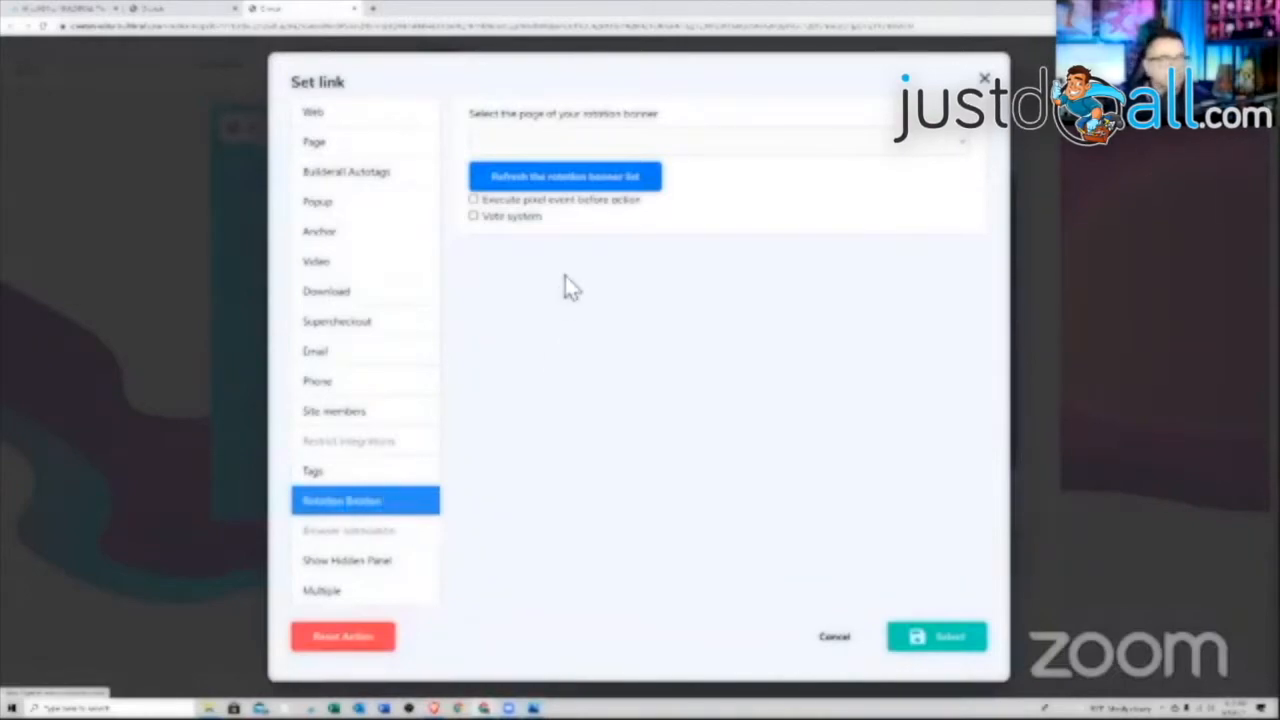
click(910, 145)
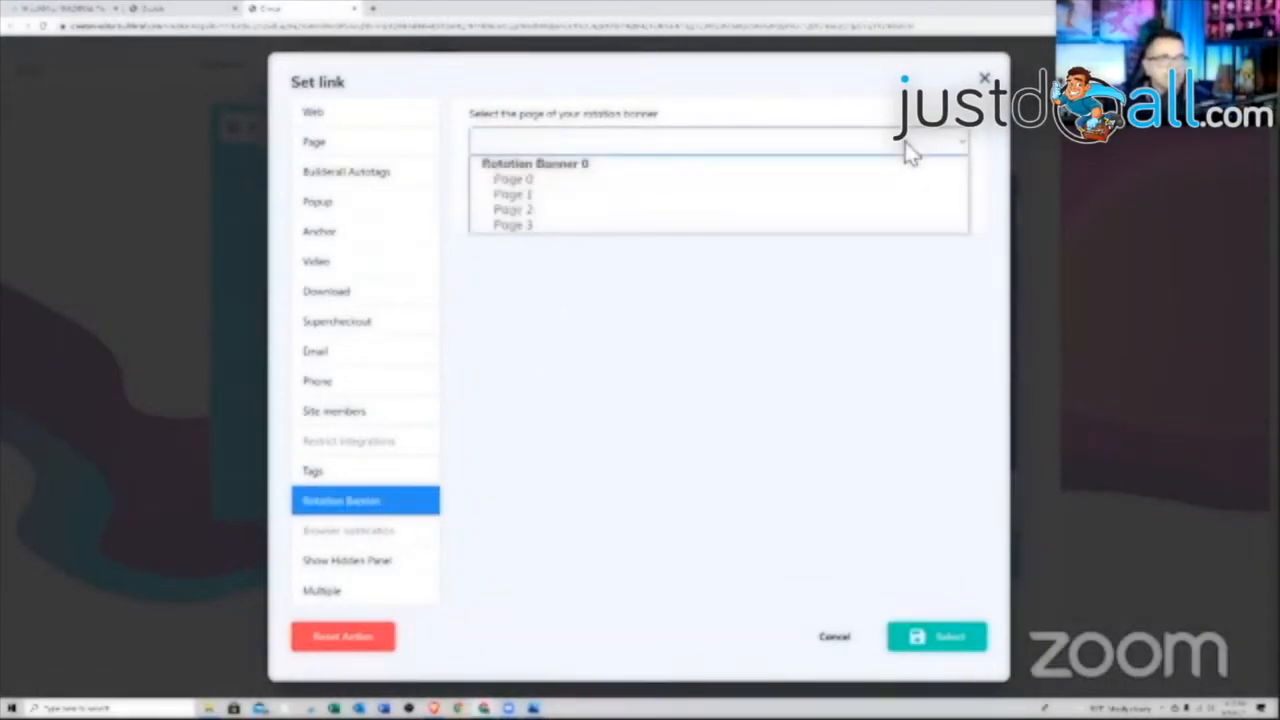
click(536, 196)
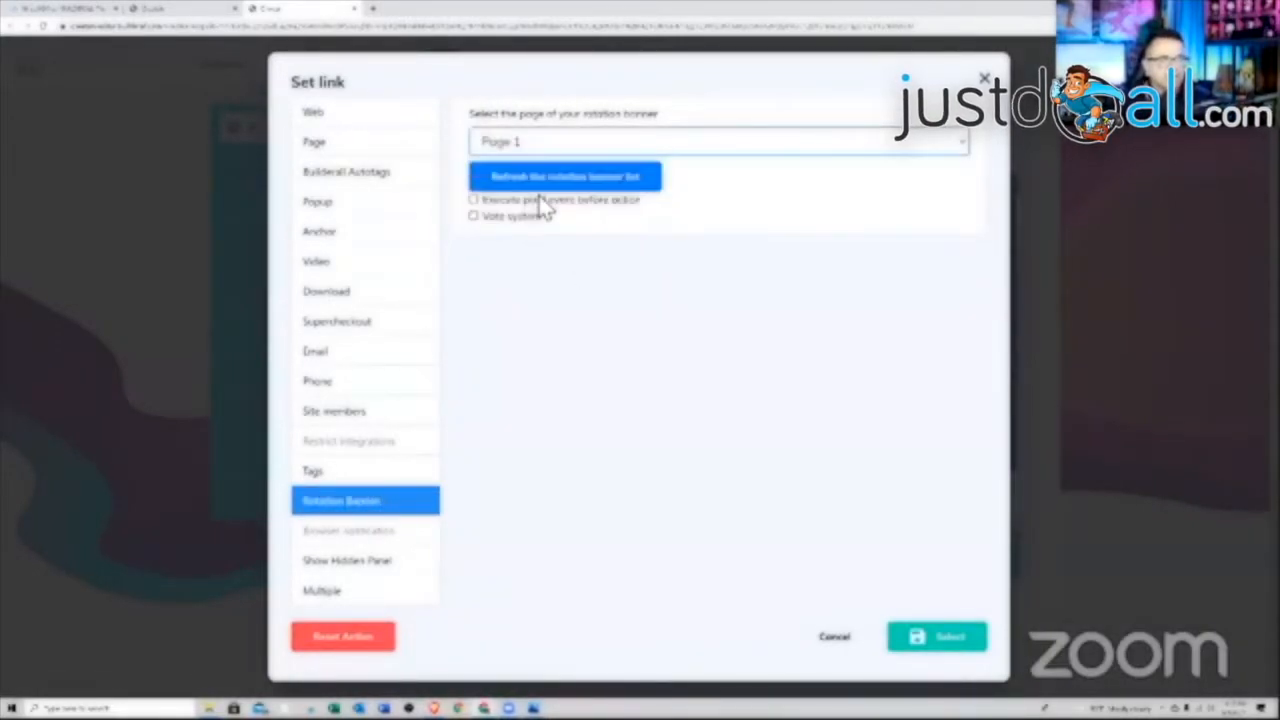
click(917, 637)
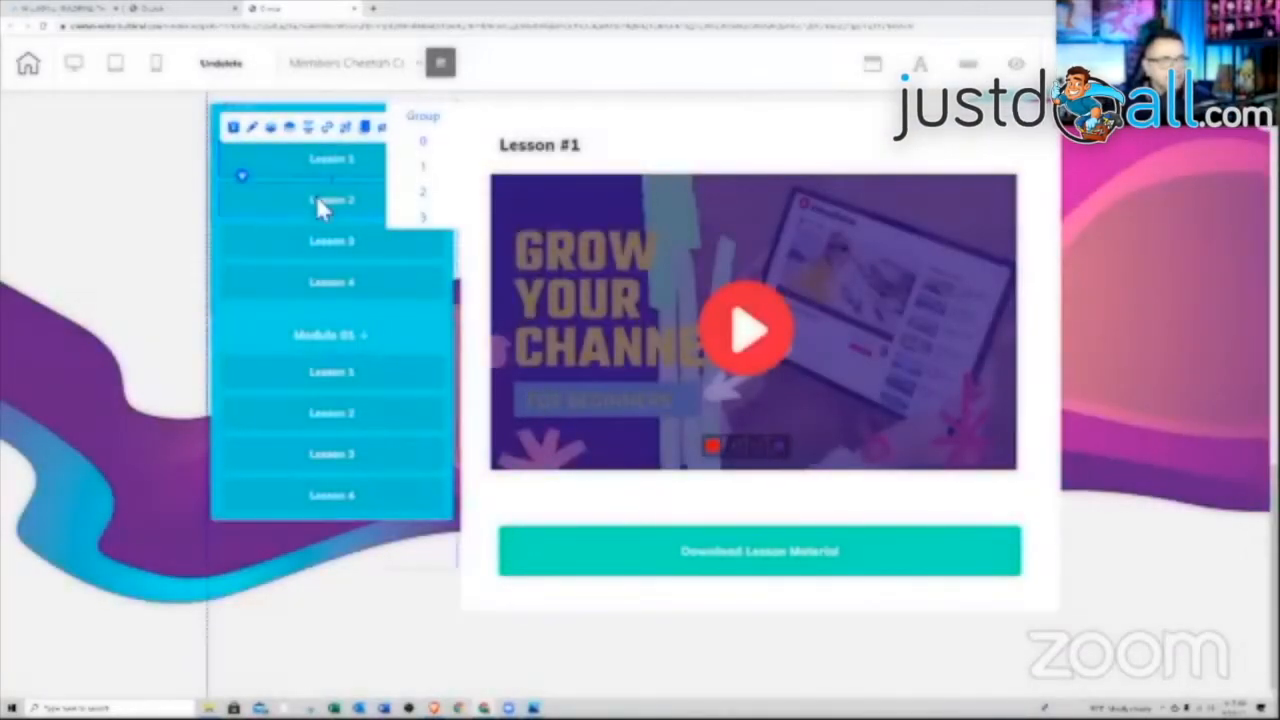
Link the Lesson 2 button to rotation banner Page 2
click(316, 197)
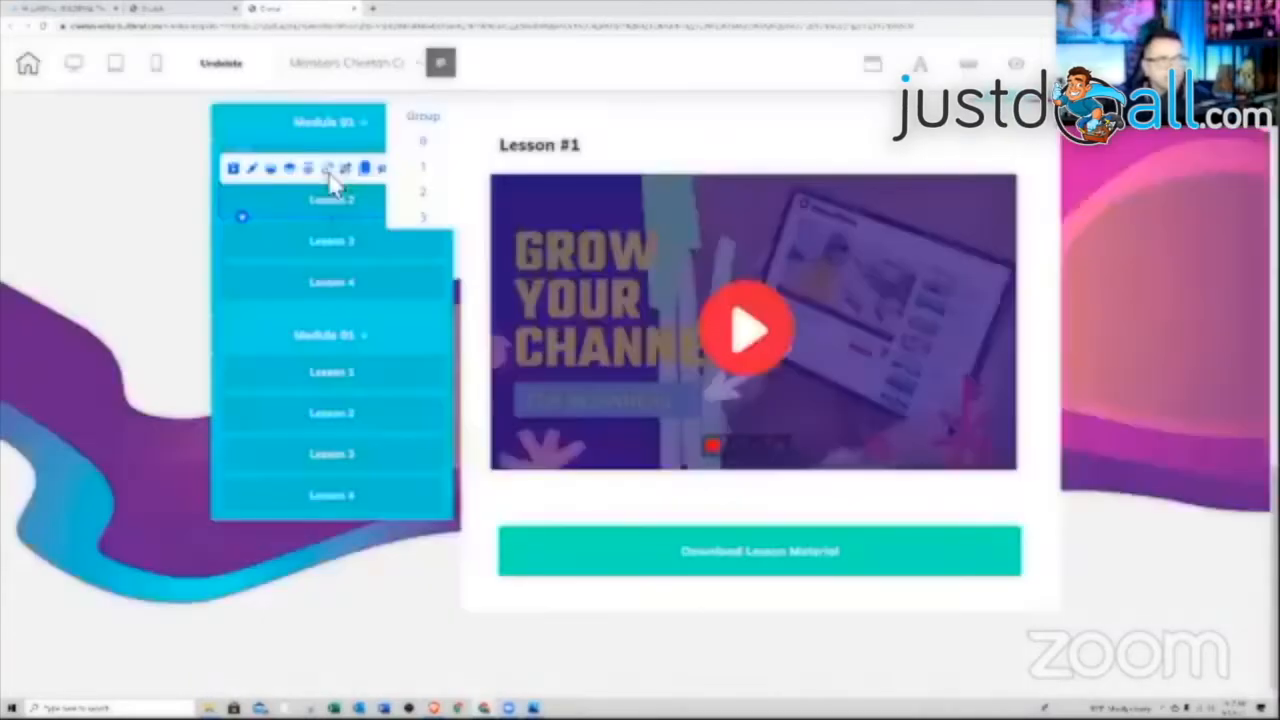
click(329, 169)
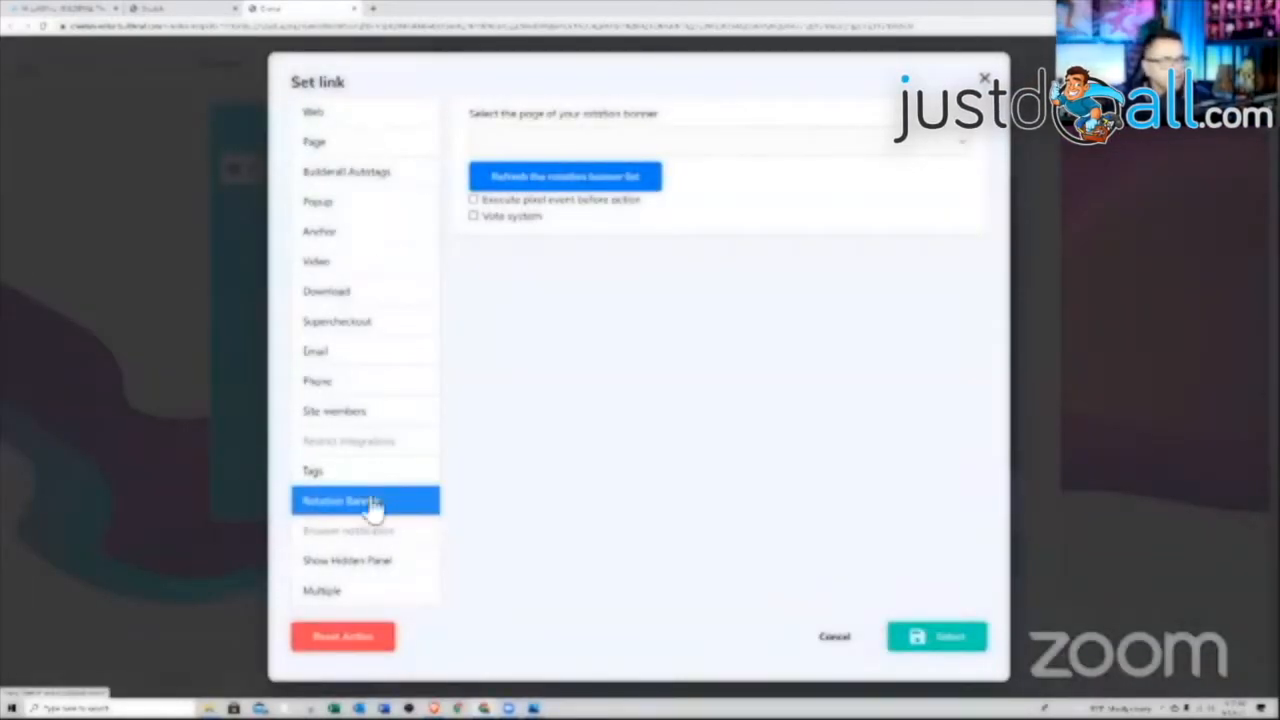
click(603, 148)
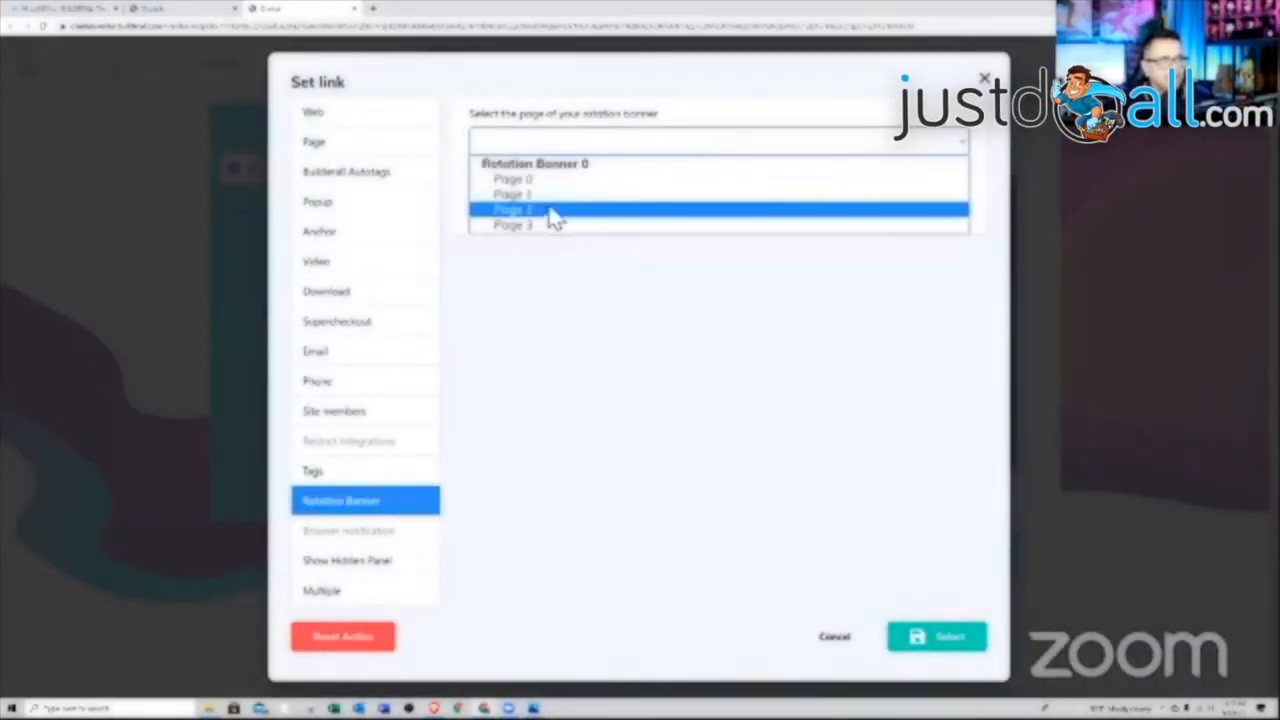
click(553, 211)
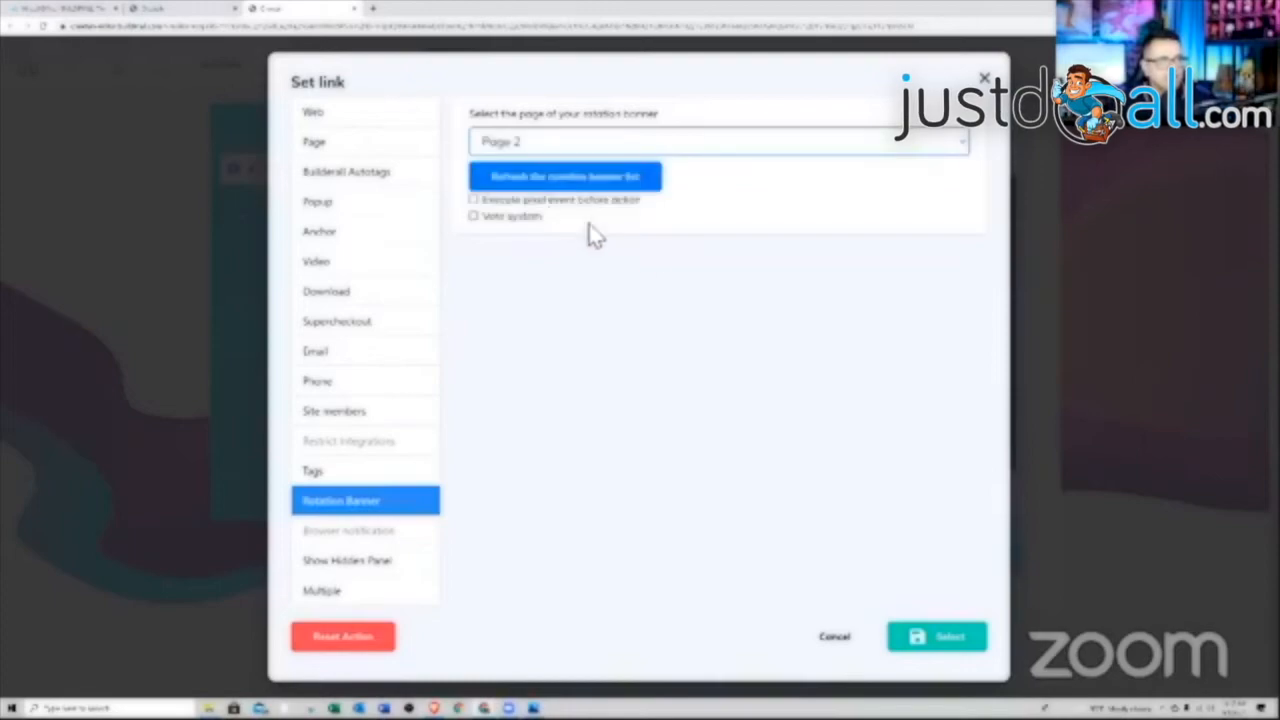
click(938, 638)
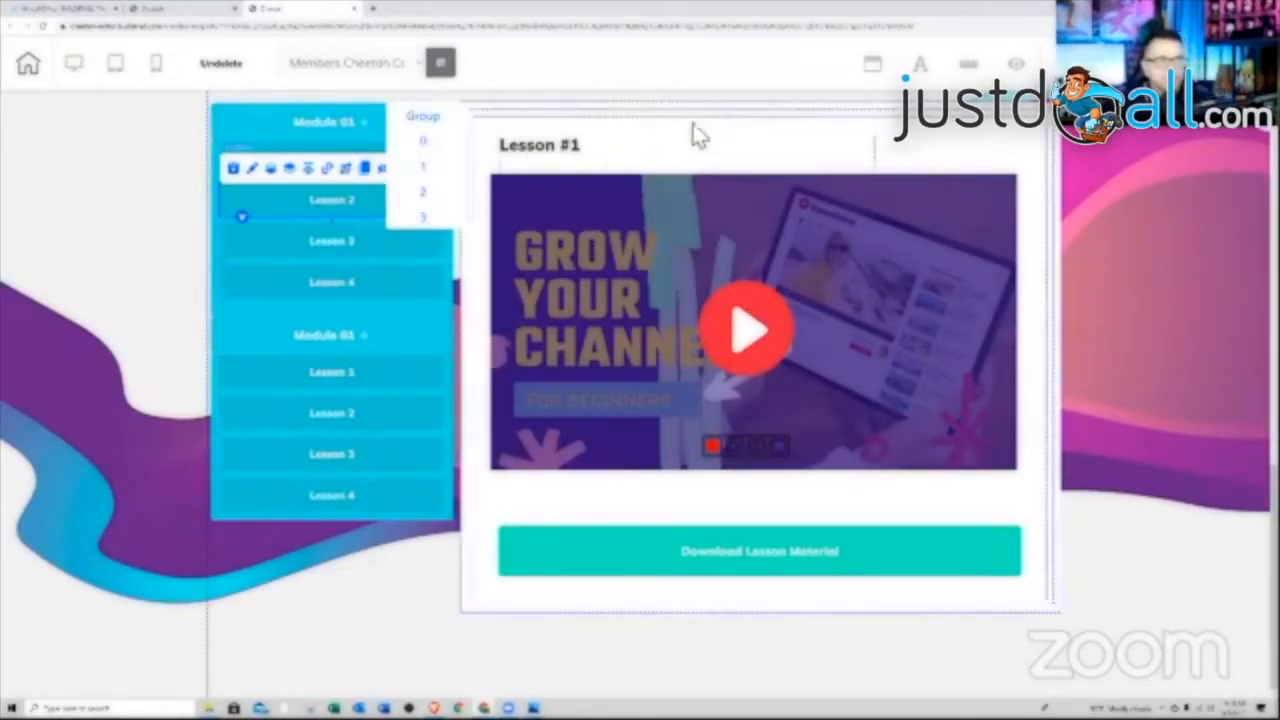
Add a blank page 4 to the lesson rotation banner, then switch the banner back to page 1
click(722, 117)
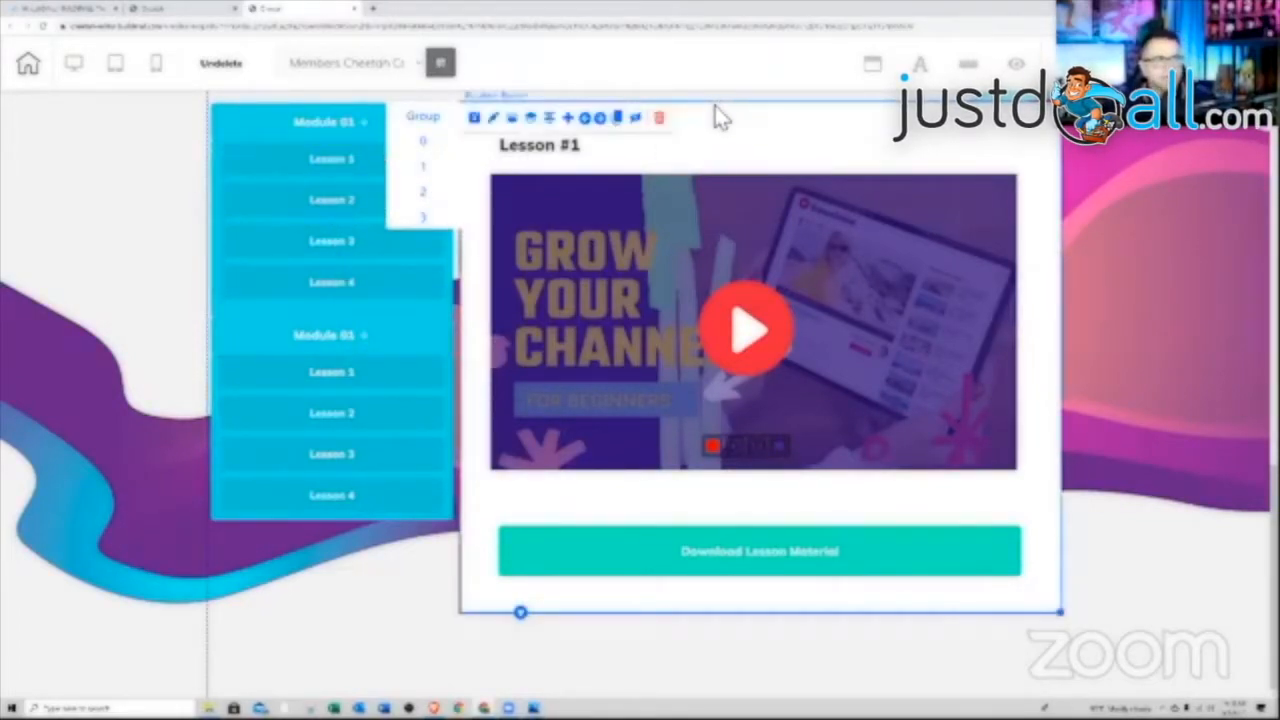
click(576, 118)
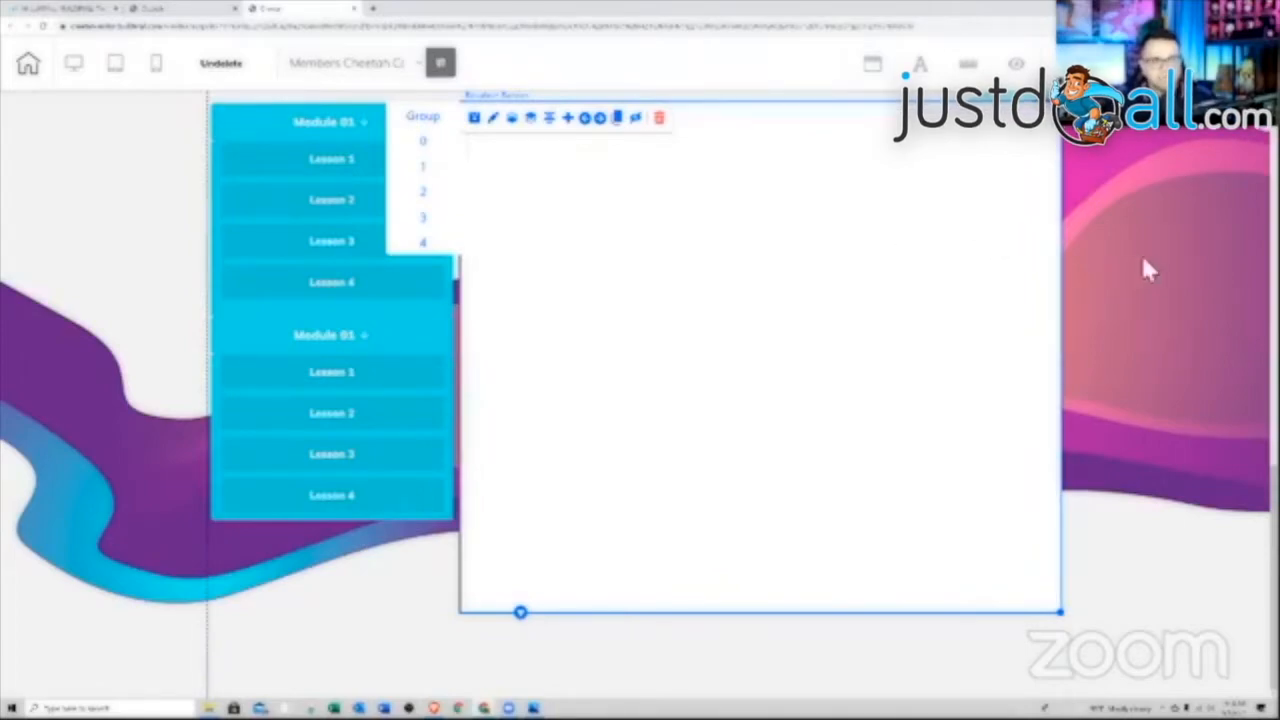
click(350, 155)
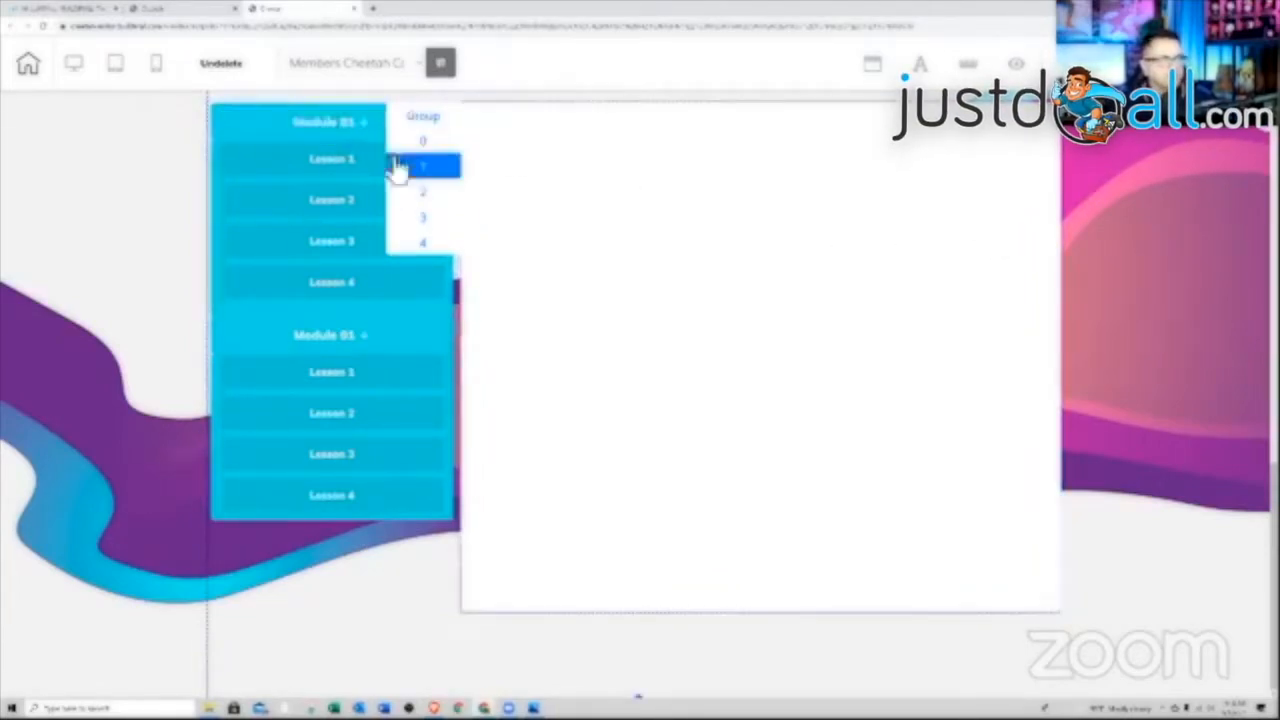
click(437, 166)
Publish the course site, confirming with That's fine
scroll(1102, 355, up, 3)
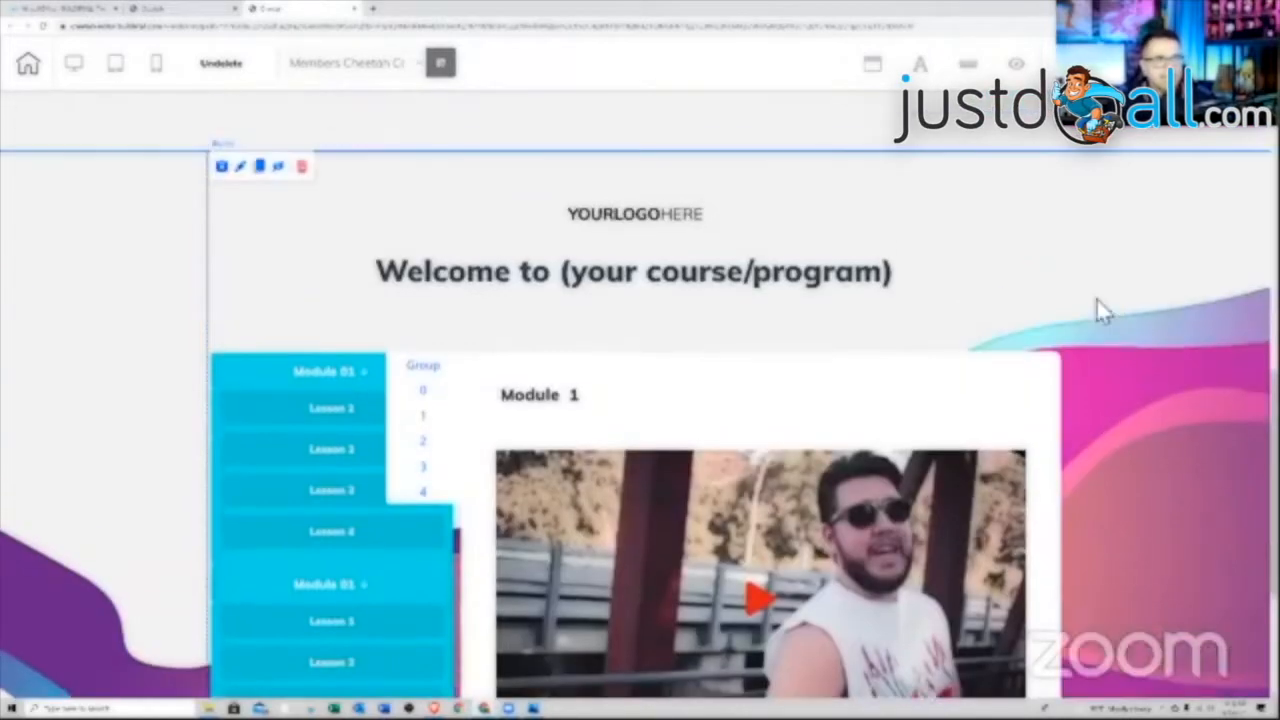
scroll(1104, 294, up, 1)
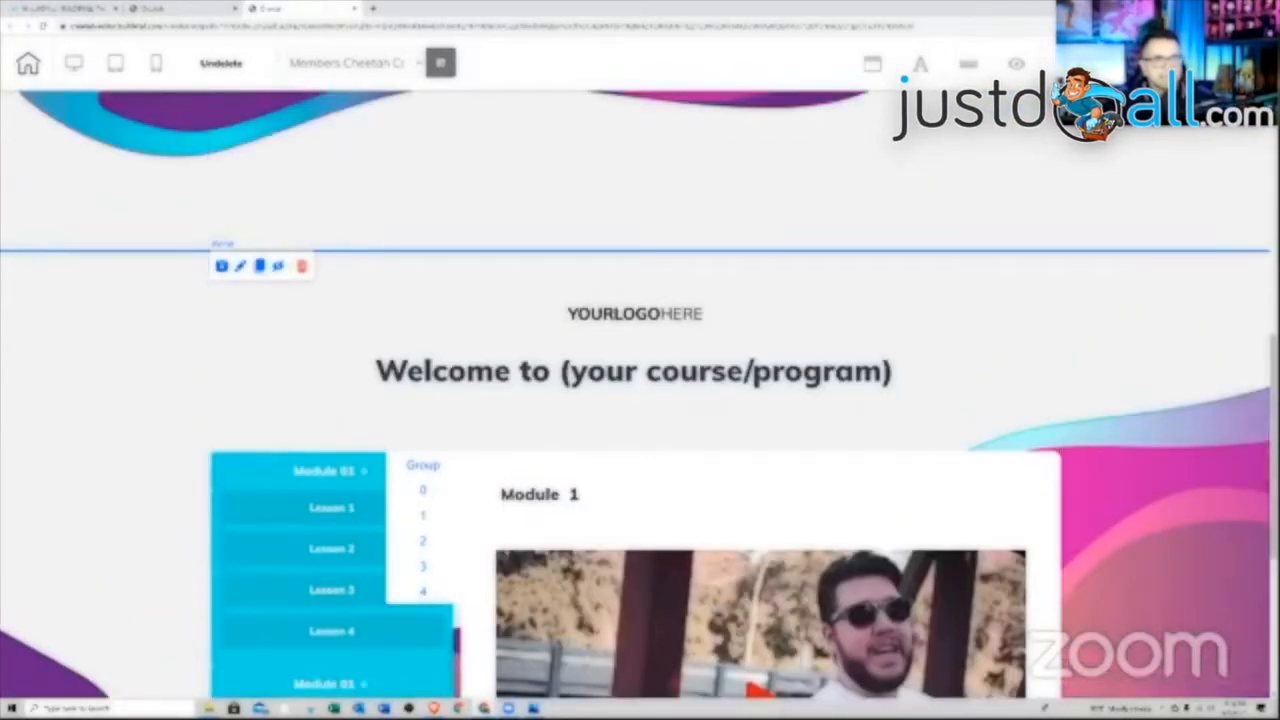
click(1016, 64)
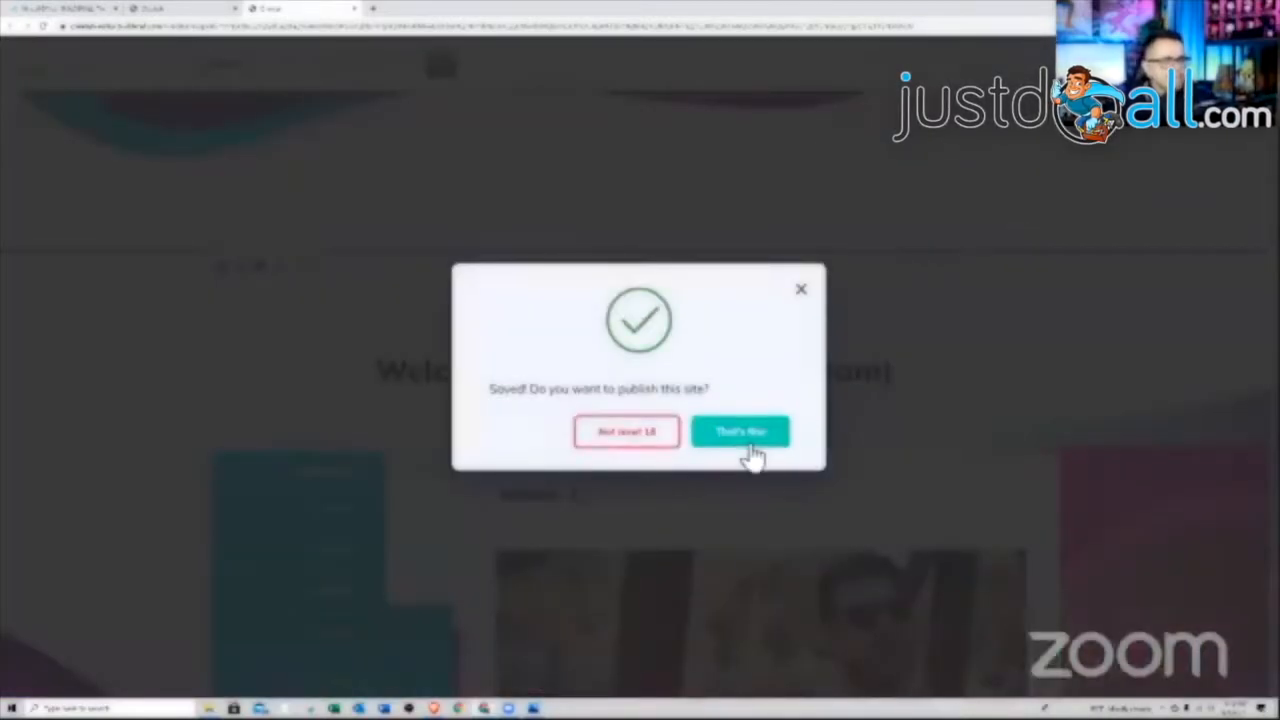
click(760, 450)
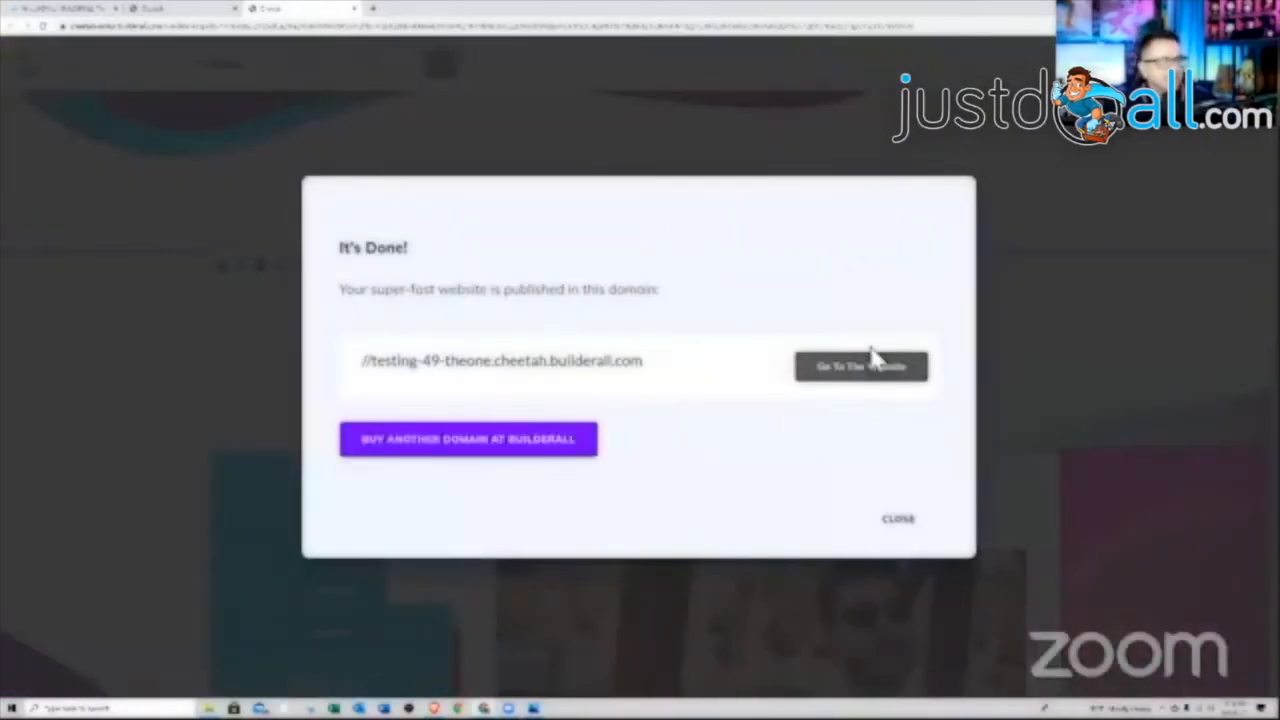
View the live website, then close it and return to the pages dashboard
click(853, 376)
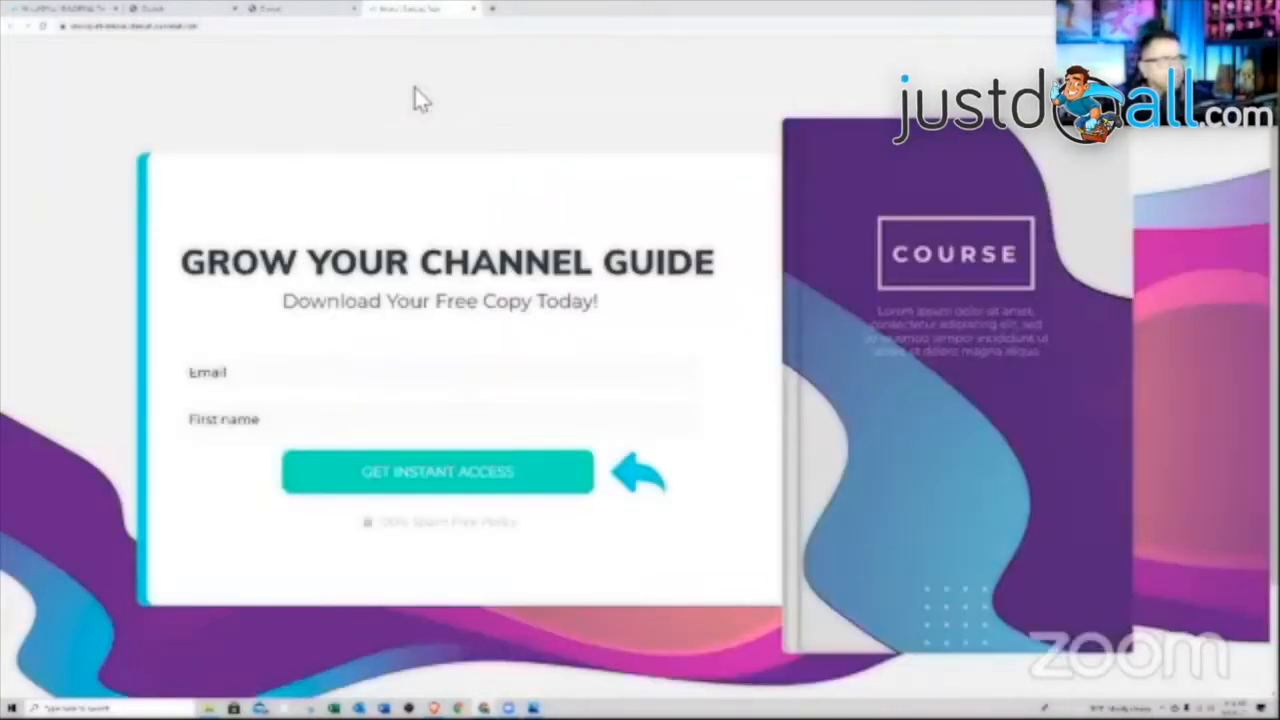
click(473, 9)
click(185, 9)
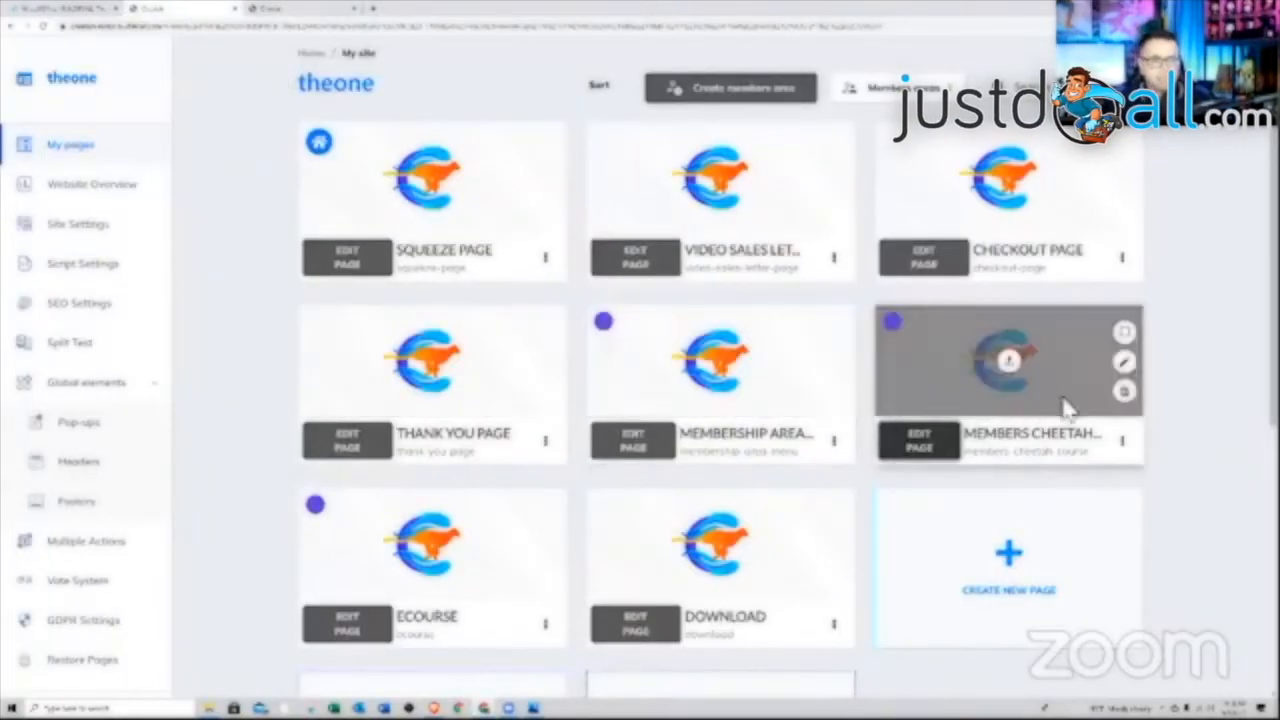
View the live Members Cheetah Course sign-in page, then edit that page
click(1122, 442)
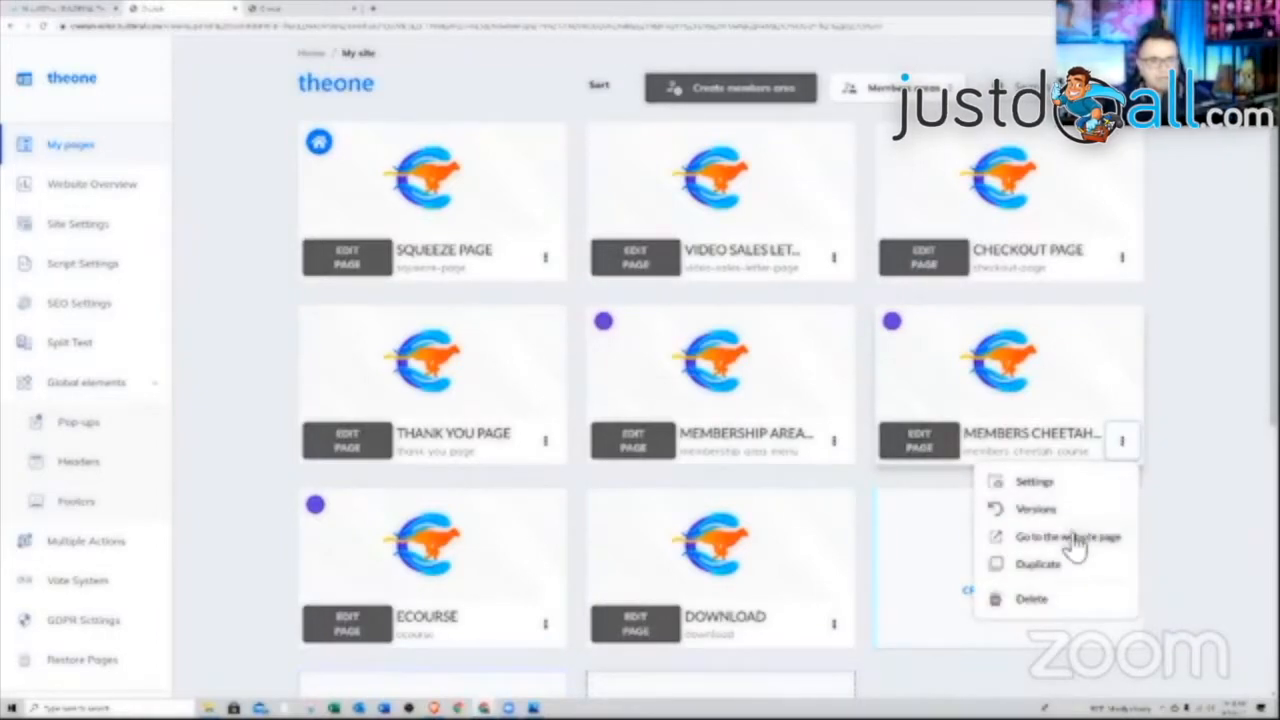
click(1070, 538)
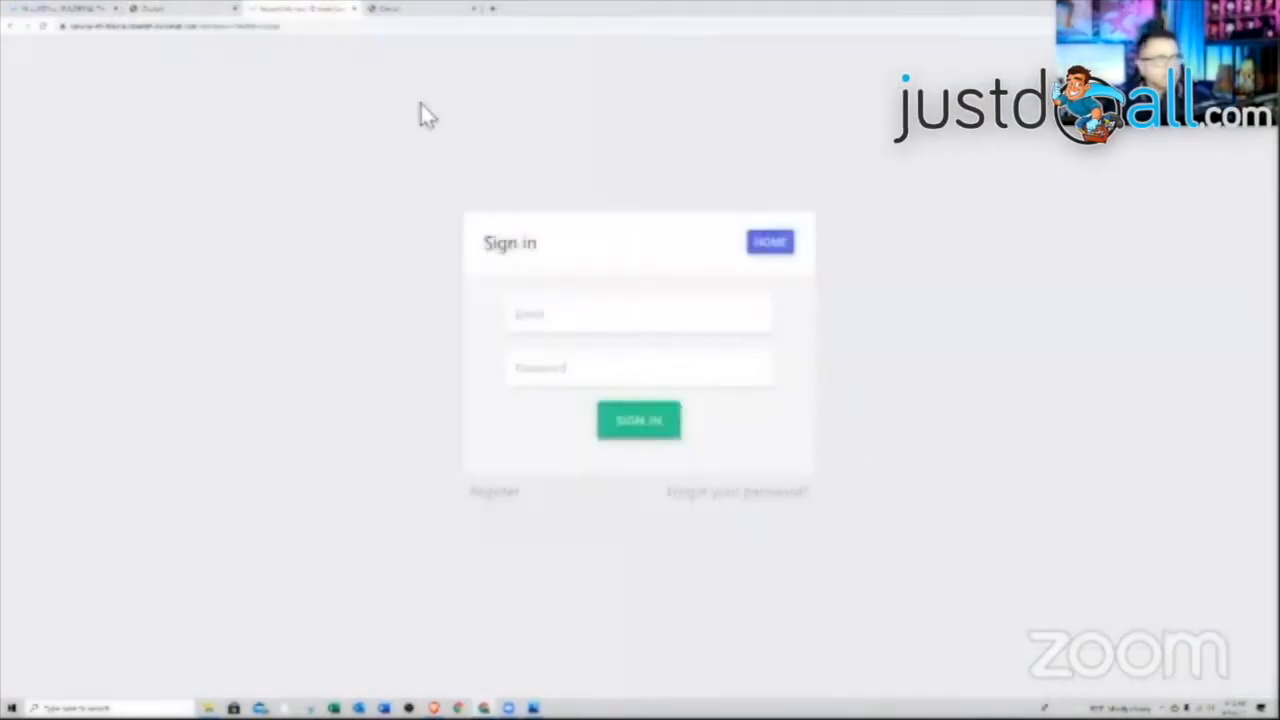
click(354, 10)
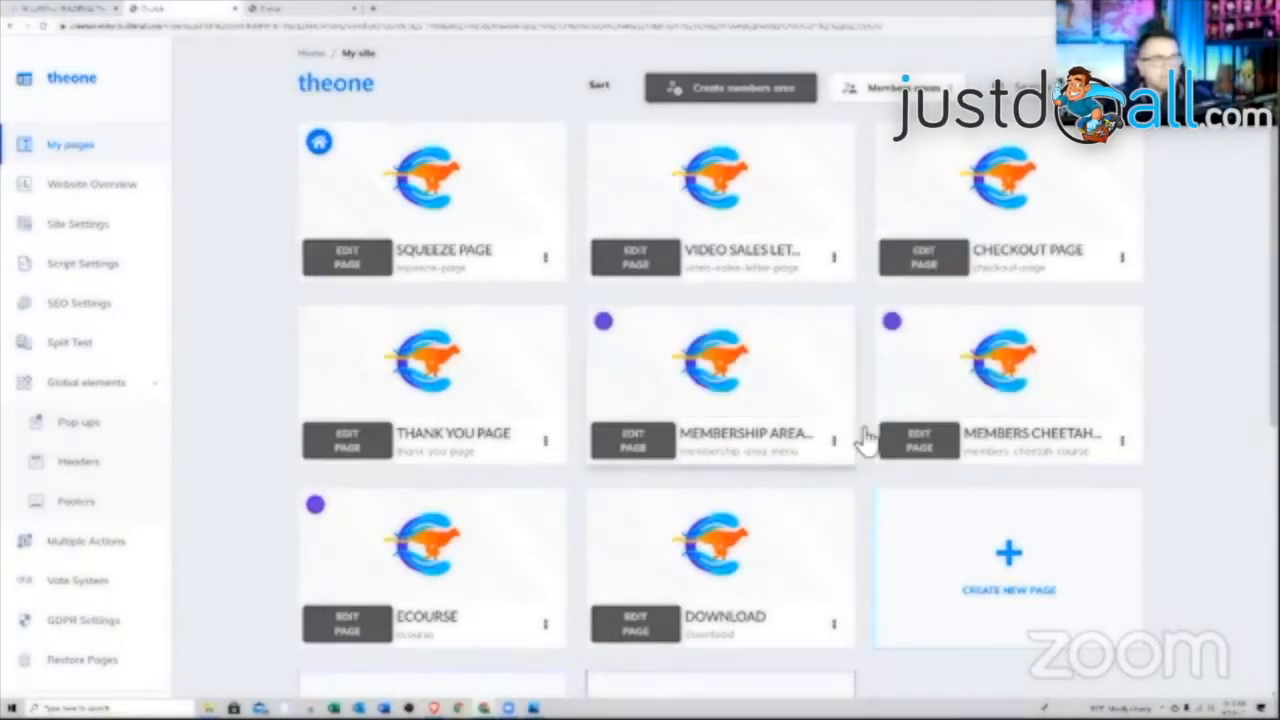
click(912, 446)
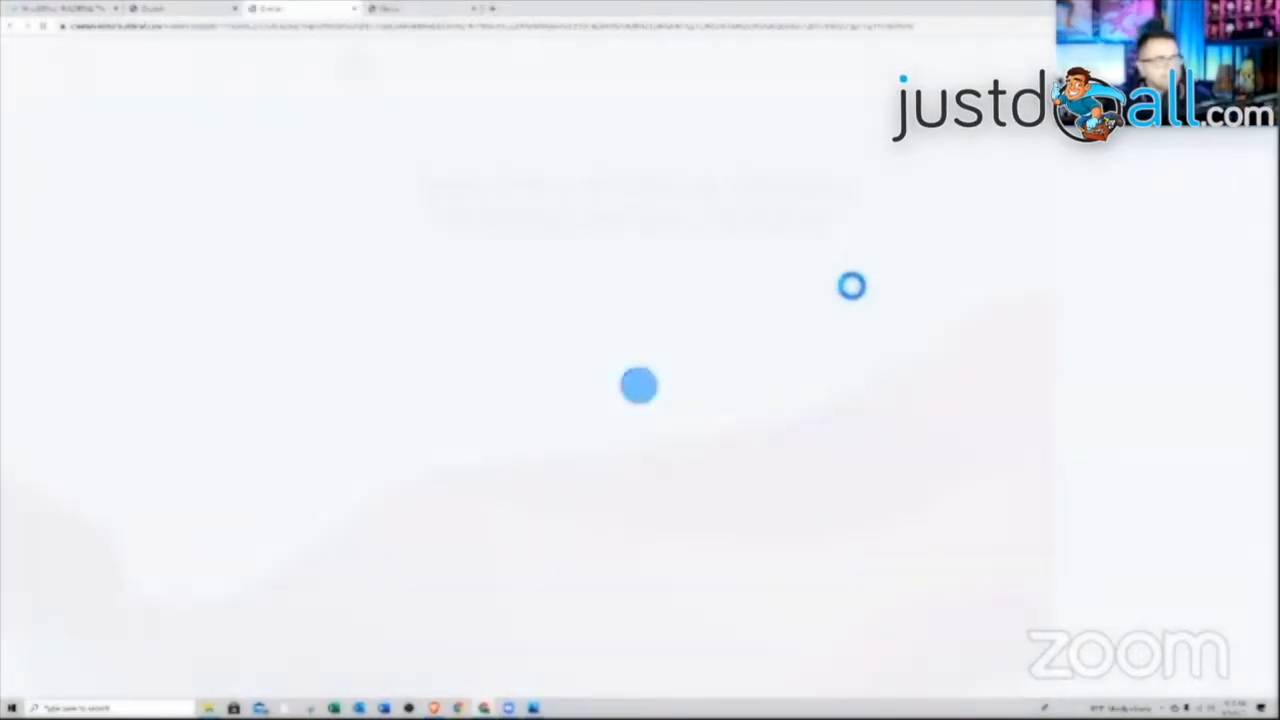
Select the welcome header panel, start deleting it, then cancel
scroll(812, 349, down, 5)
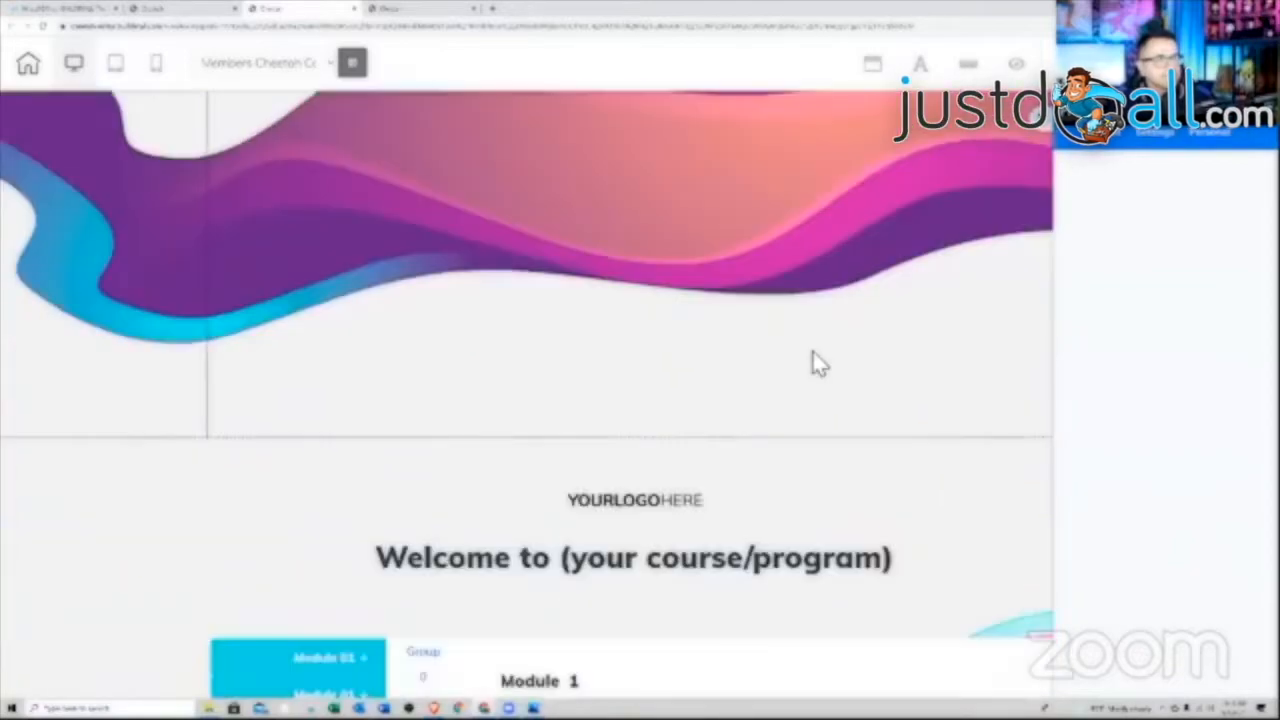
scroll(812, 349, up, 5)
scroll(812, 356, up, 1)
click(285, 146)
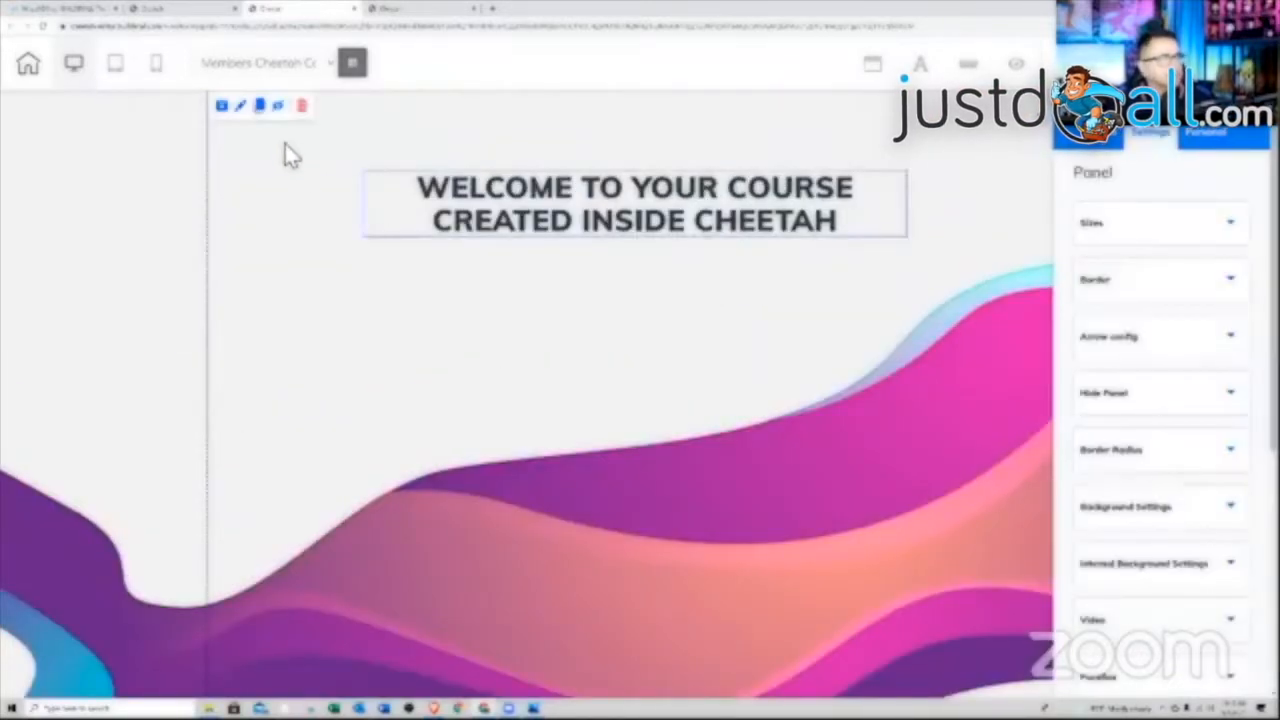
click(304, 106)
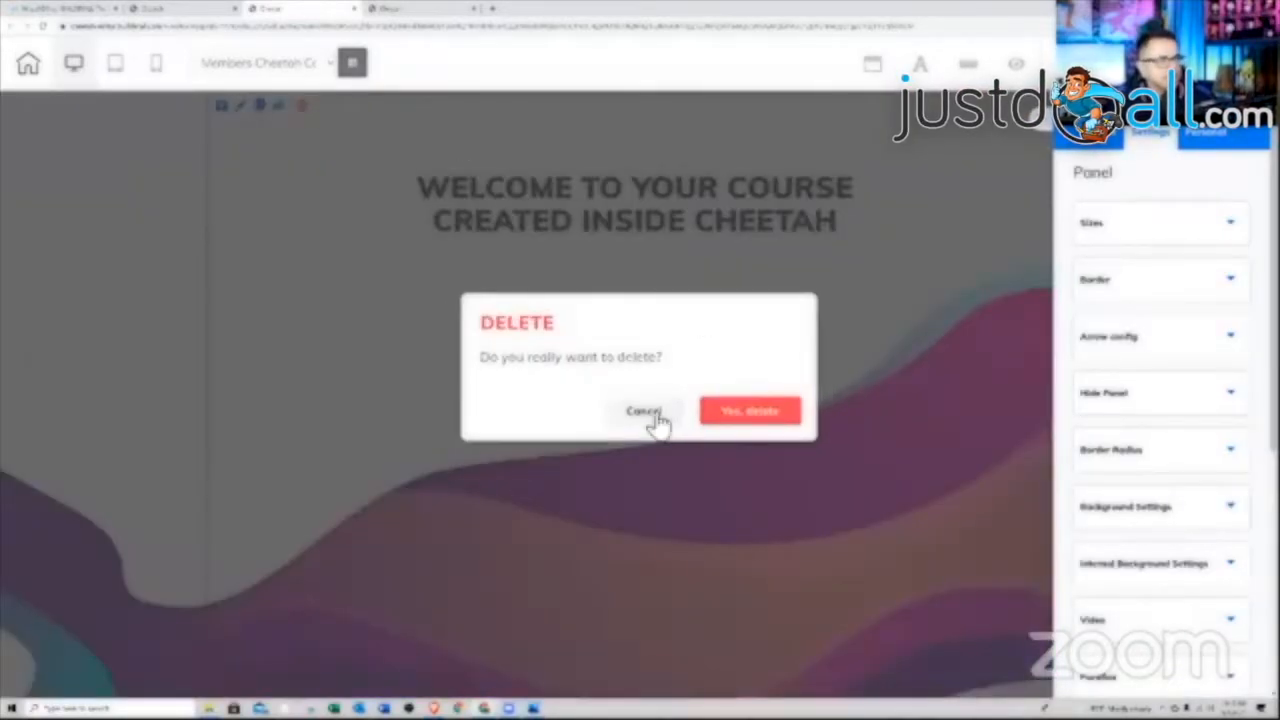
click(655, 418)
Delete the placeholder welcome heading and the YOURLOGOHERE logo
click(646, 229)
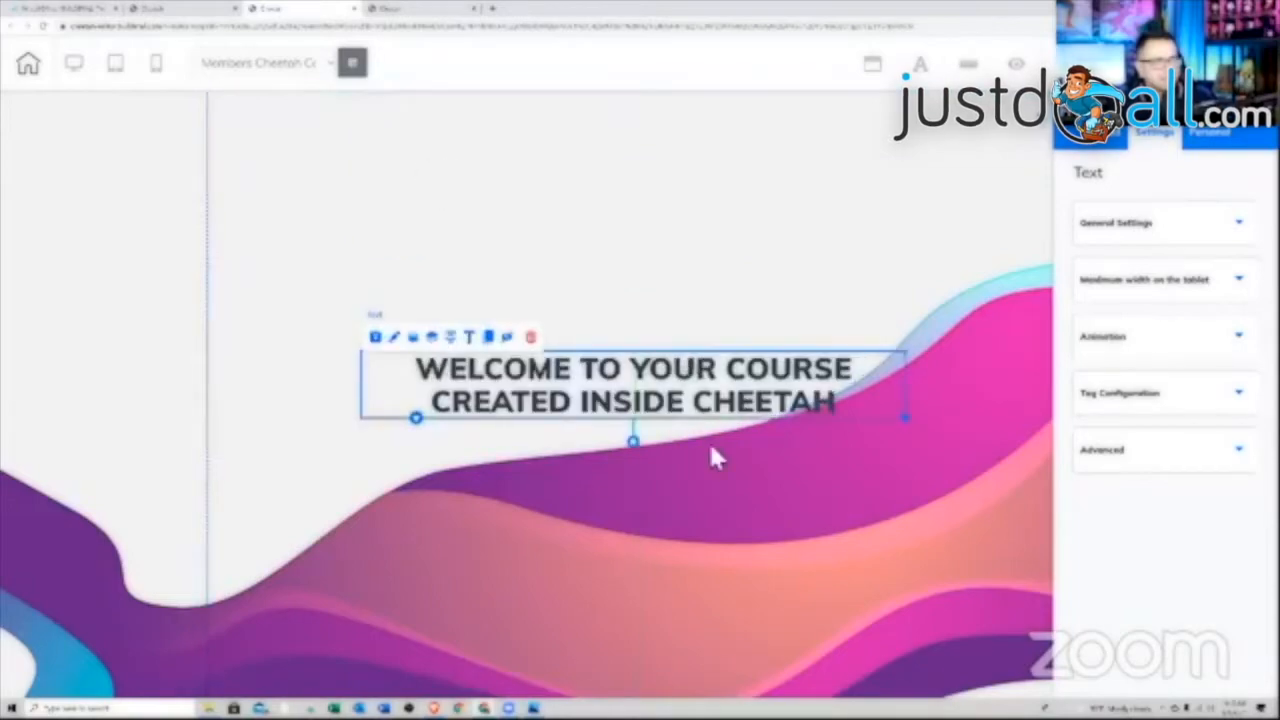
scroll(714, 449, down, 5)
click(622, 660)
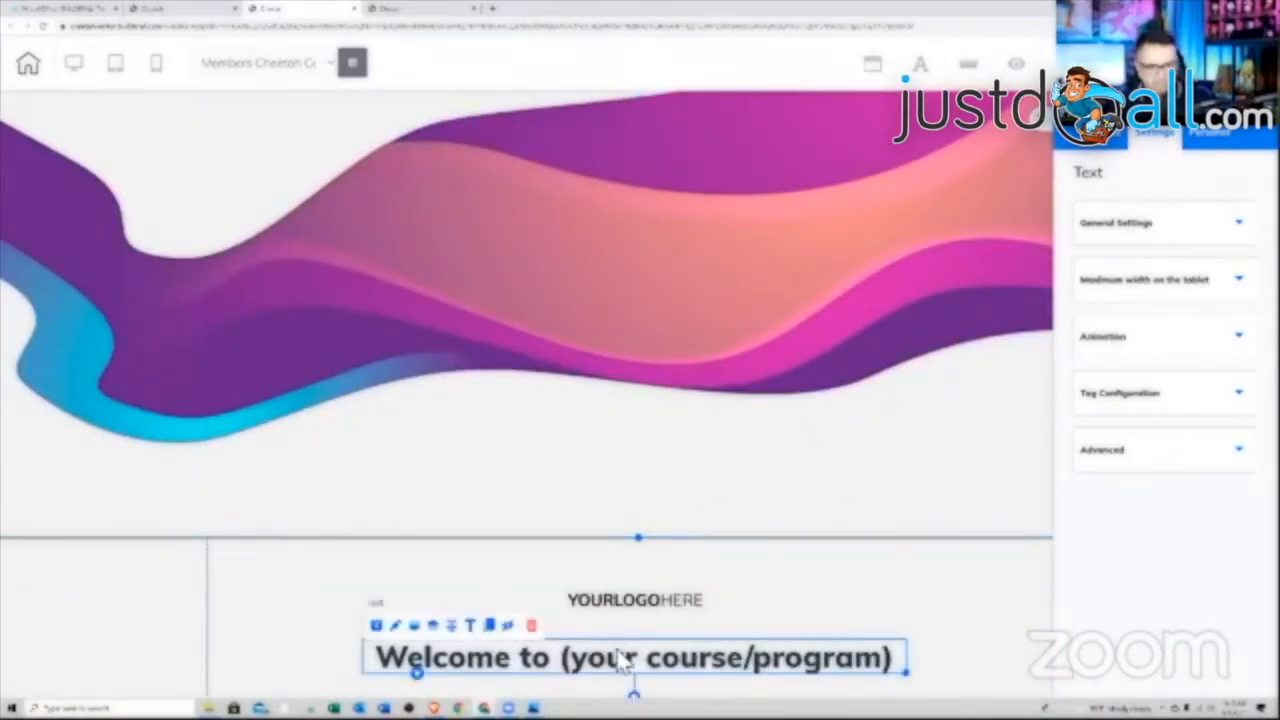
key(Delete)
click(736, 425)
click(637, 594)
key(Delete)
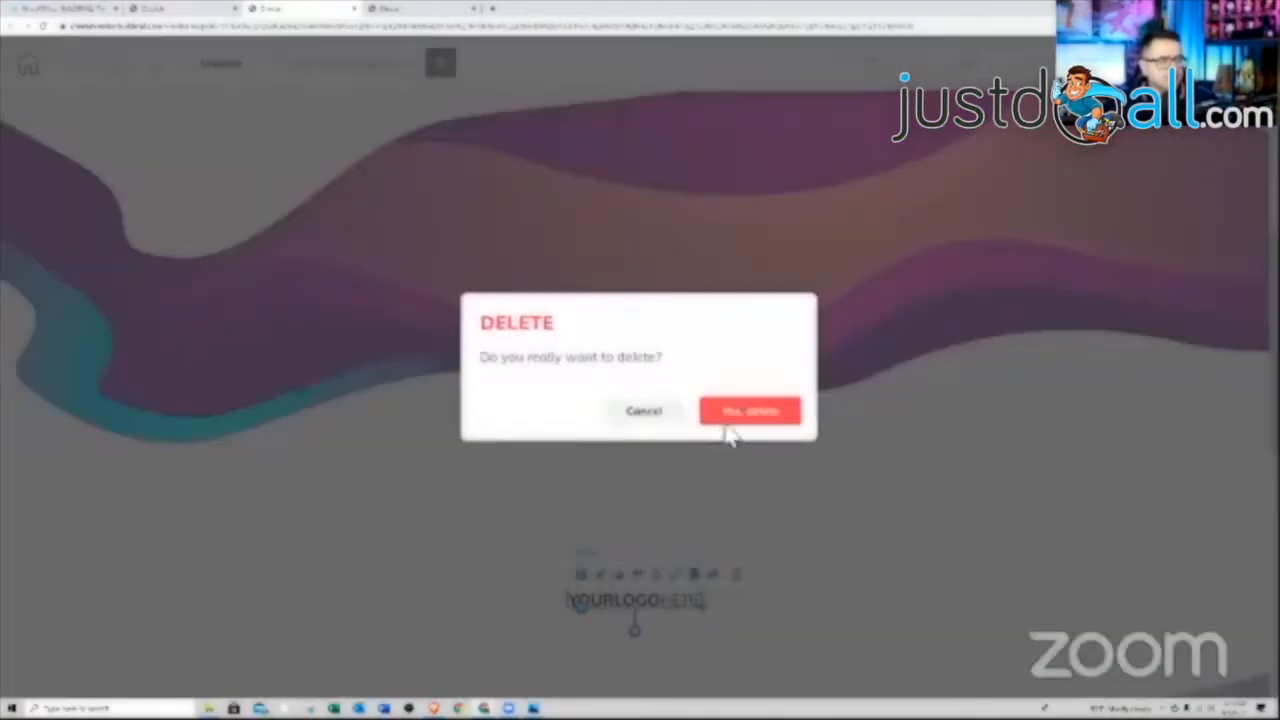
click(728, 422)
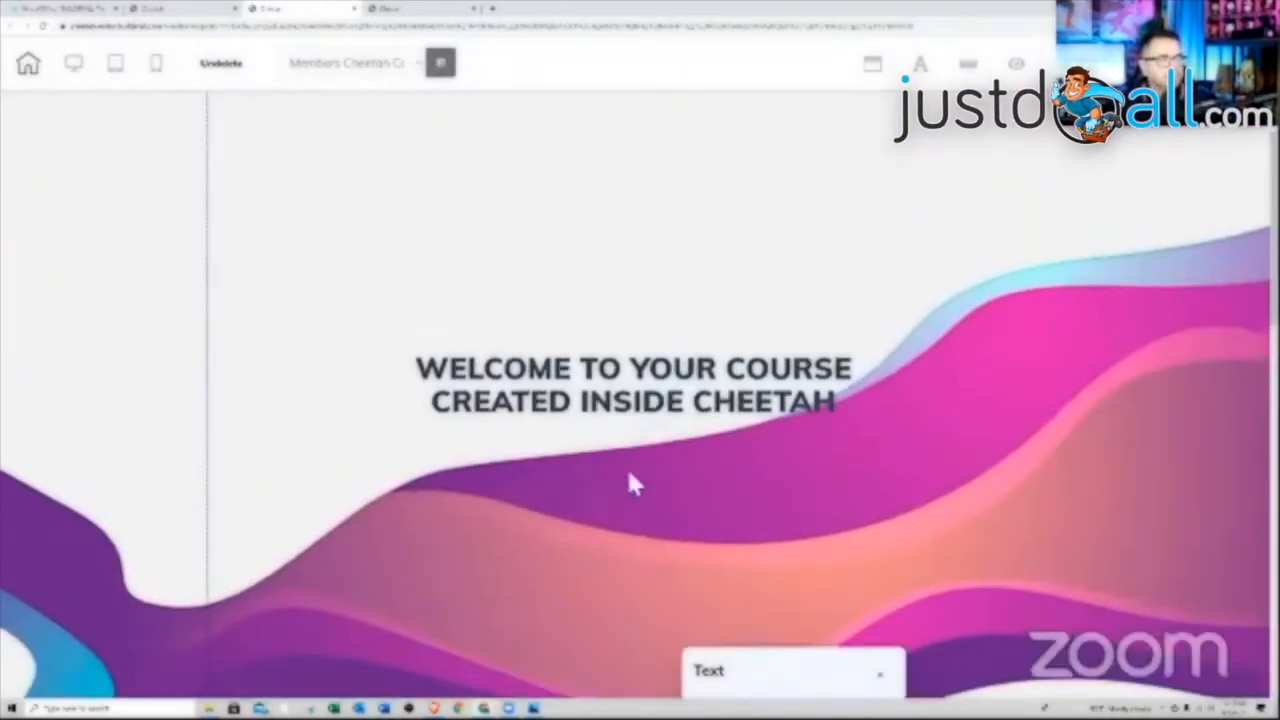
Move the course heading into the section below and delete the emptied top panel
drag(628, 404, 631, 597)
scroll(631, 595, down, 4)
drag(628, 220, 650, 630)
scroll(622, 562, up, 3)
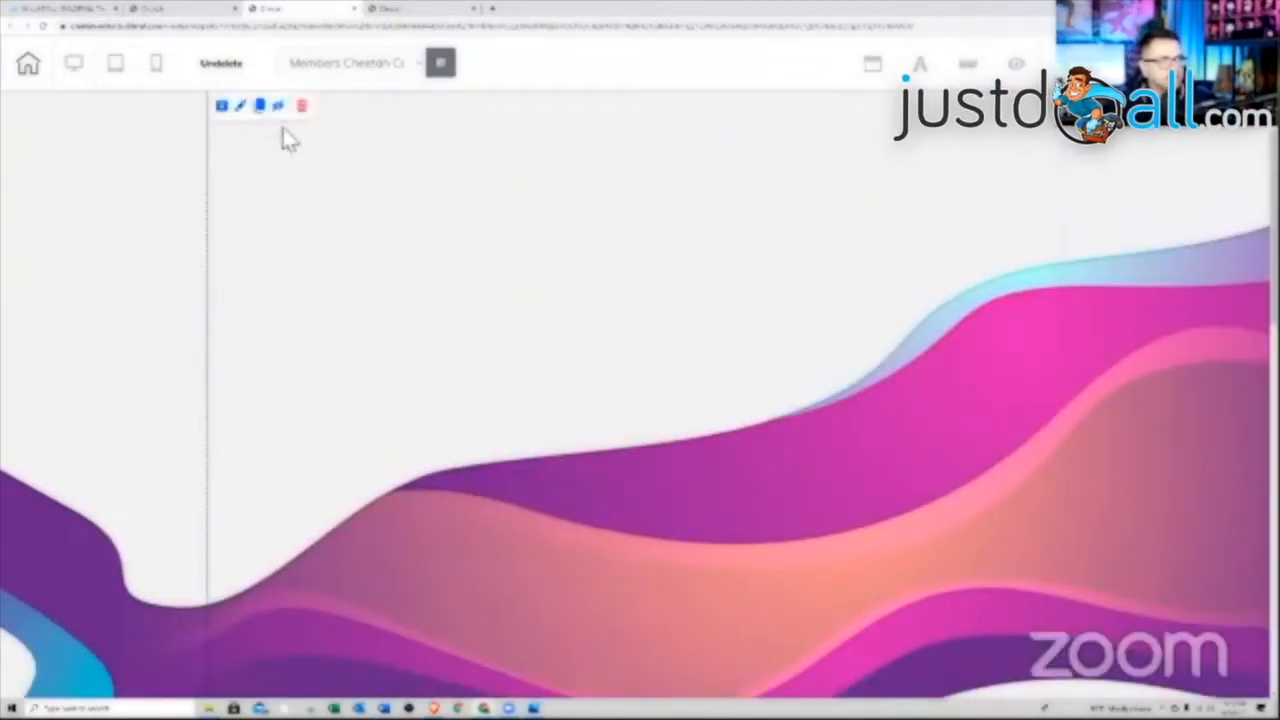
click(302, 106)
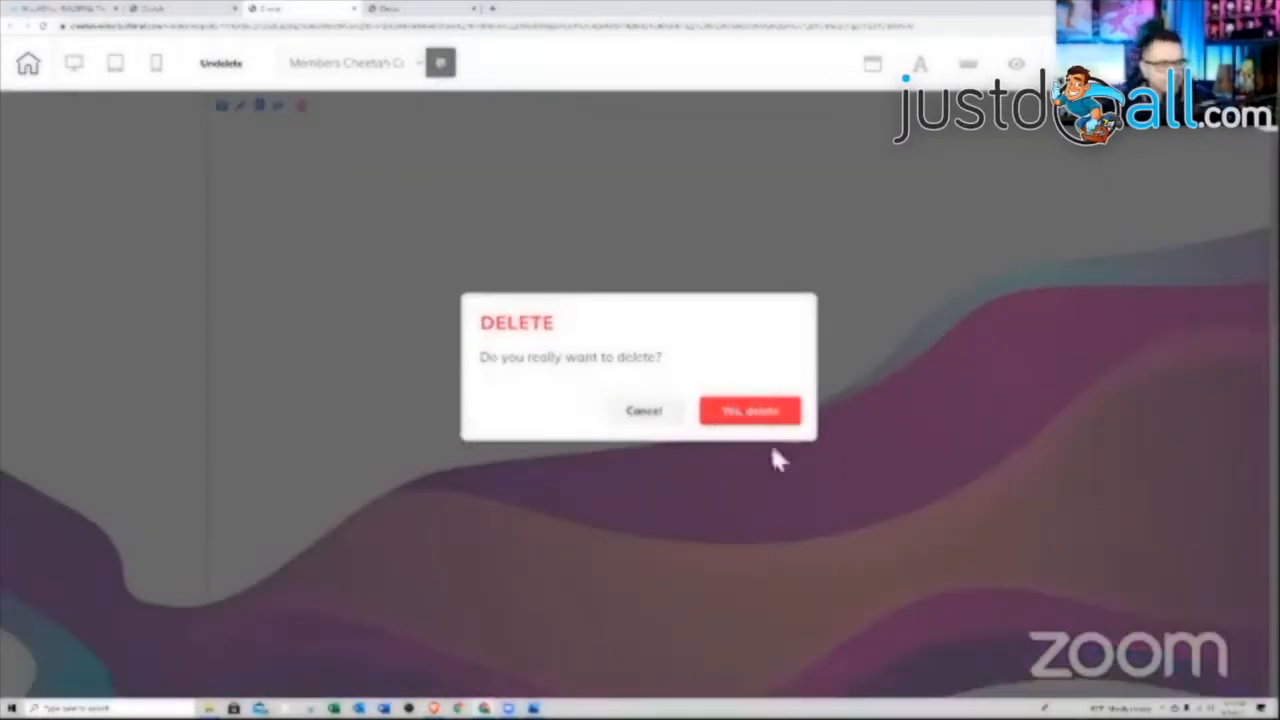
click(748, 412)
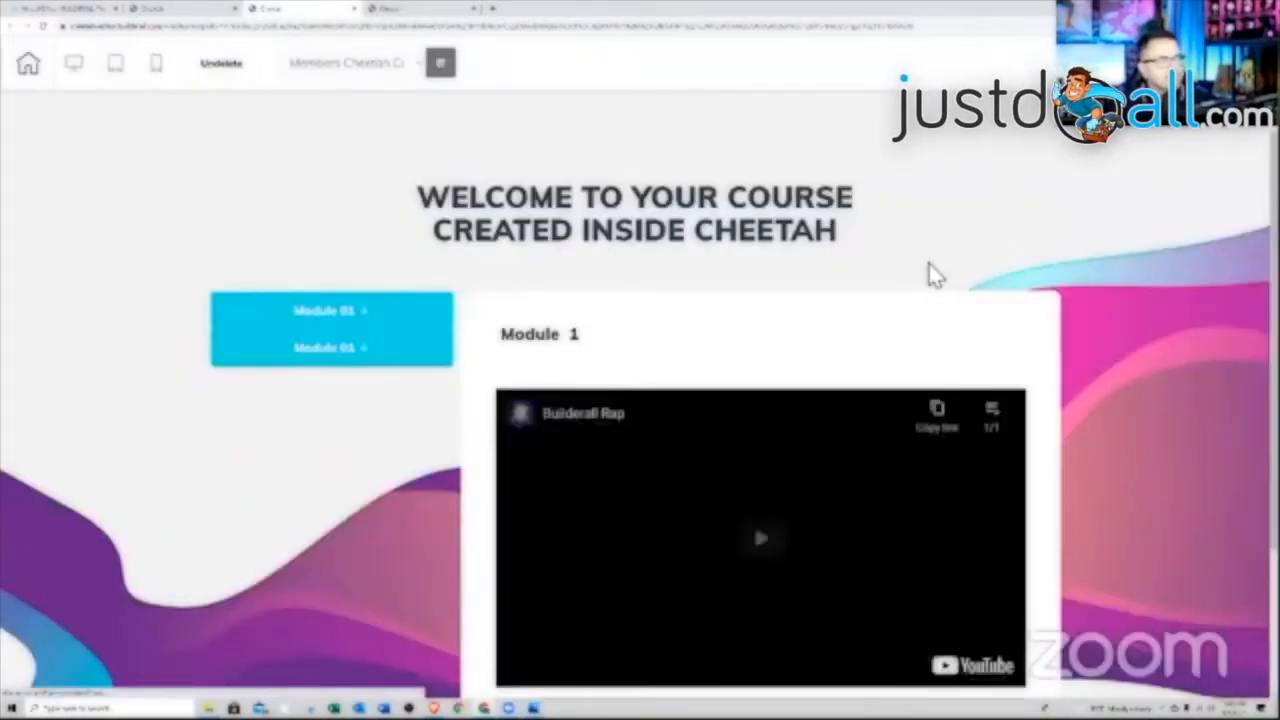
Expand and collapse Module 01, then reload the editor, discarding unsaved changes
scroll(950, 280, down, 1)
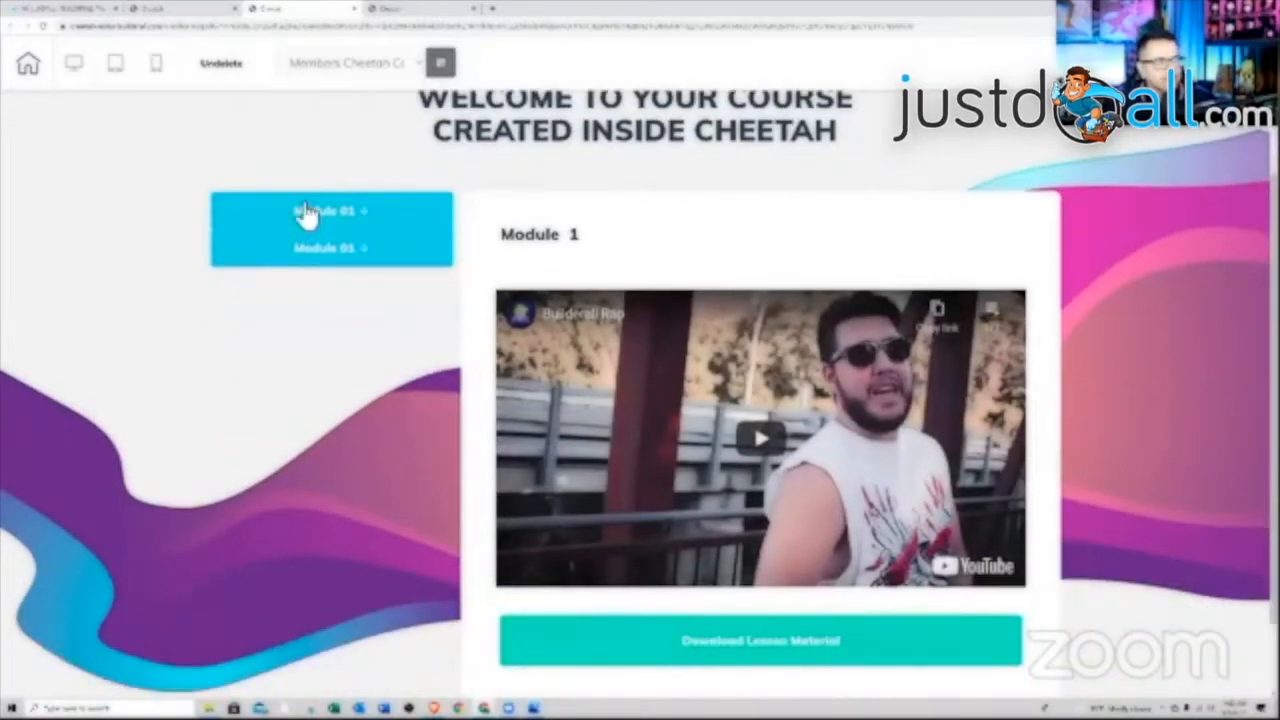
click(305, 213)
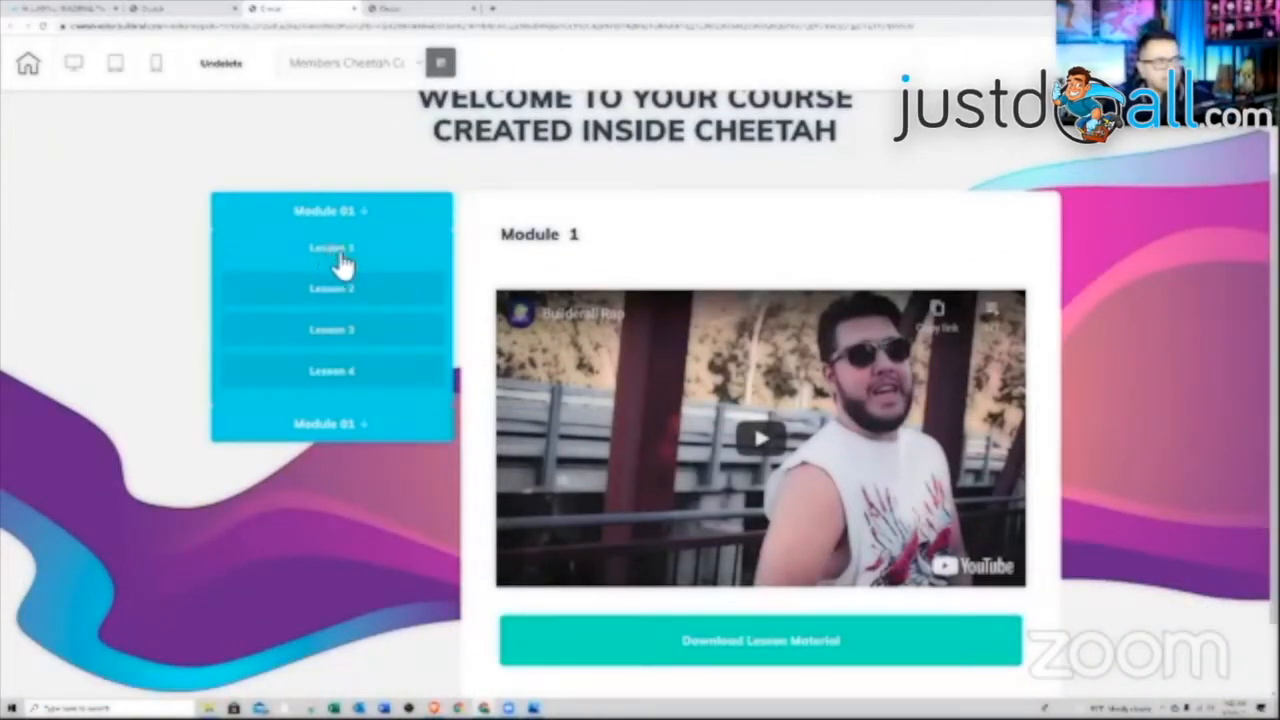
click(350, 212)
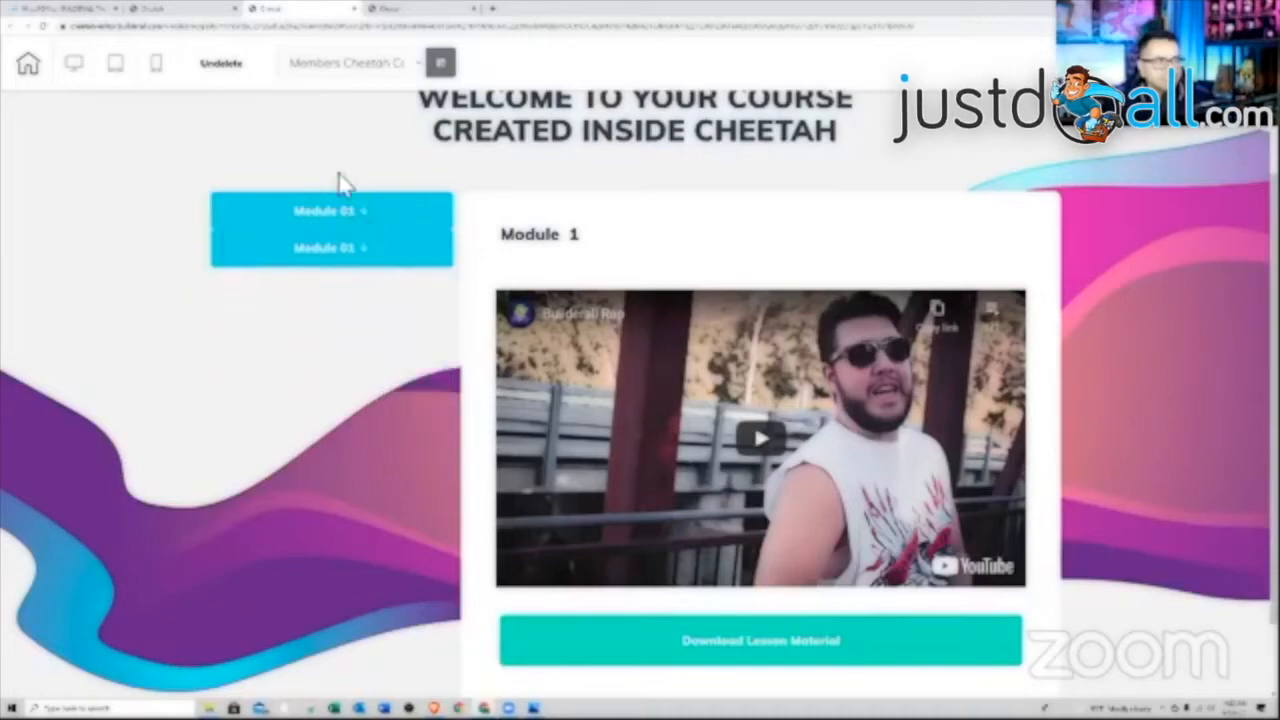
click(42, 25)
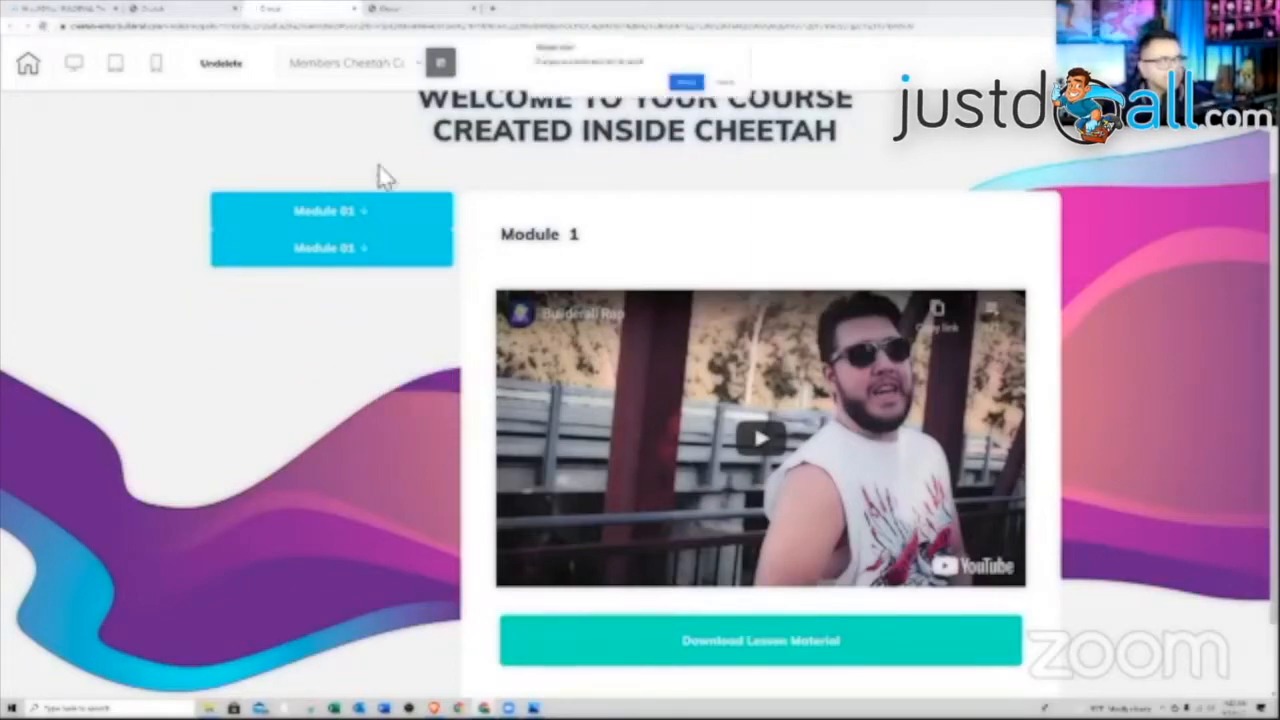
click(686, 82)
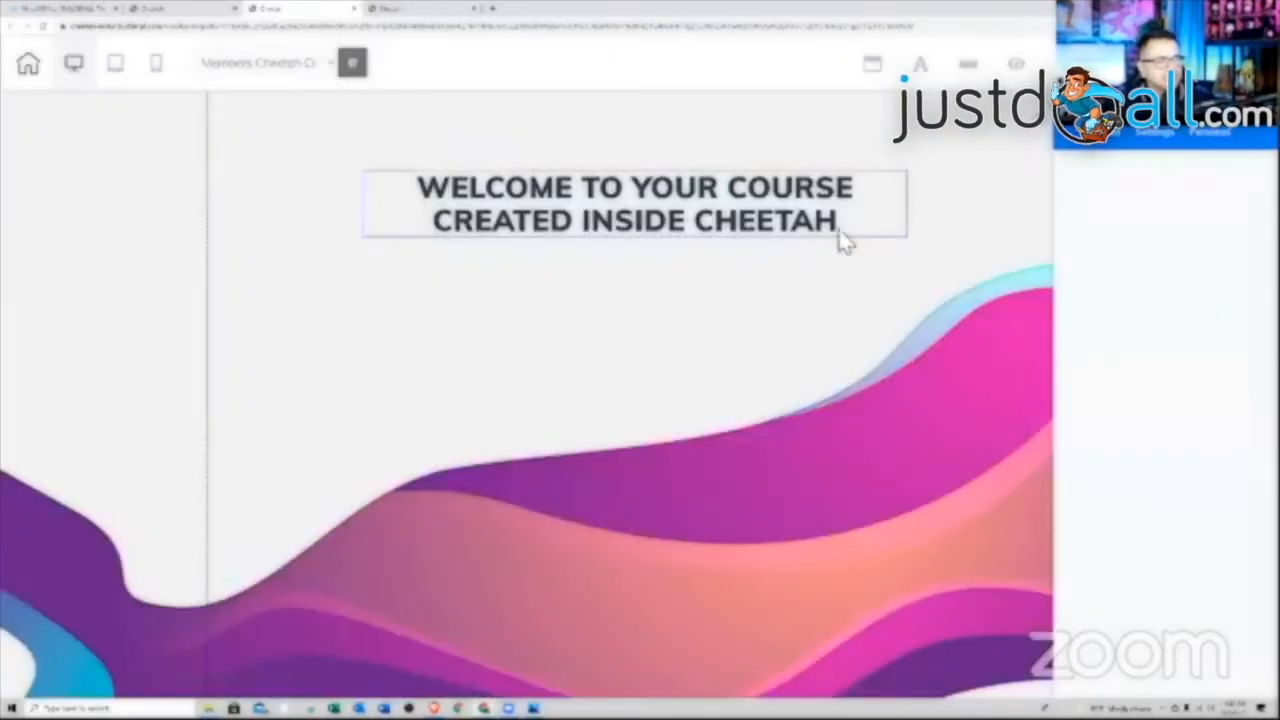
Delete the placeholder welcome heading and the placeholder logo
scroll(764, 293, down, 4)
scroll(764, 293, up, 4)
drag(682, 222, 690, 608)
scroll(653, 530, down, 10)
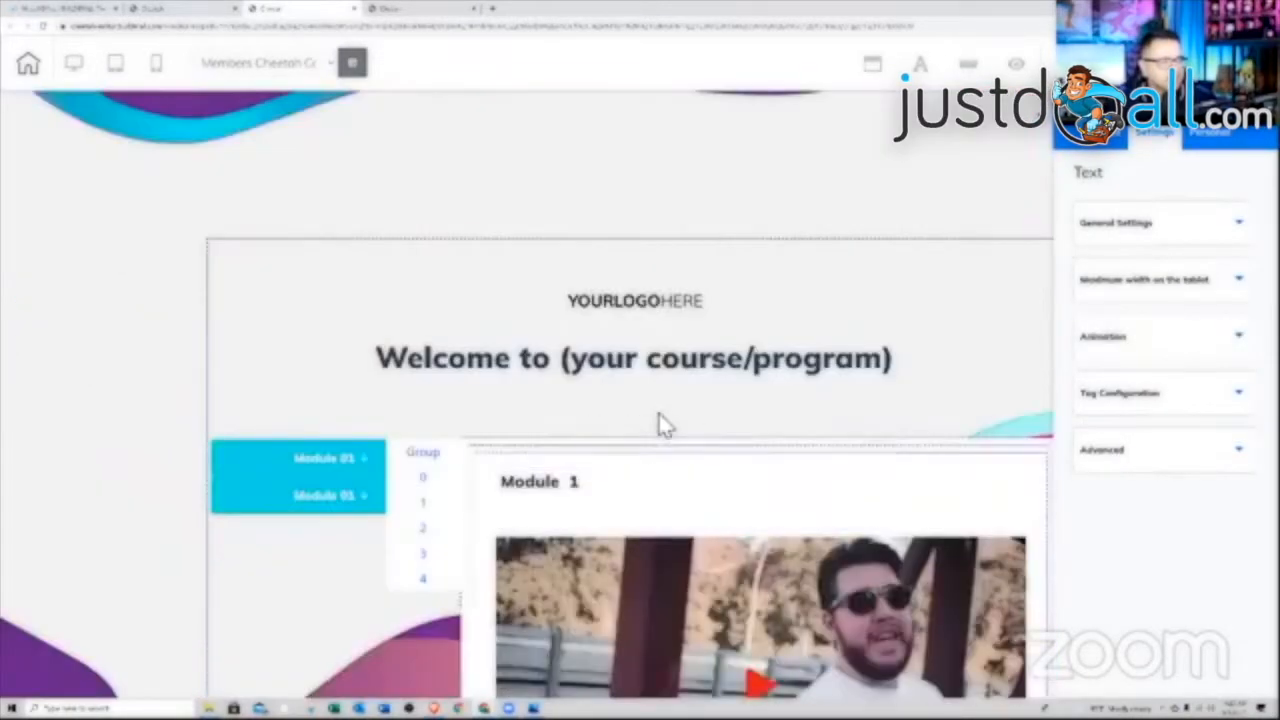
scroll(660, 450, up, 3)
click(631, 512)
key(Delete)
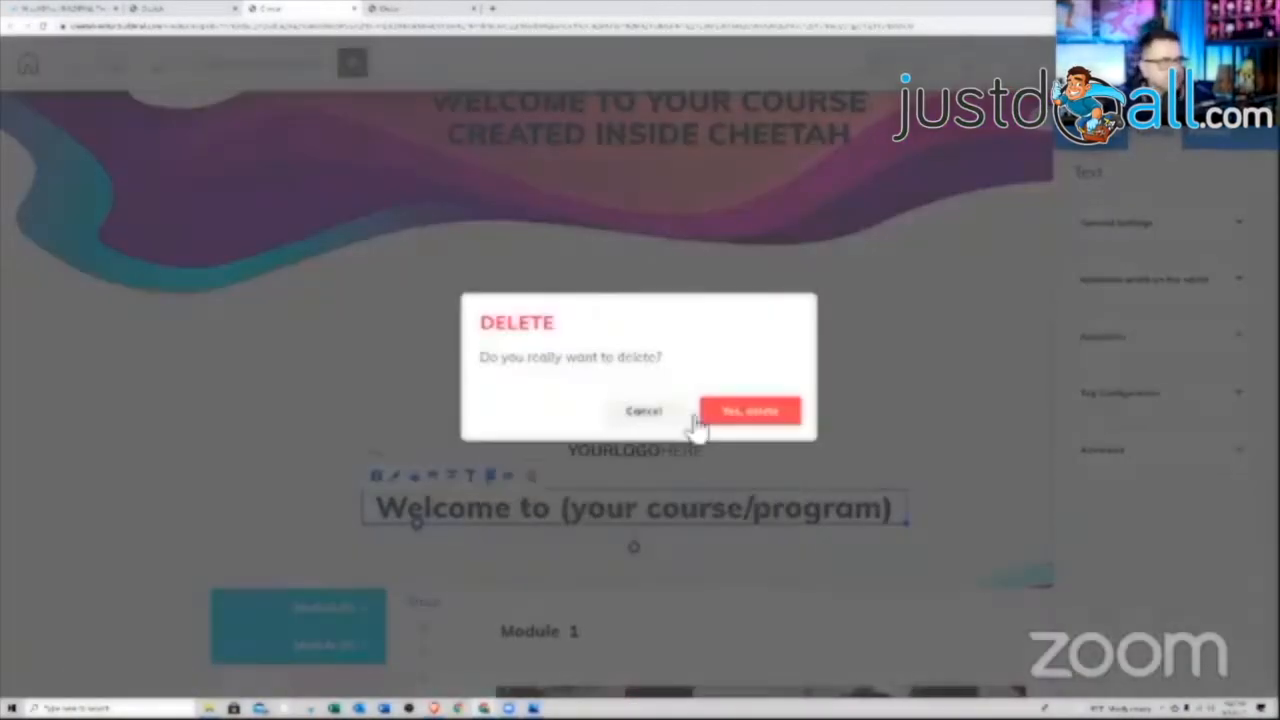
click(728, 415)
click(646, 455)
key(Delete)
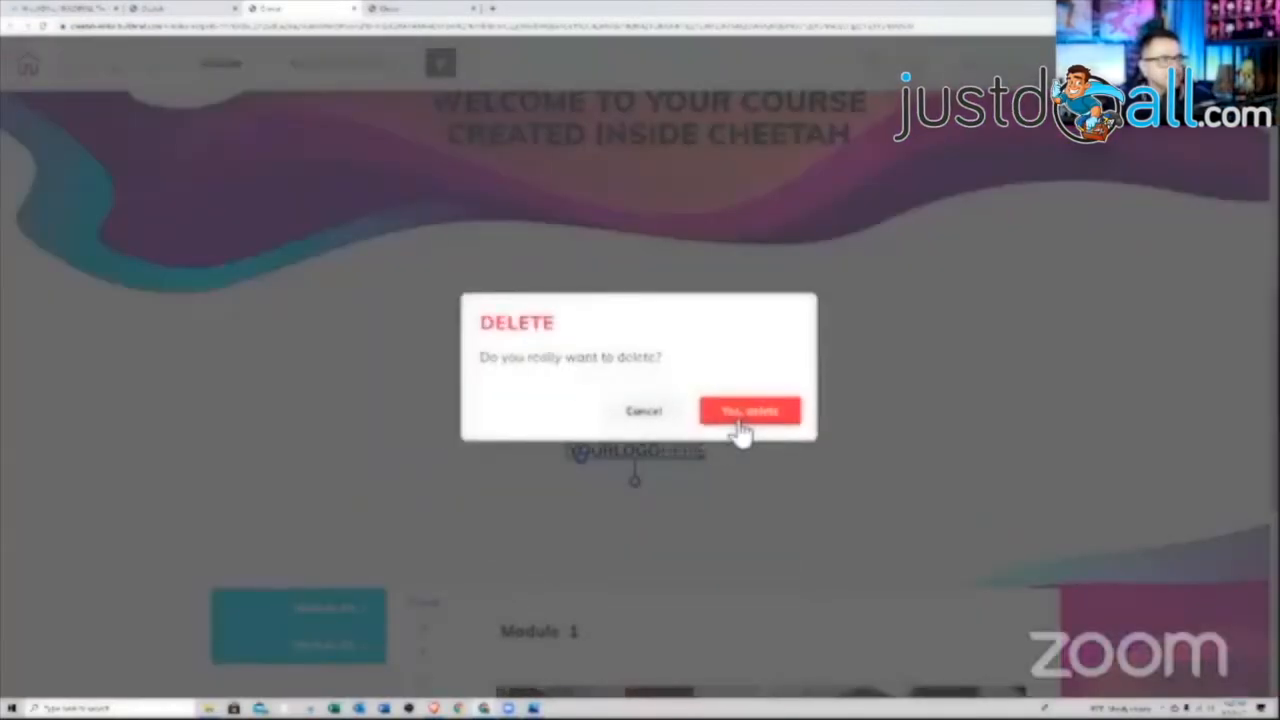
click(741, 430)
Drag the course heading into the lower section and delete the emptied top panel
drag(672, 170, 665, 326)
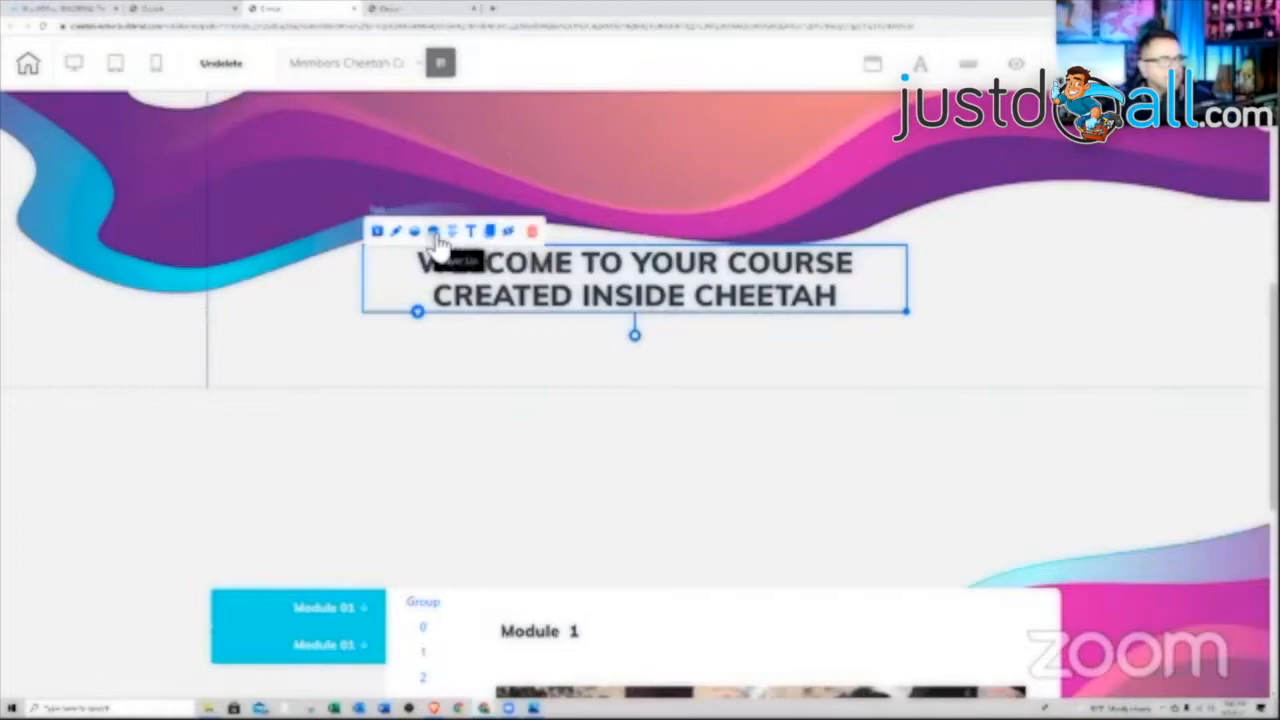
drag(669, 445, 650, 488)
click(663, 478)
scroll(652, 311, up, 6)
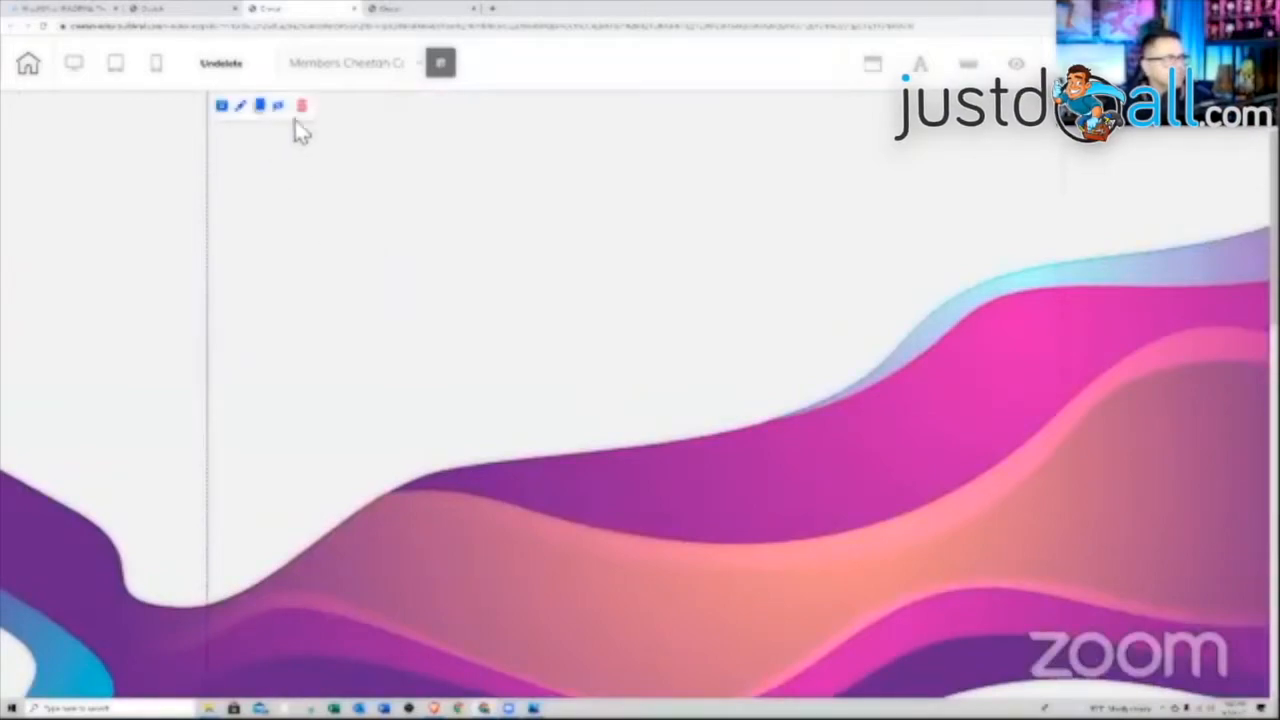
click(302, 106)
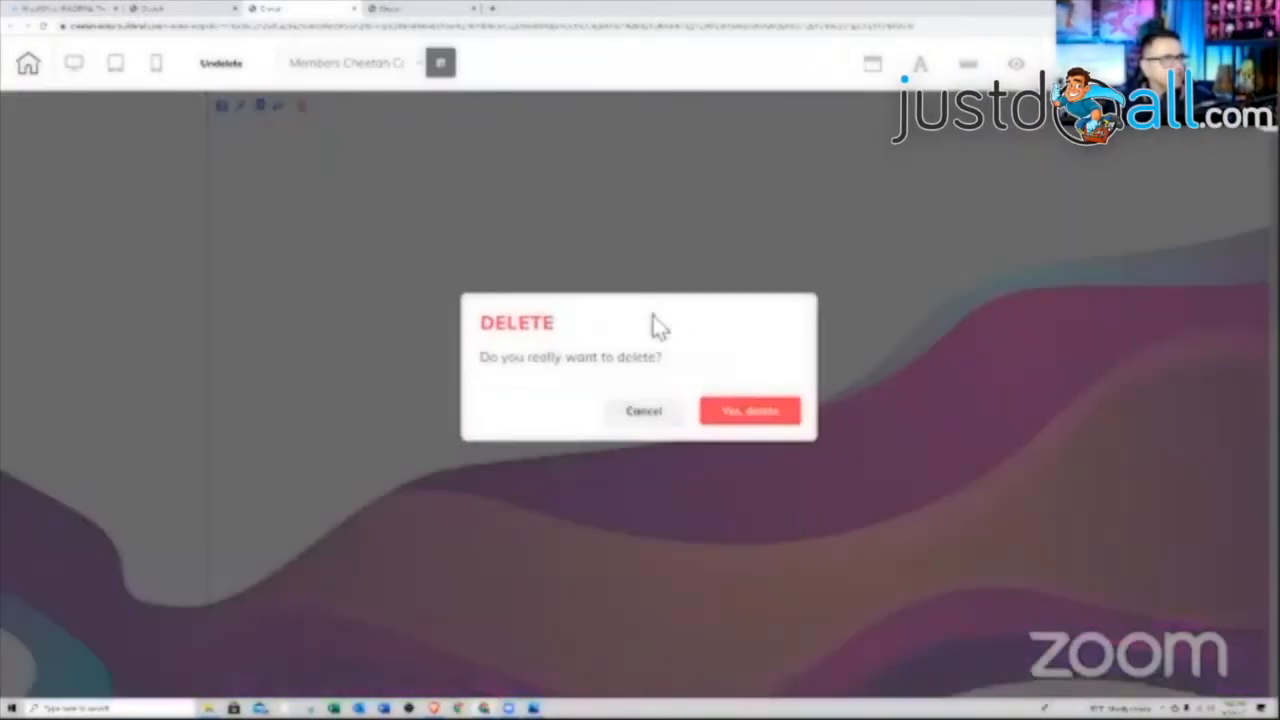
click(750, 418)
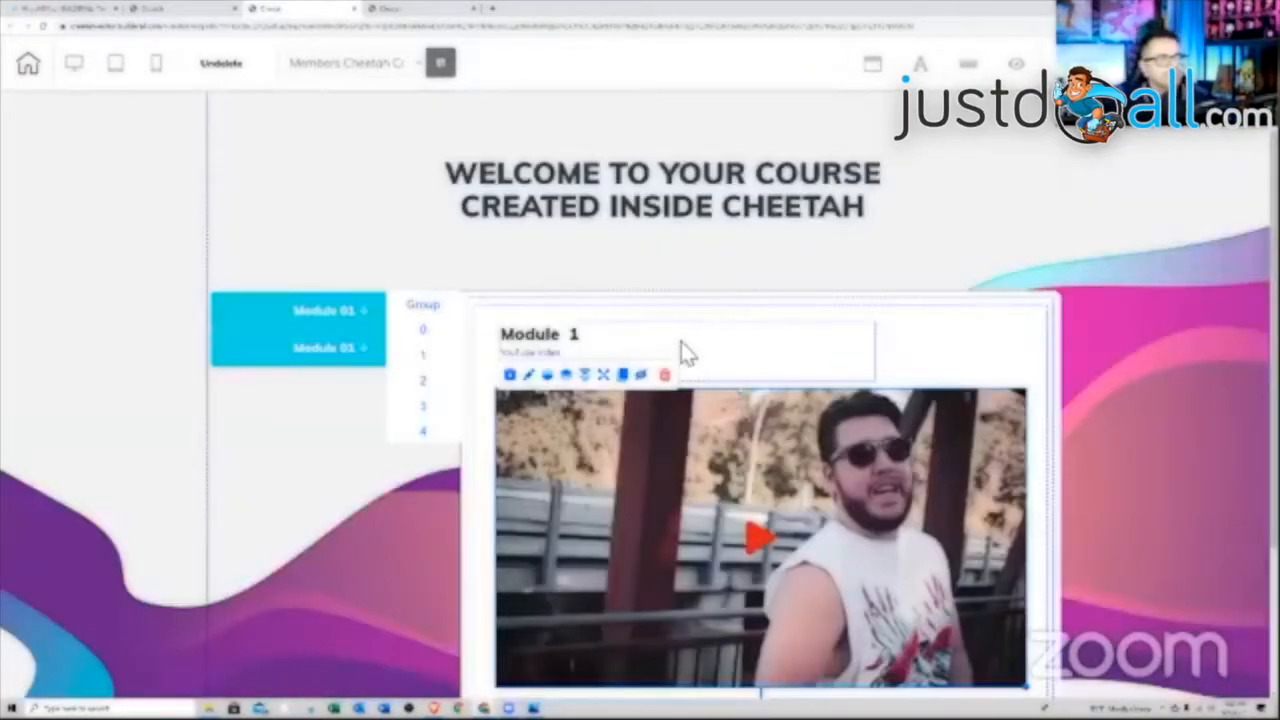
Expand Module 01 and link the Lesson 1 button to rotation banner Page 1
click(364, 314)
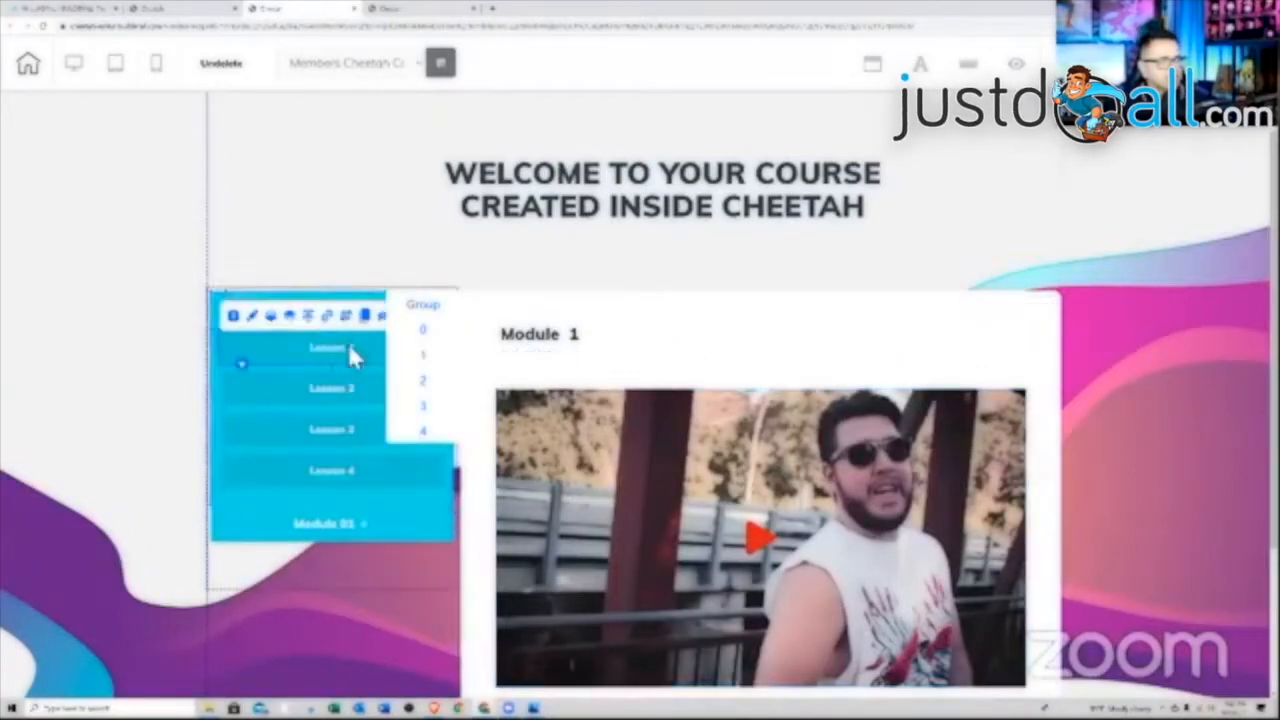
click(424, 360)
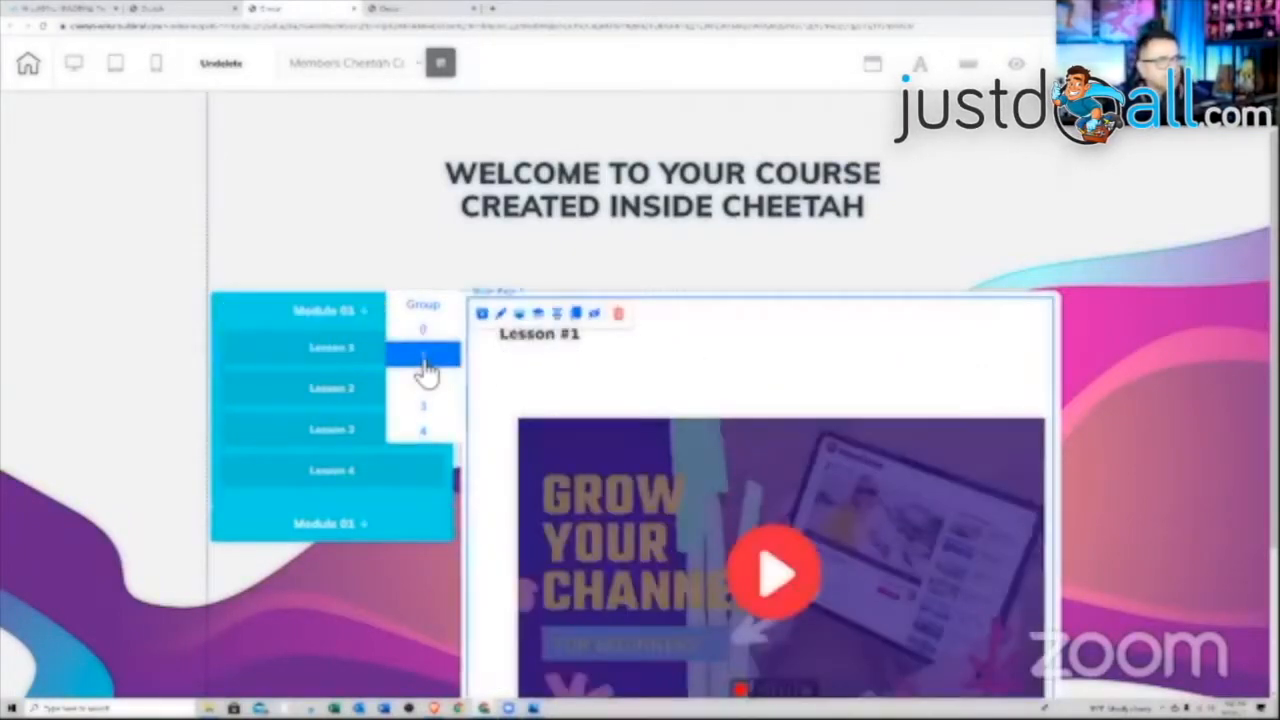
click(364, 352)
click(344, 320)
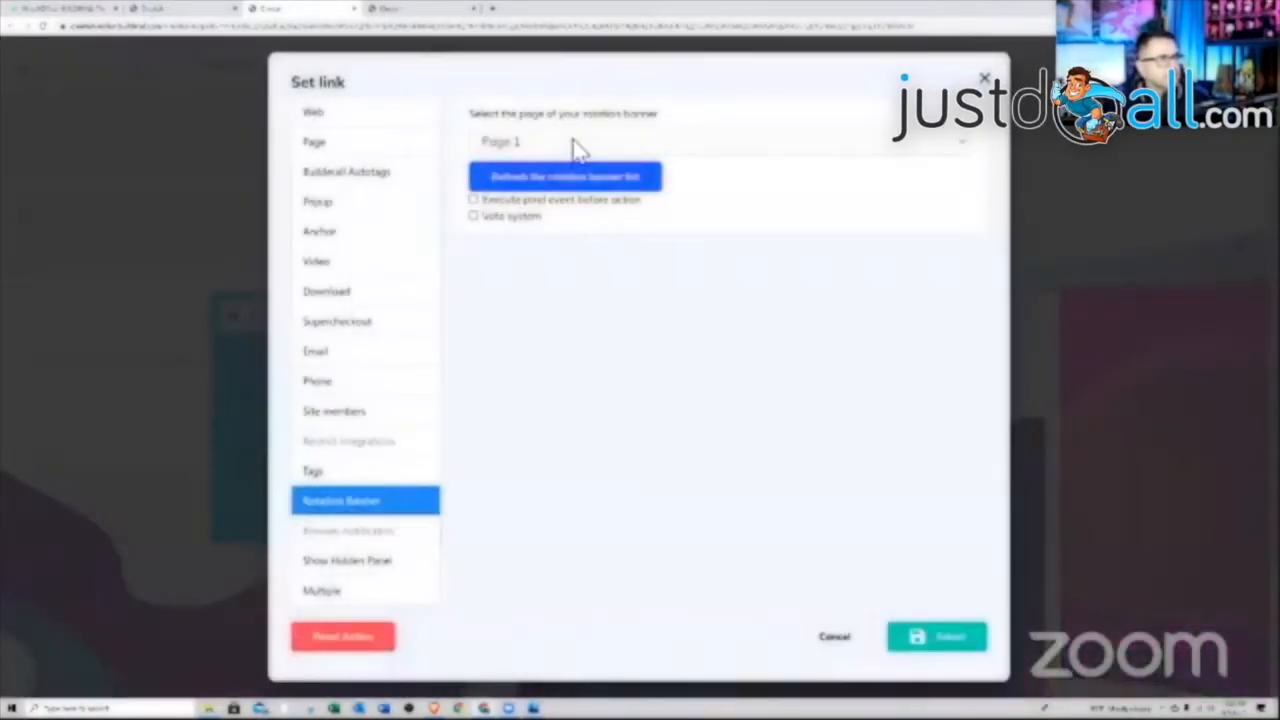
click(578, 148)
click(529, 191)
click(920, 635)
Save the Members Cheetah Course page
scroll(806, 200, down, 1)
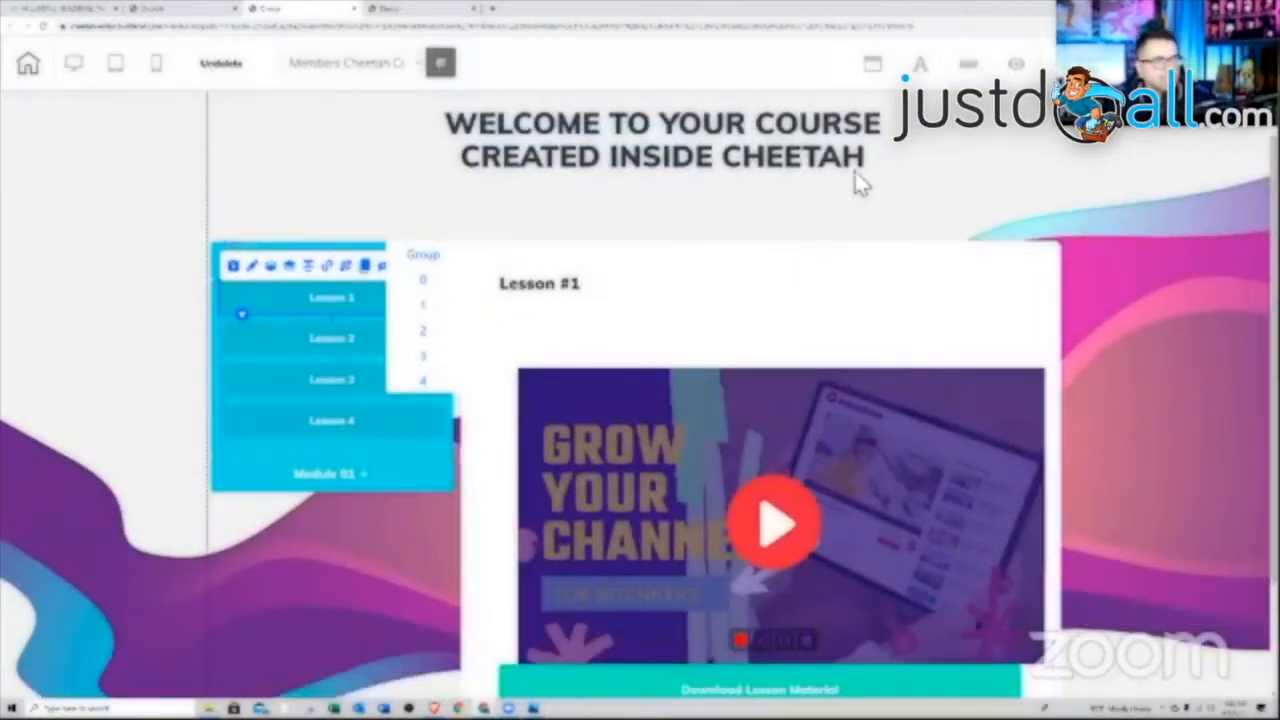
scroll(1020, 180, up, 1)
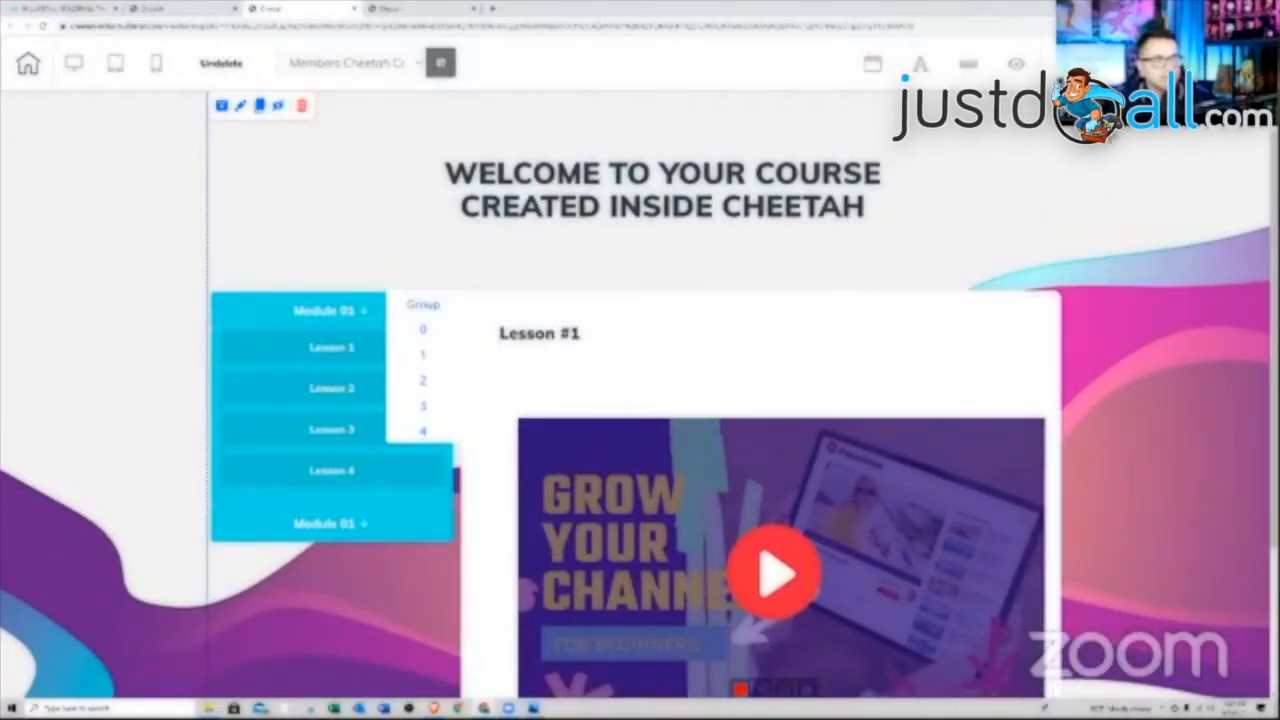
click(1100, 63)
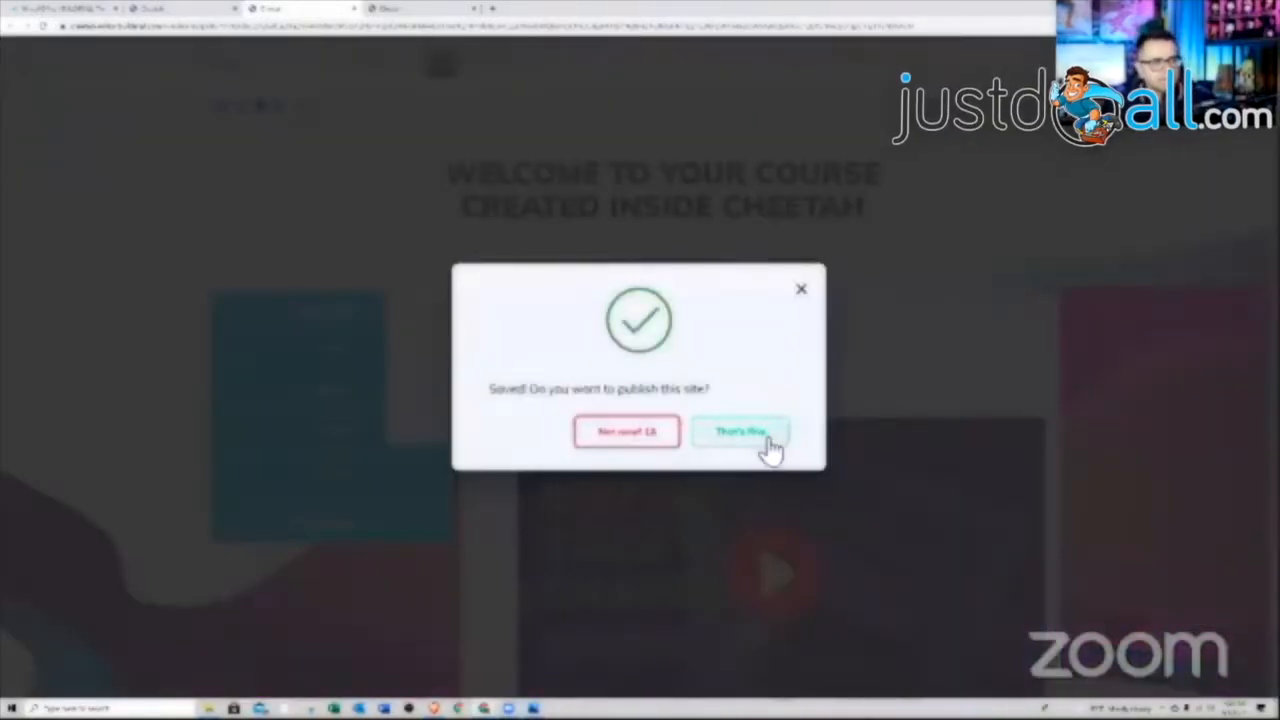
Confirm publishing with That's fine and close the It's Done! dialog
click(748, 440)
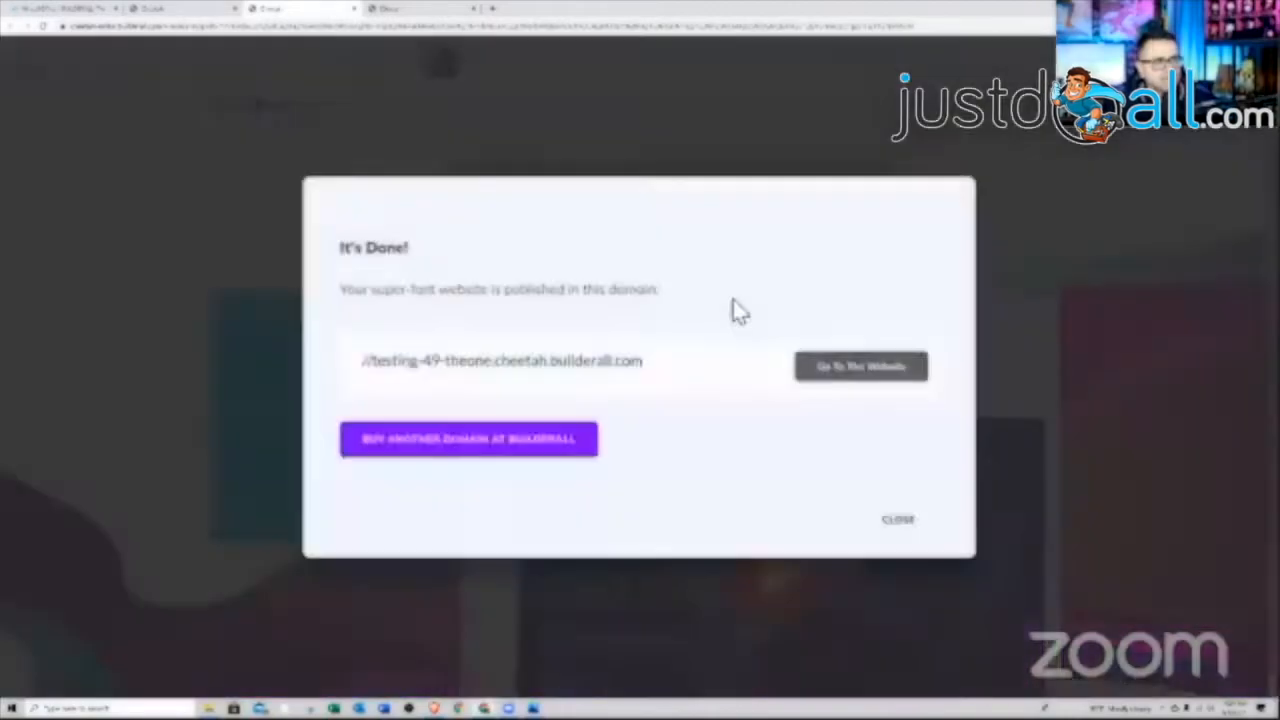
click(897, 520)
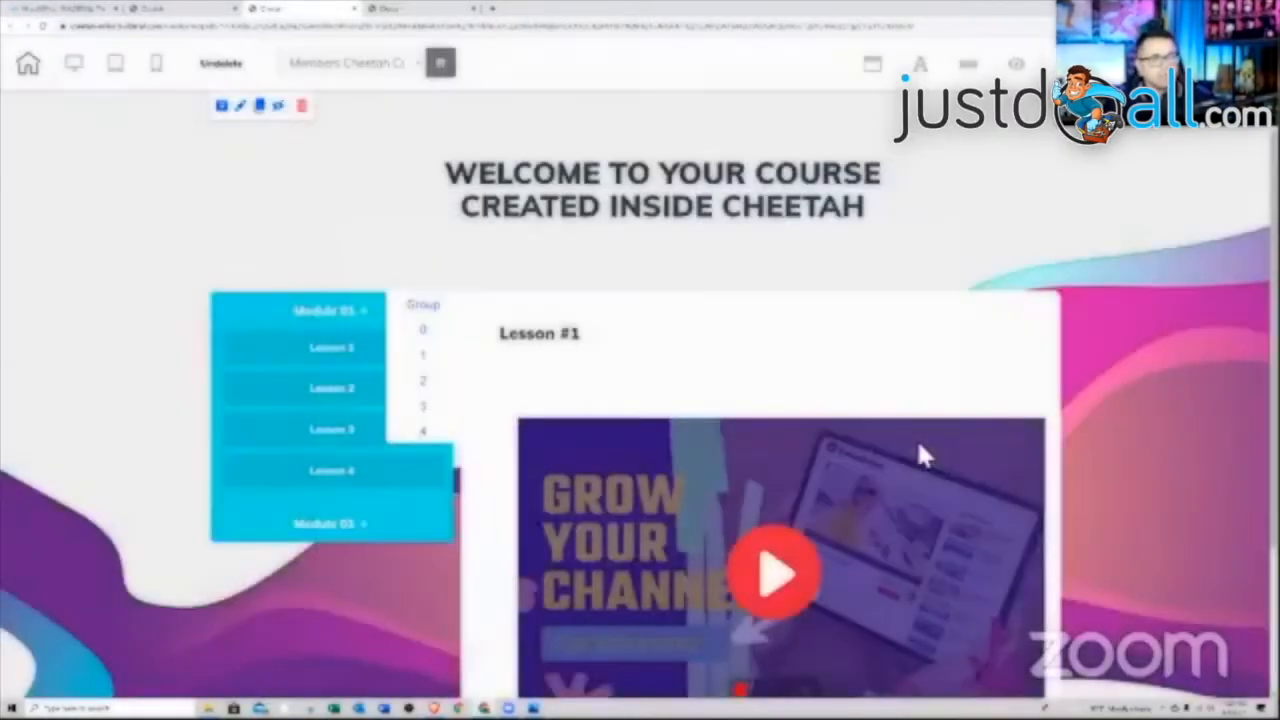
Close the publish dialog, check the funnel diagram in Photos, and open the Add Element sidebar
scroll(917, 451, down, 2)
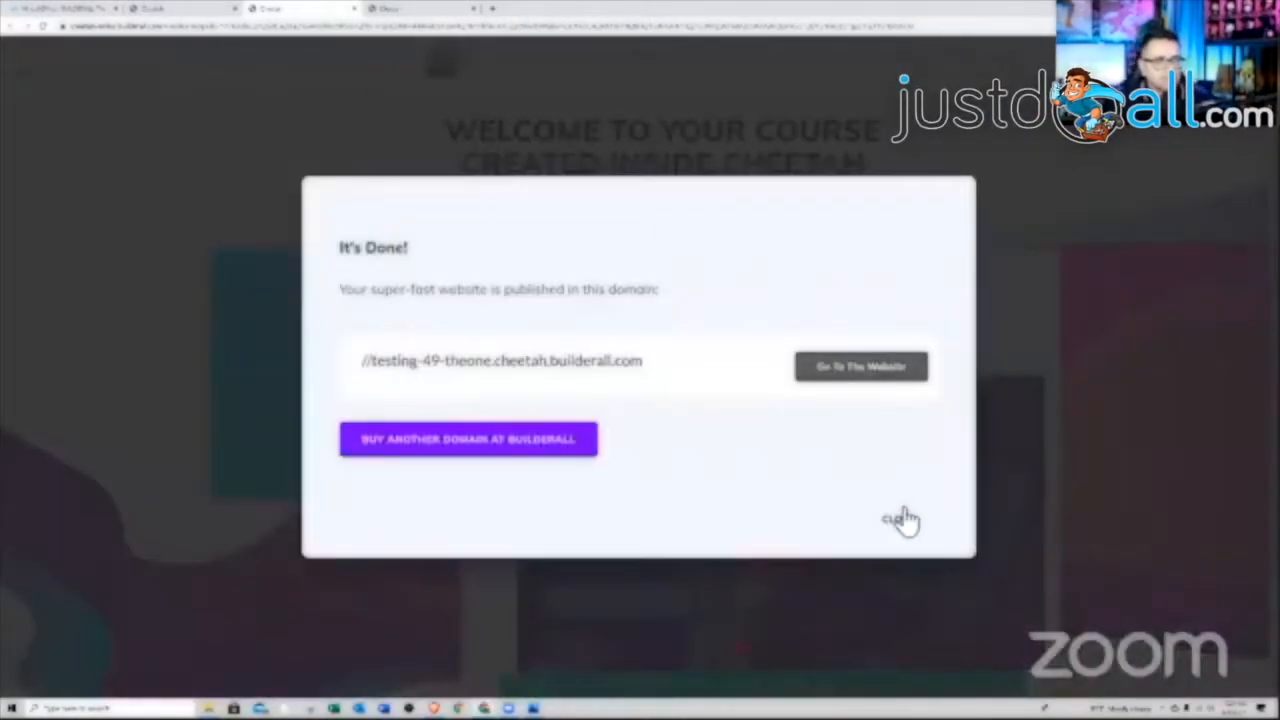
click(898, 519)
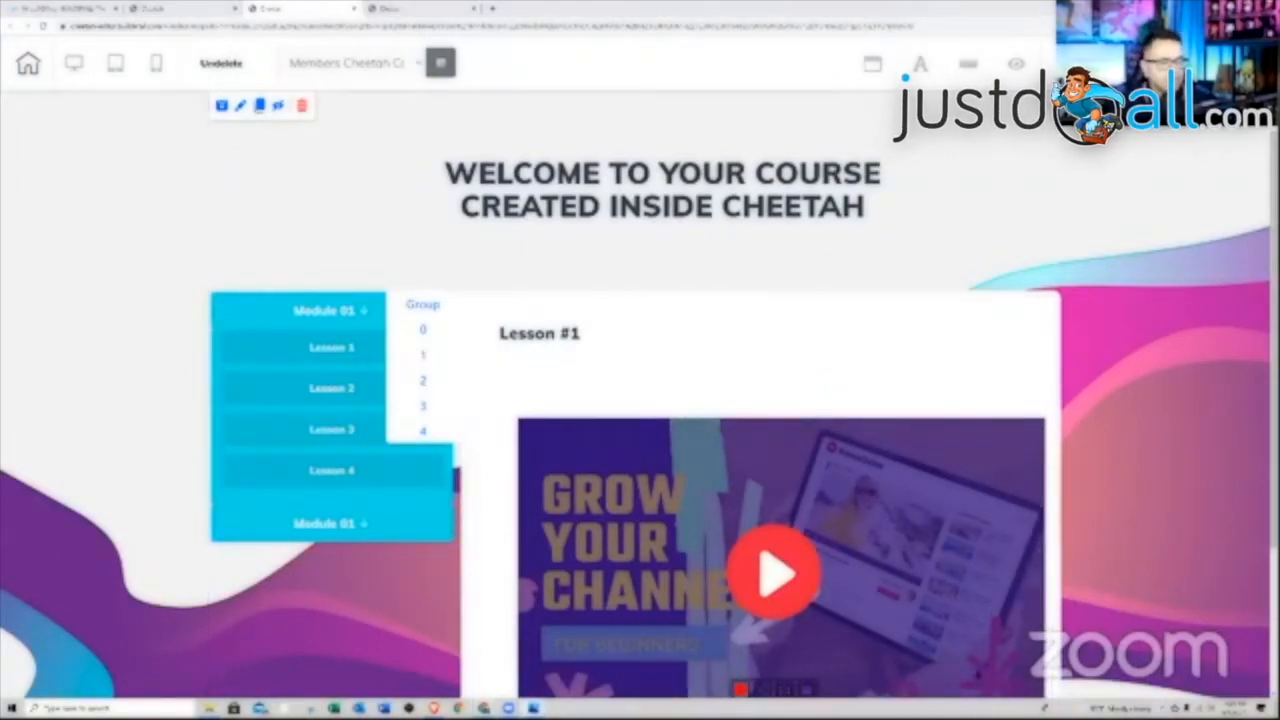
click(533, 708)
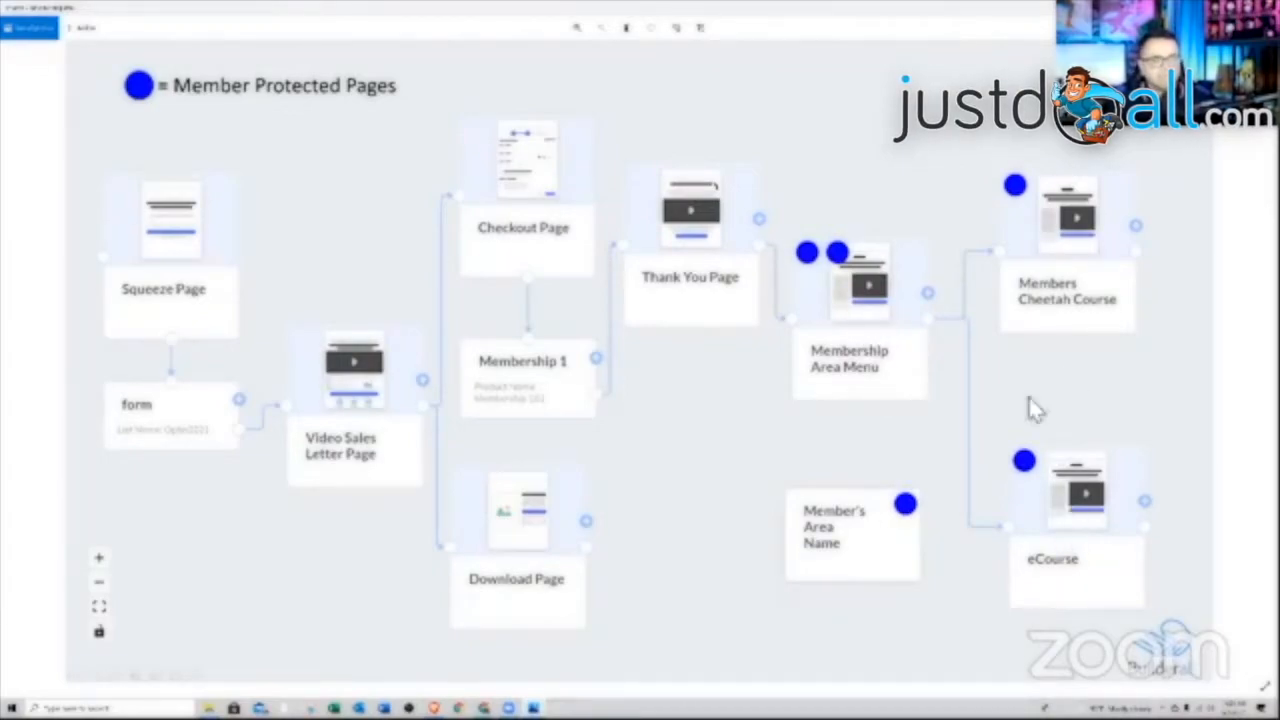
key(alt+Tab)
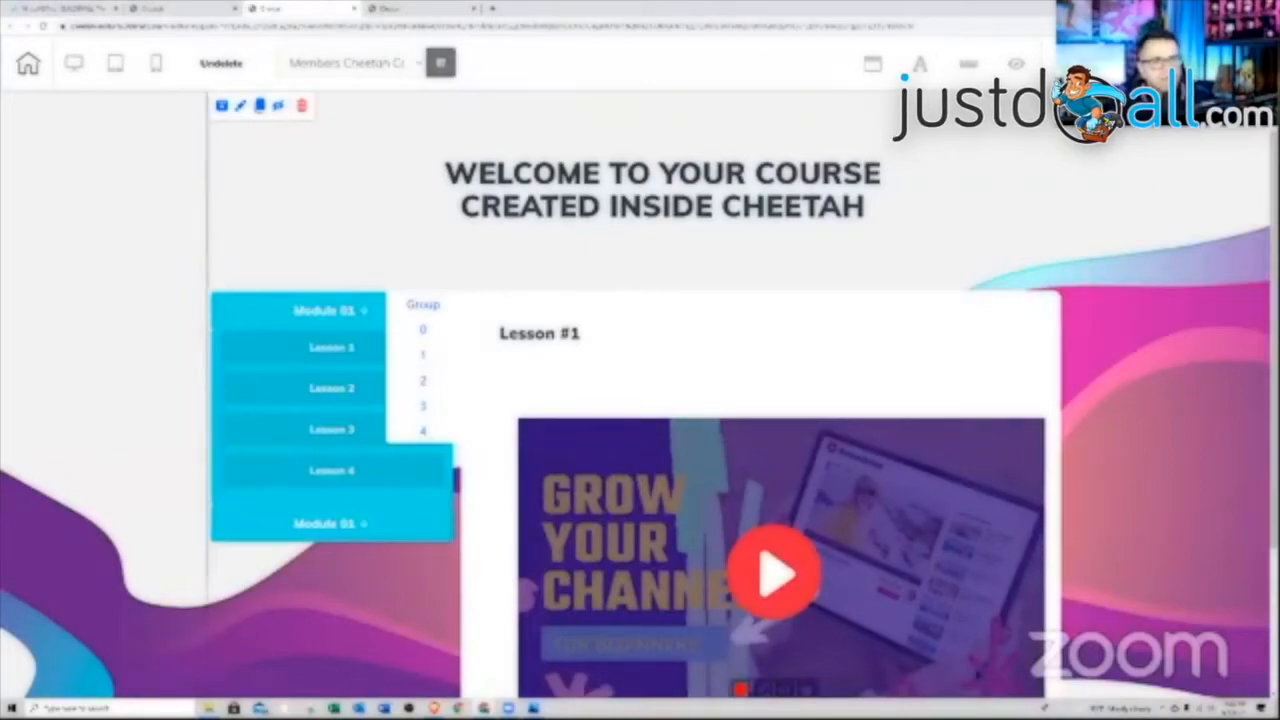
click(1240, 64)
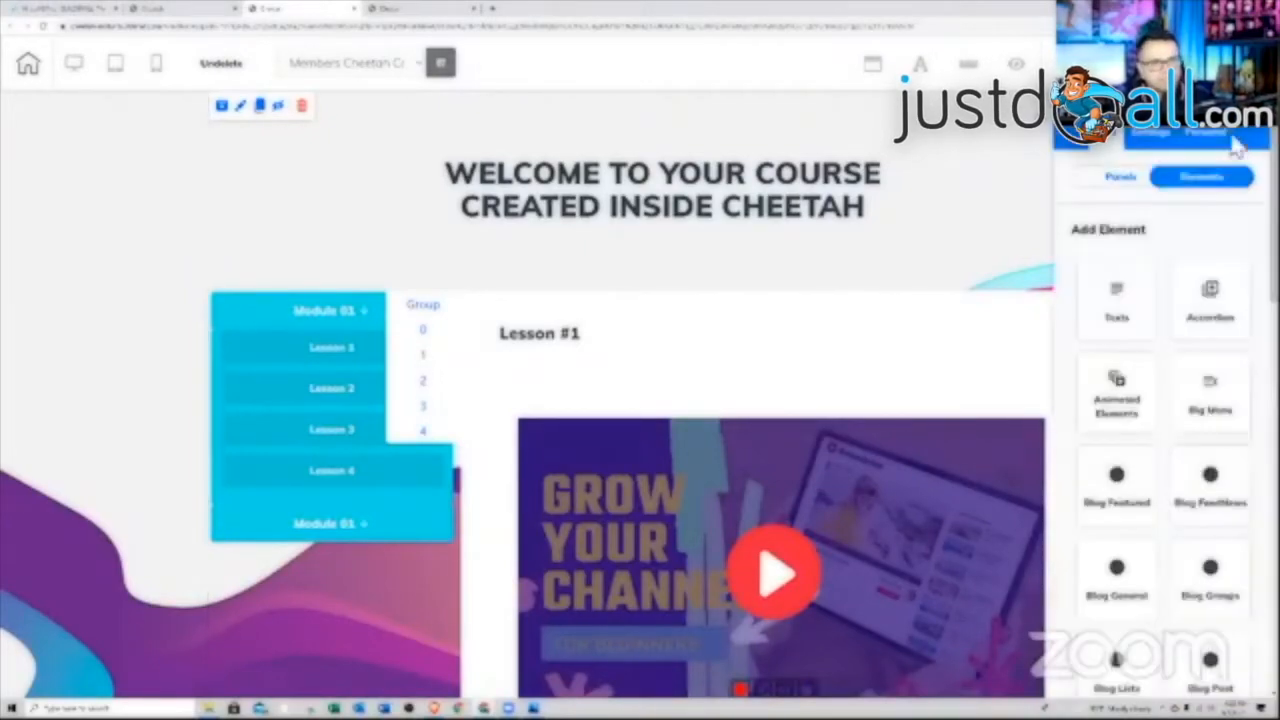
From the Panels list, add a Blank Panel to the bottom of the course page
click(1112, 185)
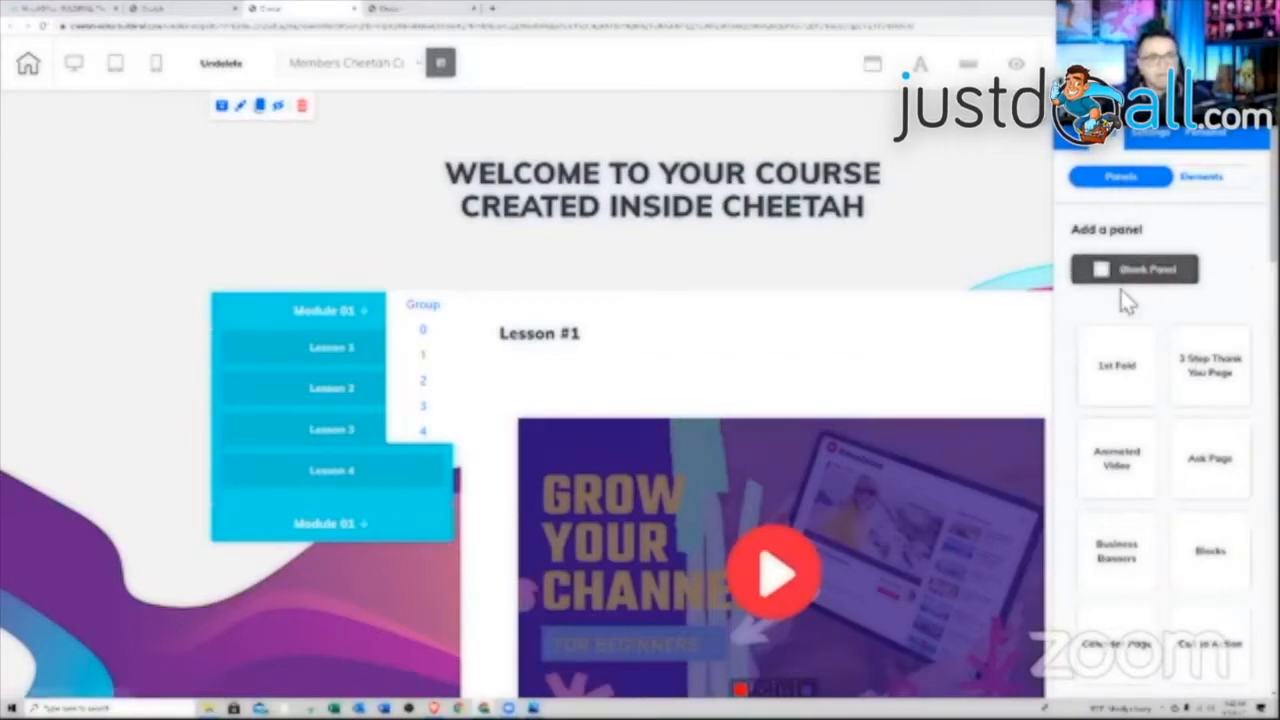
scroll(1132, 370, down, 10)
scroll(1130, 415, down, 2)
click(1123, 417)
scroll(1148, 420, down, 3)
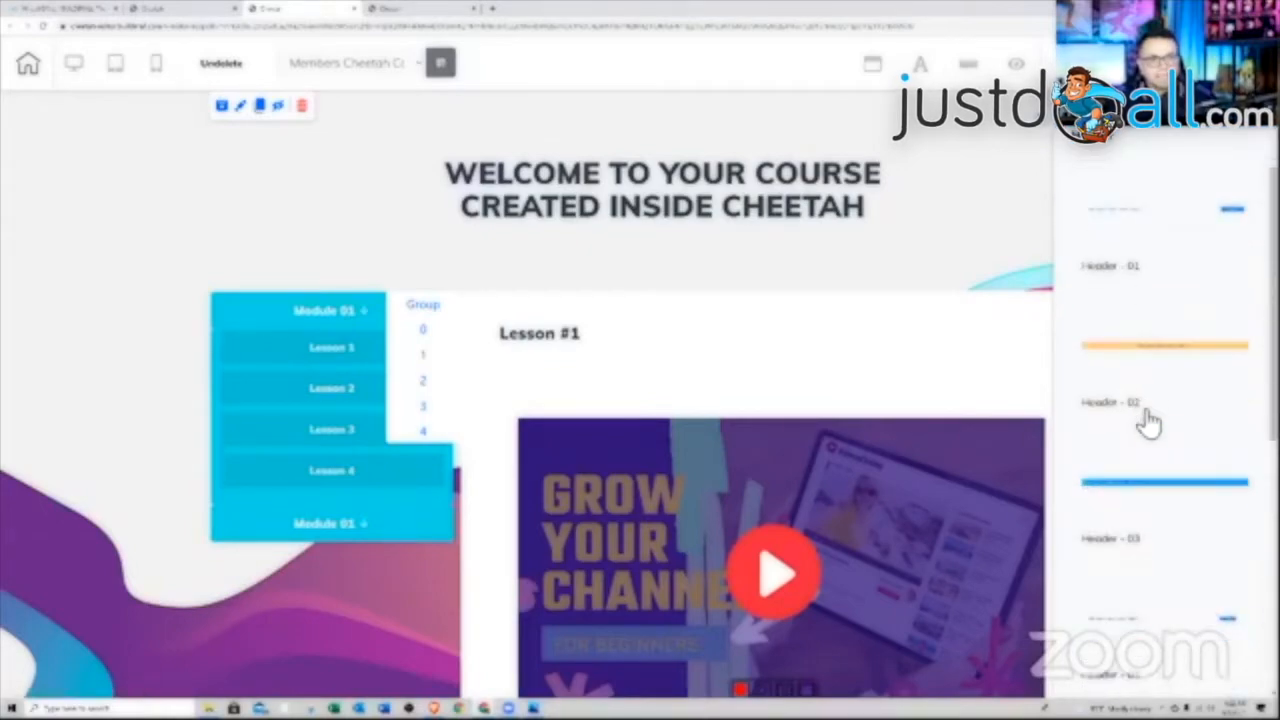
scroll(1148, 422, down, 2)
scroll(1150, 385, up, 5)
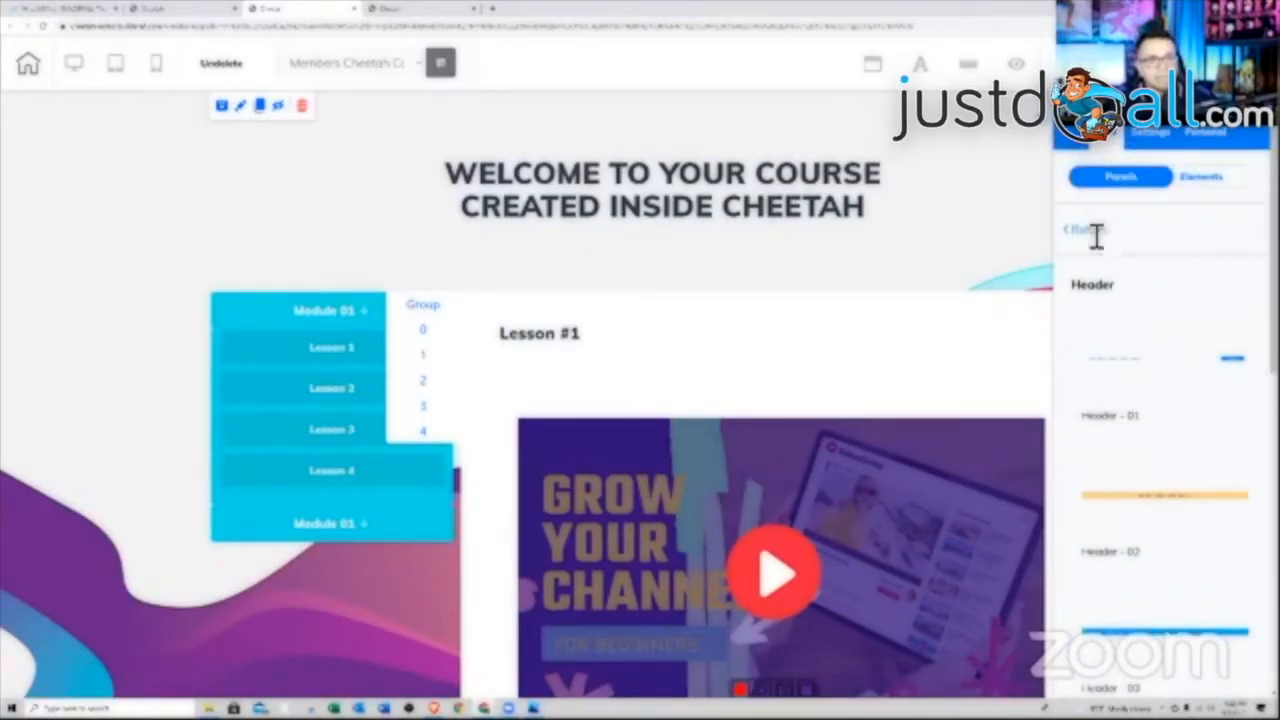
click(1092, 231)
click(1133, 289)
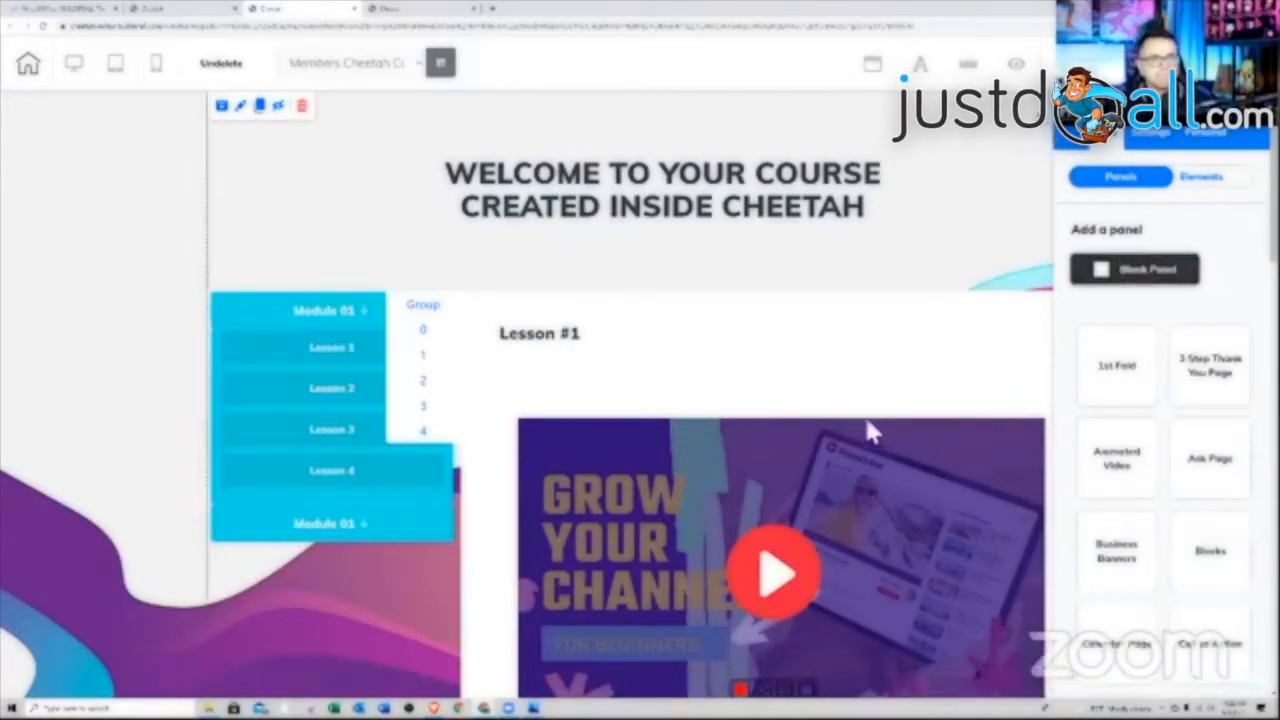
scroll(880, 425, down, 3)
scroll(868, 440, down, 1)
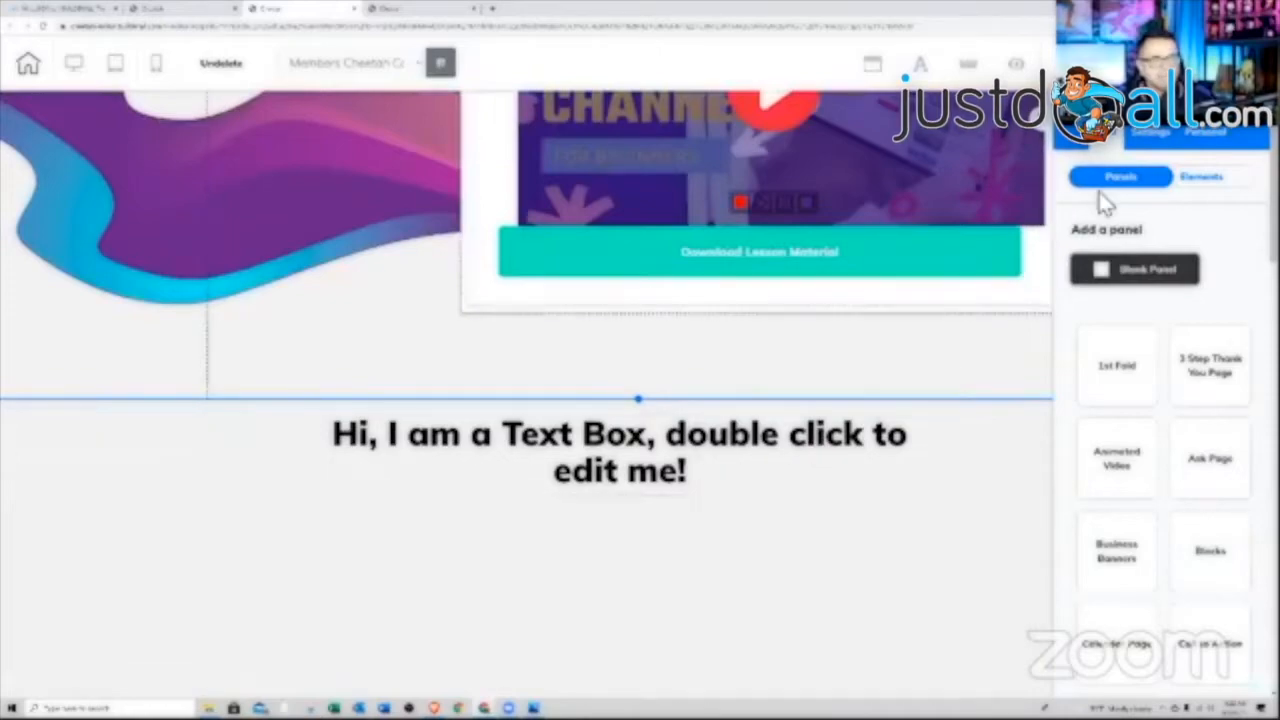
Drag the blue Home/About/Services/Projects/Contact Us menu bar from Elements > Menu into the new panel
click(1200, 178)
scroll(1176, 432, down, 3)
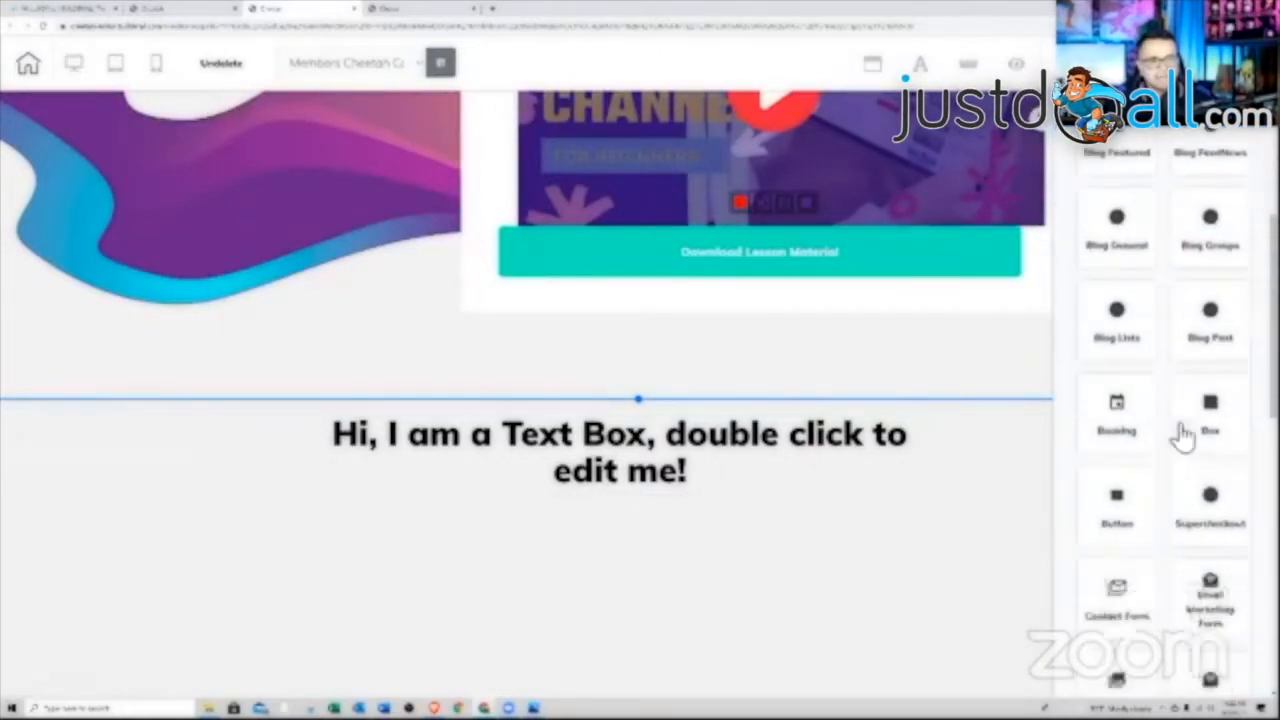
scroll(1182, 435, up, 3)
scroll(1223, 443, down, 6)
scroll(1210, 483, down, 3)
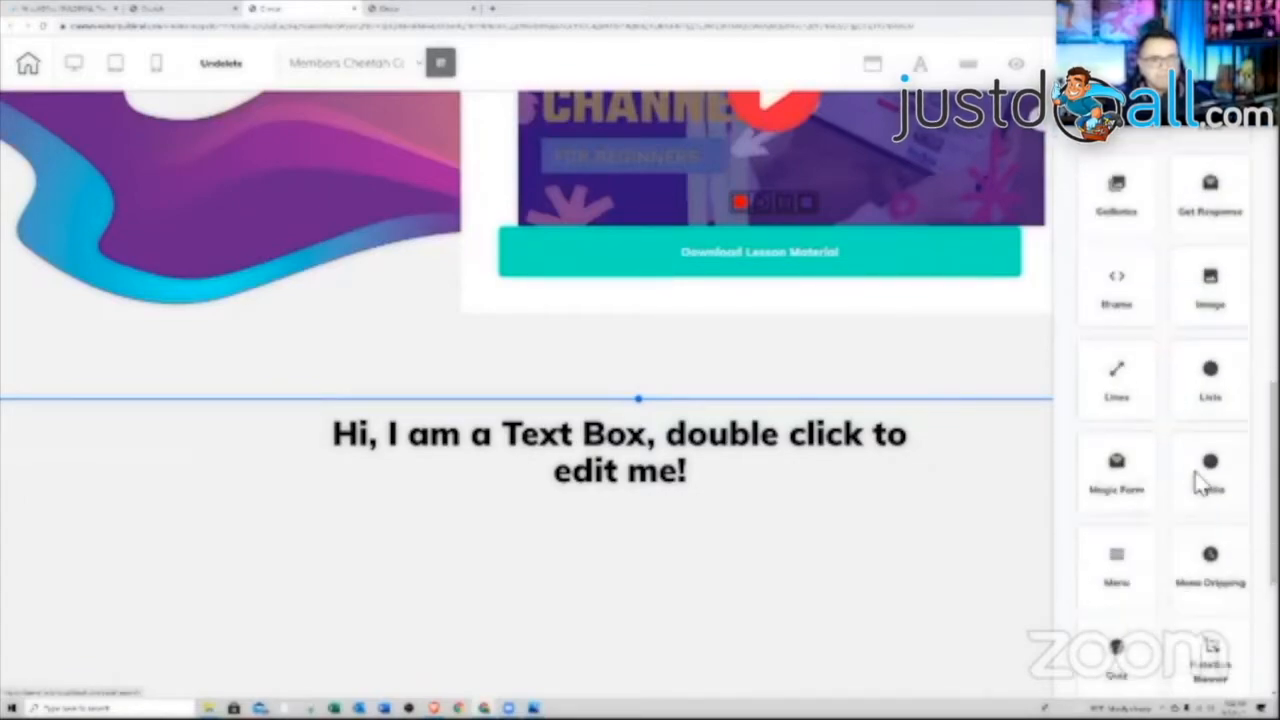
scroll(1206, 486, down, 1)
click(1118, 514)
drag(1157, 463, 558, 585)
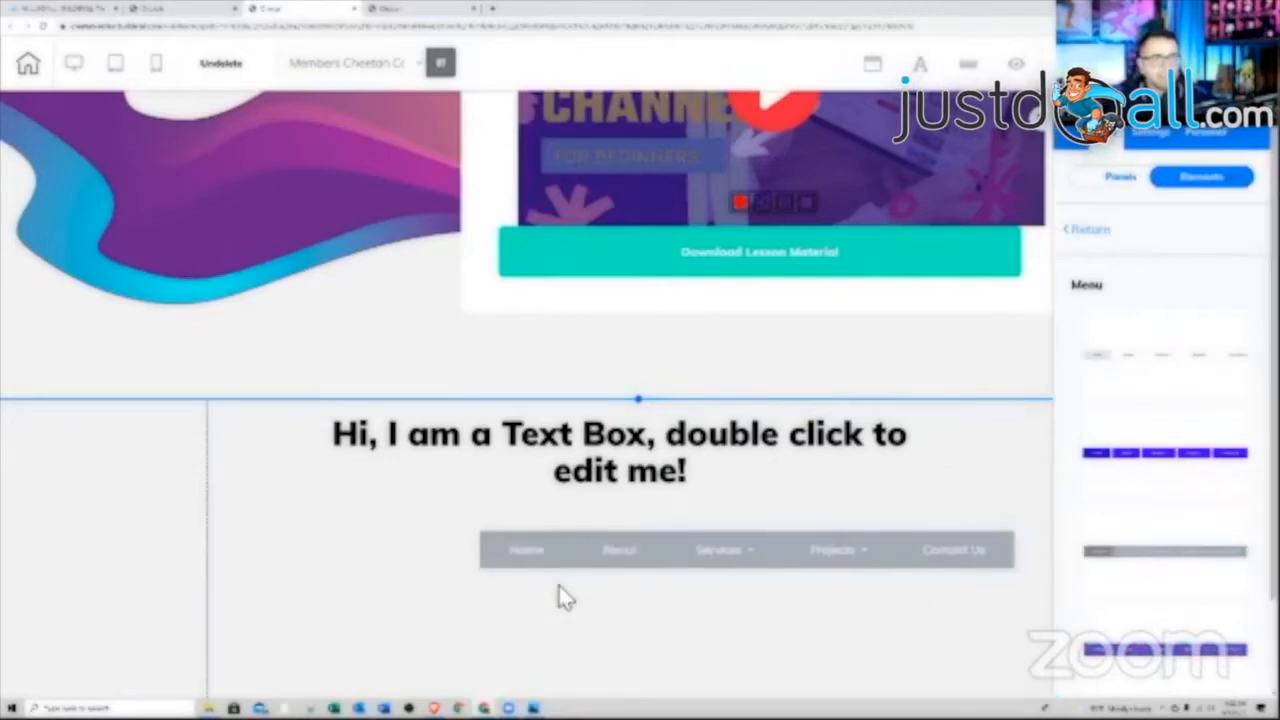
Delete the panel's placeholder text box
click(610, 488)
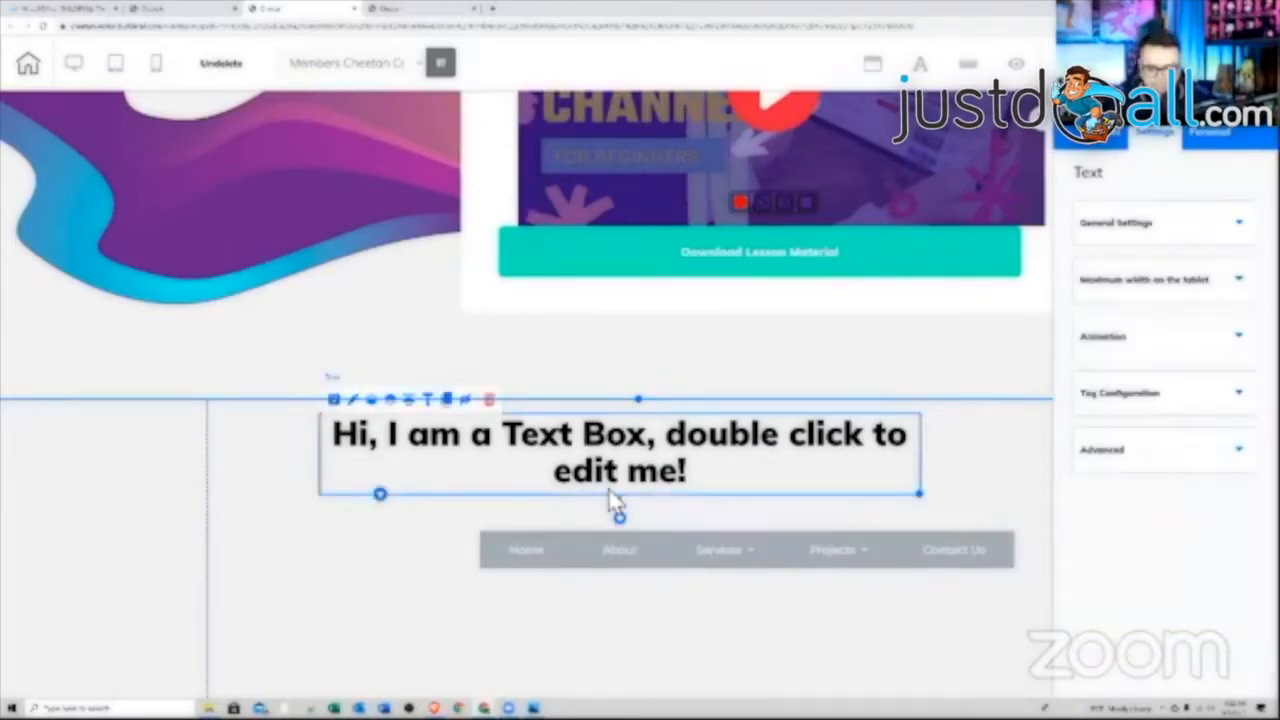
key(Delete)
click(748, 412)
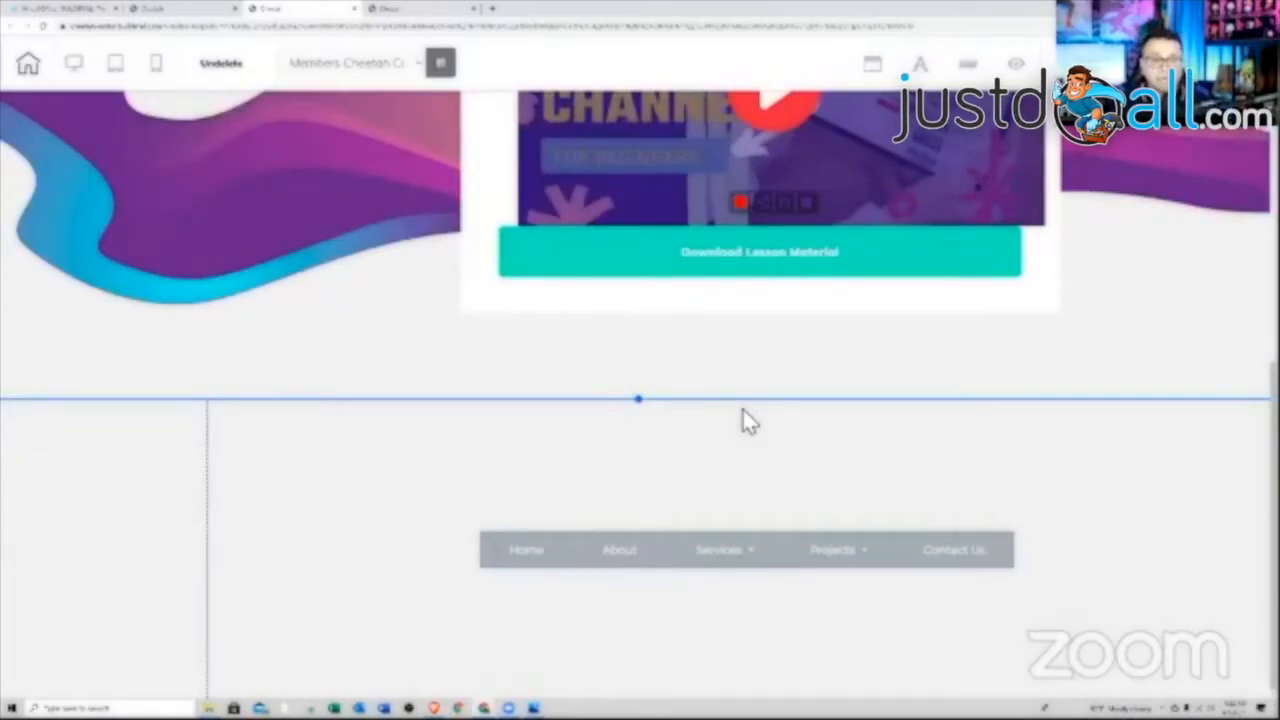
Check the page dashboard and published course page tabs, dismissing the It's Done message
click(198, 18)
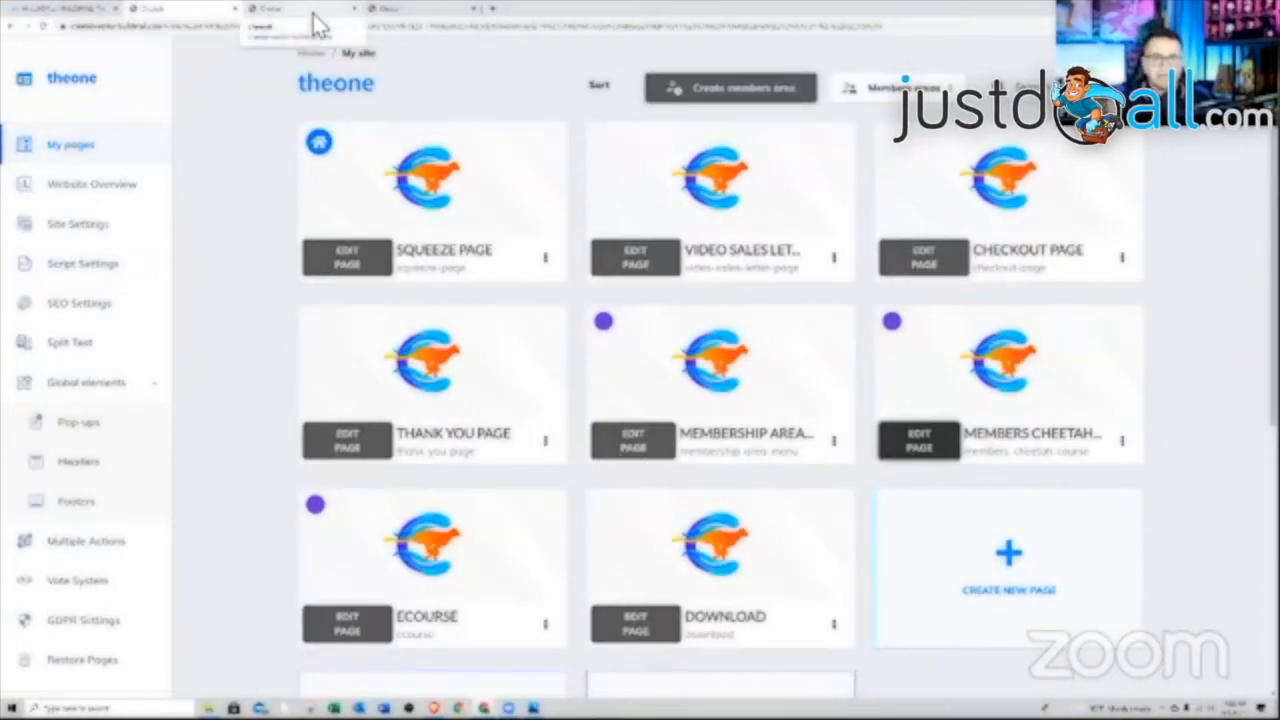
click(386, 12)
click(896, 522)
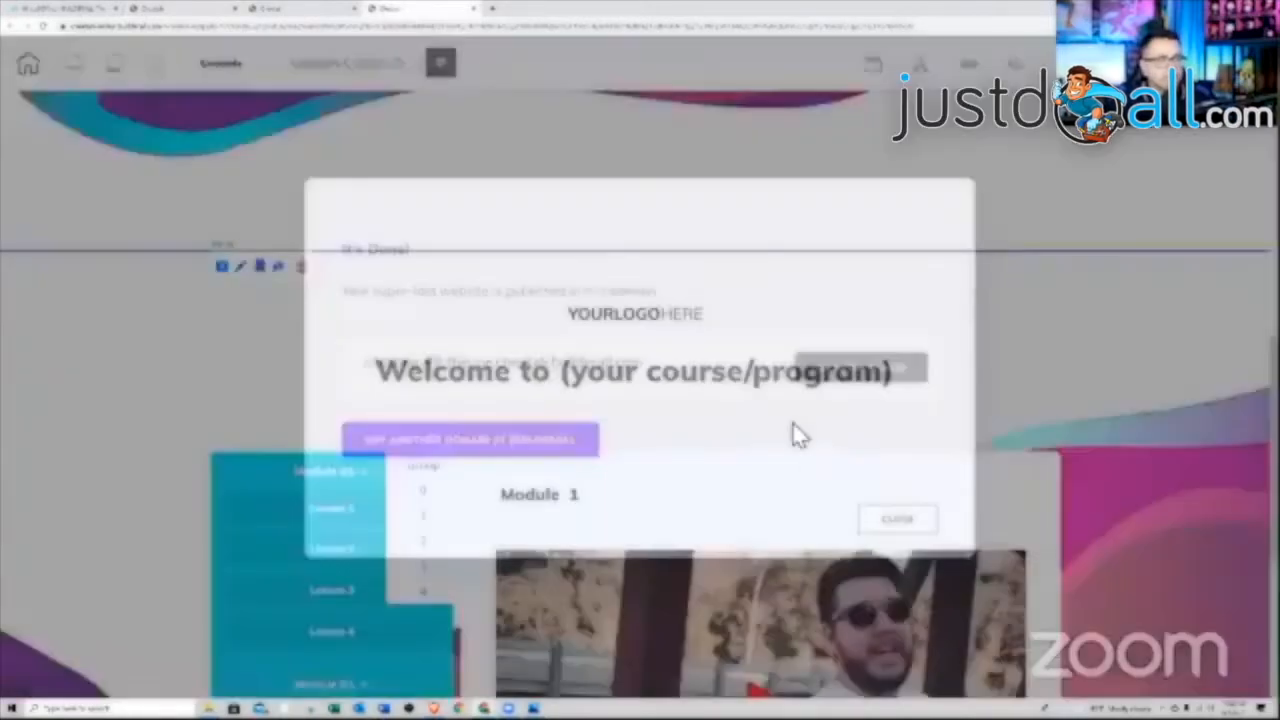
scroll(744, 393, up, 5)
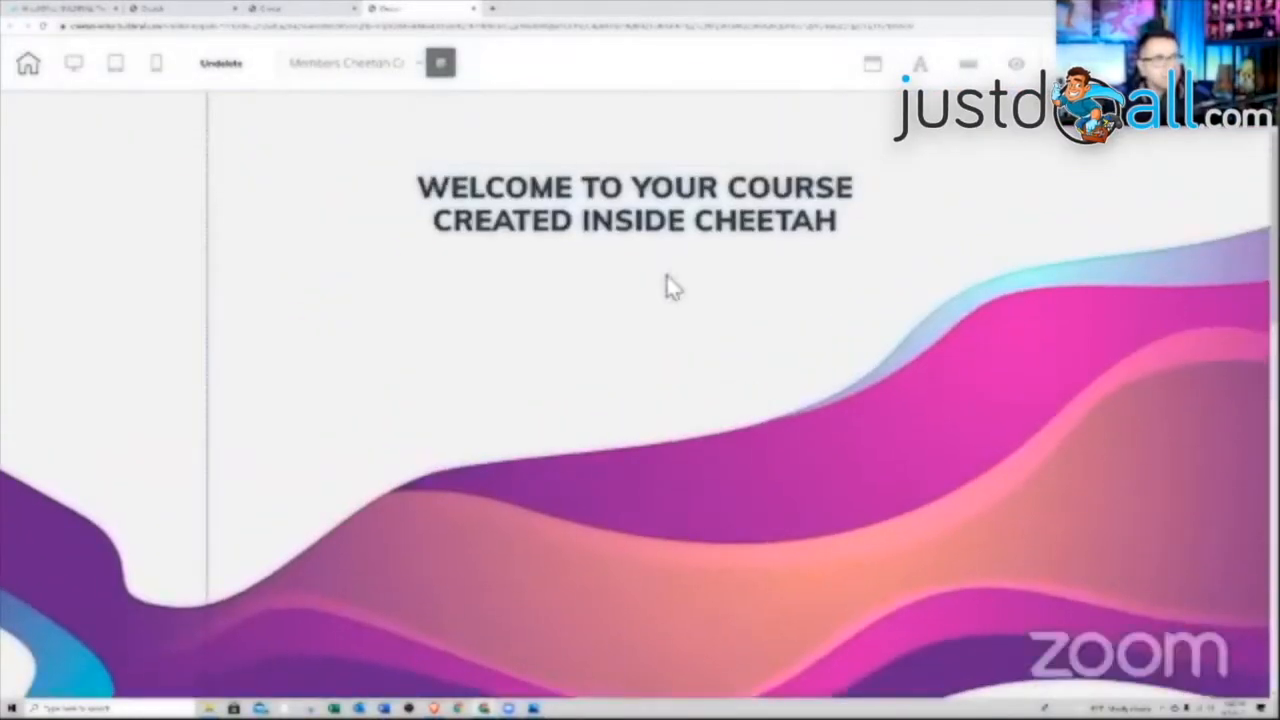
Close the extra course welcome page tab, confirming Leave
click(330, 14)
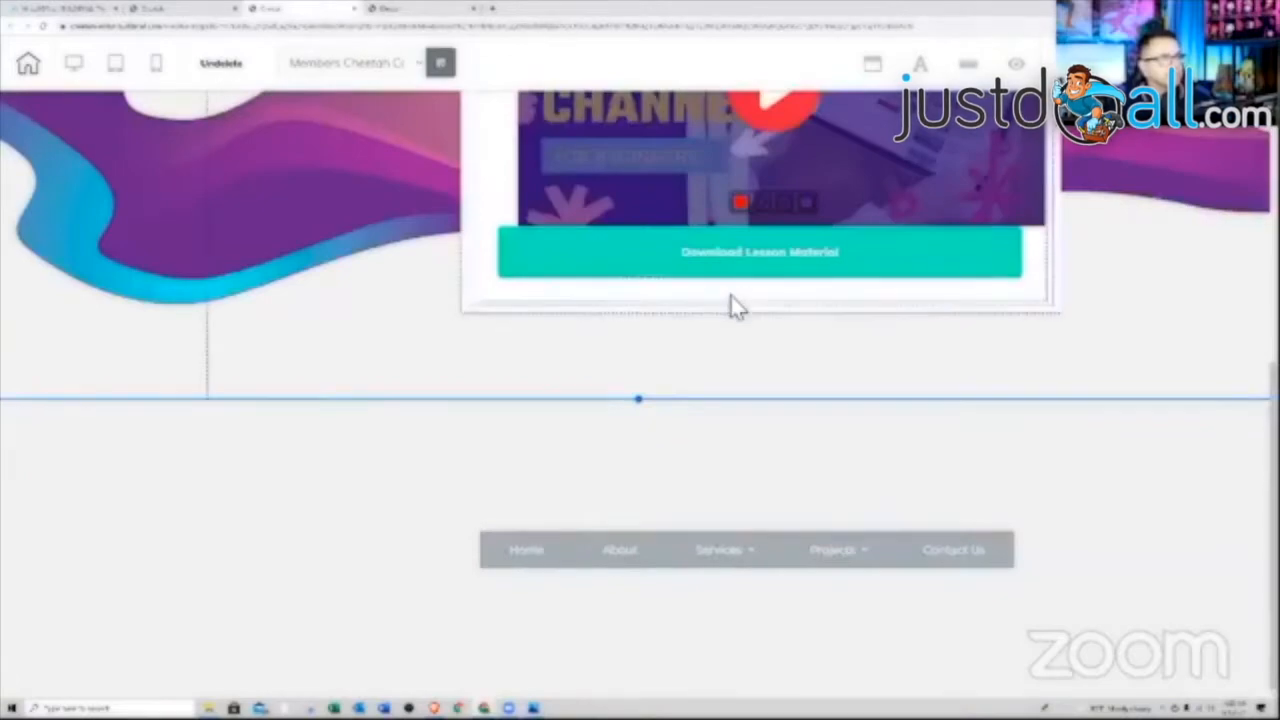
scroll(728, 300, up, 3)
scroll(728, 290, down, 3)
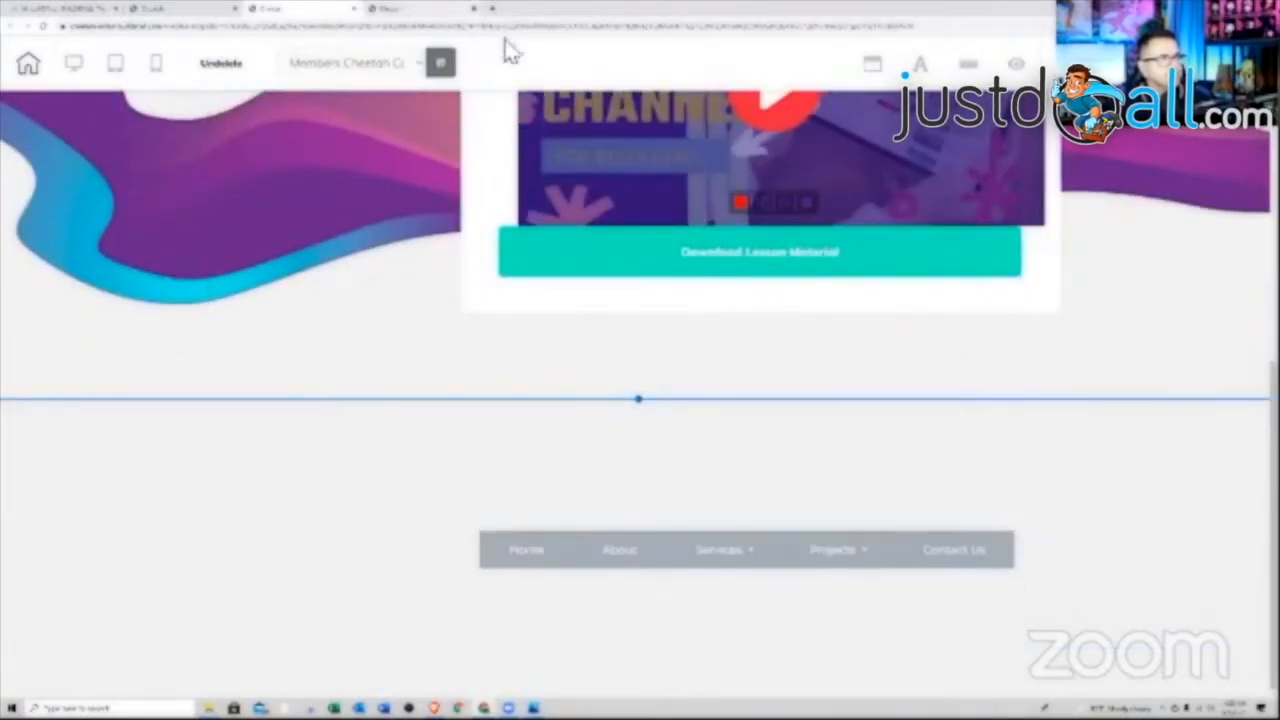
click(420, 9)
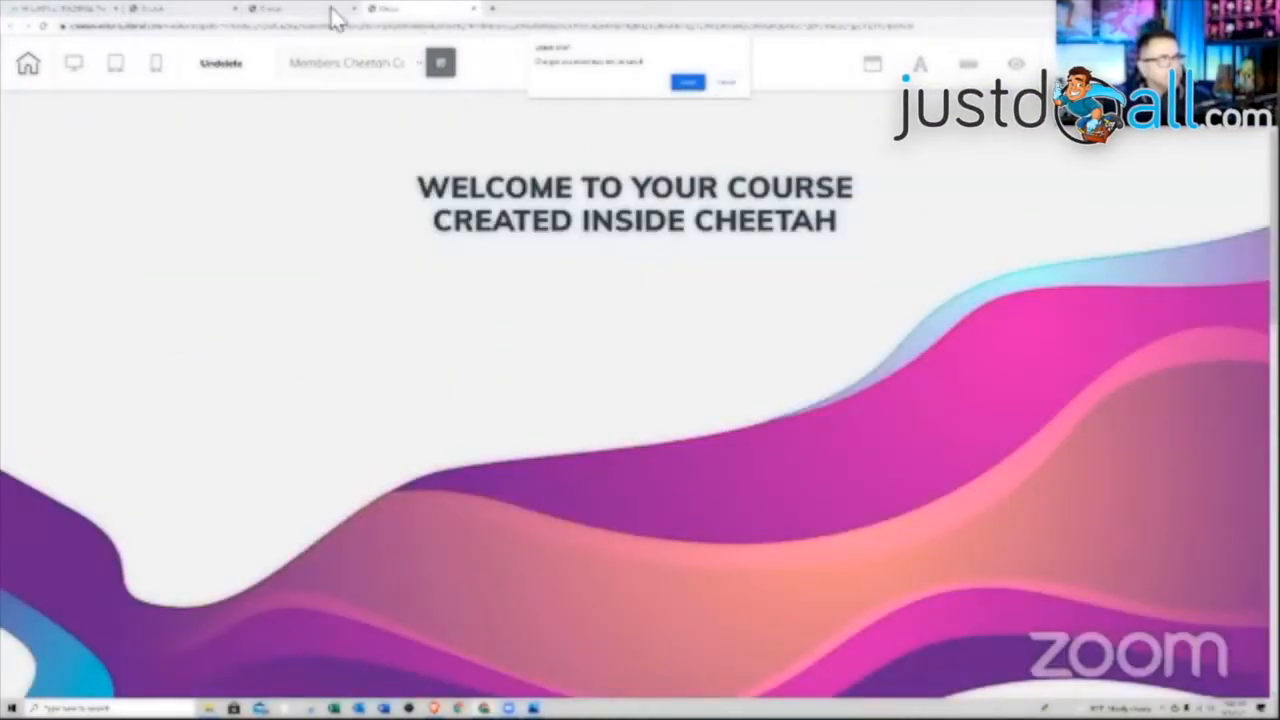
click(687, 83)
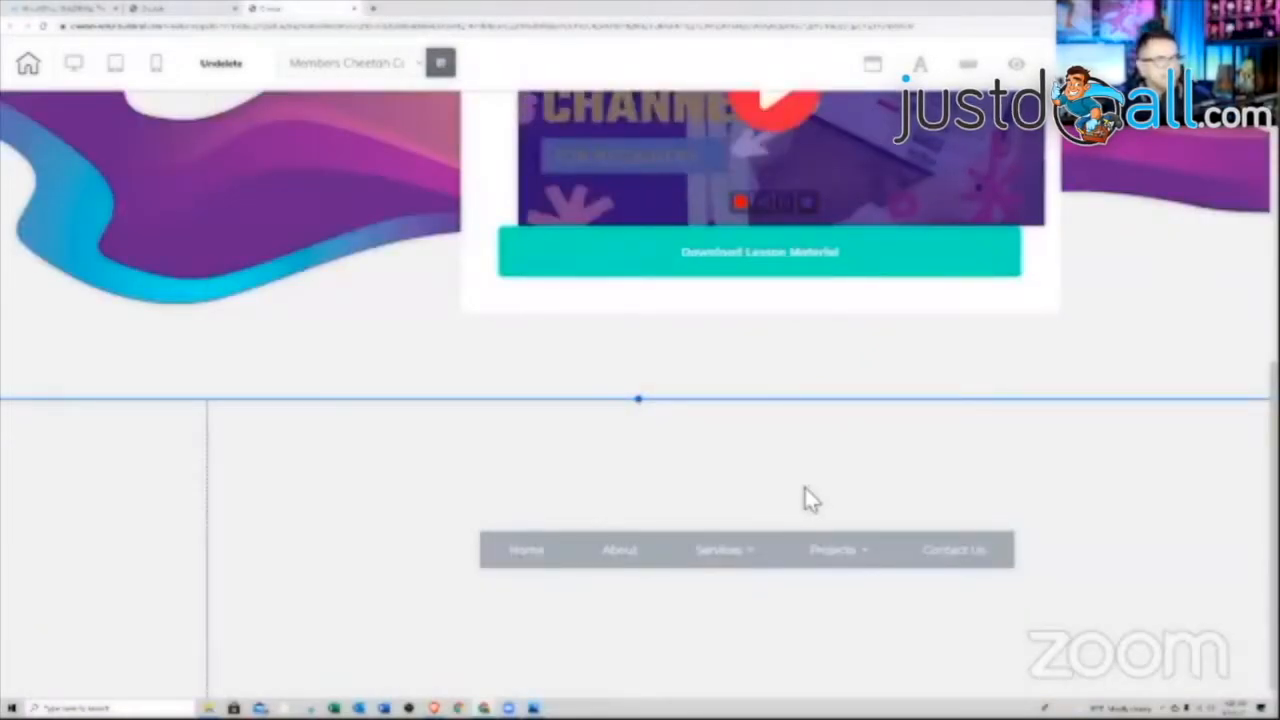
Set the new panel's background colour to dark navy
right_click(770, 463)
right_click(838, 465)
click(797, 545)
scroll(788, 558, down, 3)
scroll(798, 580, down, 1)
click(837, 548)
scroll(790, 580, down, 3)
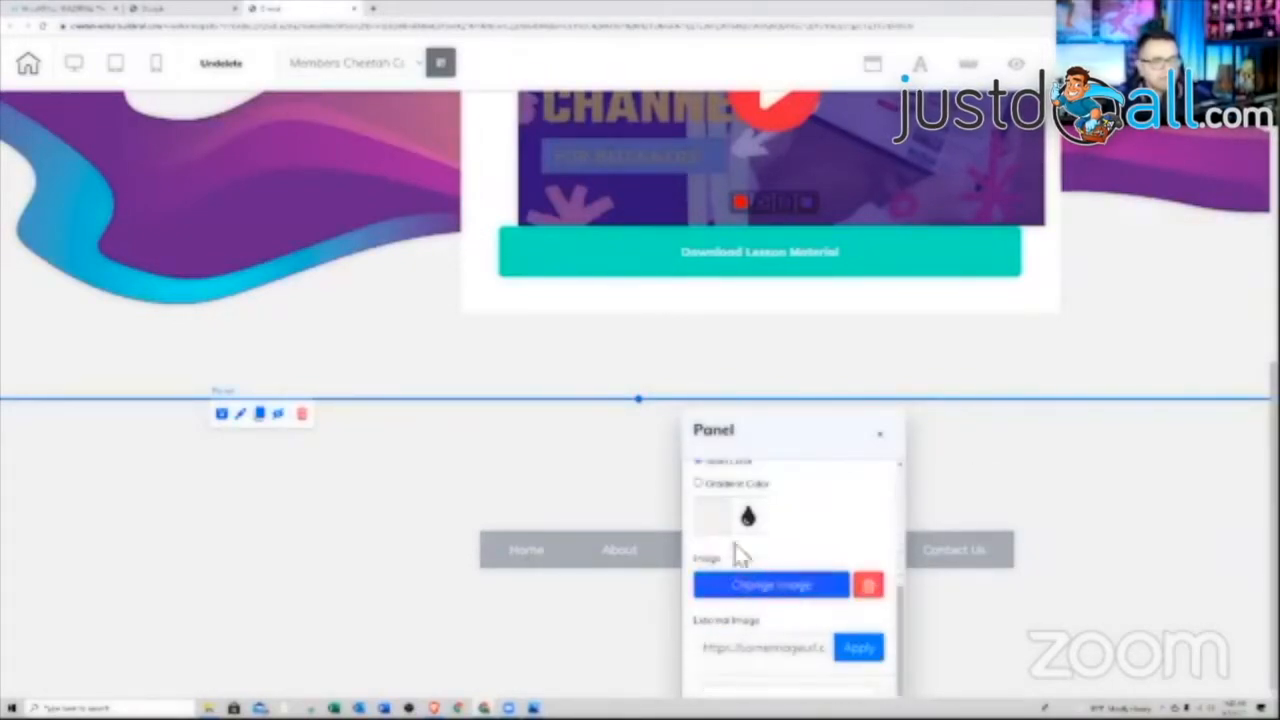
click(719, 530)
click(809, 685)
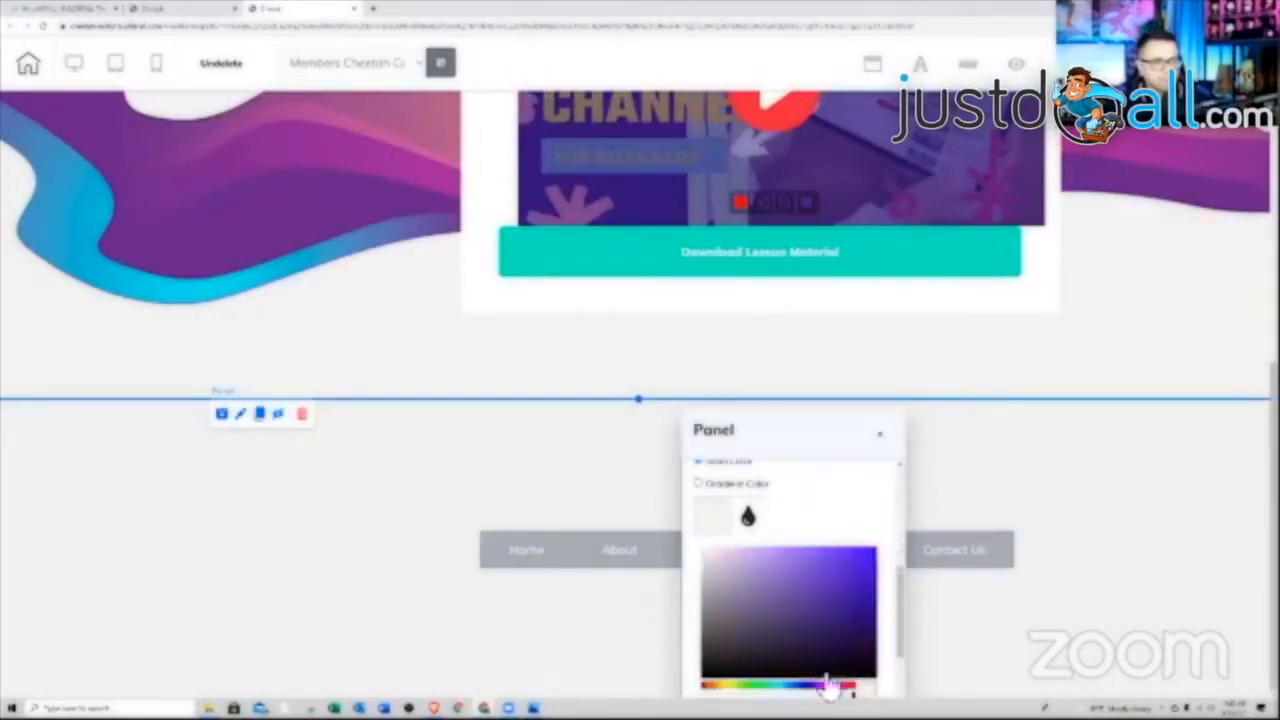
click(847, 654)
click(1058, 632)
Move the menu bar left of centre and slightly lower in the navy panel
drag(729, 552, 514, 626)
scroll(700, 598, down, 1)
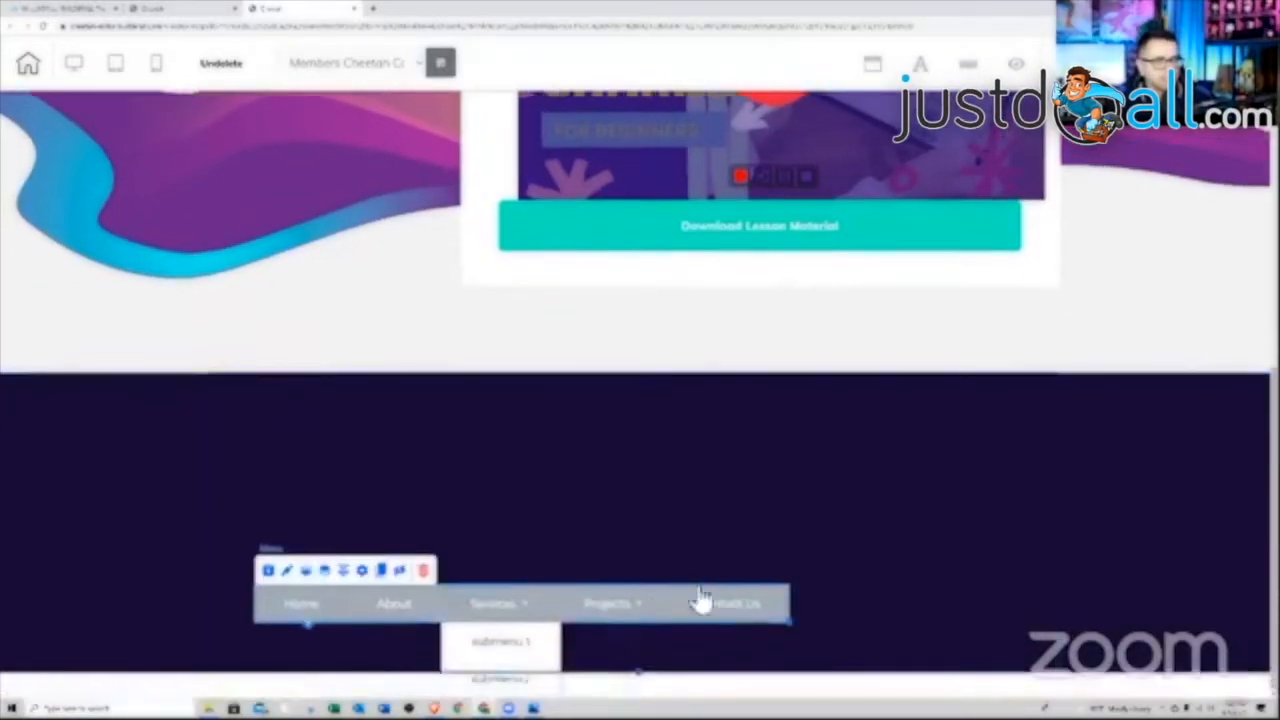
scroll(606, 531, up, 1)
Lower the navy panel's Min Height from 200 to 95 and drag its edge up
click(850, 540)
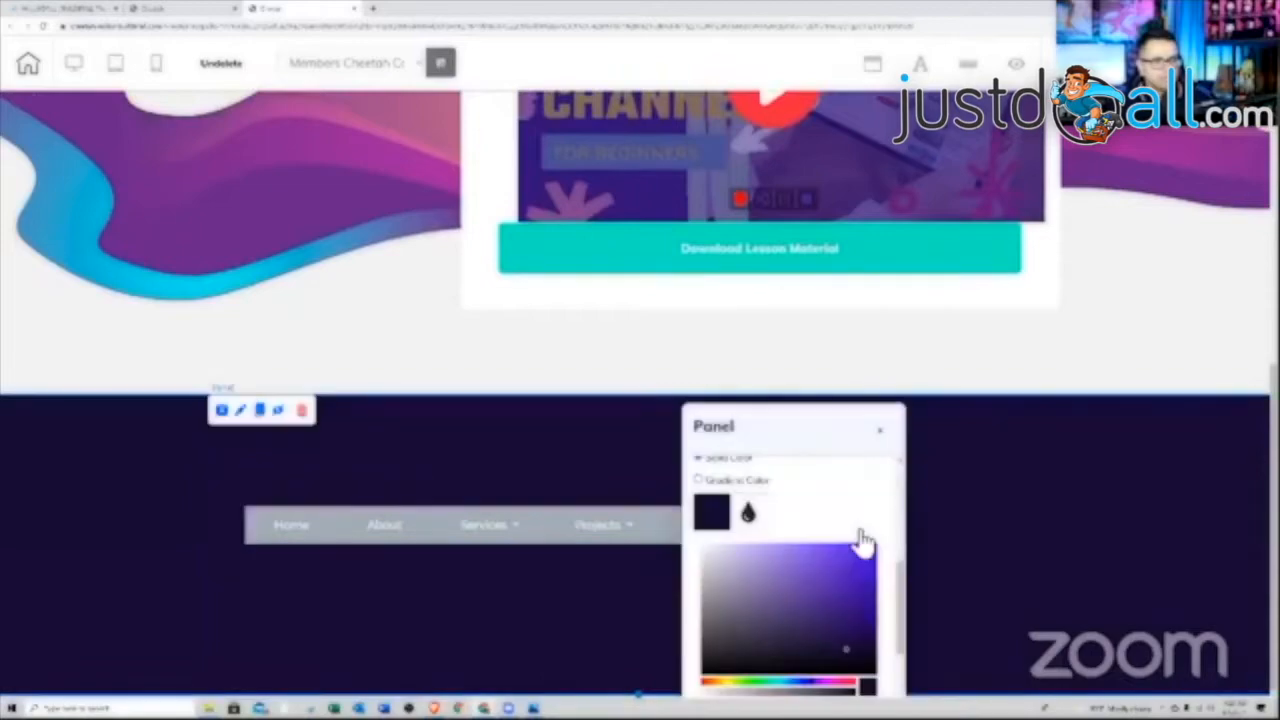
drag(900, 571, 900, 476)
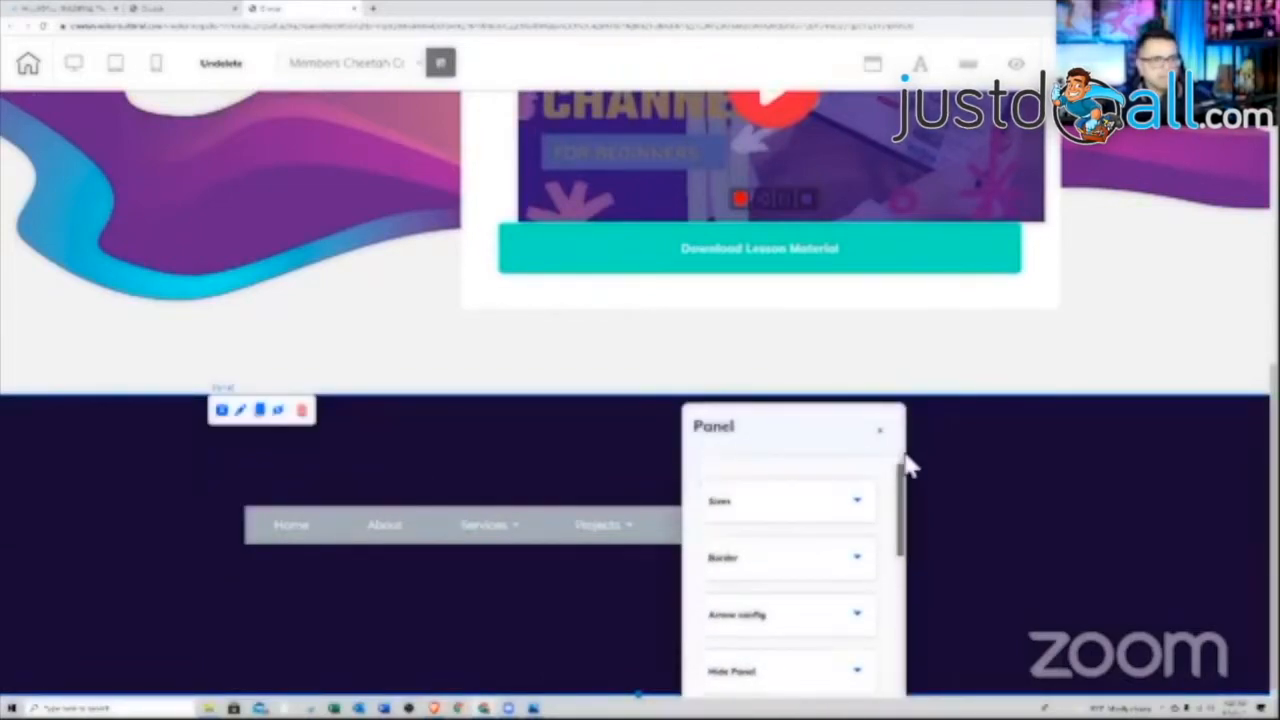
click(846, 506)
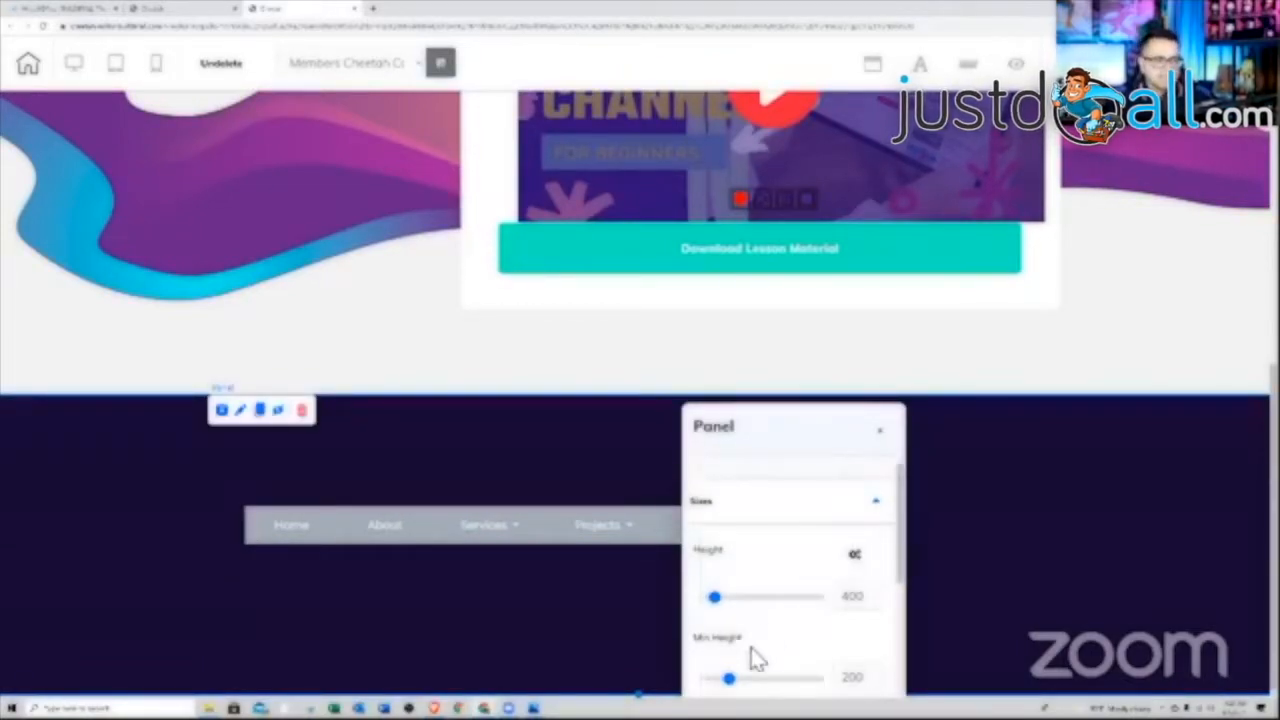
drag(731, 679, 713, 679)
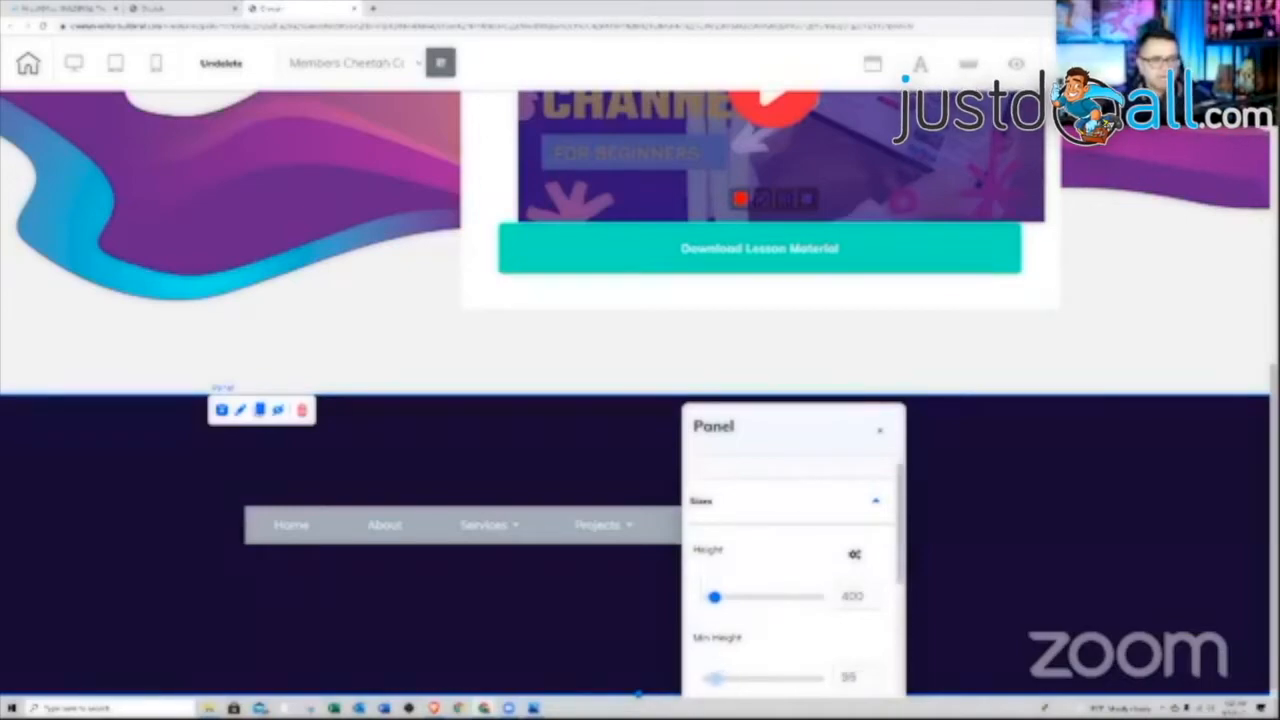
click(940, 617)
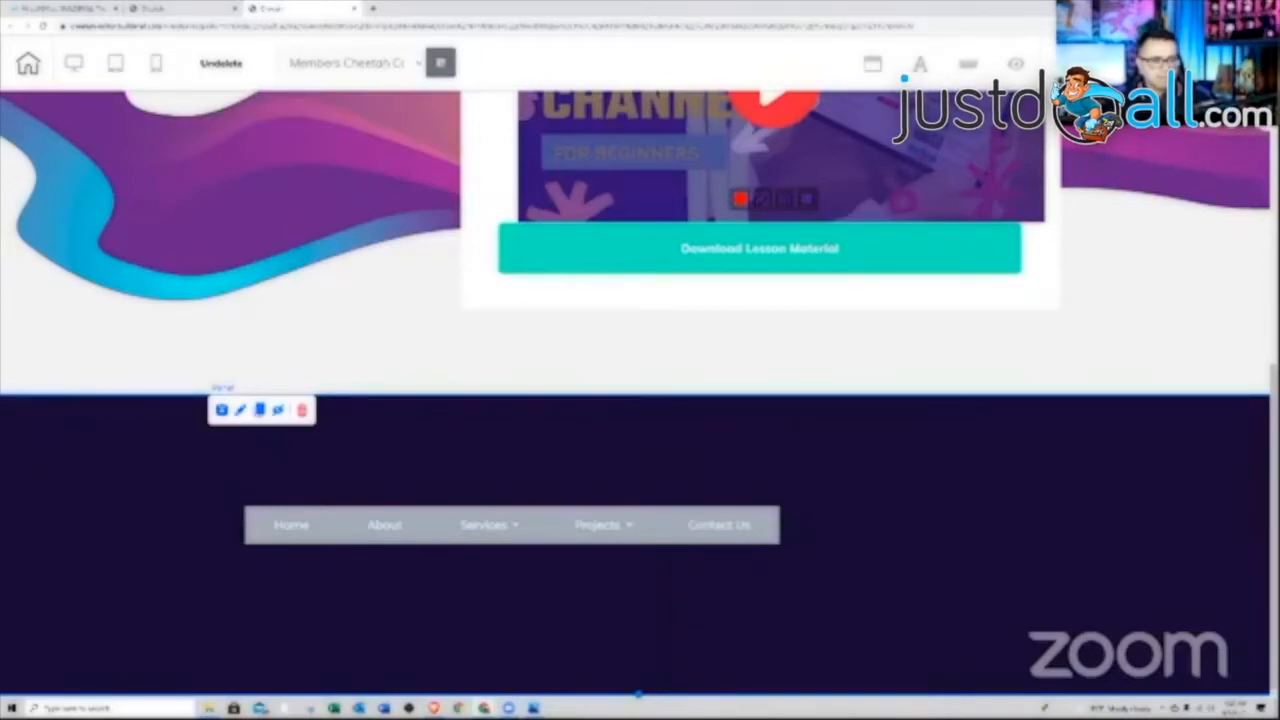
scroll(645, 637, up, 1)
drag(640, 626, 658, 557)
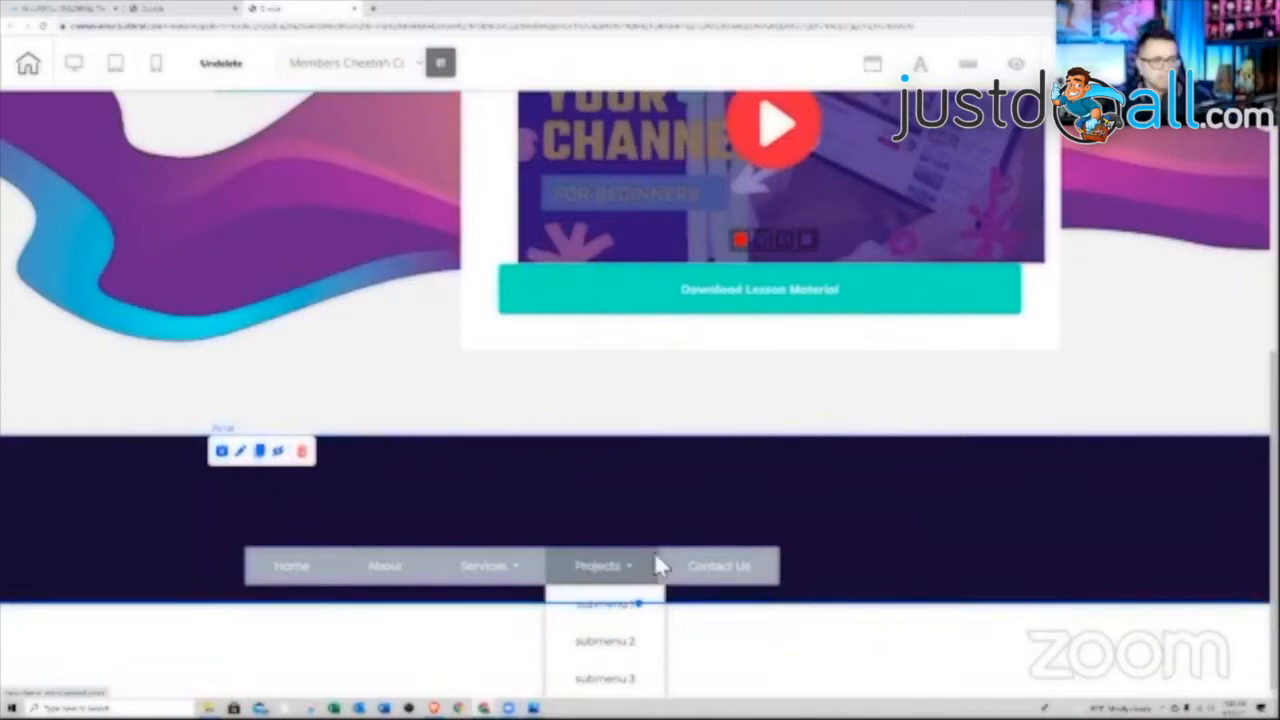
scroll(810, 518, up, 2)
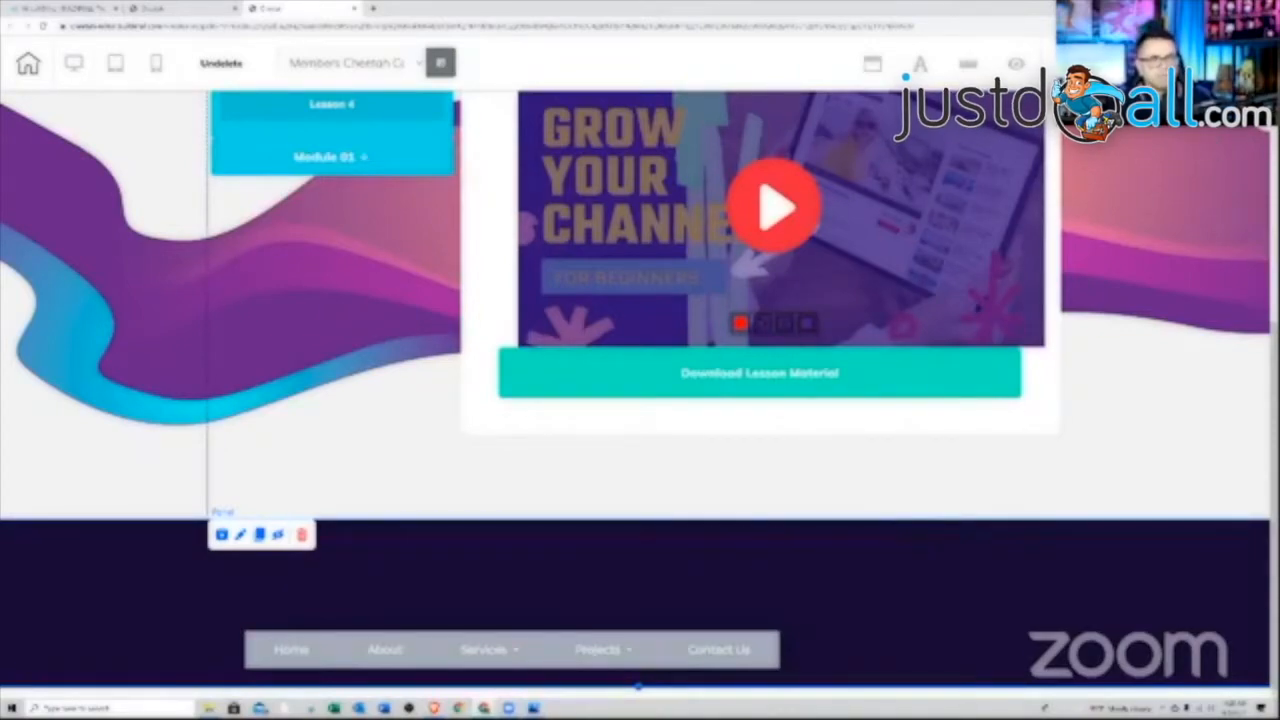
Reorder panels via More Panels so the navy menu panel sits above the welcome heading
click(1240, 64)
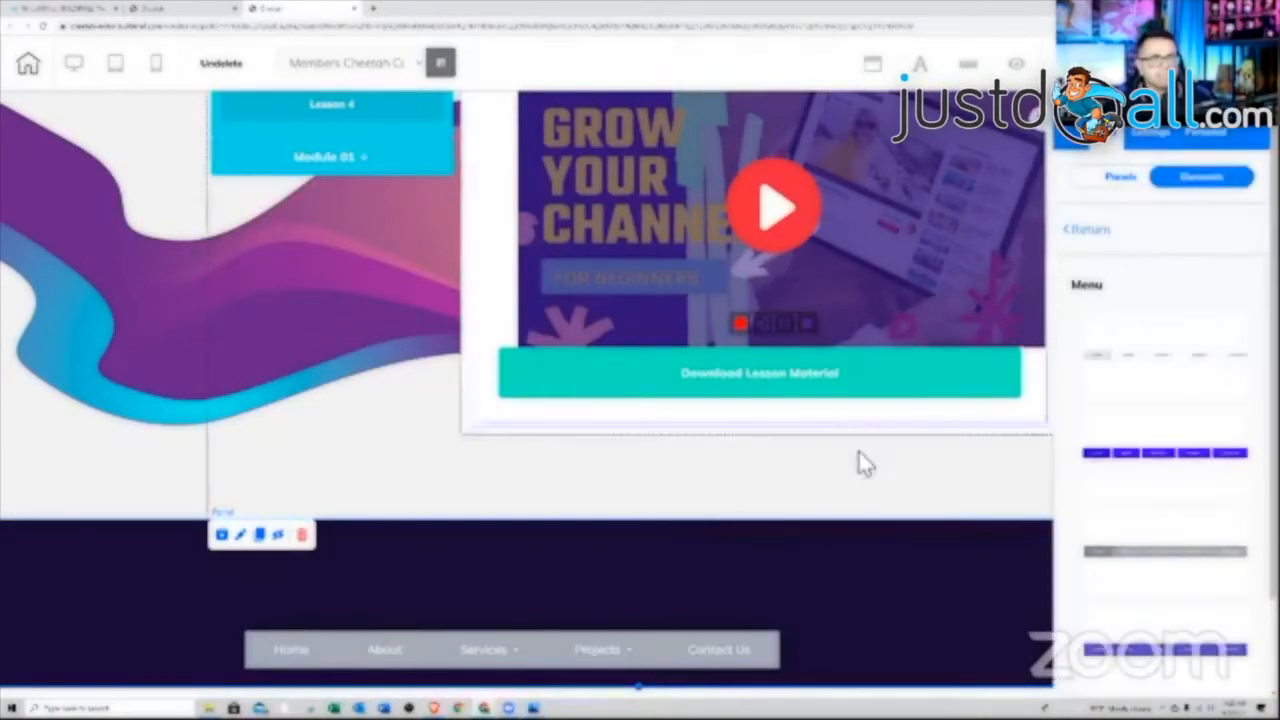
click(535, 563)
scroll(1158, 512, down, 3)
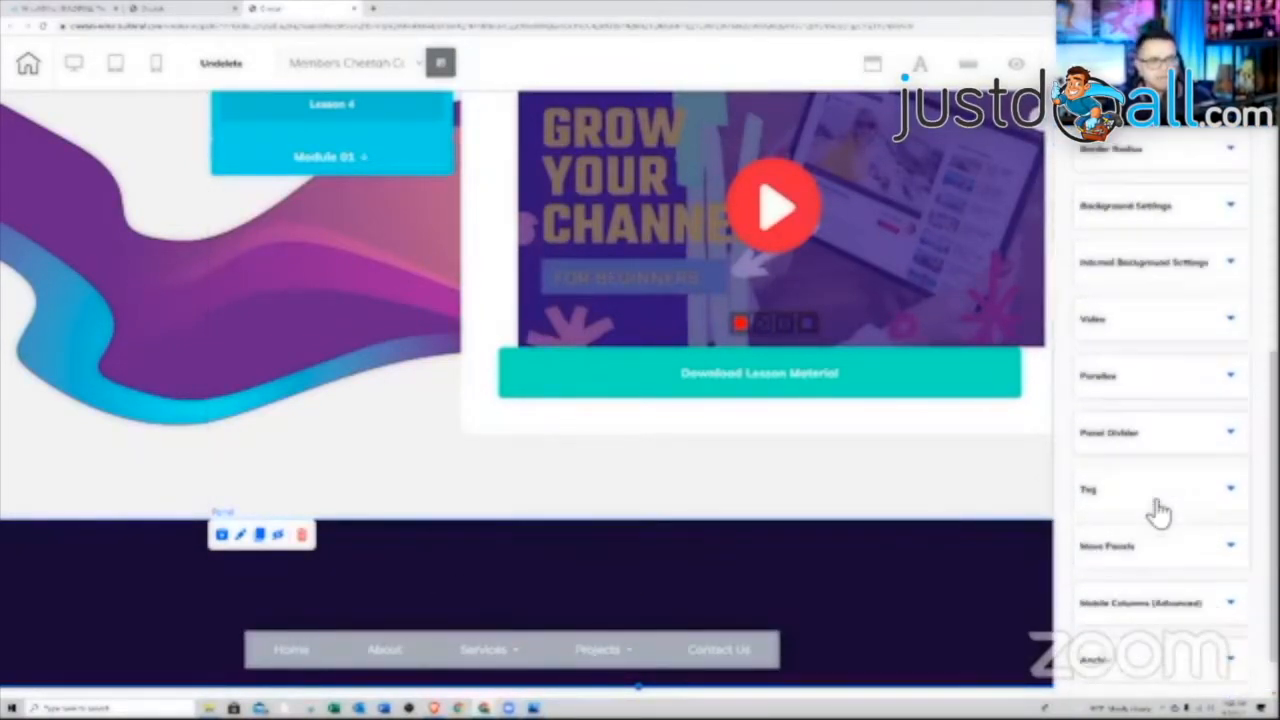
scroll(1160, 520, down, 2)
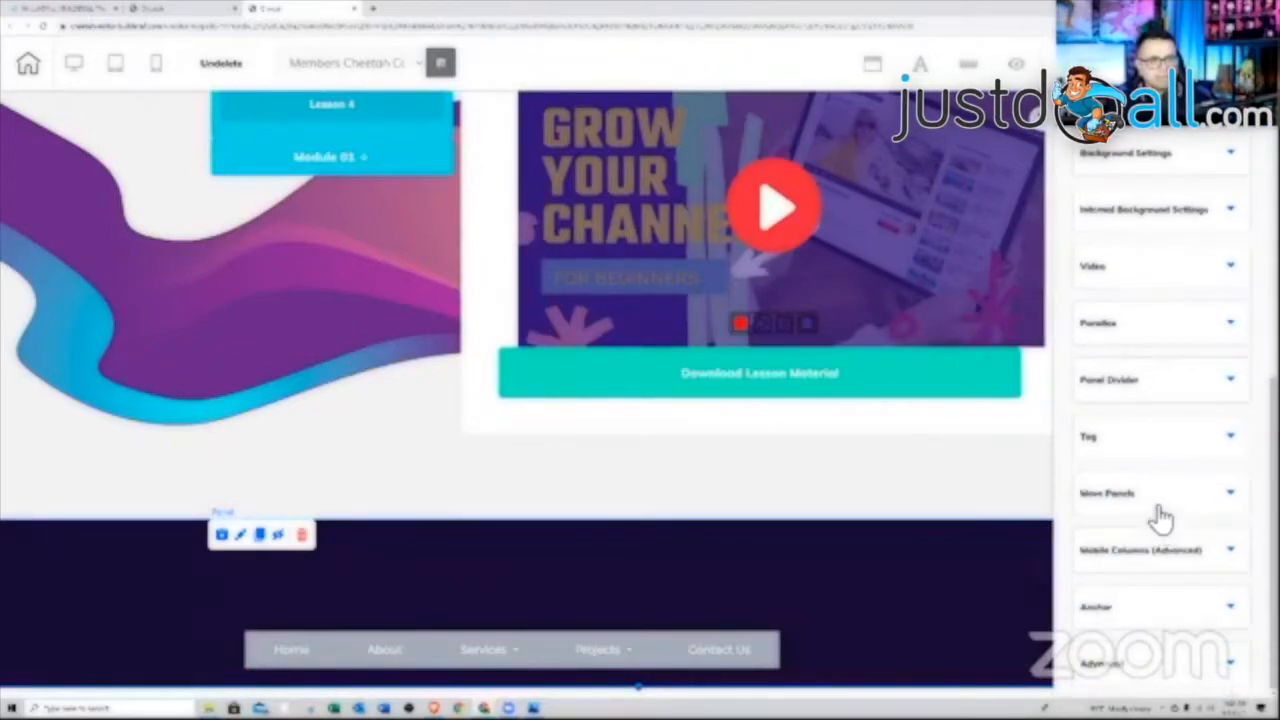
click(1160, 515)
drag(1158, 568, 1147, 530)
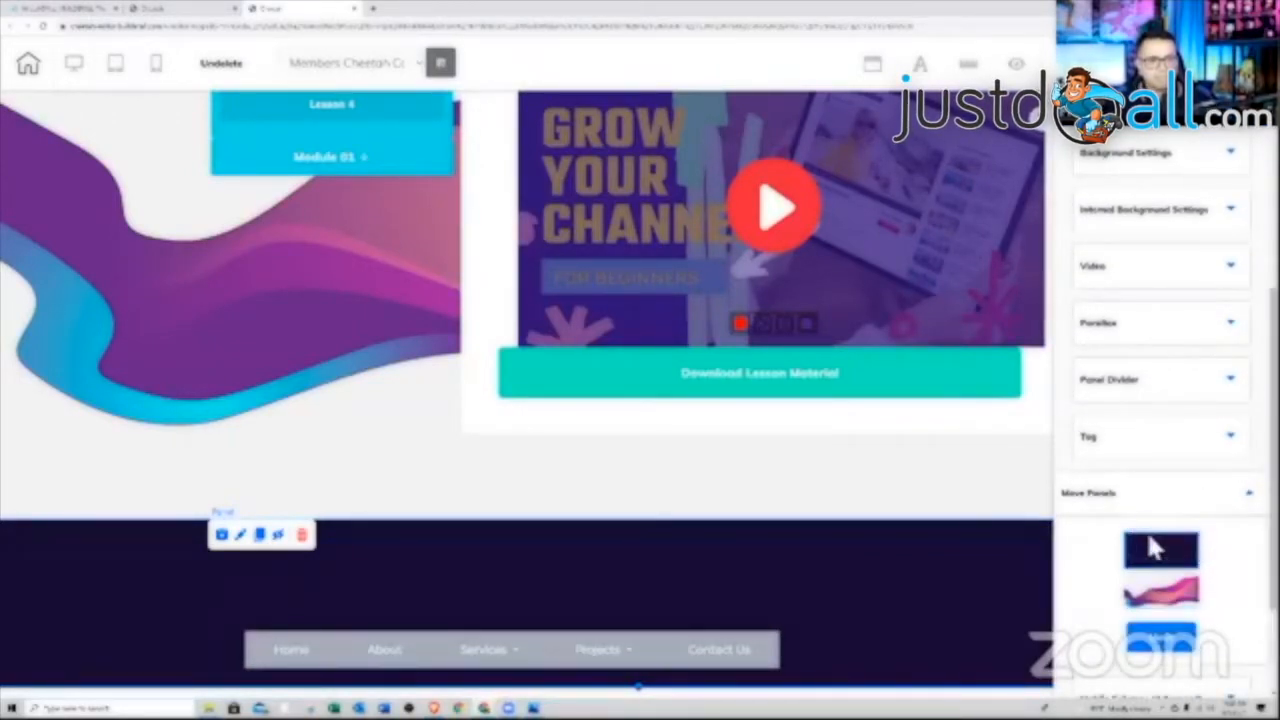
click(1162, 640)
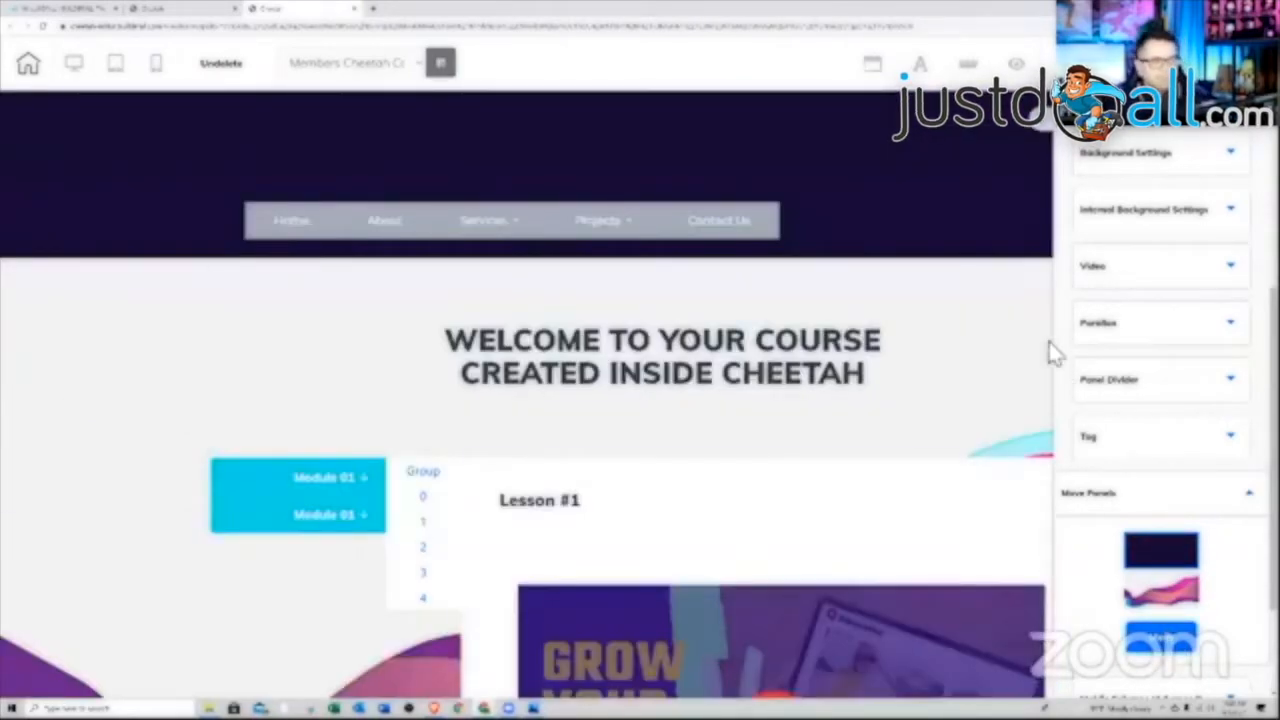
click(1044, 122)
mouse_move(688, 232)
mouse_down()
mouse_move(675, 220)
mouse_move(674, 237)
mouse_move(674, 213)
mouse_up()
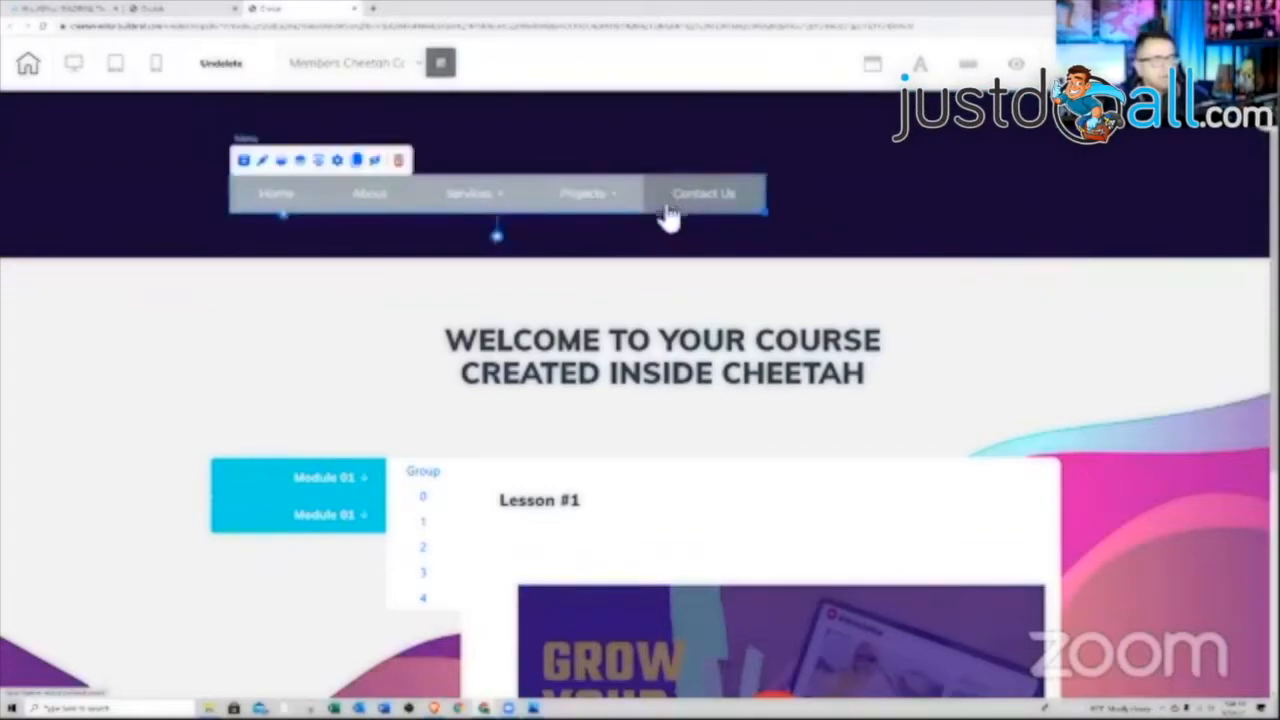
Drag the dark header panel's bottom edge up to fit snugly around the menu
click(592, 255)
drag(640, 271, 643, 221)
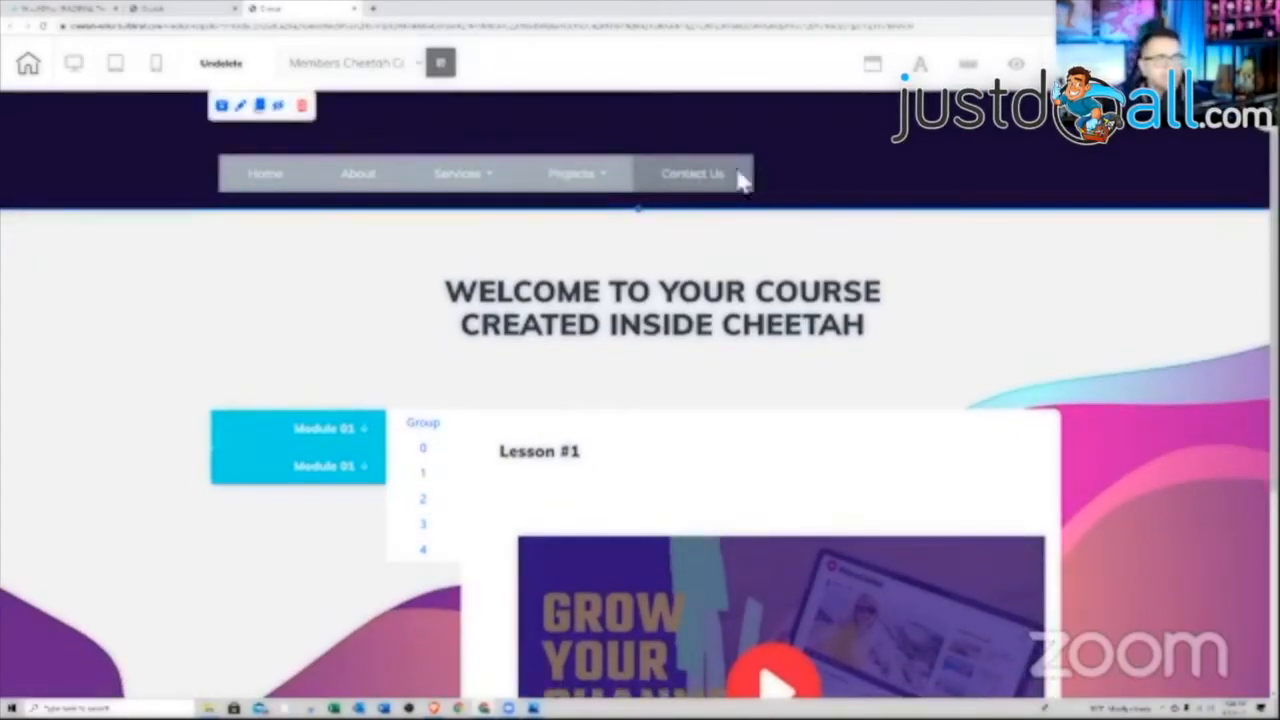
click(602, 177)
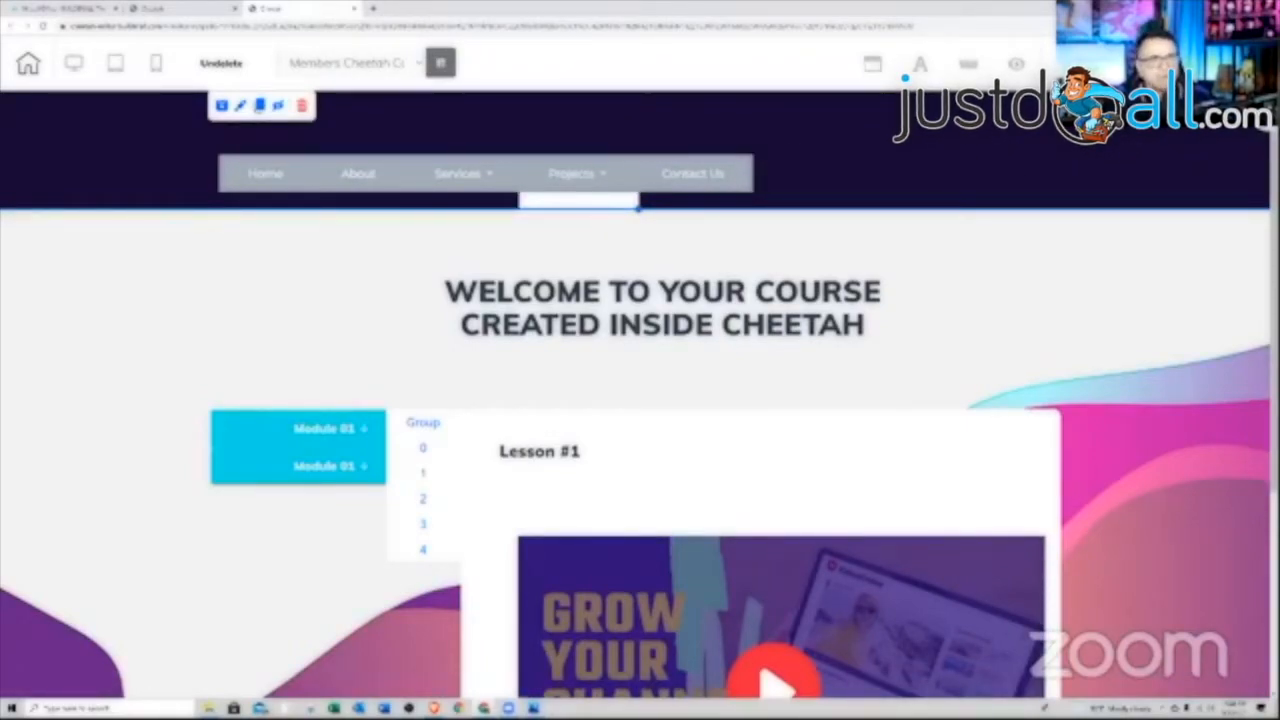
Return to the full Elements list, then go to the site's My pages dashboard
click(1065, 64)
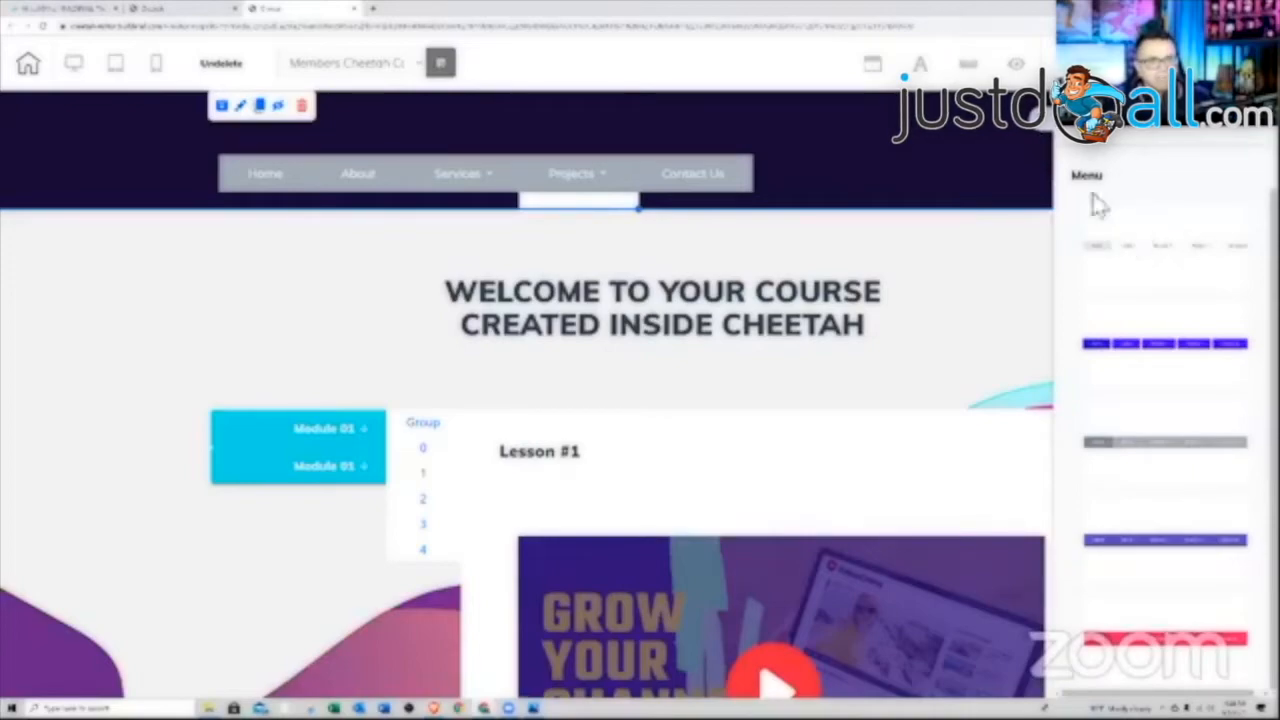
click(1056, 142)
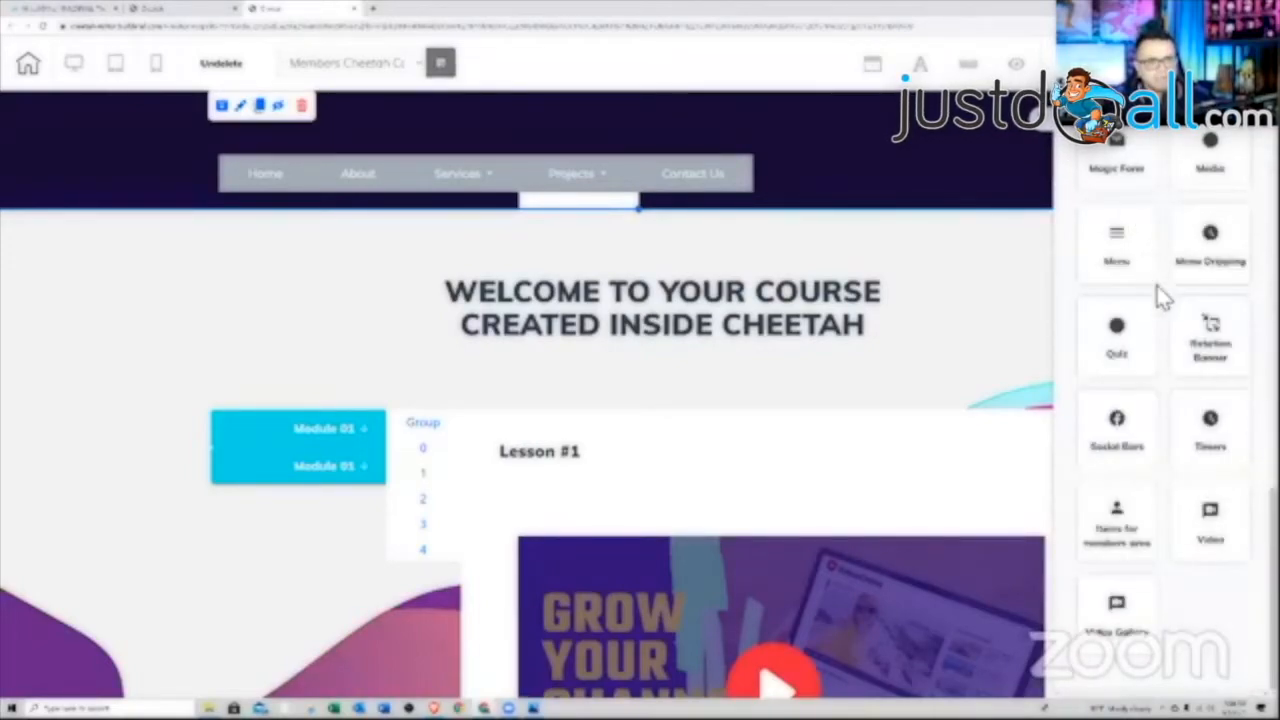
scroll(1162, 298, up, 2)
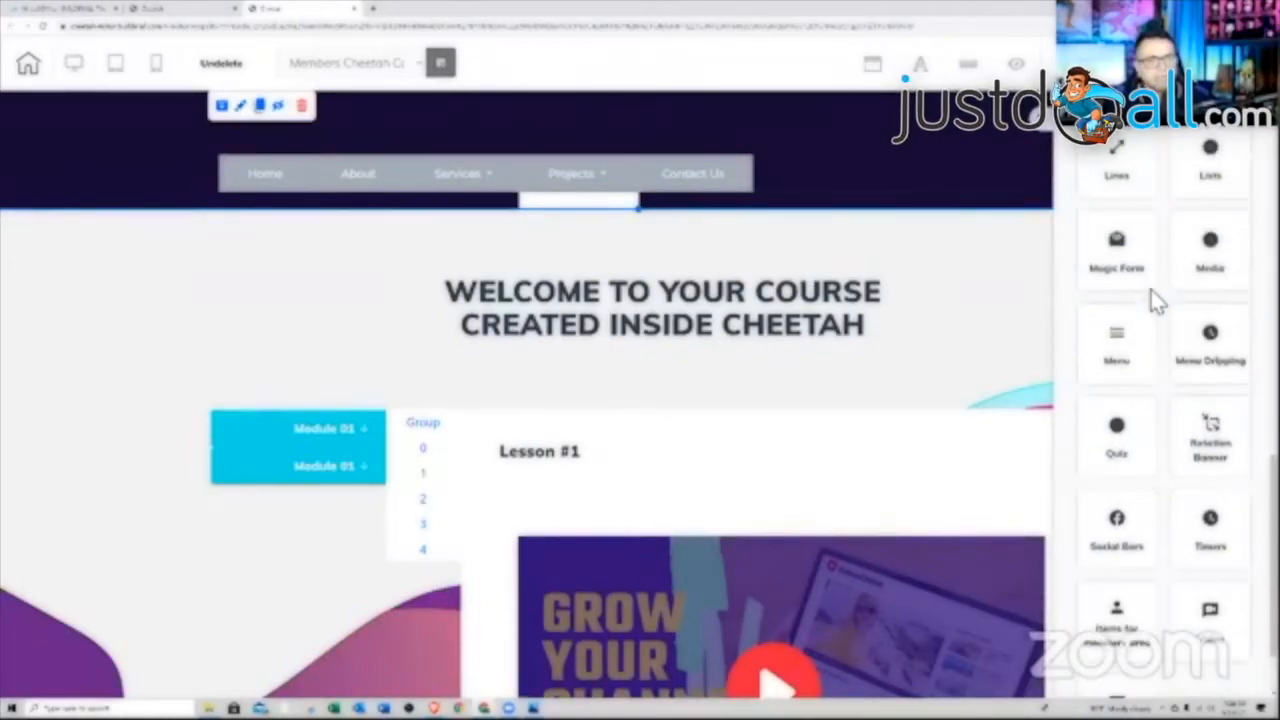
scroll(1151, 292, up, 1)
scroll(1151, 292, down, 3)
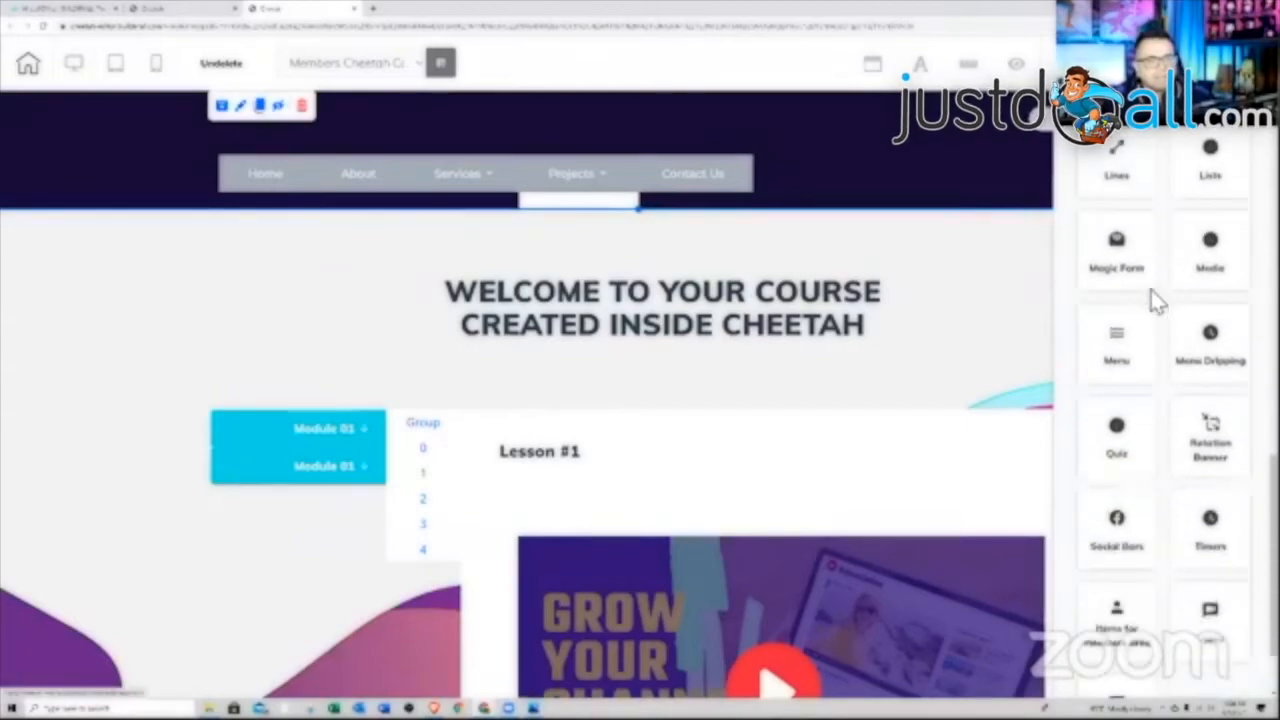
click(185, 9)
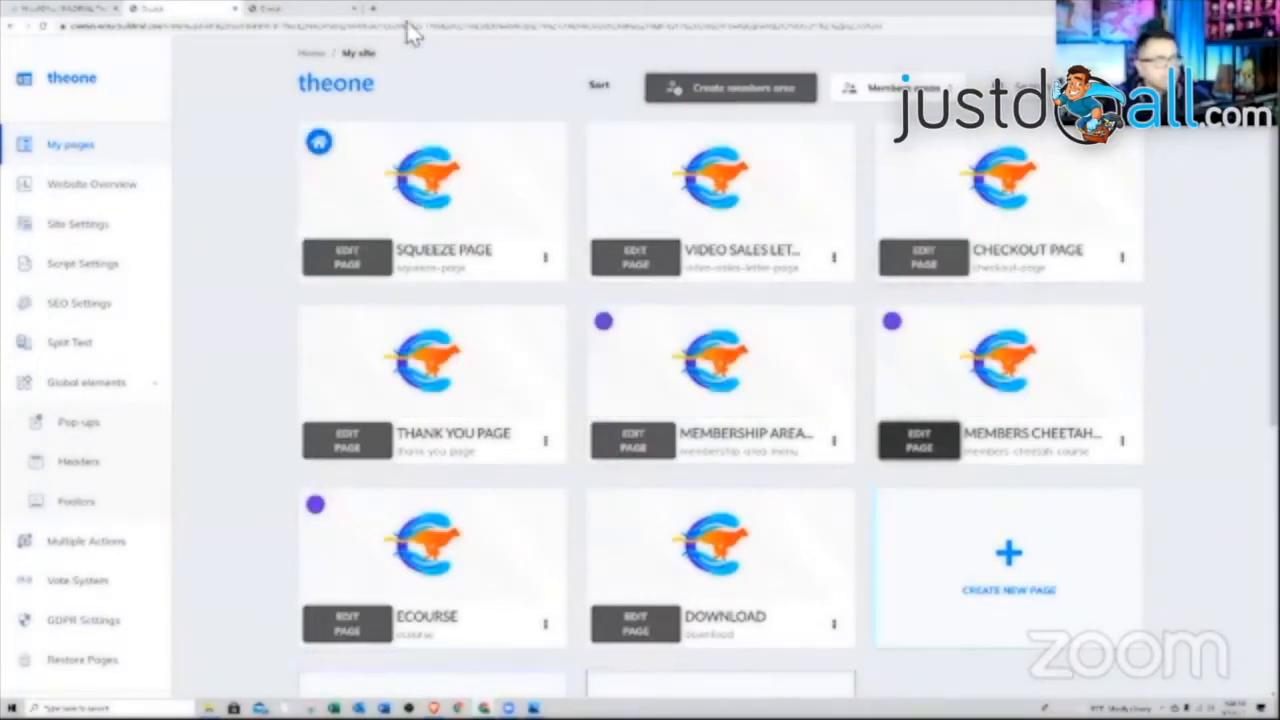
Back in the editor, drag the Login/Register buttons from Items for members area into the header beside the menu
click(310, 12)
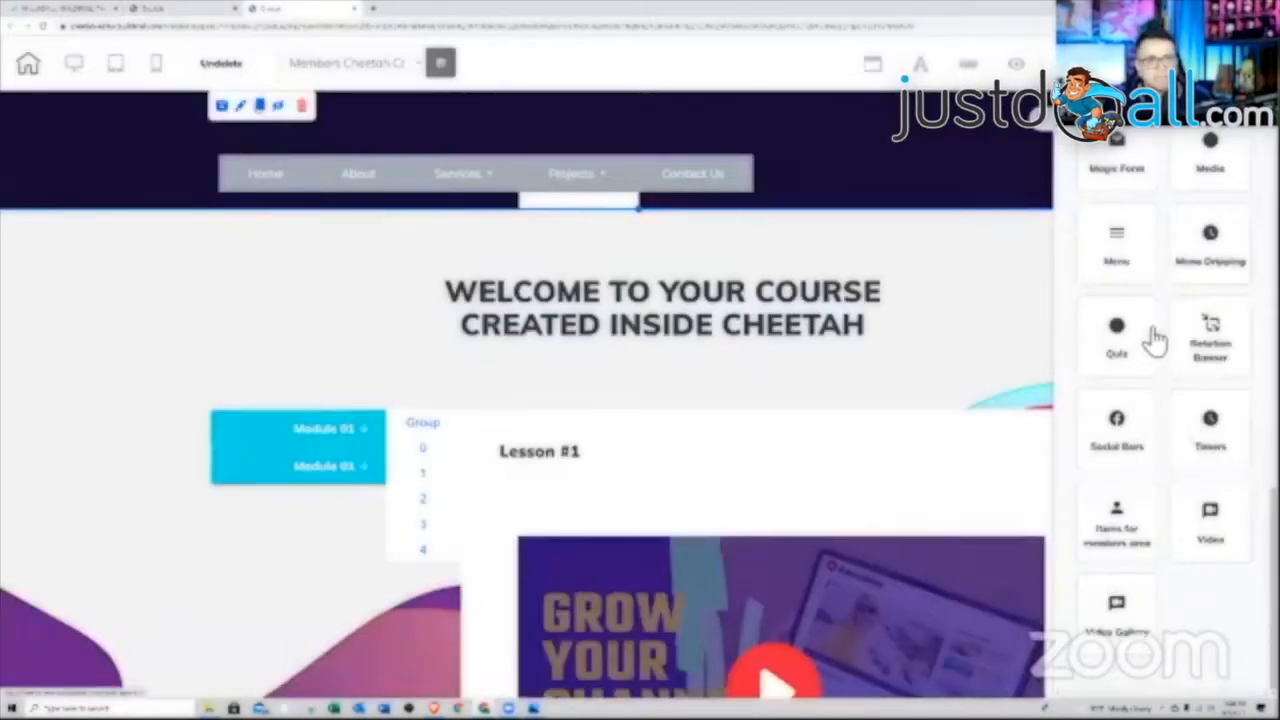
click(1117, 535)
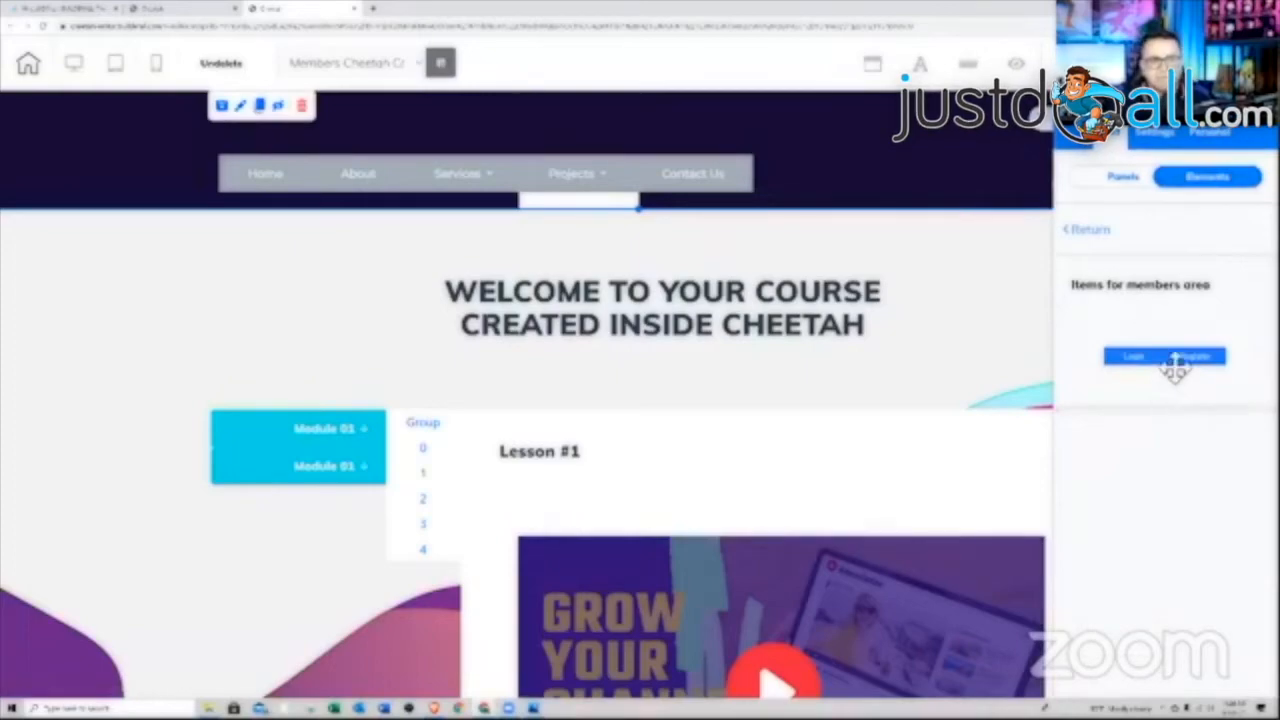
drag(1185, 368, 951, 182)
click(966, 177)
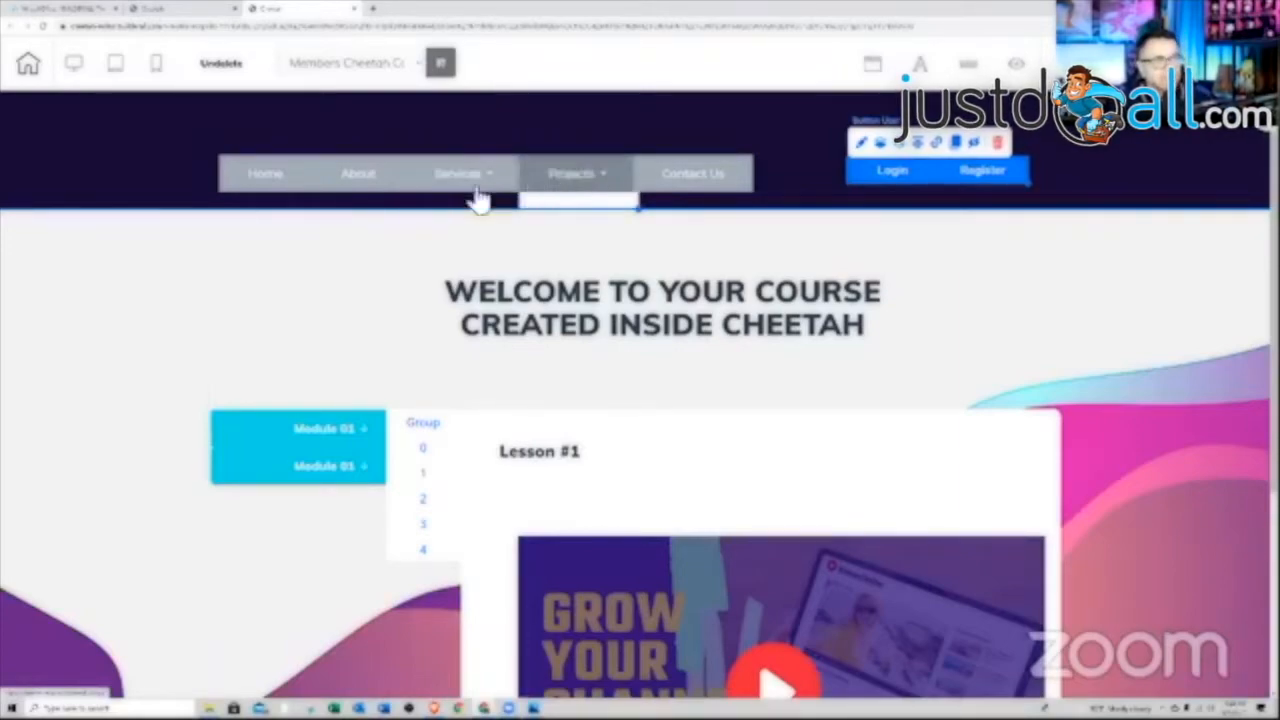
Remove the Contact Us and Projects items from the top menu
click(335, 177)
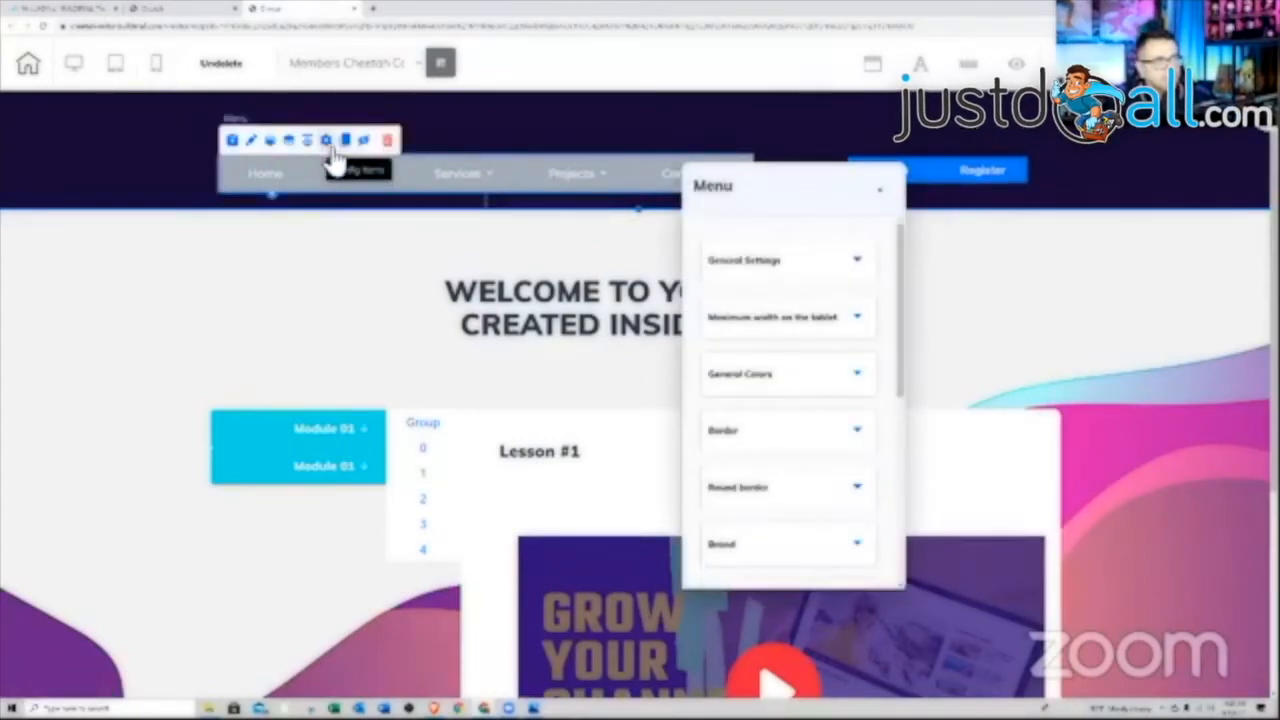
click(330, 150)
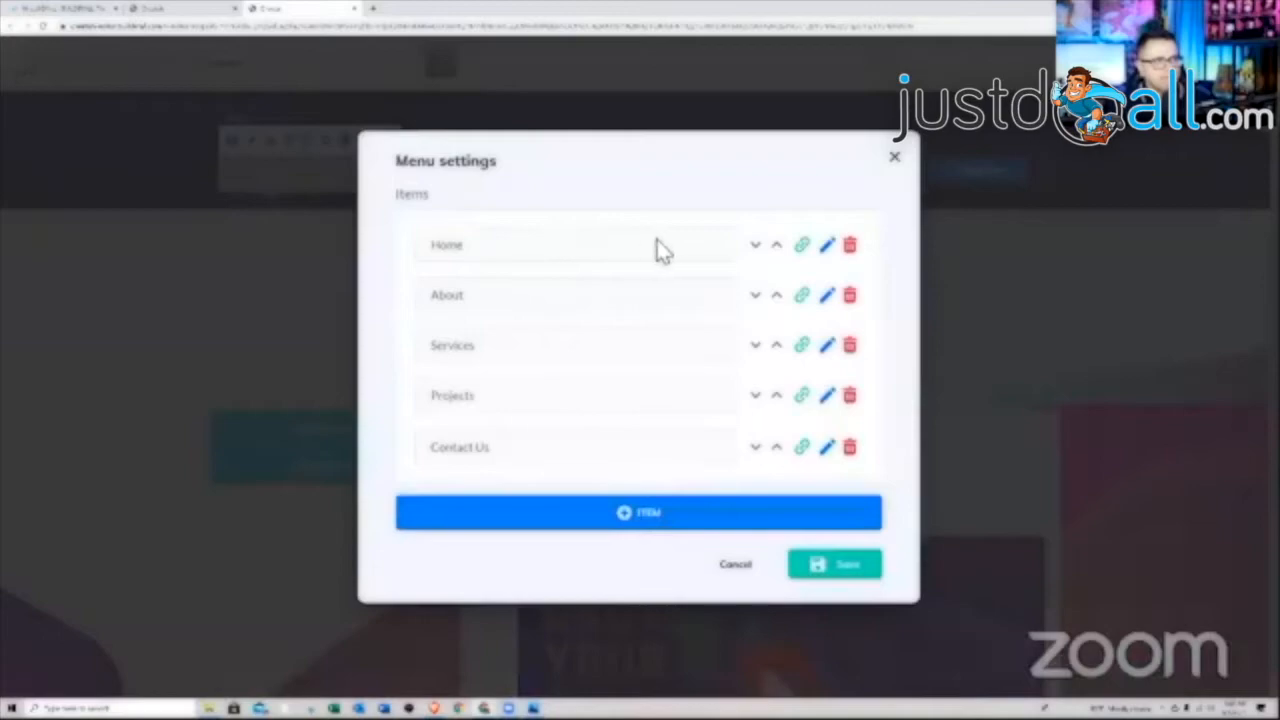
click(850, 447)
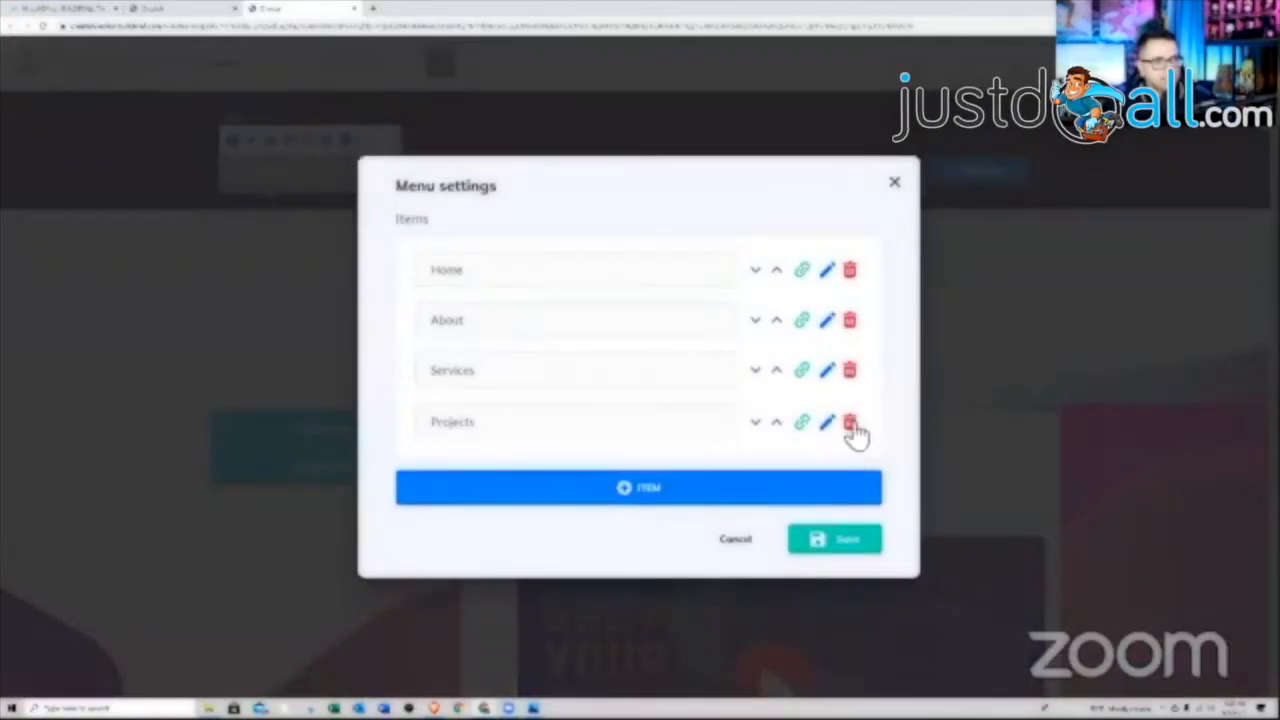
click(850, 424)
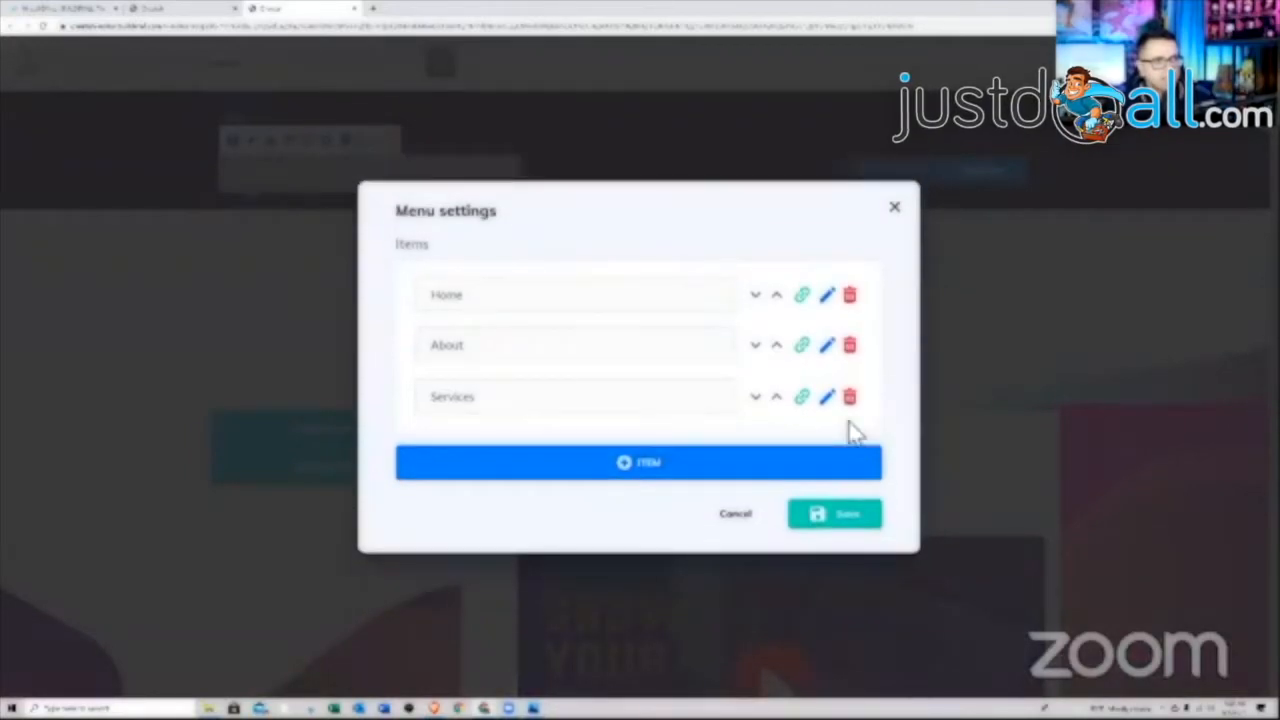
Rename Home to Members Area and set its page link
click(827, 296)
click(480, 312)
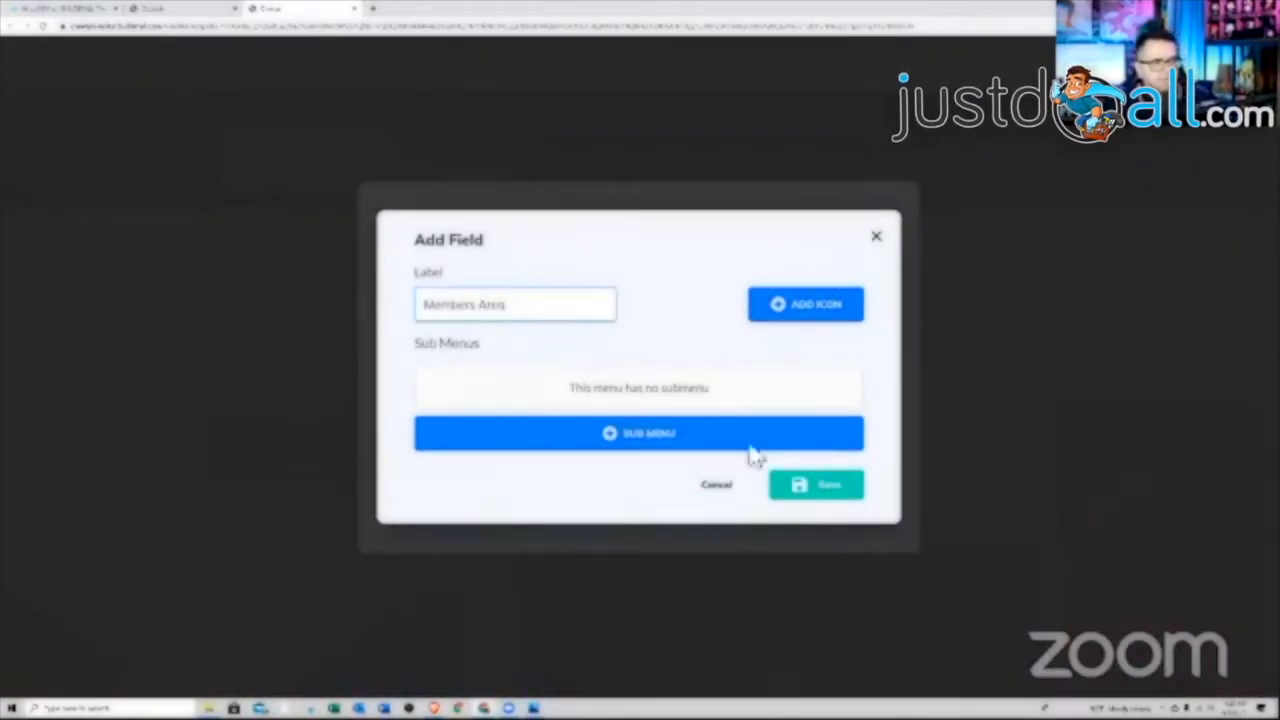
click(827, 497)
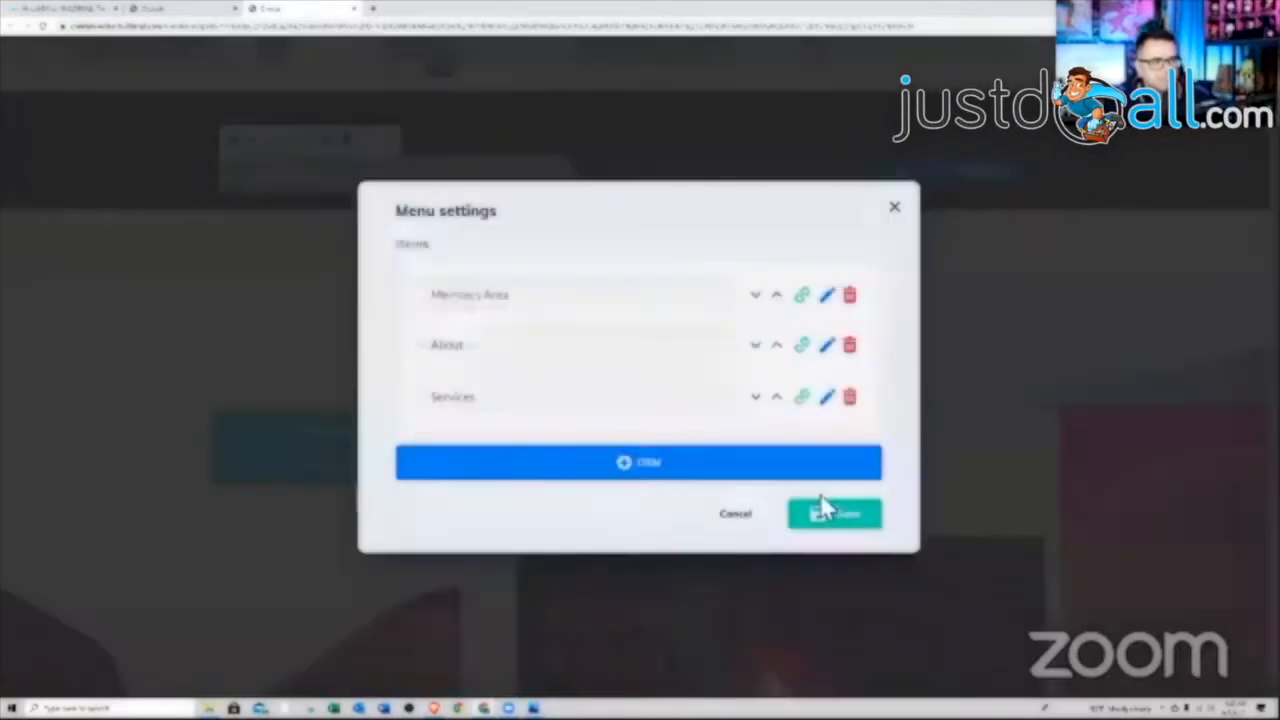
click(804, 297)
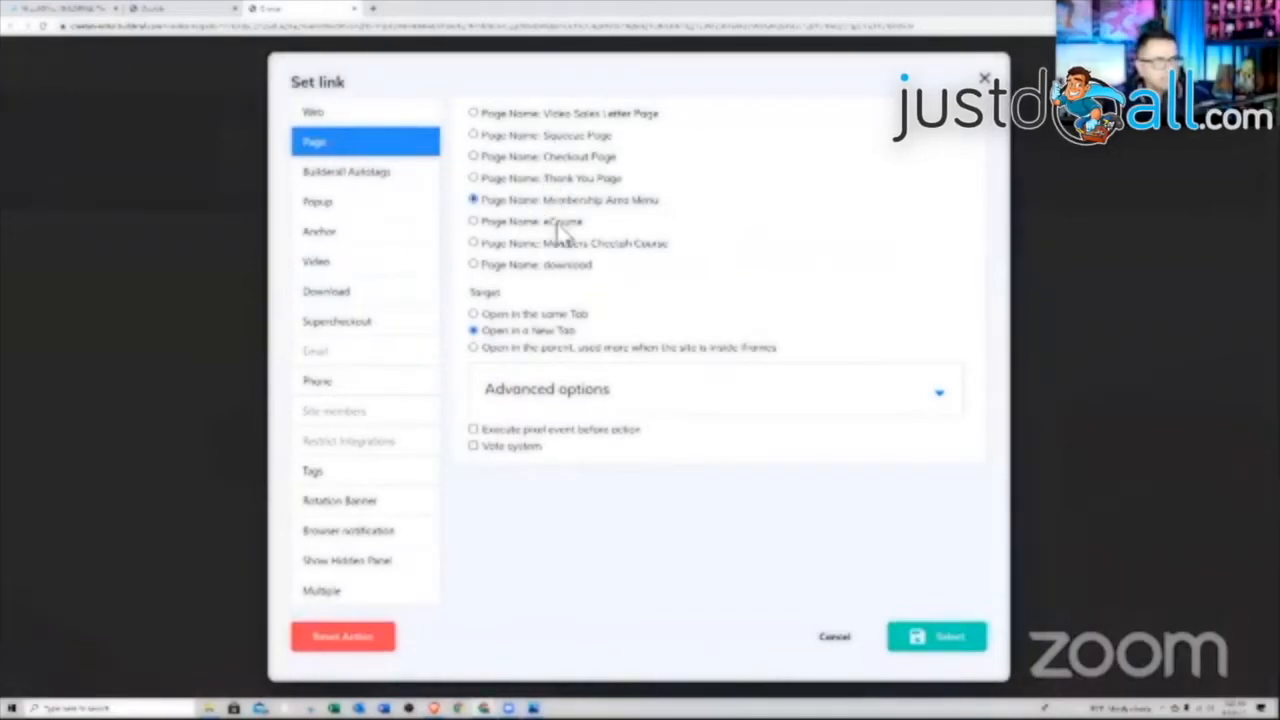
click(915, 645)
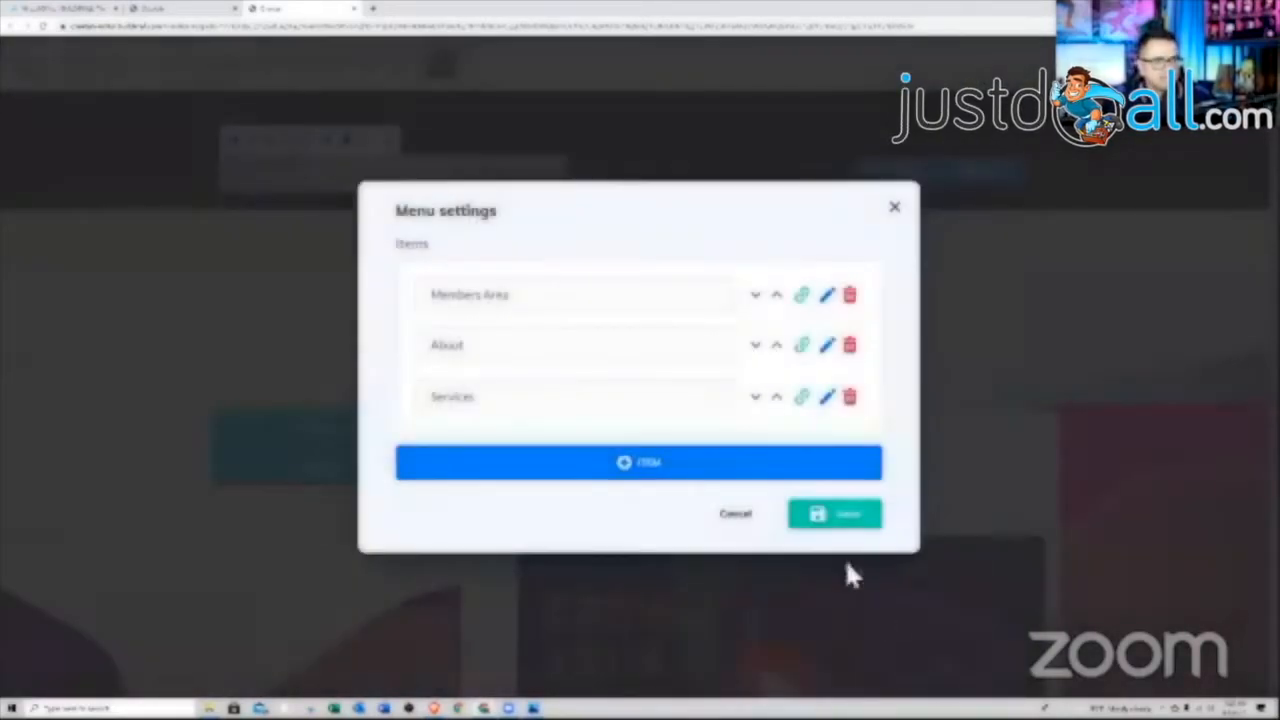
Rename About to Cheetah Course and link it to a site page
click(827, 346)
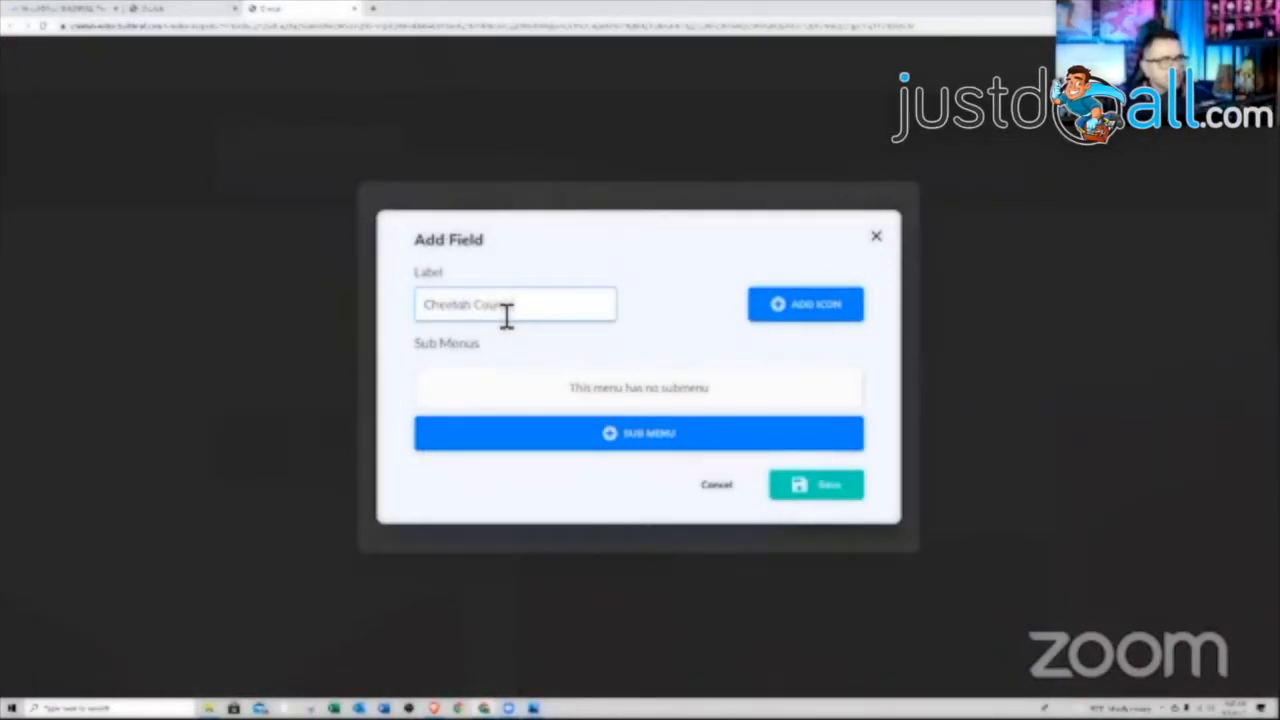
click(810, 487)
click(804, 346)
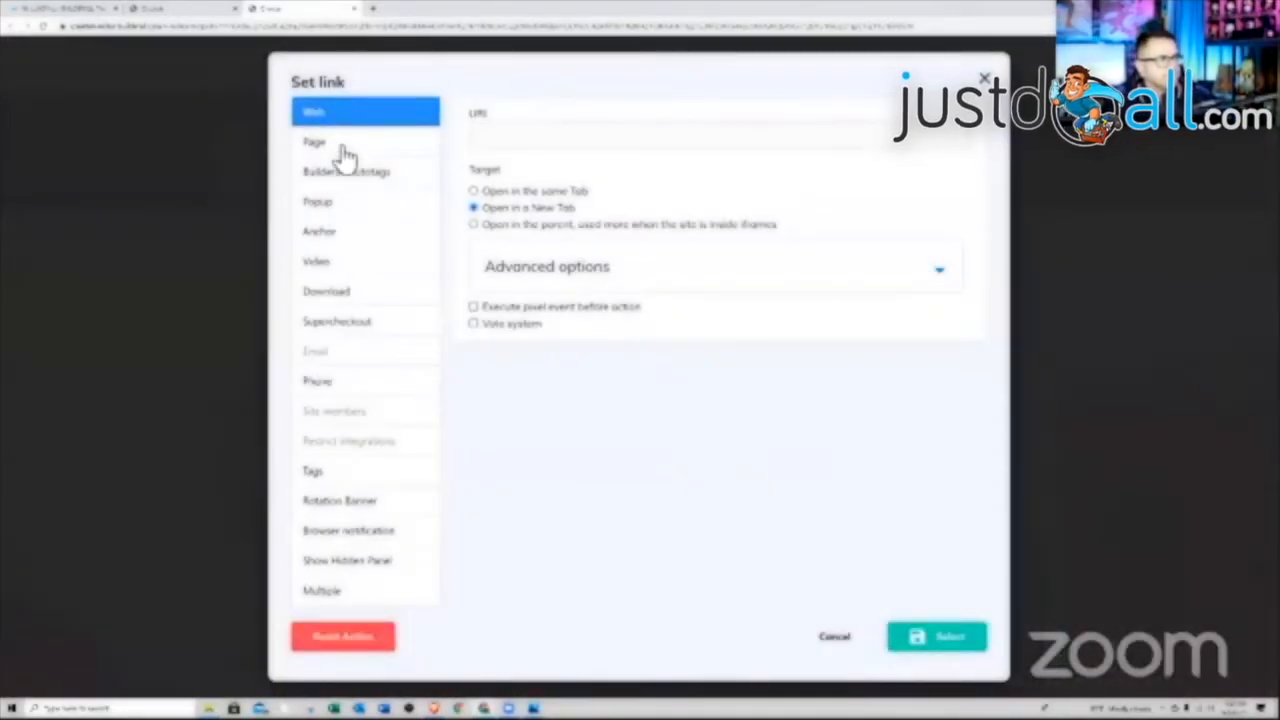
click(360, 145)
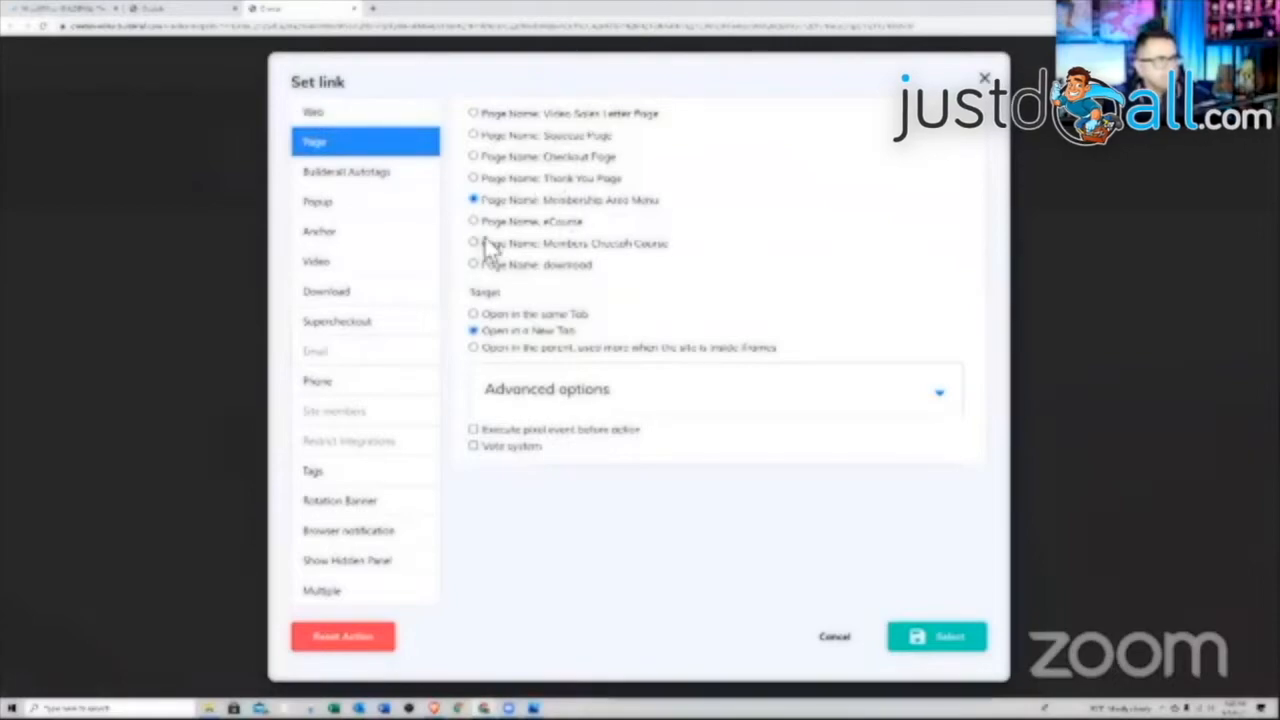
click(945, 640)
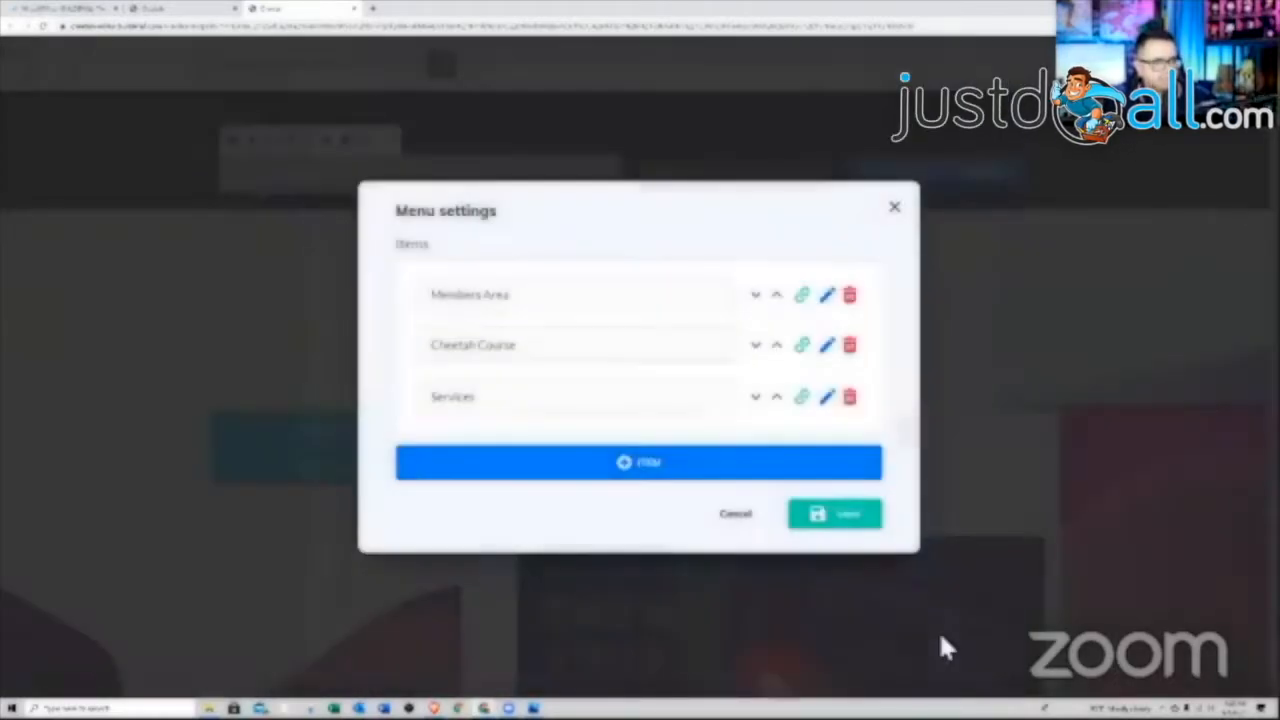
Link the Services menu item to the eCourse page
click(827, 399)
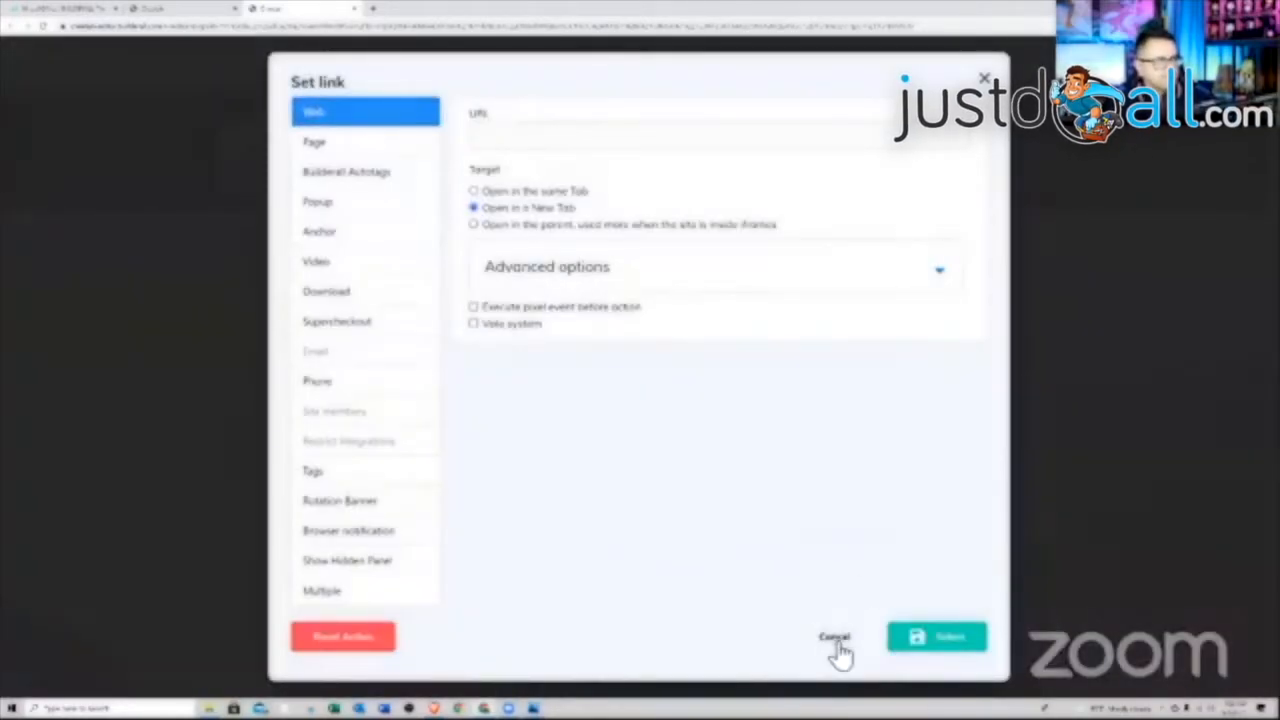
click(346, 150)
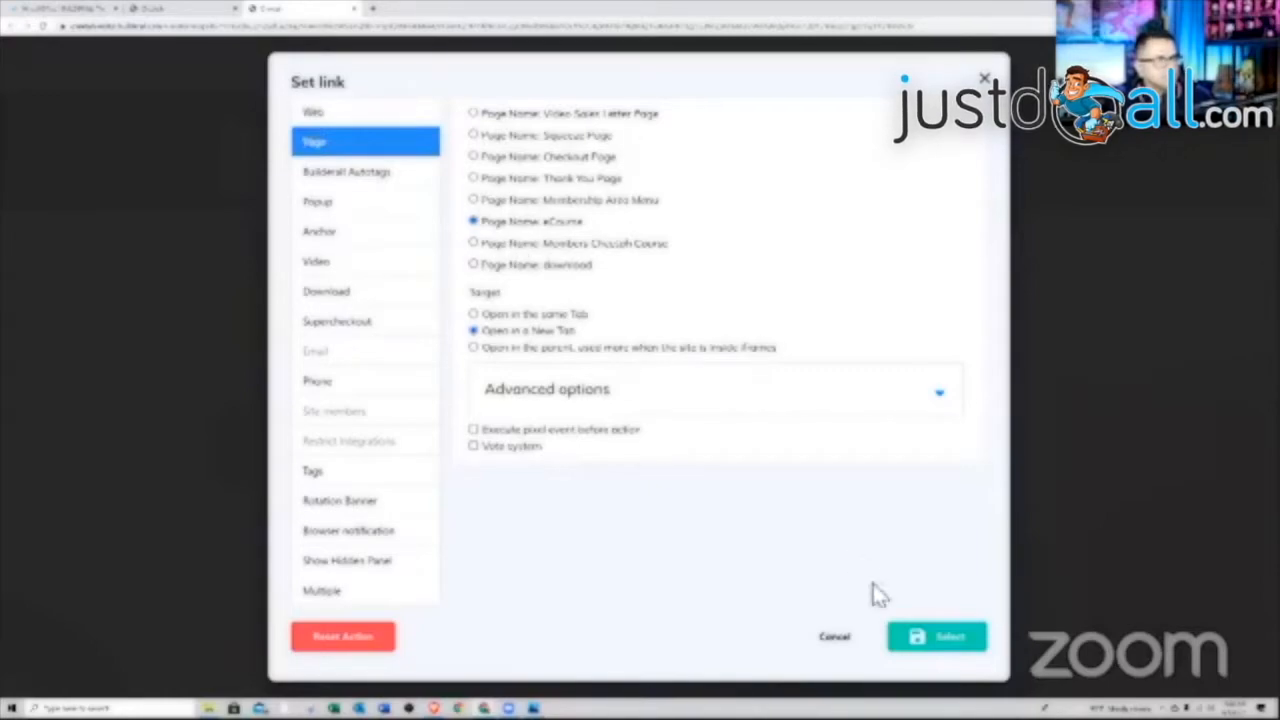
click(938, 640)
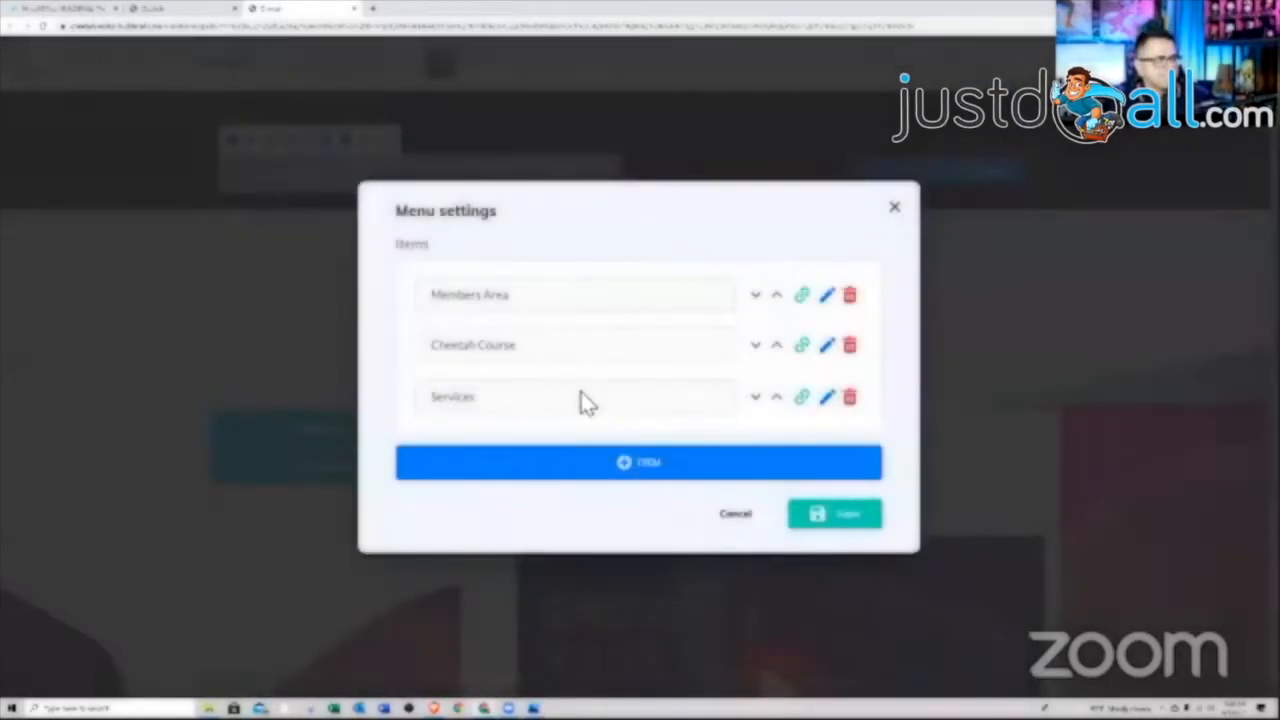
Delete both submenus from the eCourse item and save the menu settings
click(826, 398)
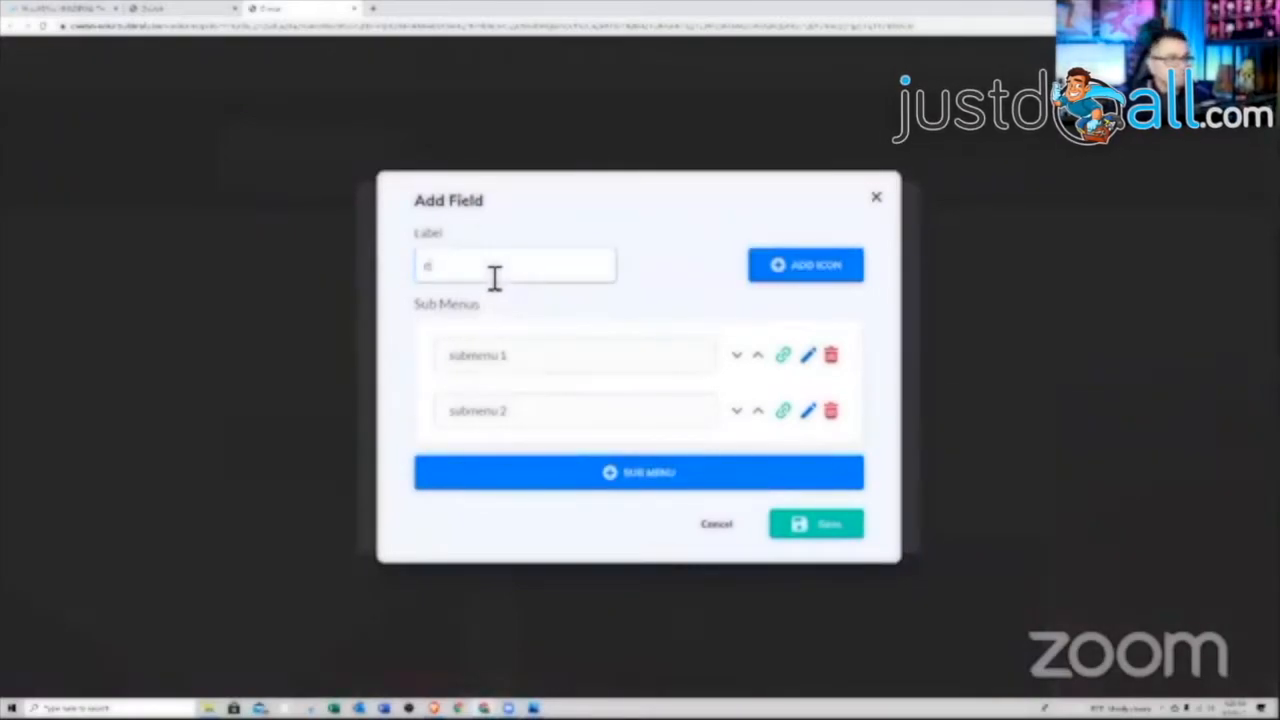
click(831, 412)
click(836, 381)
click(833, 487)
click(823, 516)
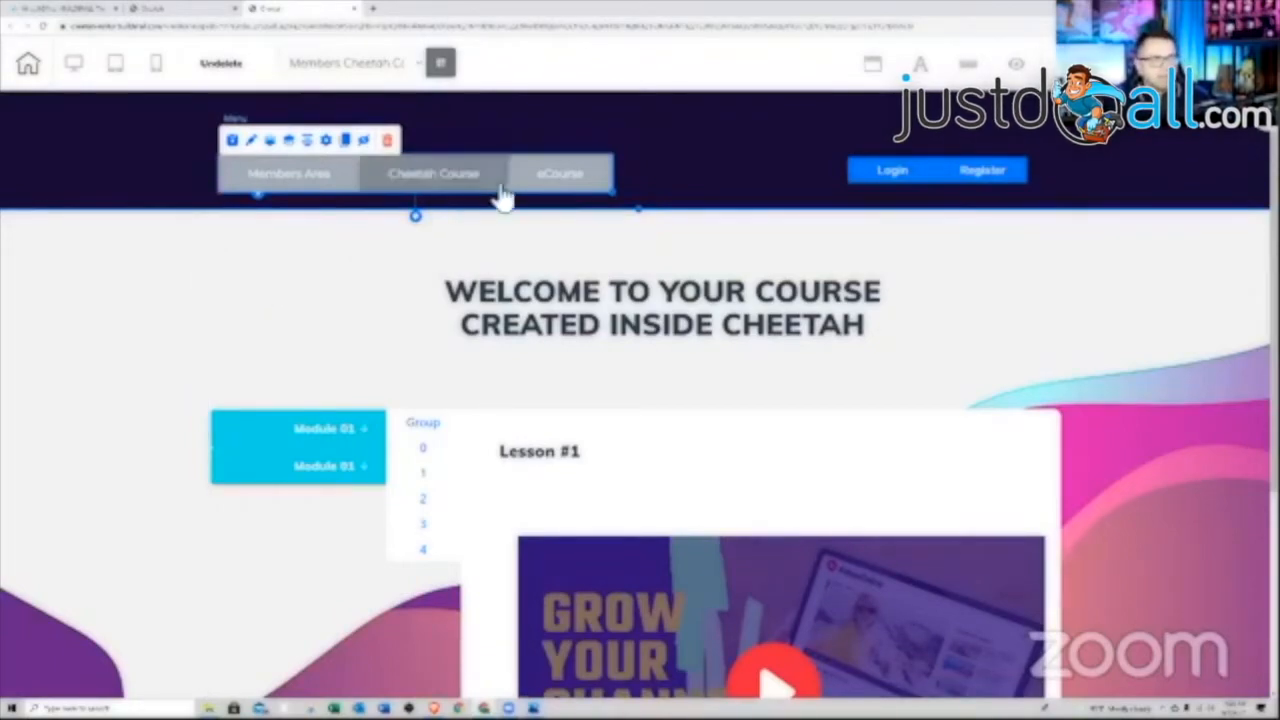
Set the Login button's redirects: Register to Thank You Page, Login and Logout to Membership Area Menu
click(930, 183)
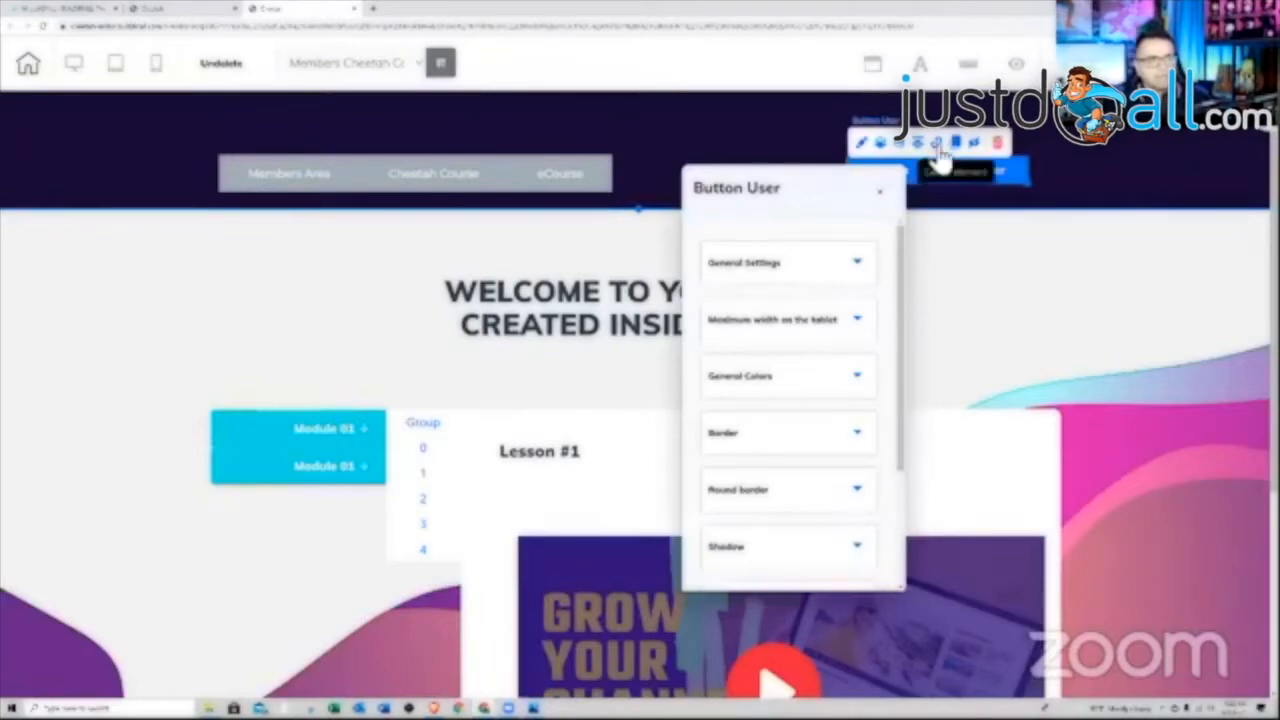
click(934, 143)
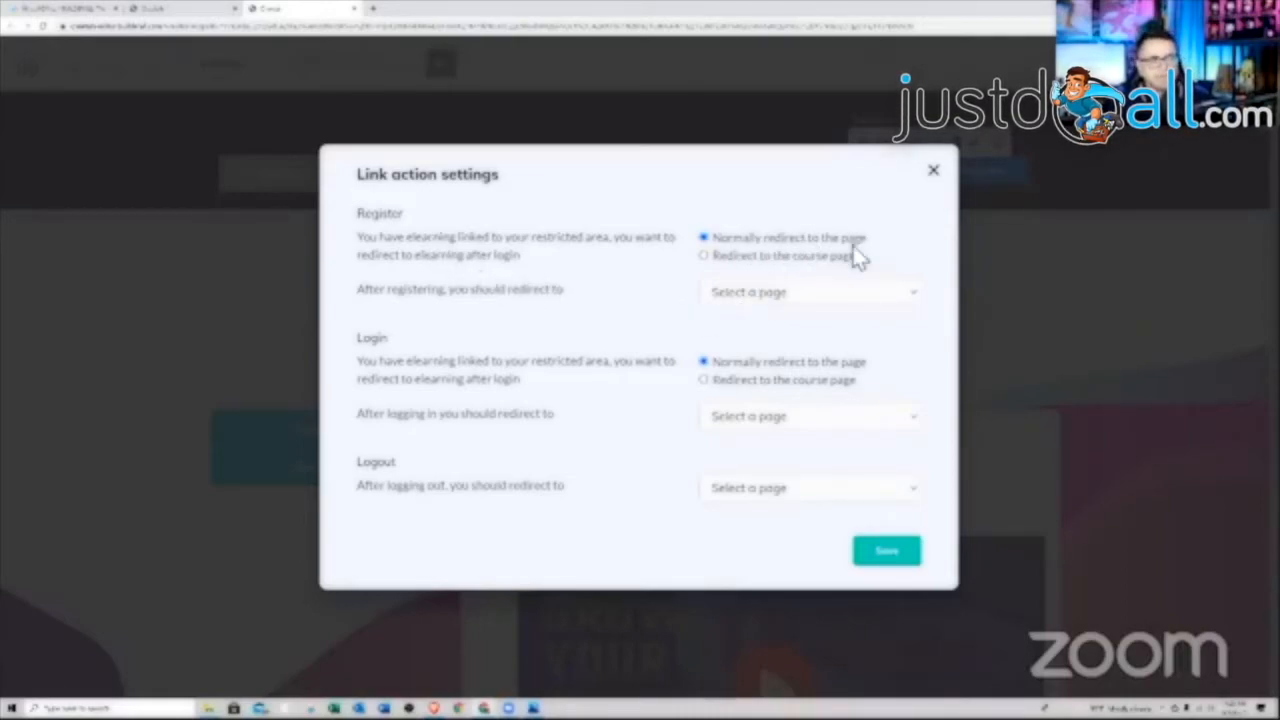
click(852, 293)
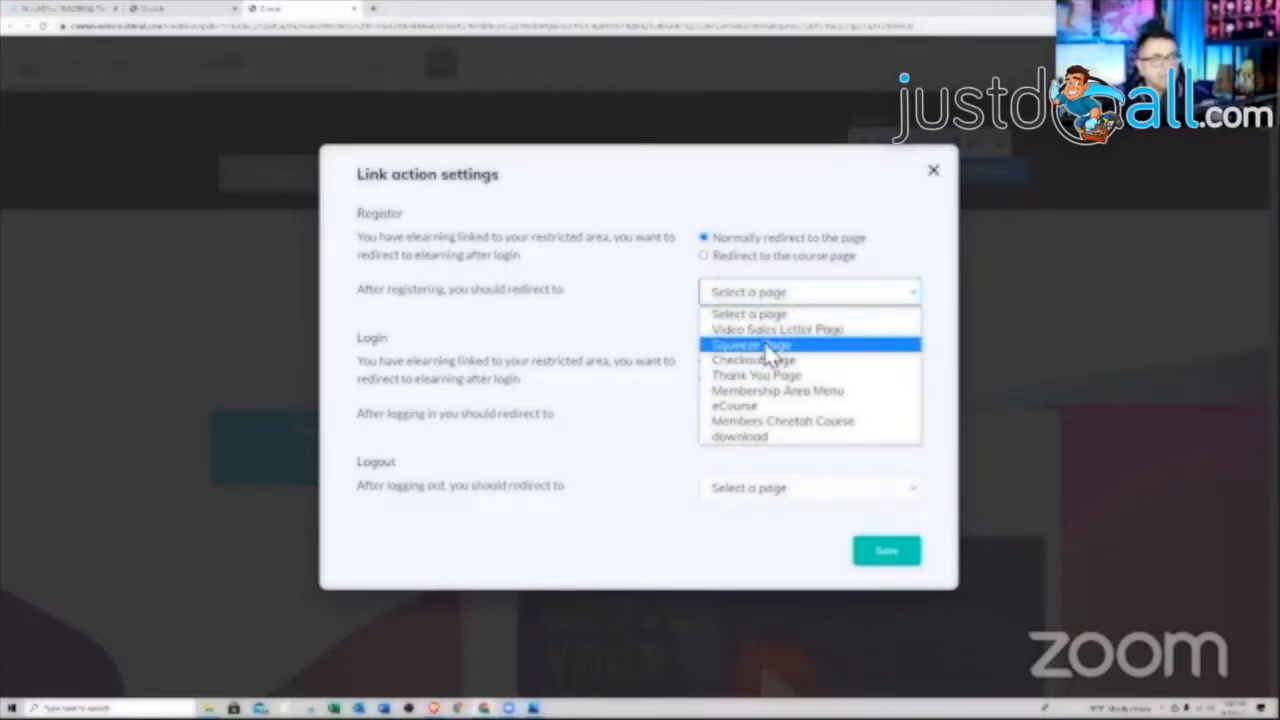
click(762, 377)
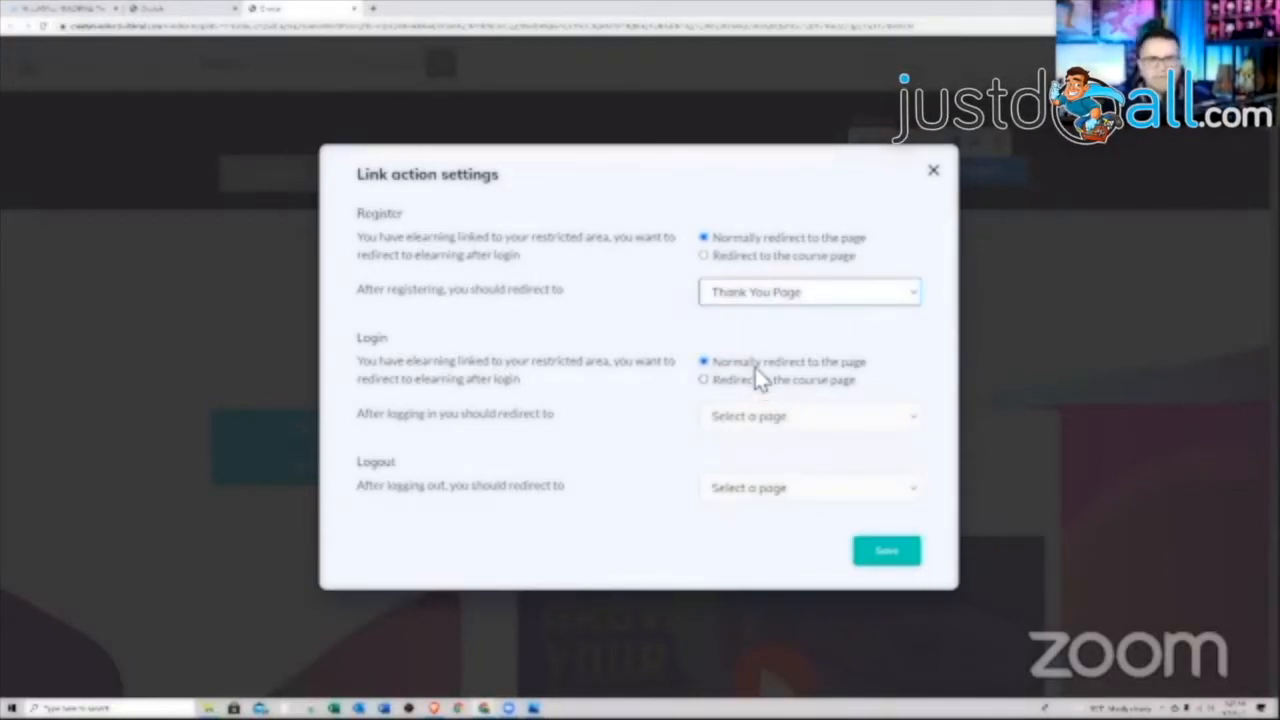
click(864, 422)
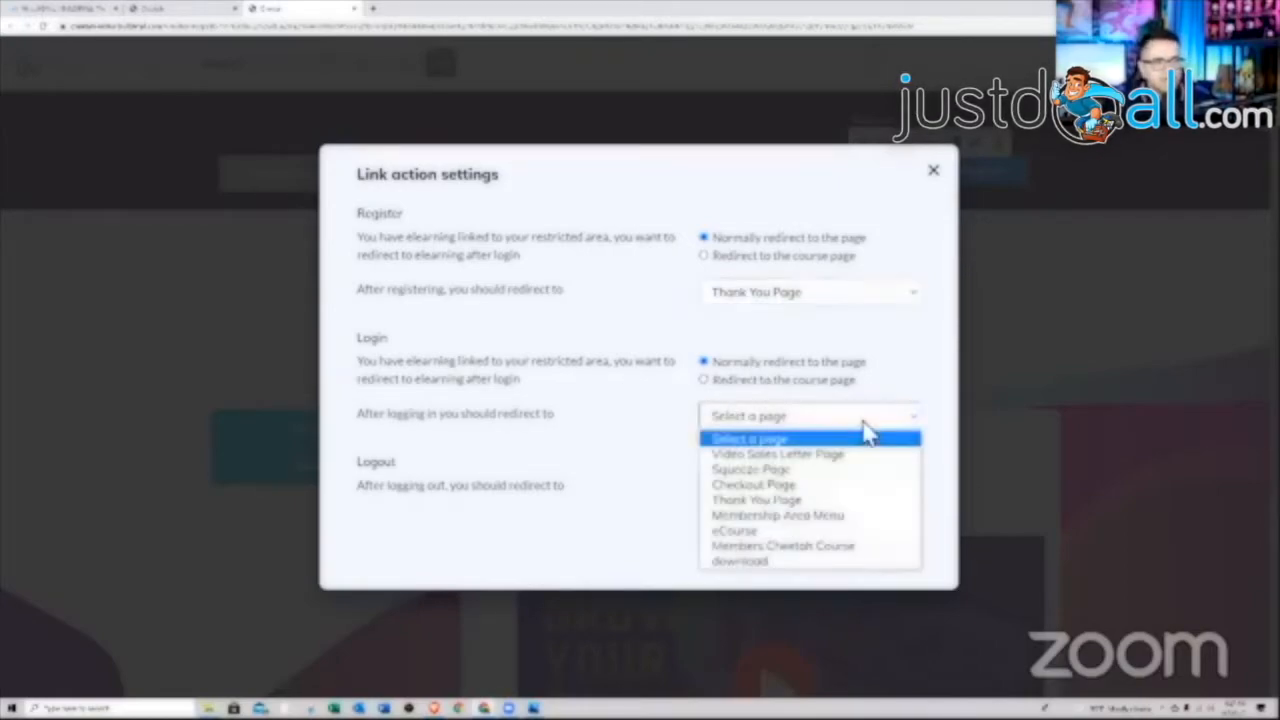
click(787, 516)
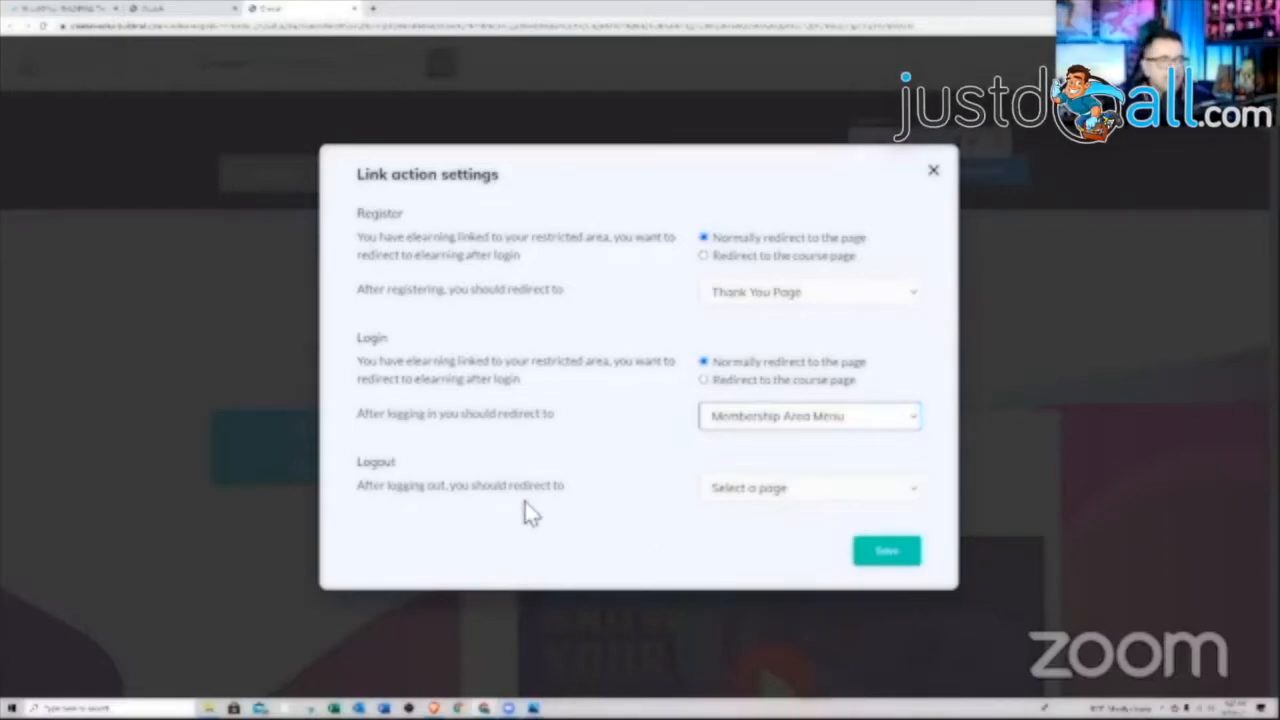
click(801, 496)
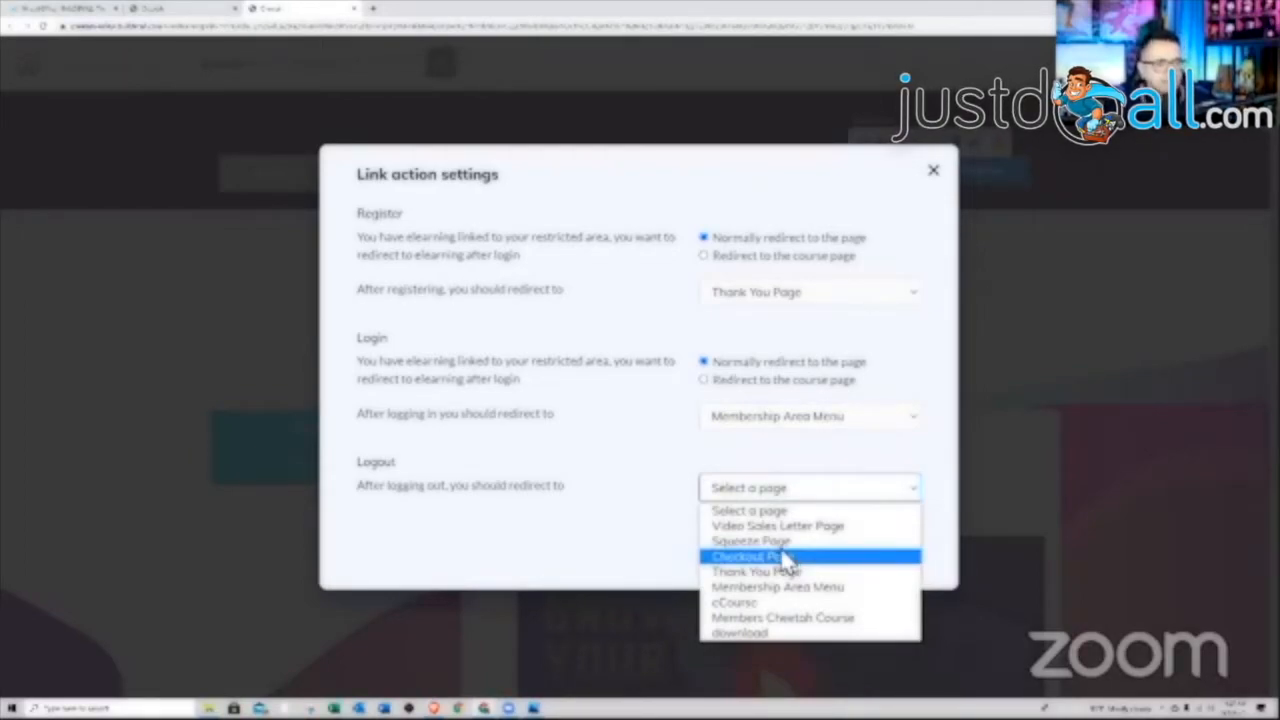
click(766, 588)
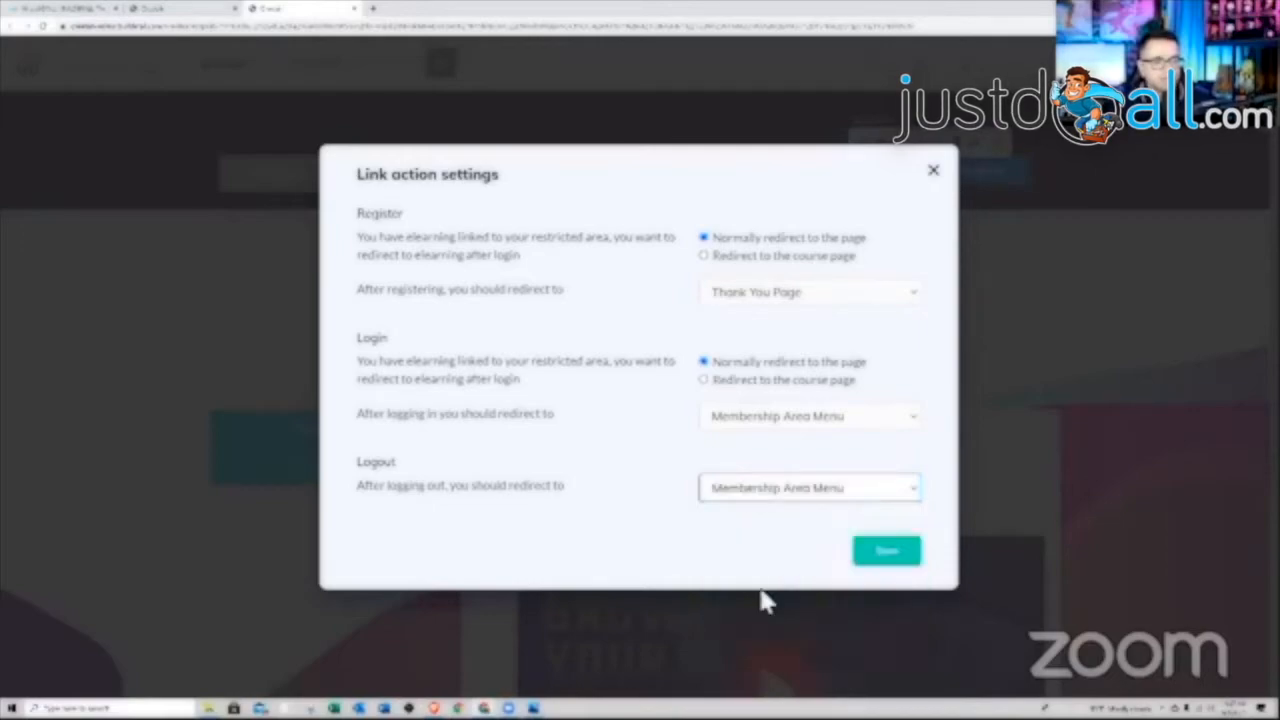
click(893, 555)
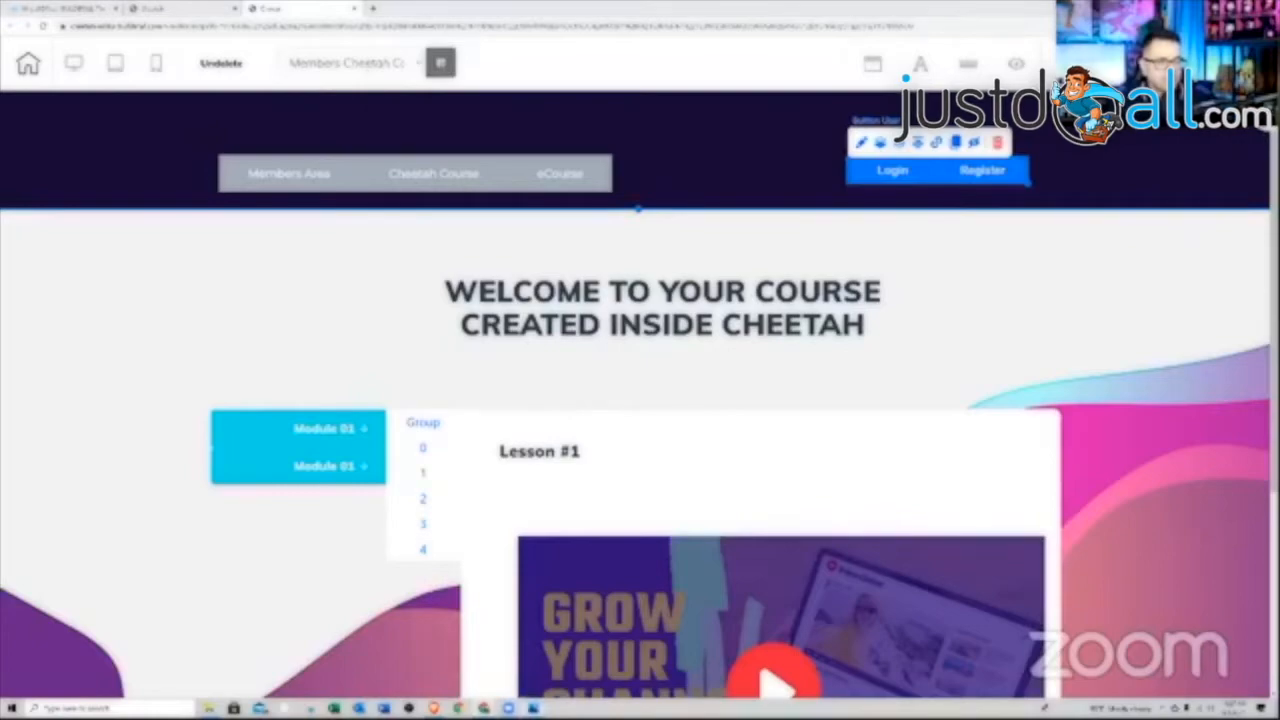
Check the member-pages funnel diagram, then nudge the Login/Register buttons slightly left and down
click(533, 708)
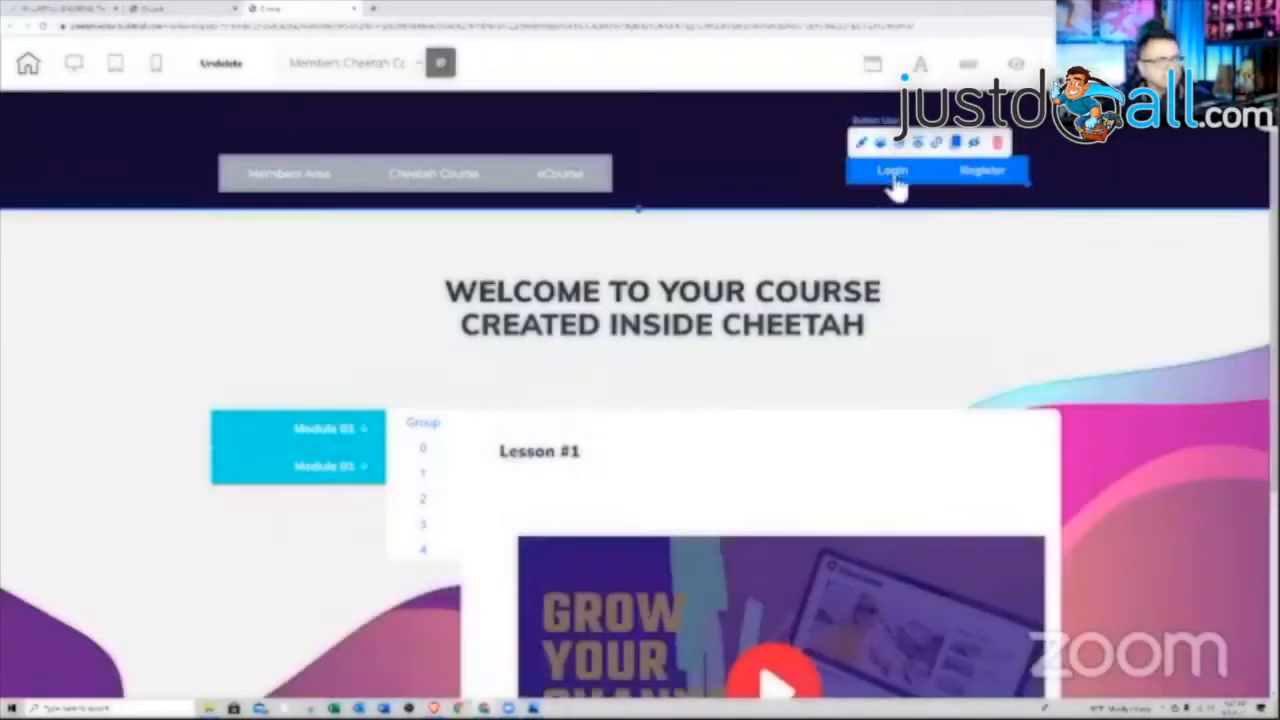
drag(944, 171, 937, 180)
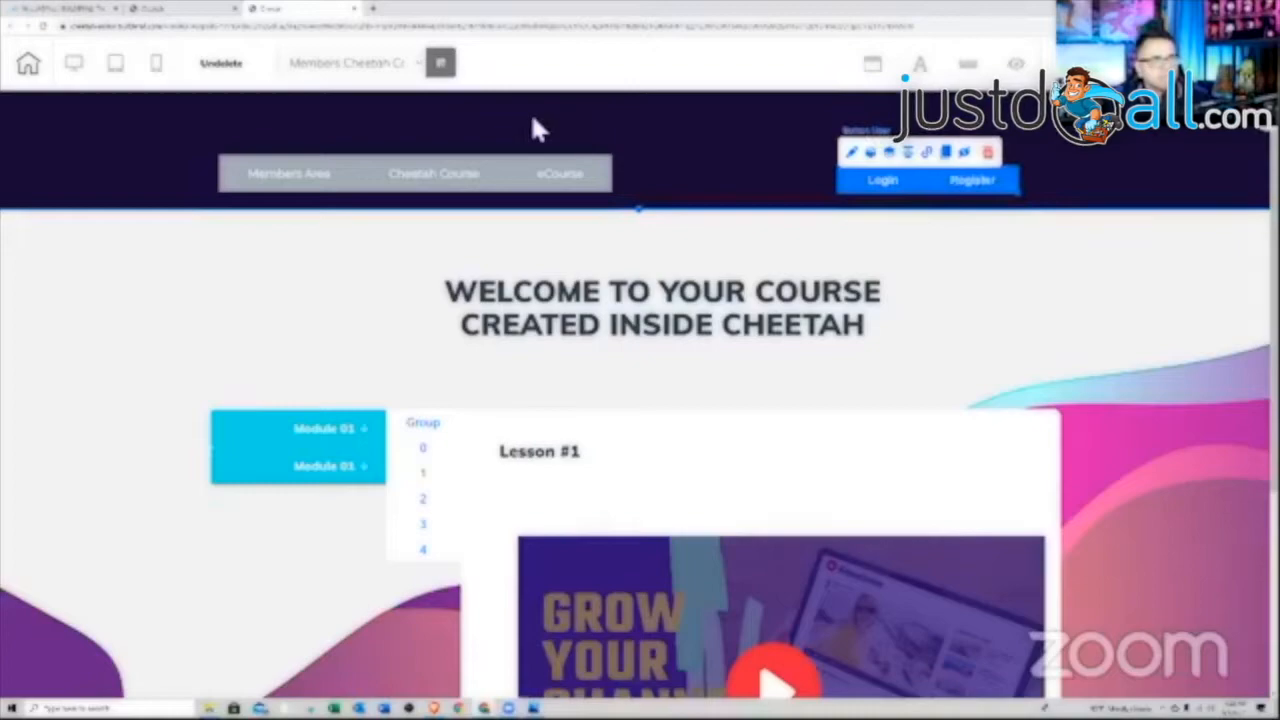
click(500, 116)
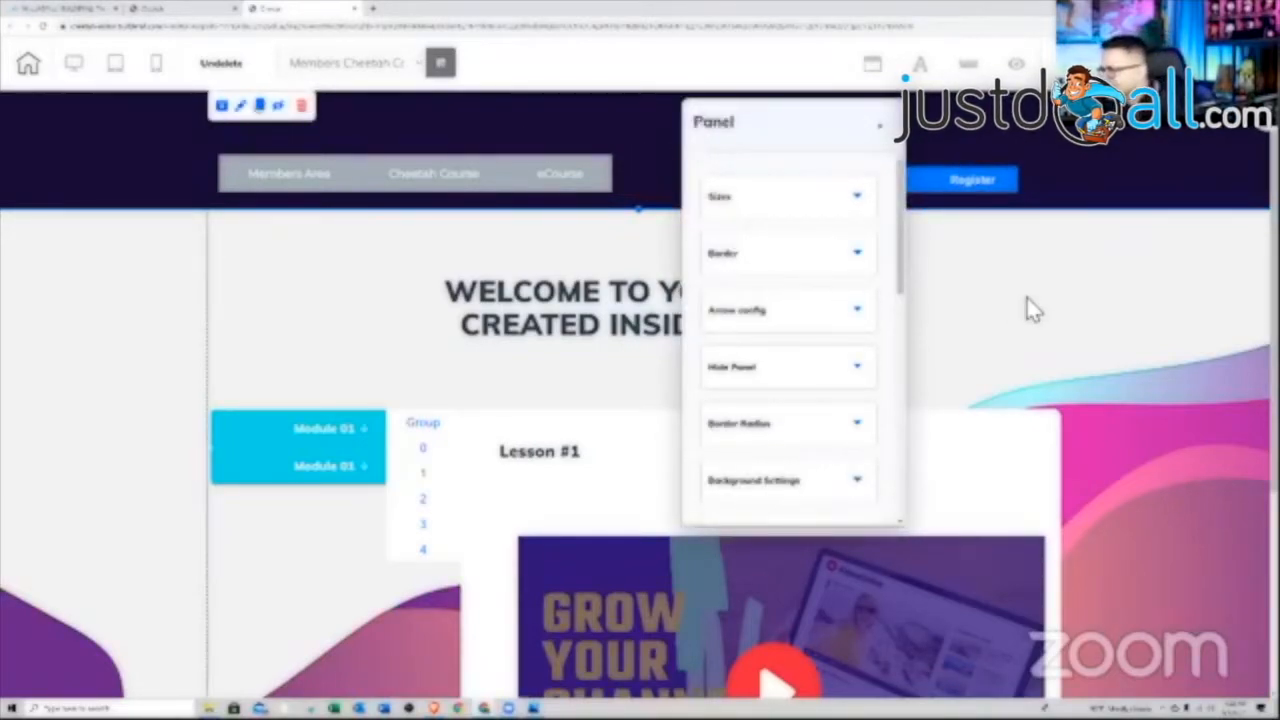
scroll(886, 309, down, 1)
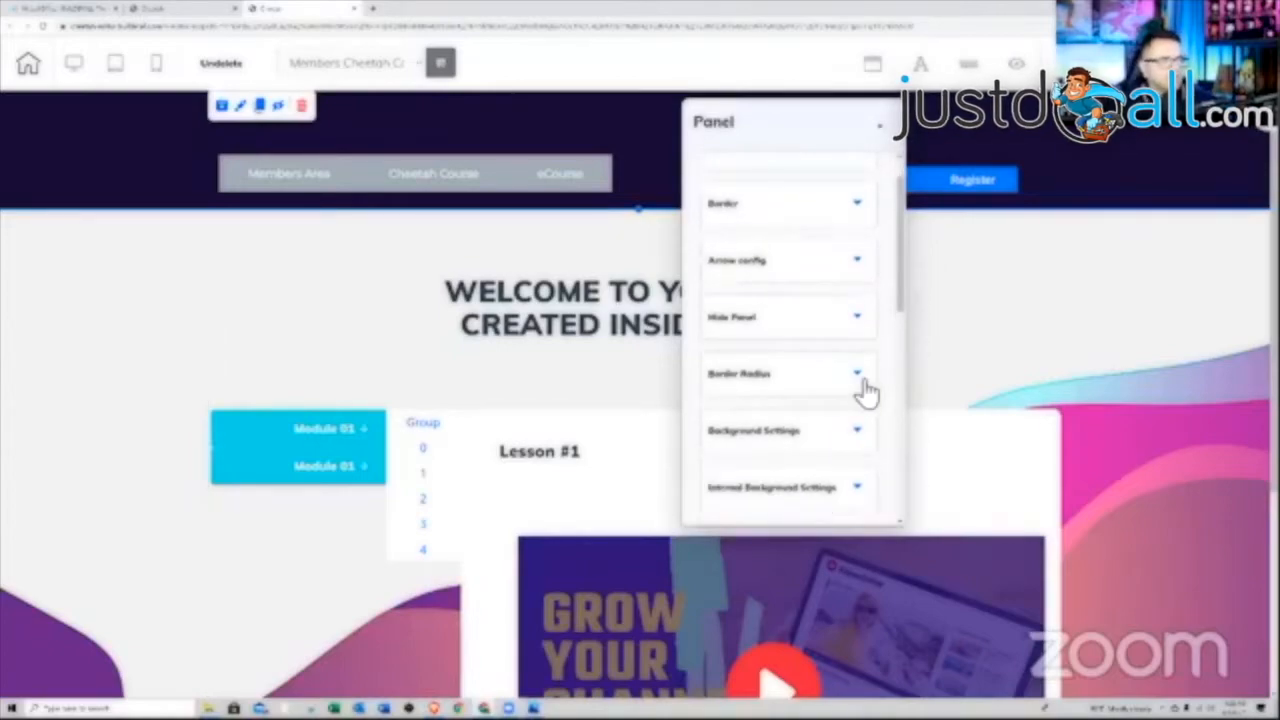
scroll(866, 390, up, 1)
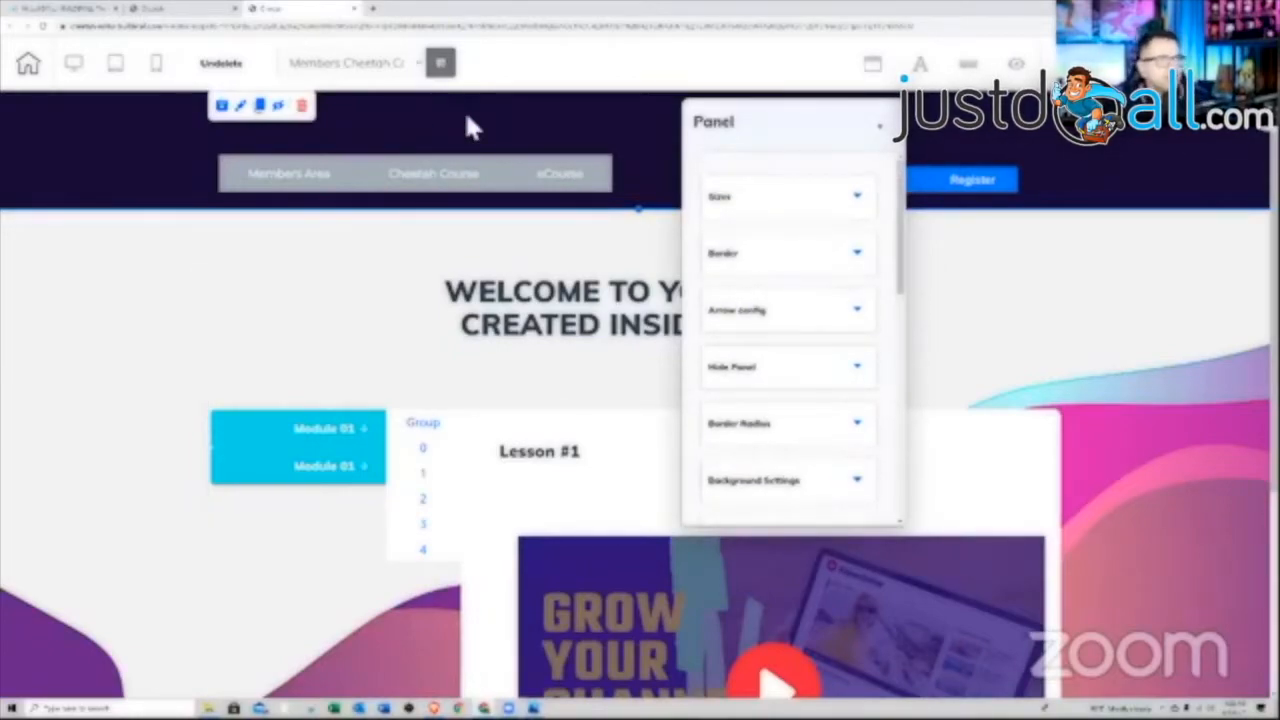
click(541, 135)
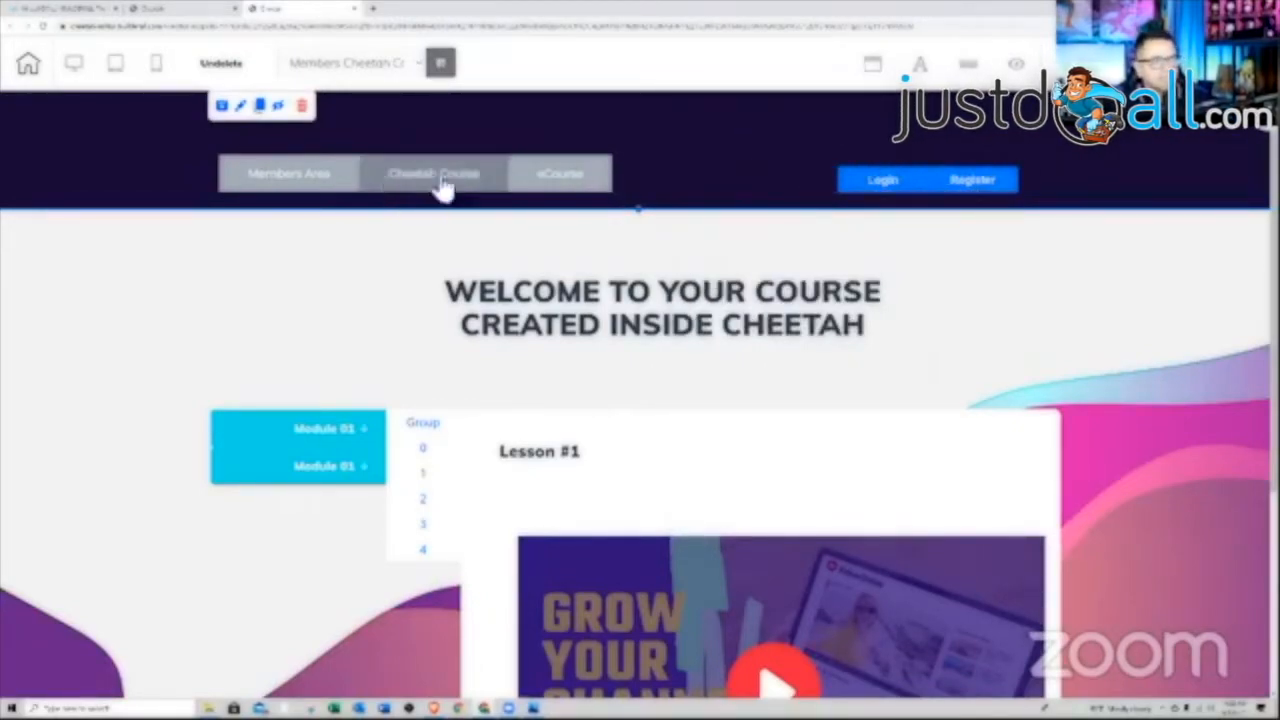
Store the navy header panel as a personal element with the description '09.01.2021 members'
click(222, 105)
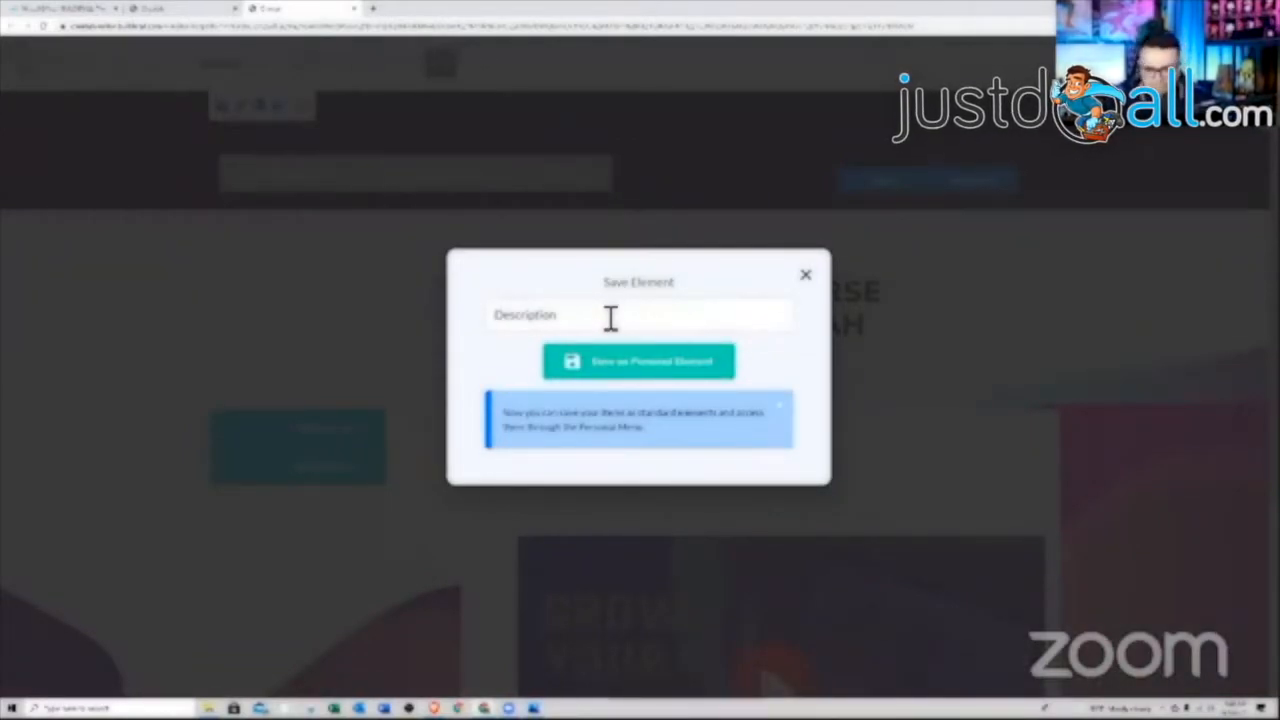
text(.01.2021)
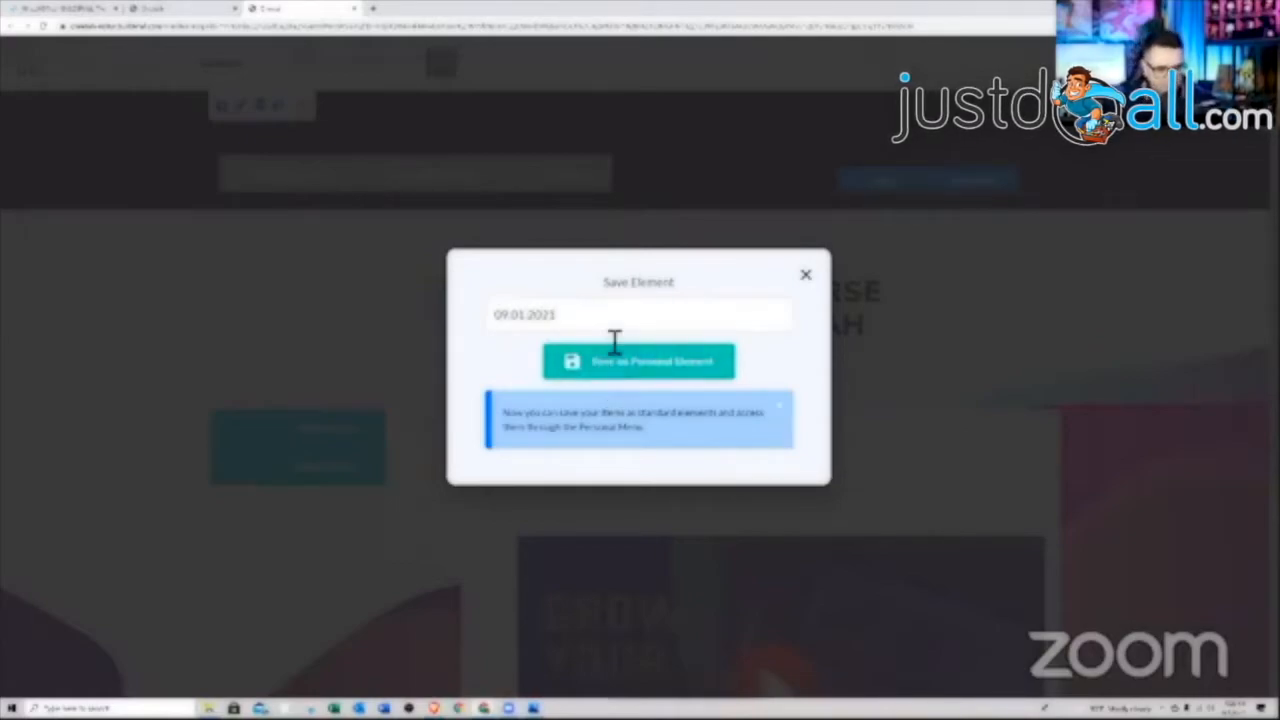
text( members)
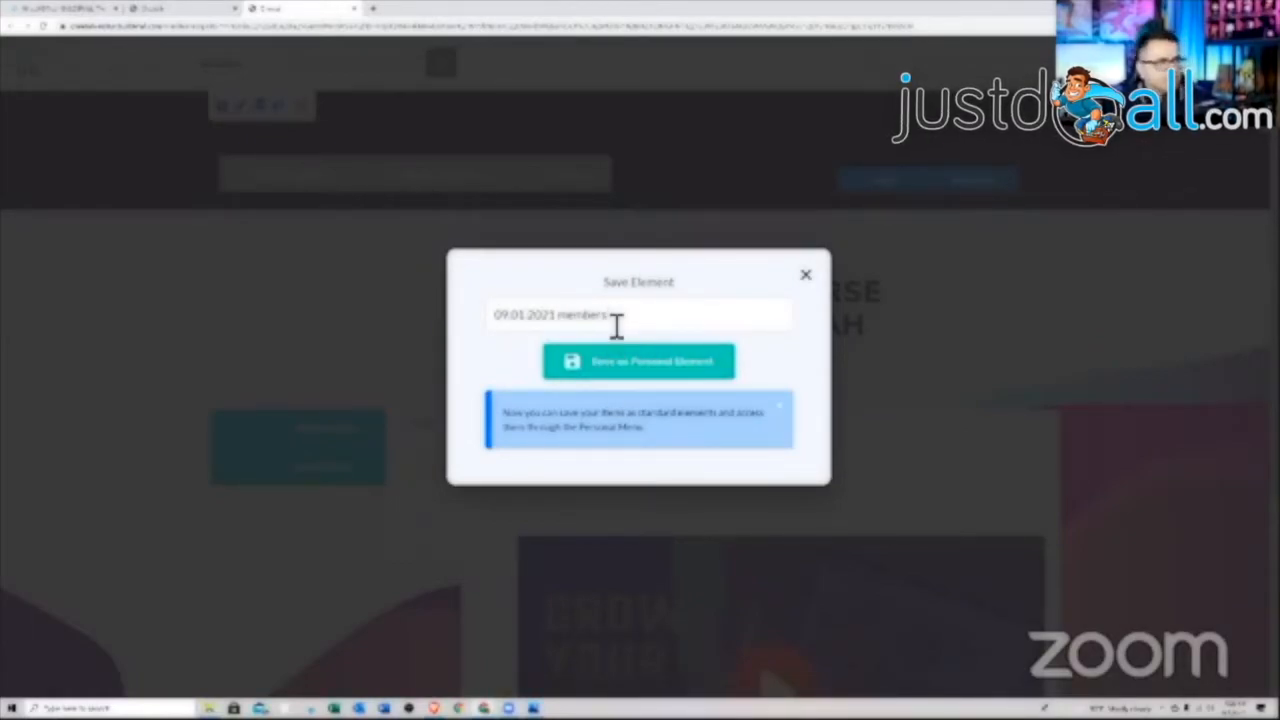
click(622, 366)
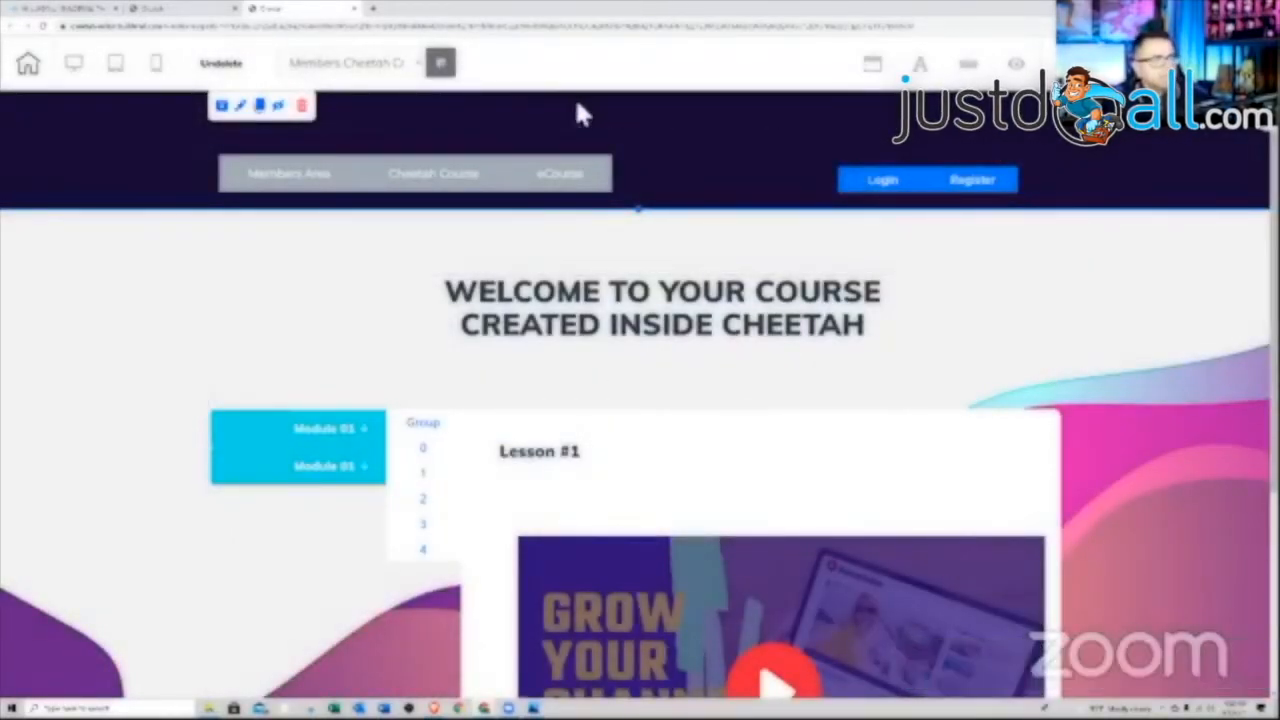
Switch to the eCourse page from the top-bar page list, bringing up the save-changes prompt
click(419, 66)
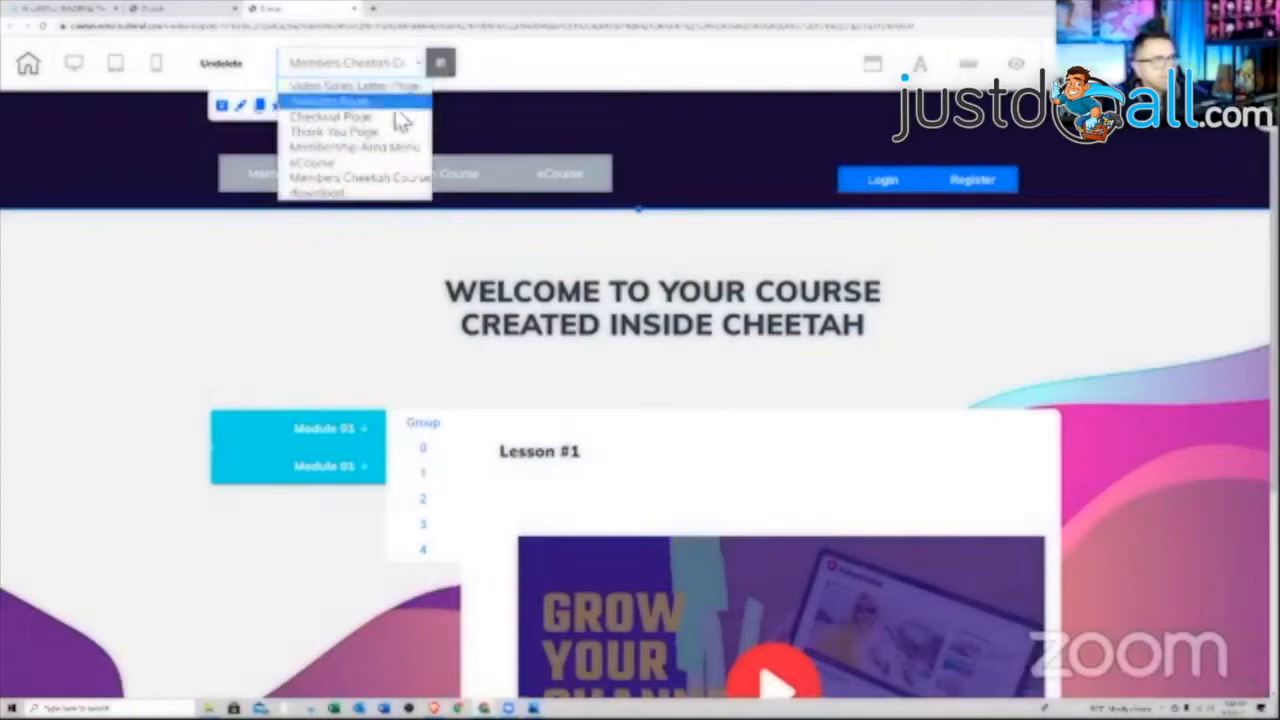
click(370, 176)
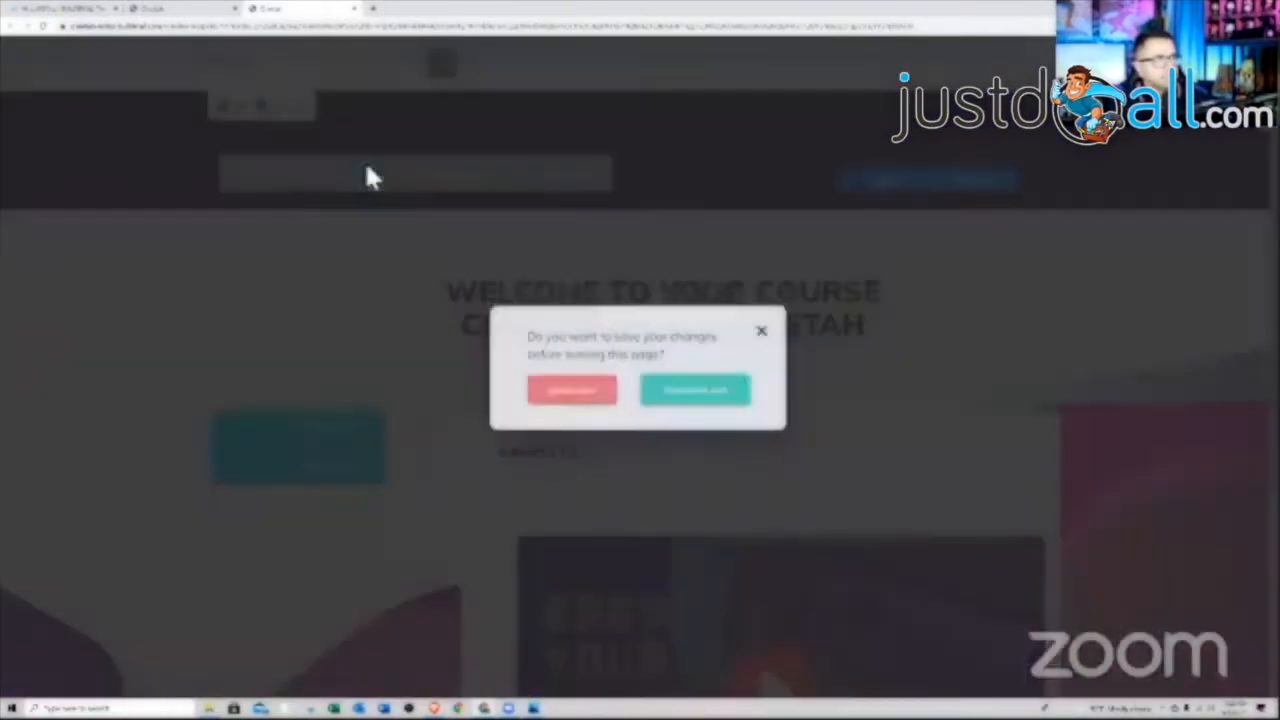
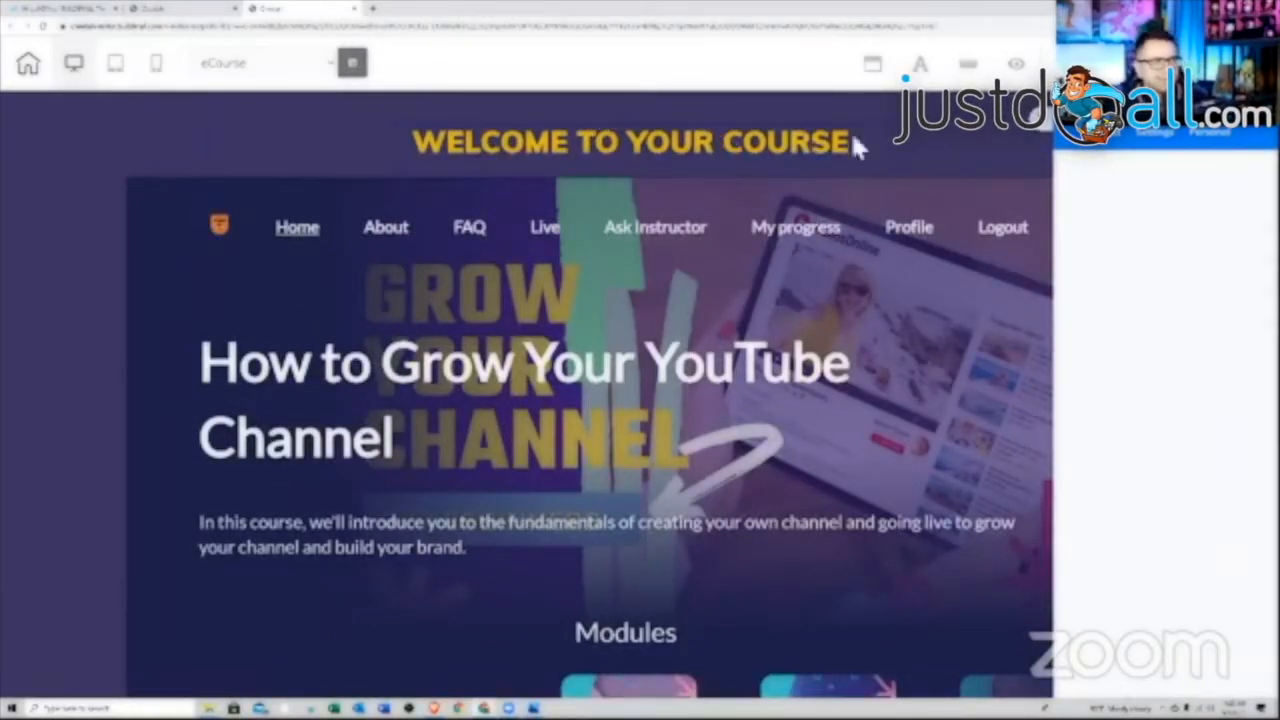
Insert the saved '09.01.2021 members' personal panel preset onto the eCourse page
click(1210, 143)
click(1128, 185)
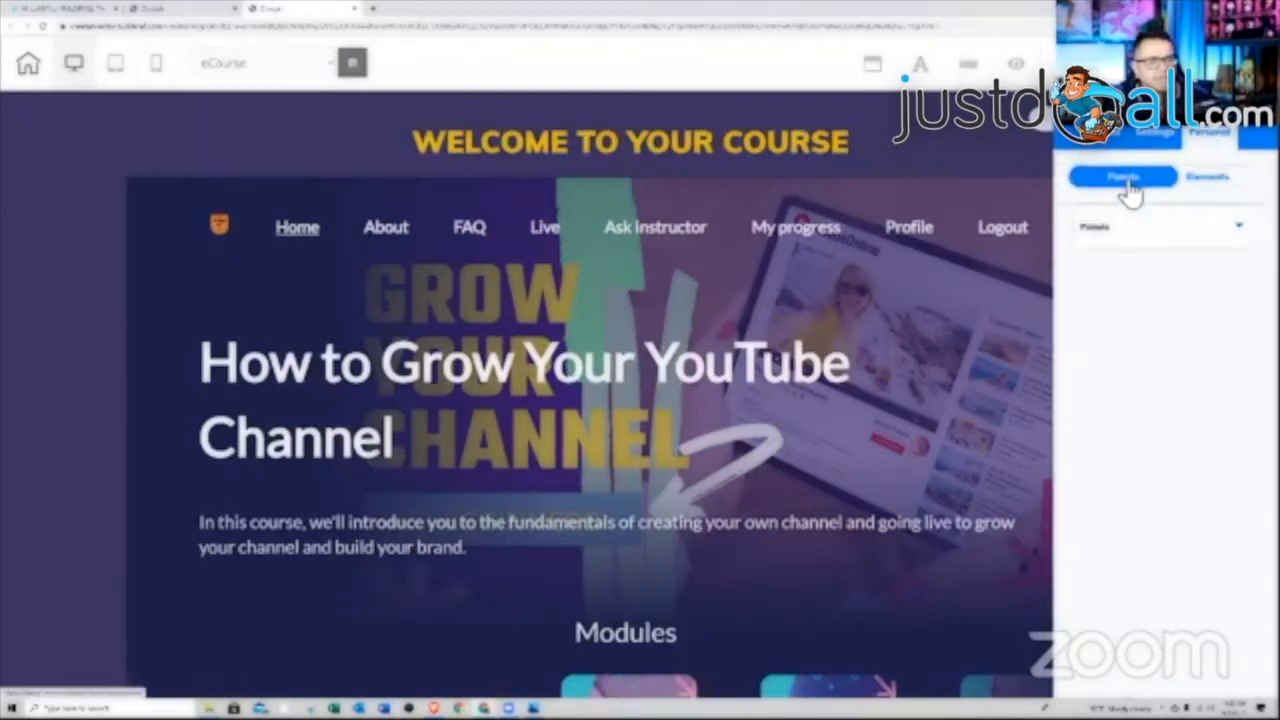
click(1220, 238)
scroll(1137, 362, down, 3)
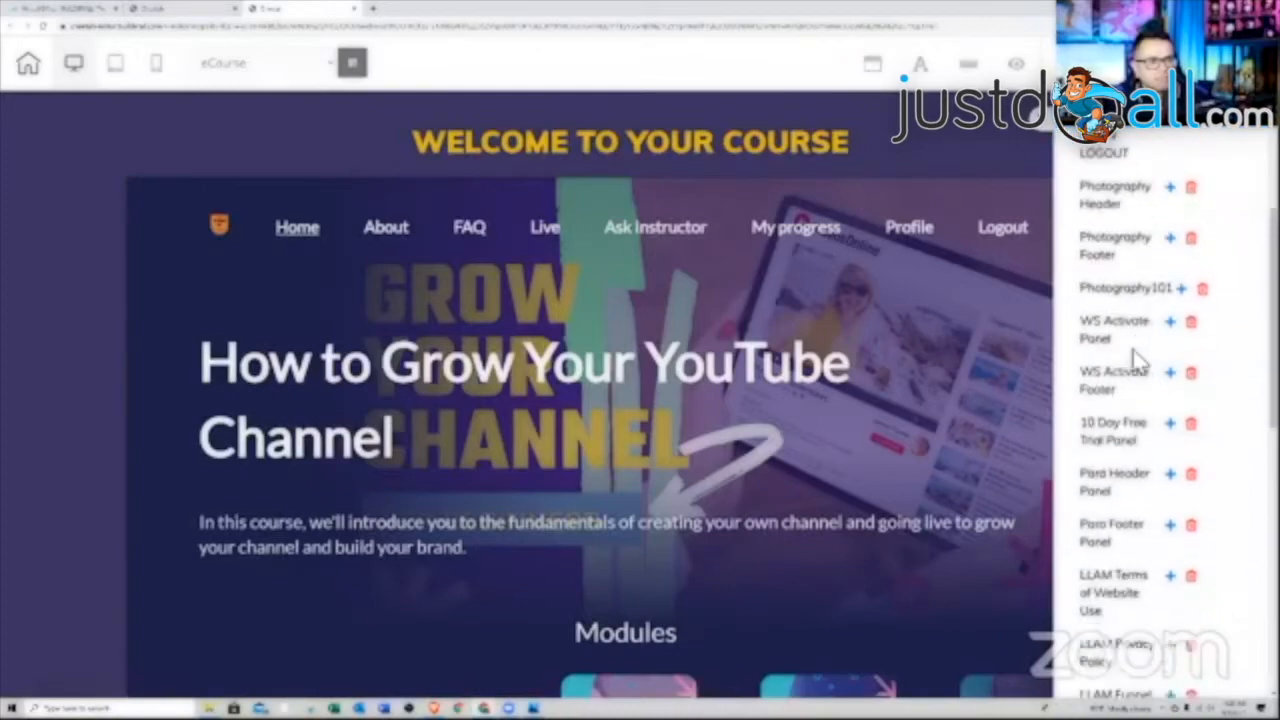
scroll(1137, 362, down, 8)
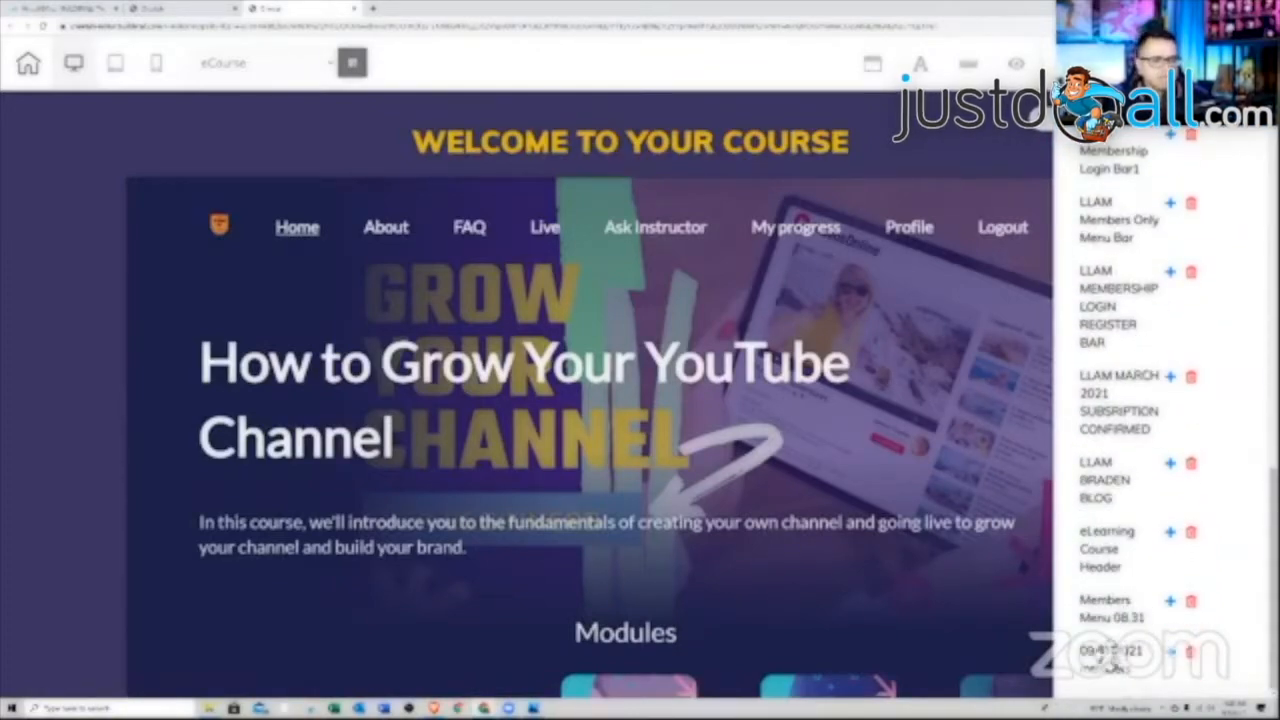
click(1173, 655)
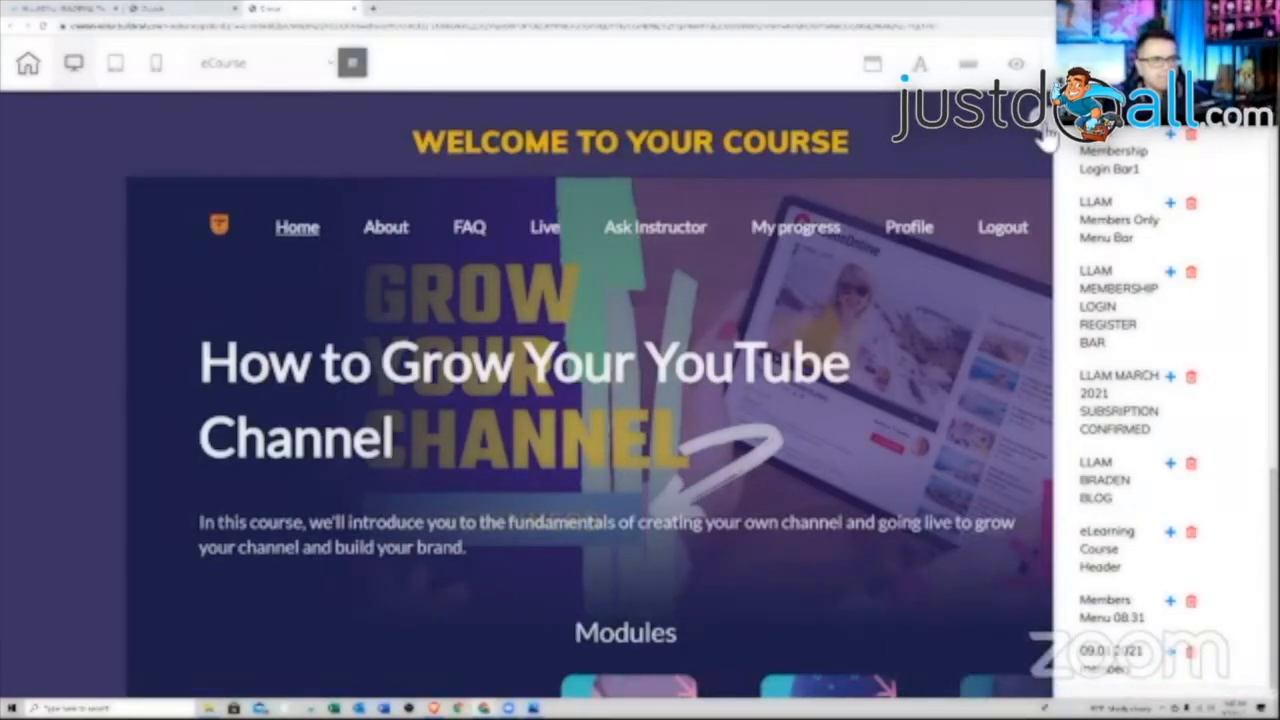
scroll(943, 260, down, 10)
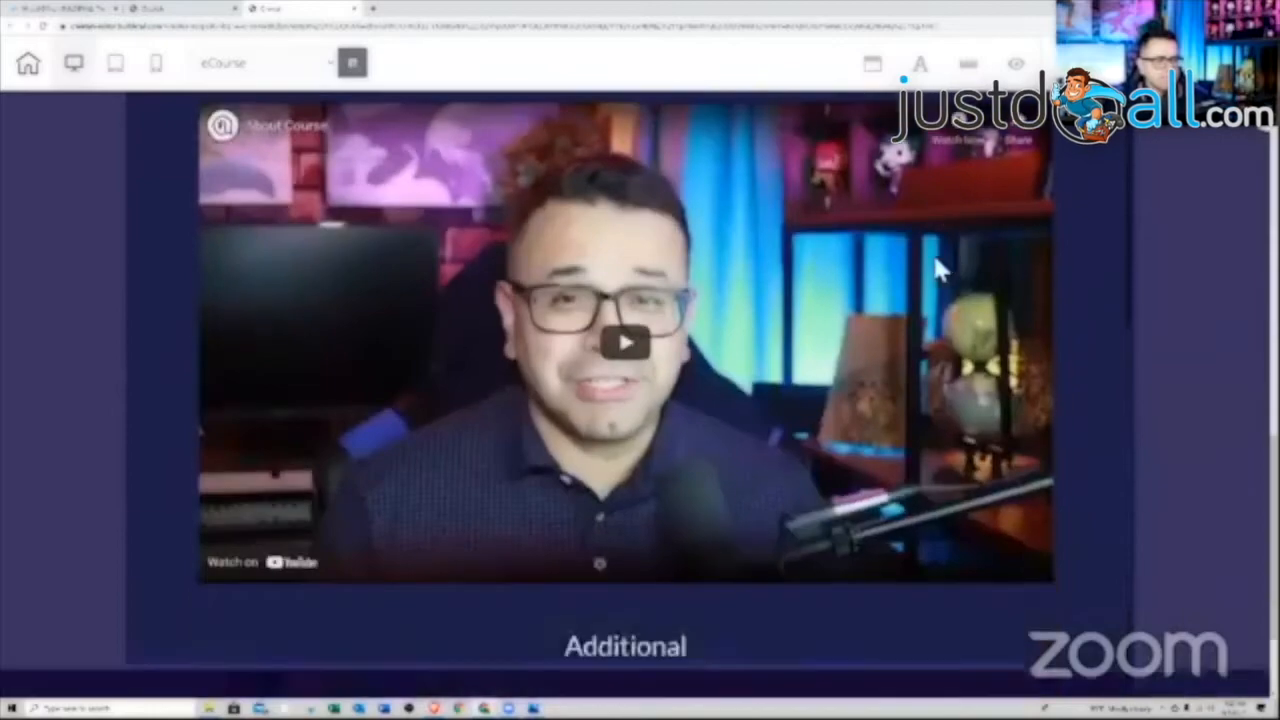
Select the dark members menu panel at the bottom of the eCourse page
scroll(940, 268, down, 2)
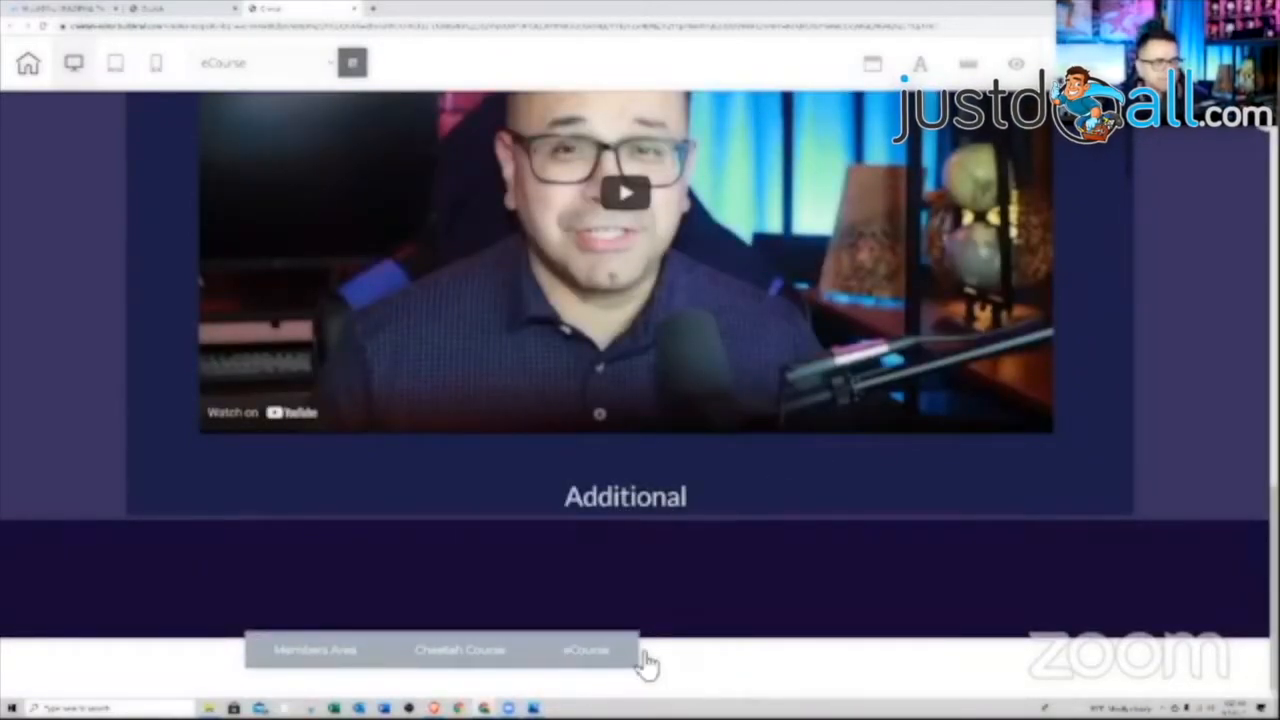
right_click(727, 661)
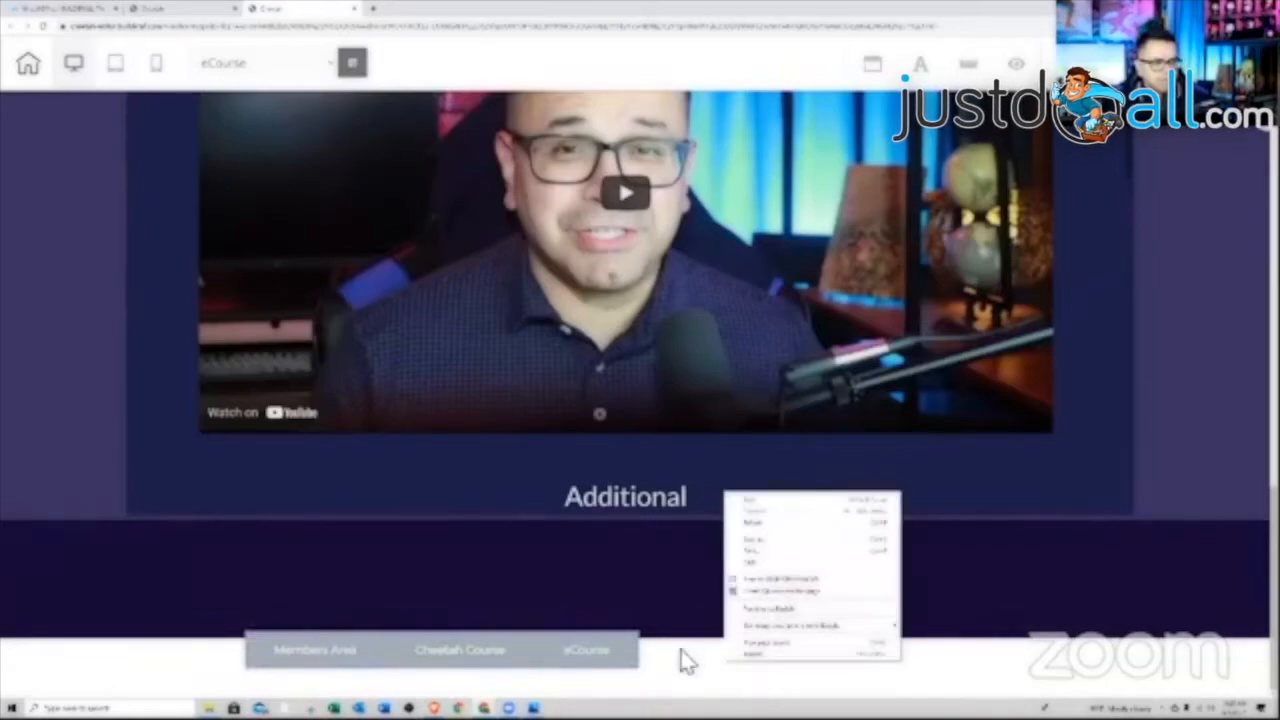
click(688, 668)
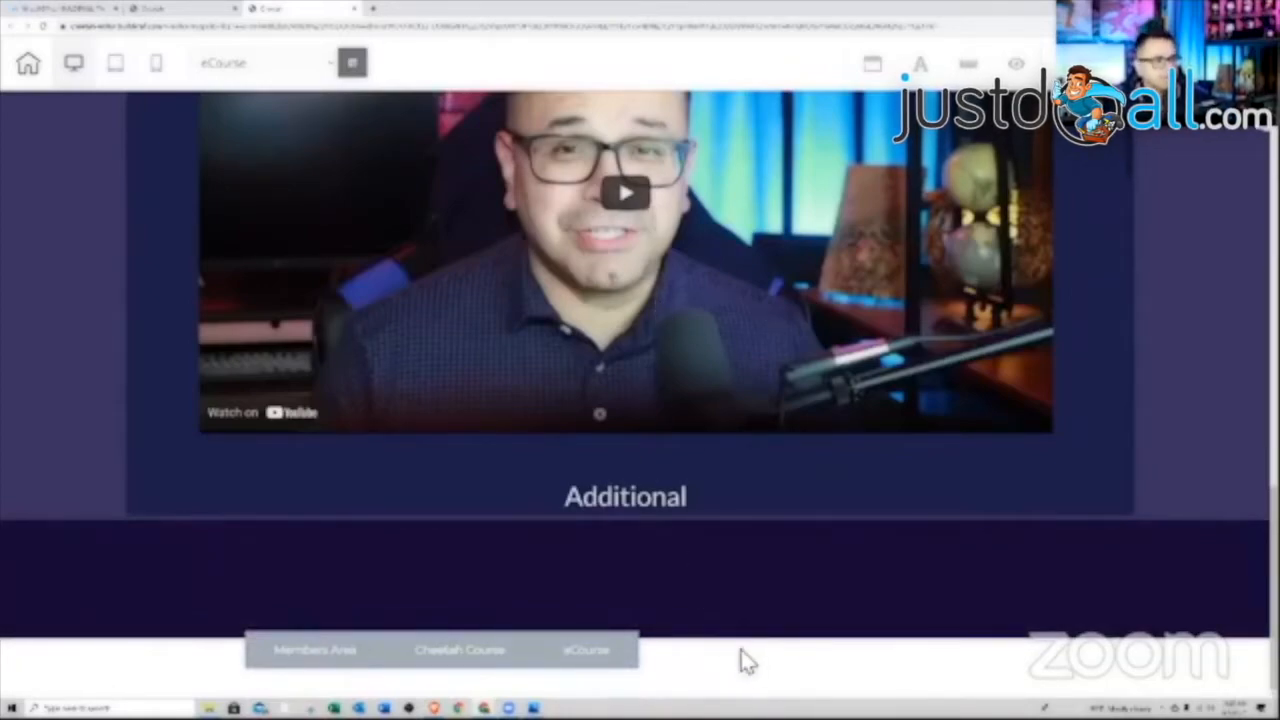
click(723, 560)
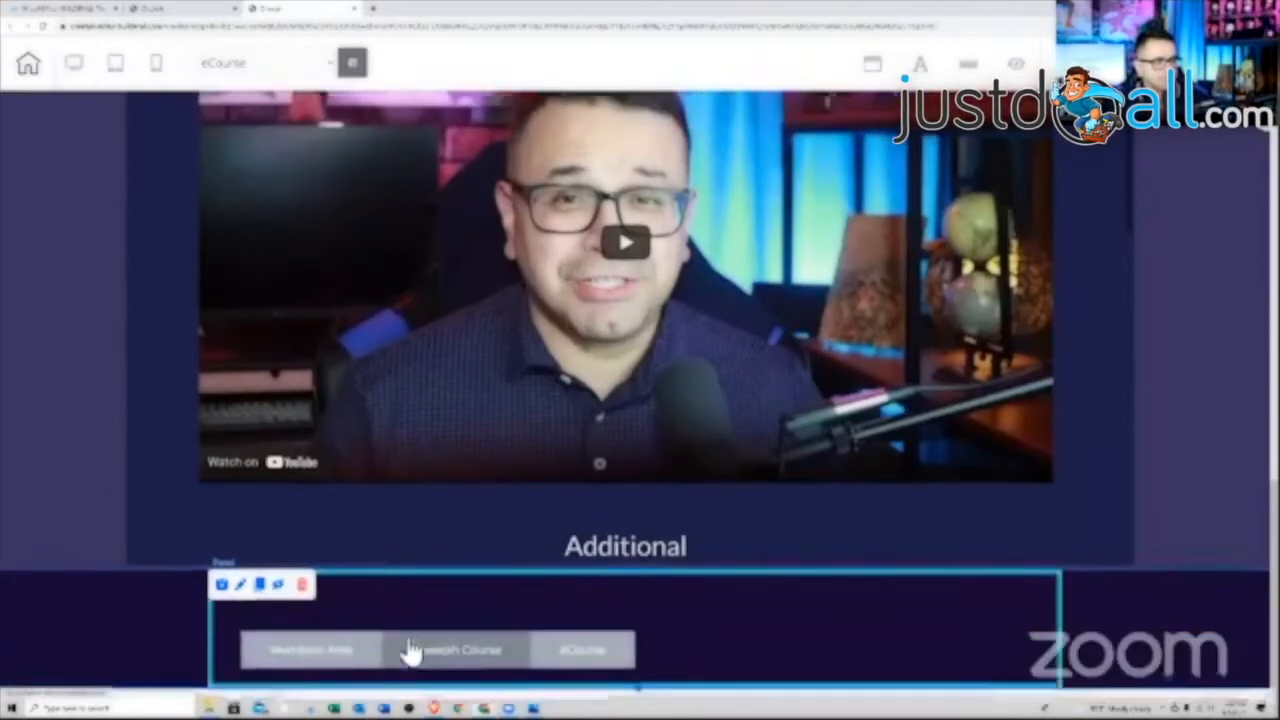
click(406, 651)
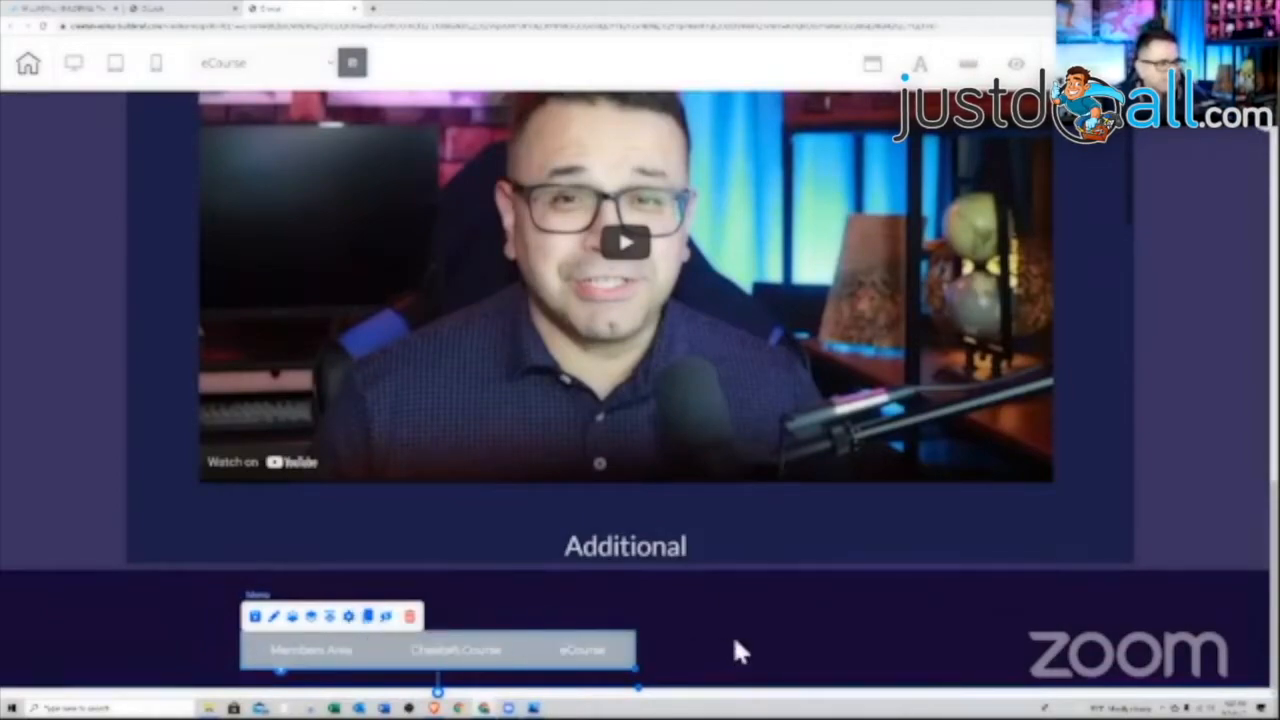
click(778, 645)
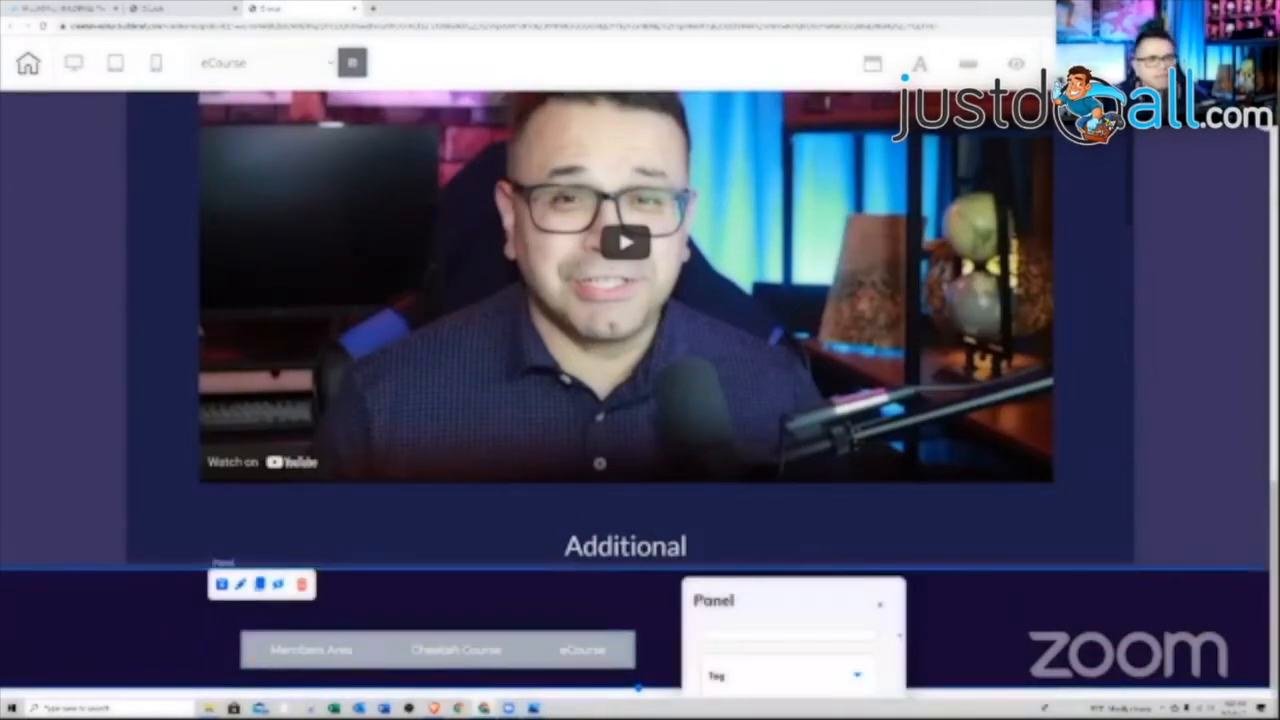
Use the panel's Move Panels option to send the menu panel to the page top
click(1200, 63)
scroll(1180, 370, down, 3)
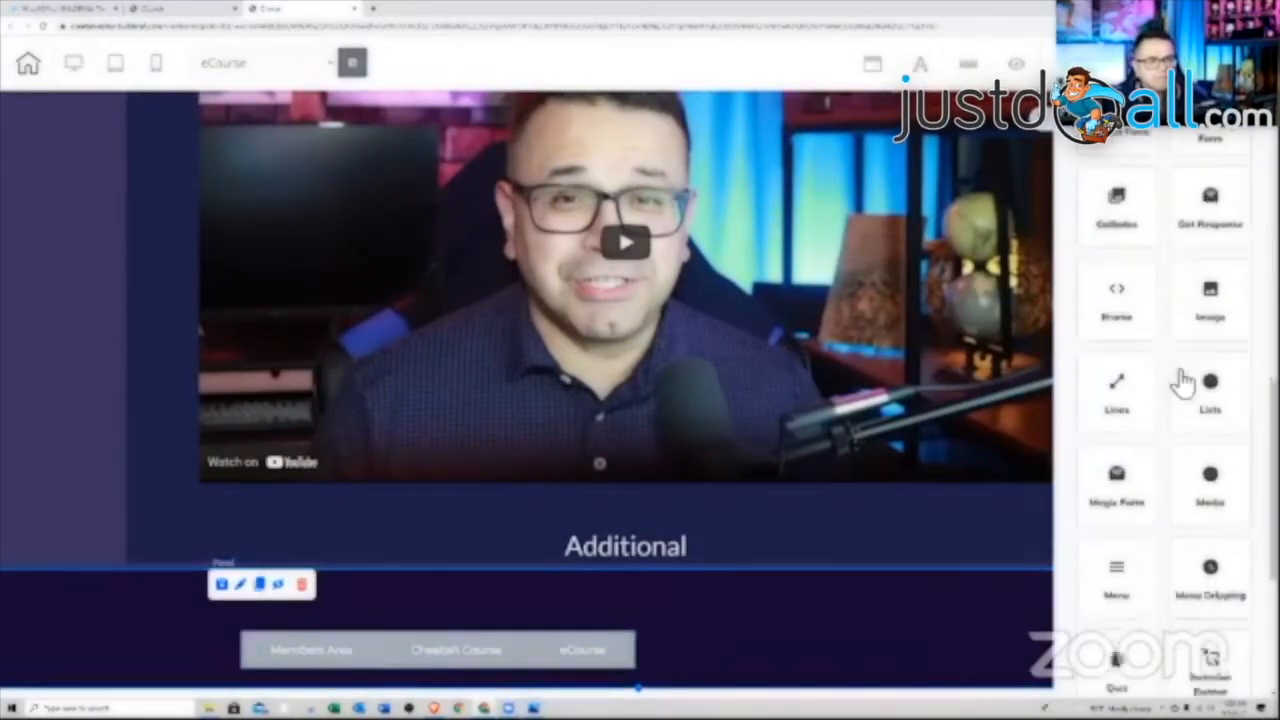
scroll(1180, 380, down, 3)
scroll(1120, 415, up, 1)
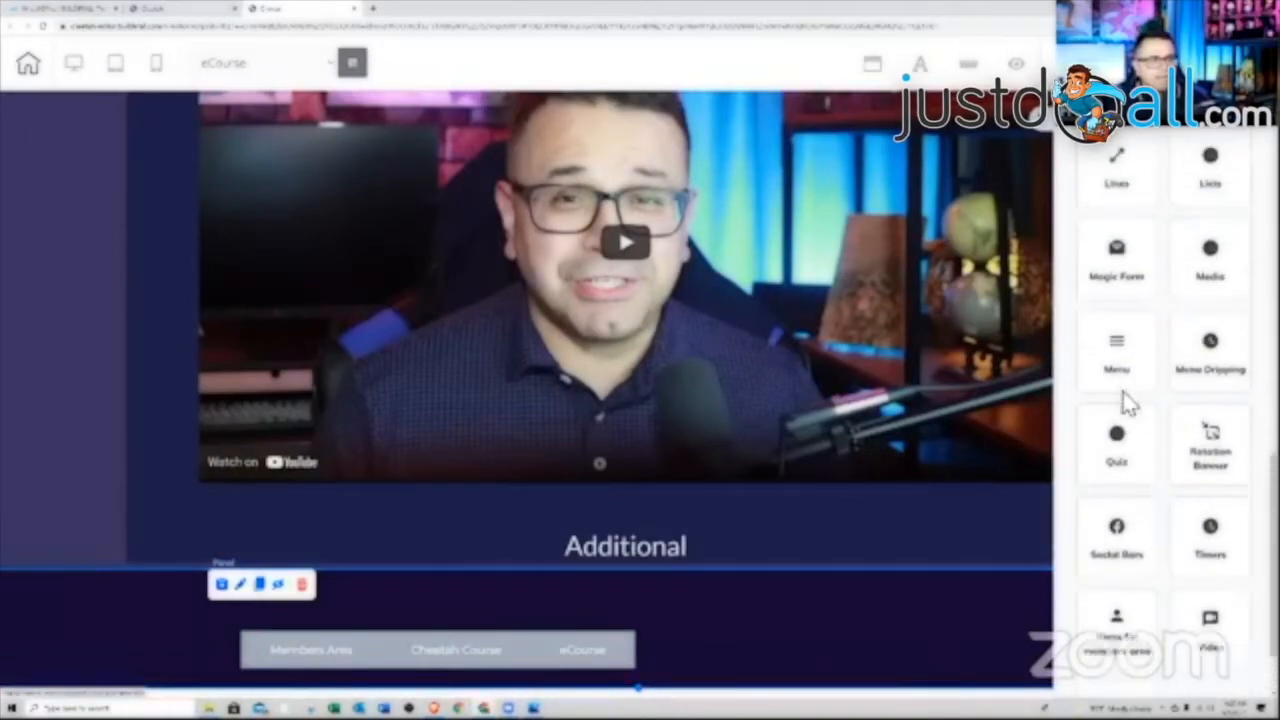
click(749, 587)
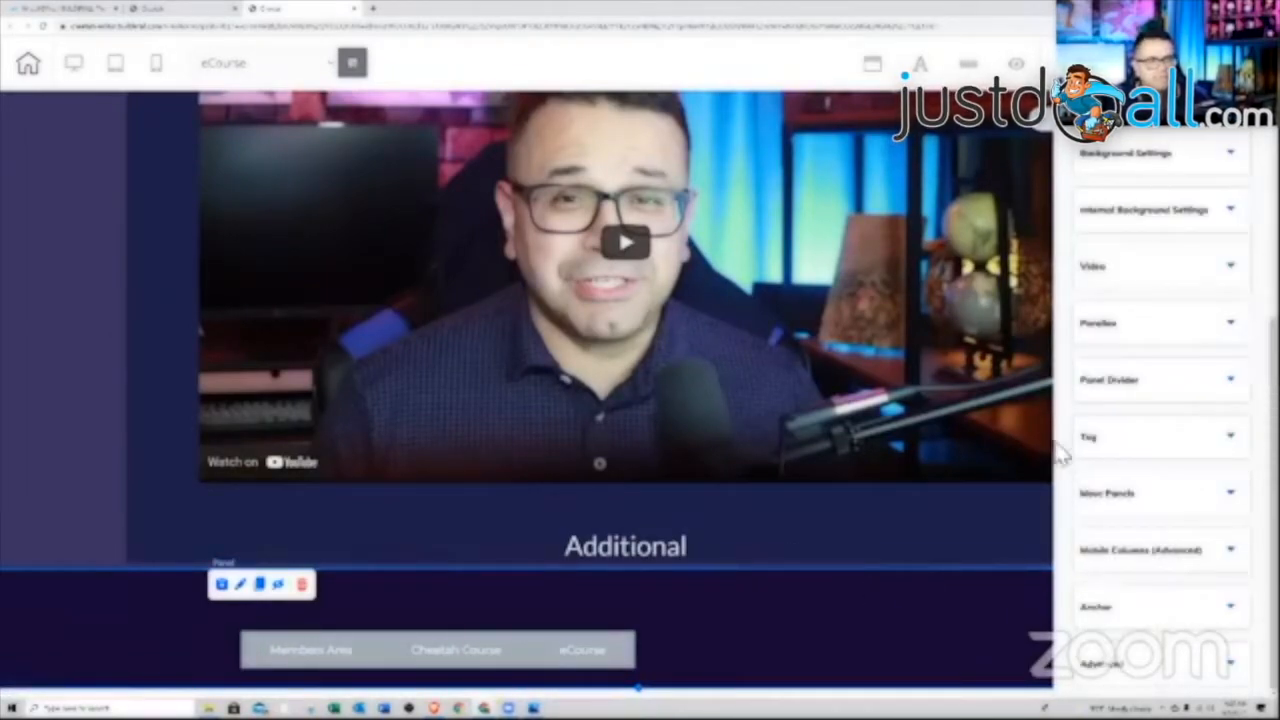
click(1145, 495)
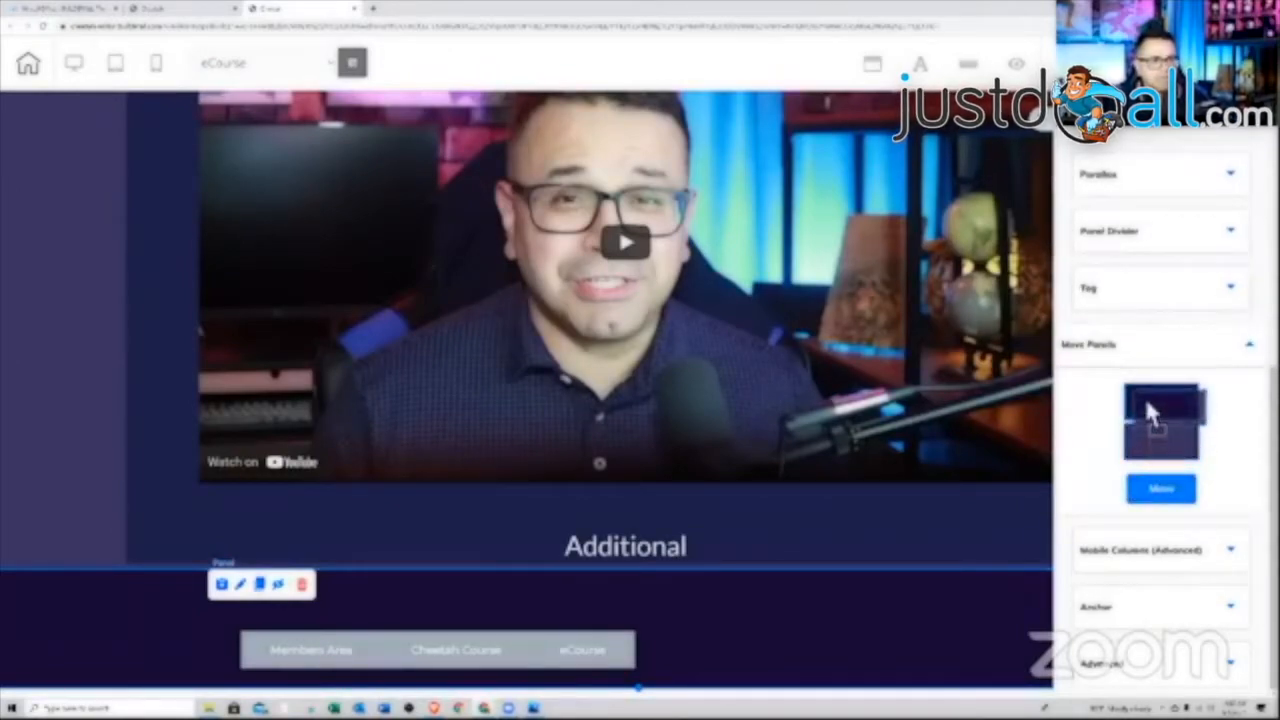
click(1160, 492)
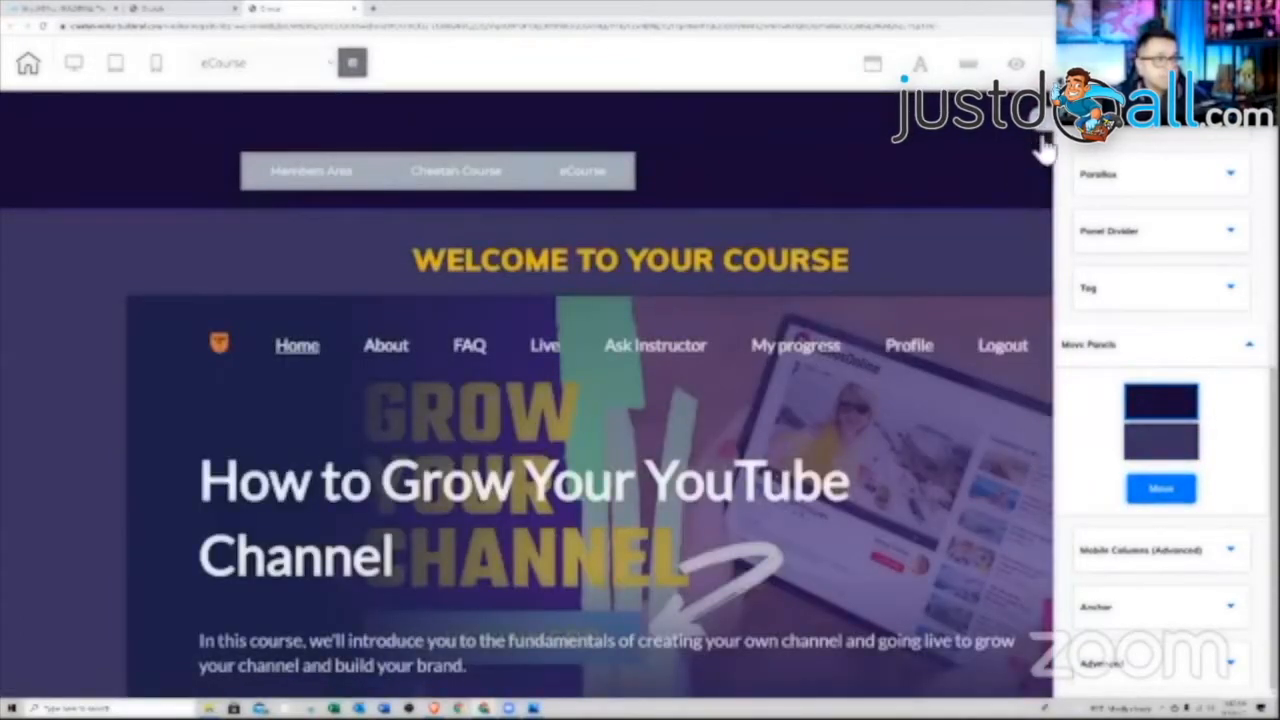
Drag the members-area Login/Register buttons into the right side of the header panel
click(1042, 142)
click(1223, 157)
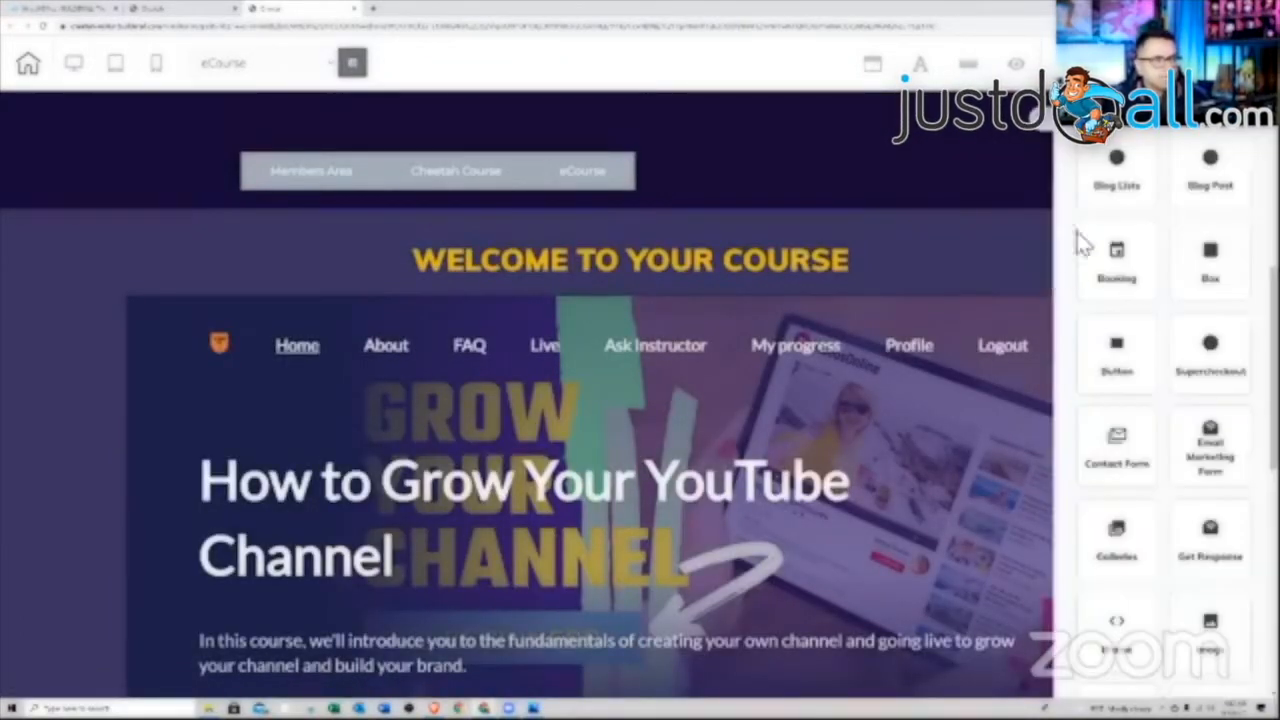
scroll(1152, 380, down, 2)
scroll(1157, 395, down, 2)
scroll(1154, 402, down, 3)
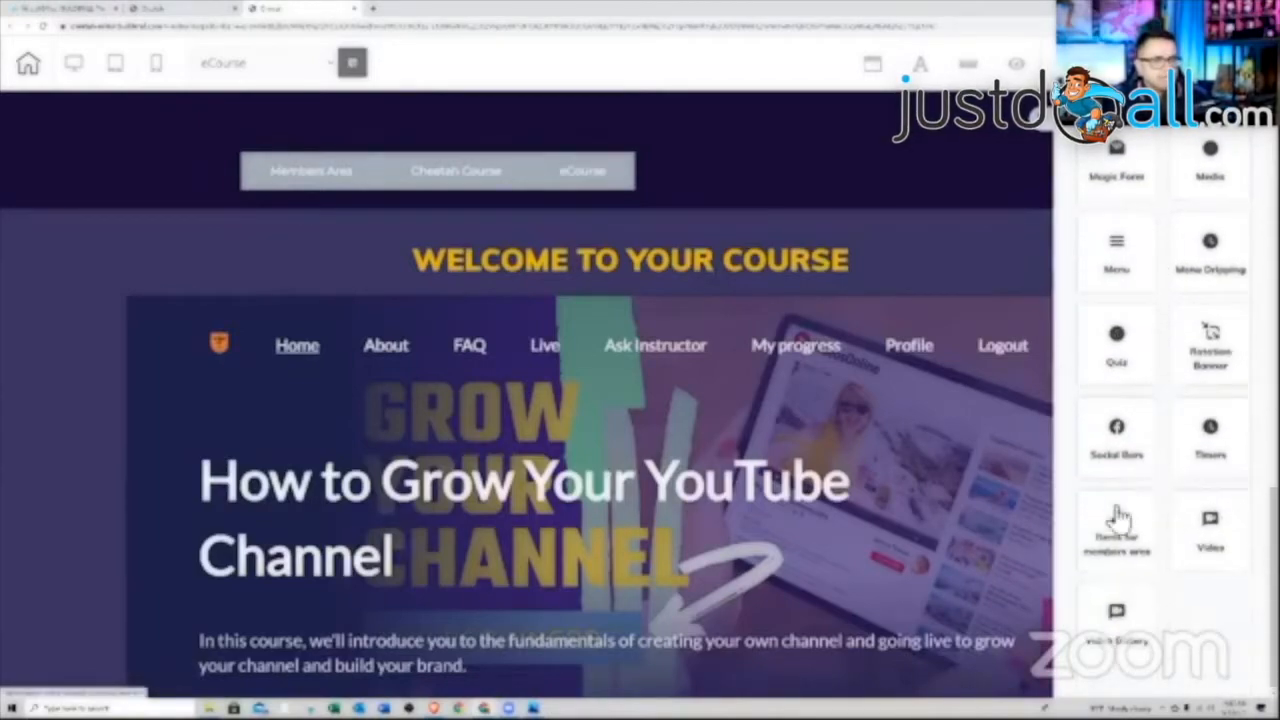
click(1120, 517)
drag(1123, 357, 930, 136)
click(912, 178)
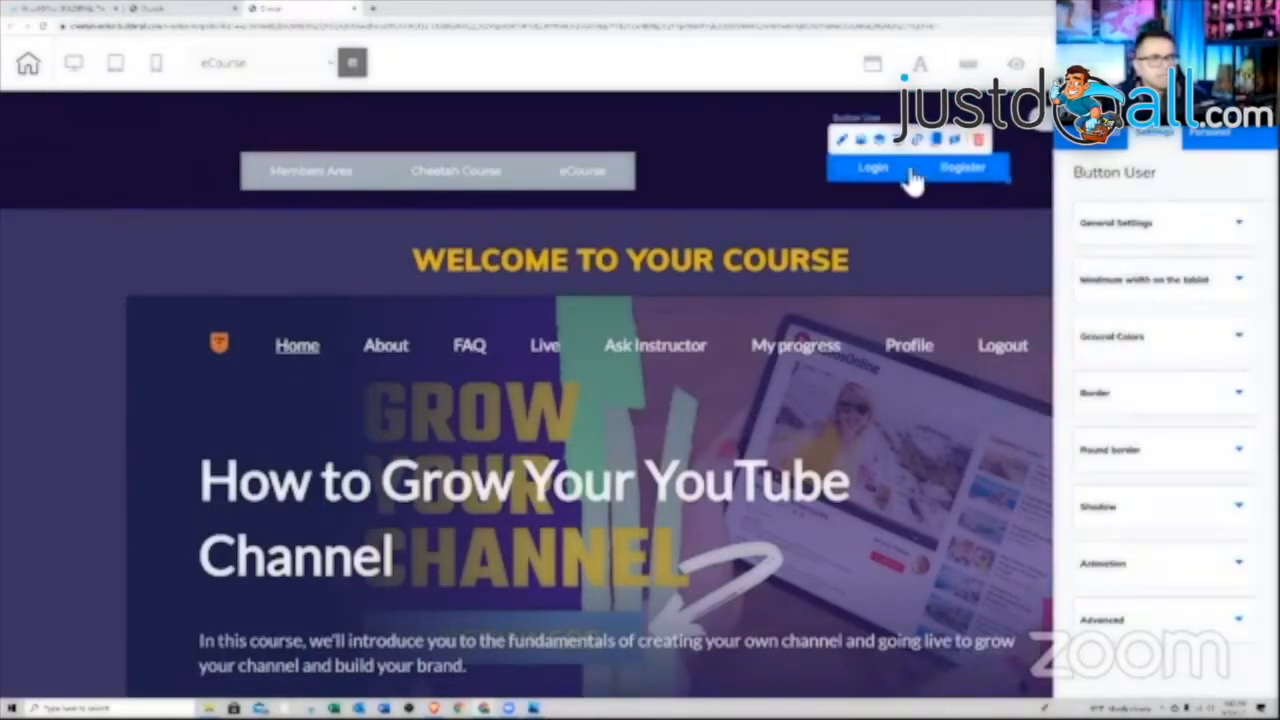
Redirect registrations to Thank You Page and login/logout to Membership Area Menu, then save
click(918, 141)
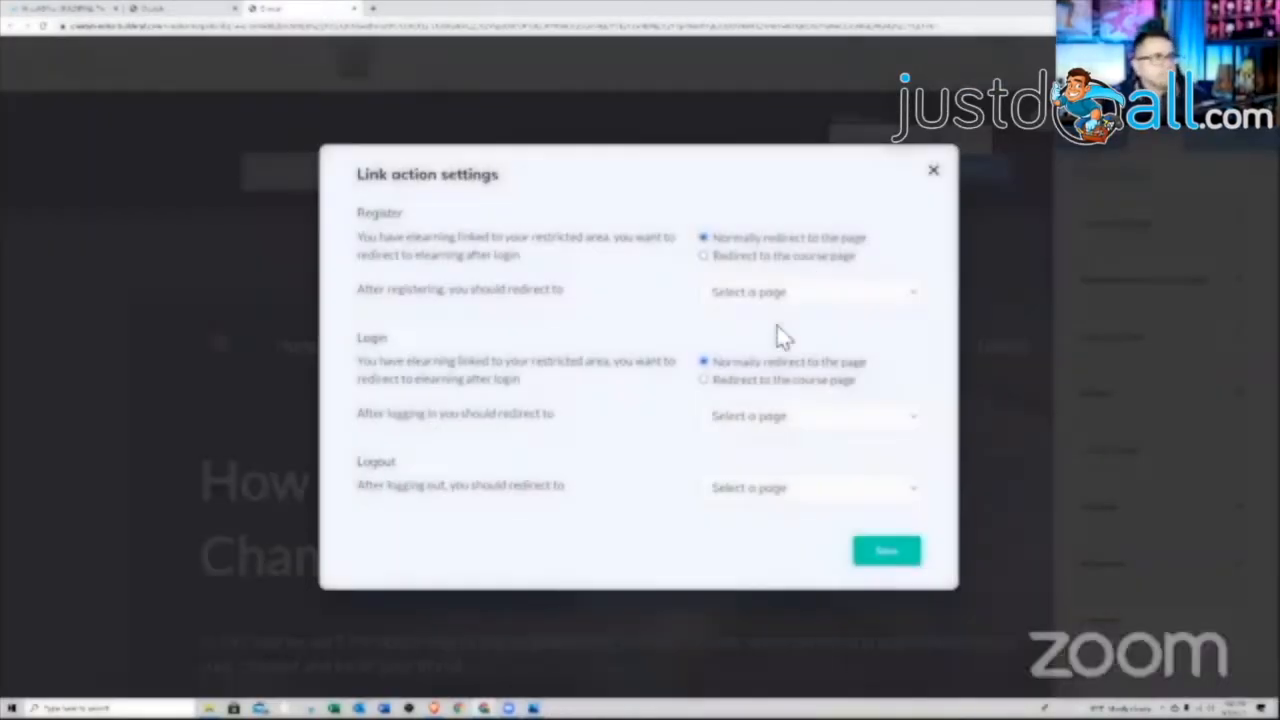
click(778, 293)
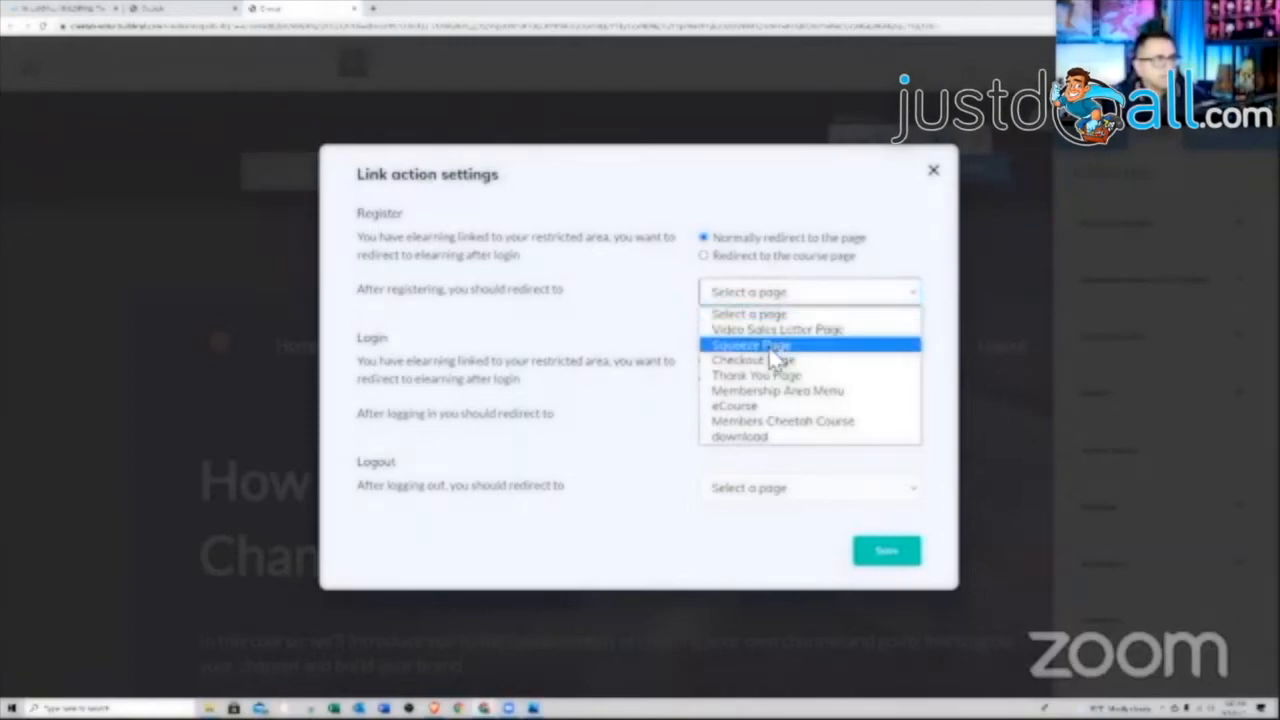
click(760, 376)
click(740, 416)
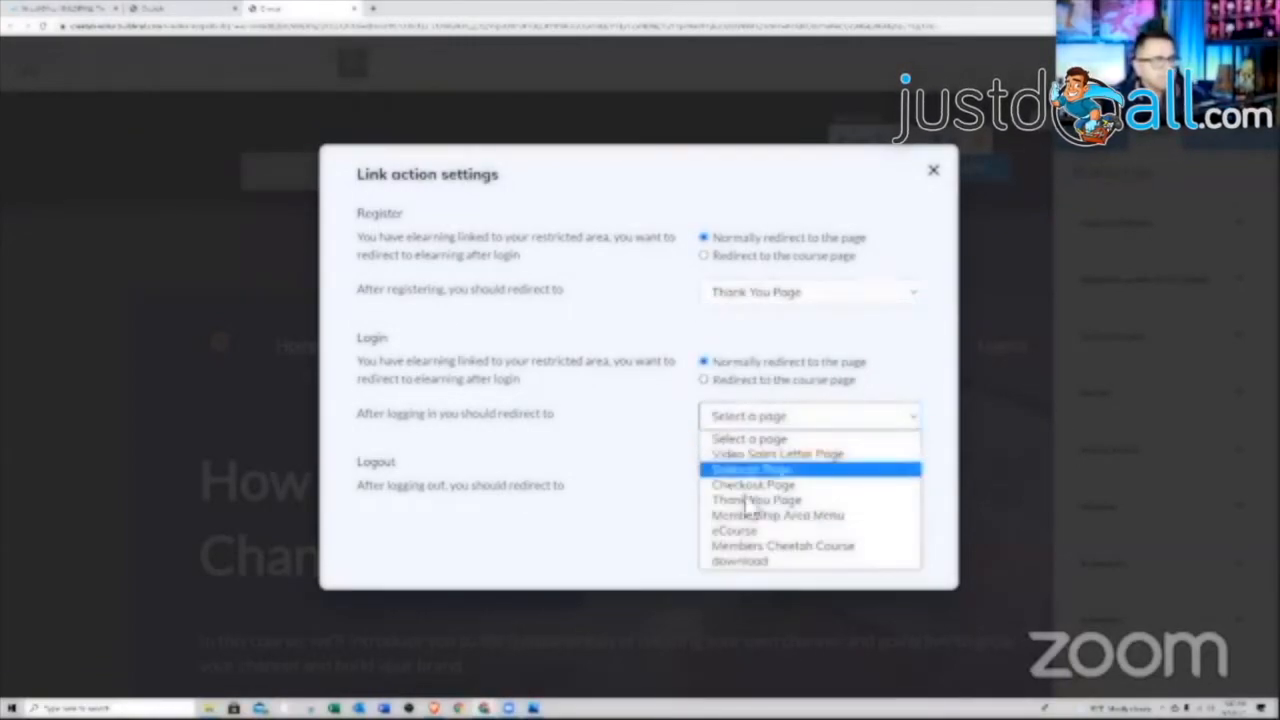
click(755, 500)
click(760, 423)
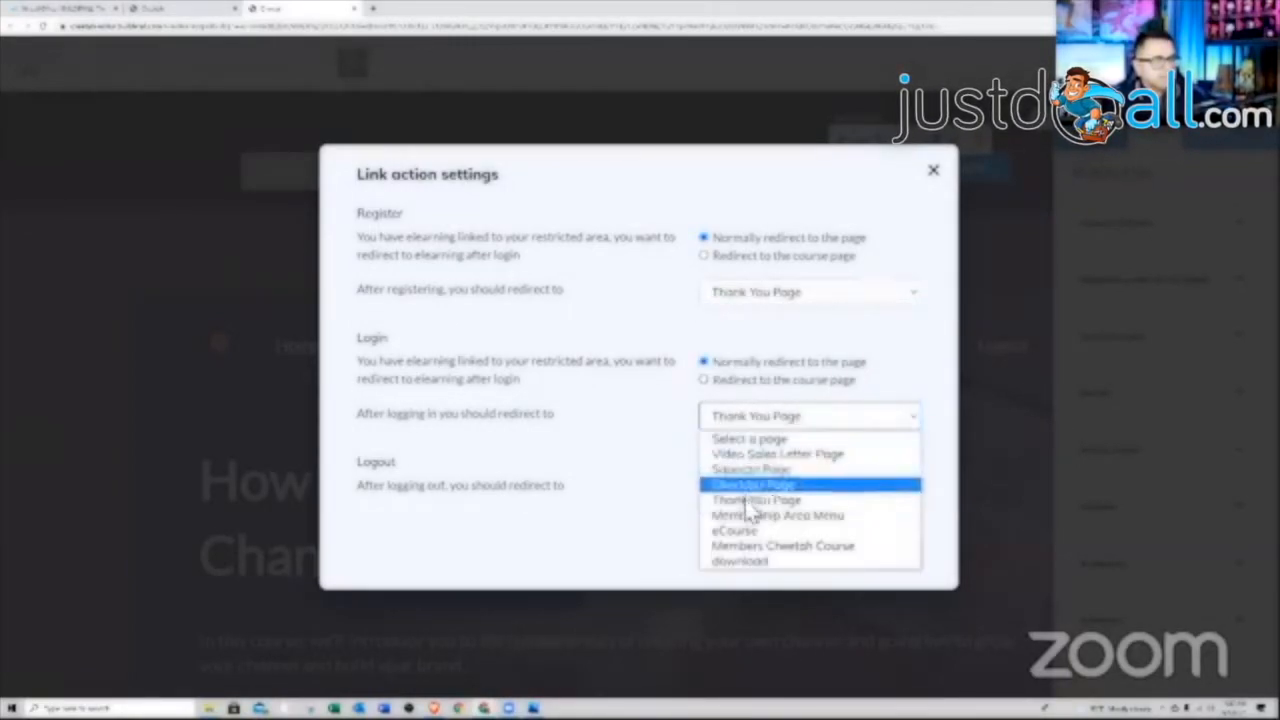
click(770, 516)
click(749, 492)
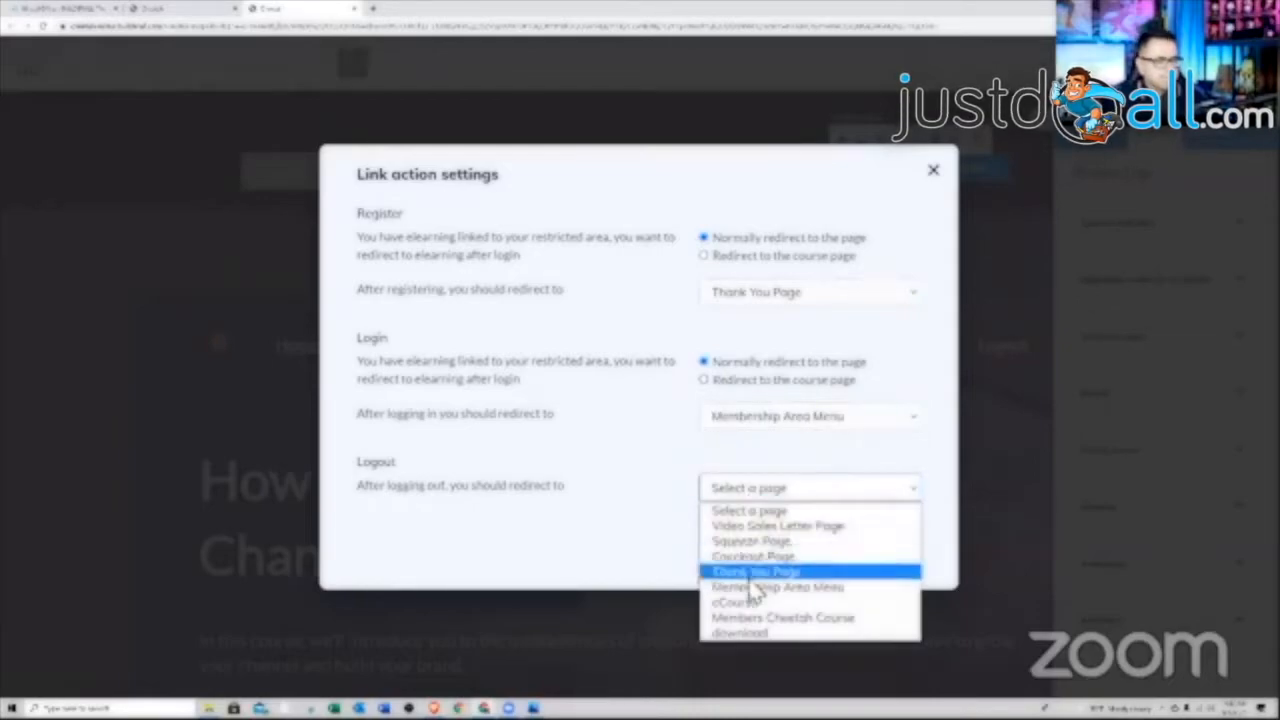
click(750, 581)
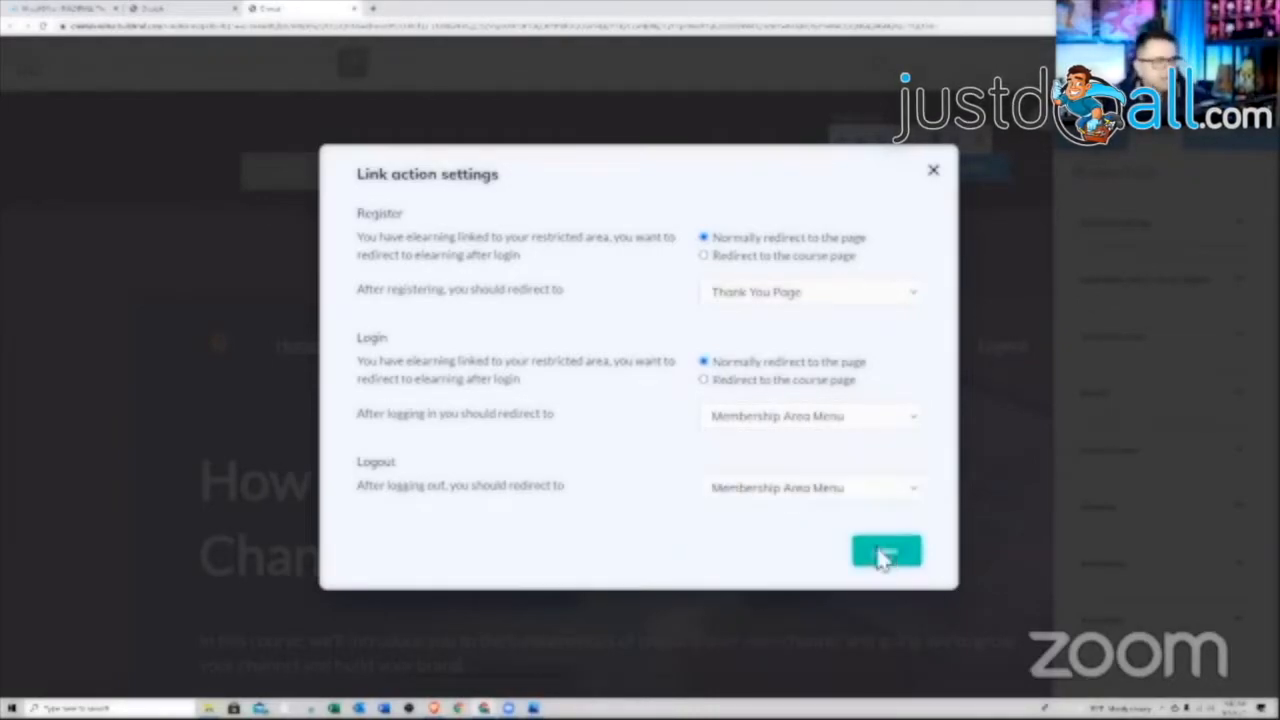
click(884, 555)
click(1040, 138)
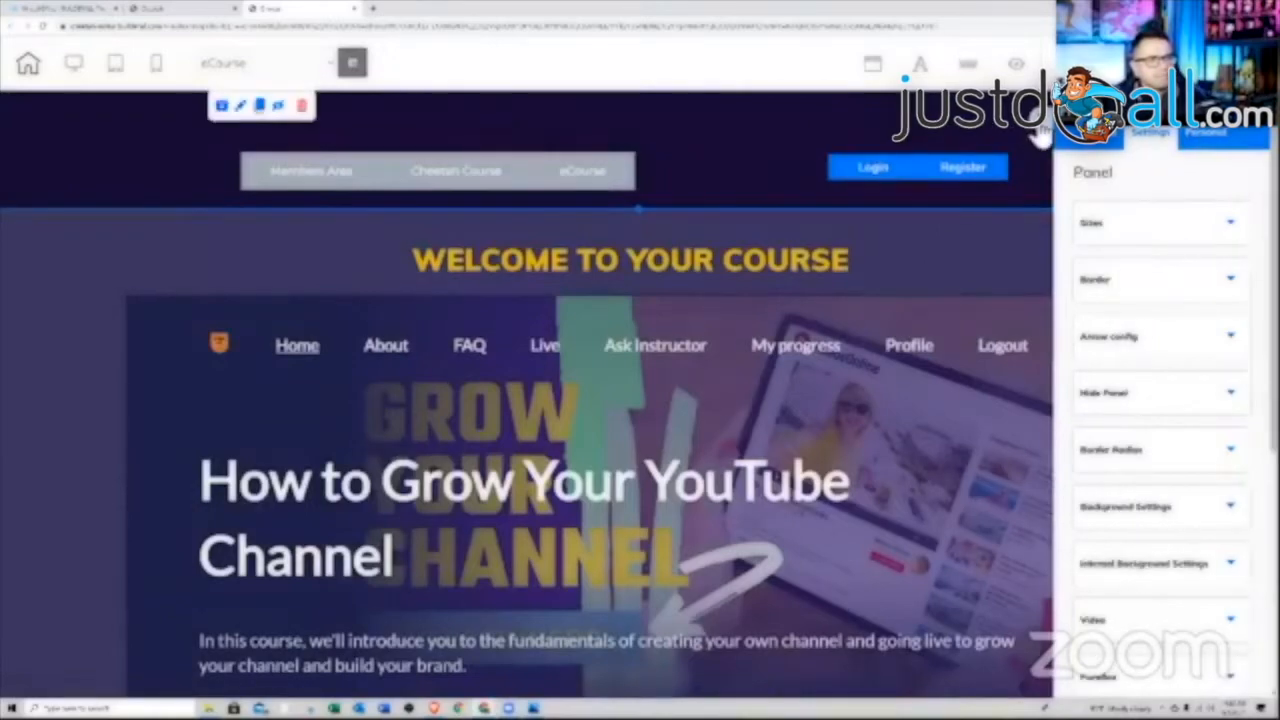
Nudge the menu bar up and left within the header, then select the header panel
click(1040, 136)
drag(526, 171, 511, 160)
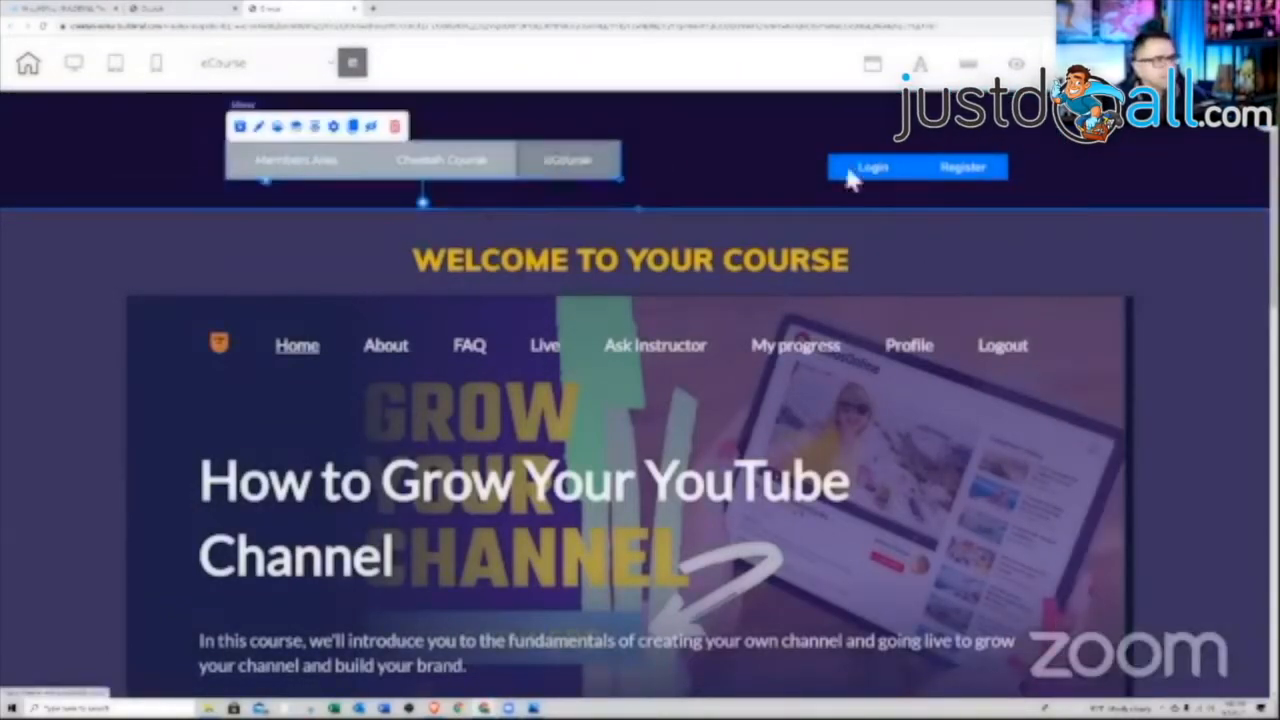
click(931, 178)
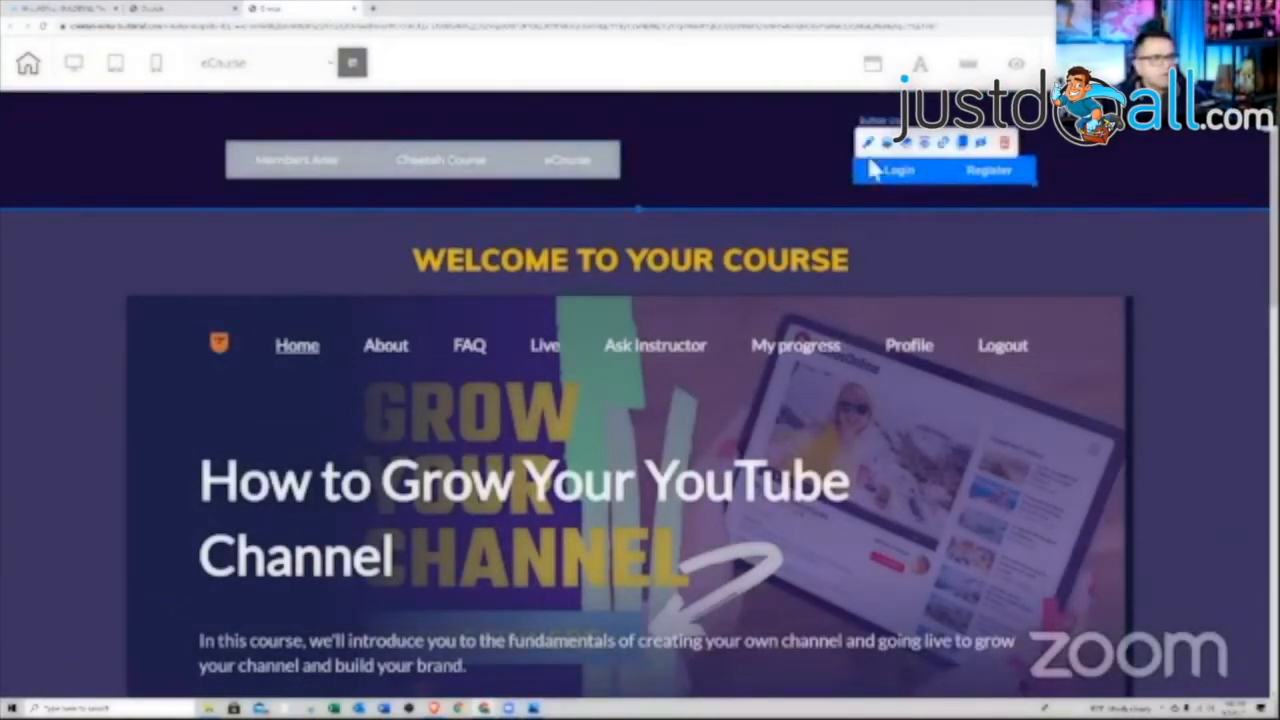
click(756, 122)
Save the header panel as a personal element and skip publishing
click(222, 107)
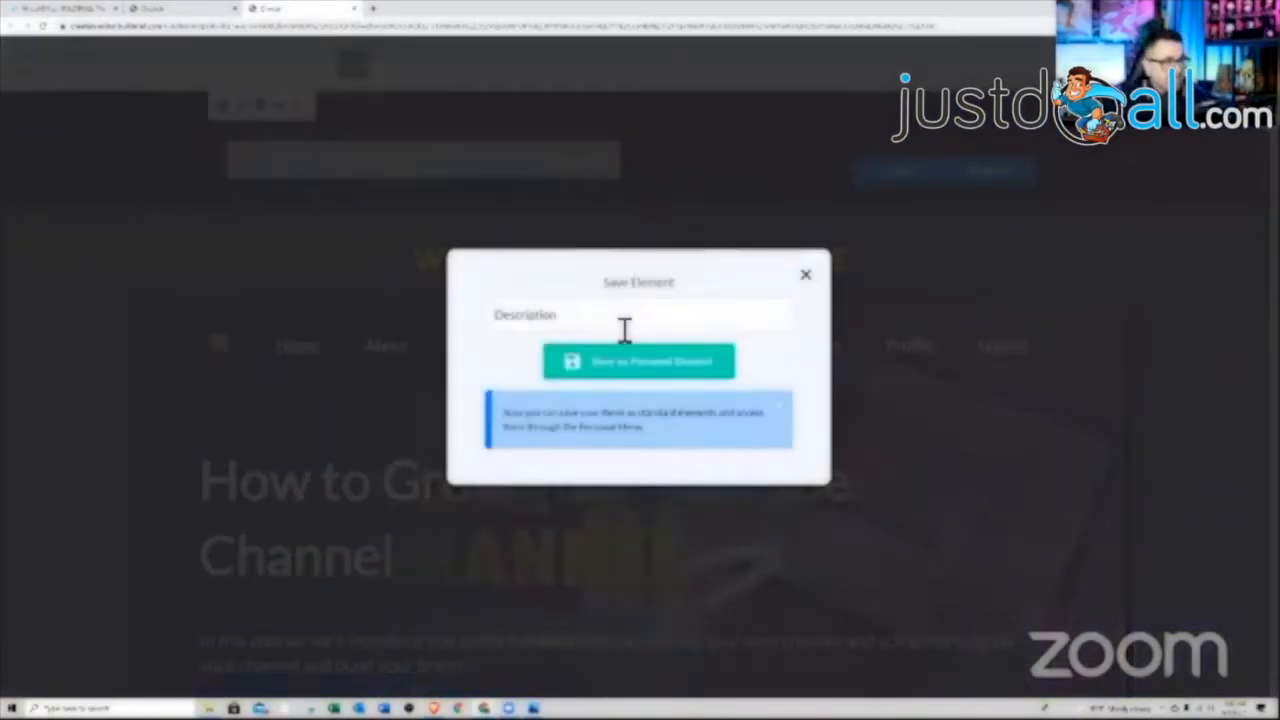
click(617, 364)
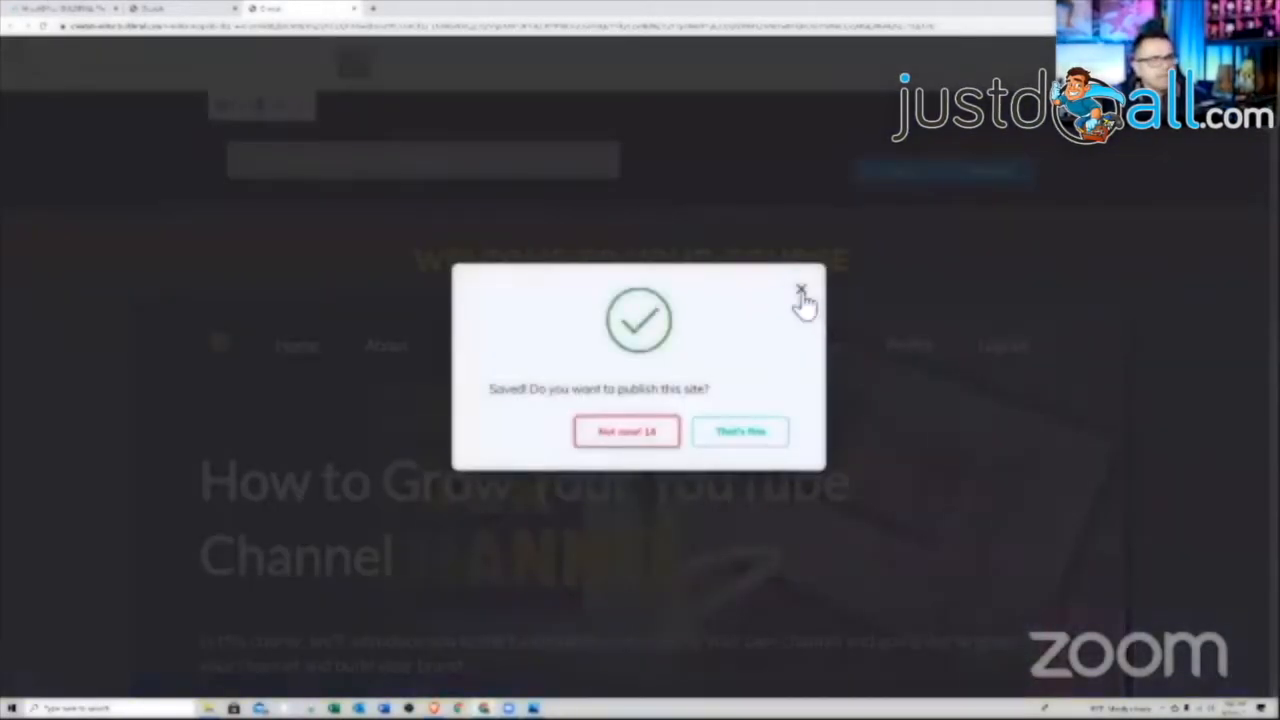
click(801, 290)
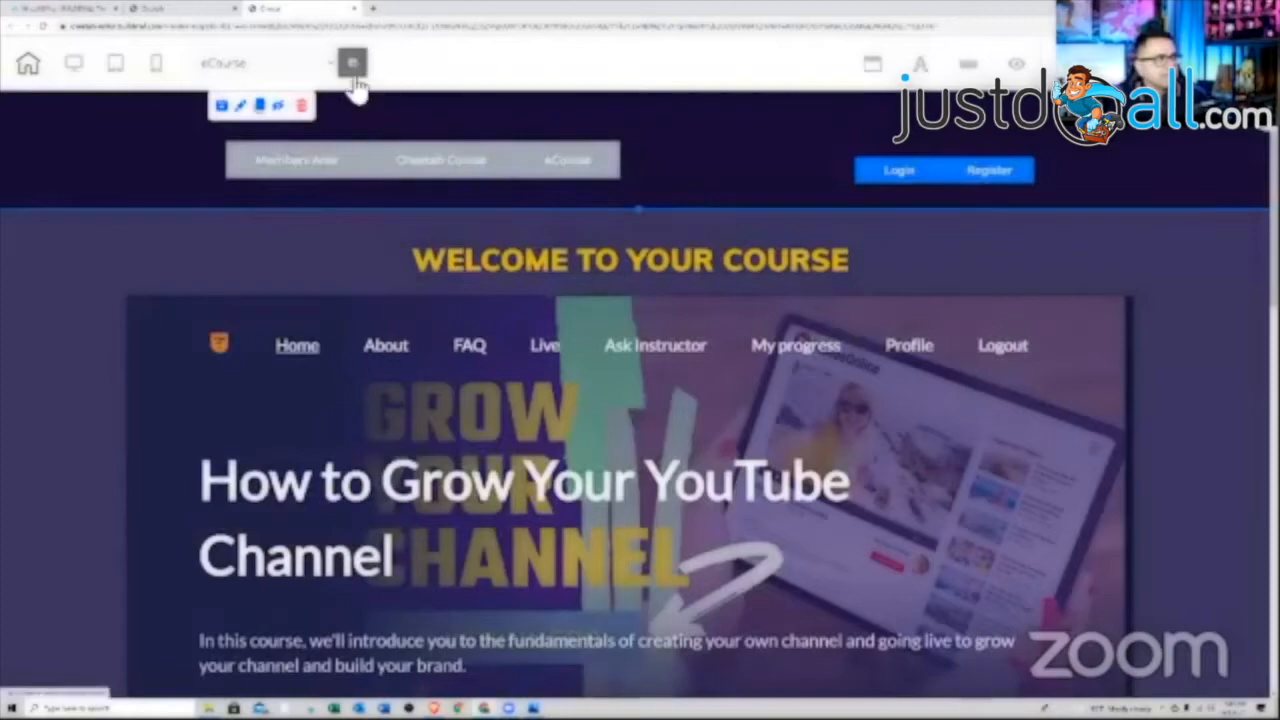
Save the eCourse page and switch to the Membership Area Menu page
click(330, 66)
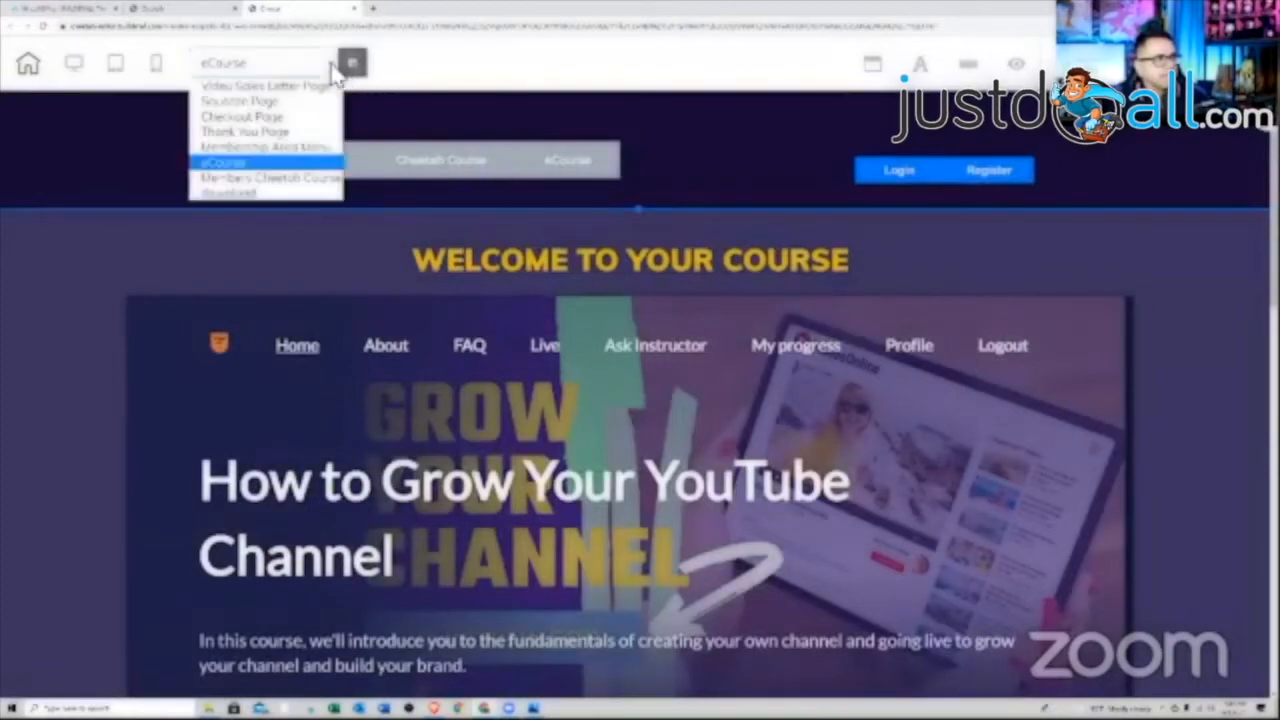
click(287, 160)
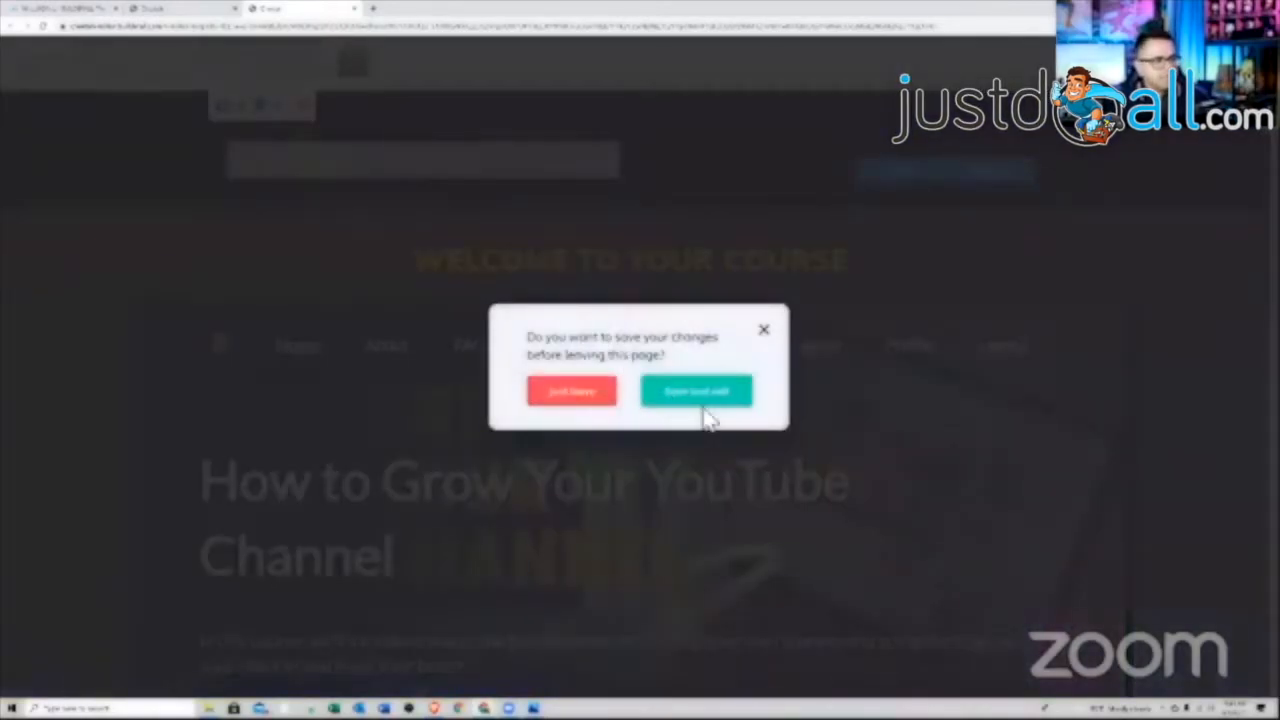
click(700, 393)
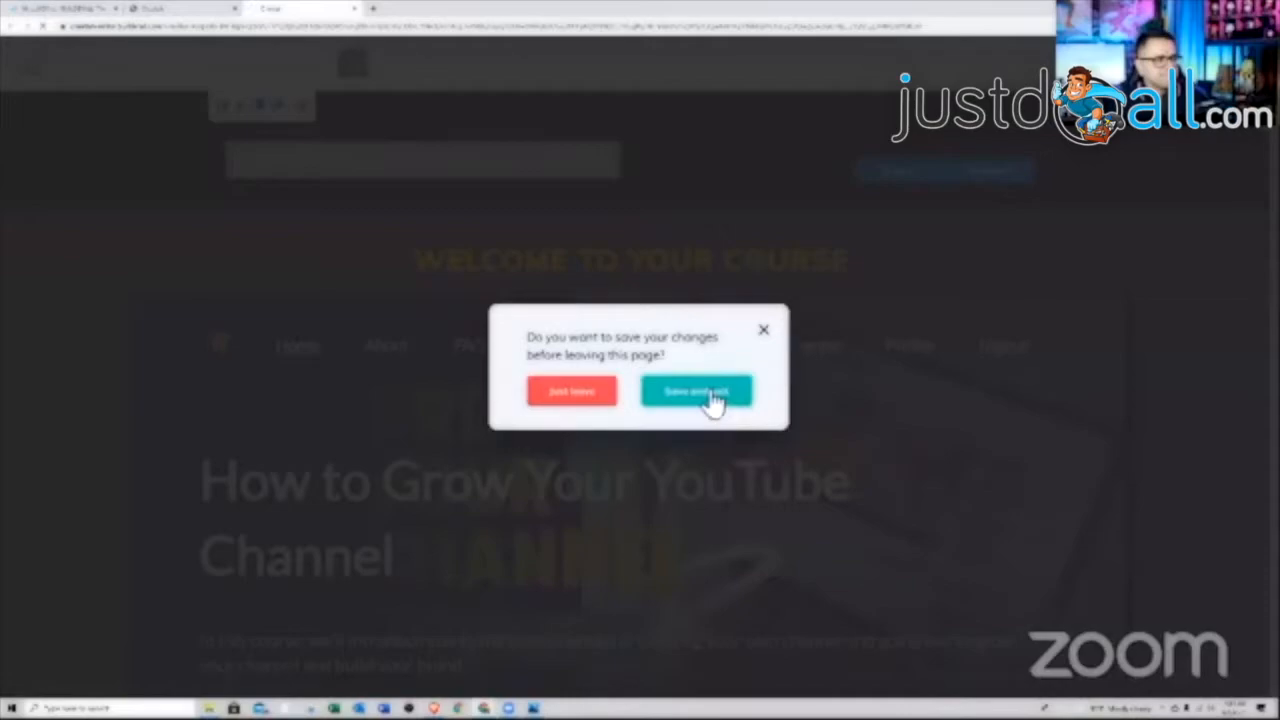
click(714, 396)
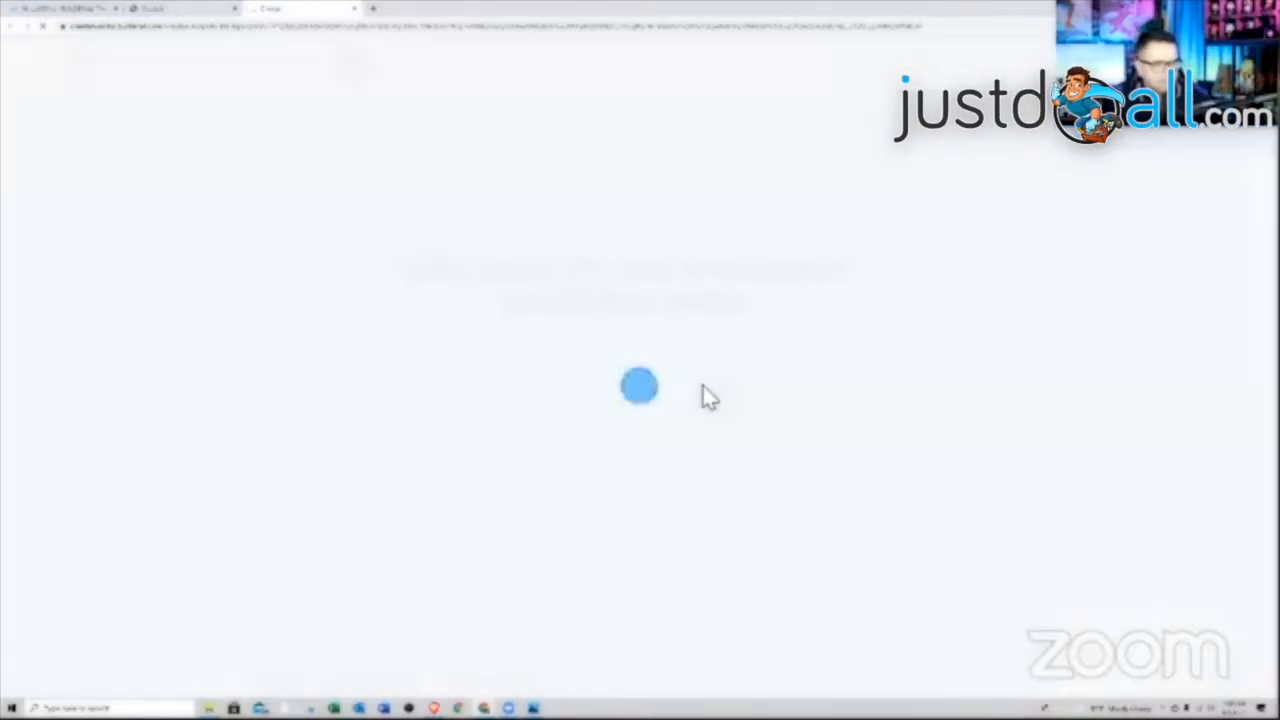
Add the last saved personal panel preset, the members menu, to this page
scroll(880, 340, down, 2)
scroll(870, 355, up, 2)
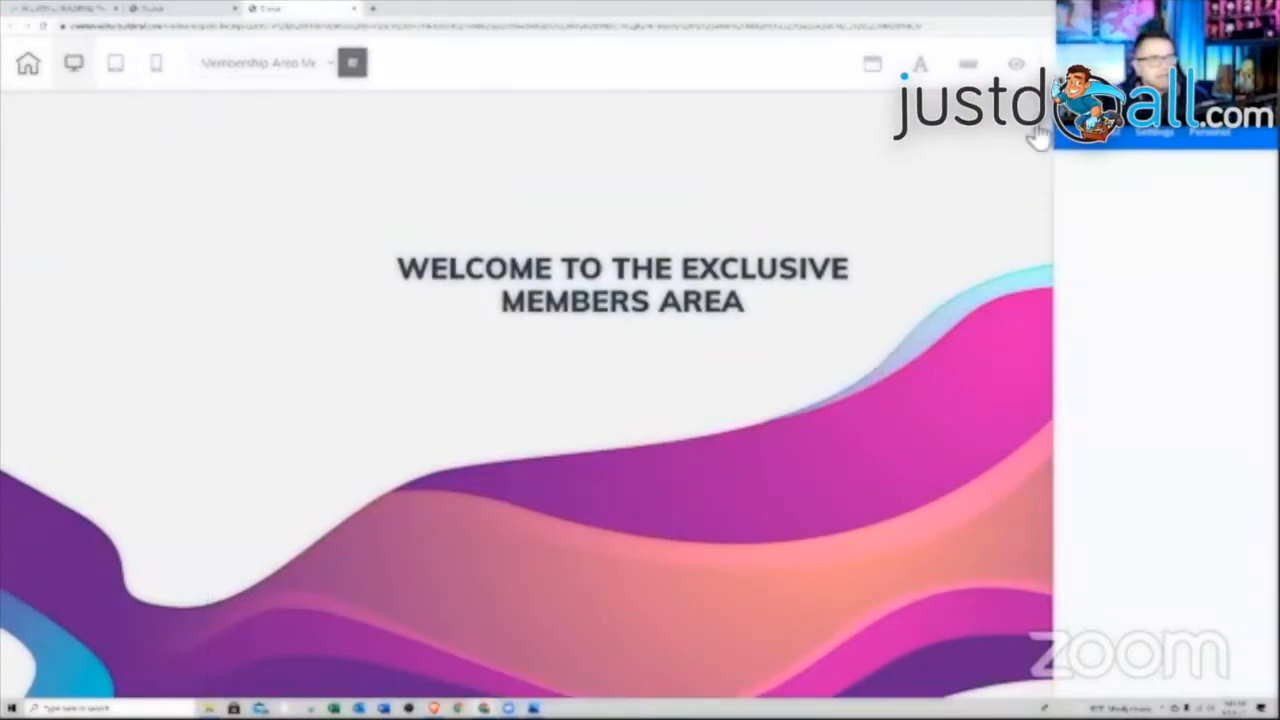
double_click(1224, 136)
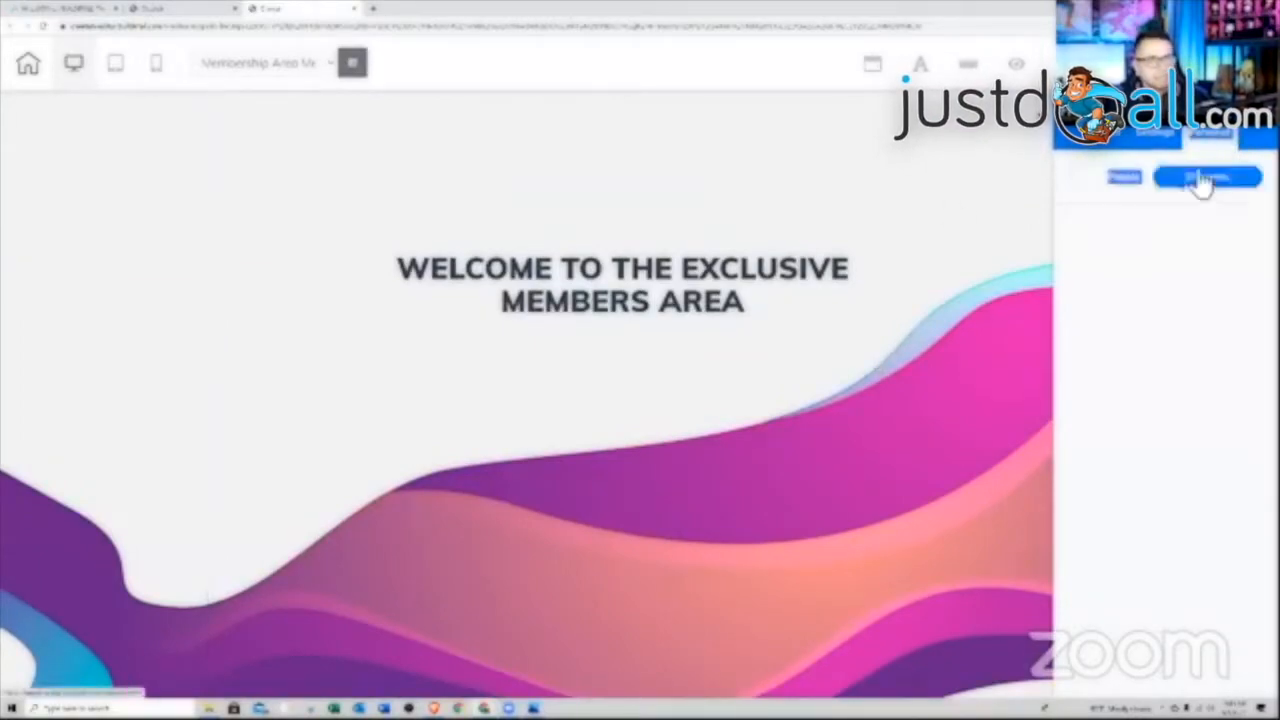
click(1192, 190)
click(1158, 188)
click(1188, 190)
click(1147, 191)
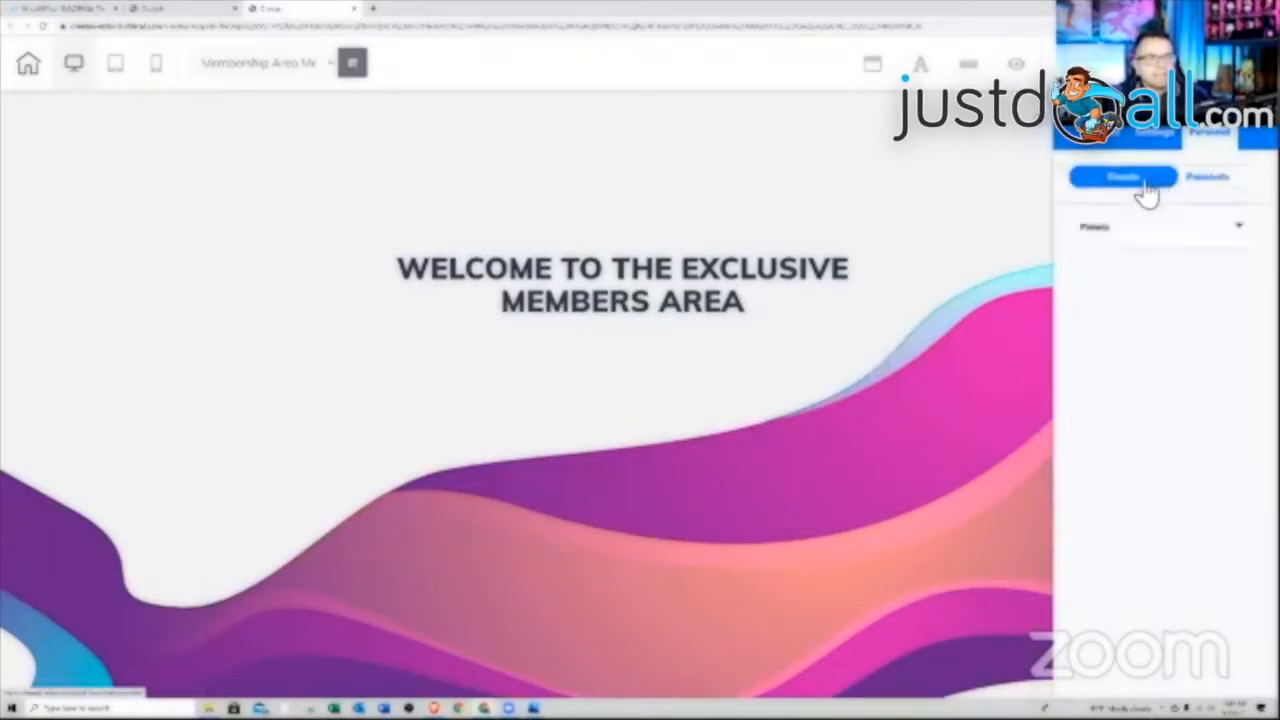
click(1155, 242)
scroll(1163, 376, down, 10)
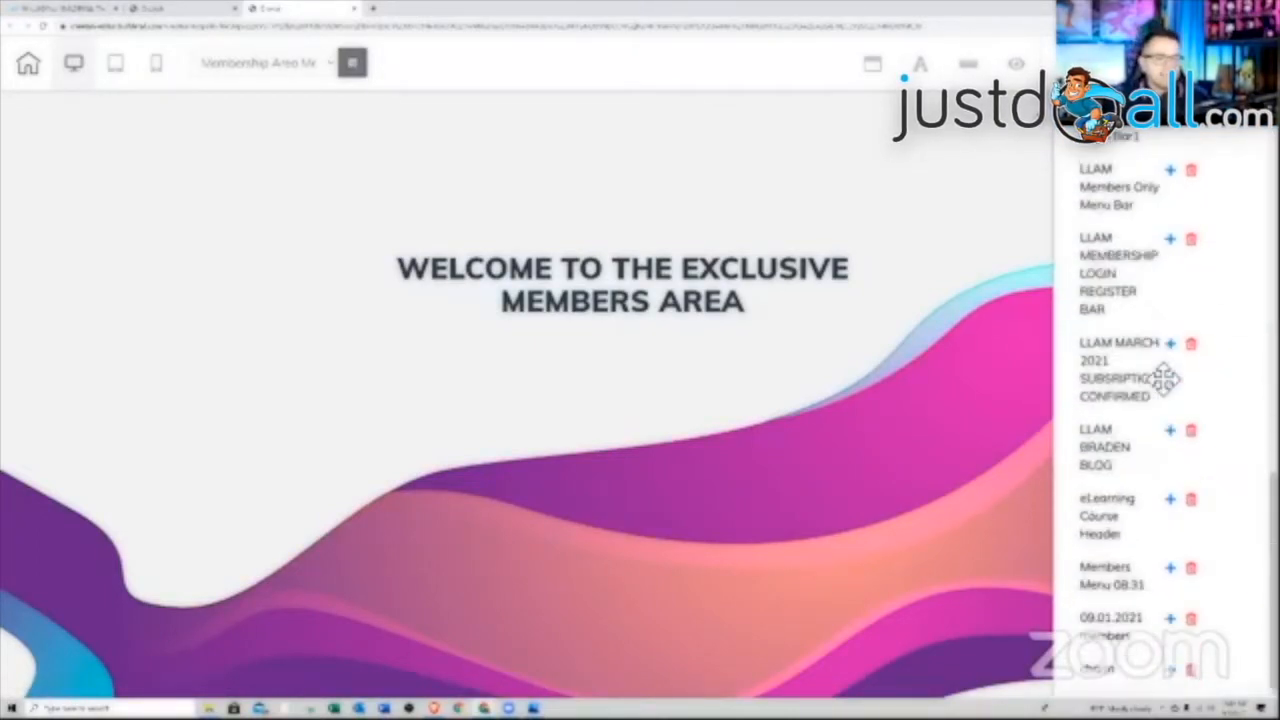
click(1172, 672)
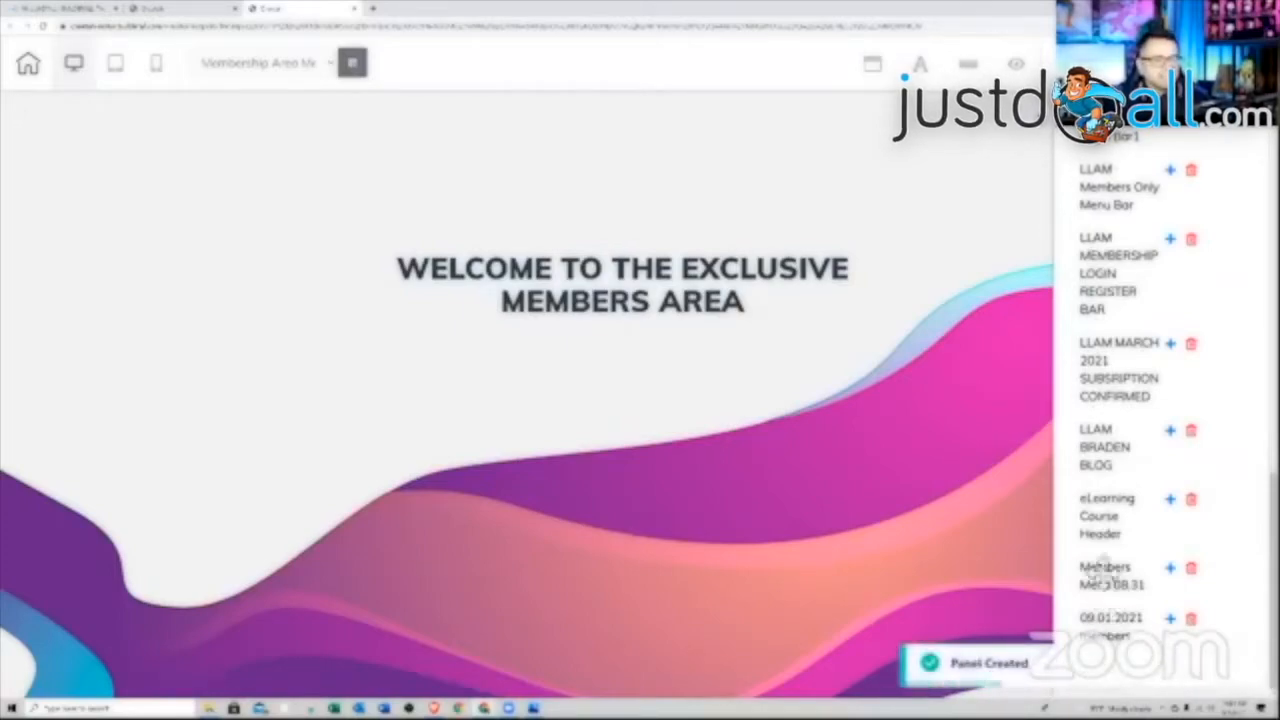
Select the new dark menu panel at the bottom of the page
click(1040, 126)
scroll(1003, 415, down, 5)
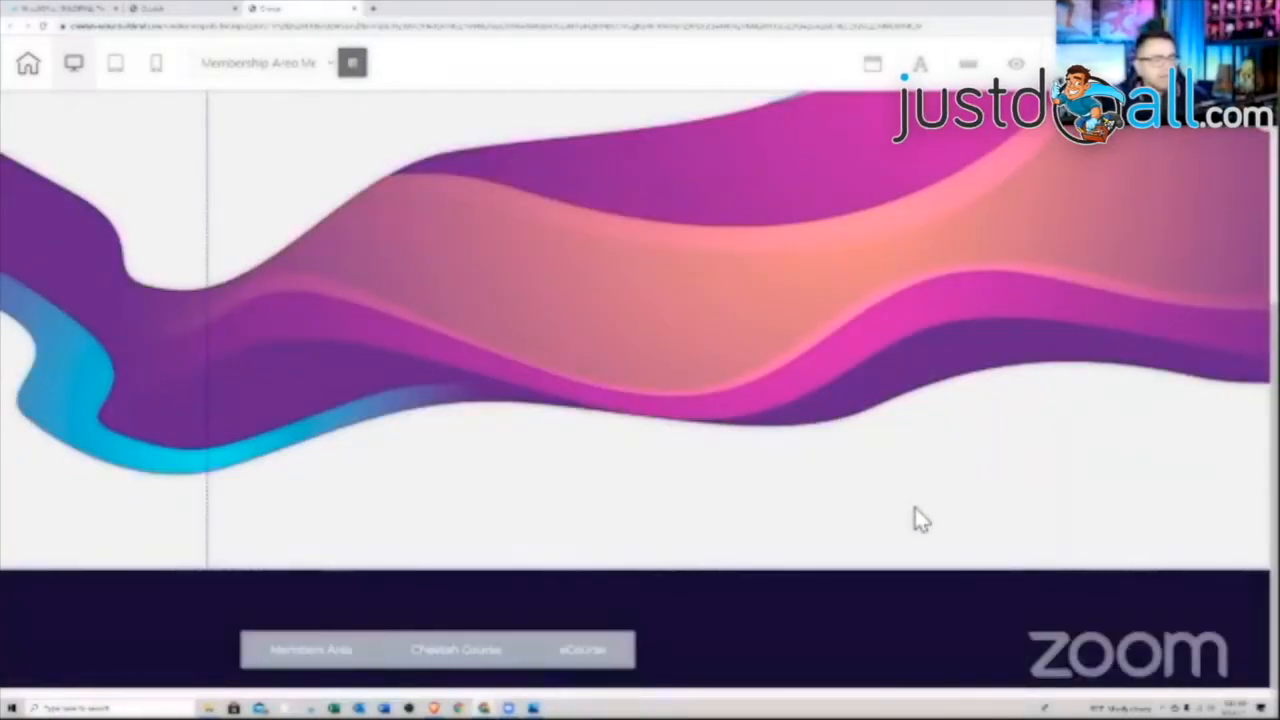
click(737, 612)
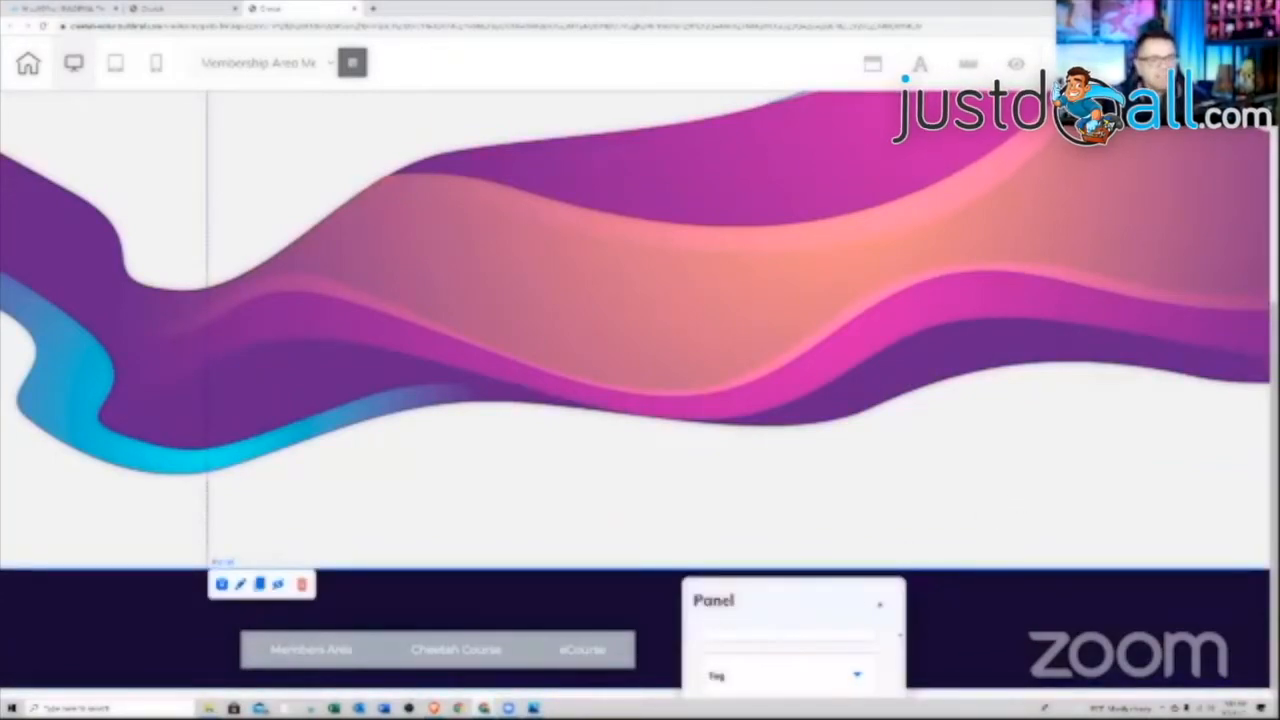
click(1254, 117)
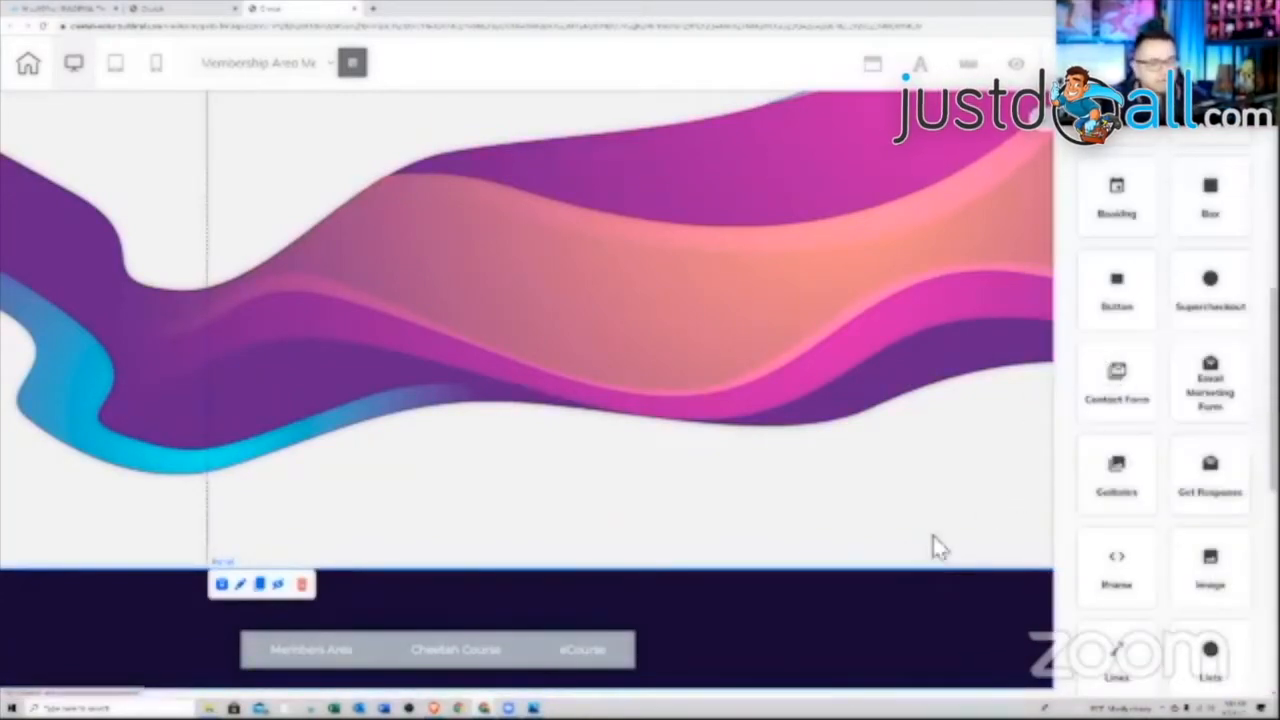
Place a members-area Login/Register button on the dark menu panel
scroll(1186, 510, down, 6)
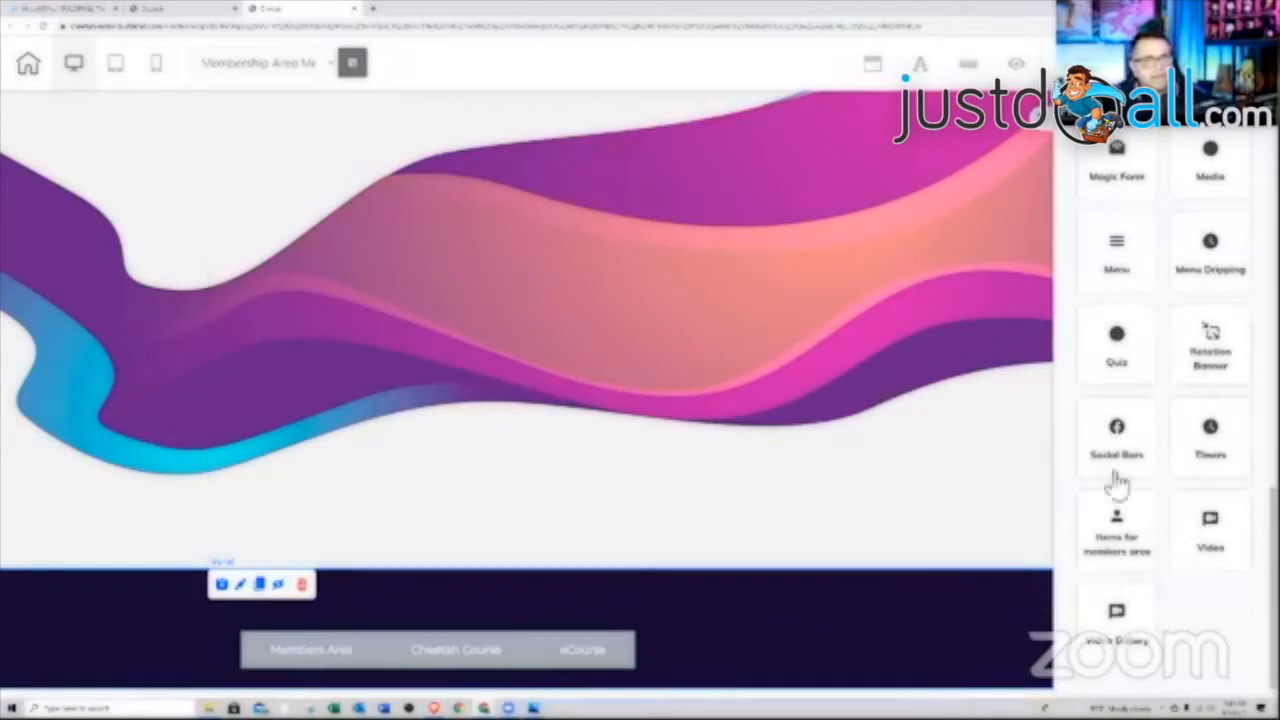
click(1117, 530)
drag(1165, 356, 917, 637)
click(915, 648)
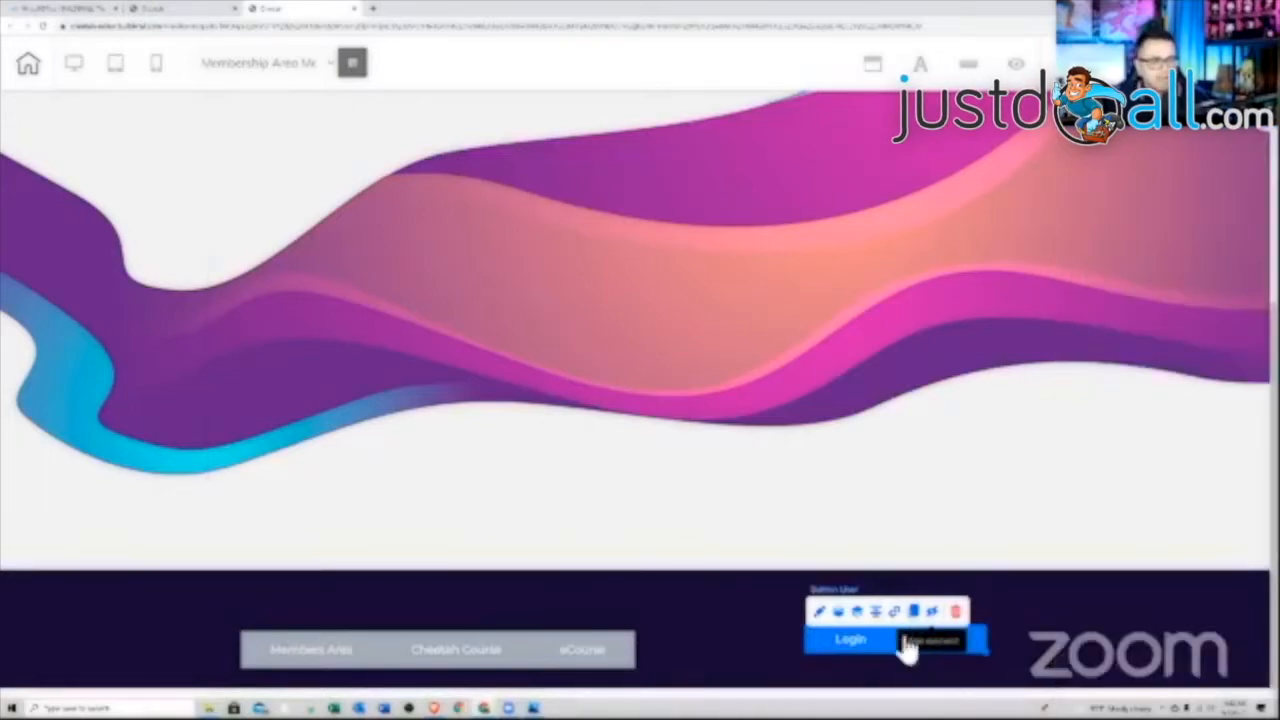
Redirect registrants to Thank You Page and logins to Membership Area Menu, set the logout page, and save
click(895, 611)
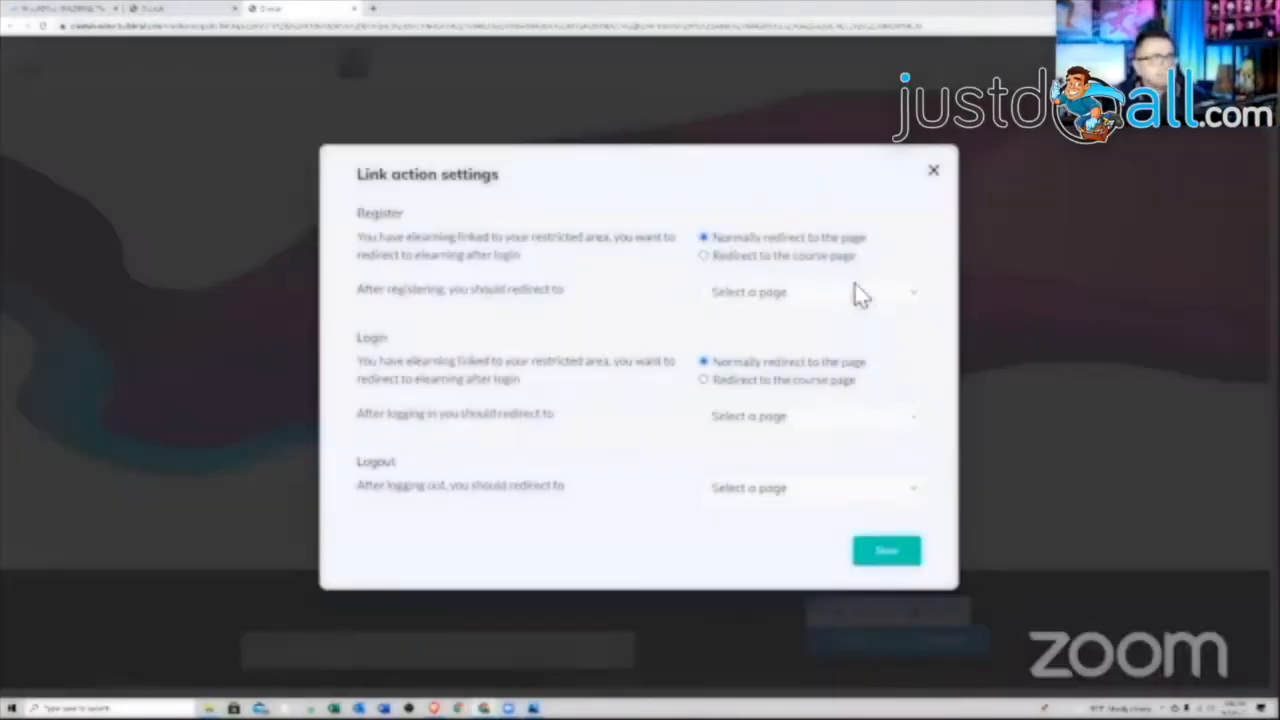
click(825, 303)
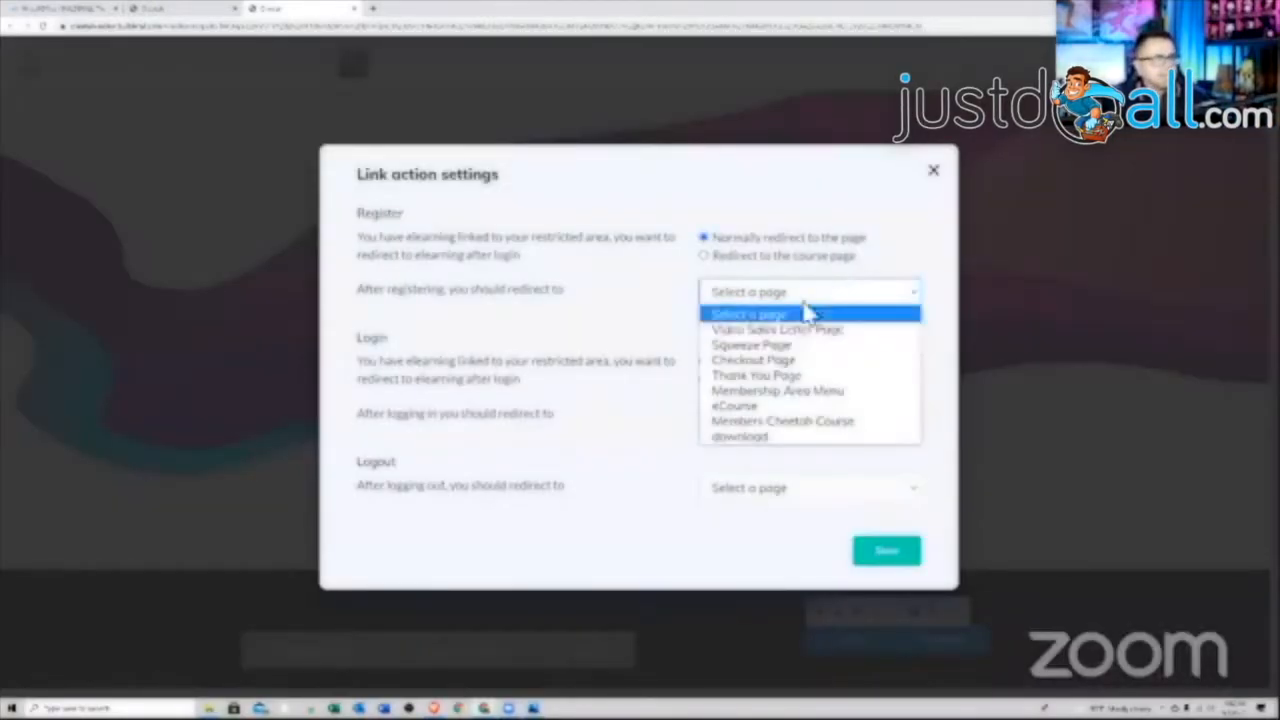
click(756, 375)
click(791, 420)
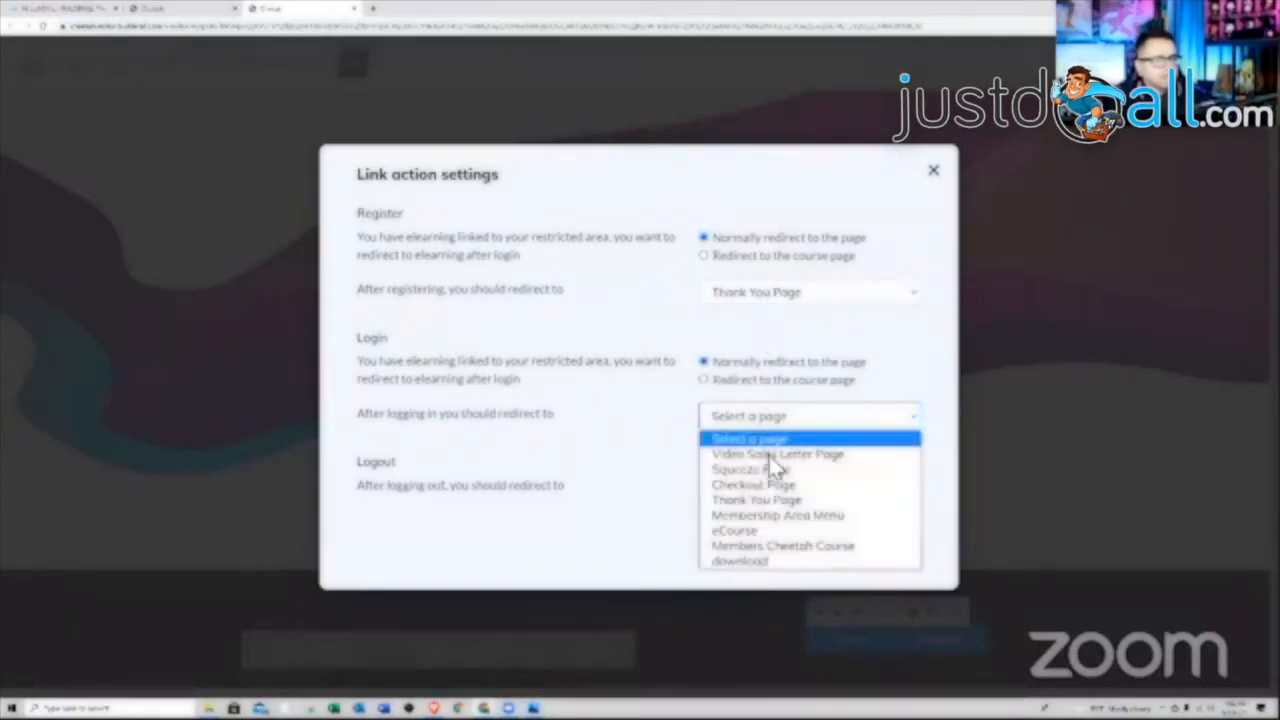
click(777, 515)
click(772, 489)
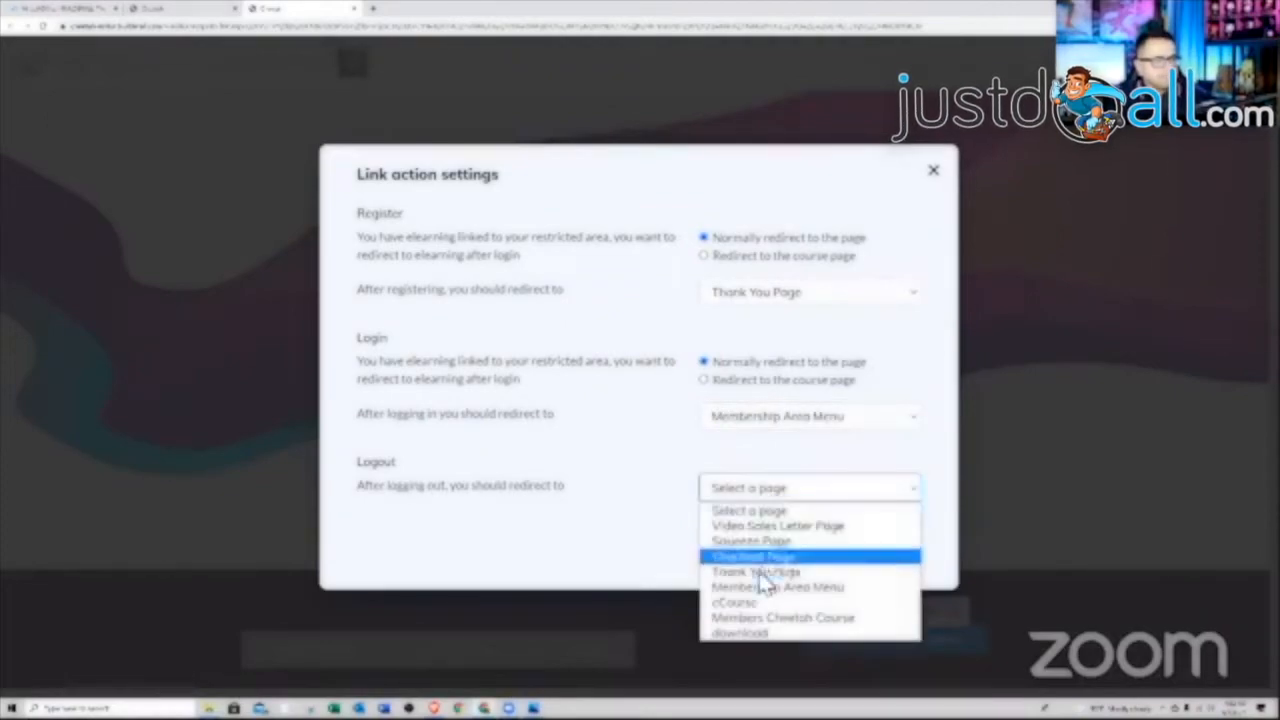
click(900, 587)
click(884, 558)
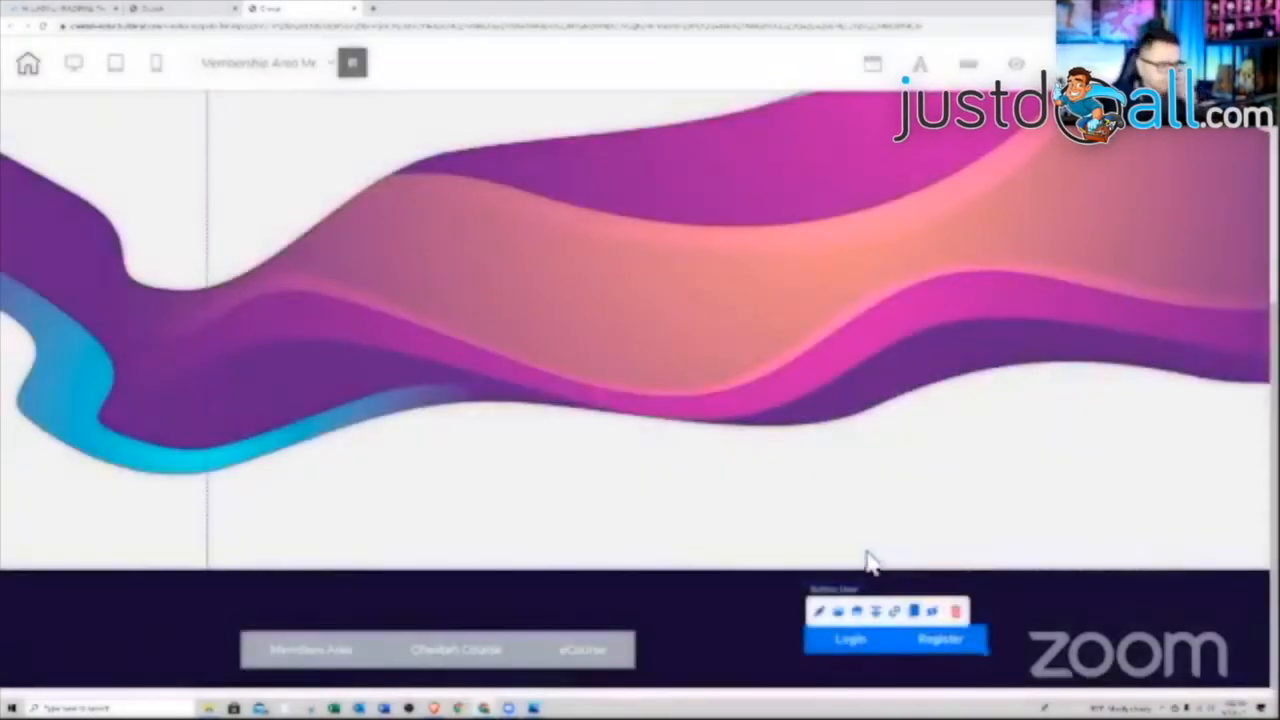
Reorder the panels so the dark menu panel sits above the wave panel
click(557, 650)
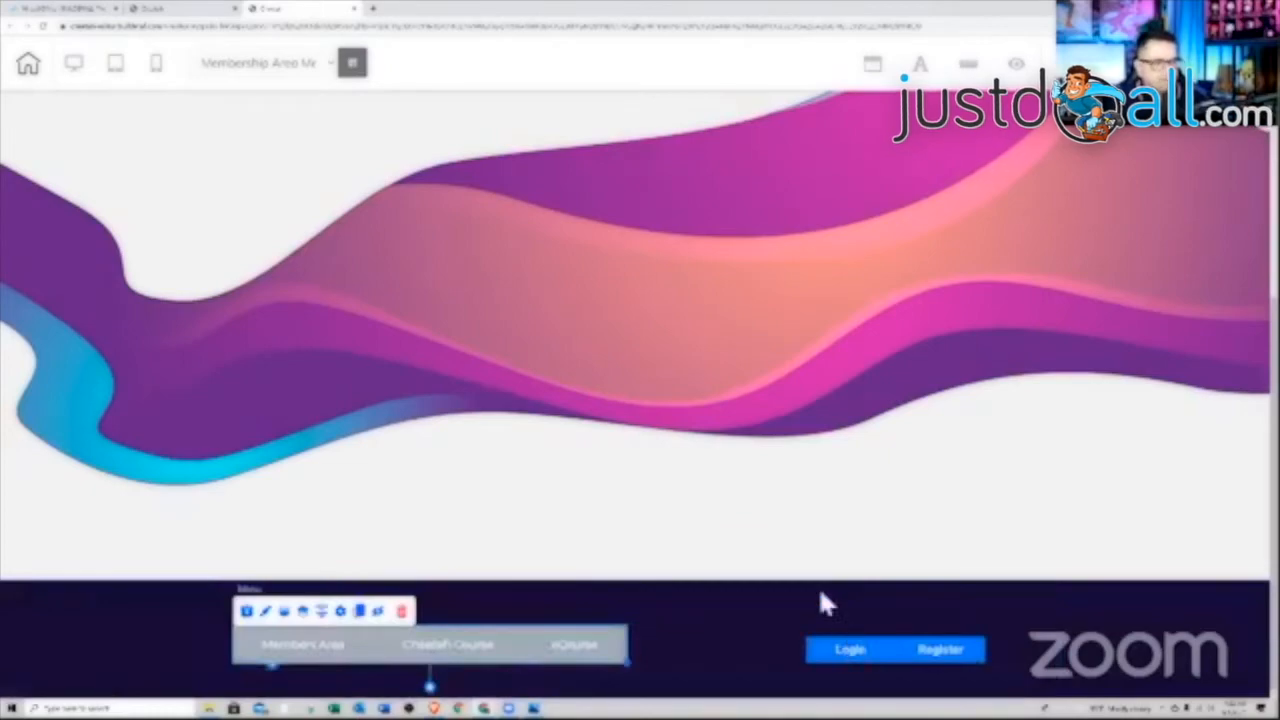
double_click(740, 620)
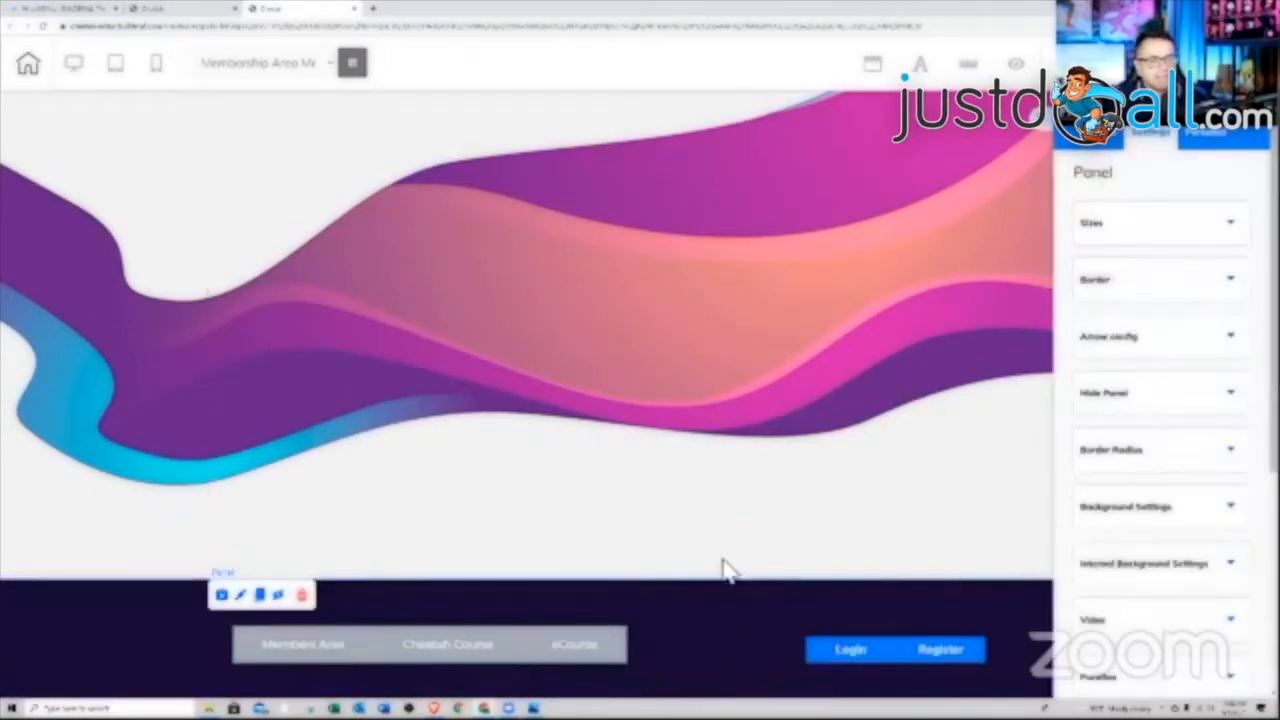
scroll(1177, 574, down, 5)
click(1135, 500)
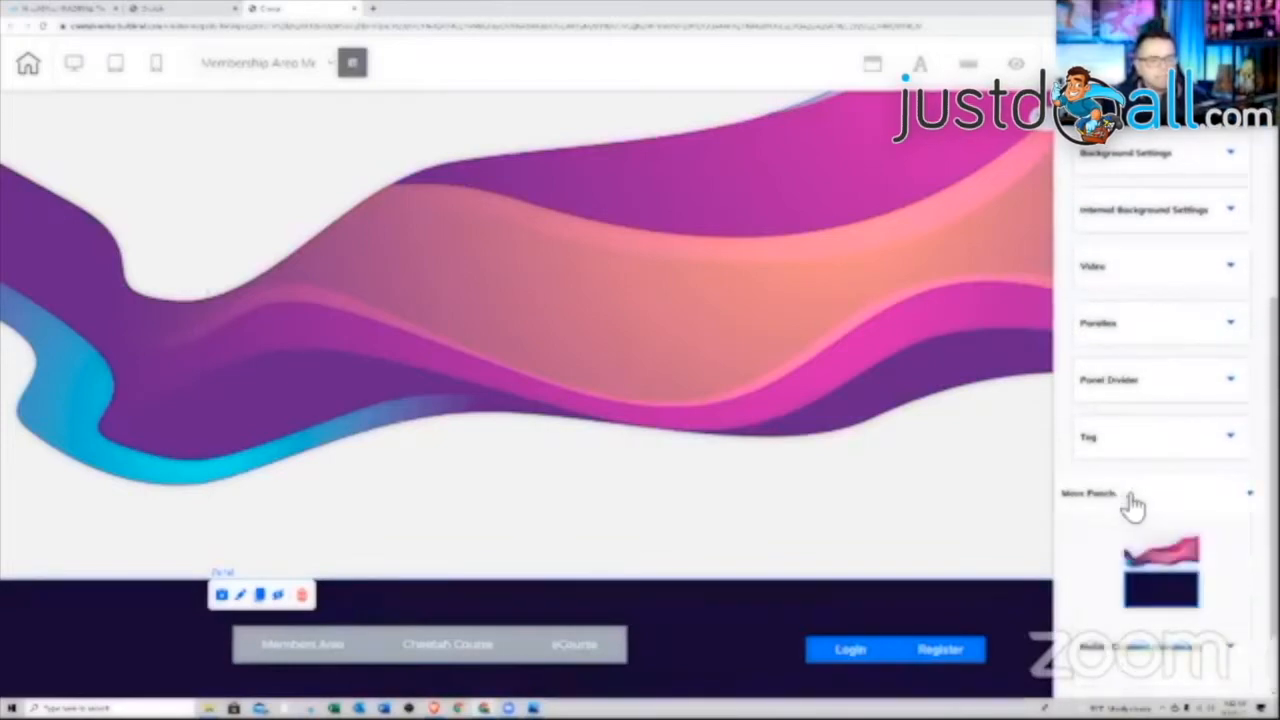
drag(1155, 595, 1152, 554)
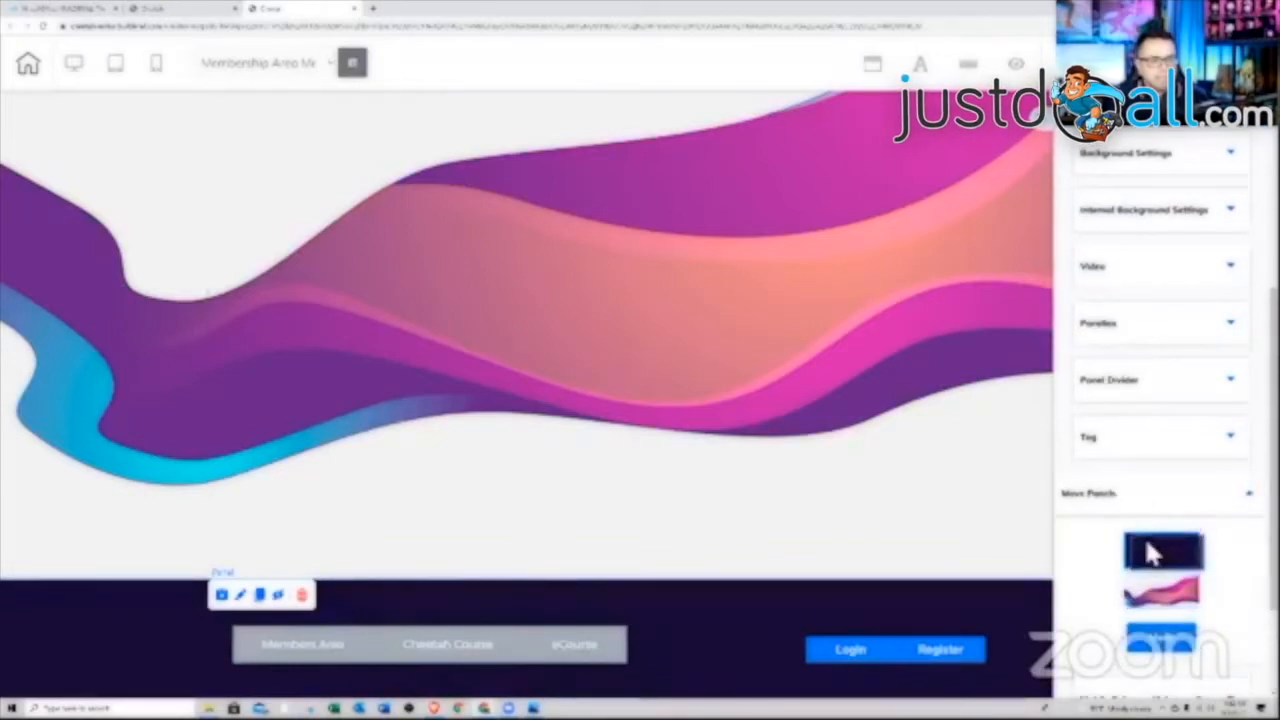
click(1160, 643)
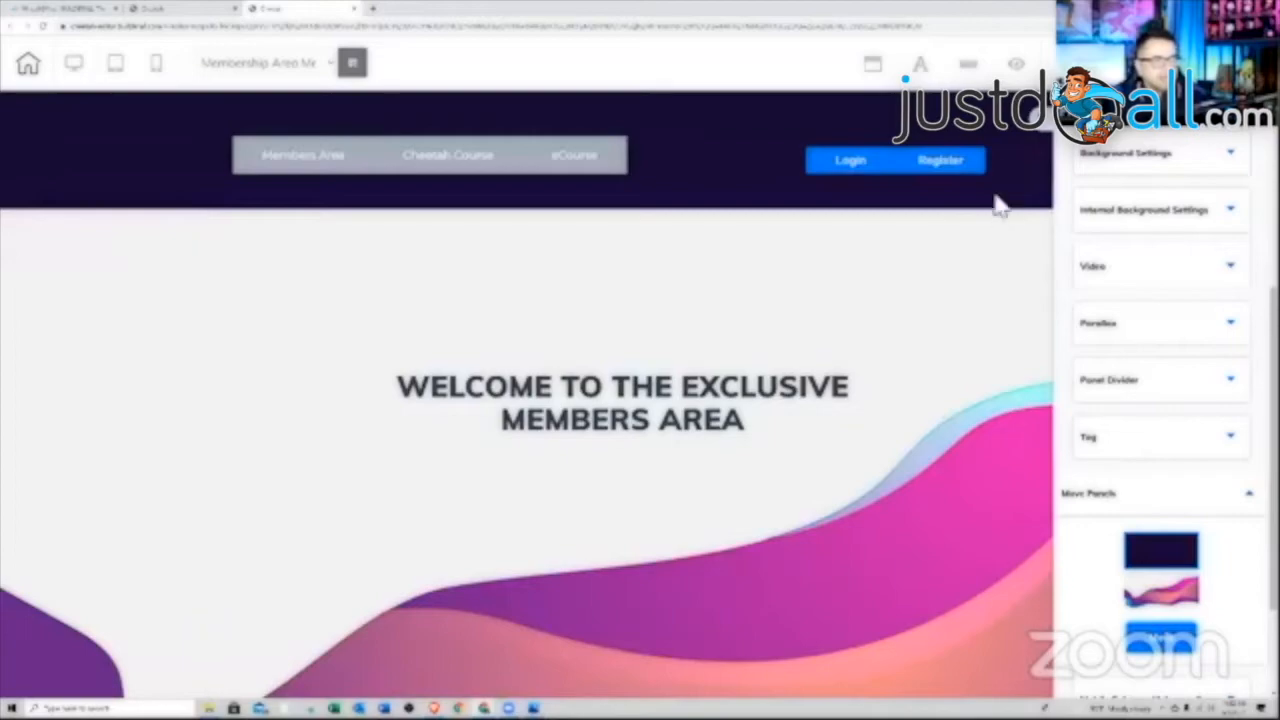
Save and publish the site, then close the page editor
click(1043, 122)
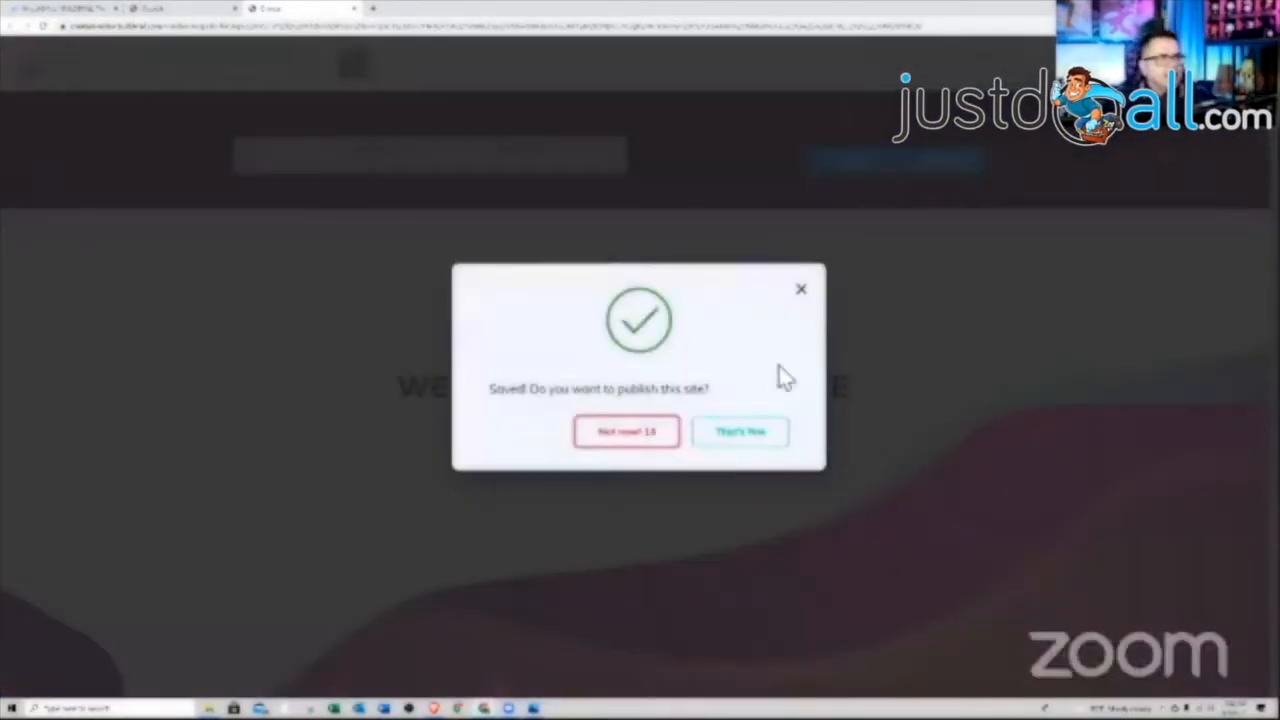
click(760, 445)
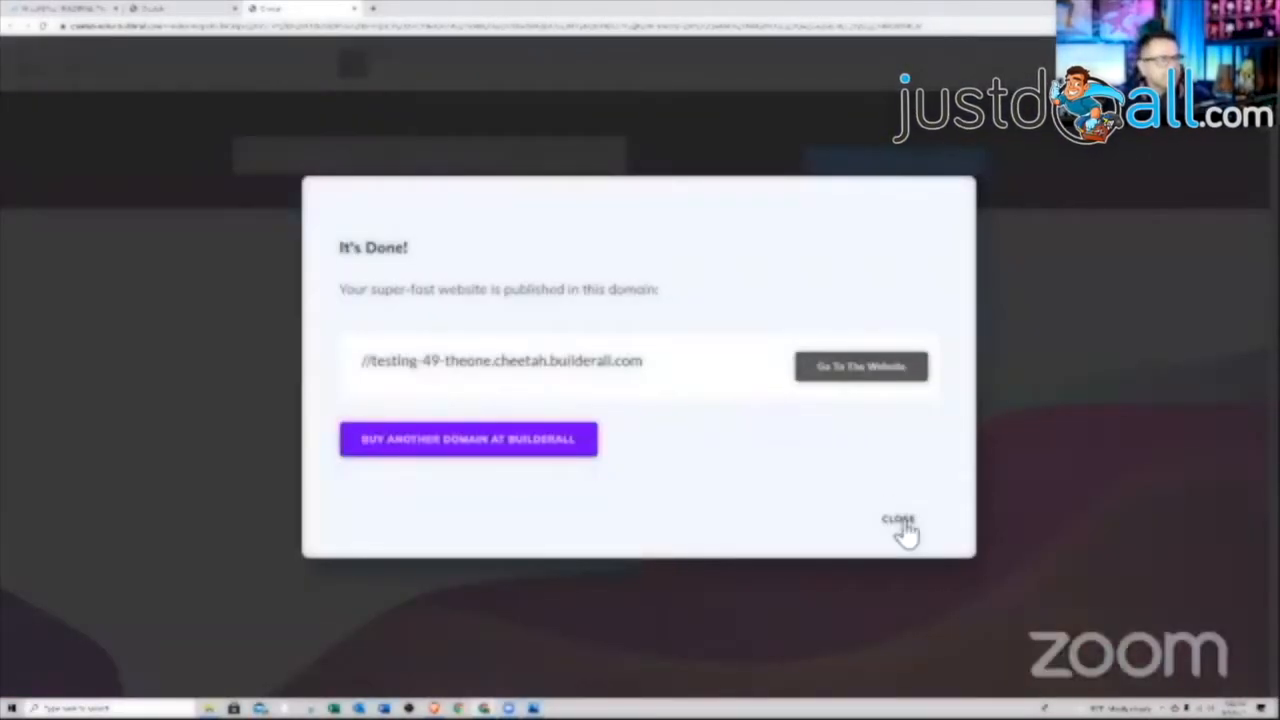
click(899, 521)
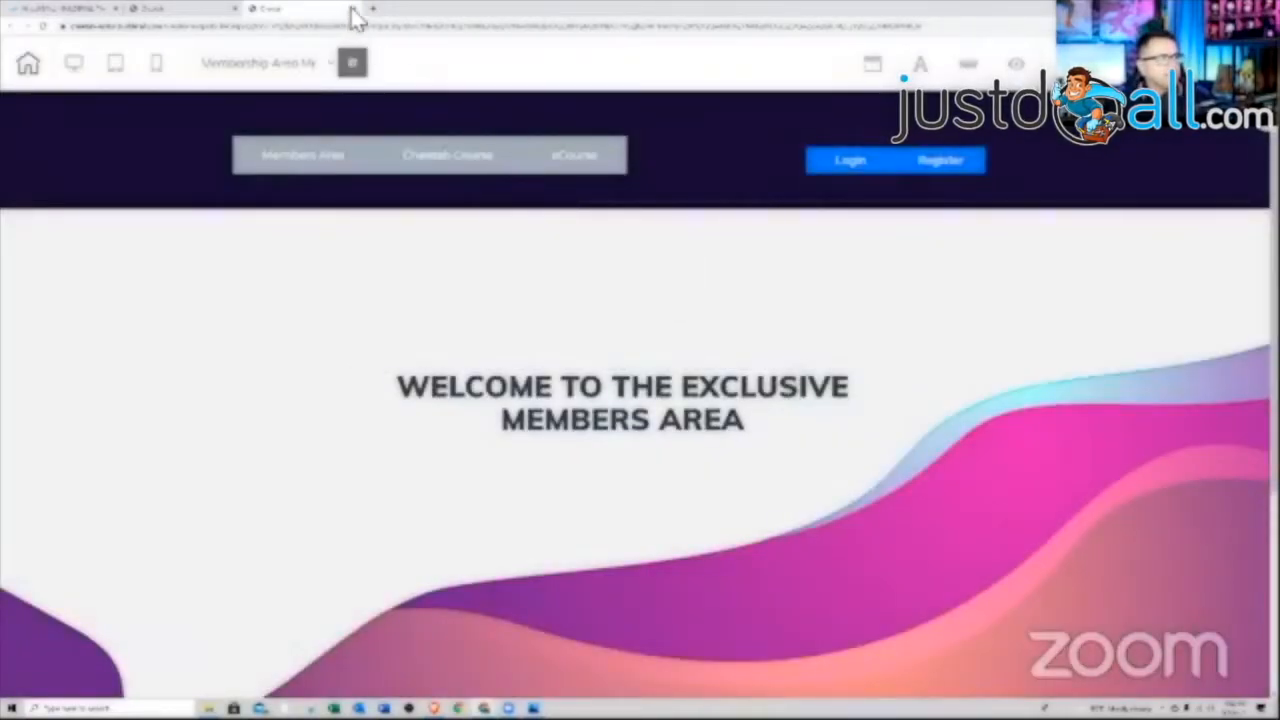
click(351, 10)
click(678, 82)
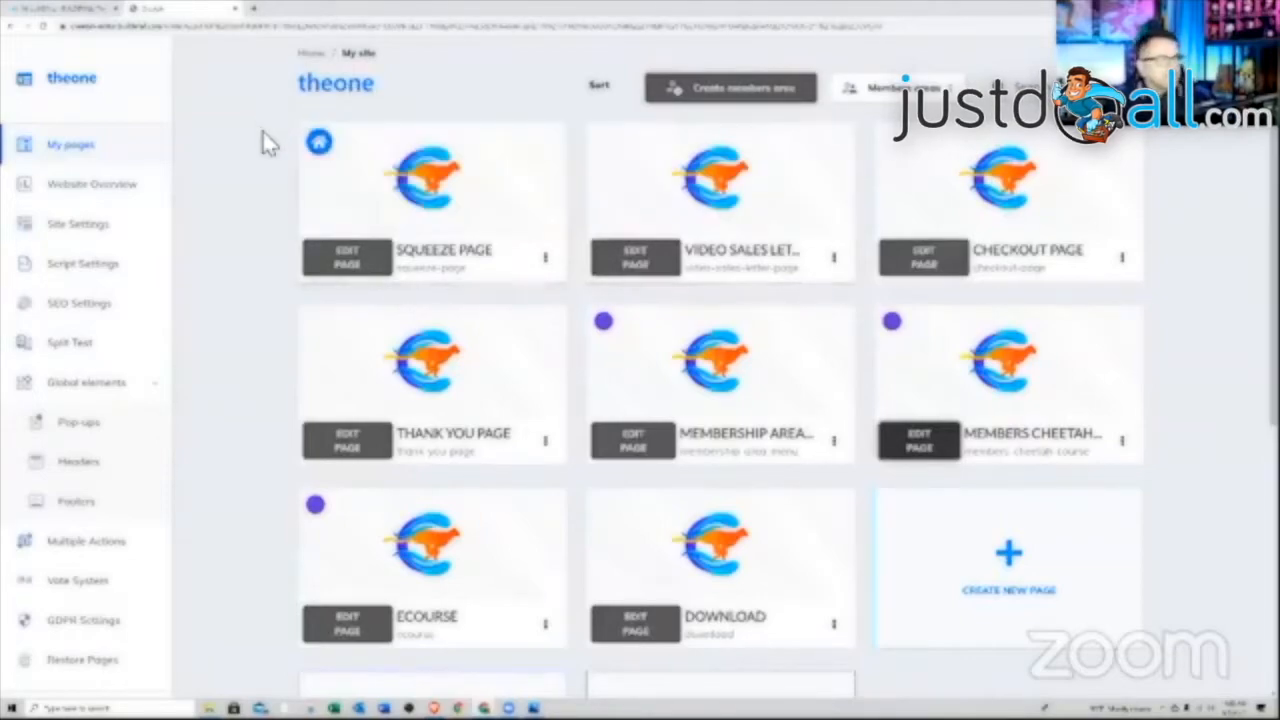
scroll(1037, 191, up, 2)
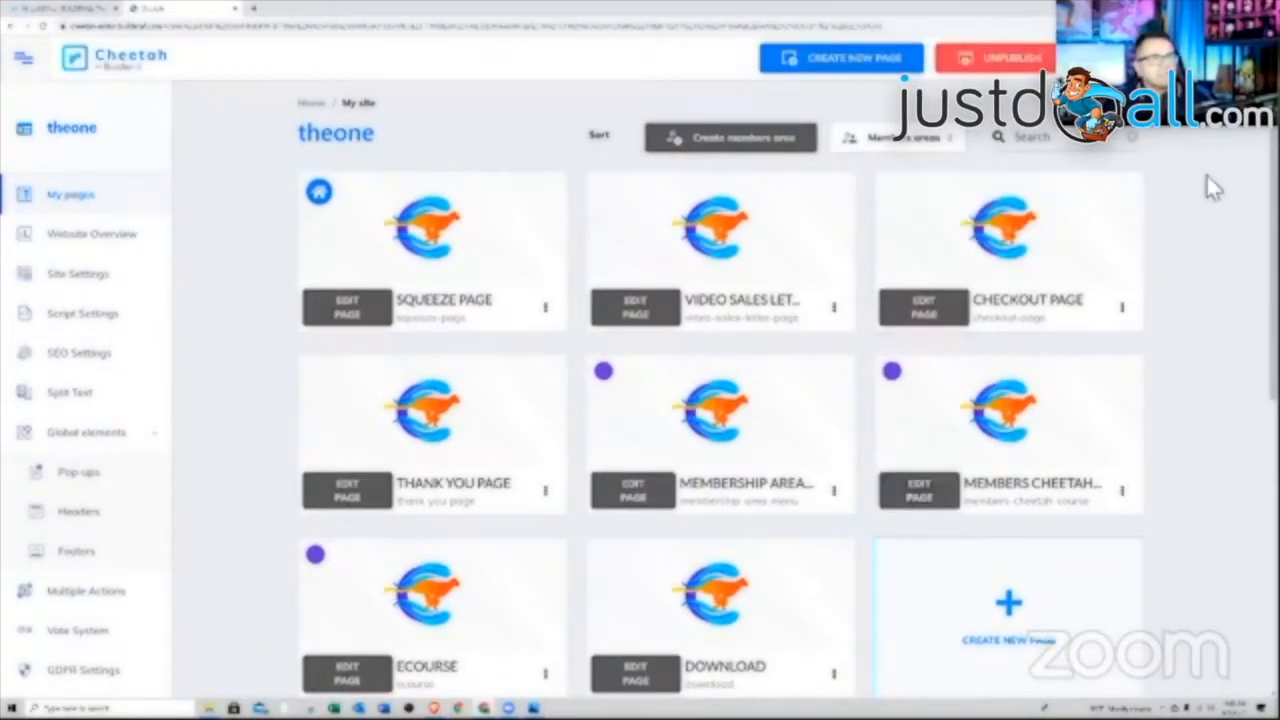
scroll(1180, 300, down, 3)
scroll(1180, 289, up, 3)
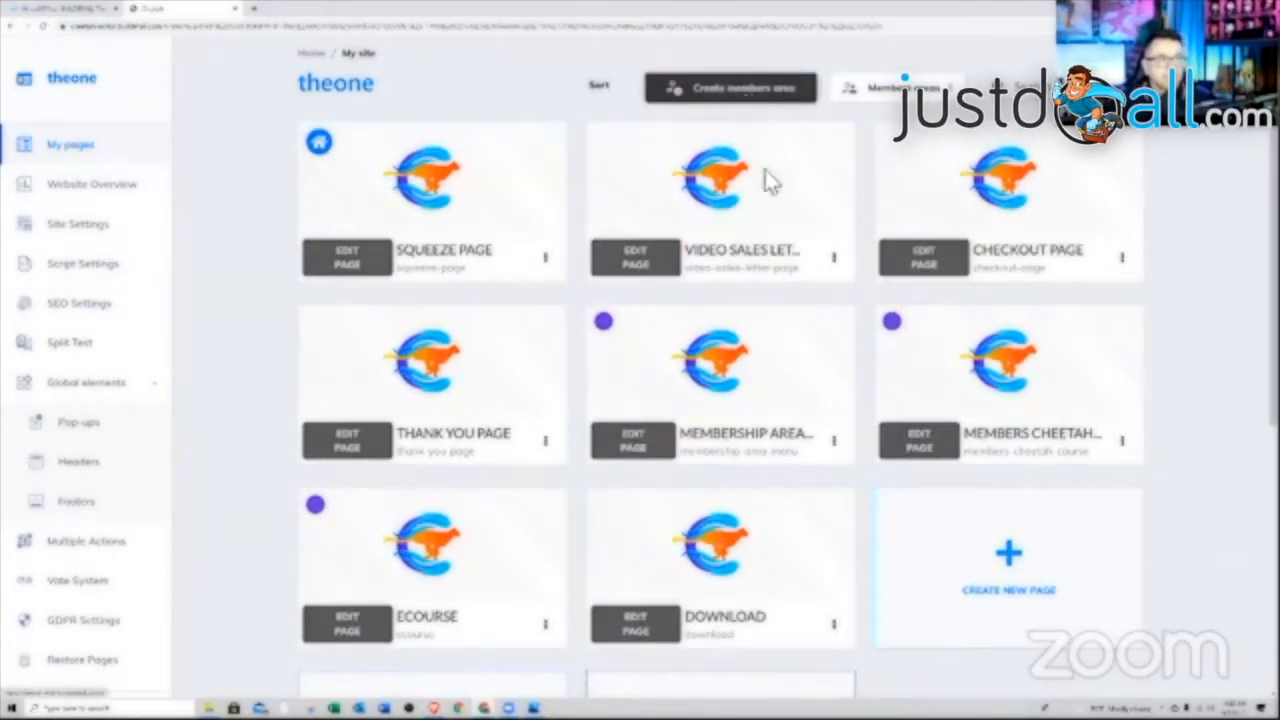
scroll(872, 605, down, 2)
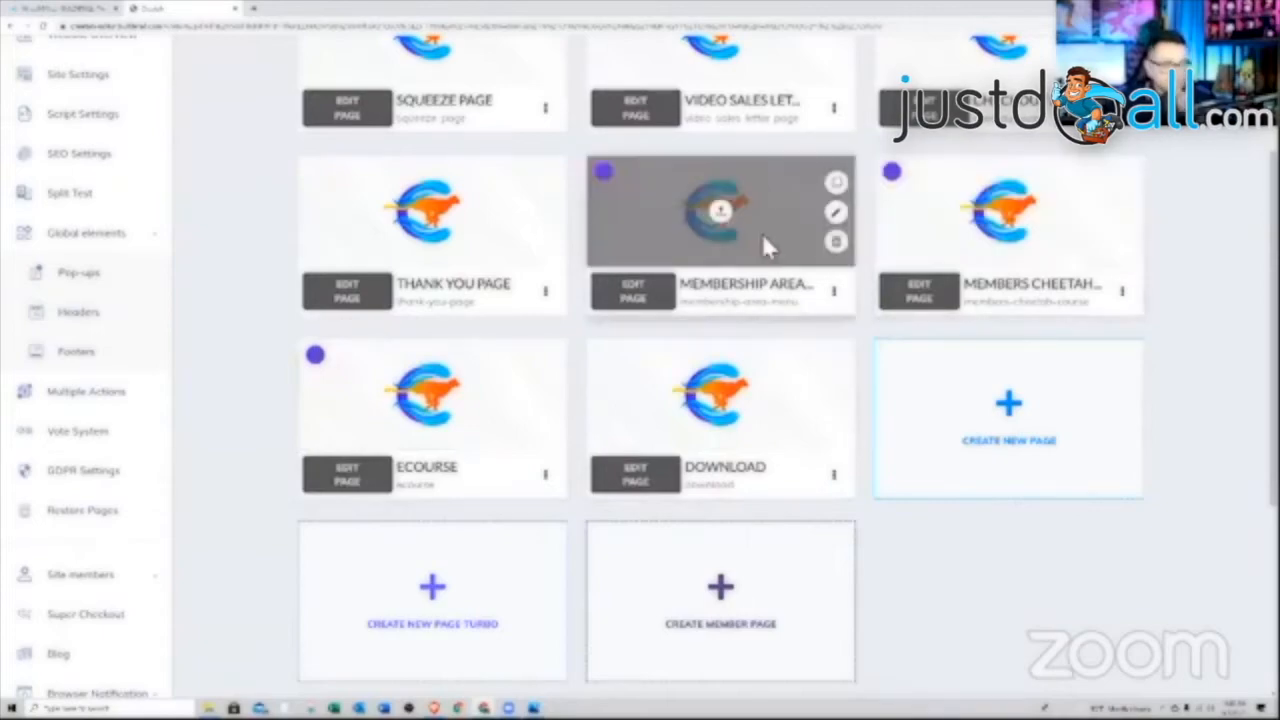
scroll(936, 470, up, 1)
scroll(936, 470, up, 3)
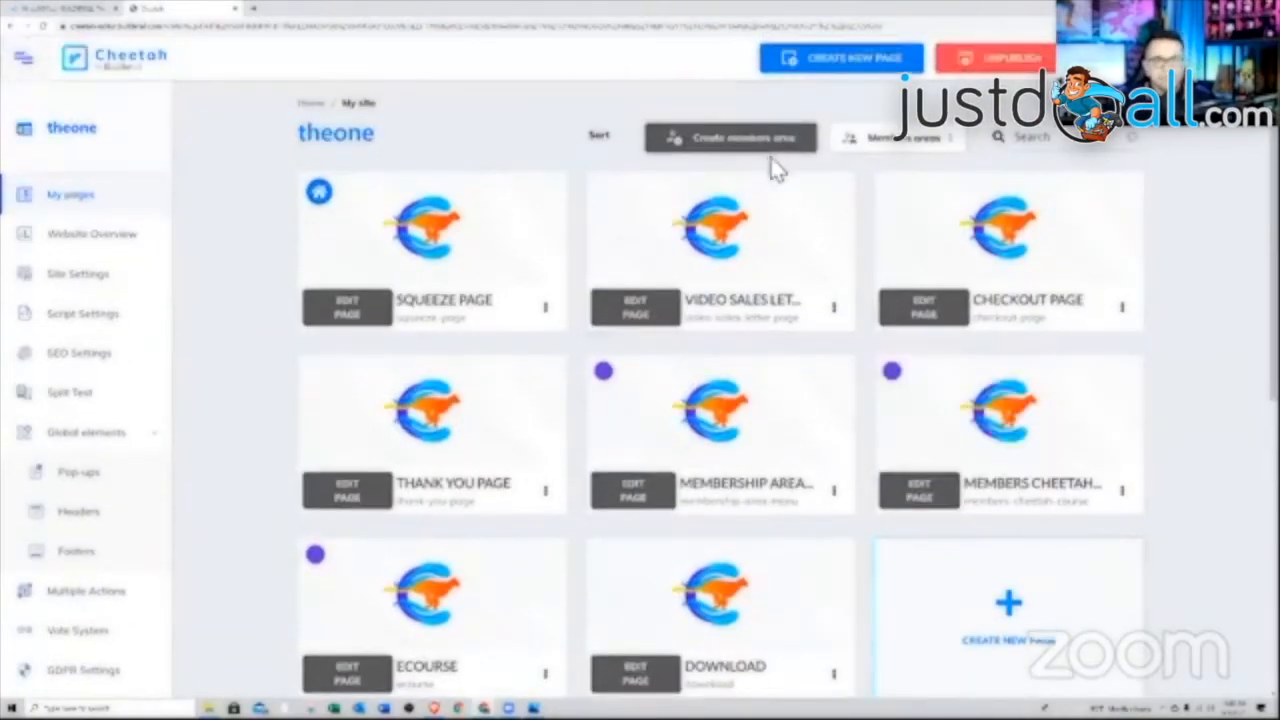
scroll(975, 500, down, 1)
scroll(975, 500, down, 1)
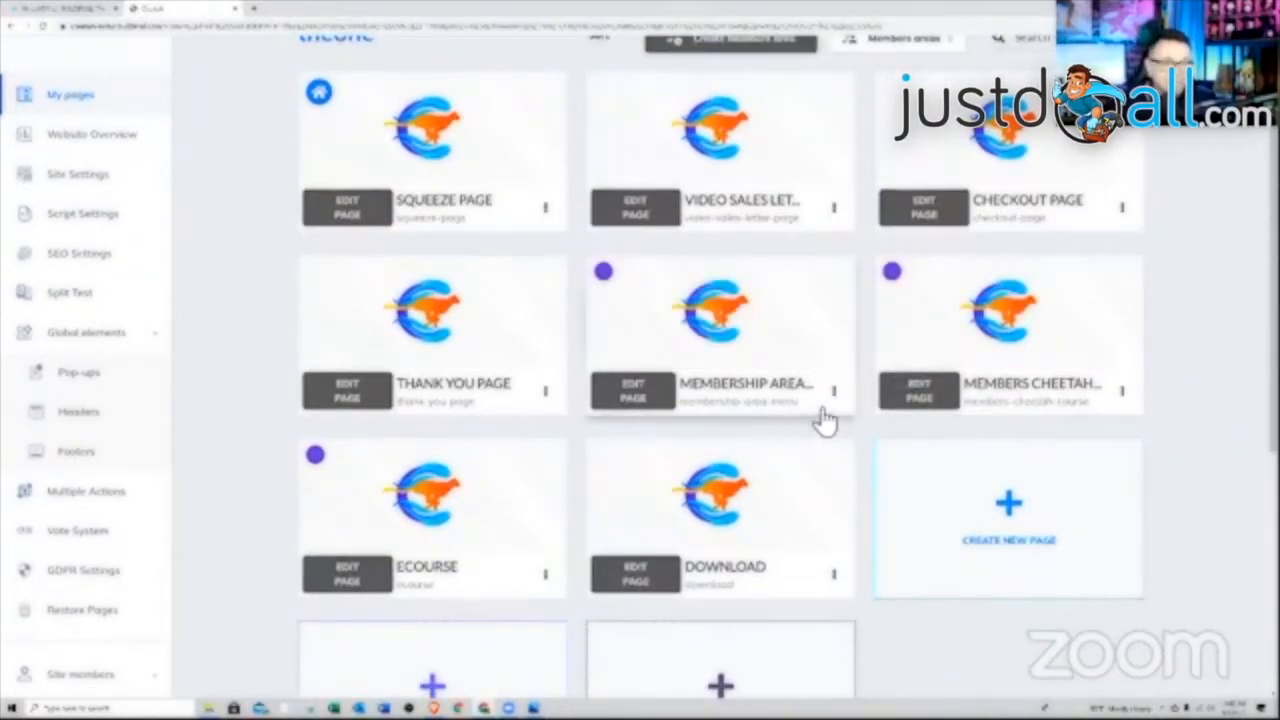
scroll(109, 323, down, 3)
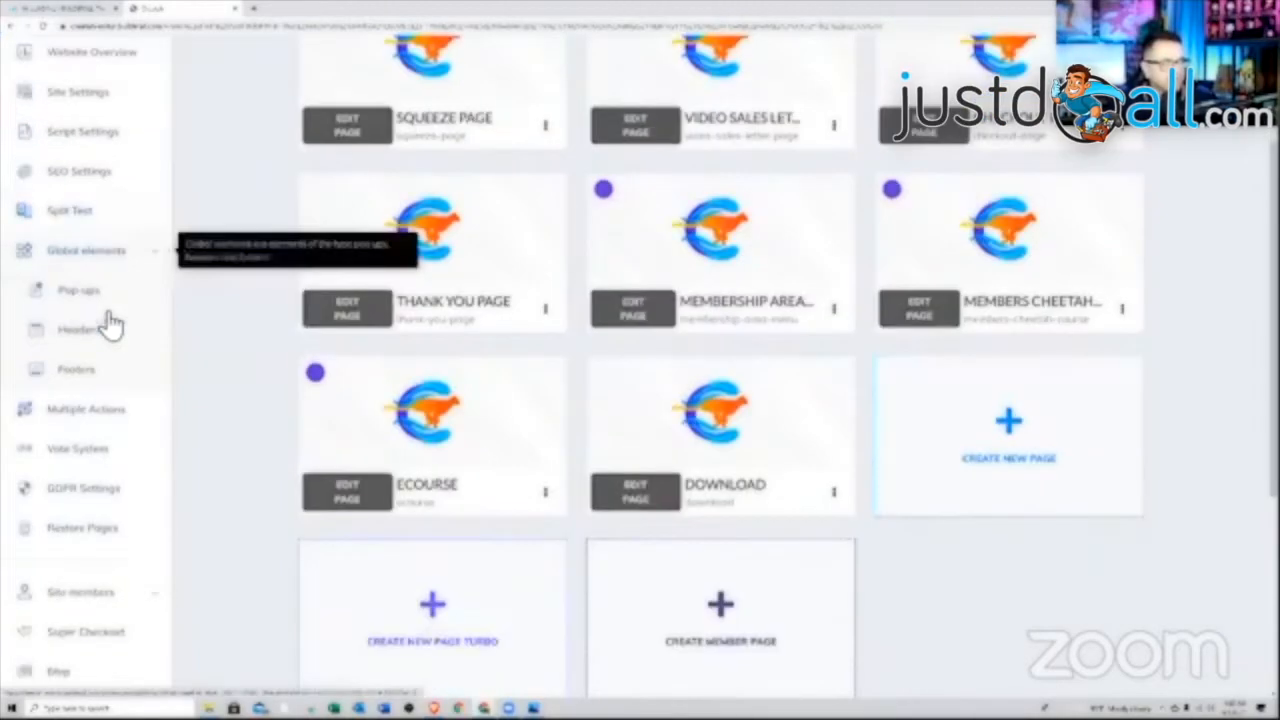
scroll(540, 400, up, 3)
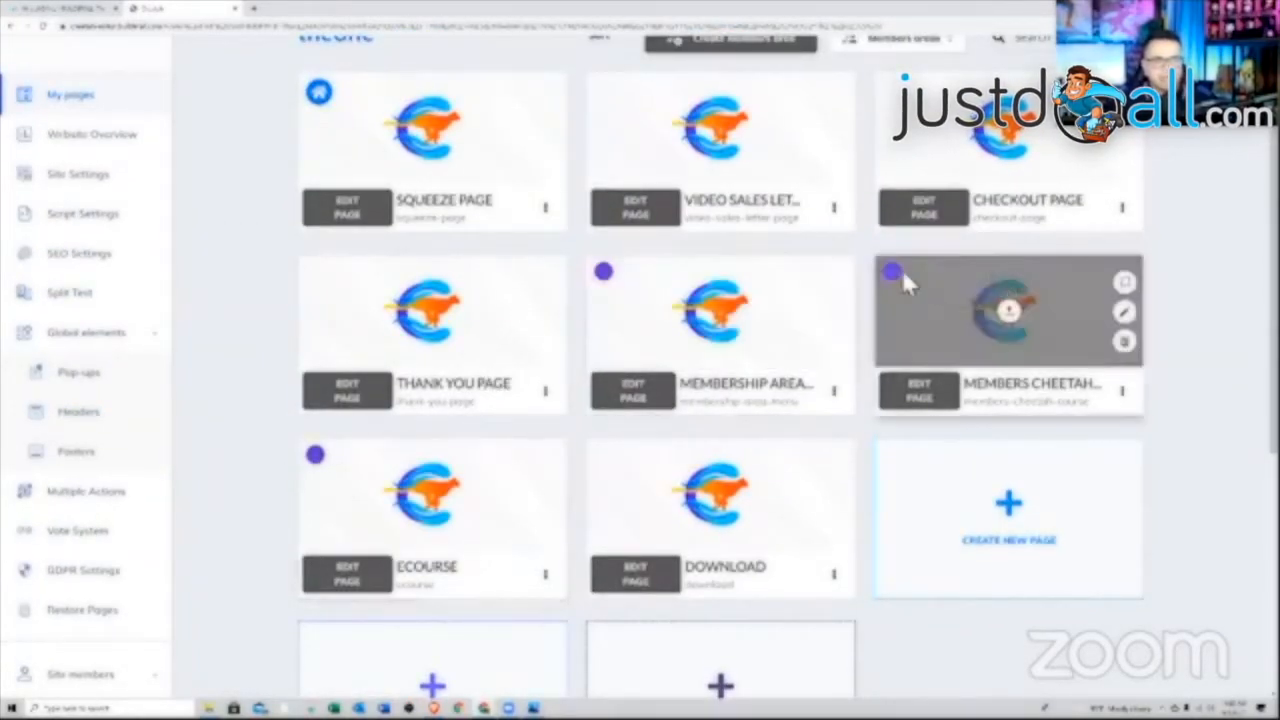
scroll(900, 320, down, 5)
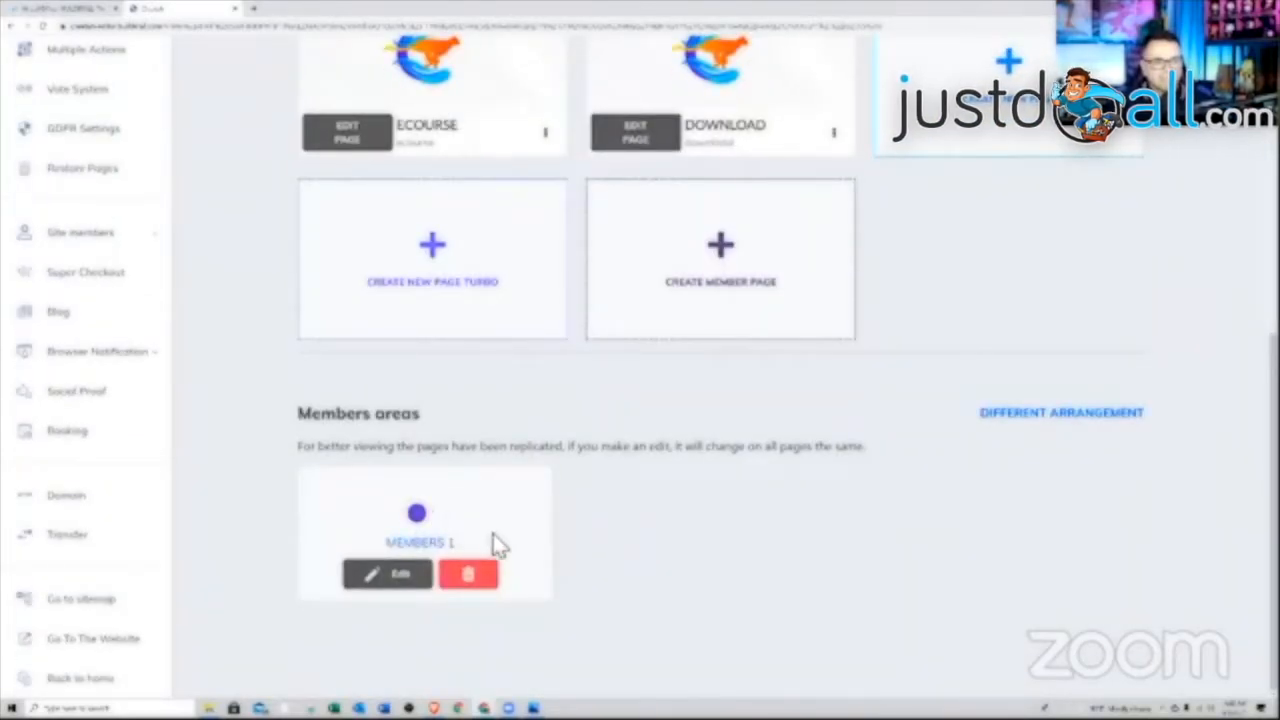
Review the Members 1 area's protected pages, eLearning course and Mailing Boss settings, then save
click(418, 580)
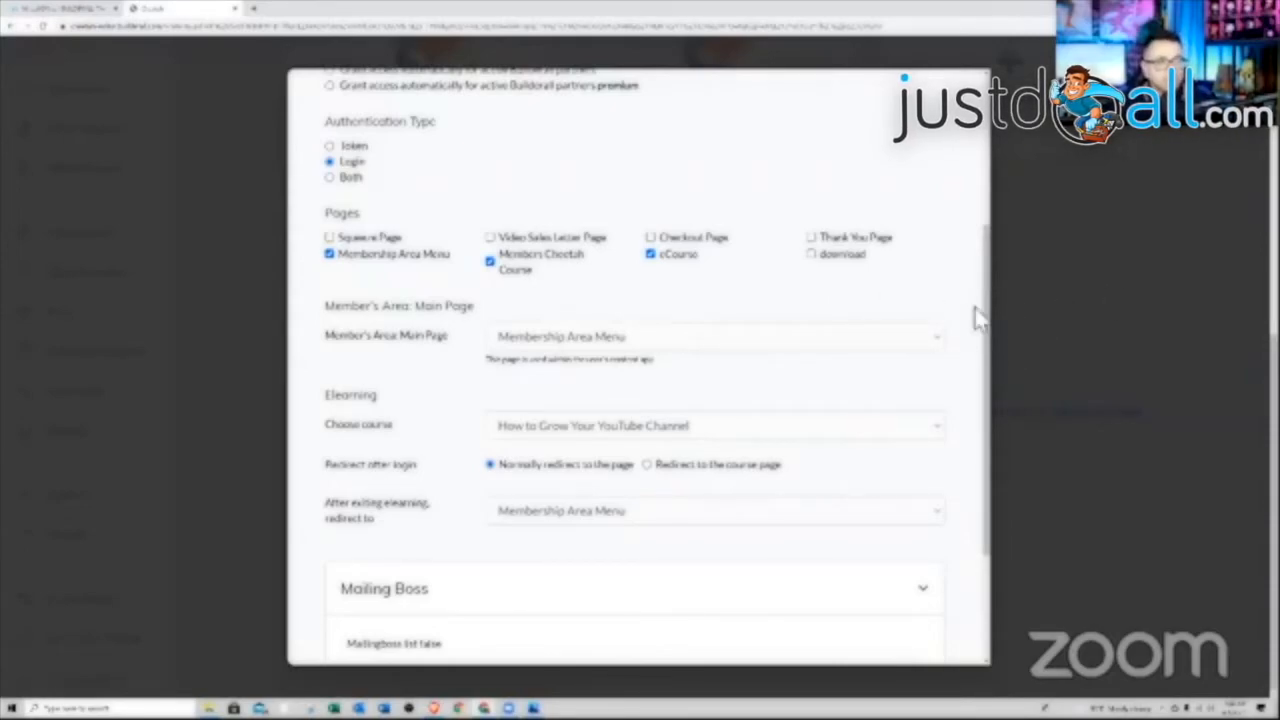
drag(985, 330, 989, 534)
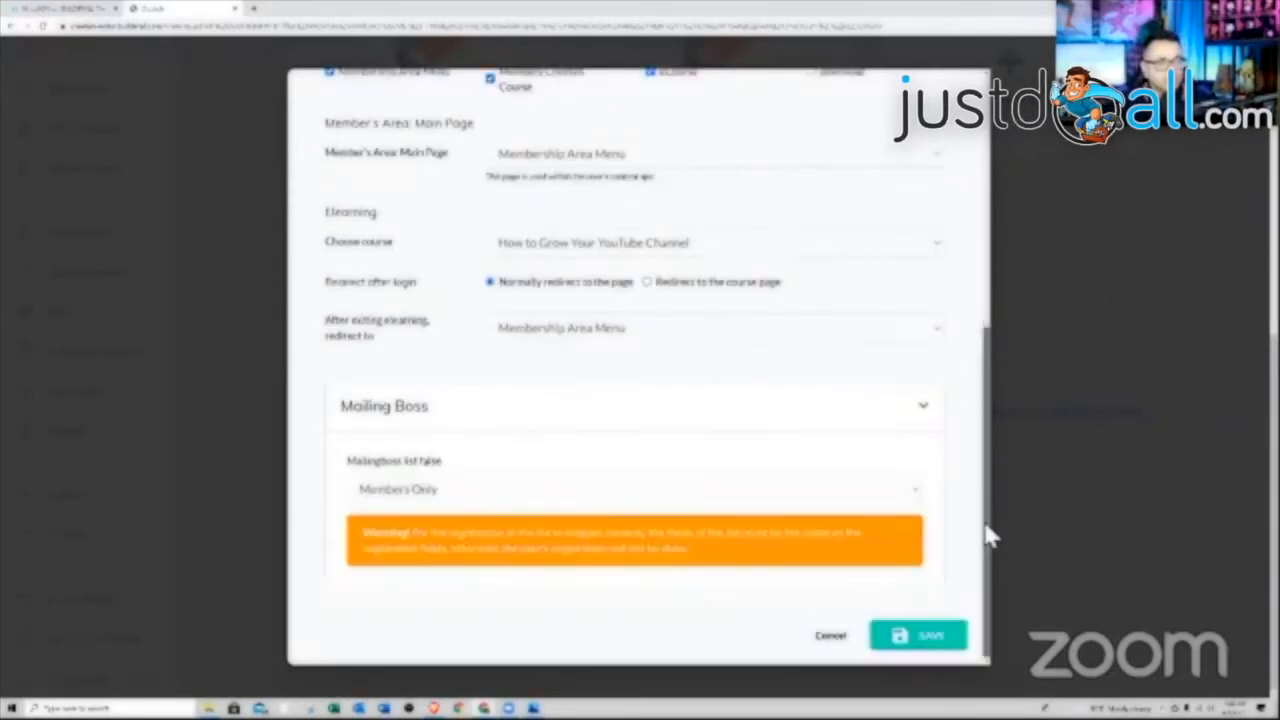
click(850, 645)
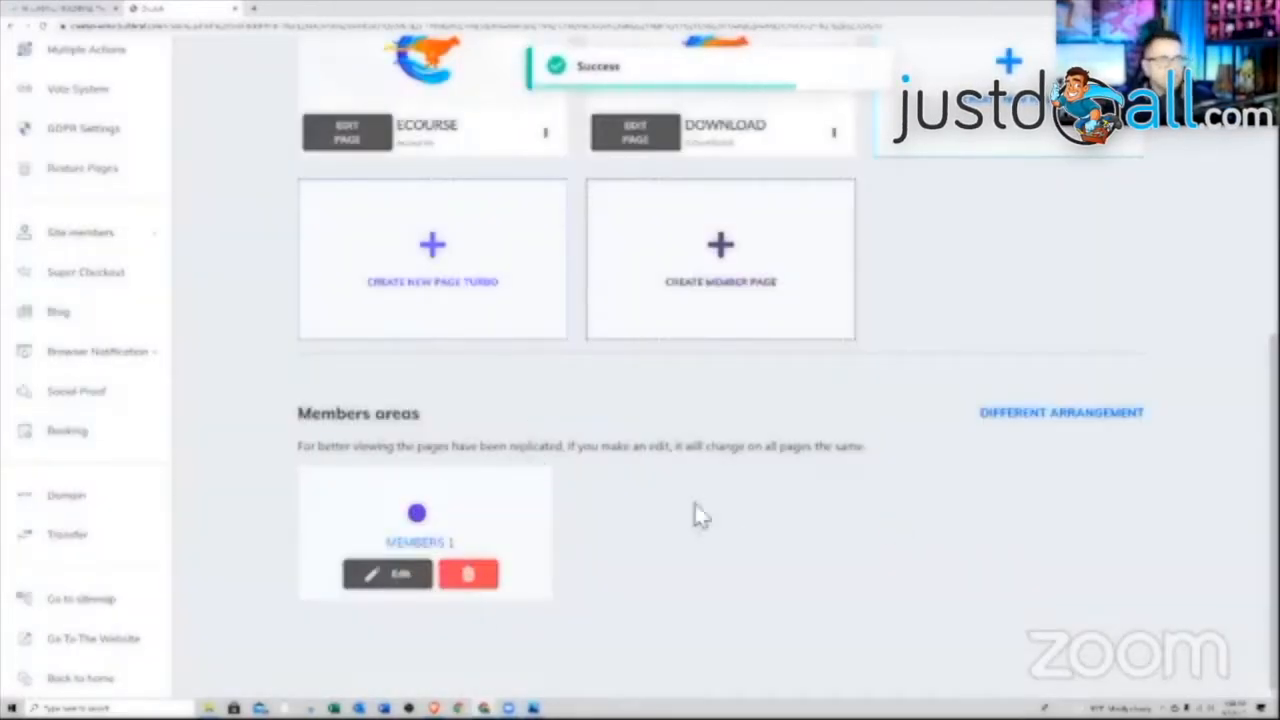
scroll(766, 490, up, 2)
scroll(760, 483, down, 1)
scroll(753, 482, down, 1)
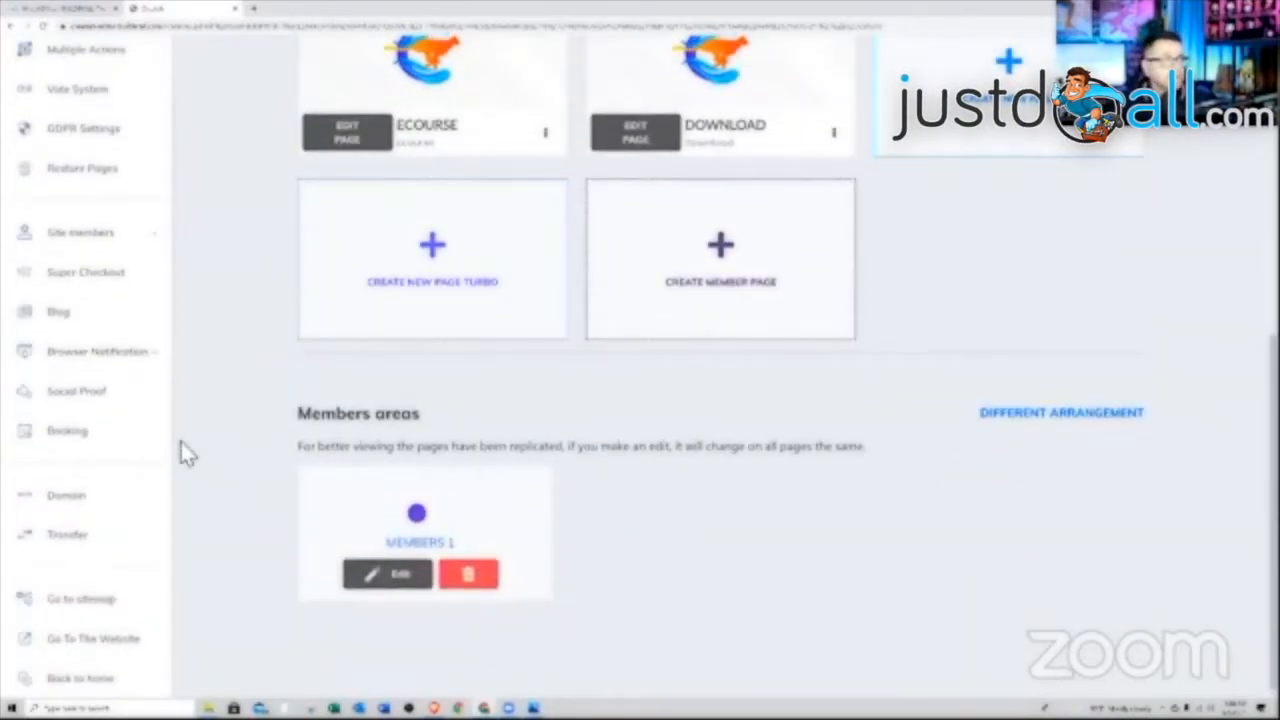
Open the Site members > Members list, which has no members yet
scroll(137, 380, up, 5)
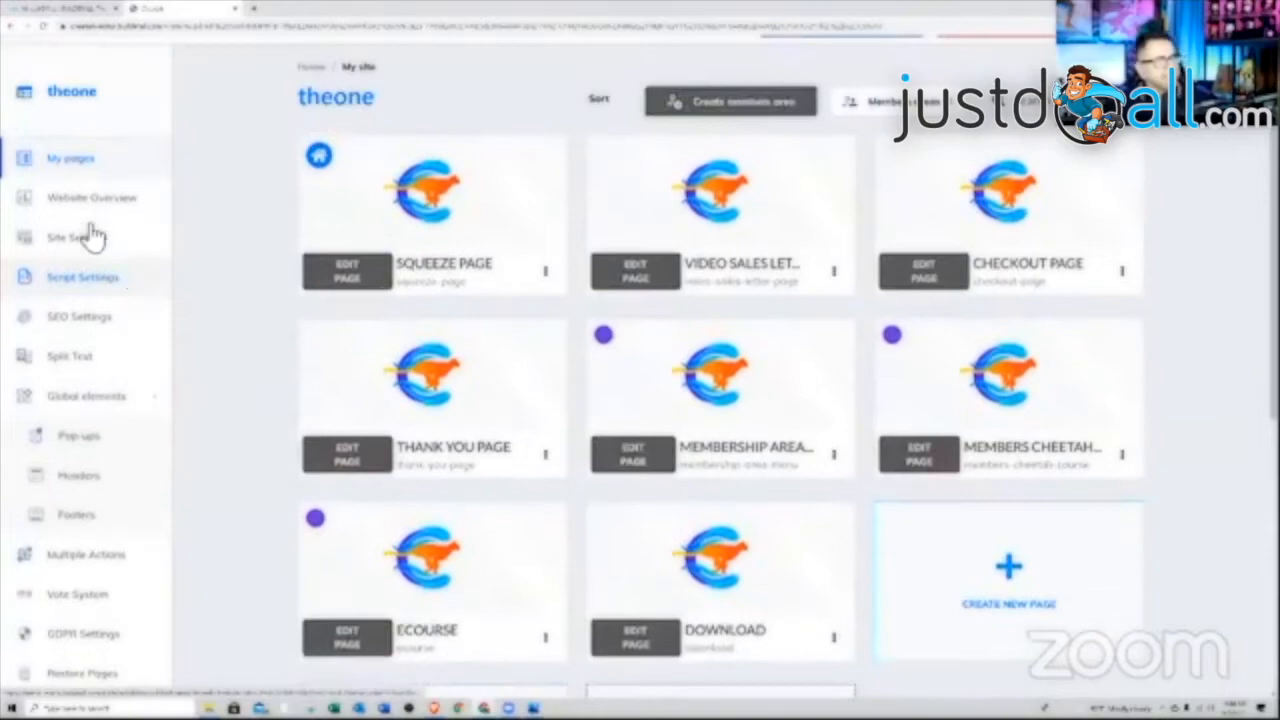
scroll(91, 236, up, 1)
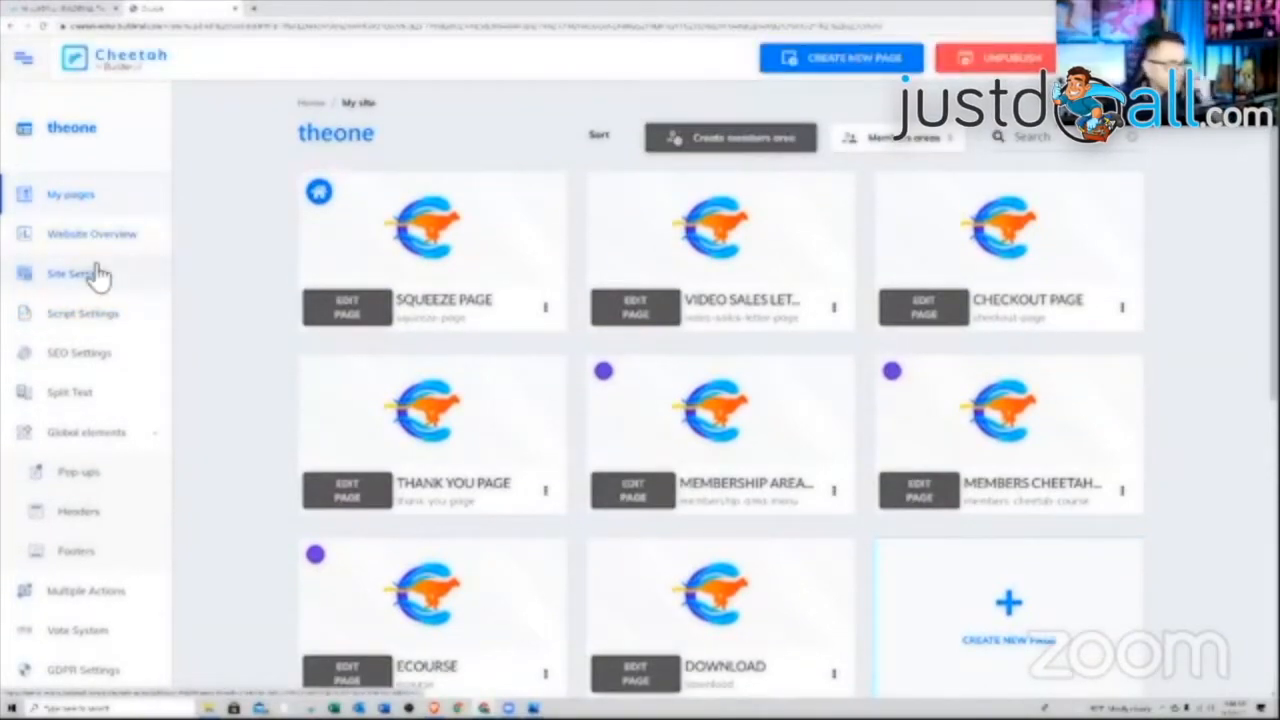
scroll(93, 345, down, 4)
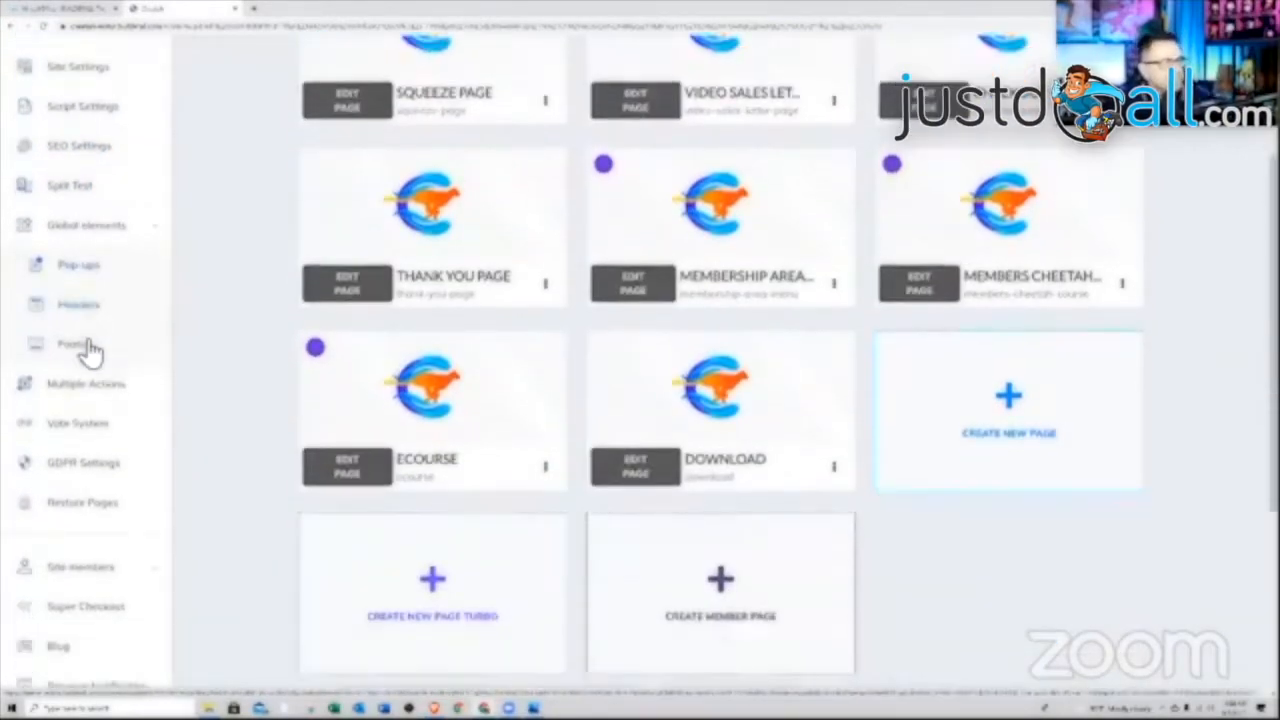
scroll(90, 350, down, 2)
scroll(90, 350, down, 1)
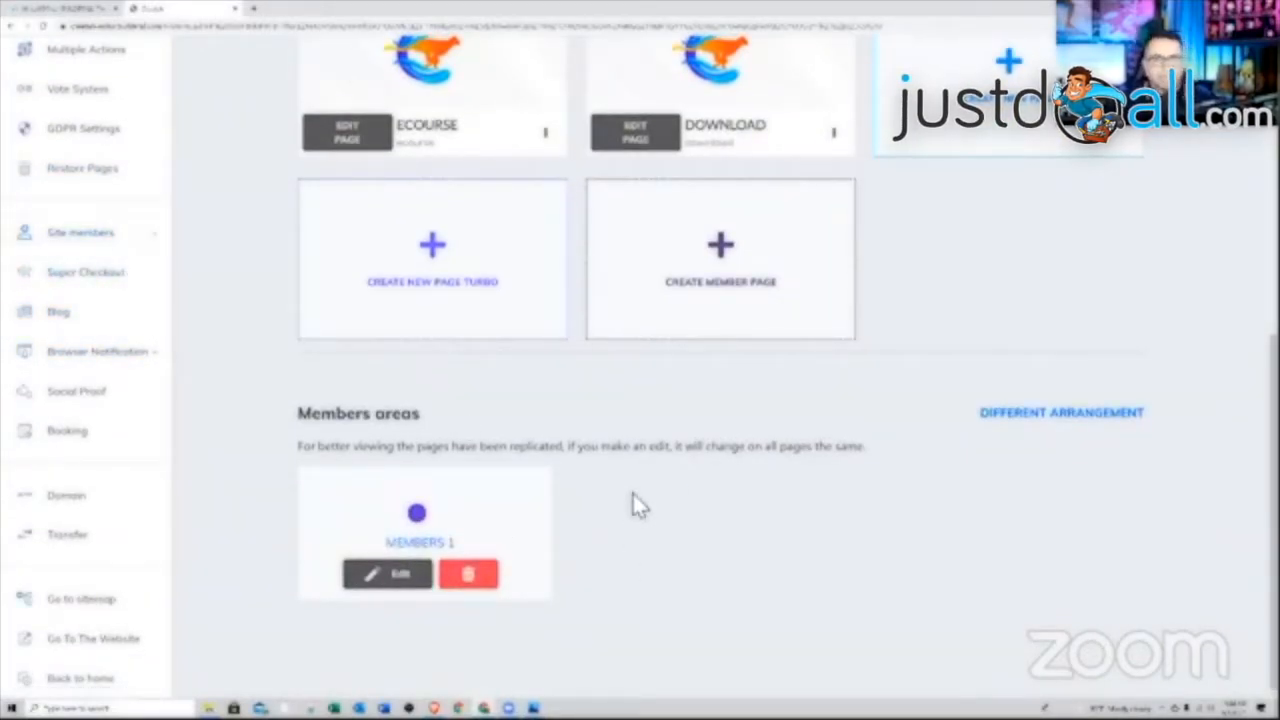
click(132, 240)
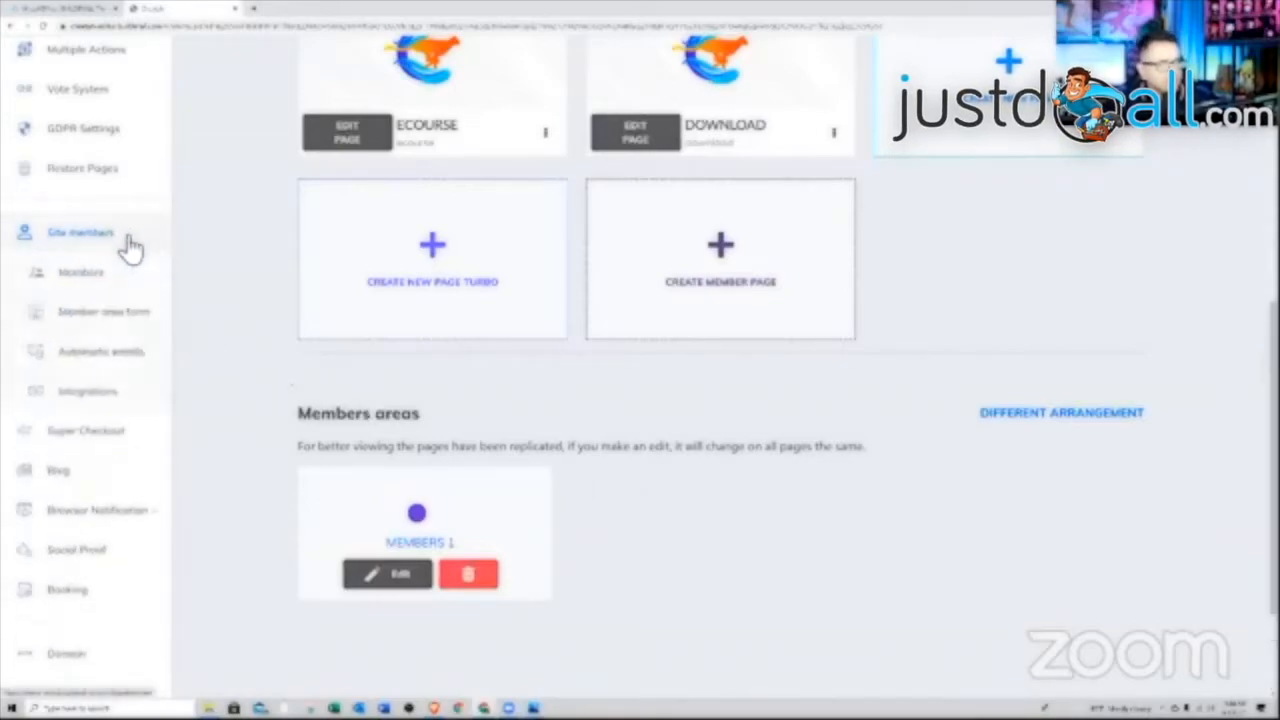
click(86, 284)
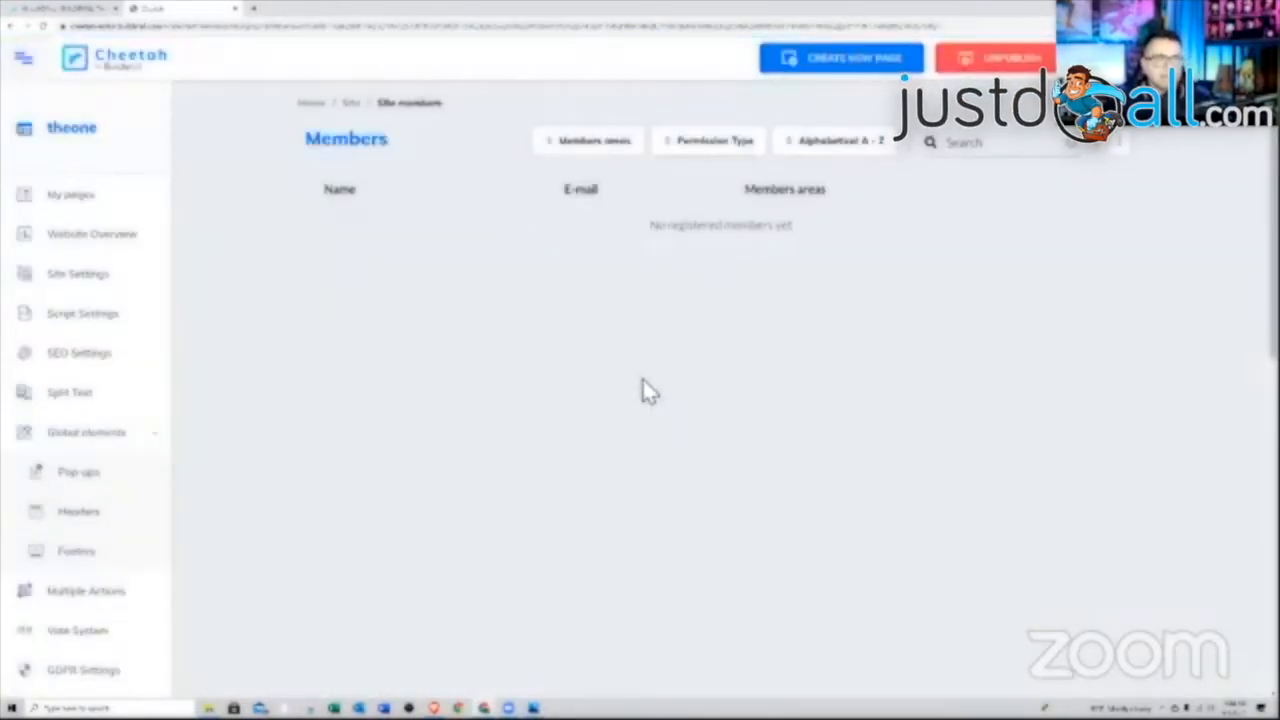
Open the Add new user form and close it without adding anyone
click(1124, 146)
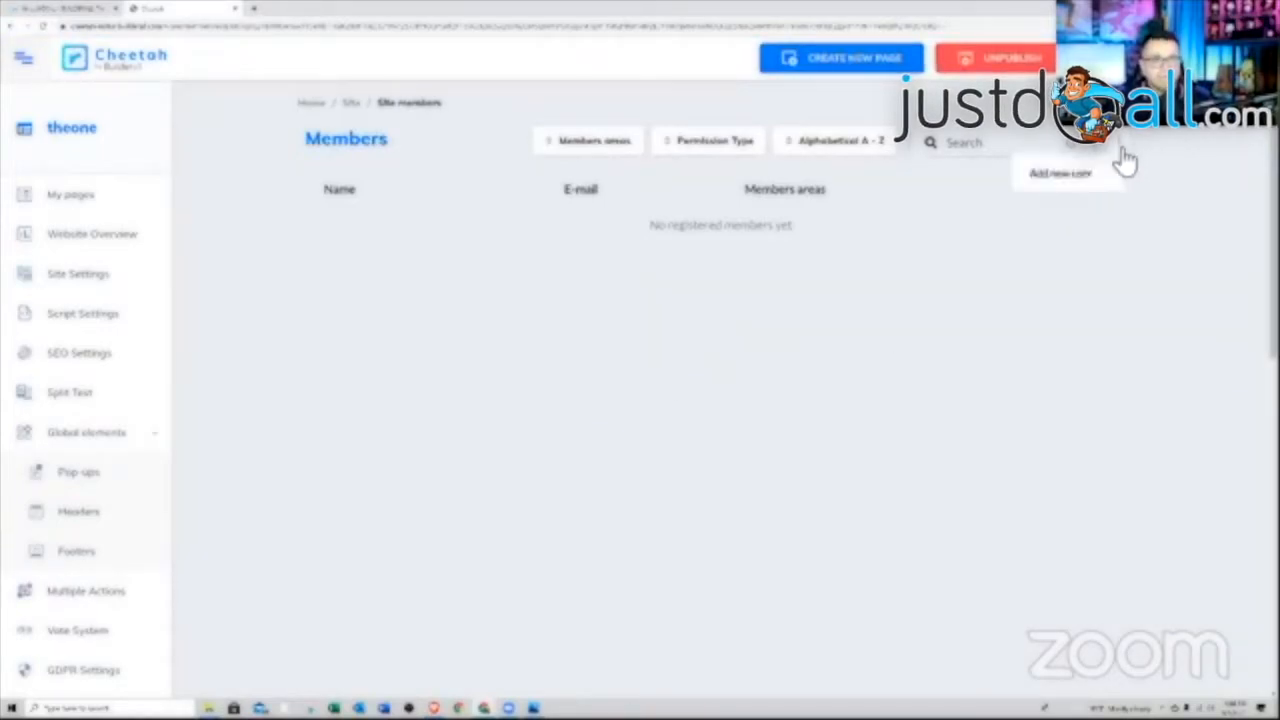
click(1086, 184)
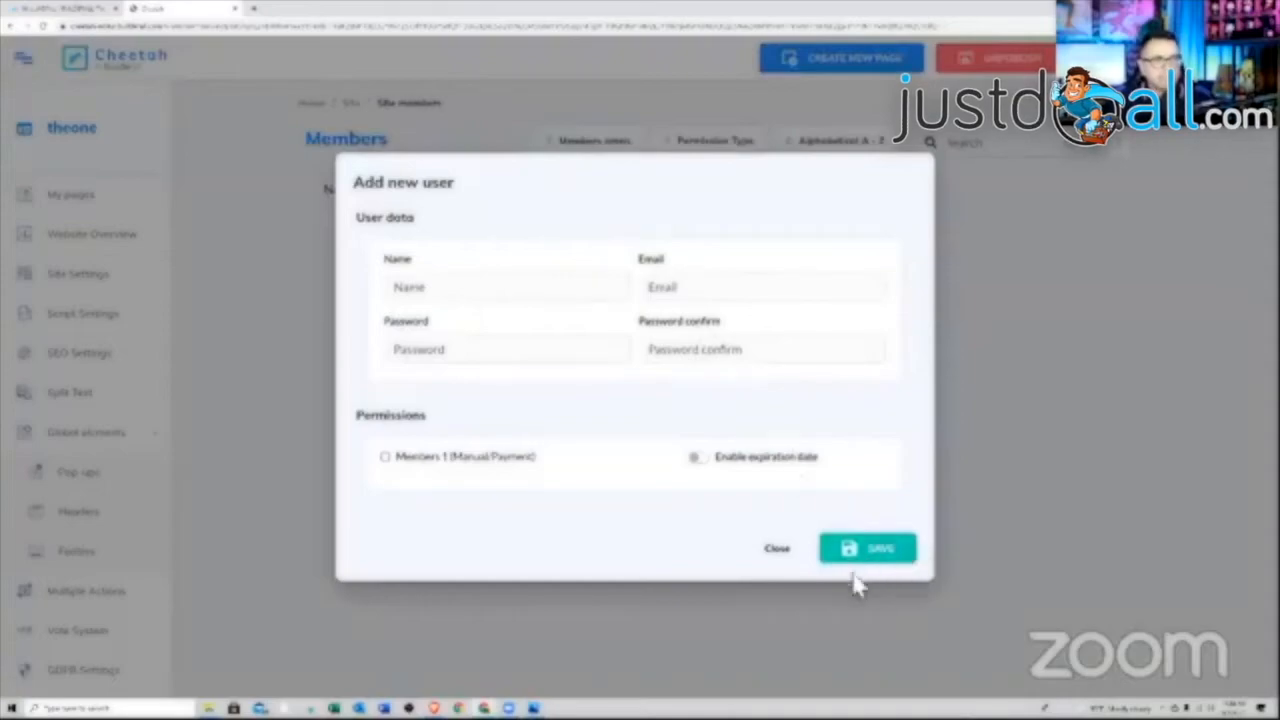
click(769, 556)
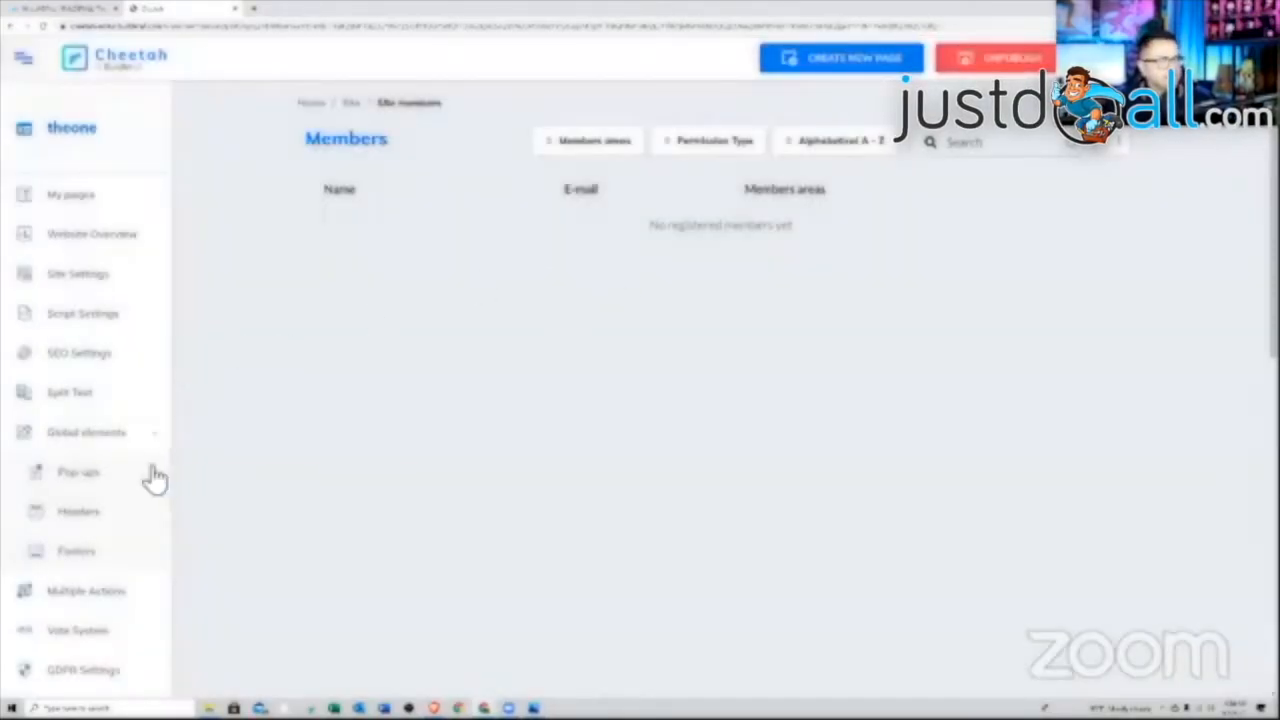
scroll(150, 425, down, 5)
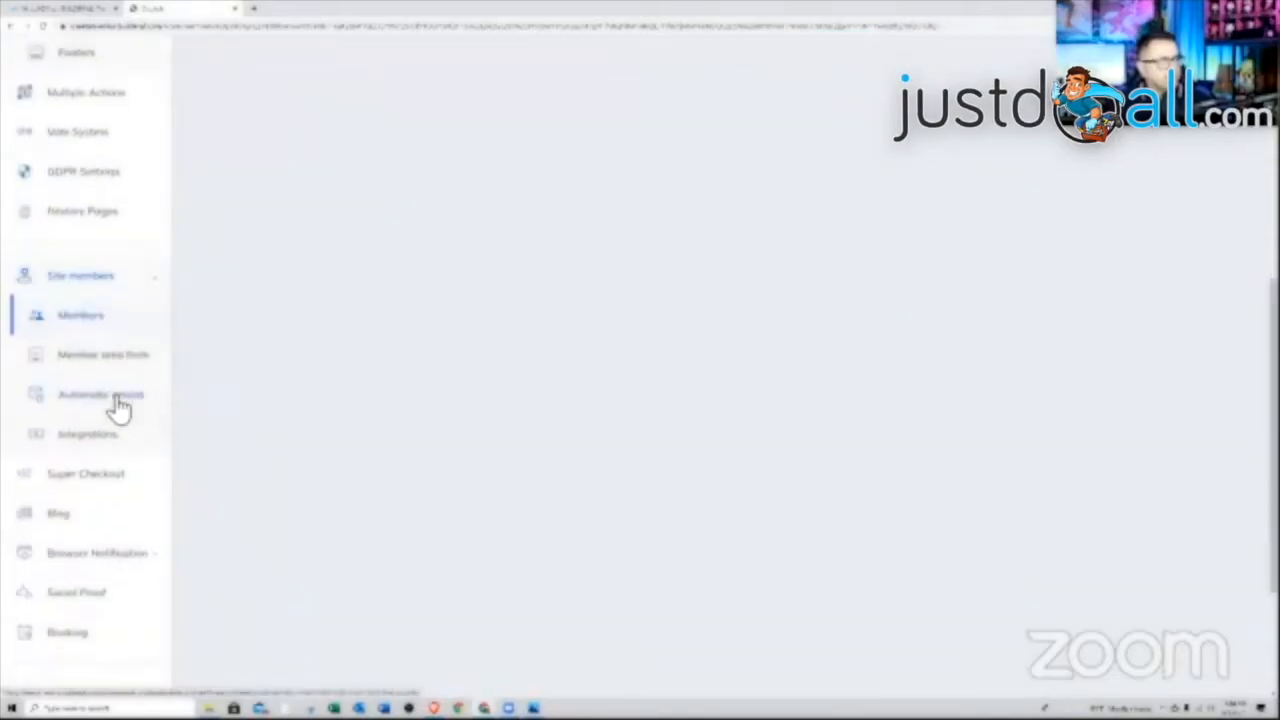
Open the member area form settings and expand its Form theme section
click(94, 358)
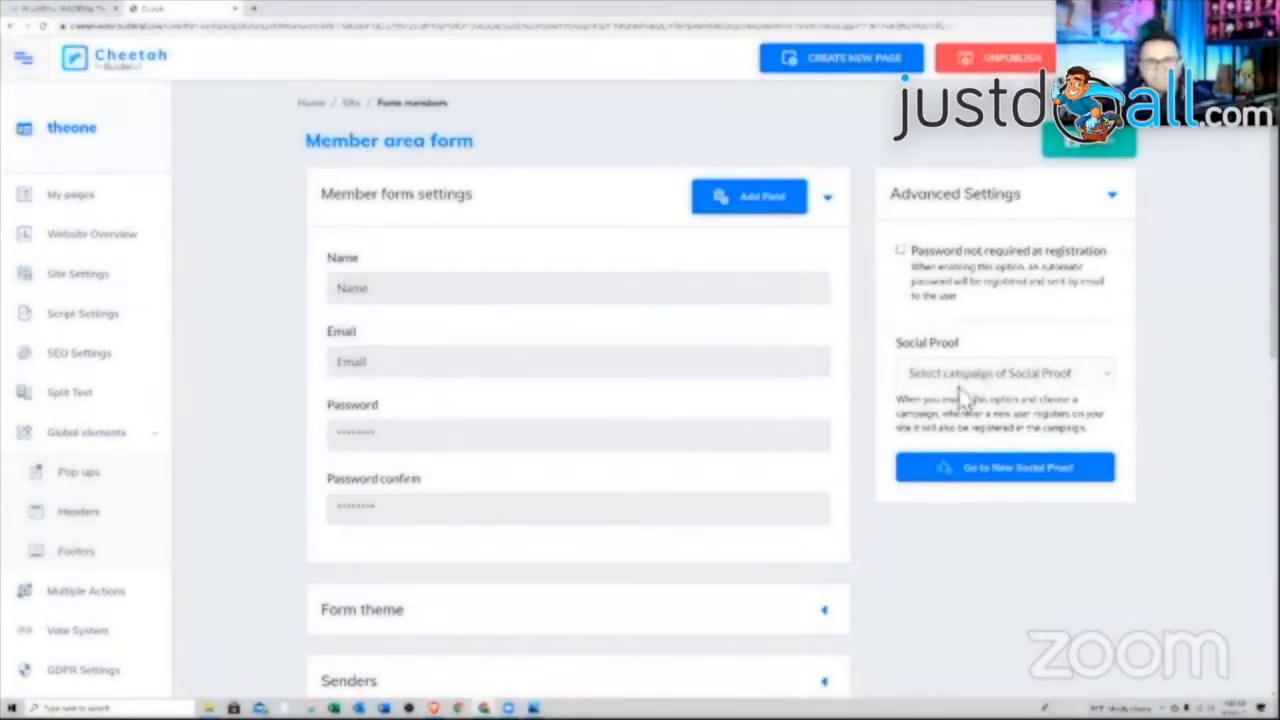
scroll(563, 372, down, 3)
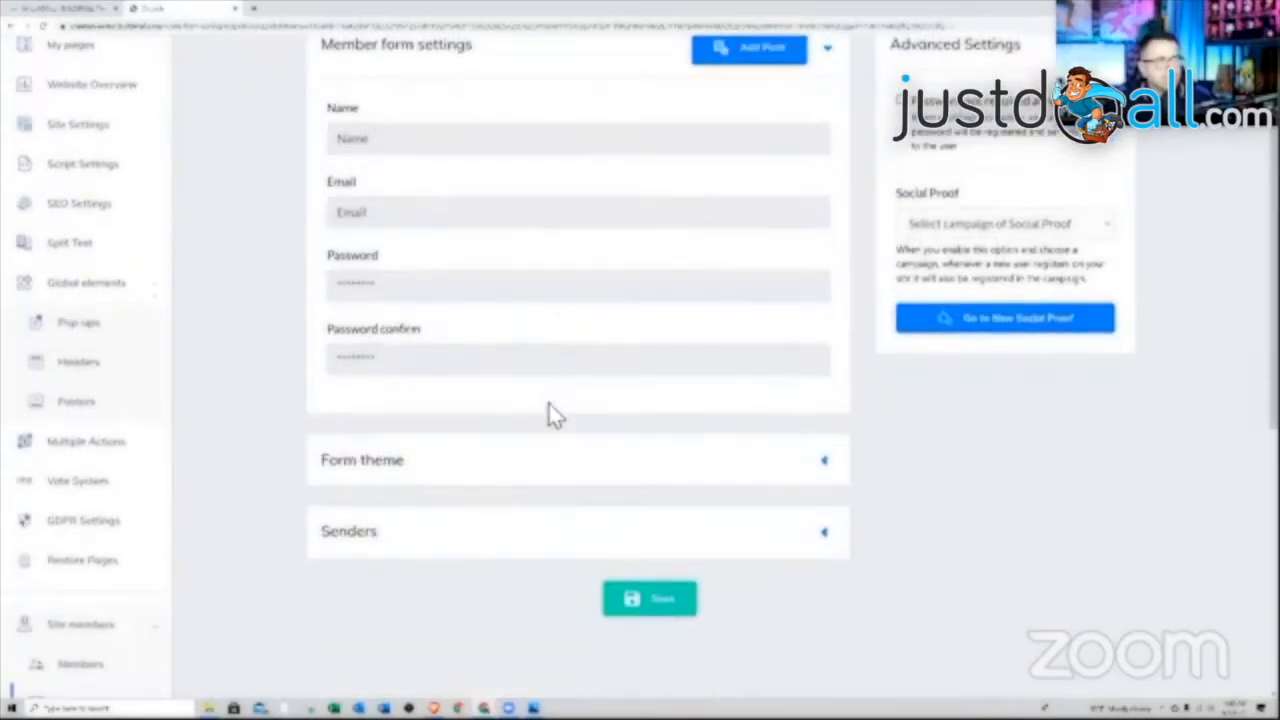
click(503, 465)
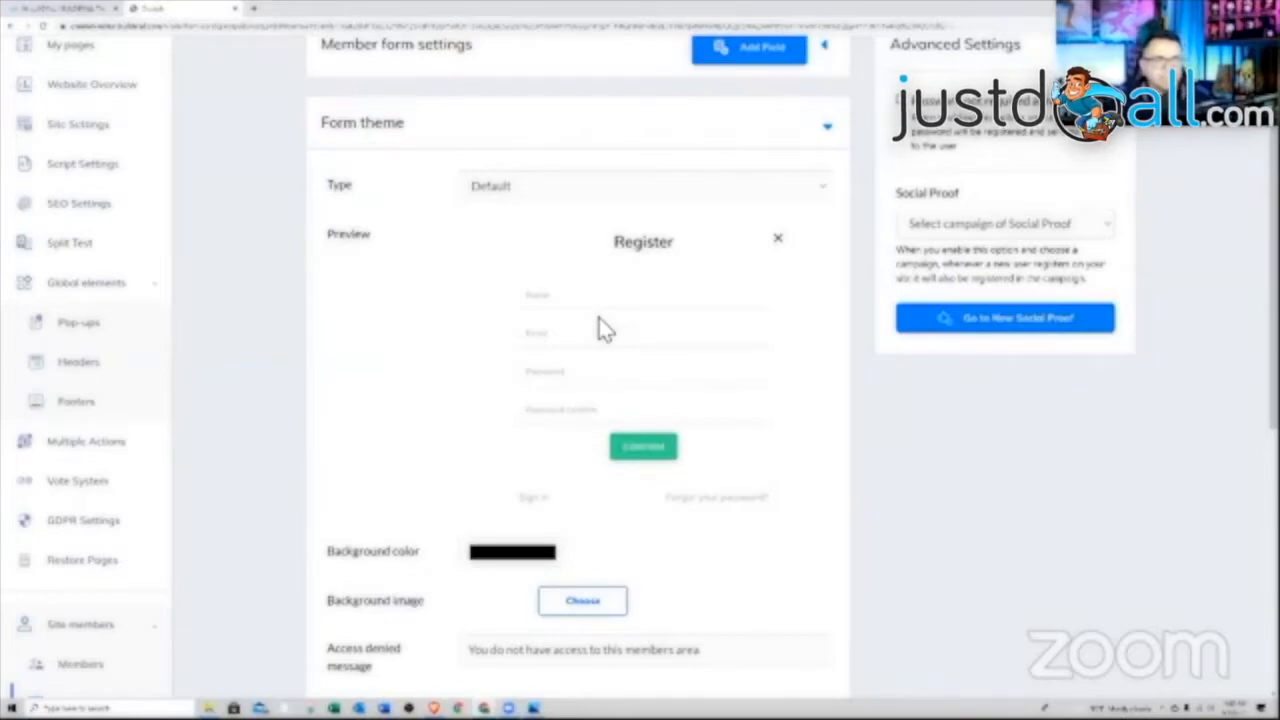
Preview the Three tabs, Two tabs and Two columns form types, then revert to Default
click(688, 198)
click(668, 226)
click(672, 196)
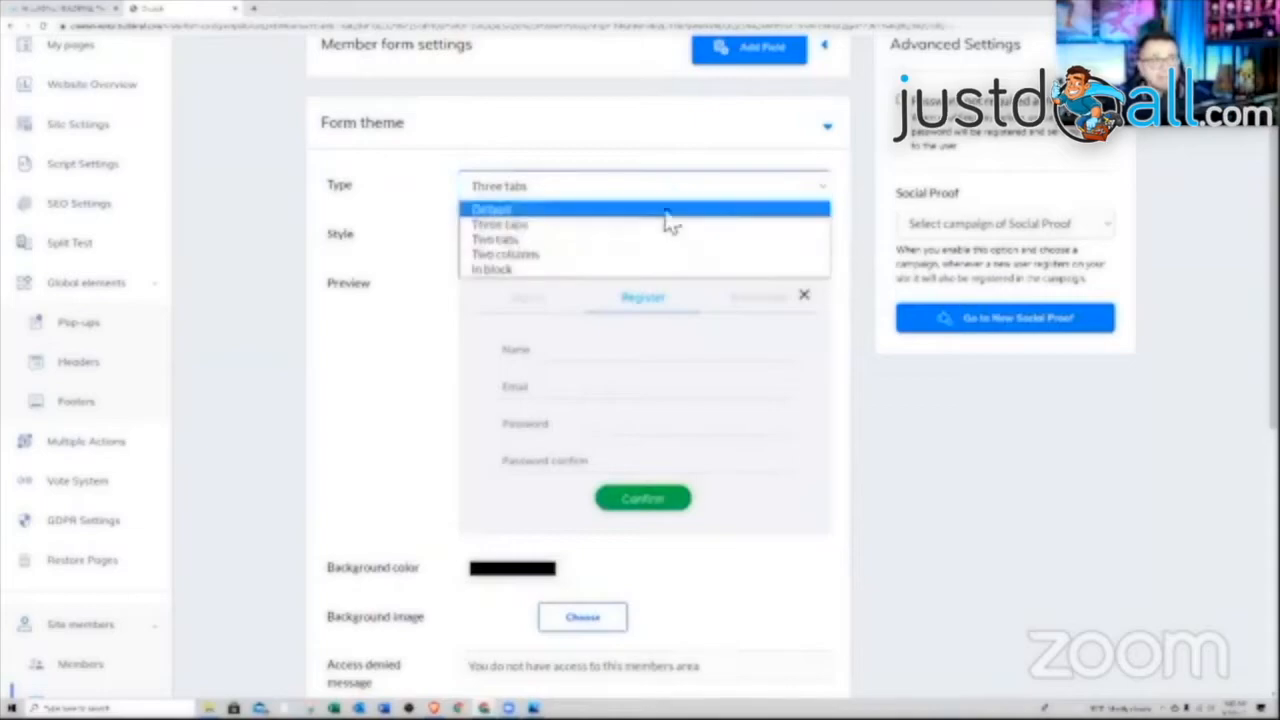
click(655, 240)
click(660, 198)
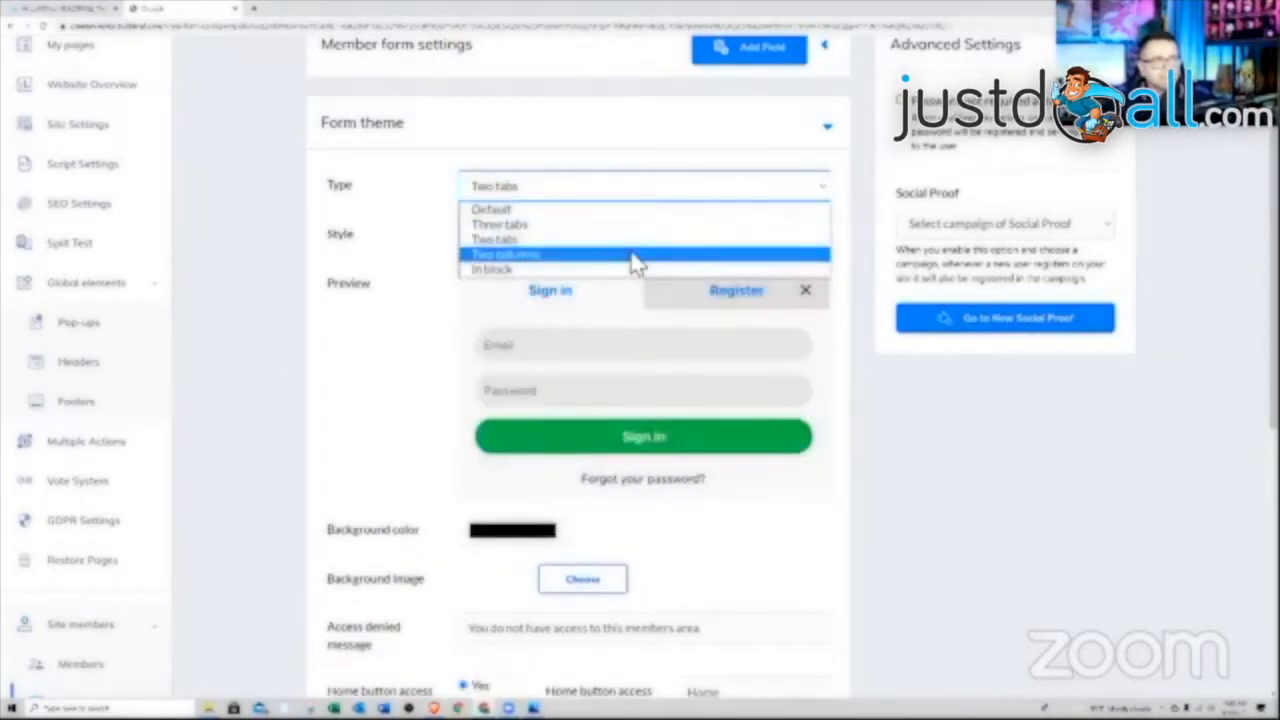
click(633, 258)
click(588, 190)
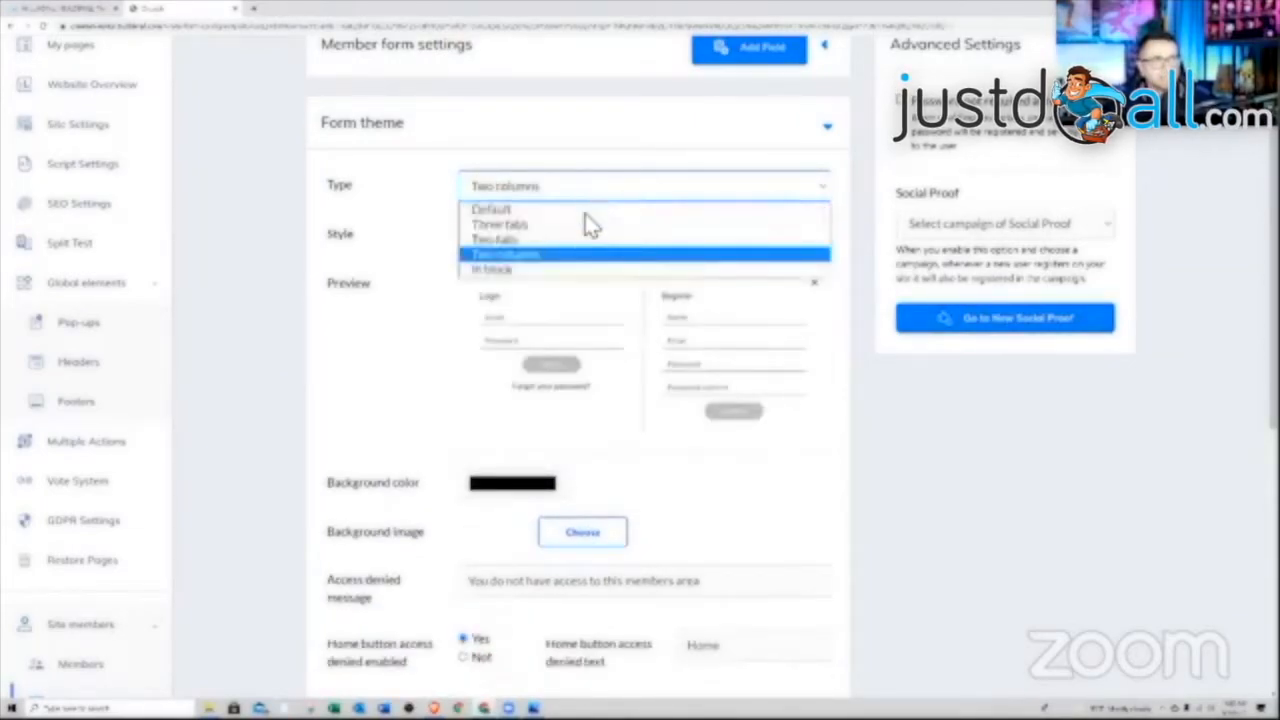
click(586, 208)
scroll(799, 456, down, 1)
scroll(806, 457, down, 3)
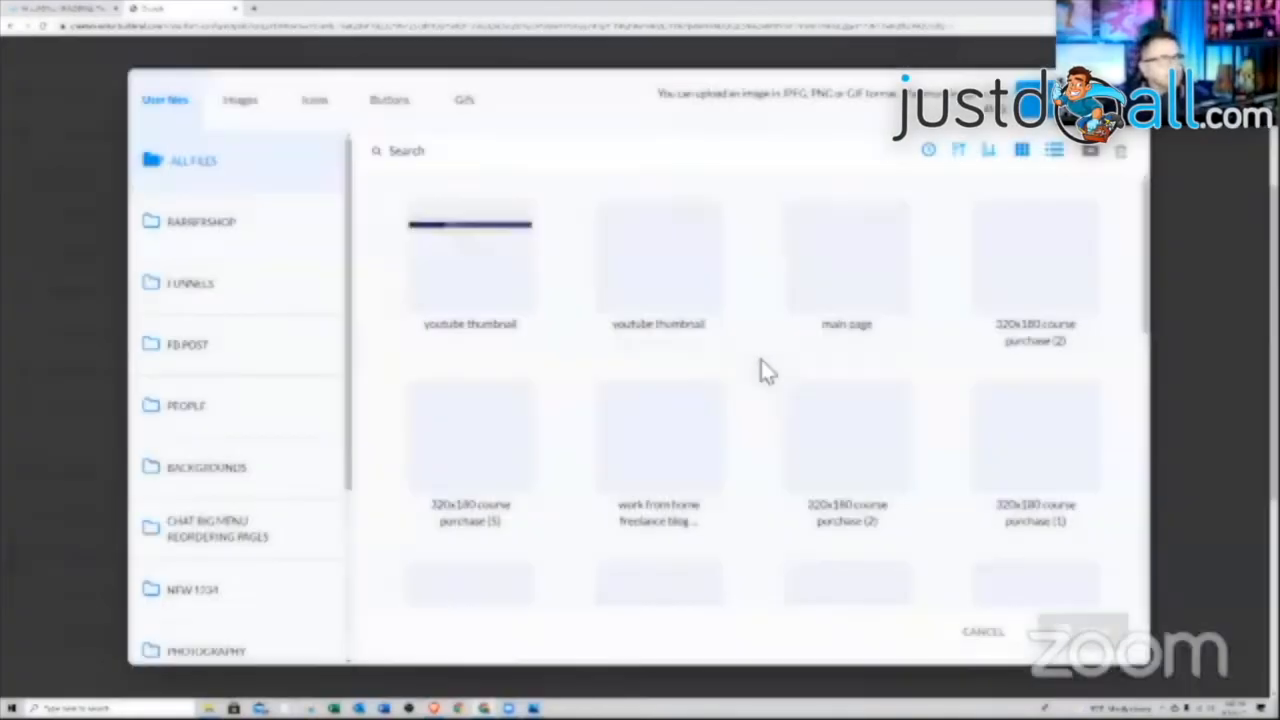
Use the 'grow your channel' thumbnail as the login form's background image
click(686, 275)
click(1100, 628)
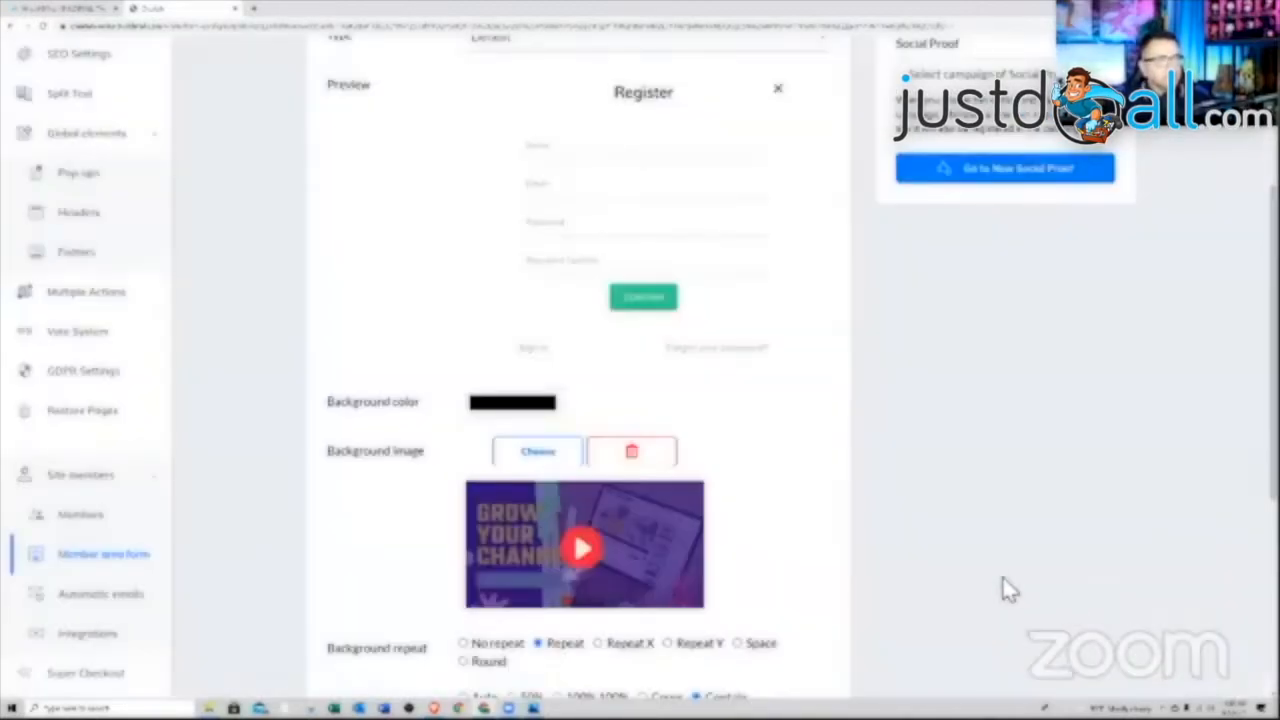
scroll(980, 570, up, 2)
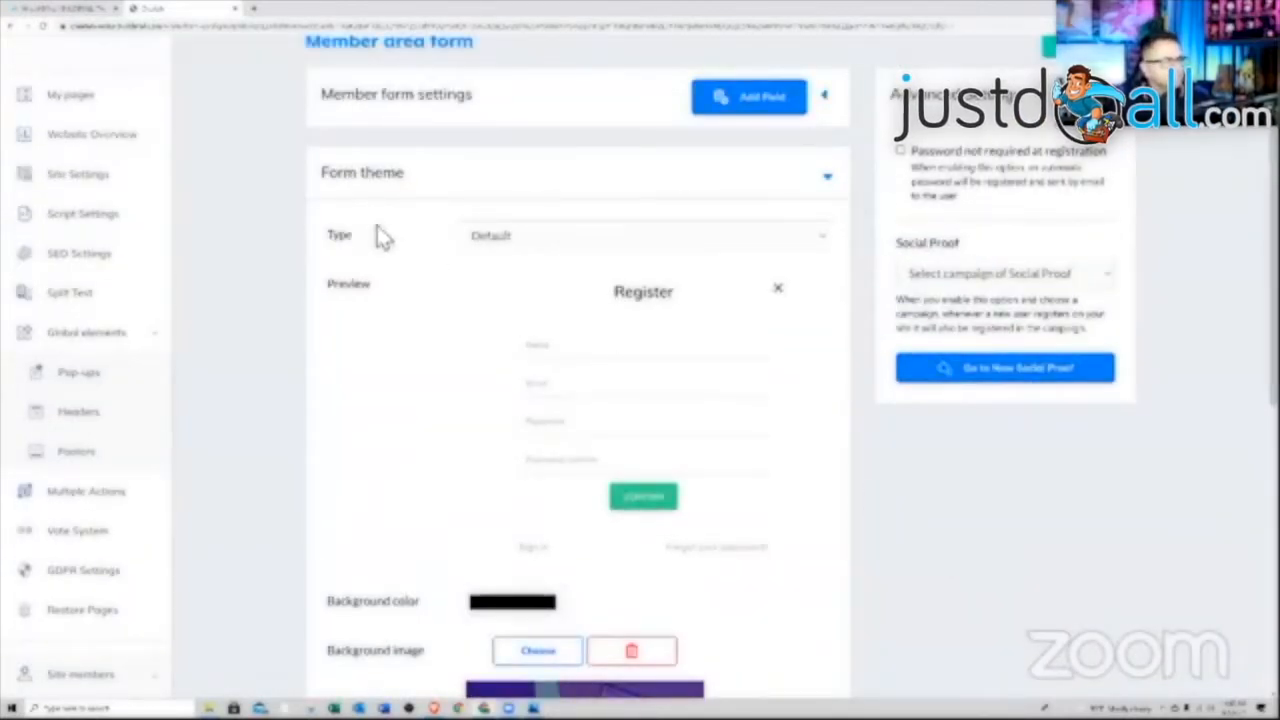
Open the site's page list in a new tab and preview the live Membership Area page
click(88, 10)
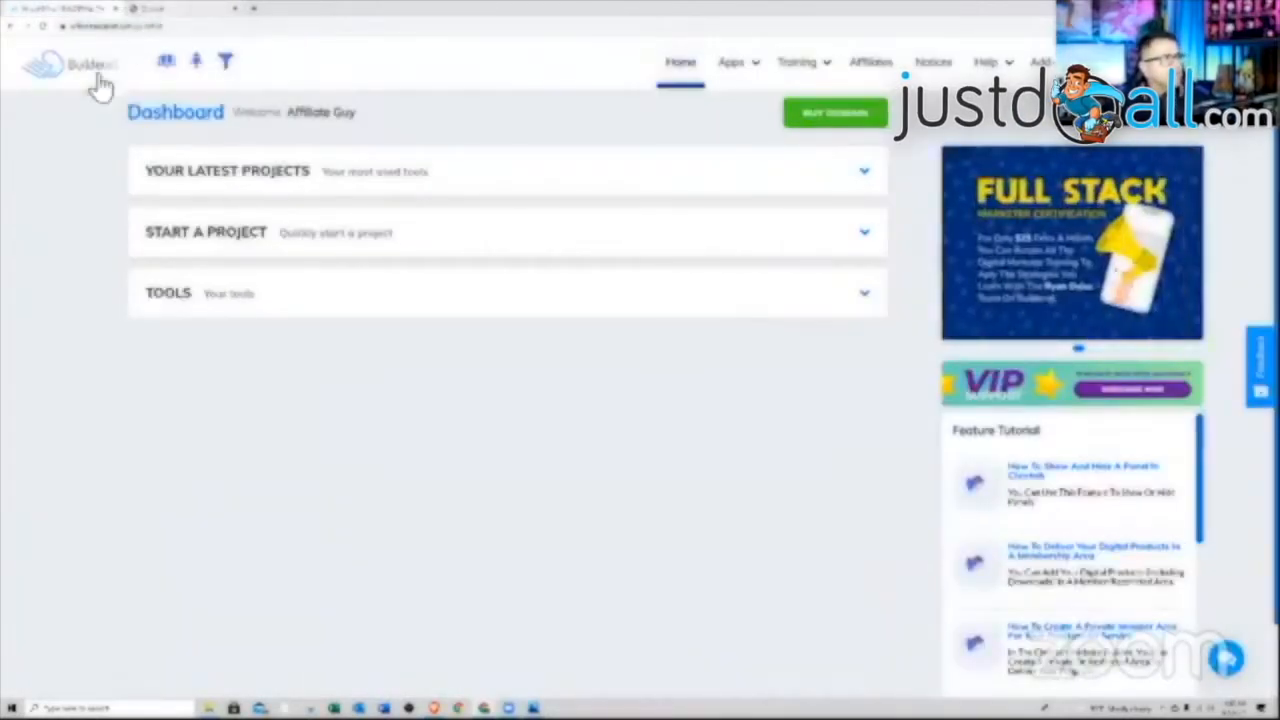
click(150, 9)
right_click(75, 108)
click(125, 116)
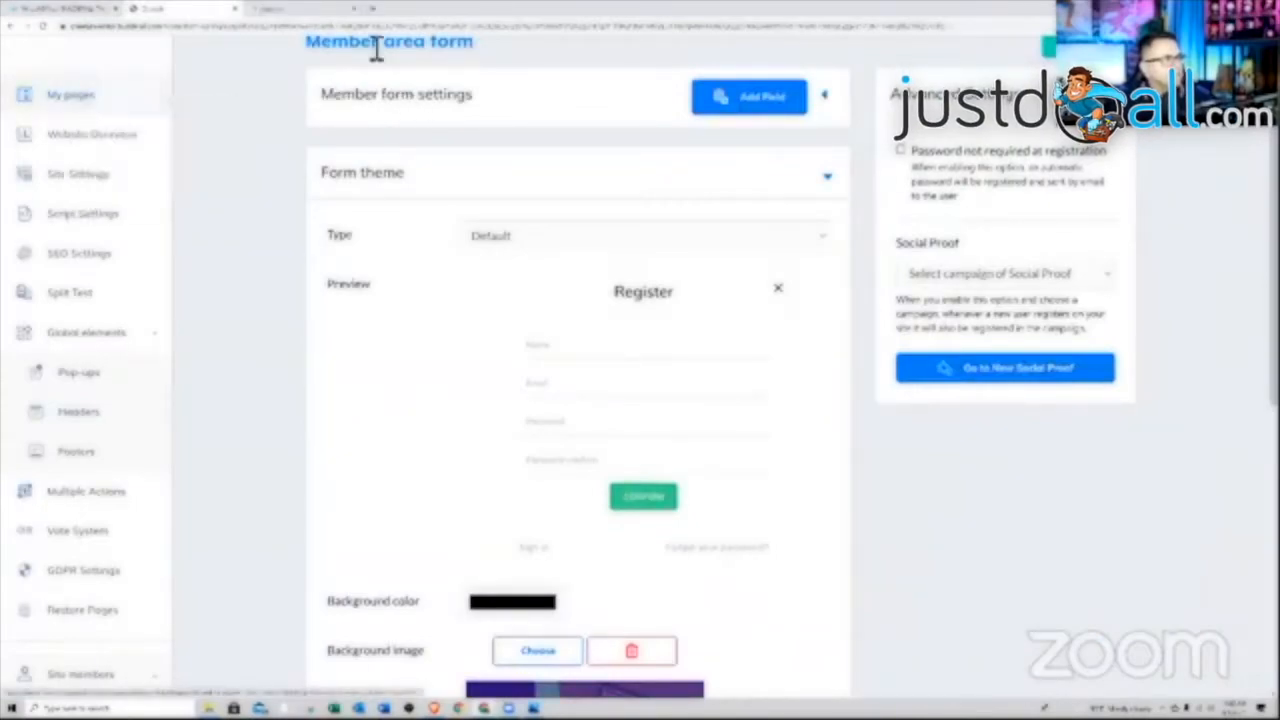
click(300, 9)
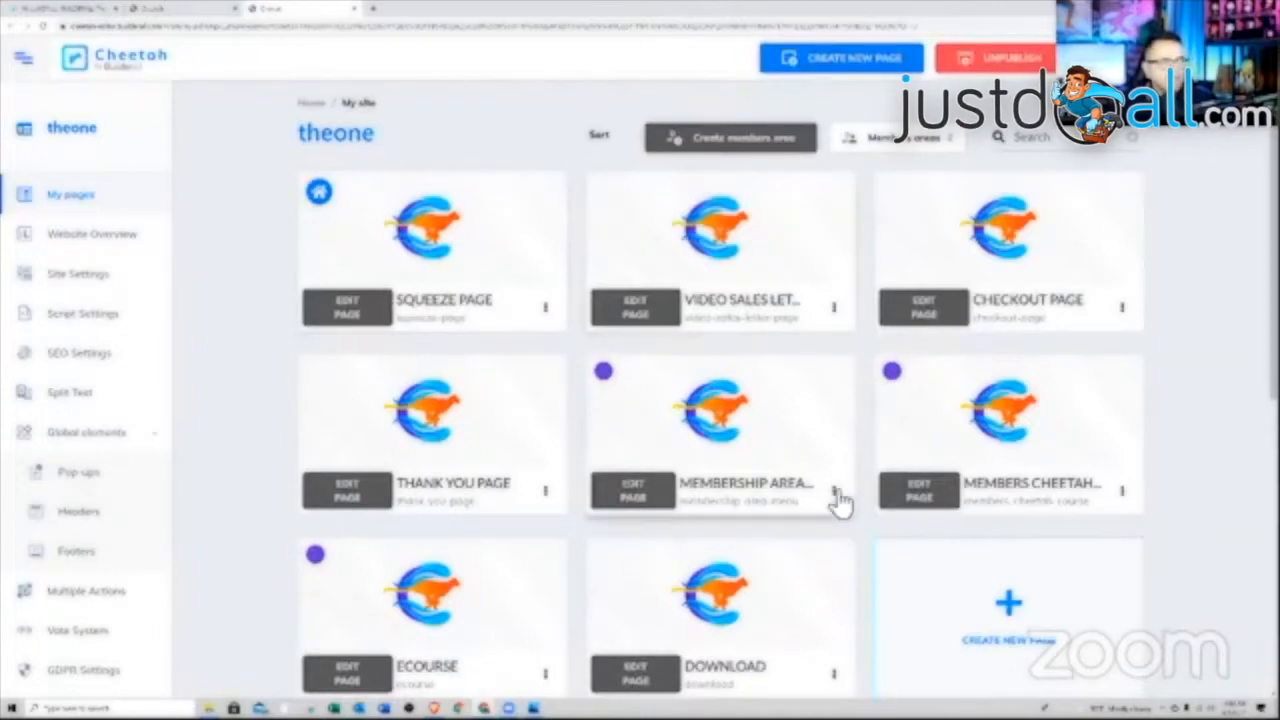
click(833, 490)
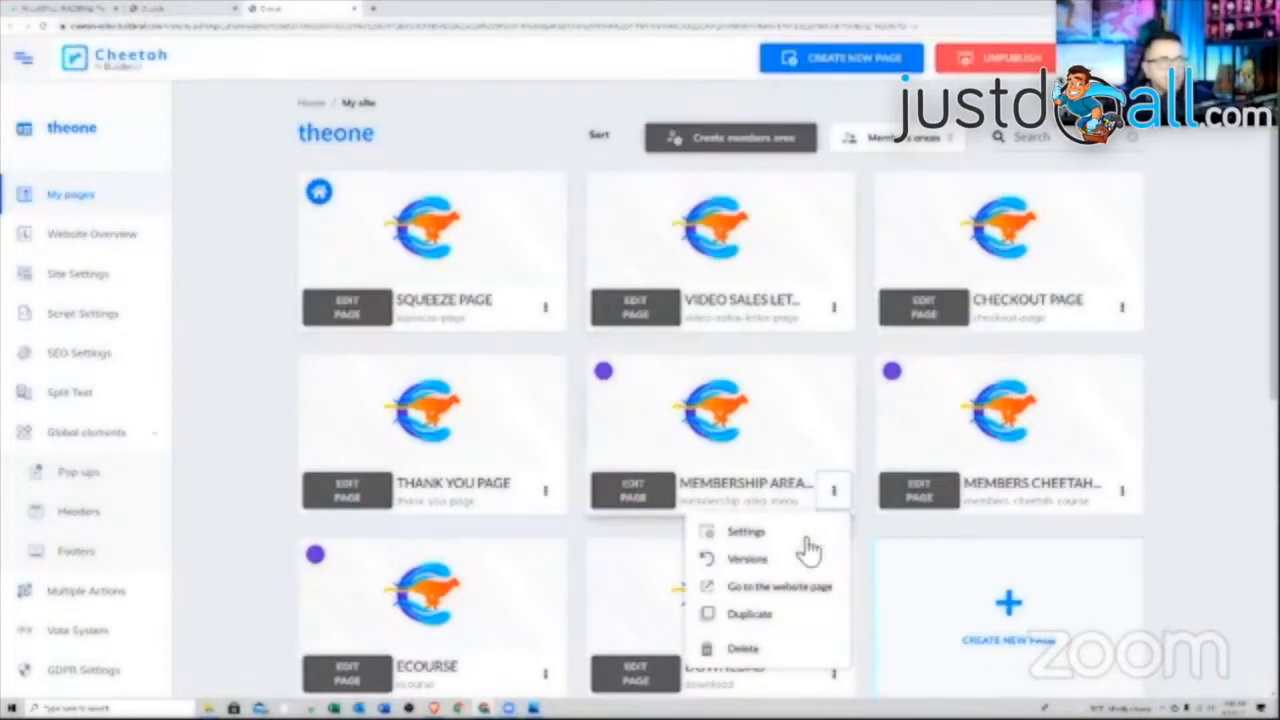
click(767, 585)
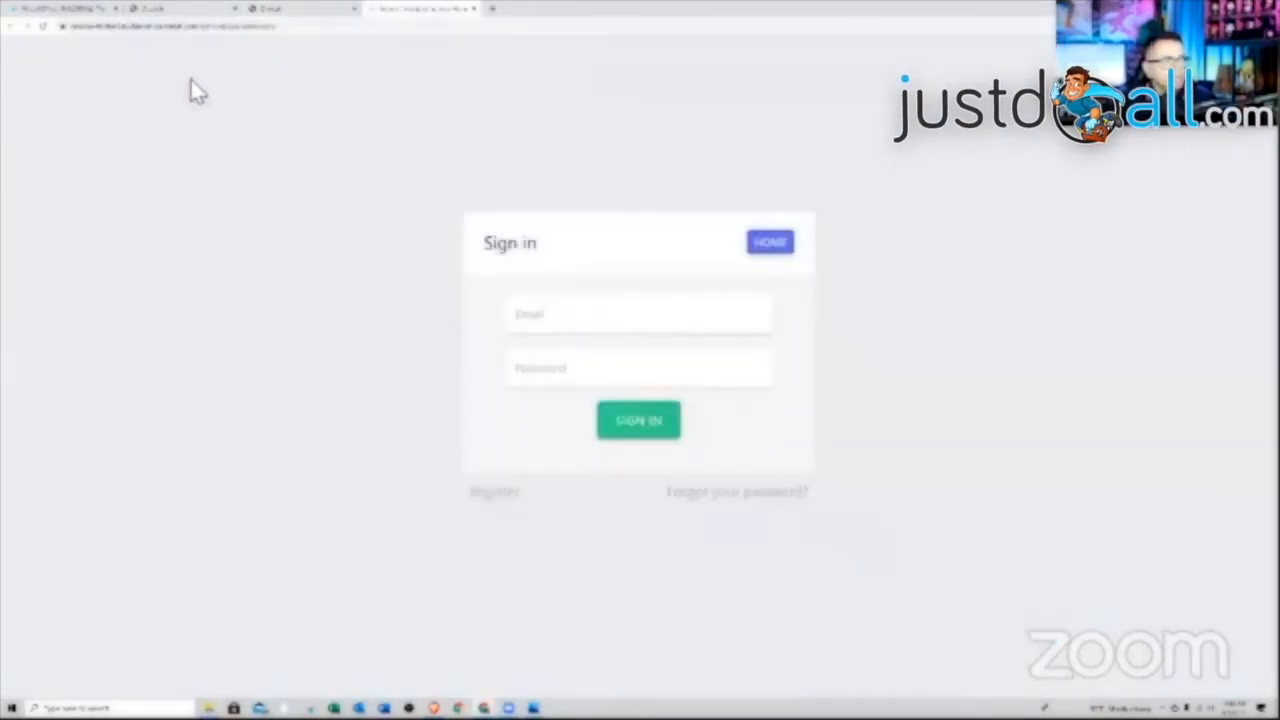
middle_click(395, 10)
Set the background image size to Cover and save the member area form
click(187, 7)
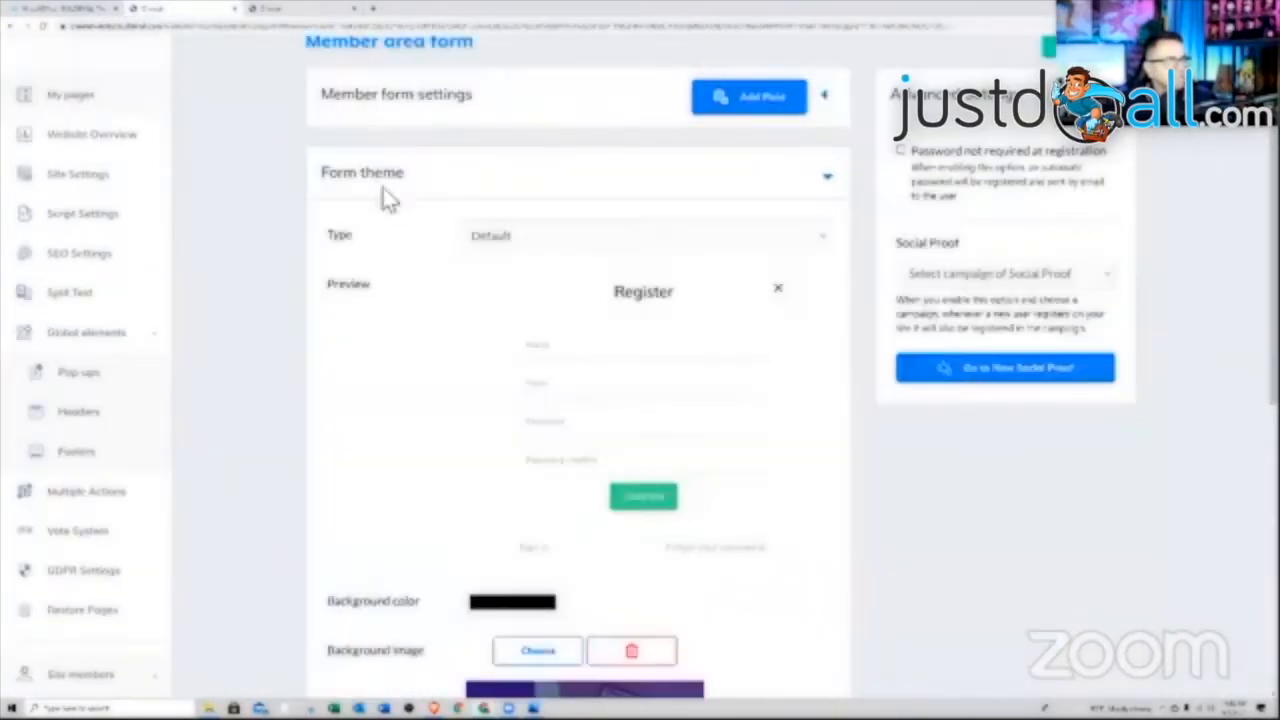
scroll(567, 415, down, 4)
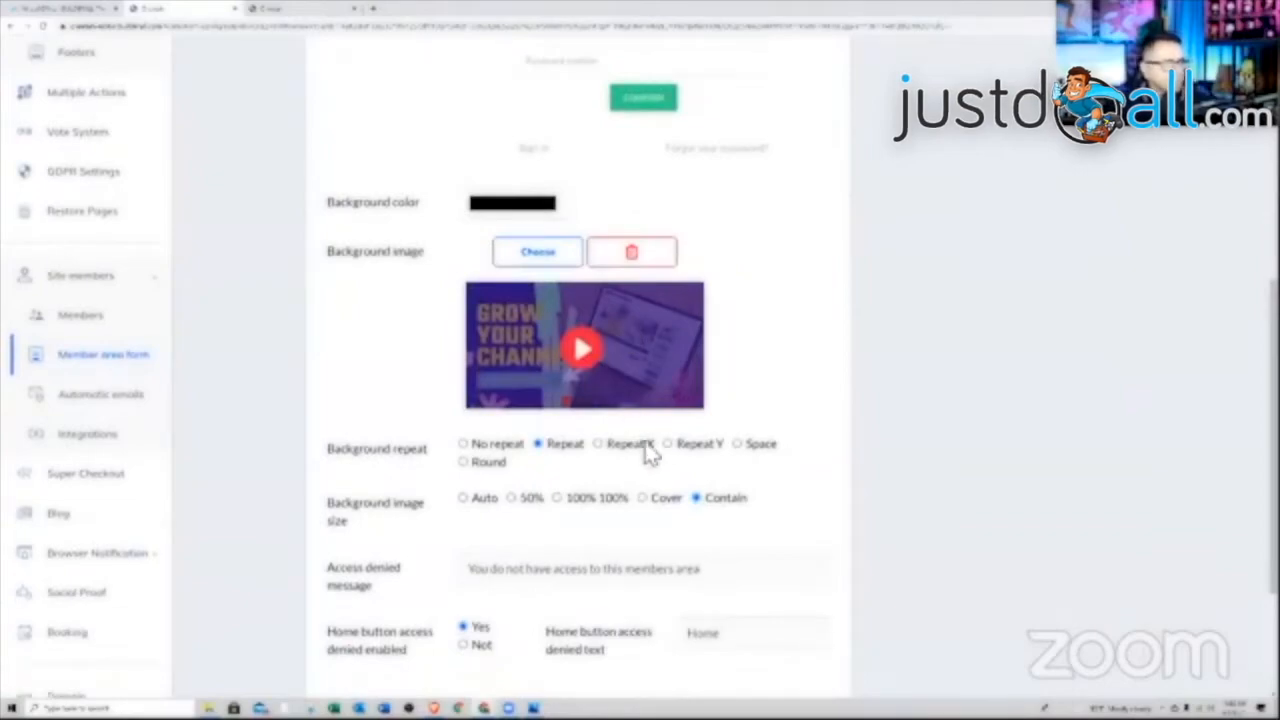
click(643, 498)
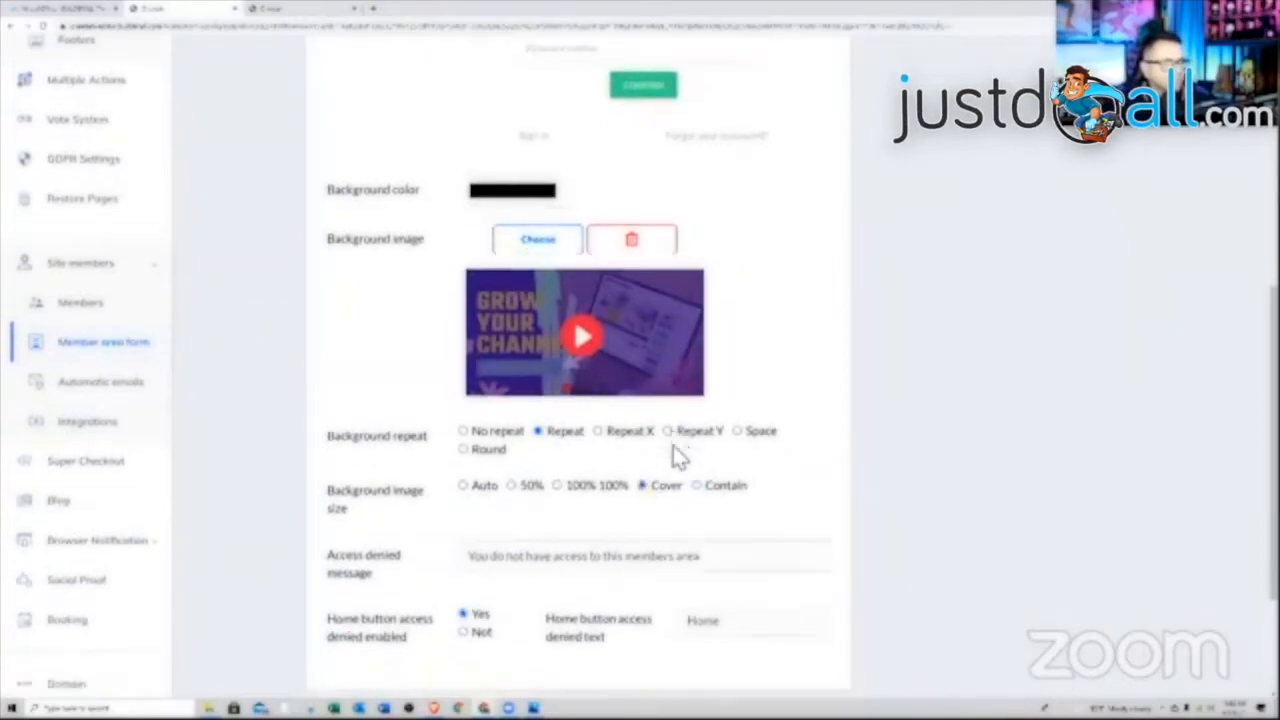
scroll(660, 450, down, 2)
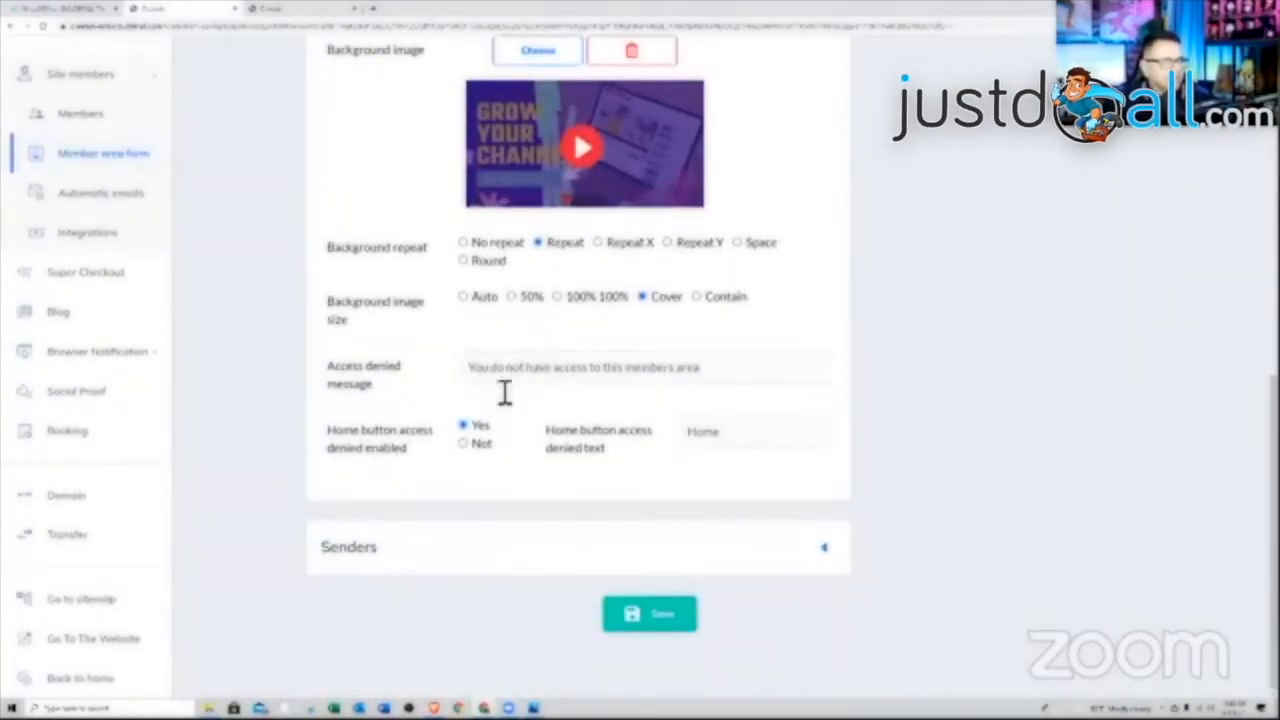
scroll(585, 292, up, 2)
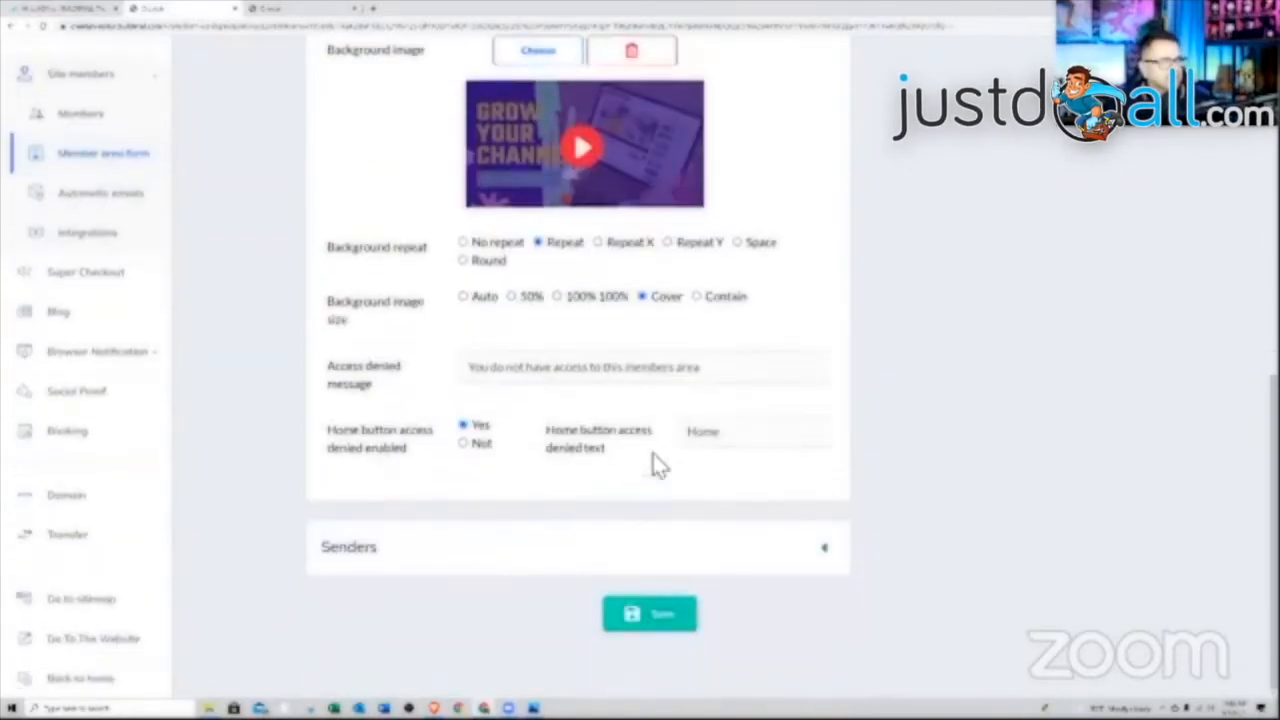
click(645, 615)
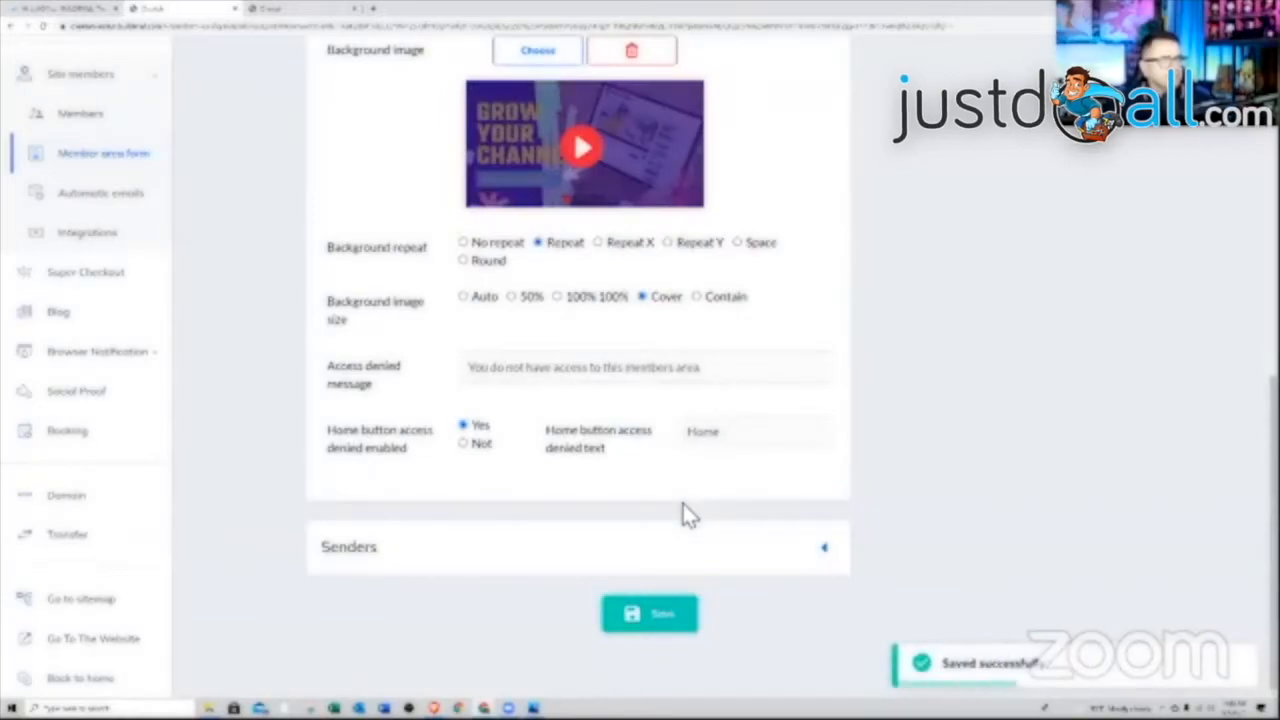
scroll(686, 514, up, 1)
scroll(669, 411, up, 2)
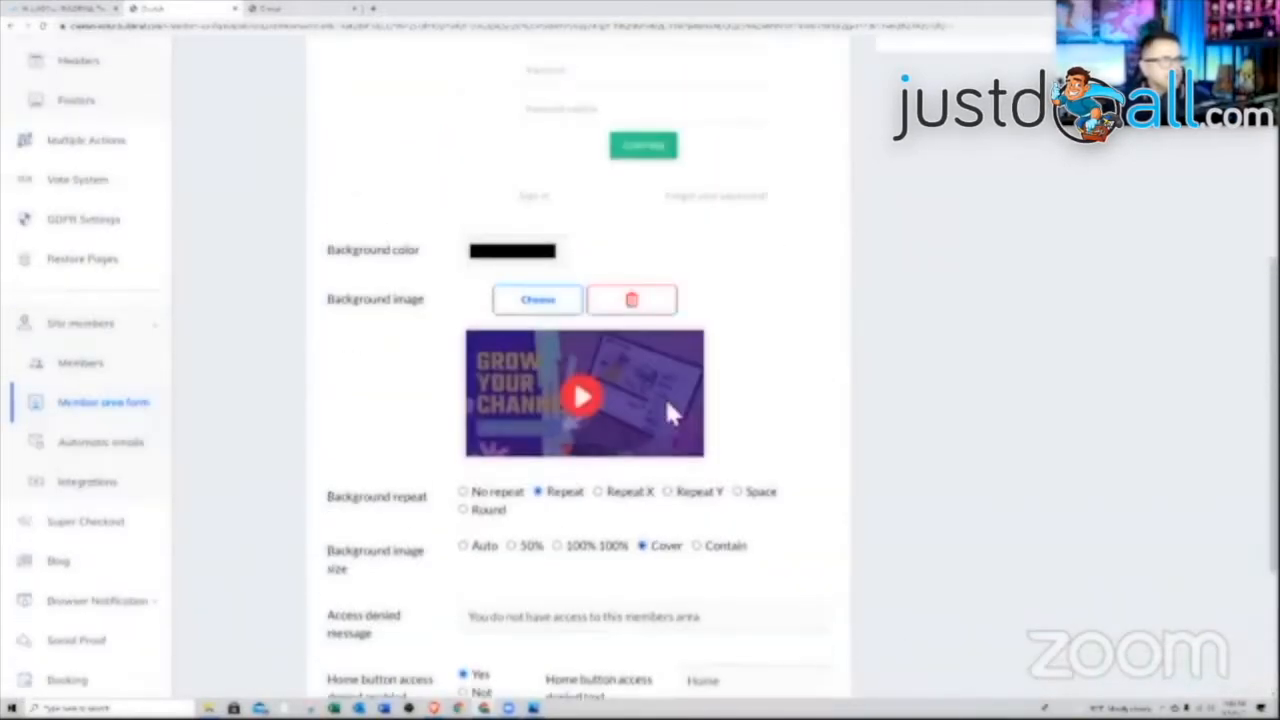
scroll(571, 294, up, 2)
click(268, 8)
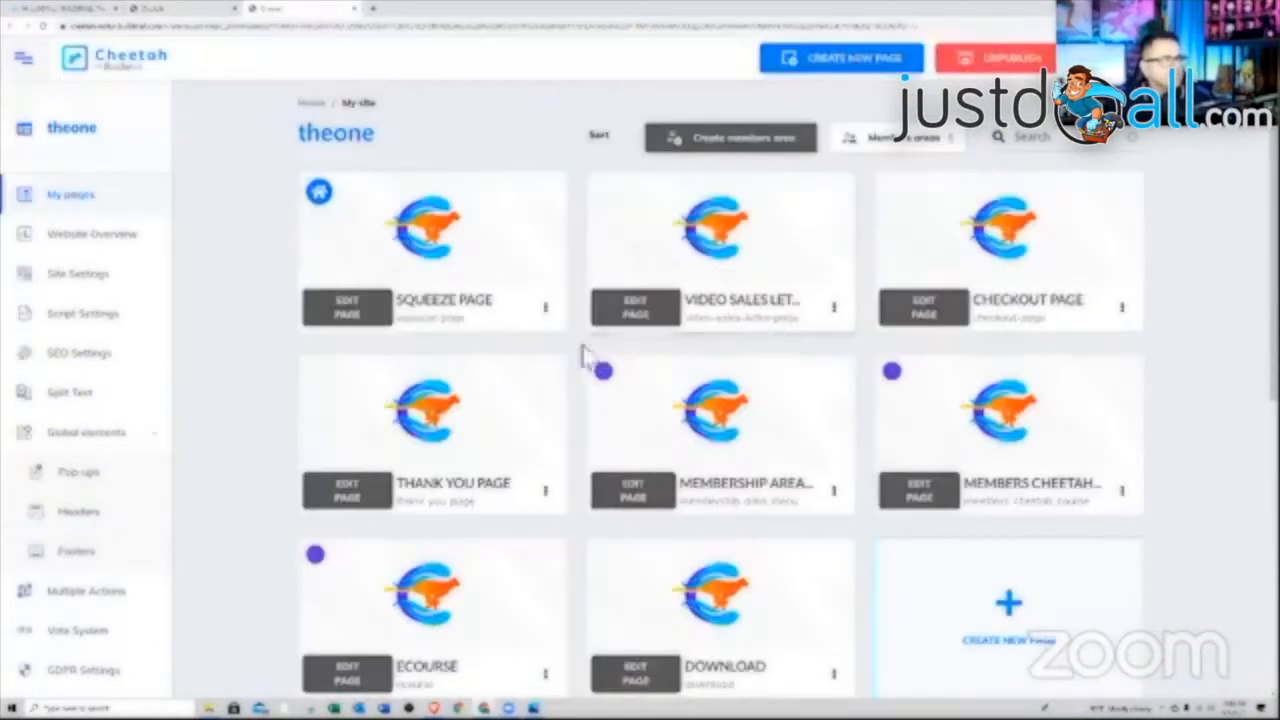
click(833, 490)
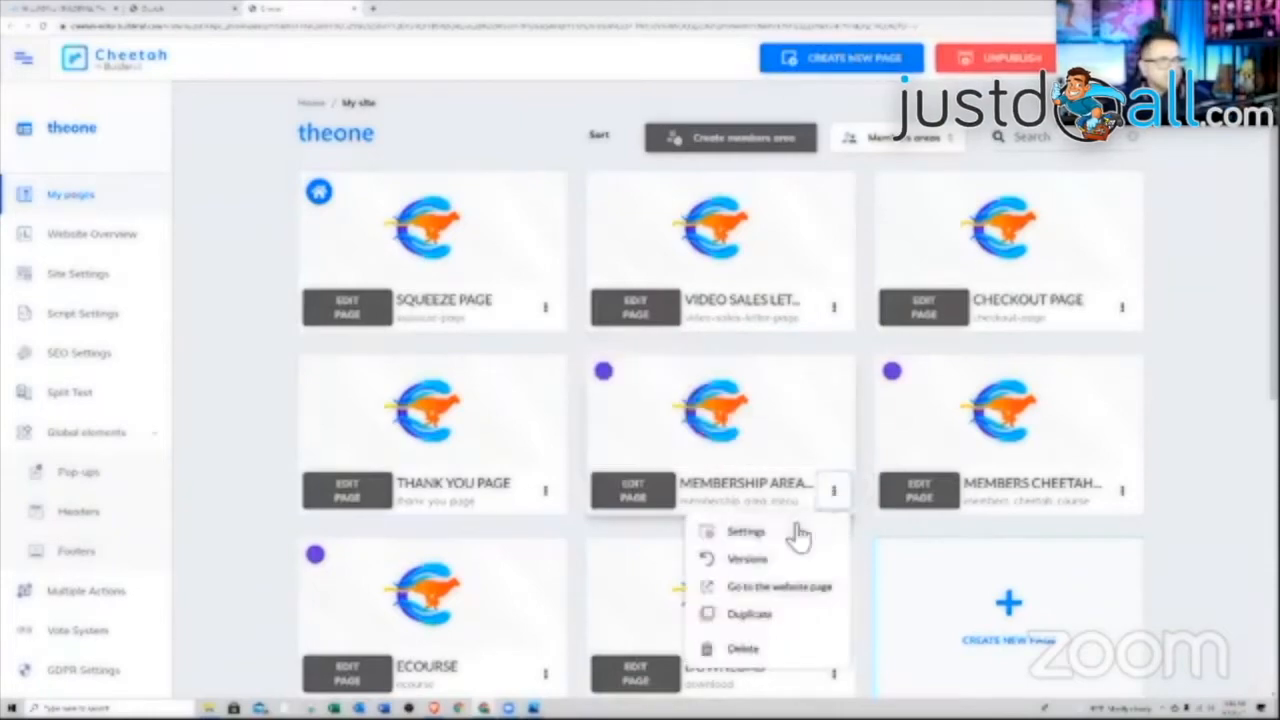
click(772, 588)
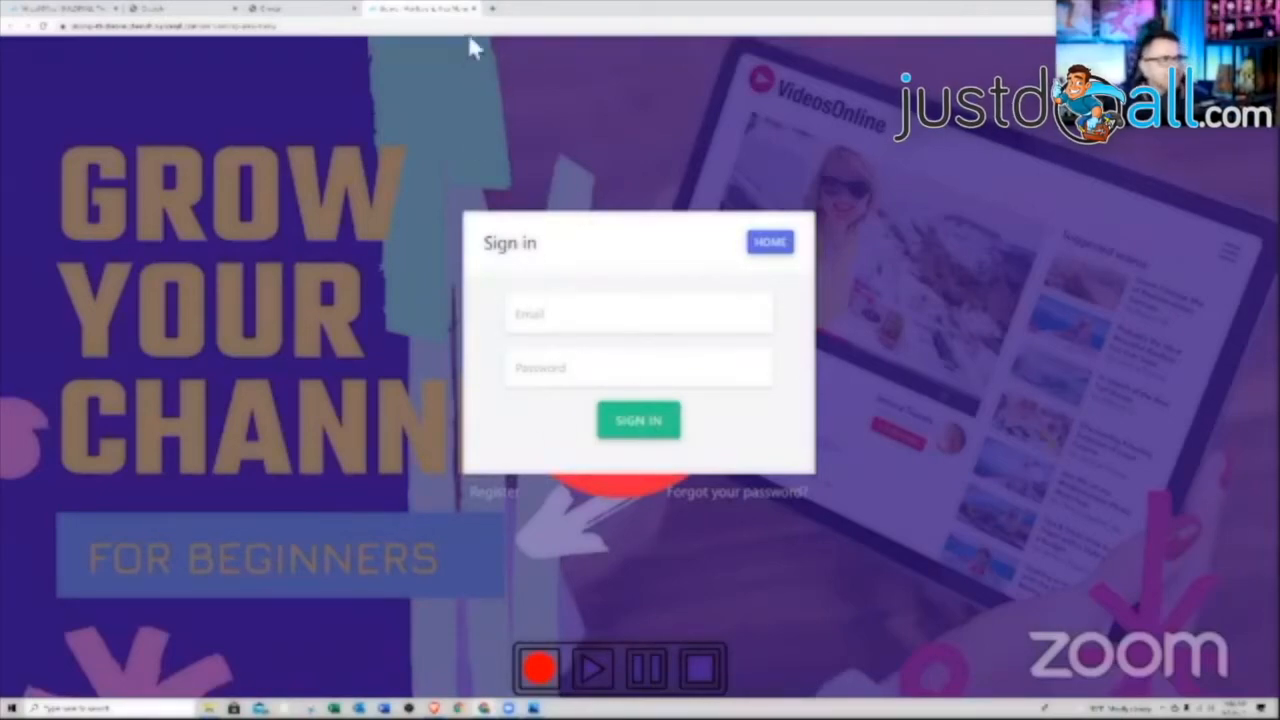
click(474, 9)
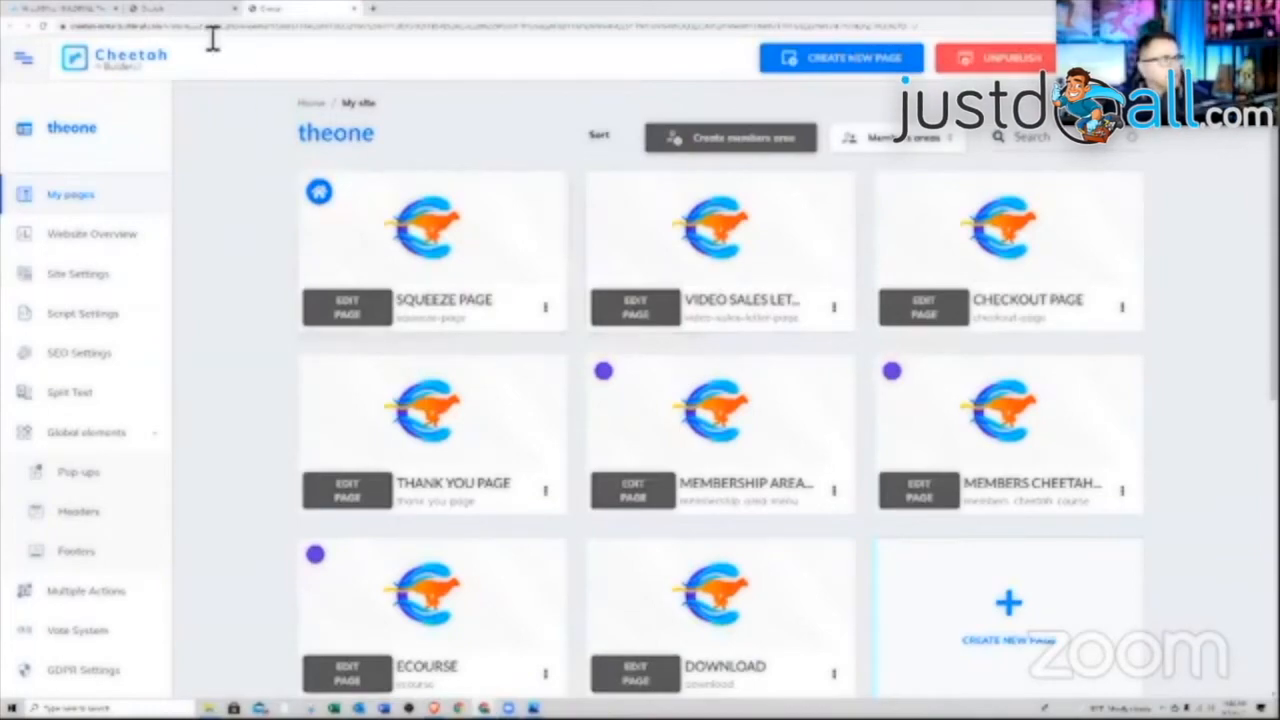
click(190, 9)
click(348, 12)
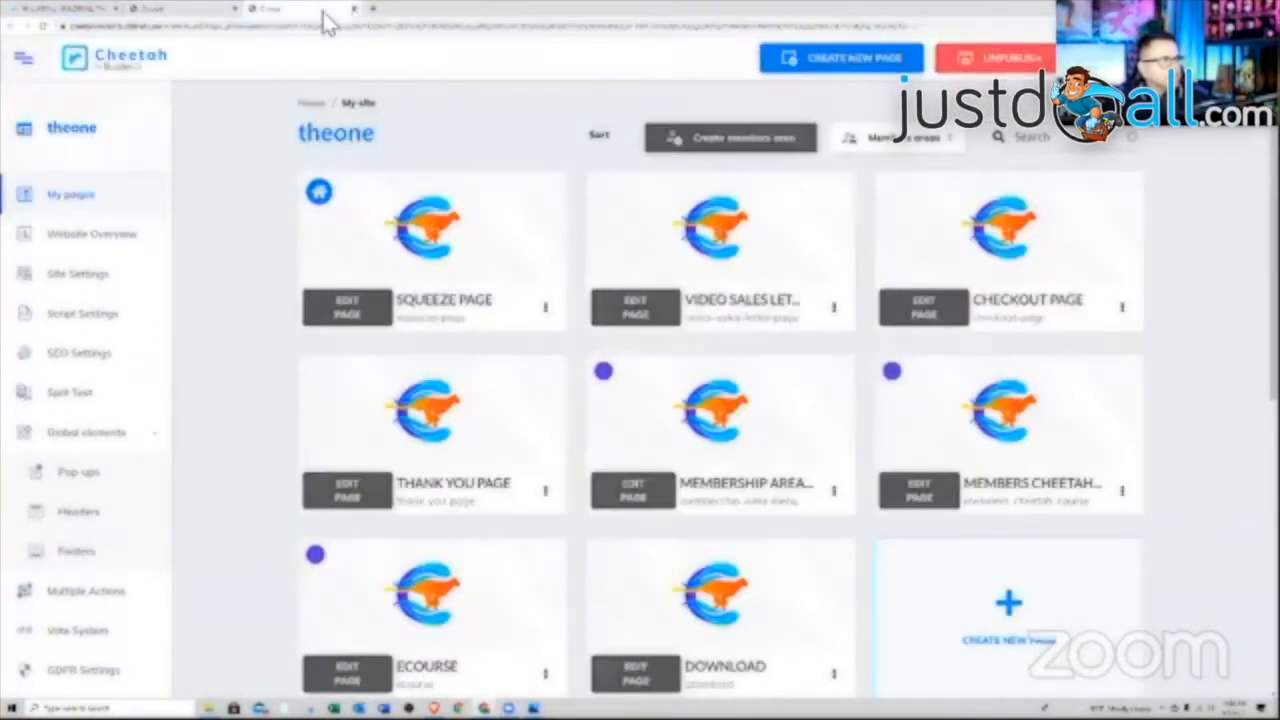
click(353, 12)
scroll(650, 420, down, 5)
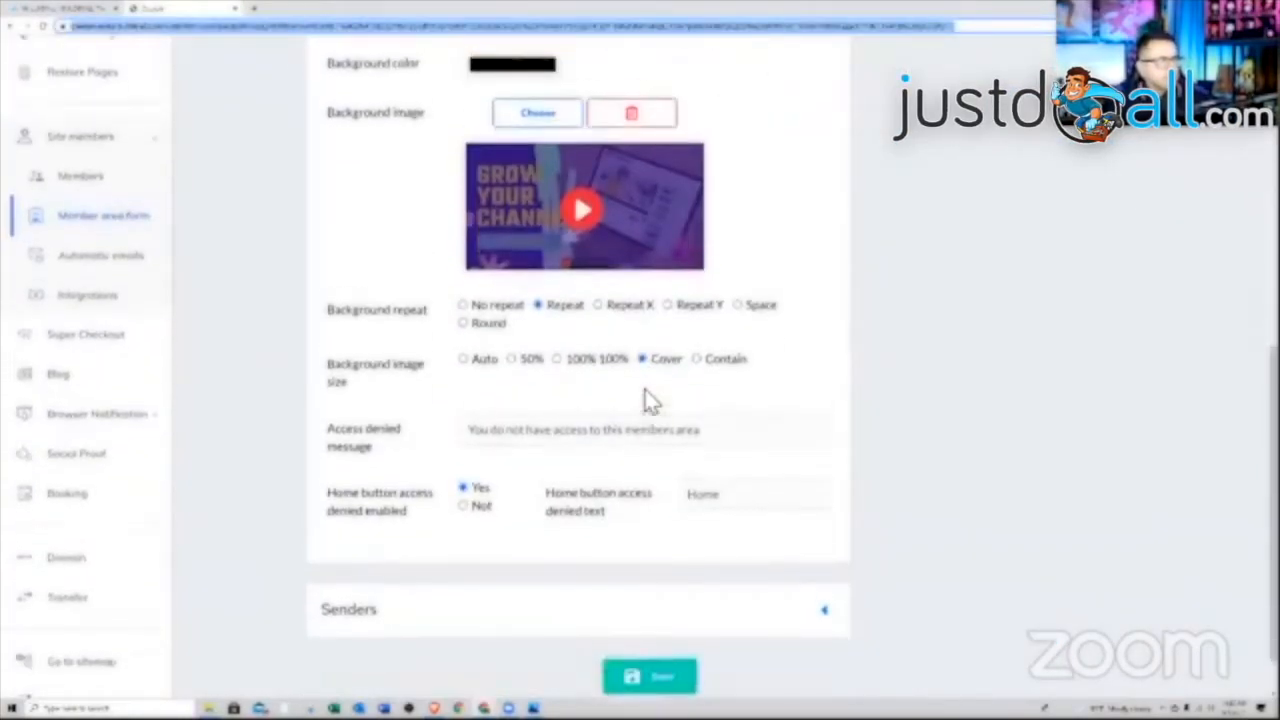
Delete the login form's background image with the red trash button in Form theme
scroll(648, 398, up, 2)
click(632, 308)
scroll(680, 371, down, 1)
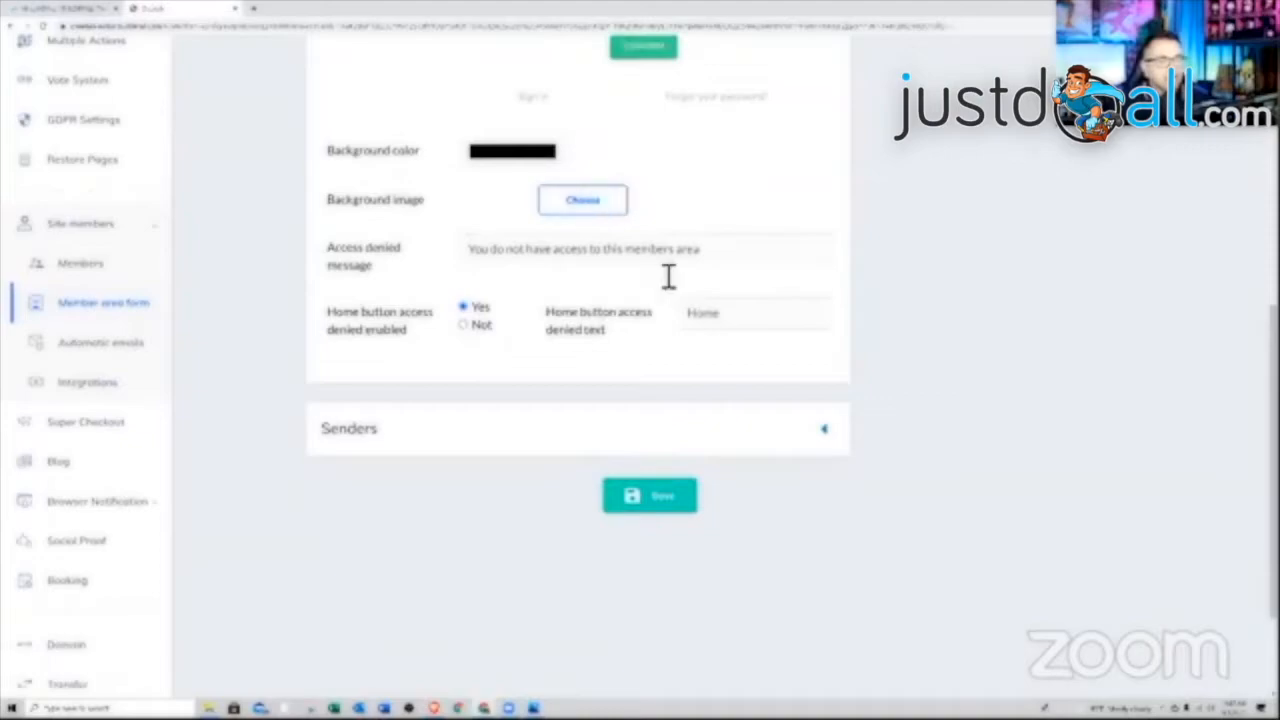
scroll(666, 277, up, 2)
scroll(651, 197, up, 1)
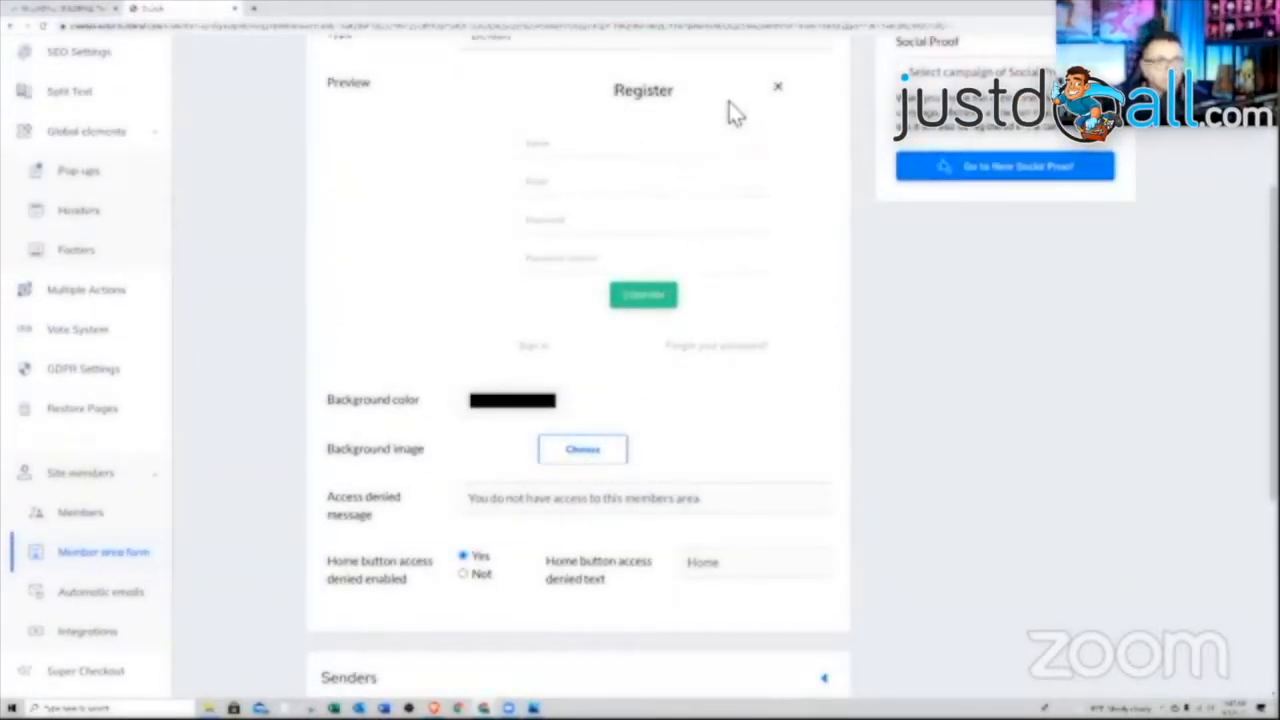
scroll(694, 343, down, 3)
scroll(600, 380, down, 1)
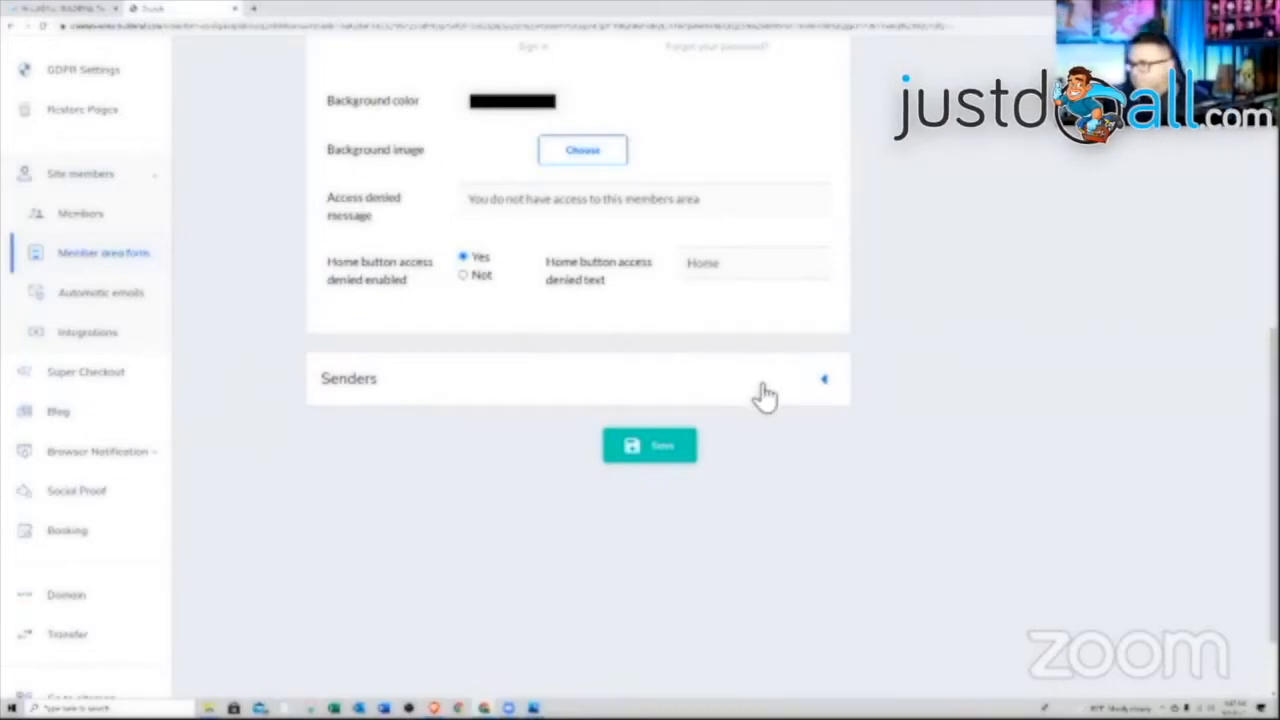
Under Senders, choose the owner's own address instead of the no-reply address, and save
click(824, 379)
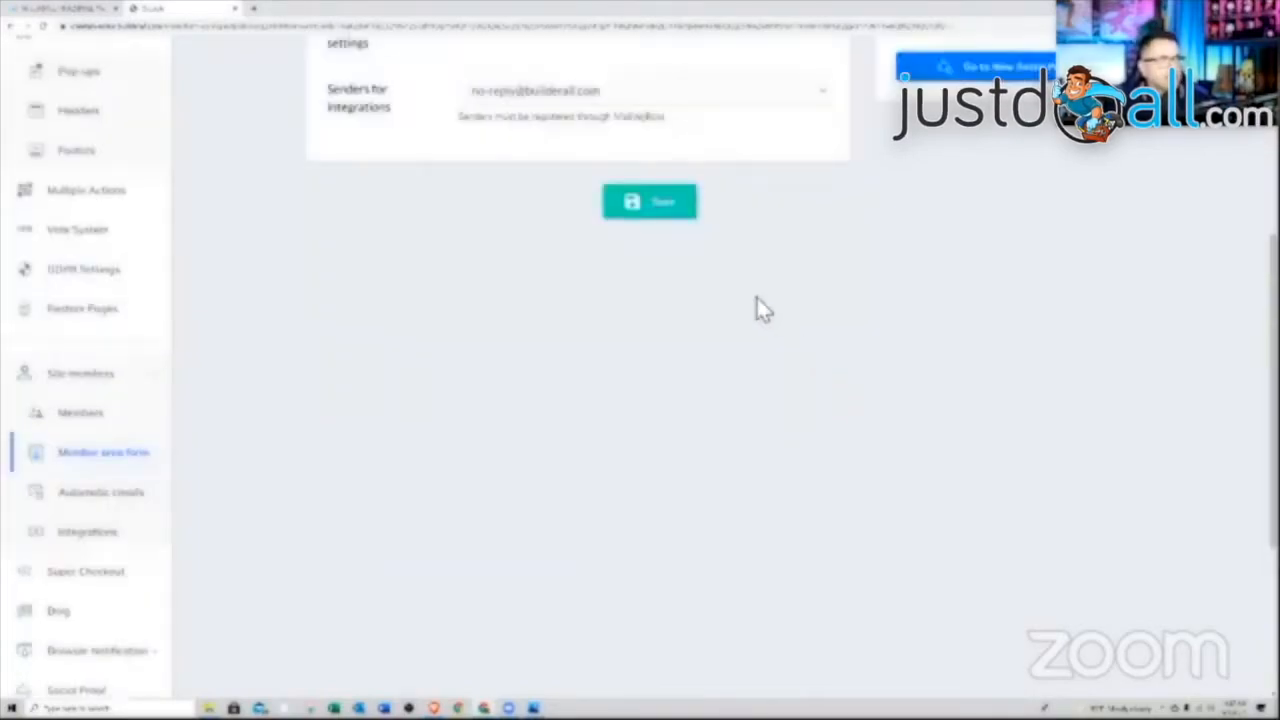
scroll(738, 318, up, 1)
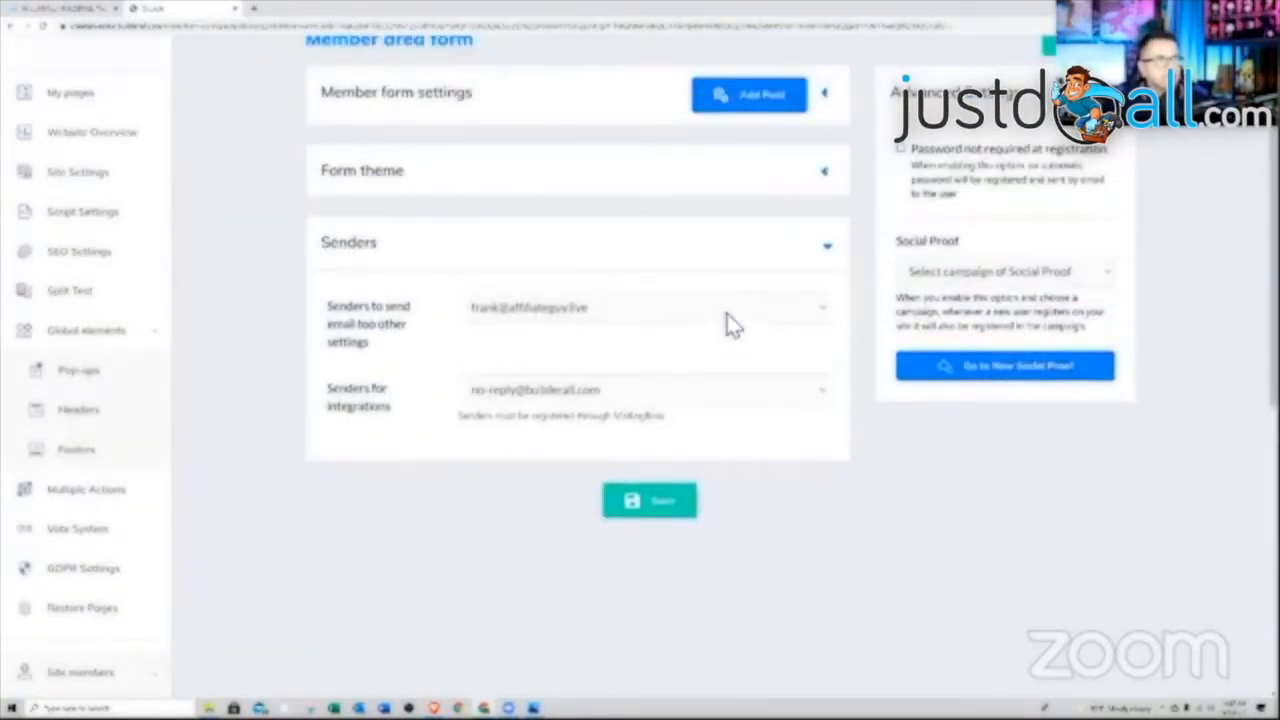
click(731, 323)
click(606, 335)
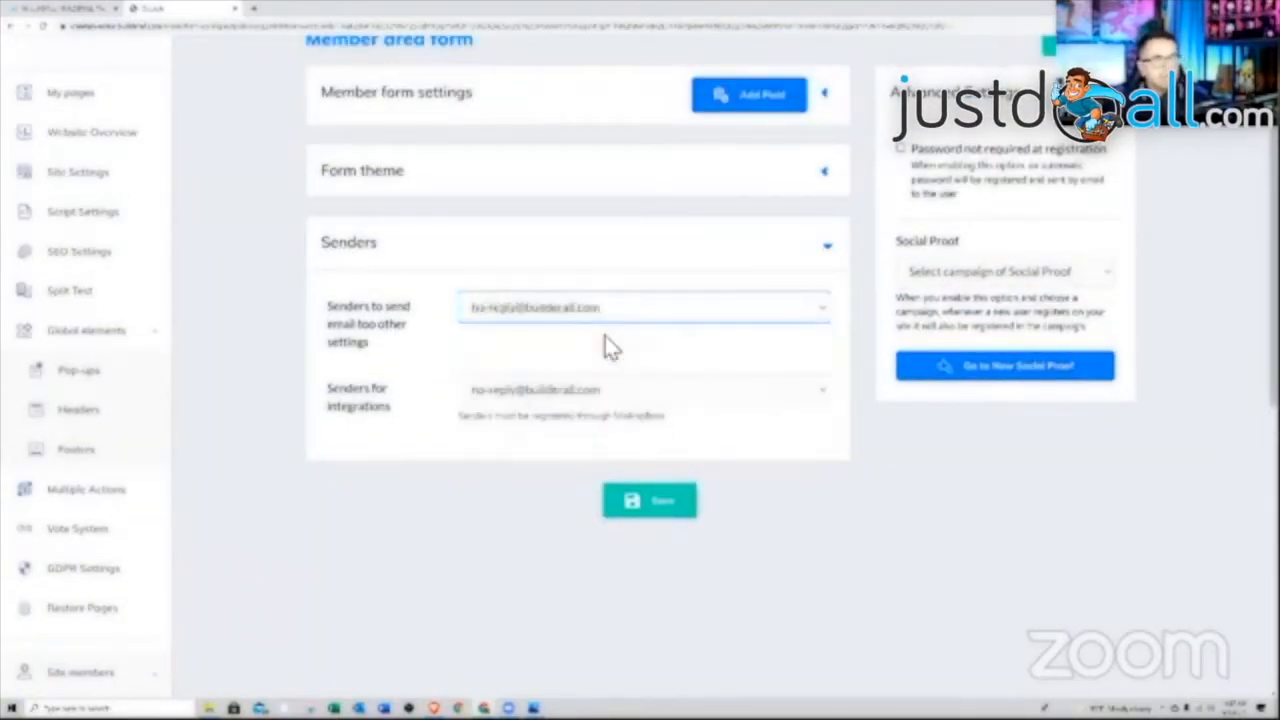
click(662, 320)
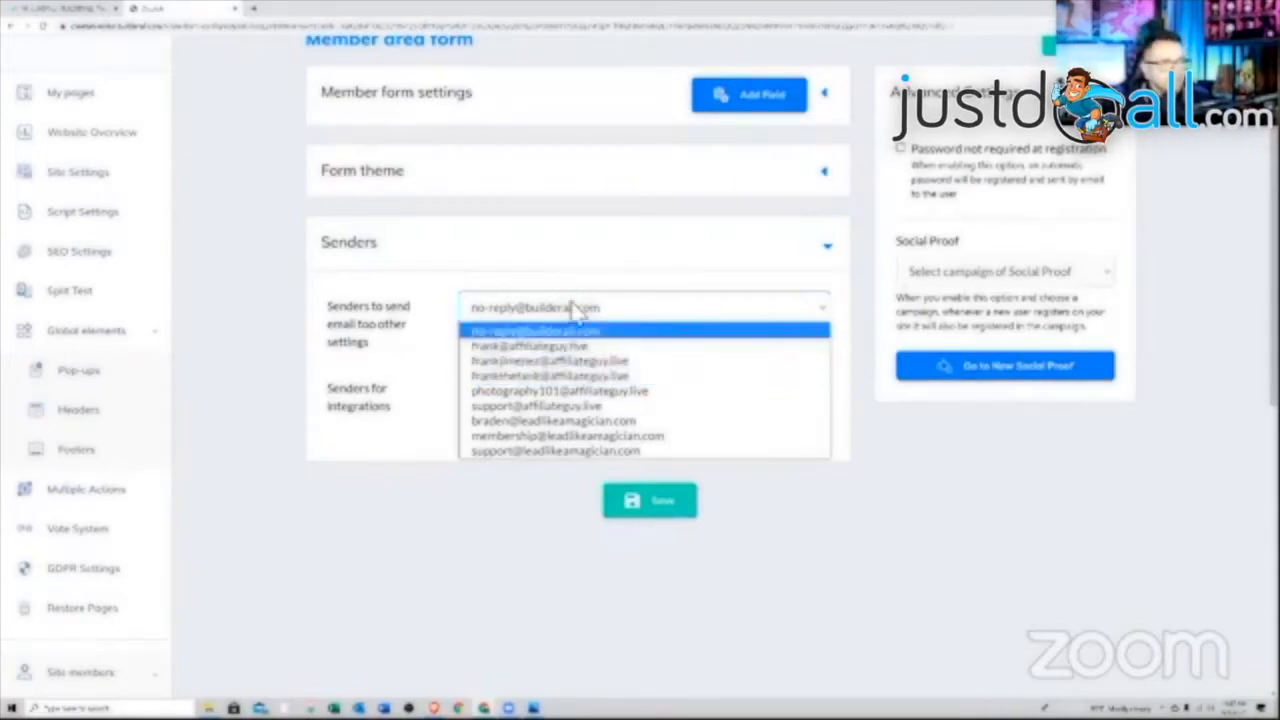
click(566, 345)
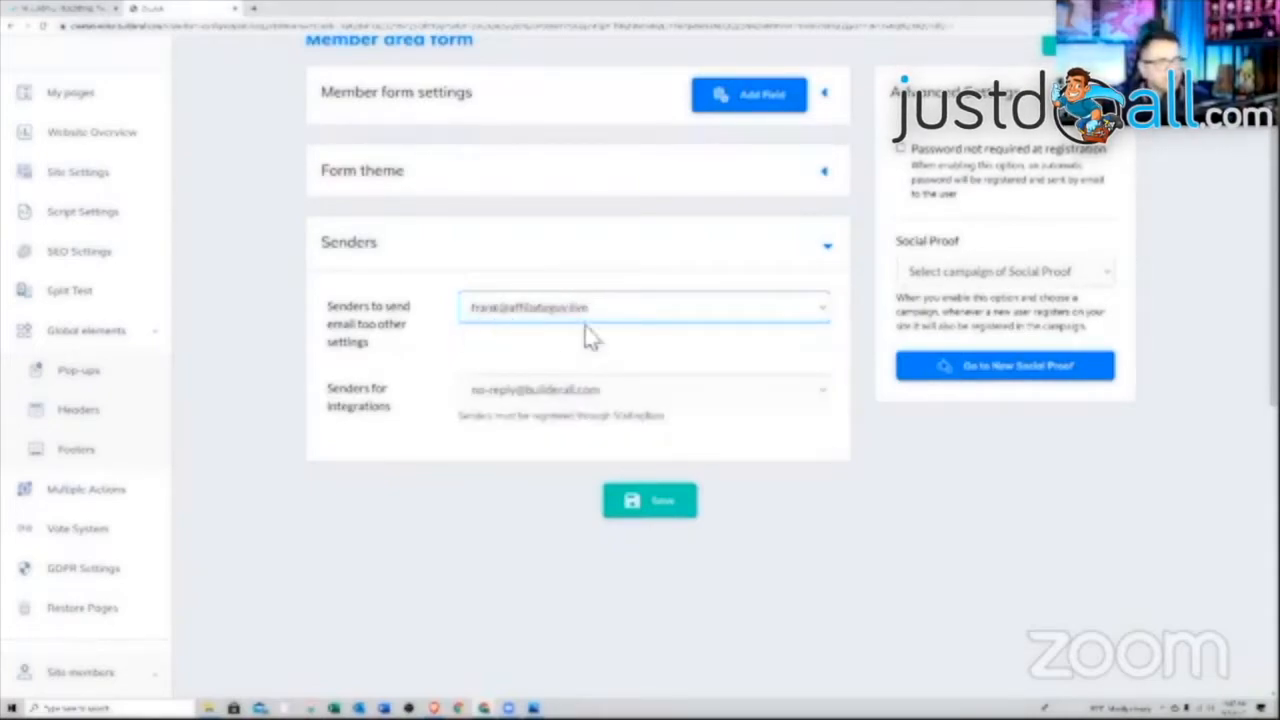
click(575, 275)
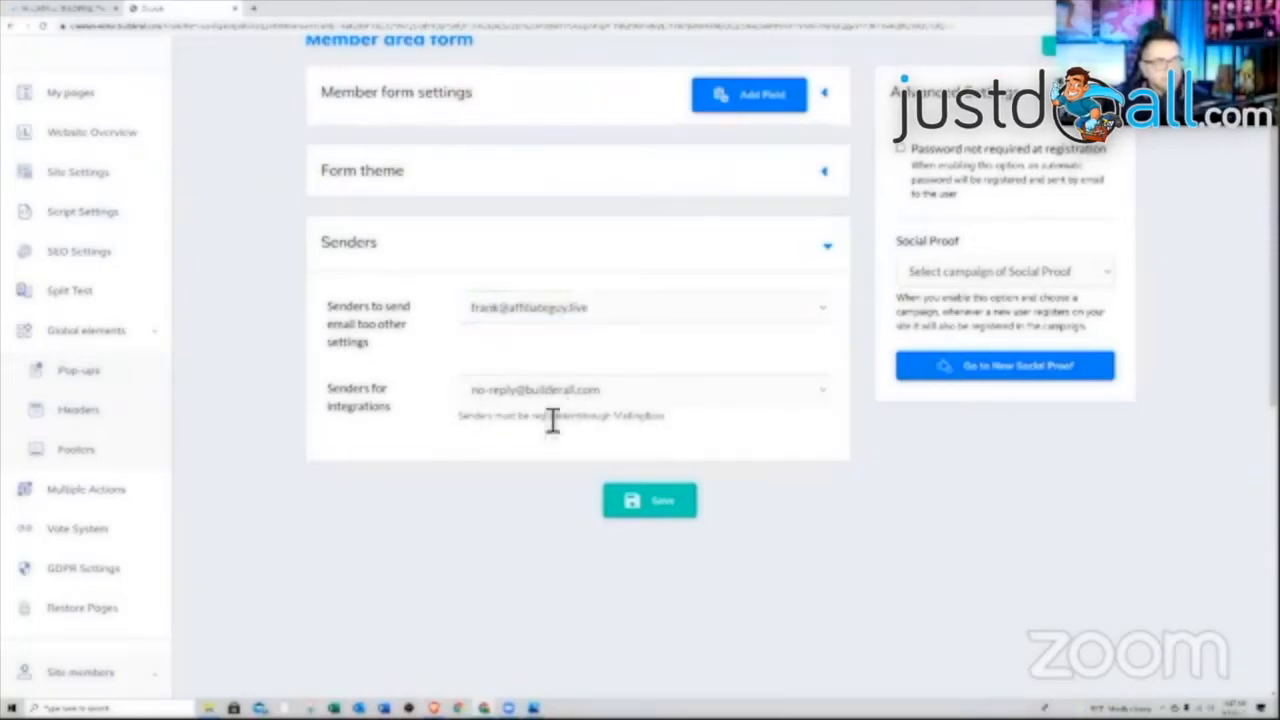
scroll(640, 480, up, 2)
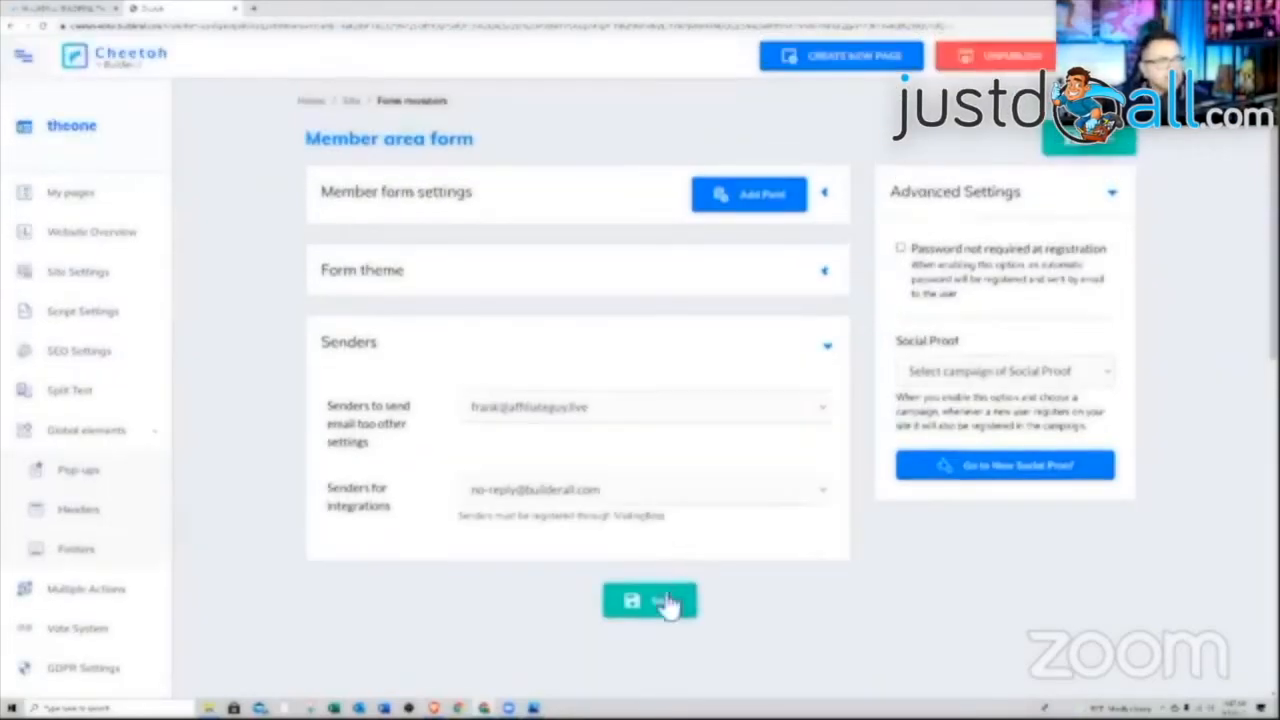
click(666, 603)
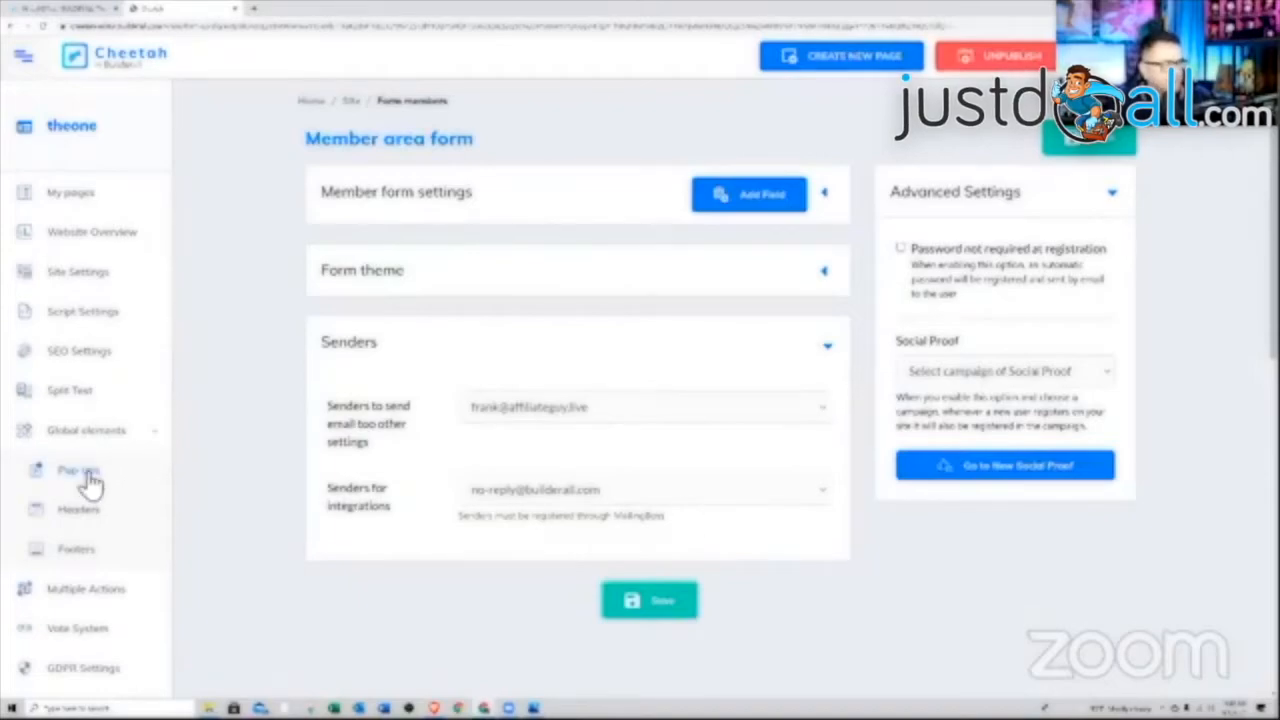
scroll(85, 480, down, 4)
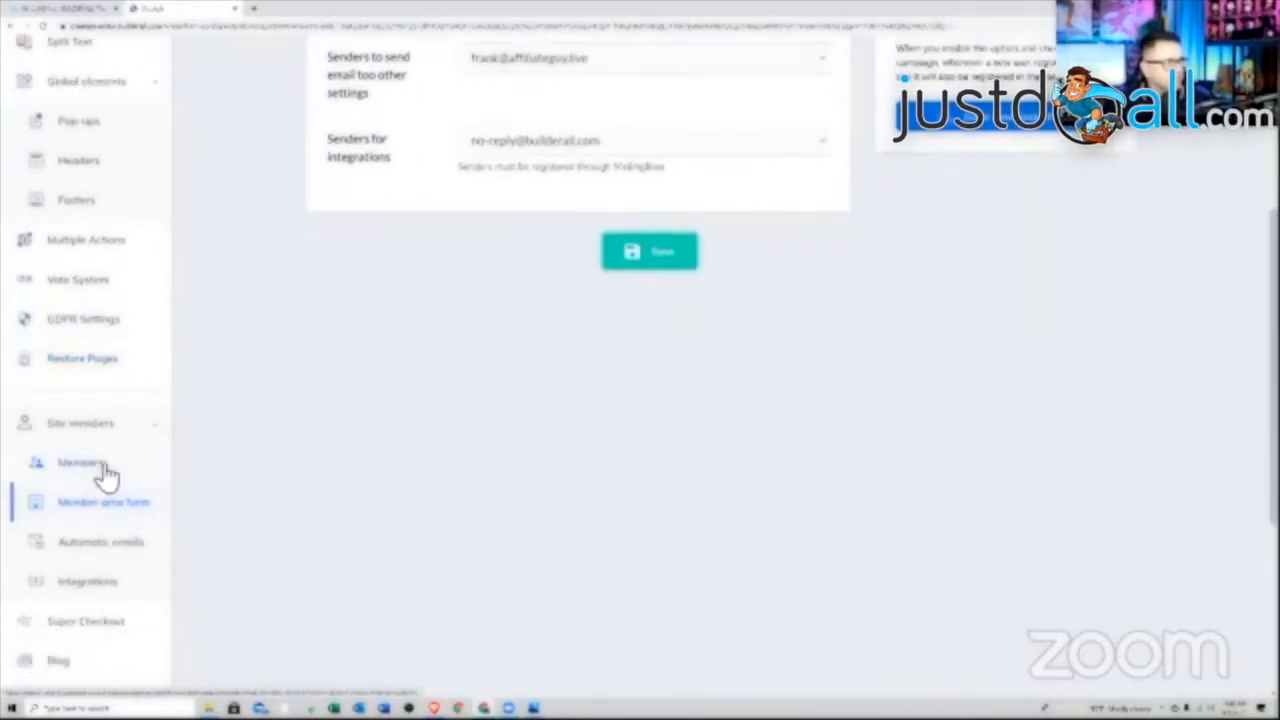
scroll(128, 490, down, 1)
In Automatic emails, create and save a new email theme named 'welcome'
click(104, 495)
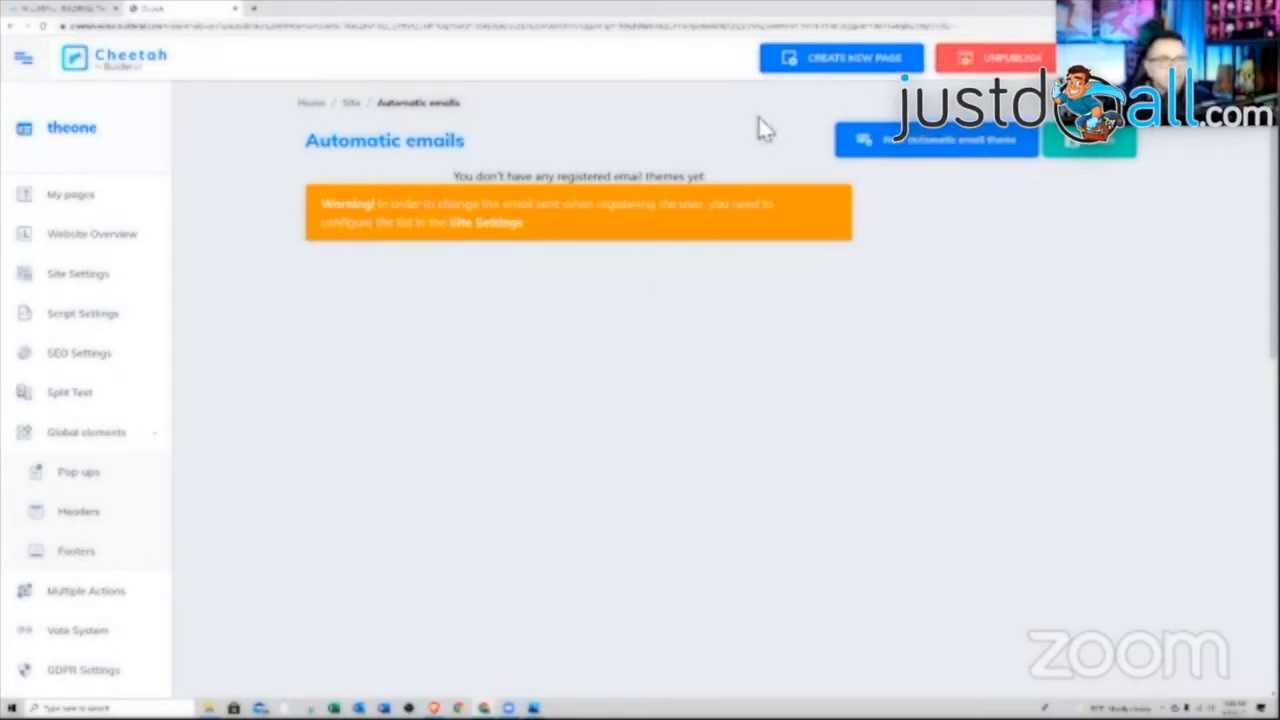
click(933, 142)
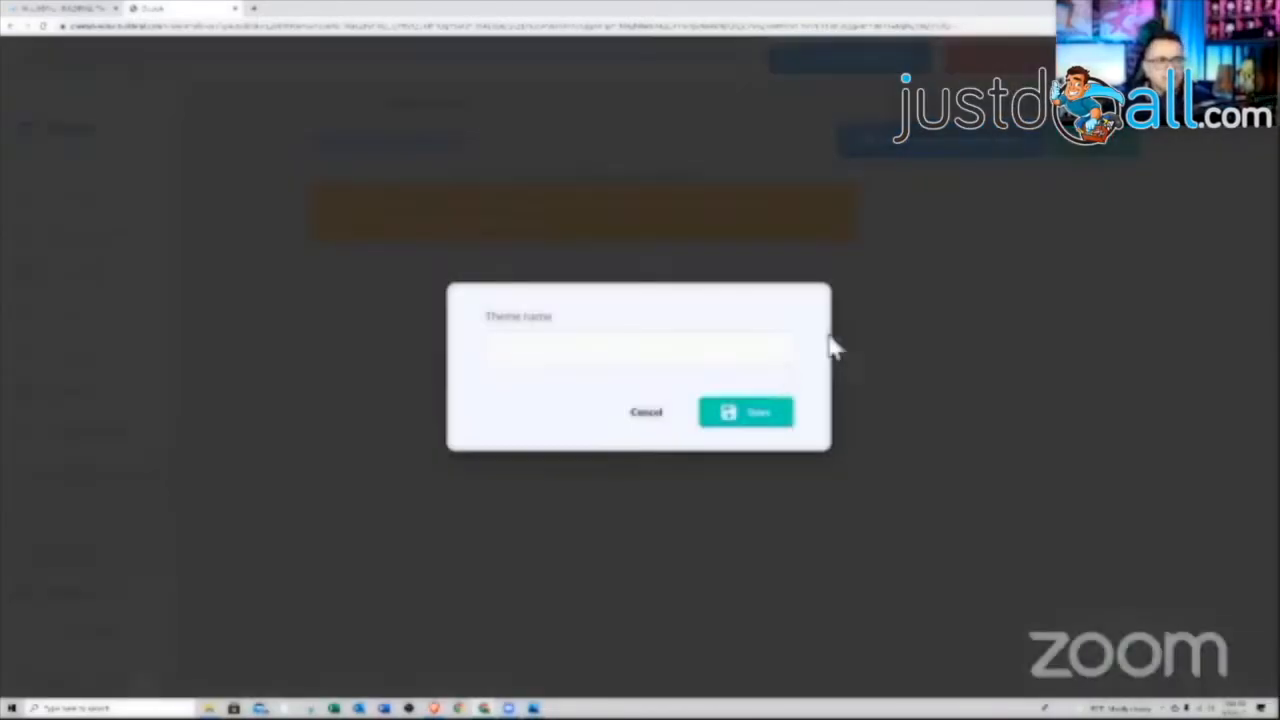
click(614, 362)
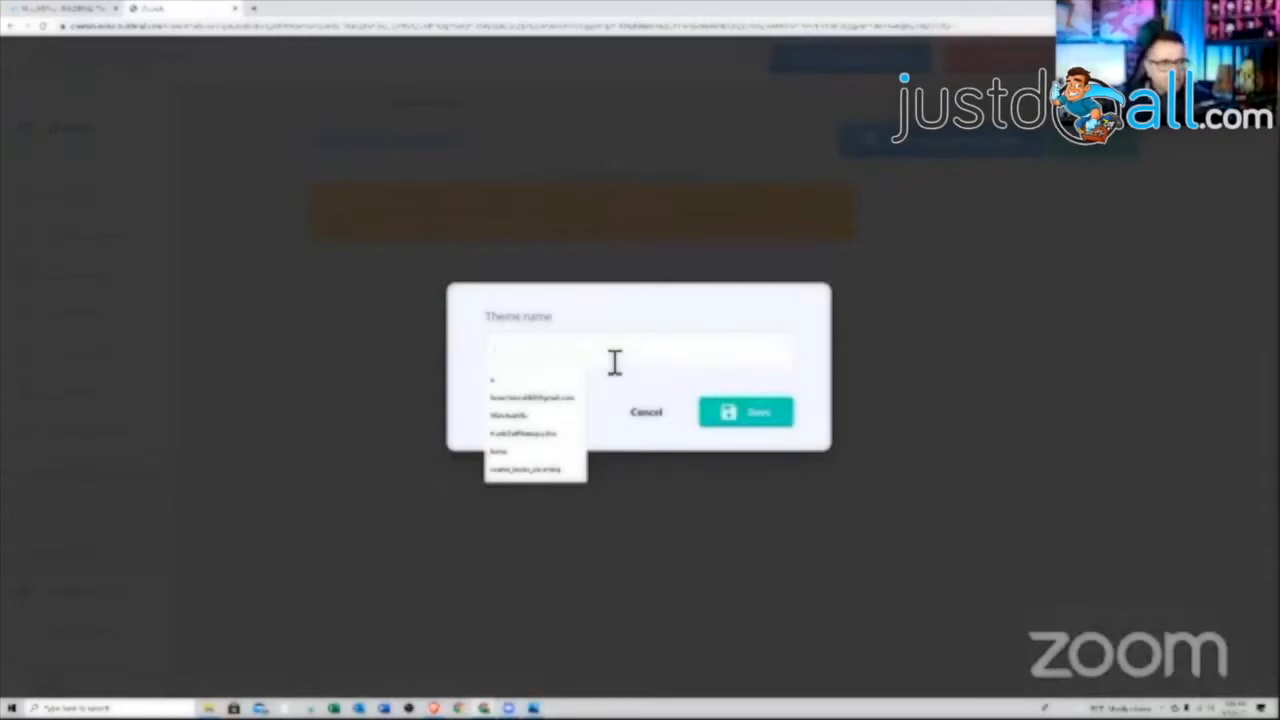
text(welcome)
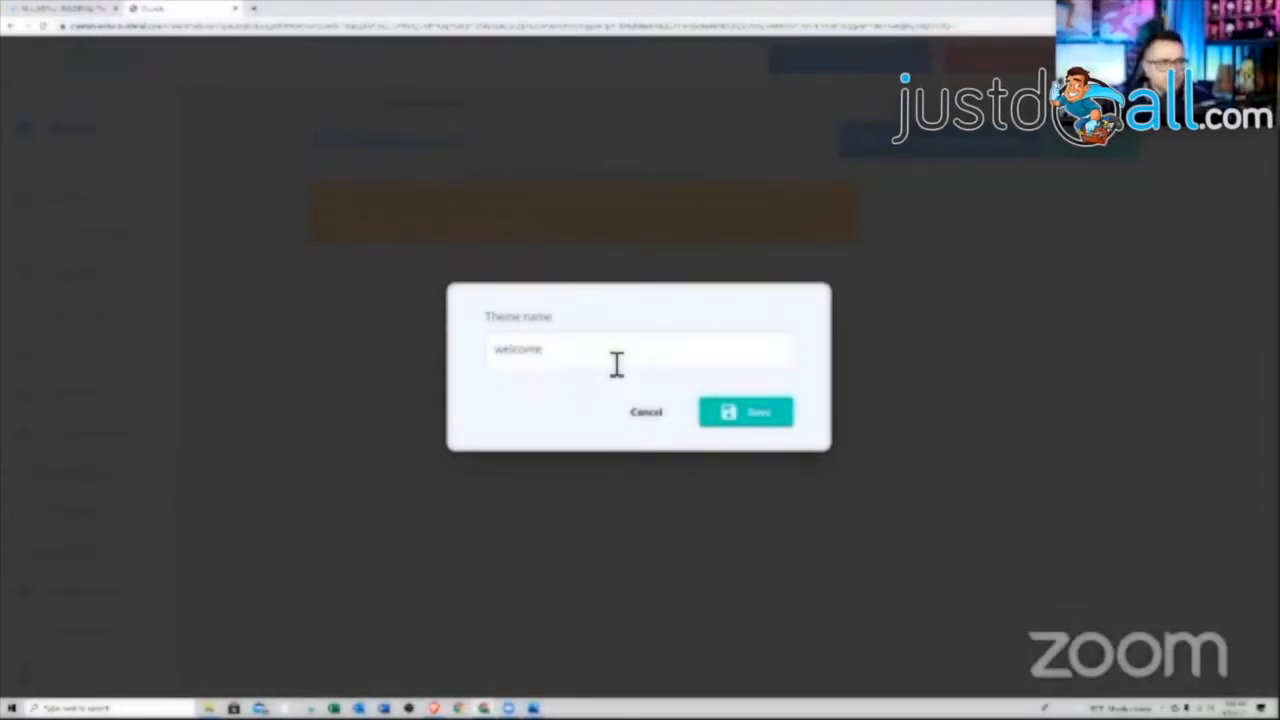
click(748, 416)
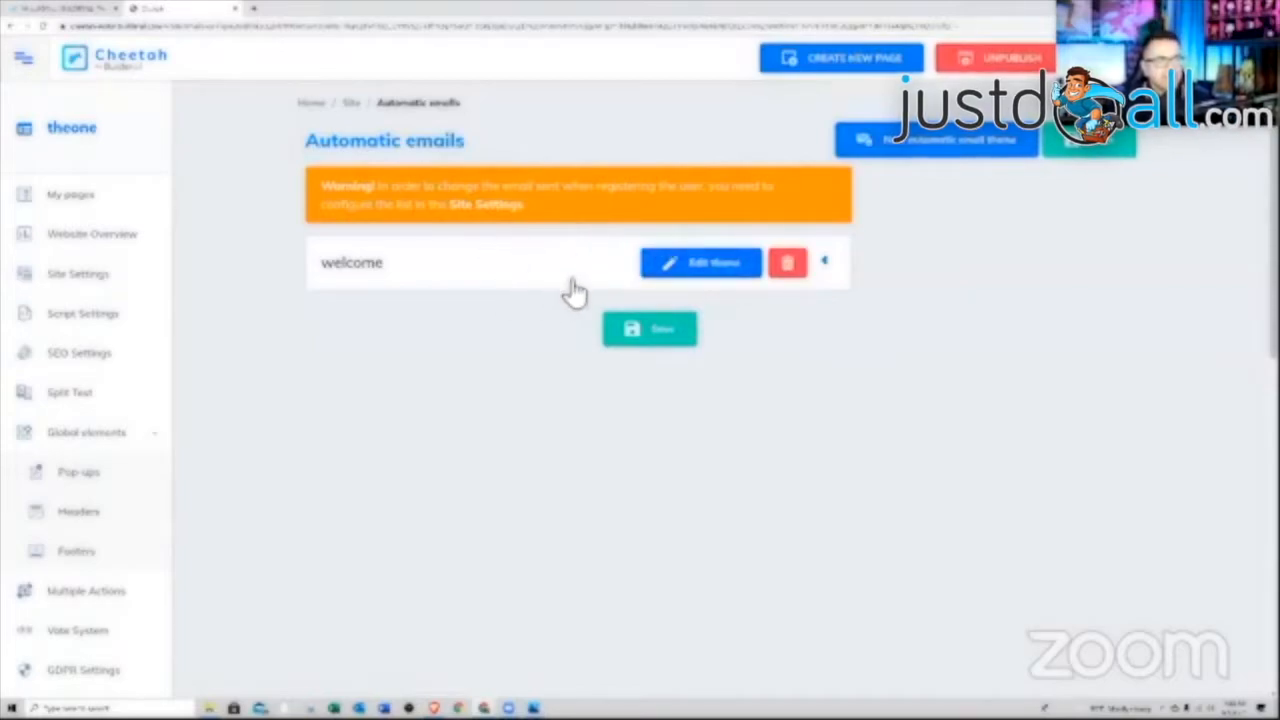
Save the welcome theme's email contents
click(372, 277)
scroll(666, 409, down, 3)
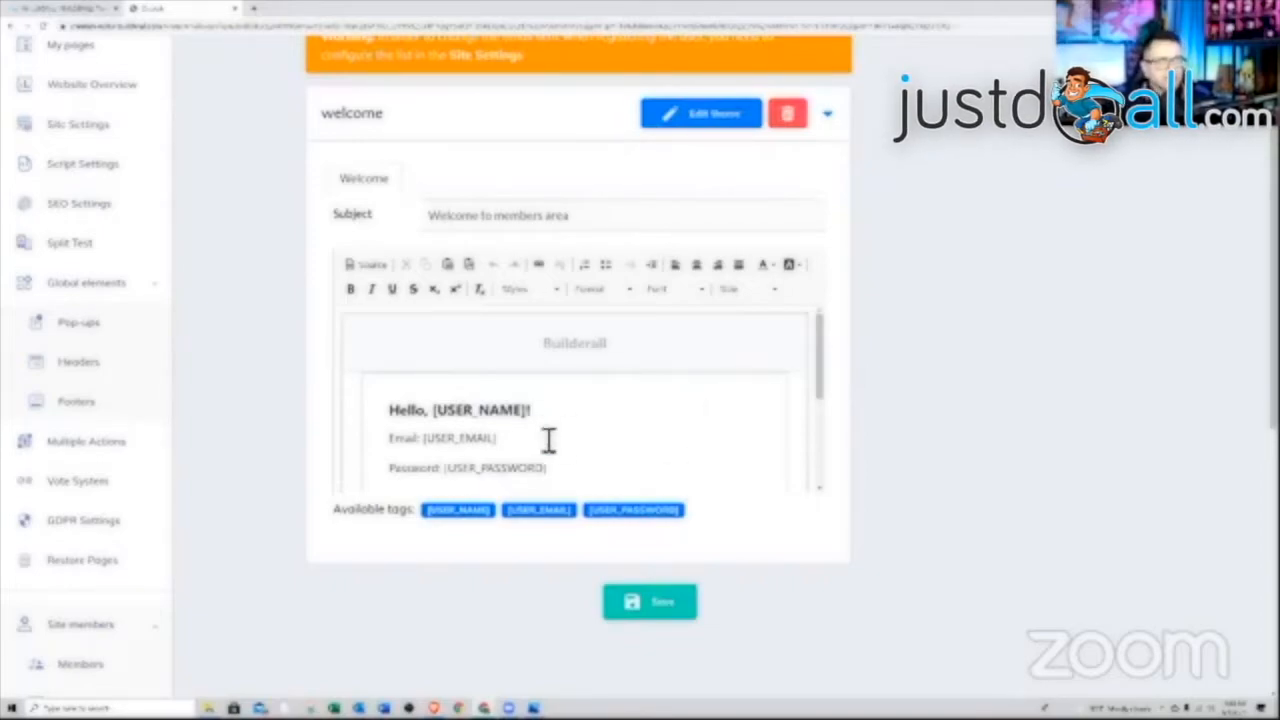
scroll(614, 387, down, 1)
click(645, 605)
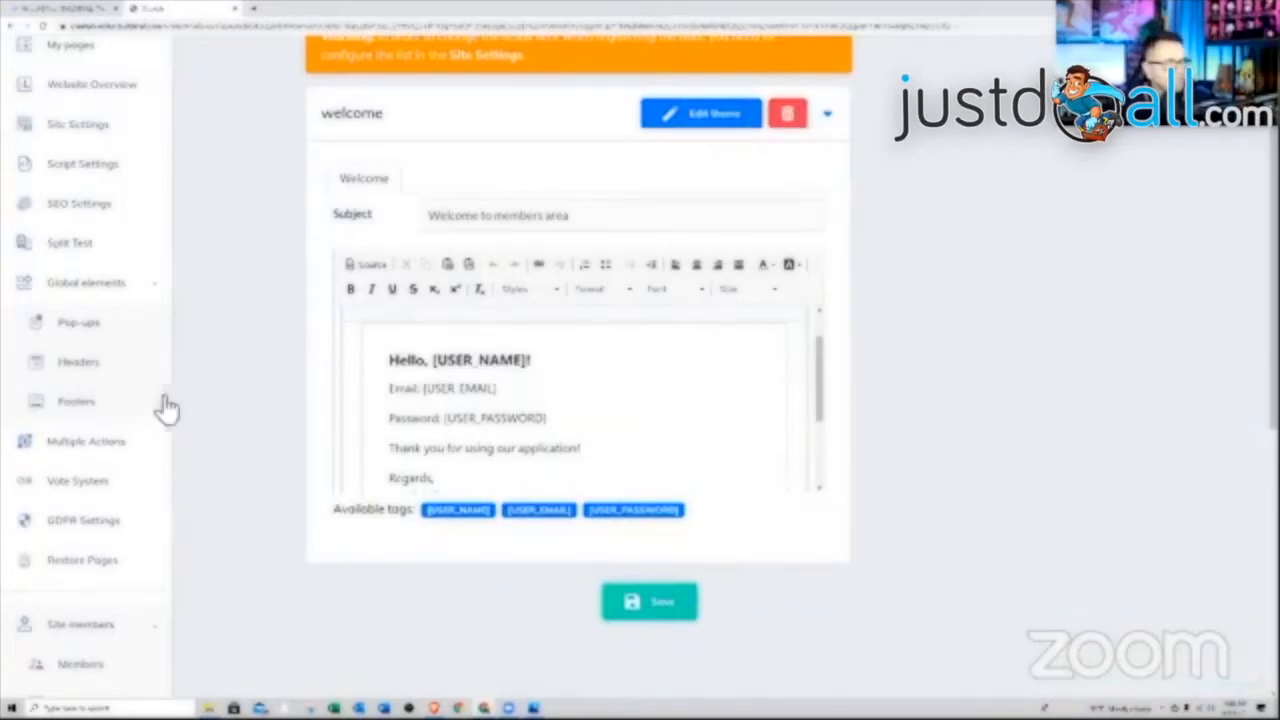
scroll(140, 435, down, 2)
scroll(140, 435, down, 2)
Check the Integrations page, then return to the site's eight-page list
click(96, 537)
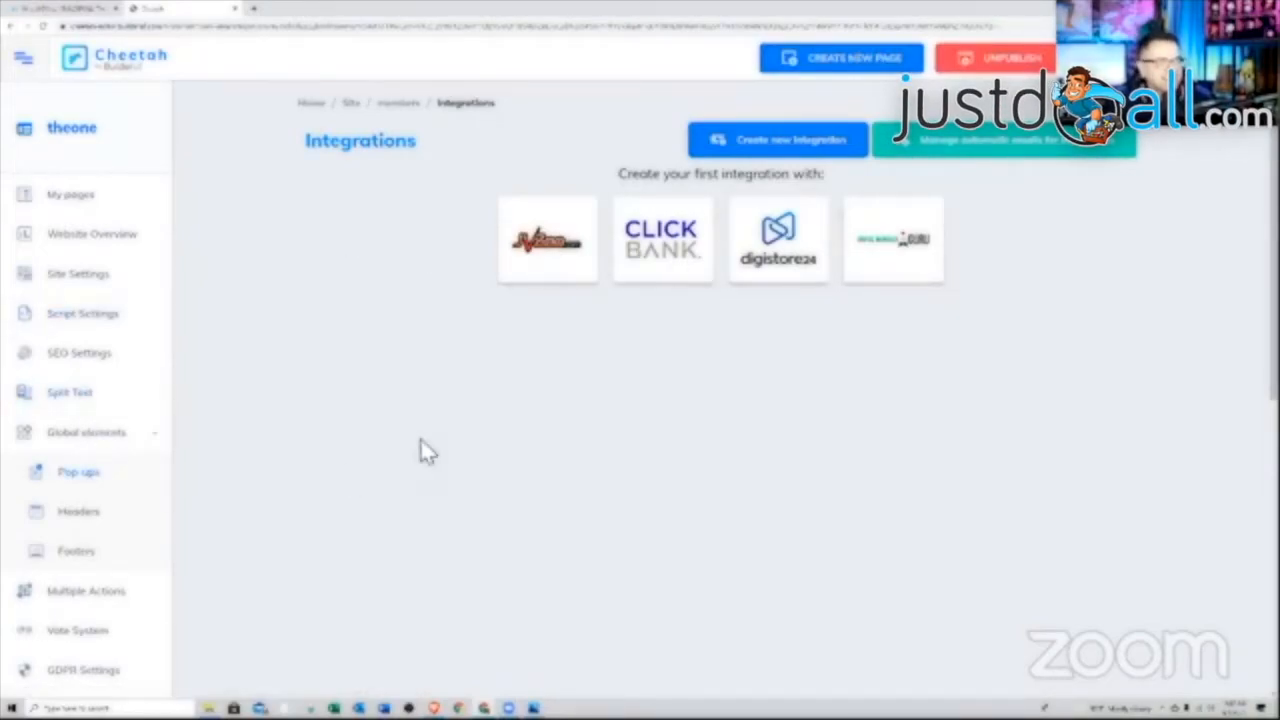
scroll(131, 432, down, 1)
scroll(131, 432, up, 1)
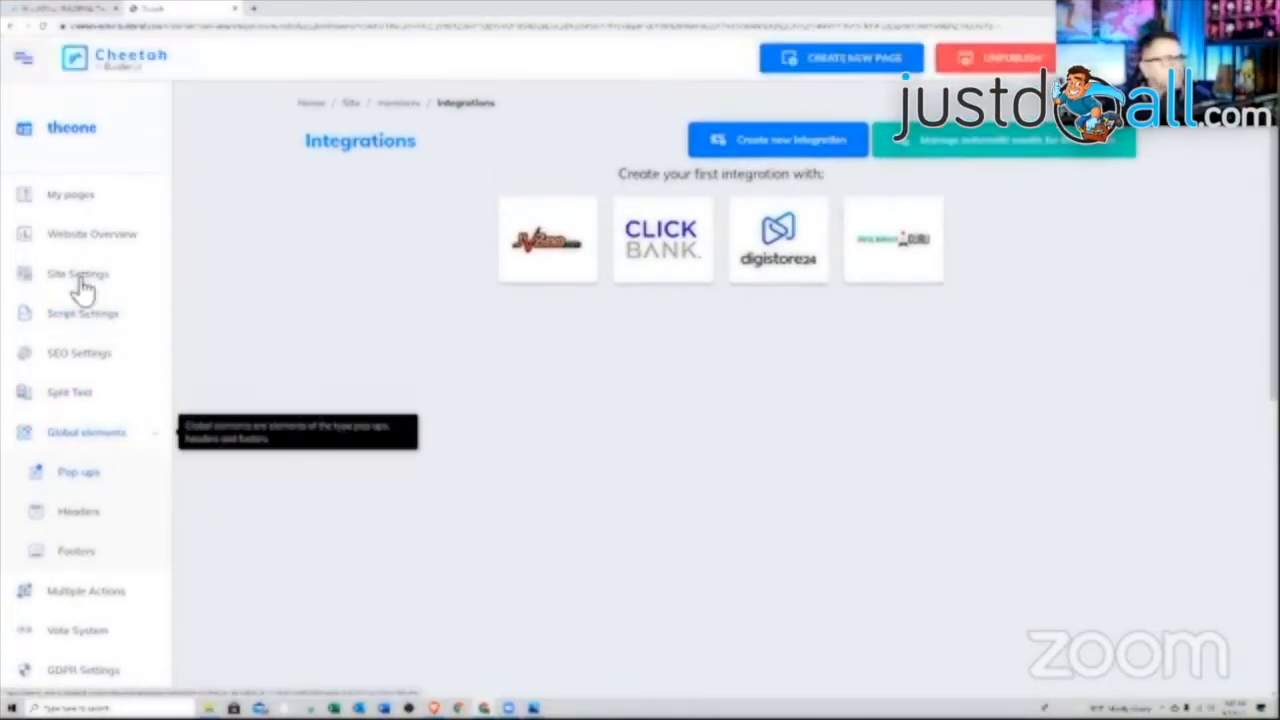
click(80, 205)
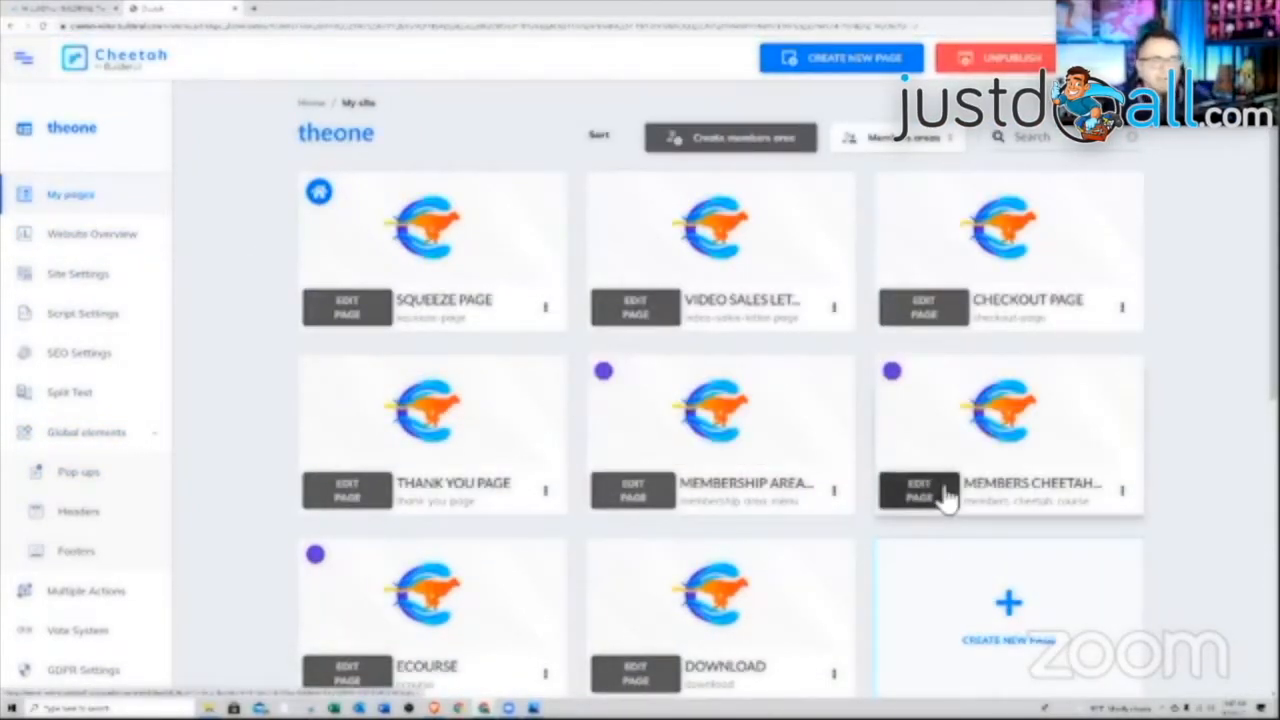
mouse_move(897, 447)
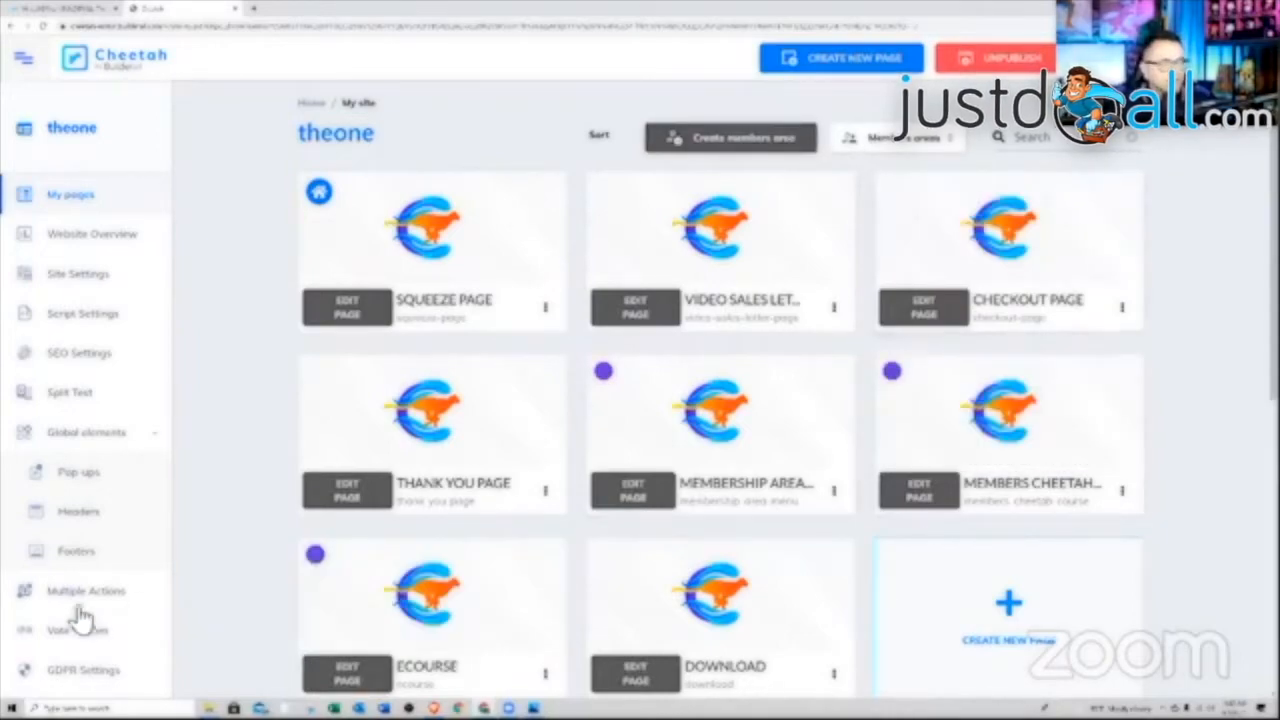
scroll(100, 610, down, 3)
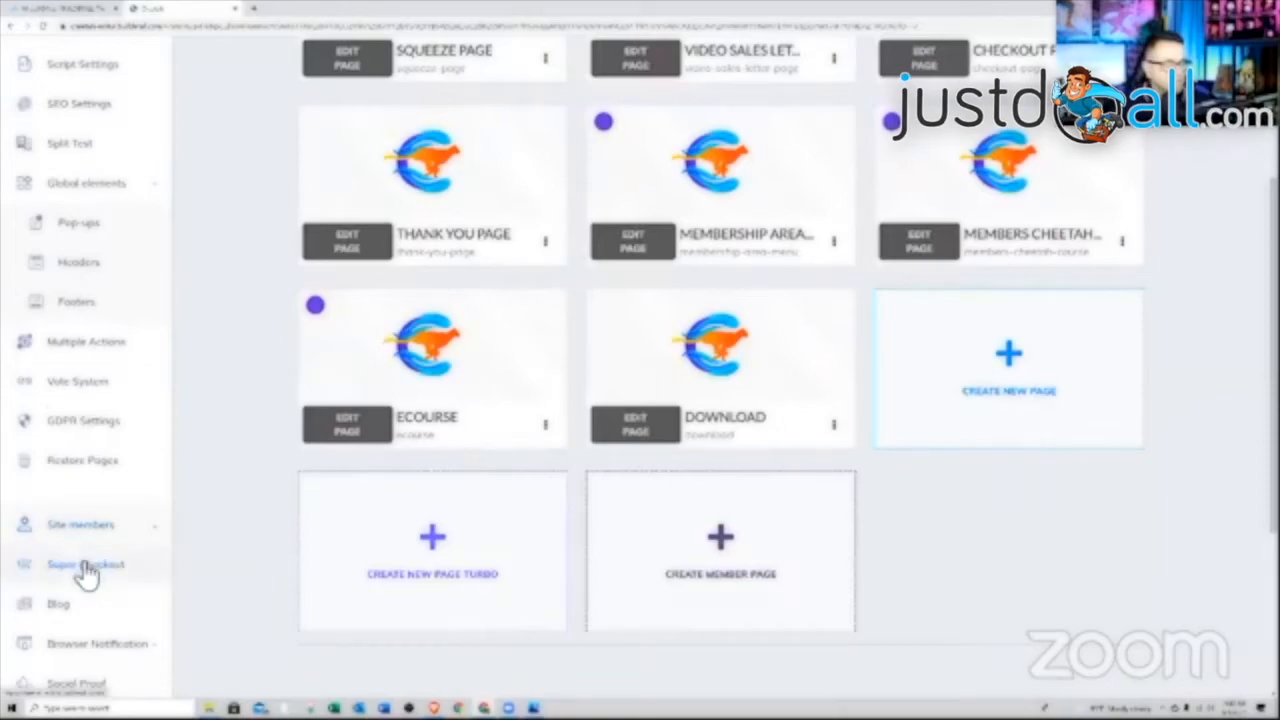
Go to SuperCheckout from the Cheetah sidebar and start a new product
click(87, 567)
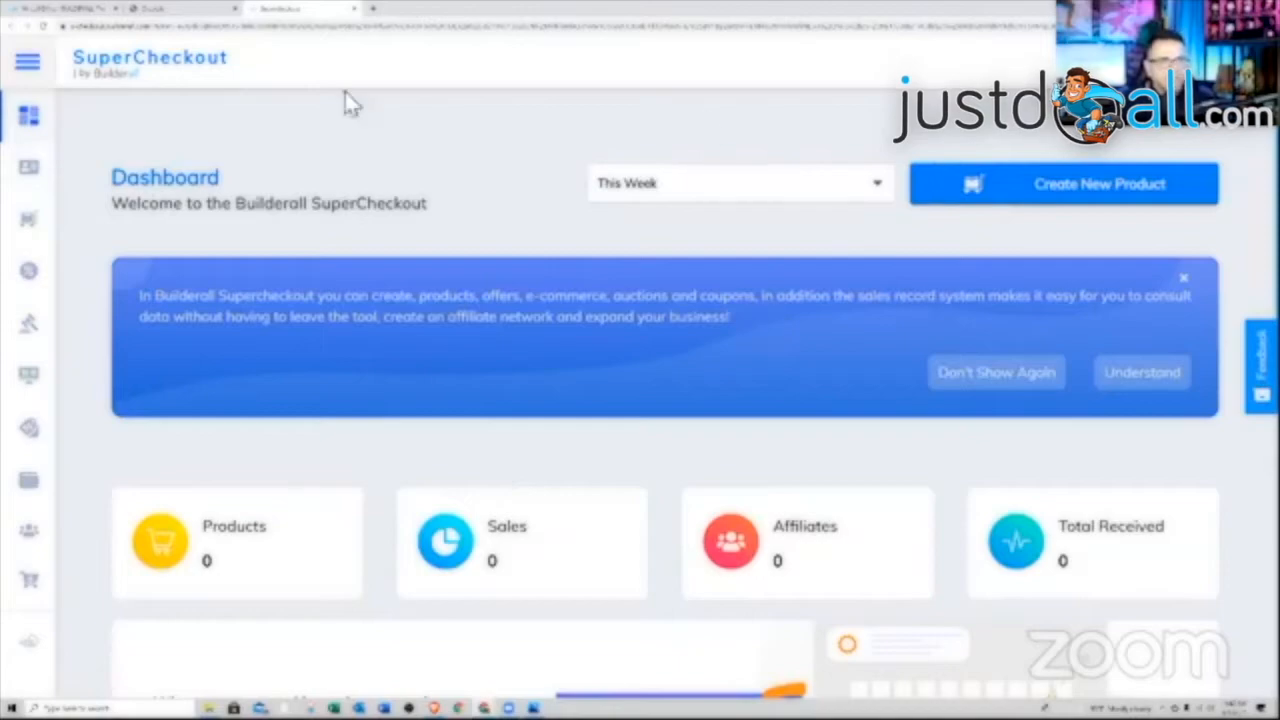
click(1063, 189)
scroll(706, 417, down, 3)
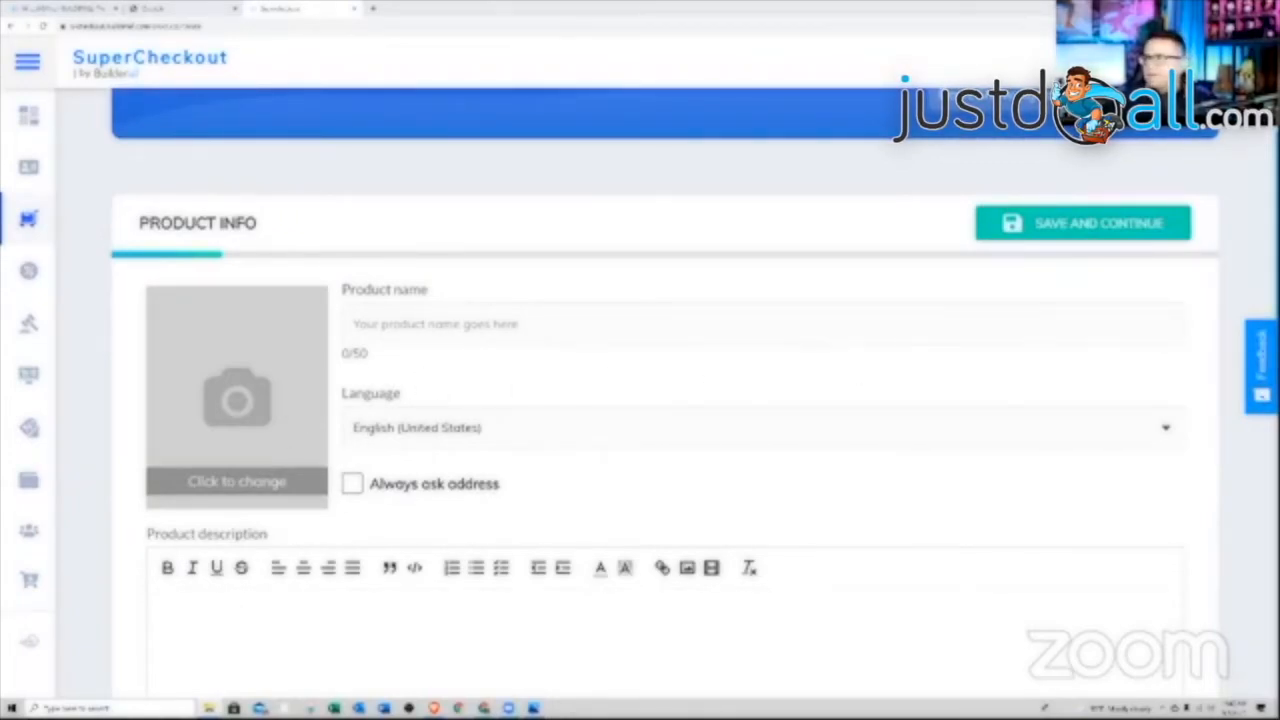
Upload the Membership picture as the product image, cropped to cover the whole picture
drag(700, 343, 300, 410)
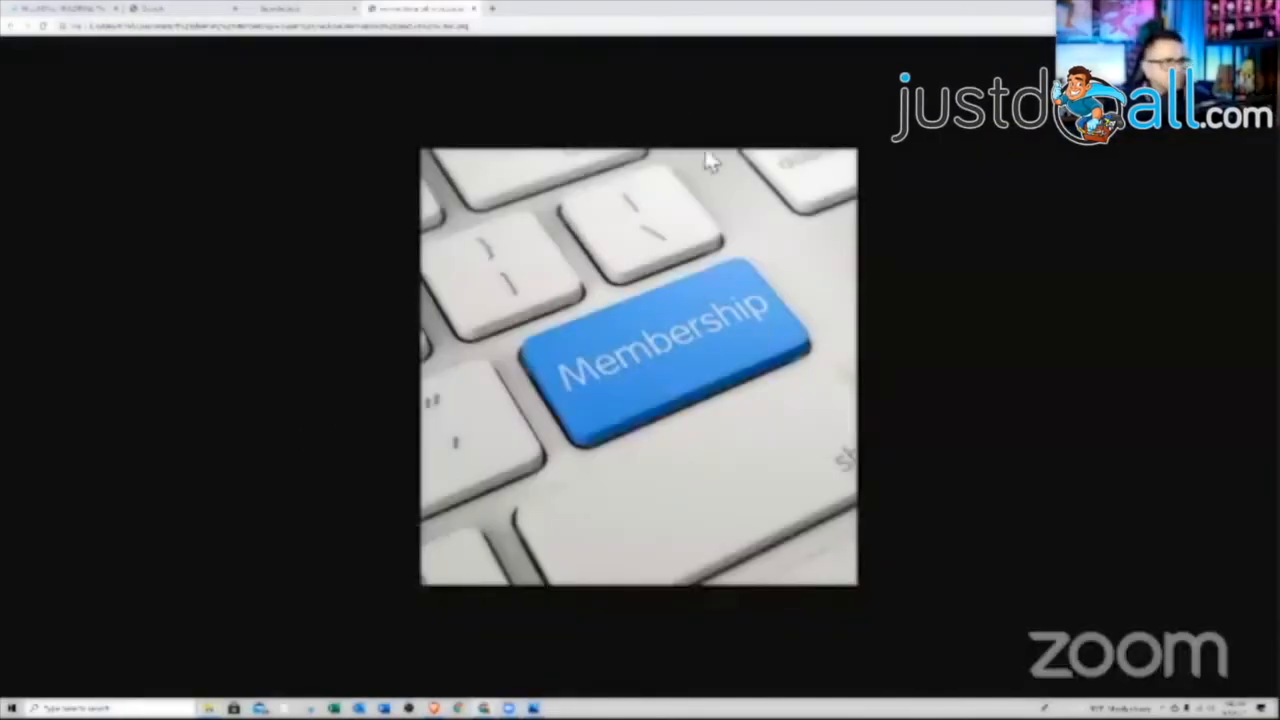
mouse_move(415, 15)
mouse_down()
mouse_move(422, 67)
mouse_move(716, 149)
mouse_move(402, 8)
mouse_up()
drag(323, 30, 537, 181)
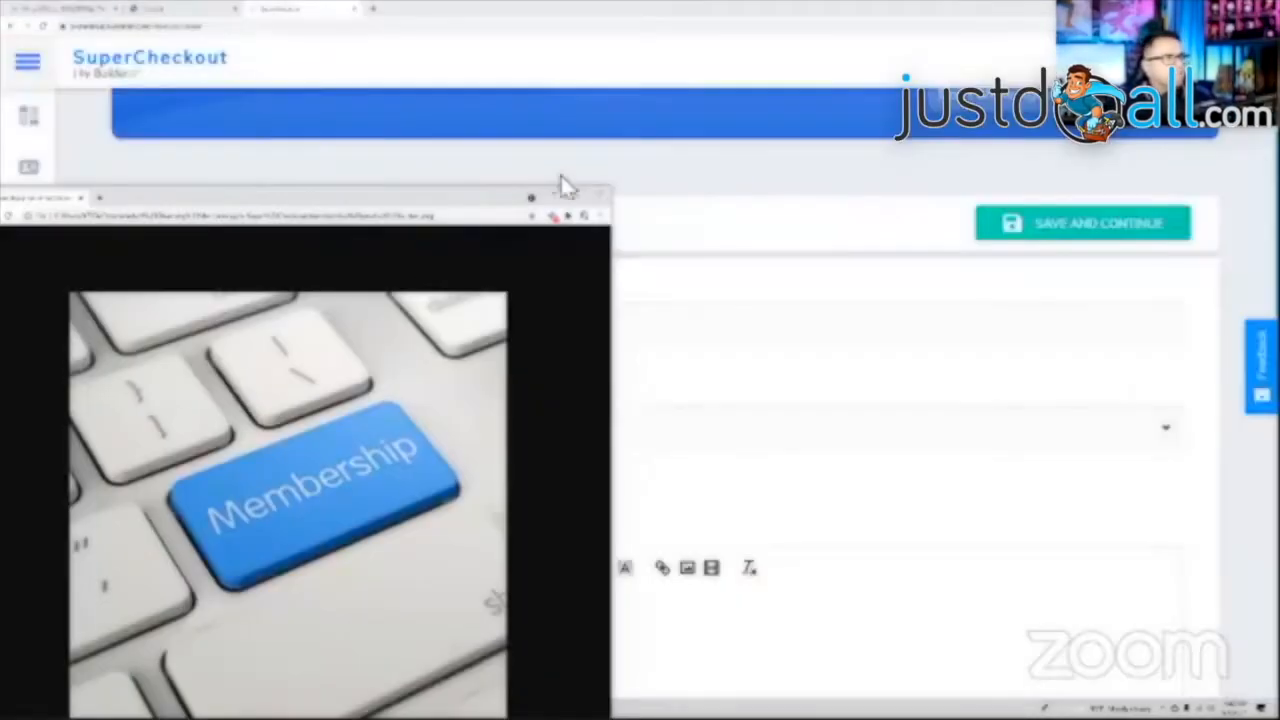
click(598, 194)
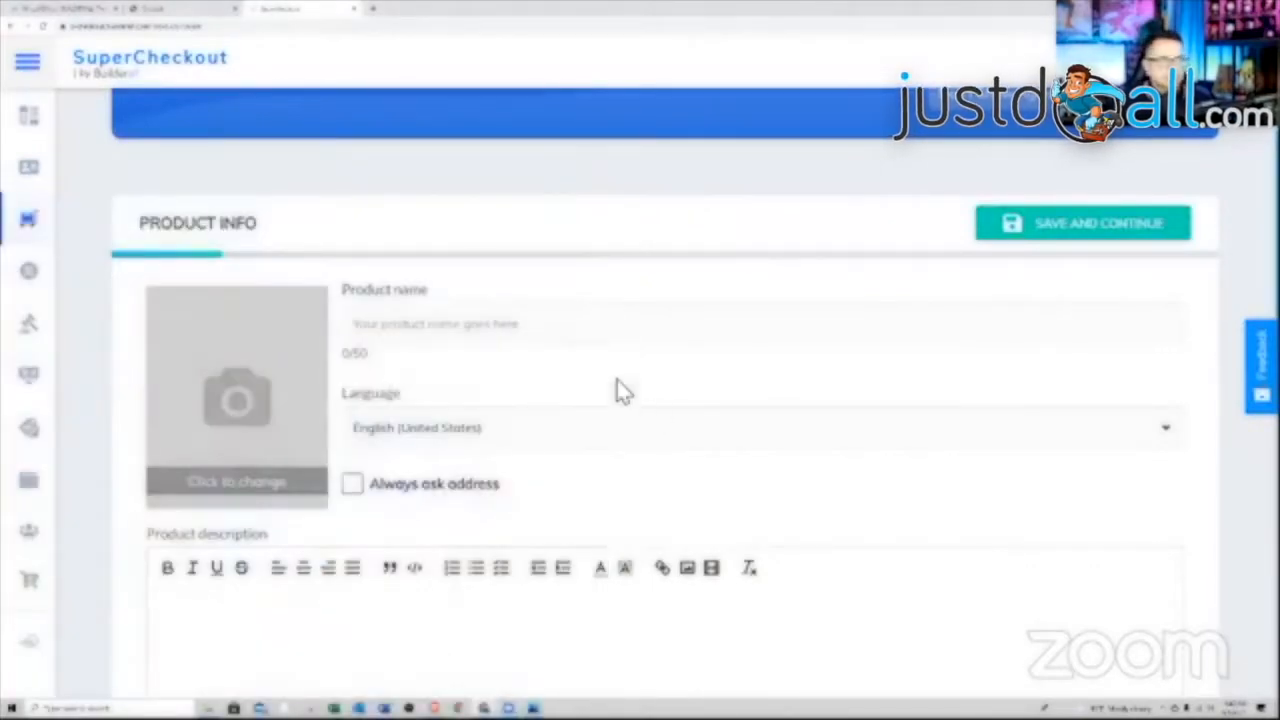
click(255, 430)
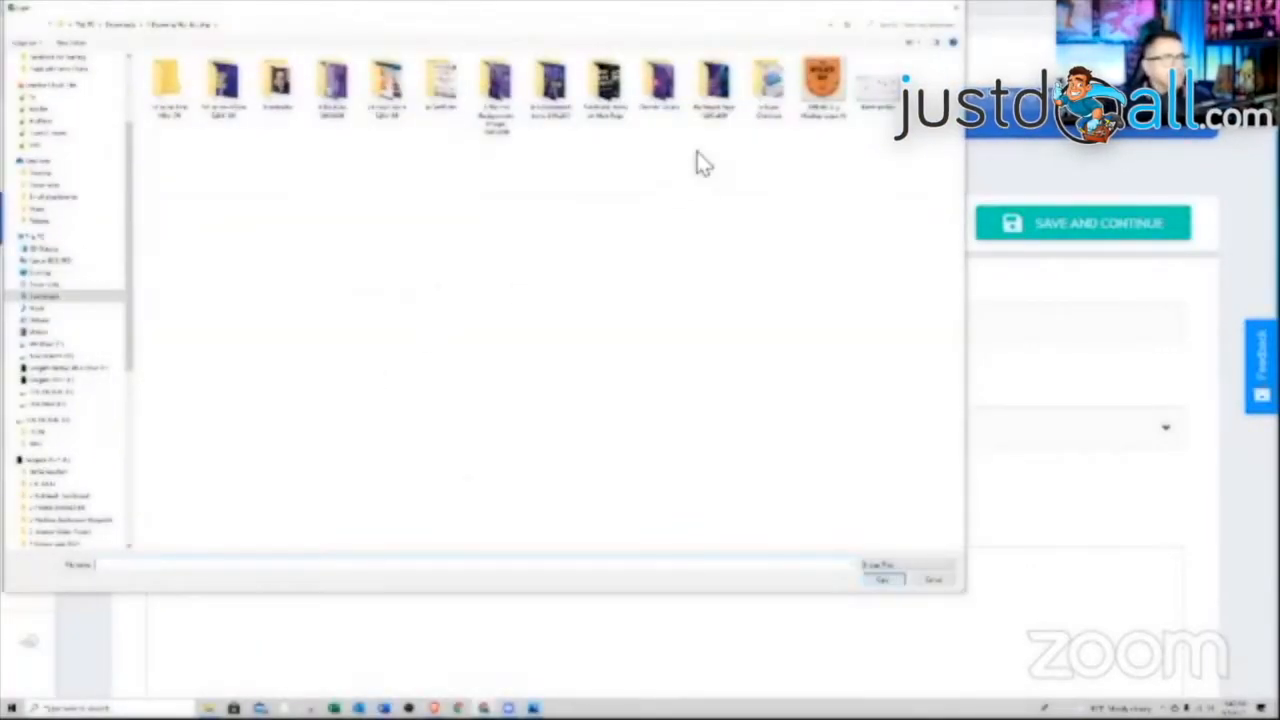
double_click(765, 85)
click(168, 85)
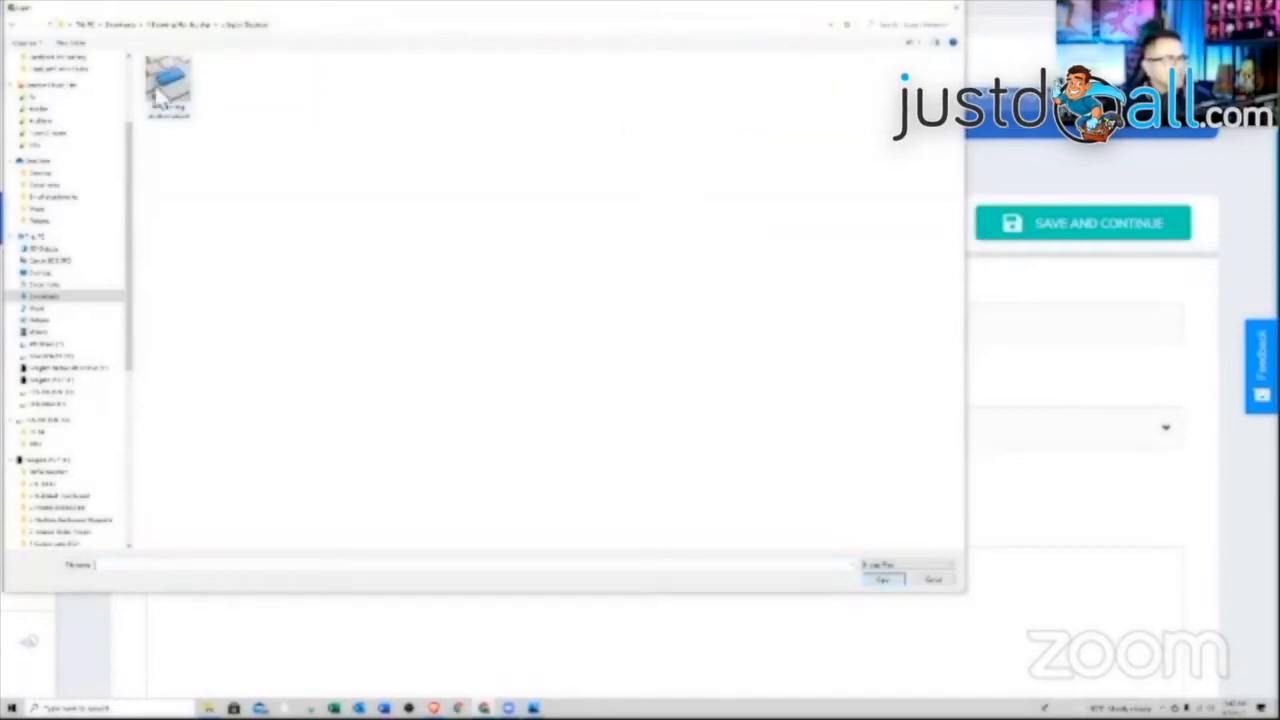
click(876, 582)
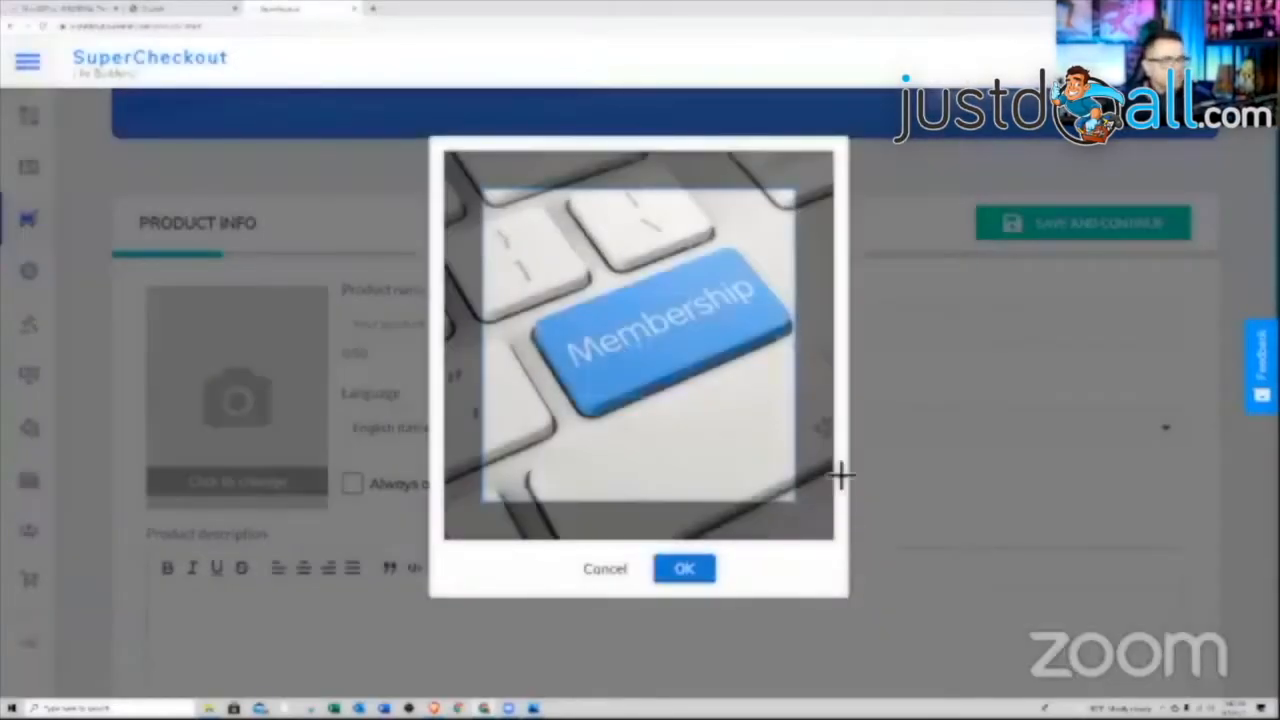
drag(798, 506, 865, 599)
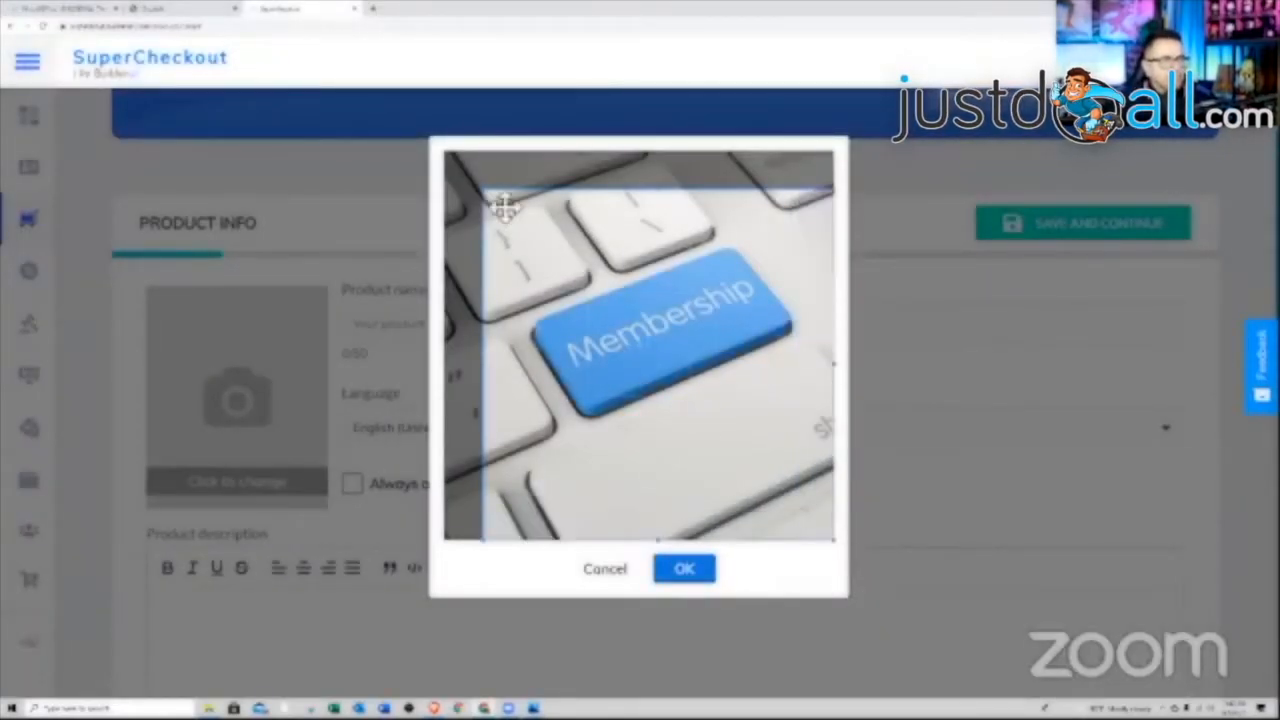
drag(488, 195, 440, 160)
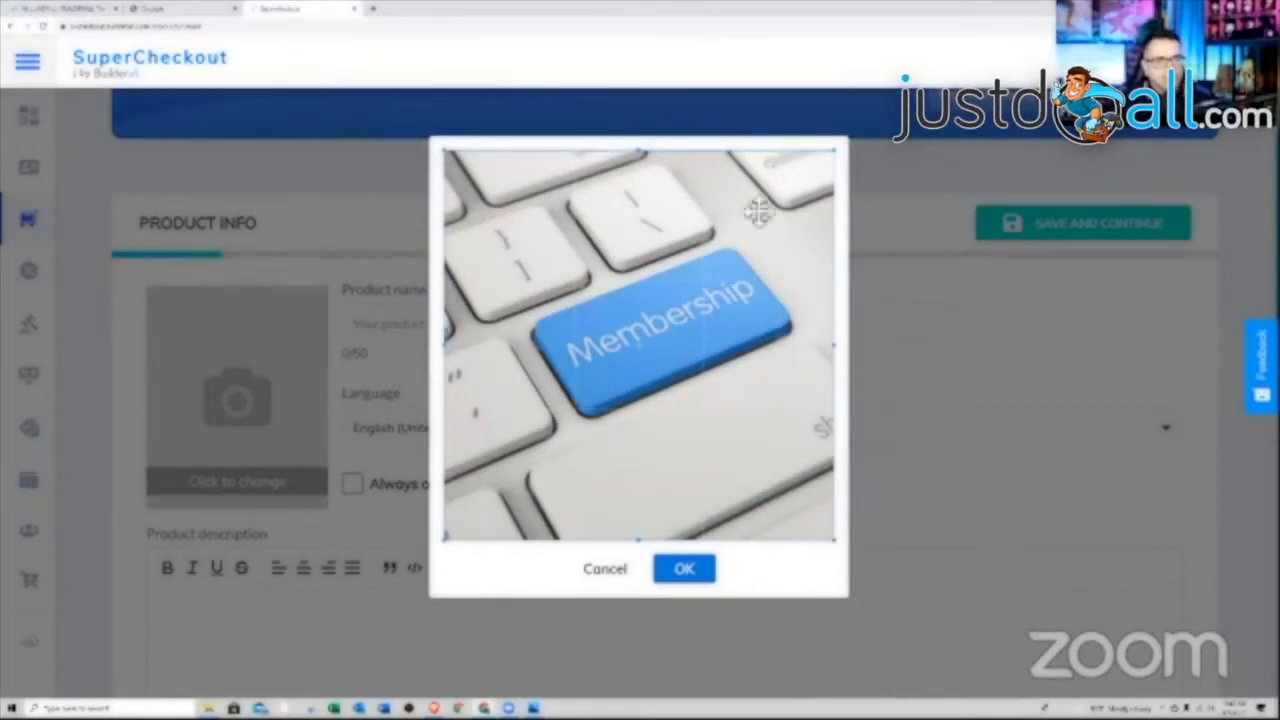
click(684, 569)
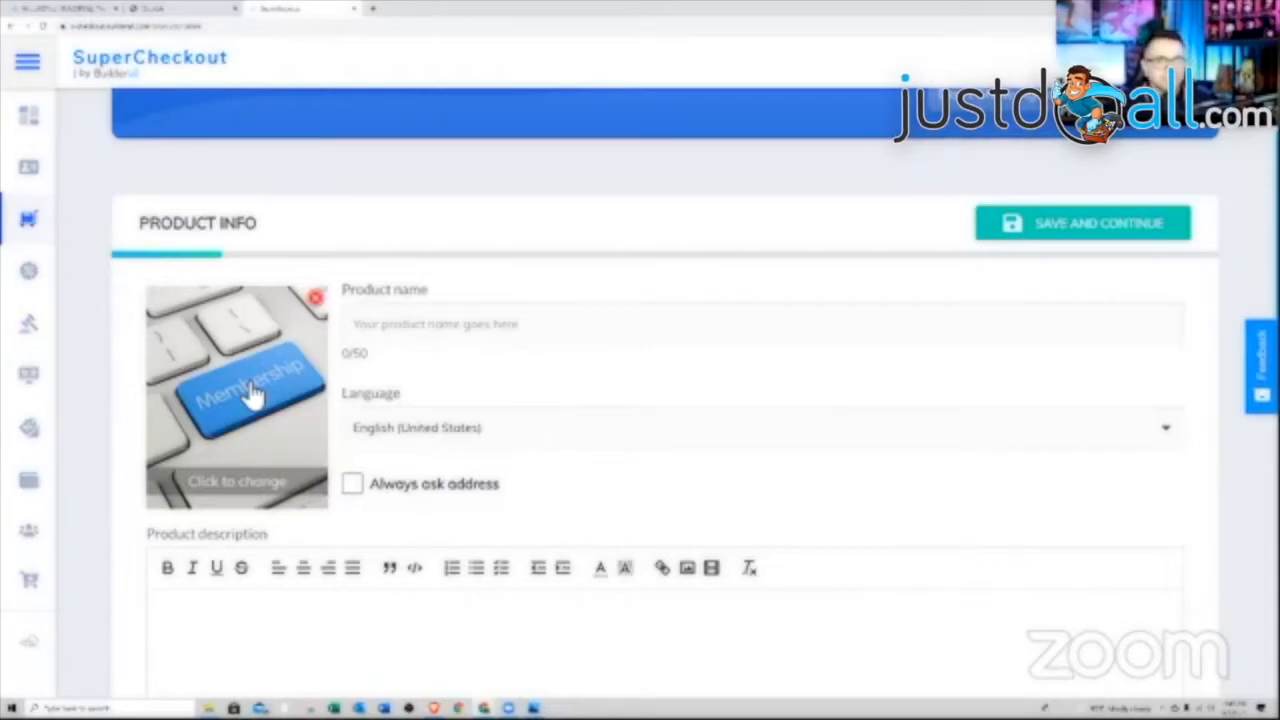
Name the product 'Members 1' and paste the same text into the description
click(436, 340)
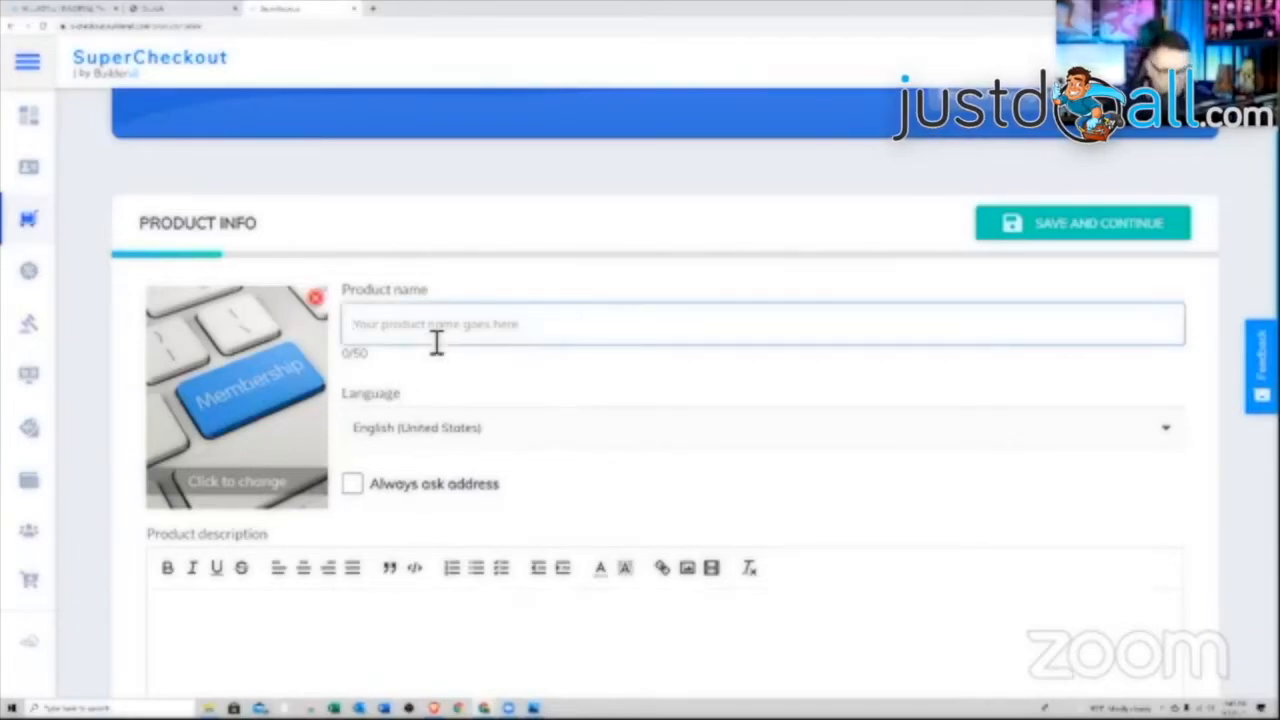
text(Members)
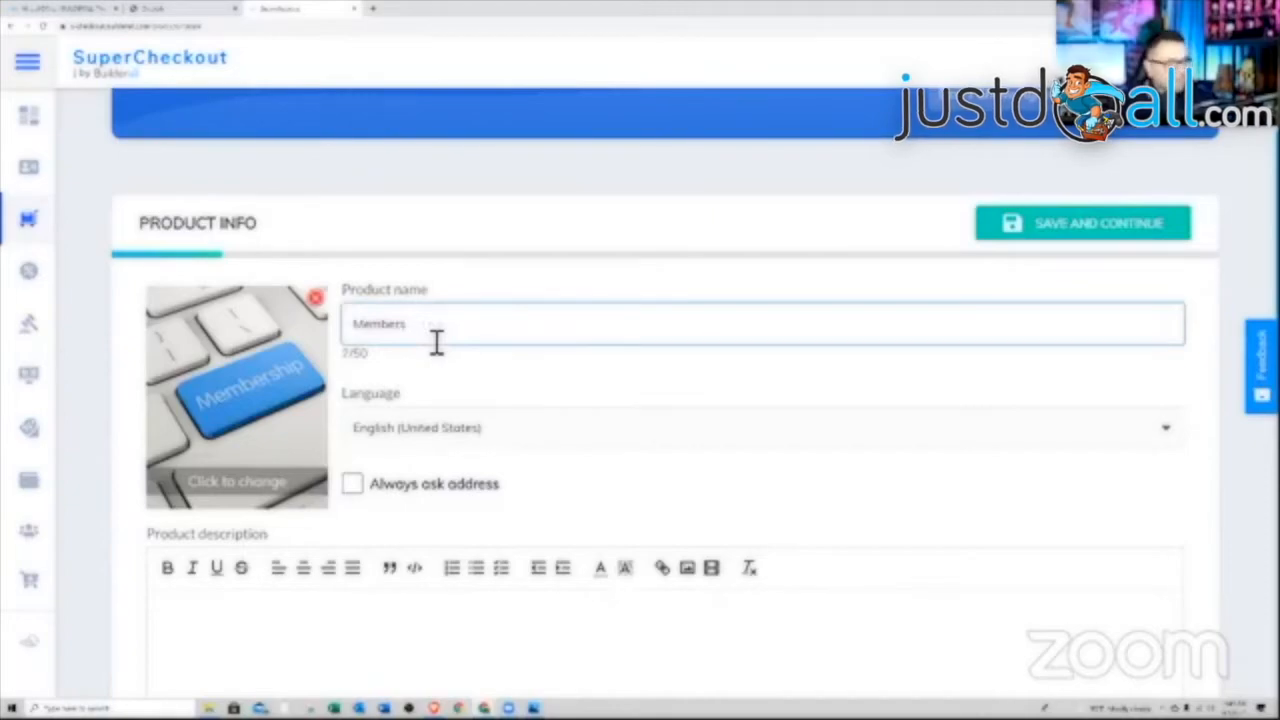
scroll(514, 420, down, 2)
click(361, 466)
triple_click(430, 138)
right_click(386, 134)
click(414, 168)
right_click(240, 424)
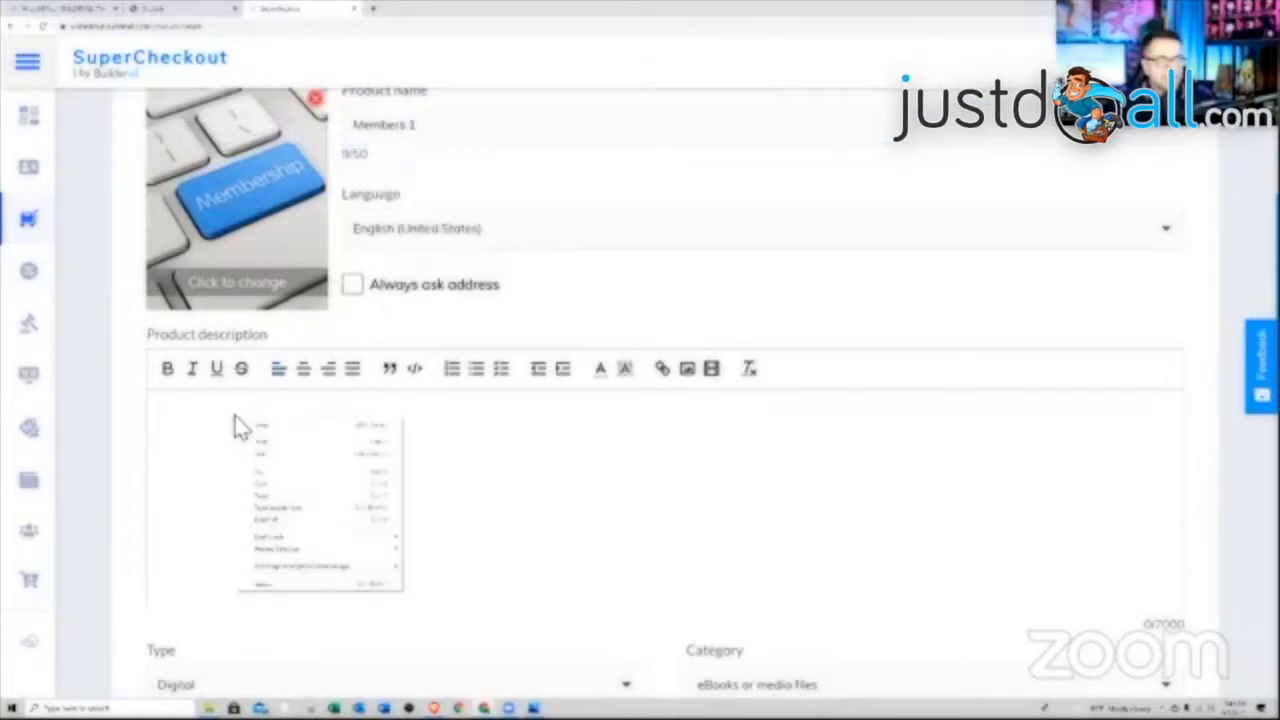
click(283, 500)
scroll(510, 483, down, 2)
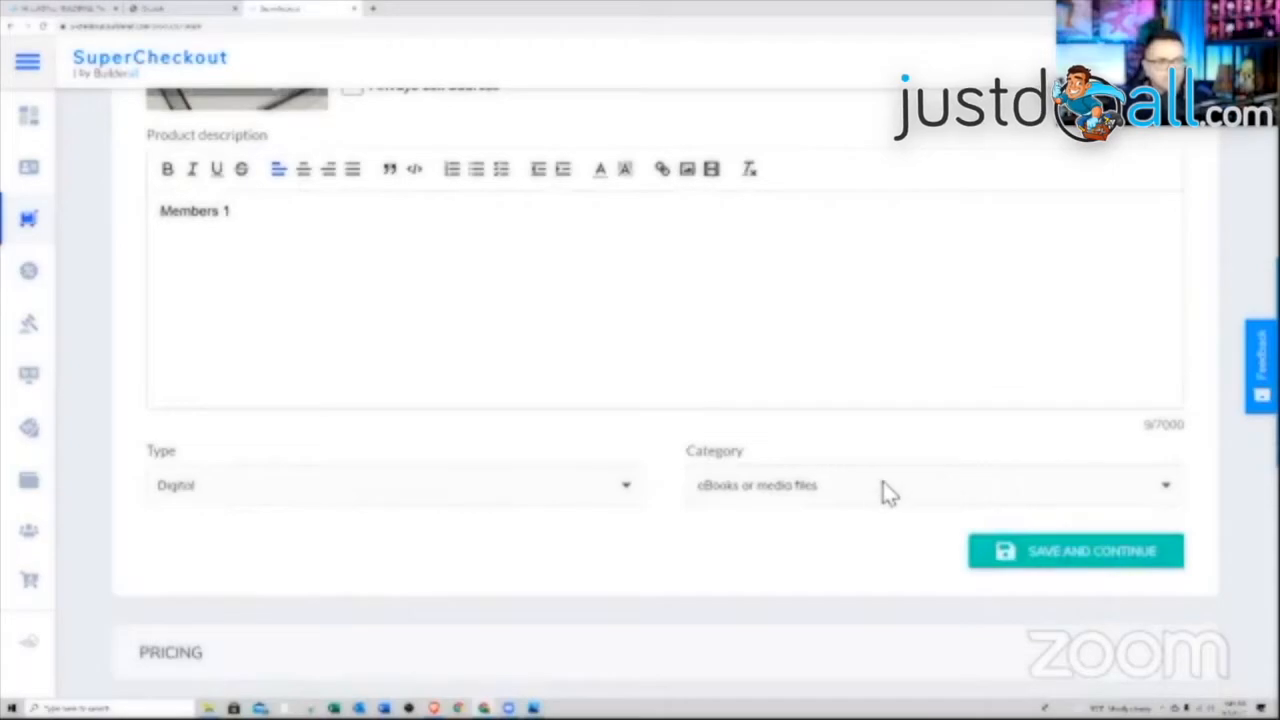
scroll(886, 486, down, 2)
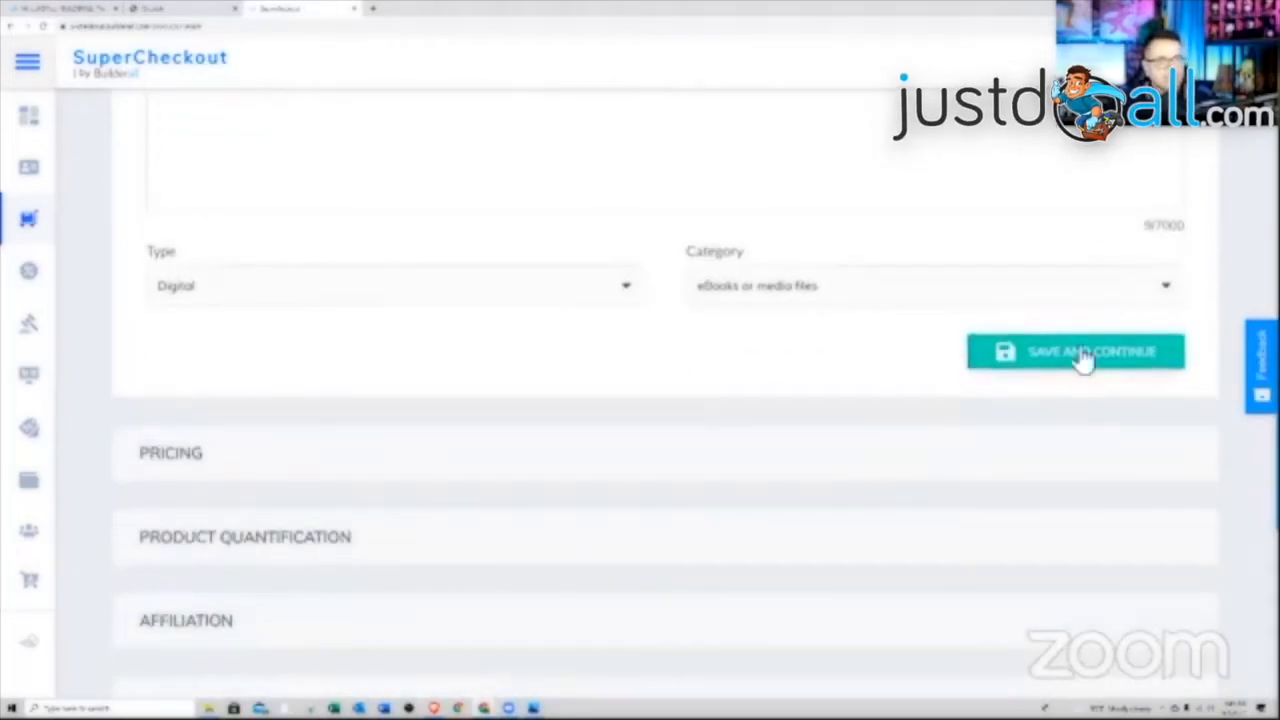
Save the product details, pick PayPal as payment method, and set currency to US dollars
click(1083, 358)
scroll(791, 337, down, 1)
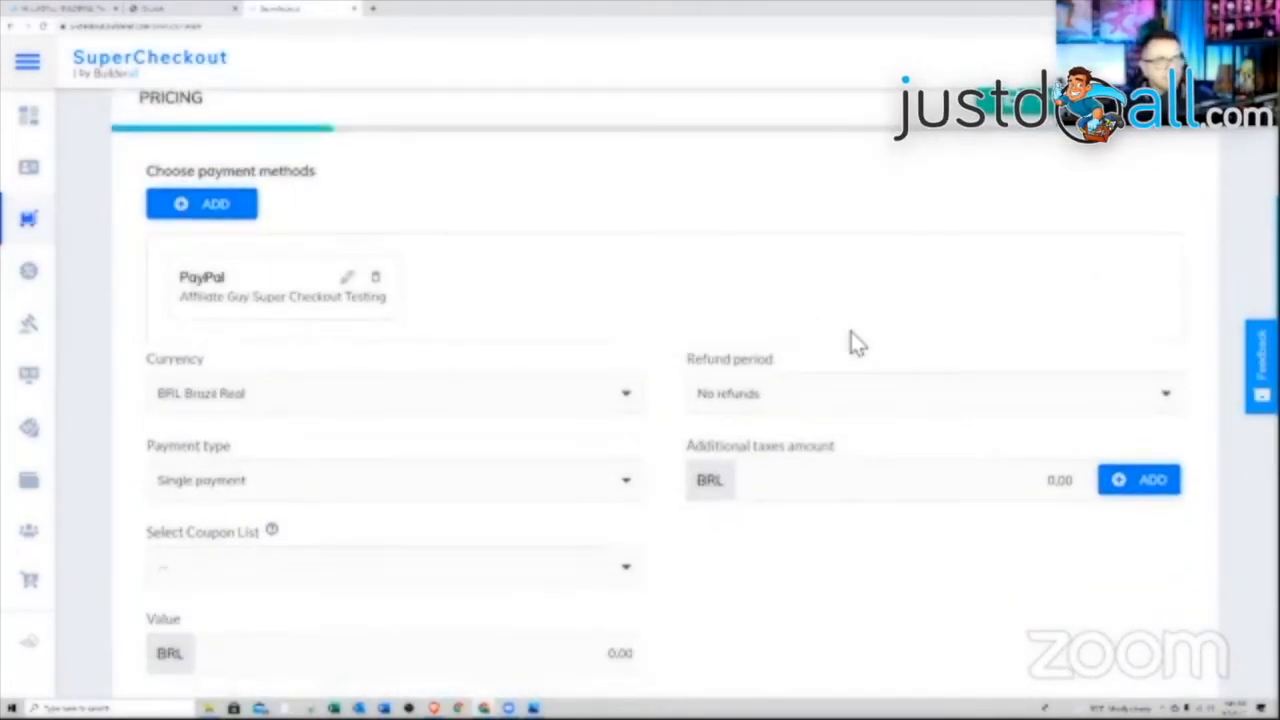
scroll(663, 300, down, 6)
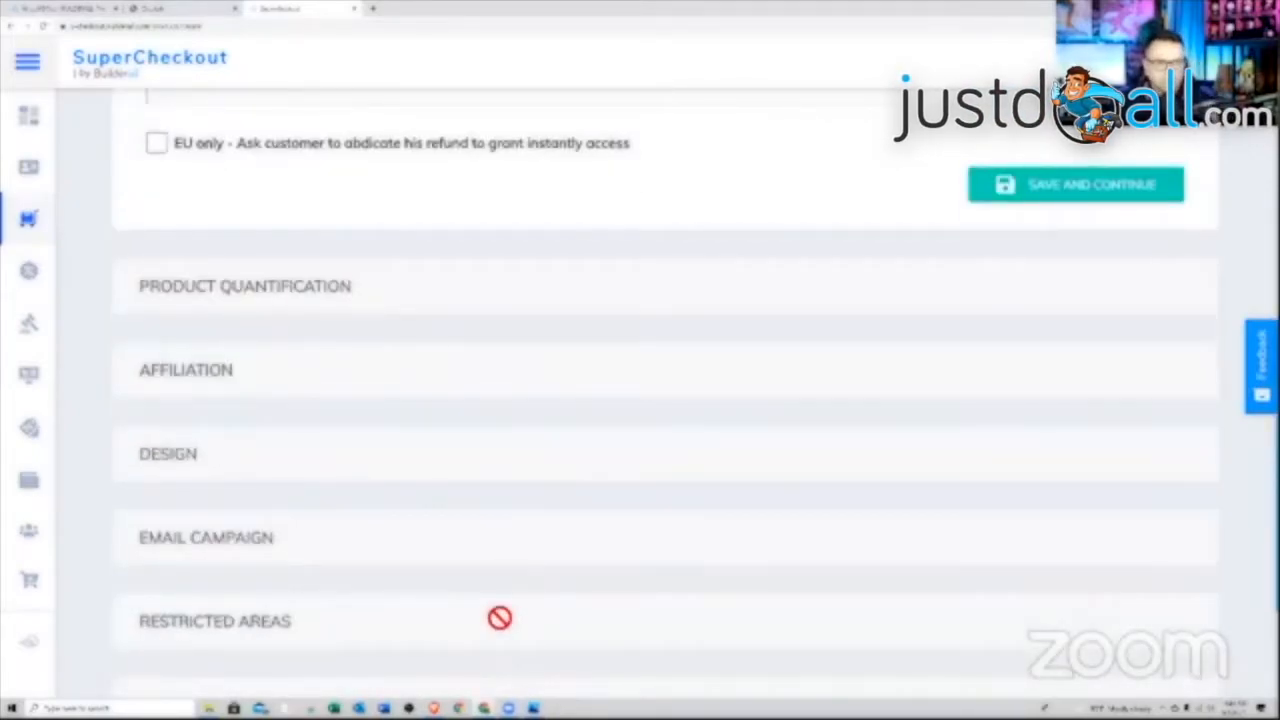
scroll(499, 618, up, 6)
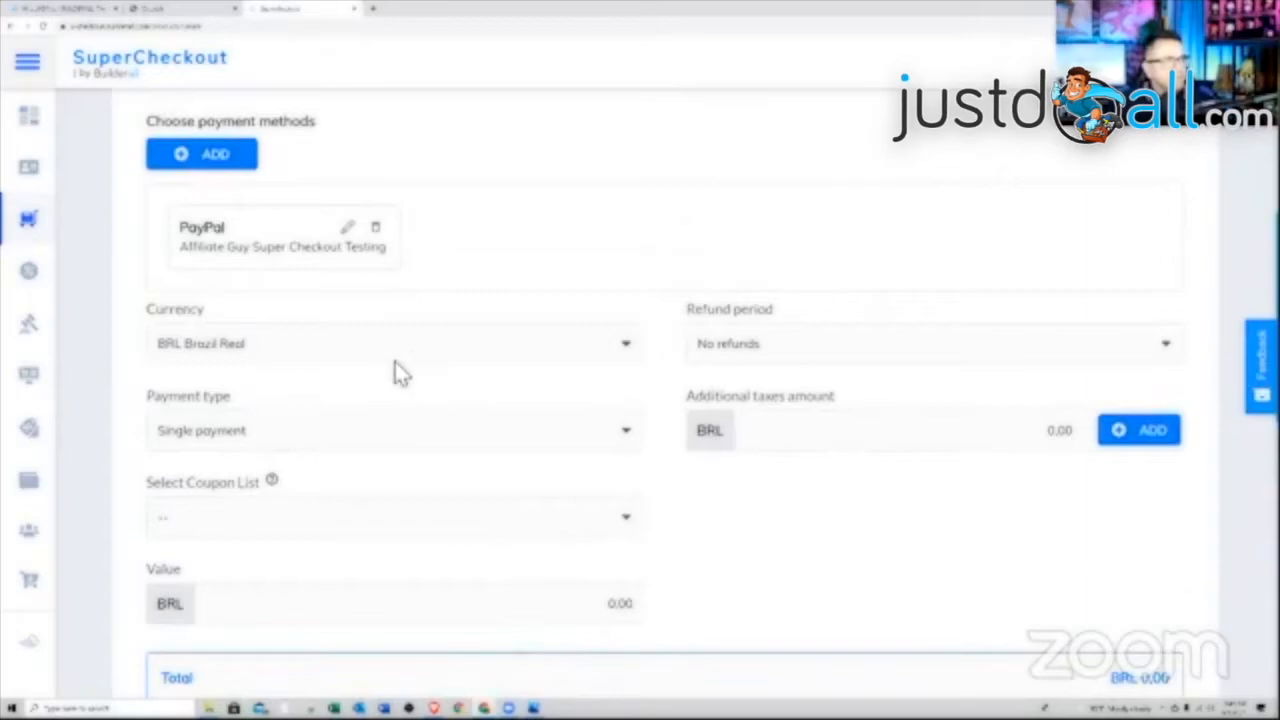
click(285, 240)
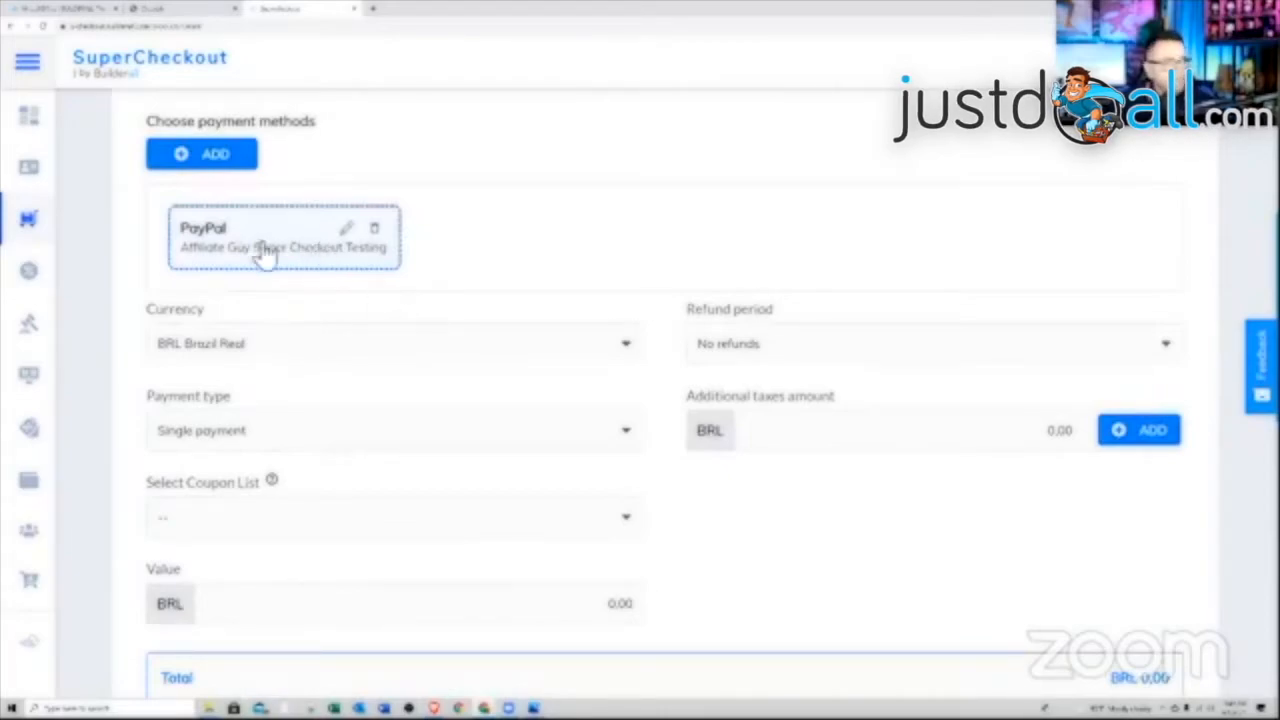
click(598, 360)
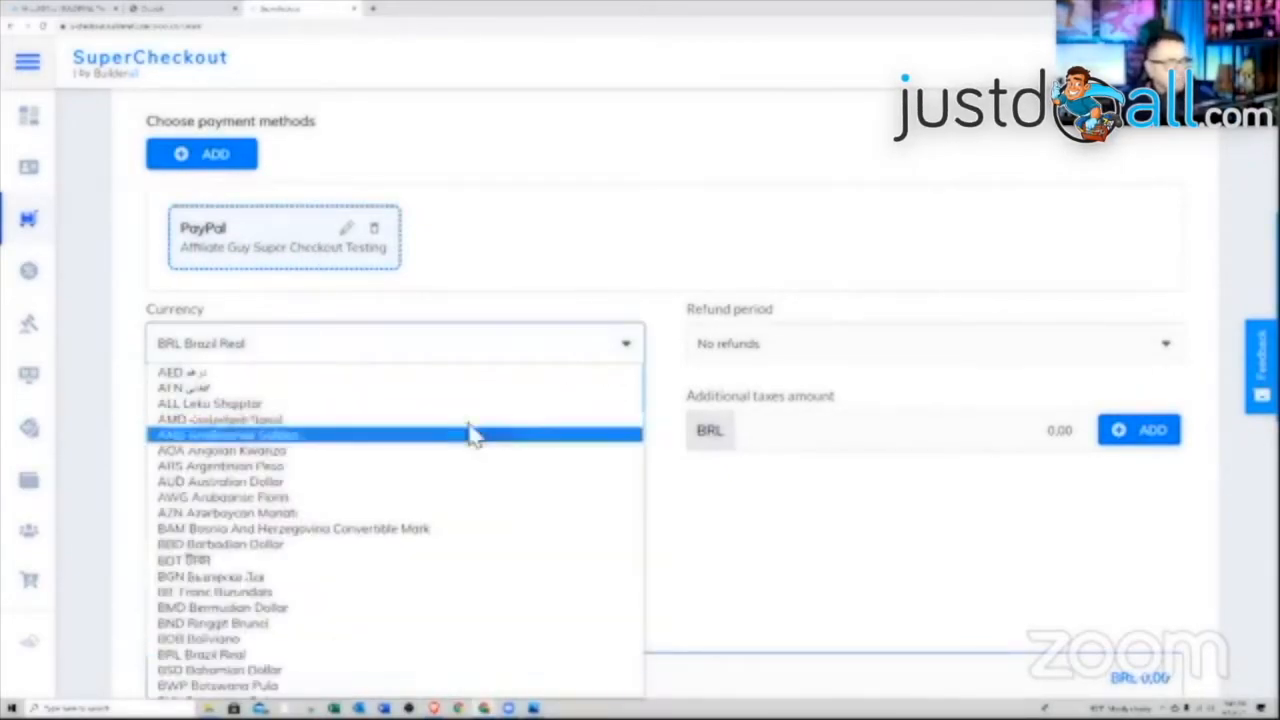
key(u)
key(u)
key(u)
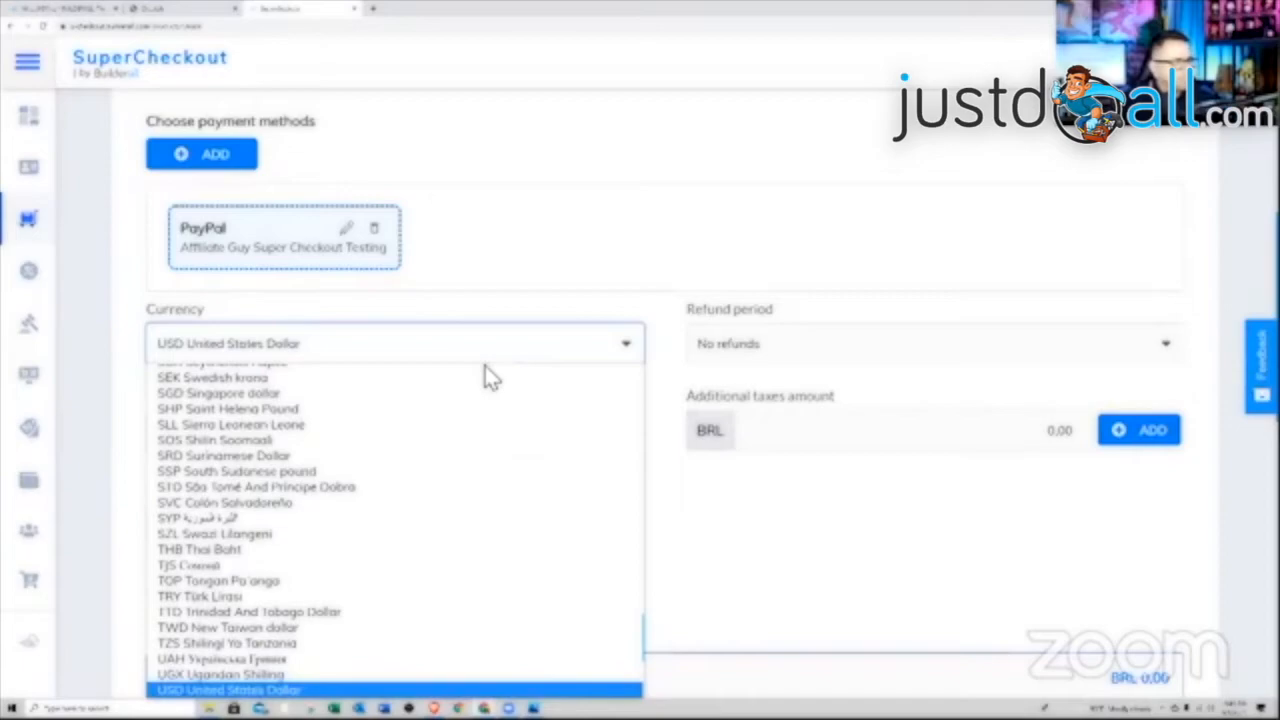
key(Return)
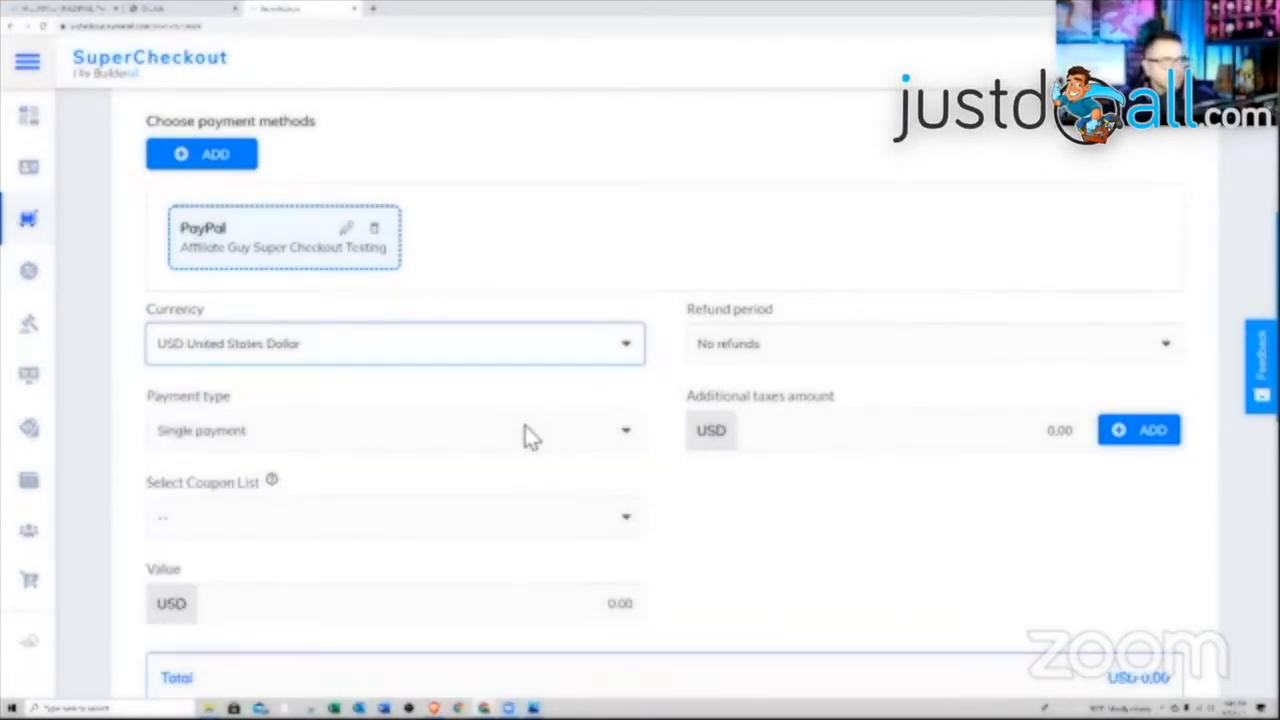
Enter 24.95 as the price and save the pricing
scroll(535, 437, down, 1)
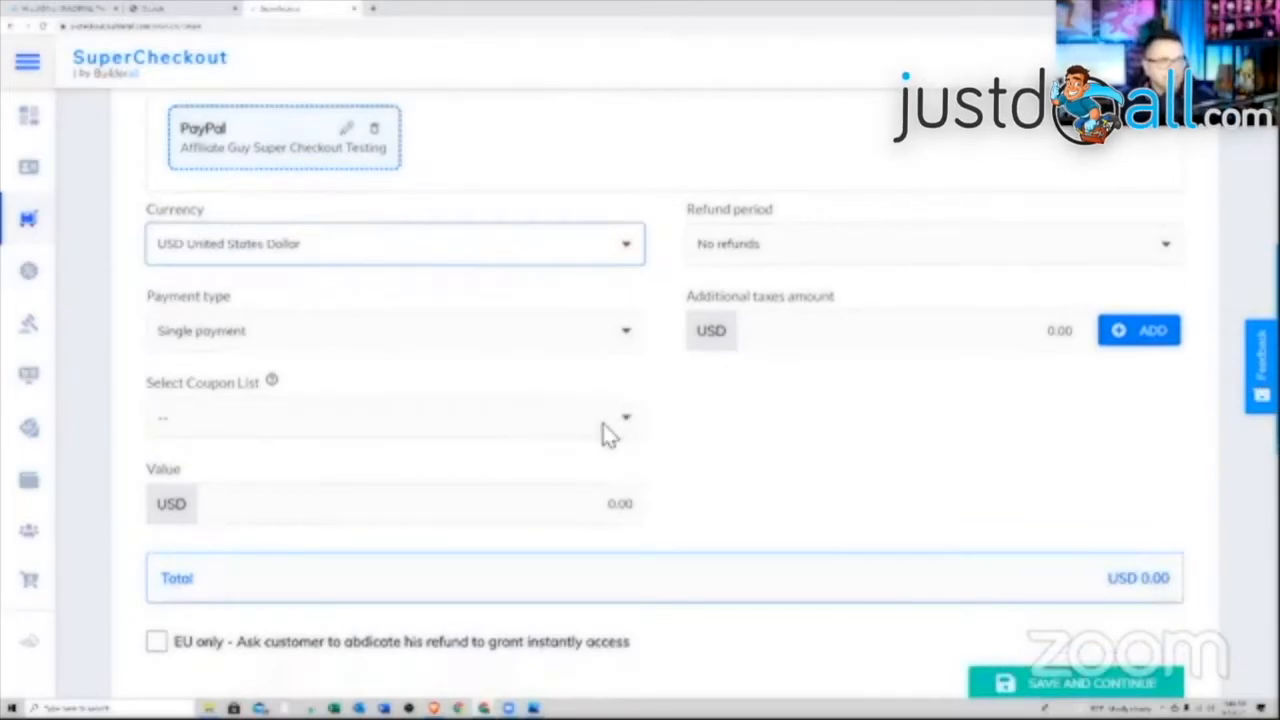
click(557, 512)
text(0.24)
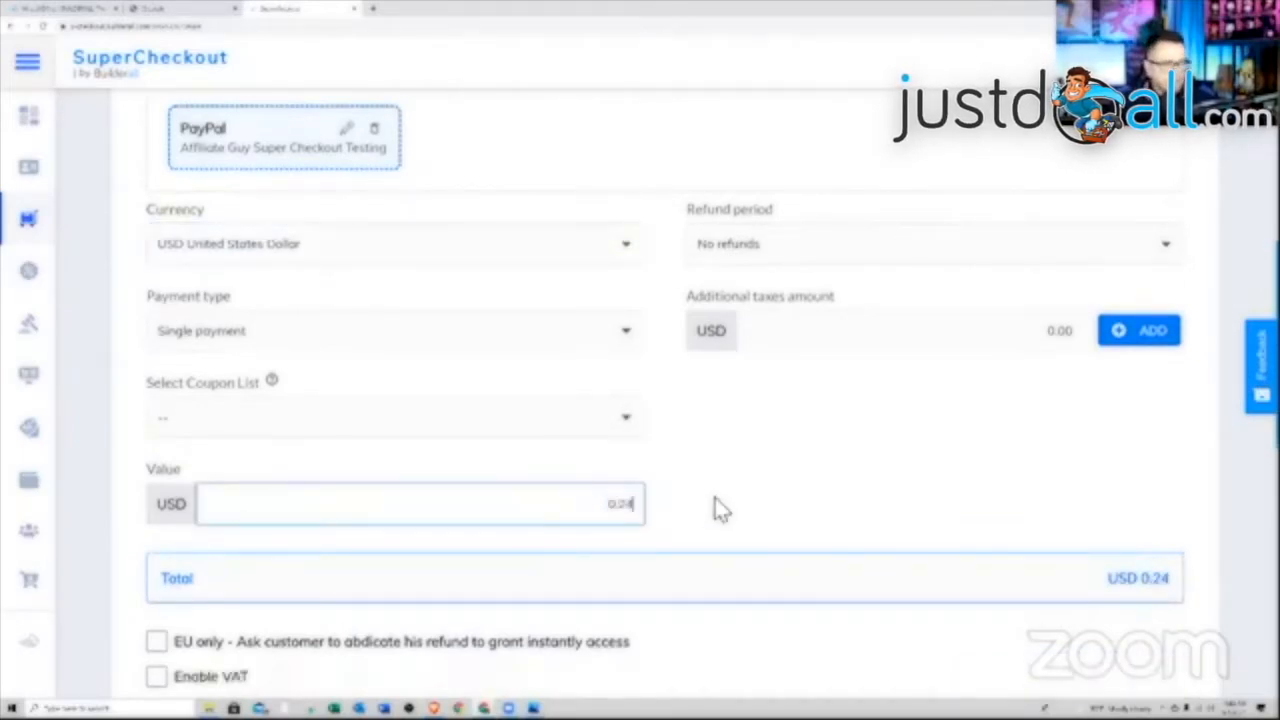
click(727, 489)
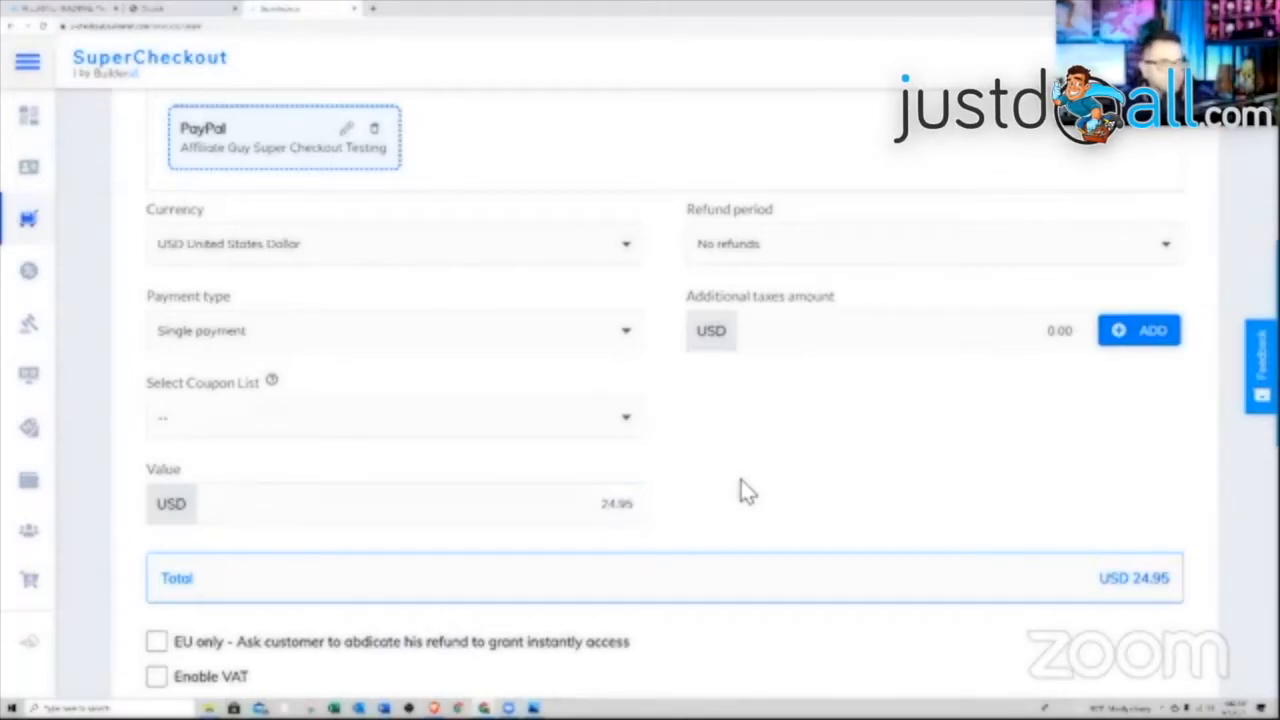
scroll(741, 482, down, 5)
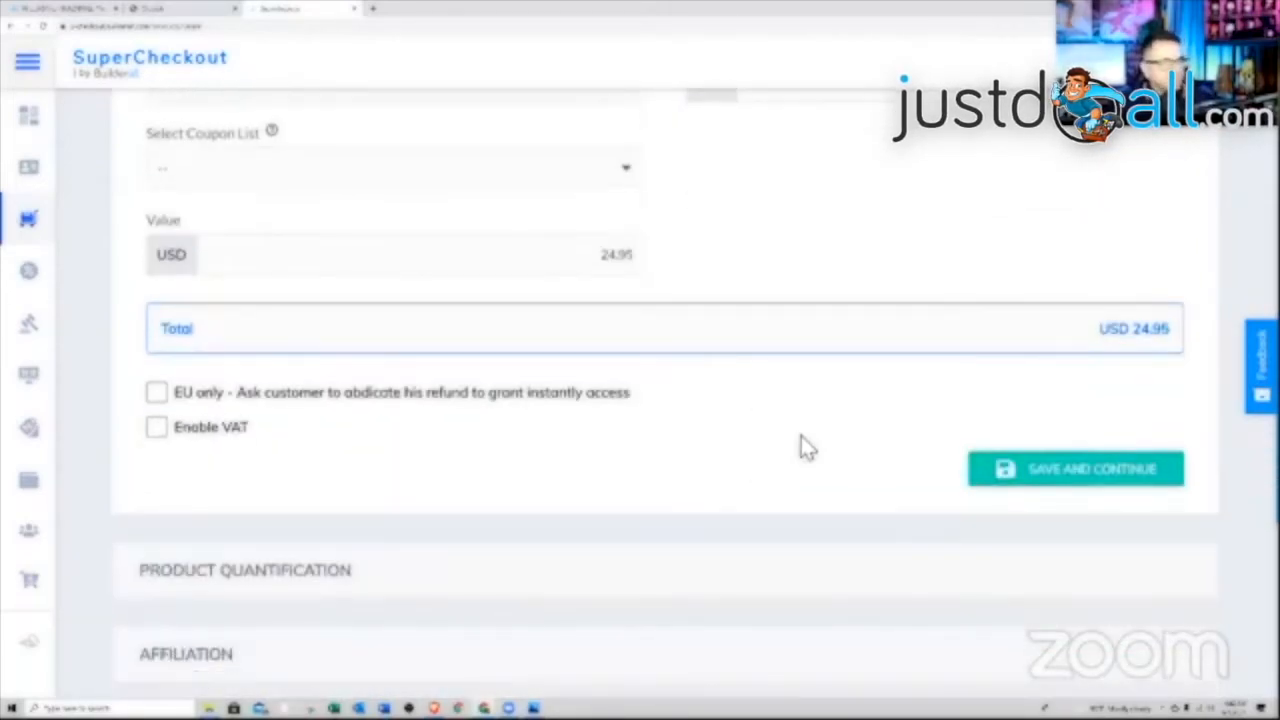
click(977, 478)
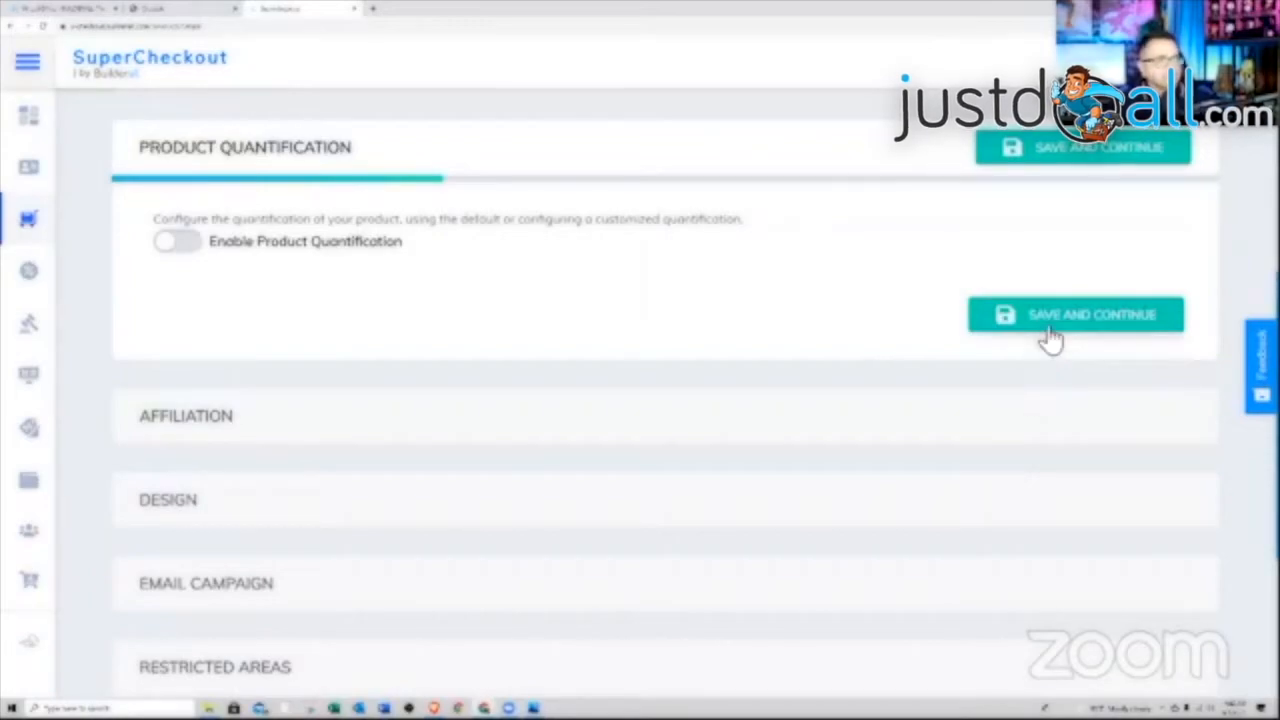
Skip quantification and affiliation, and choose the 3 Steps Checkout design
scroll(703, 328, up, 2)
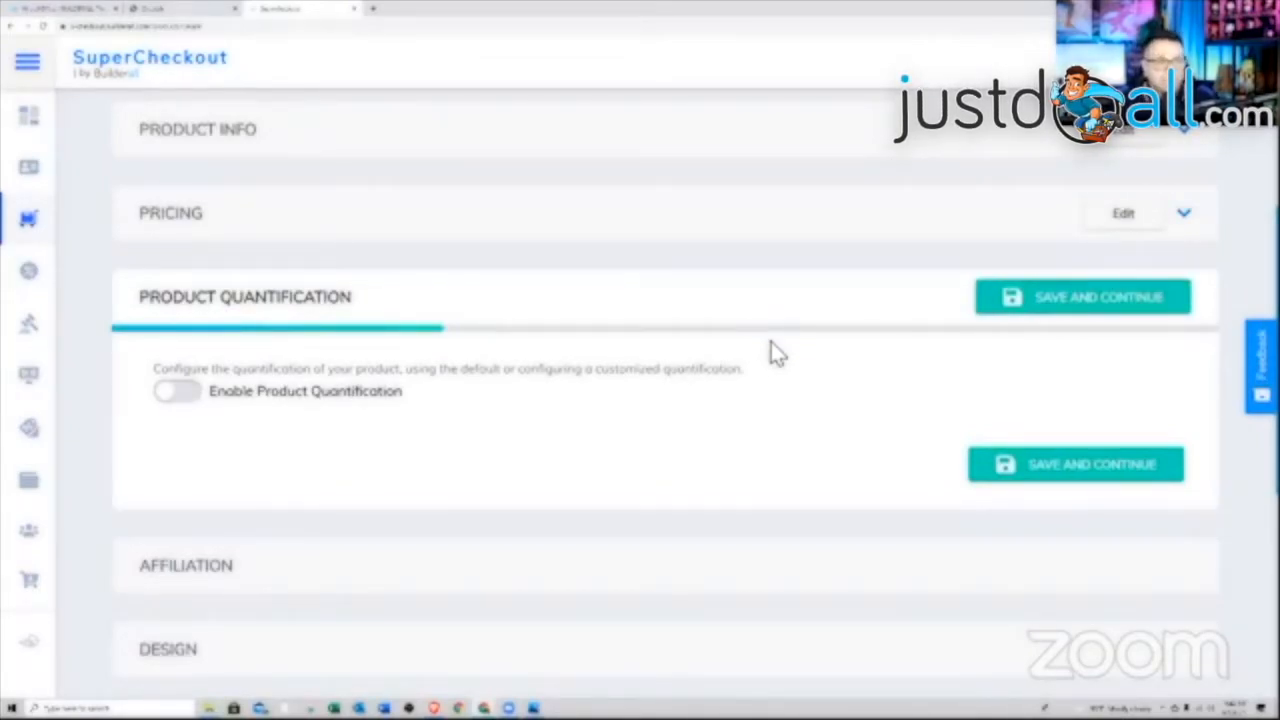
click(1043, 304)
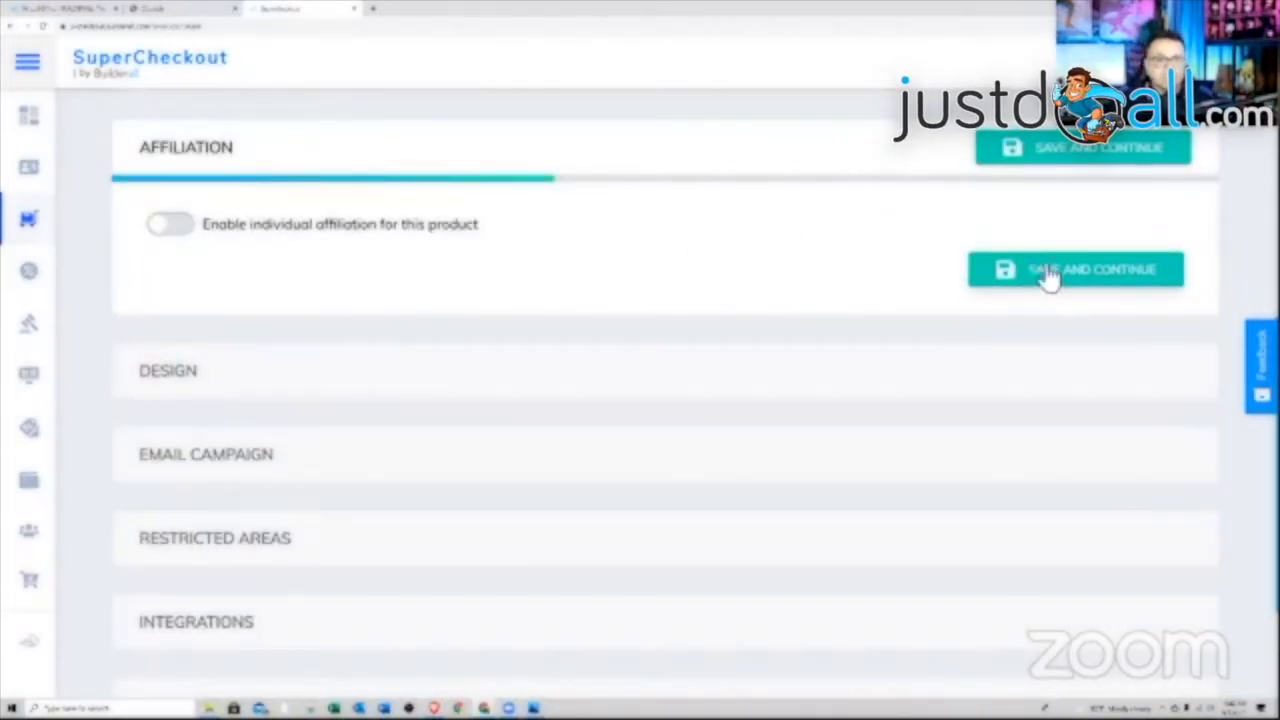
click(1090, 283)
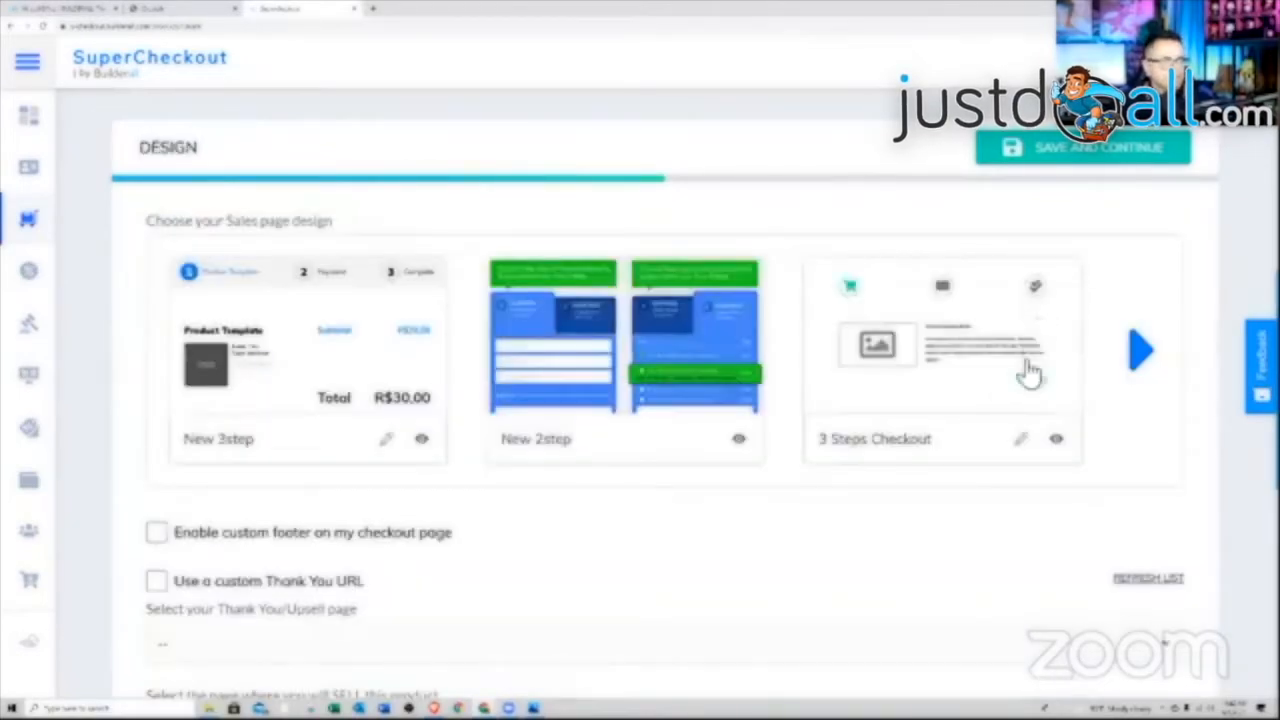
click(957, 371)
scroll(940, 255, down, 1)
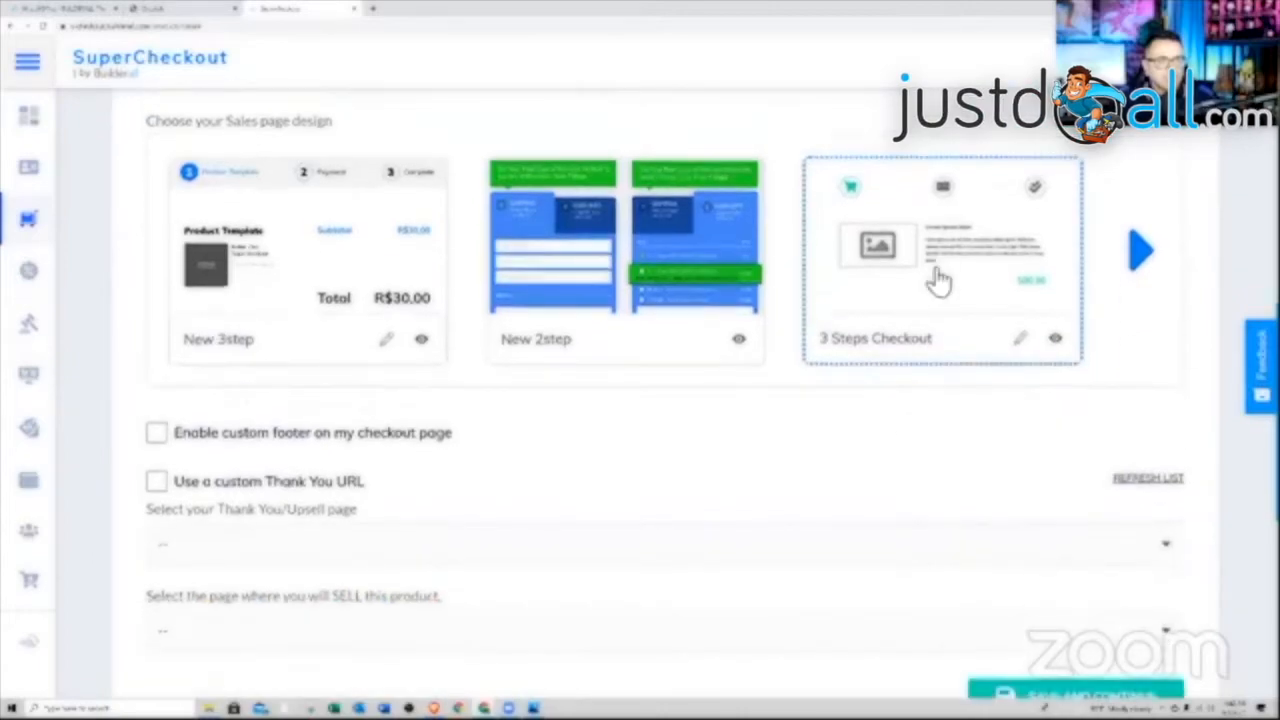
scroll(957, 323, down, 2)
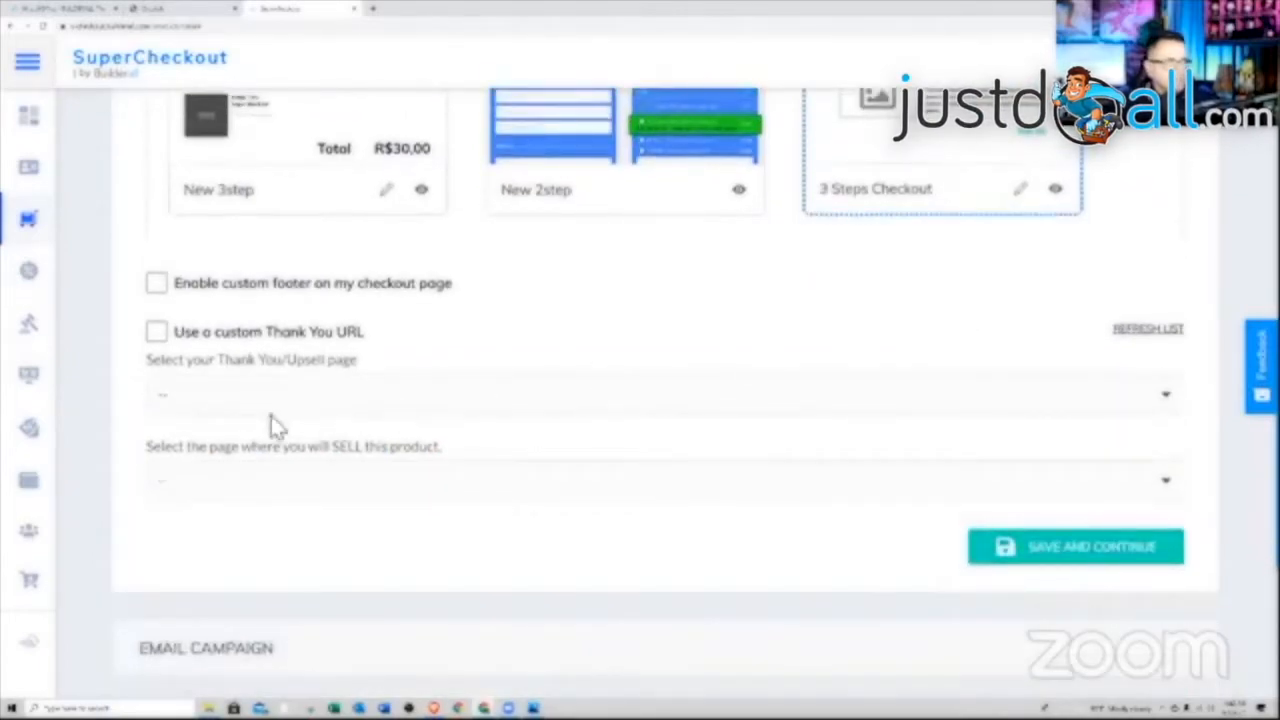
Set Thank You Page as the thank-you page and Checkout Page as the selling page, then save
click(306, 400)
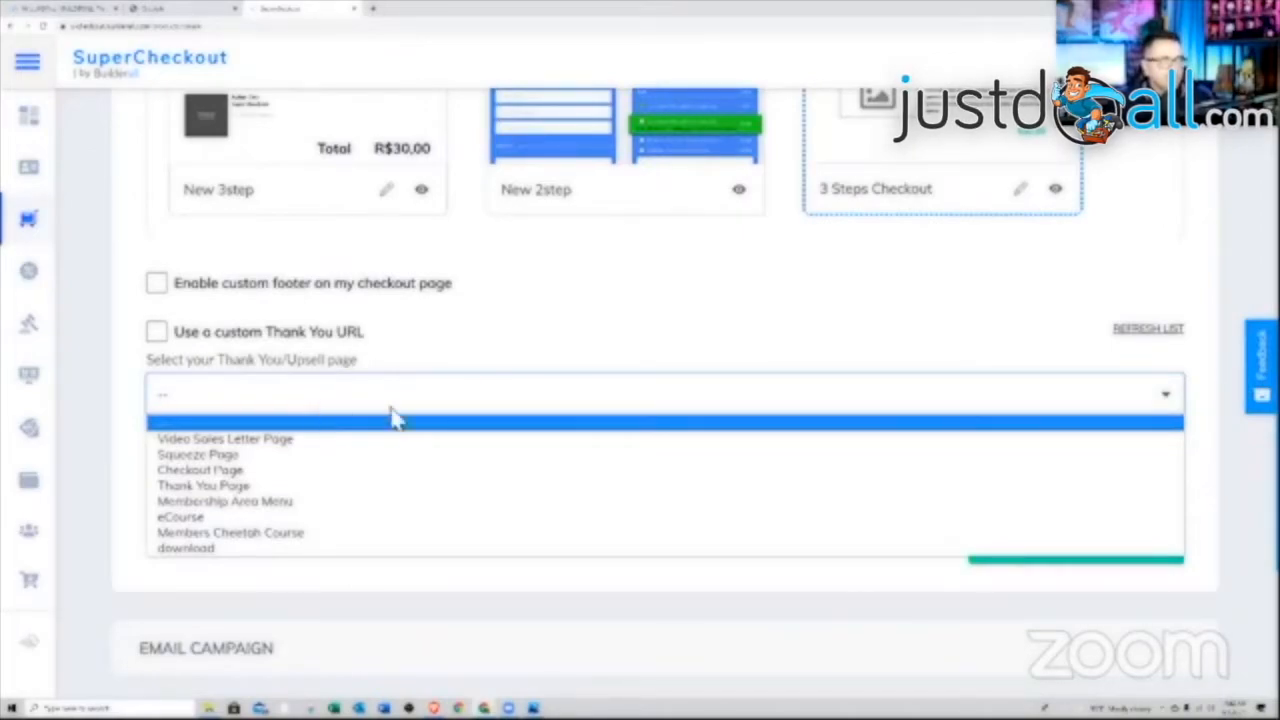
click(310, 487)
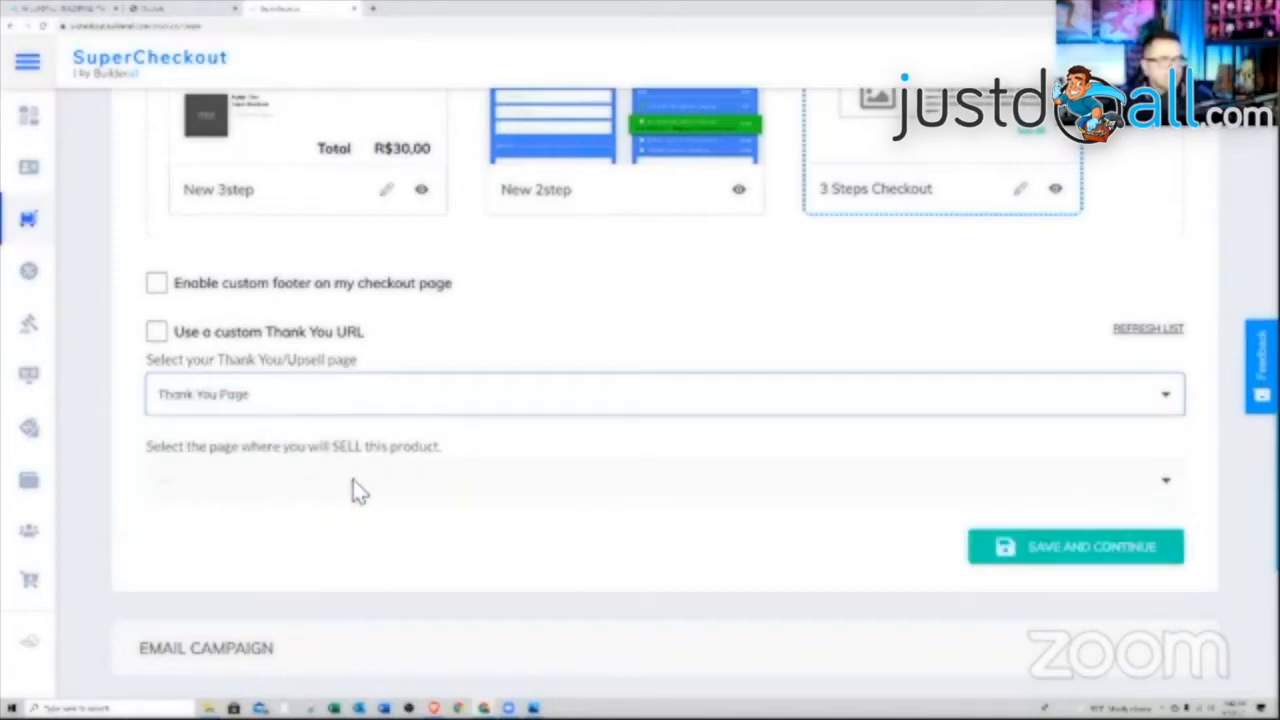
click(397, 486)
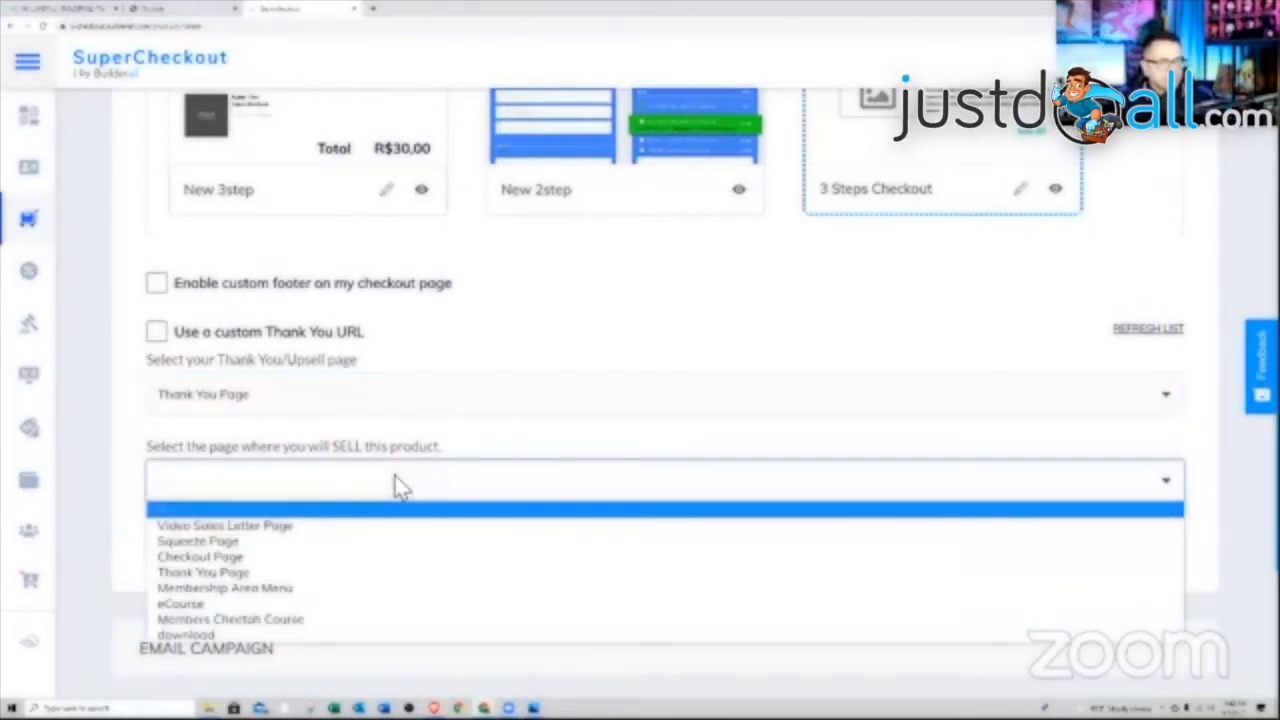
click(300, 558)
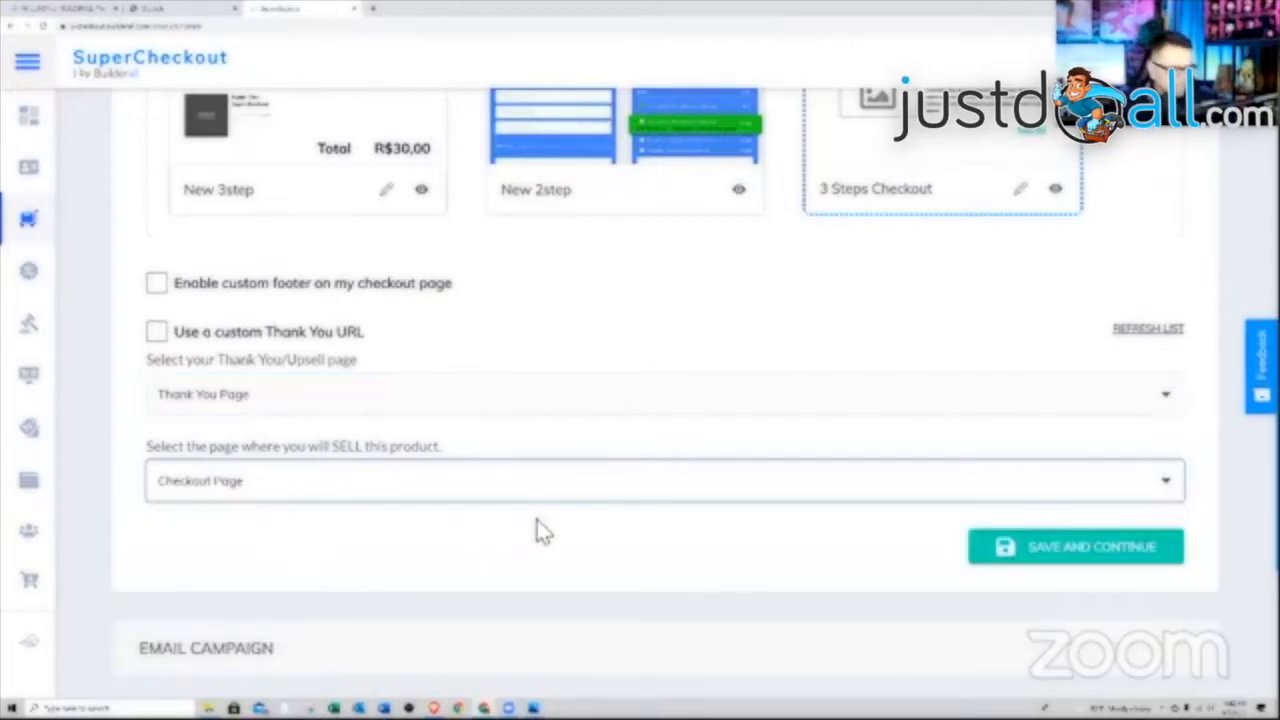
scroll(960, 540, down, 1)
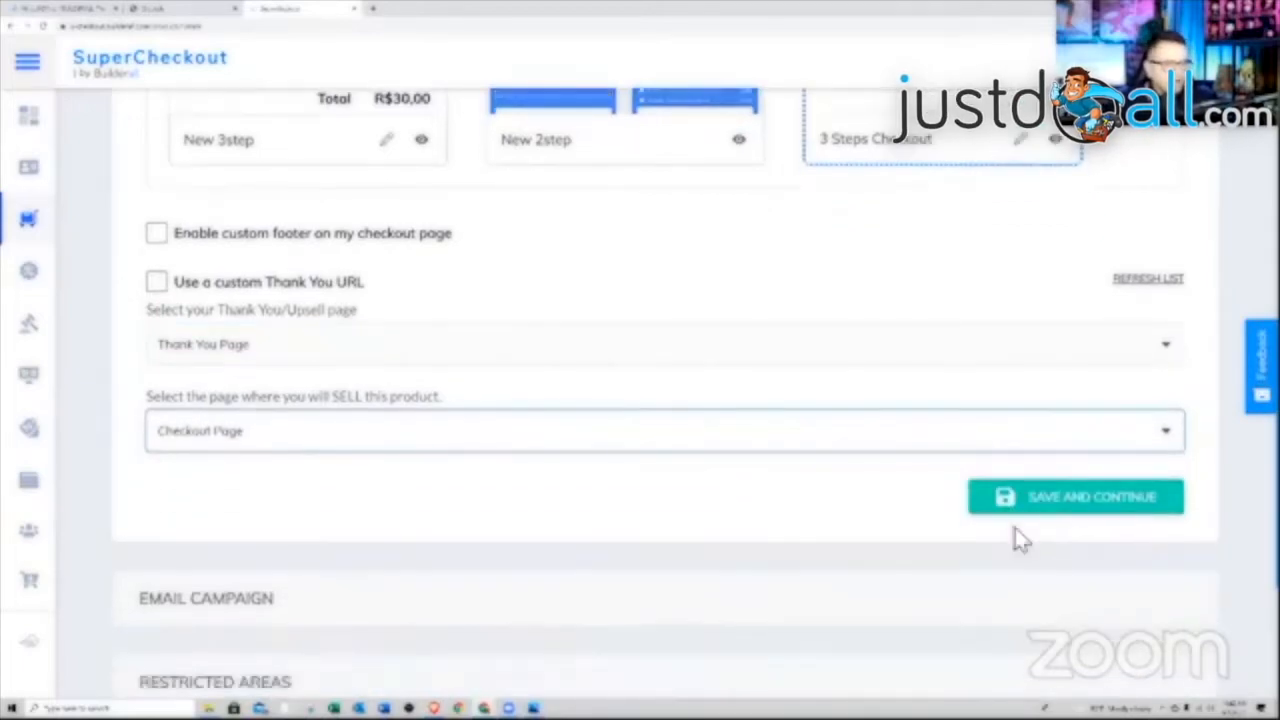
click(1062, 500)
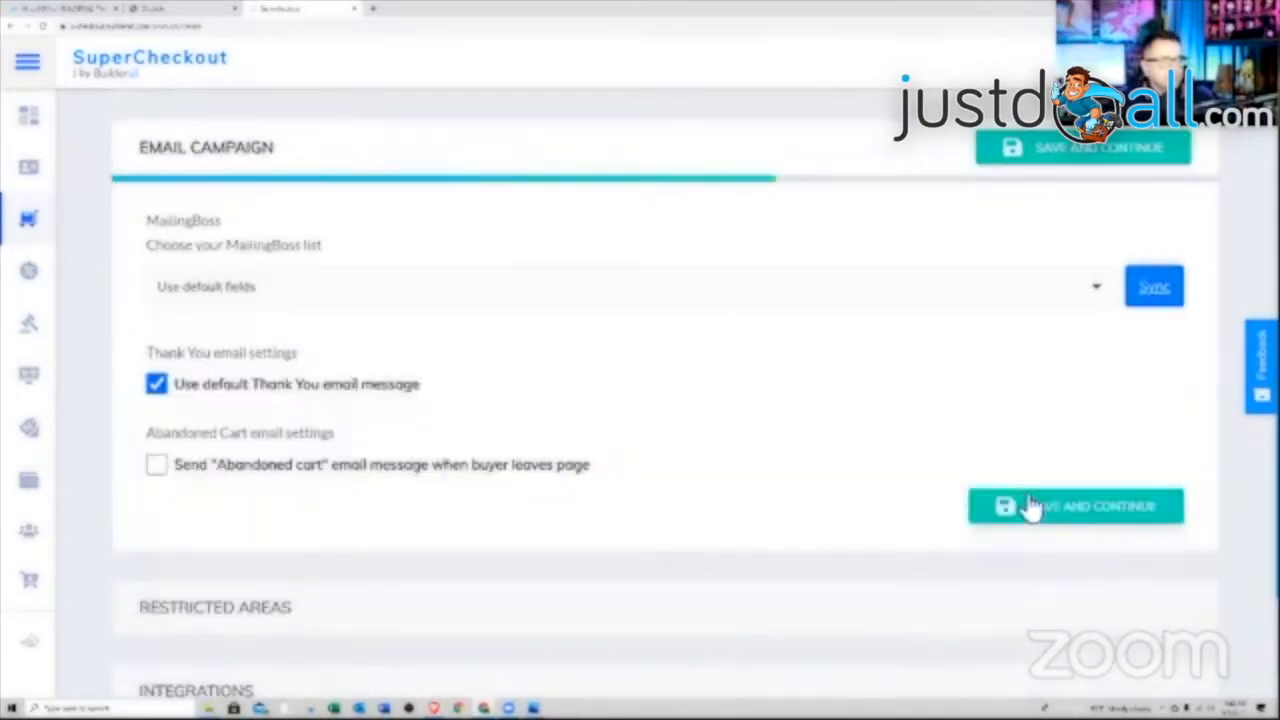
Send buyers to the Members Only MailingBoss list and save the Email Campaign step
click(622, 286)
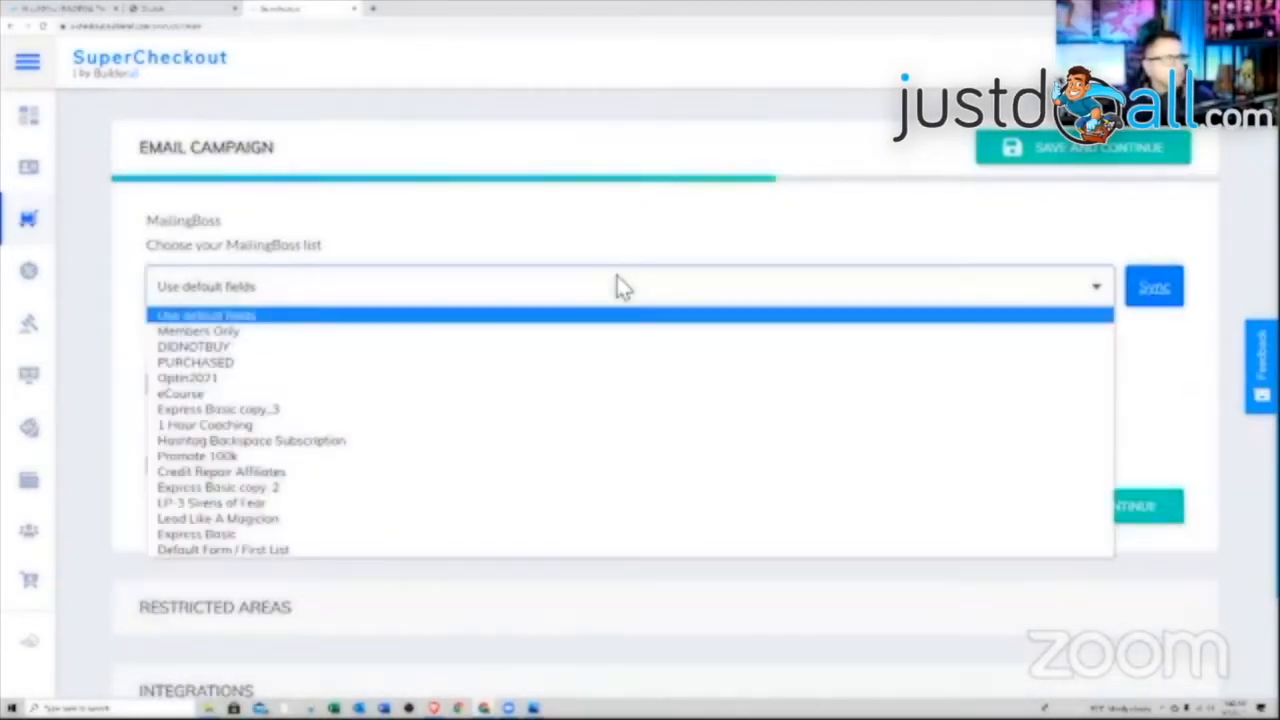
click(437, 332)
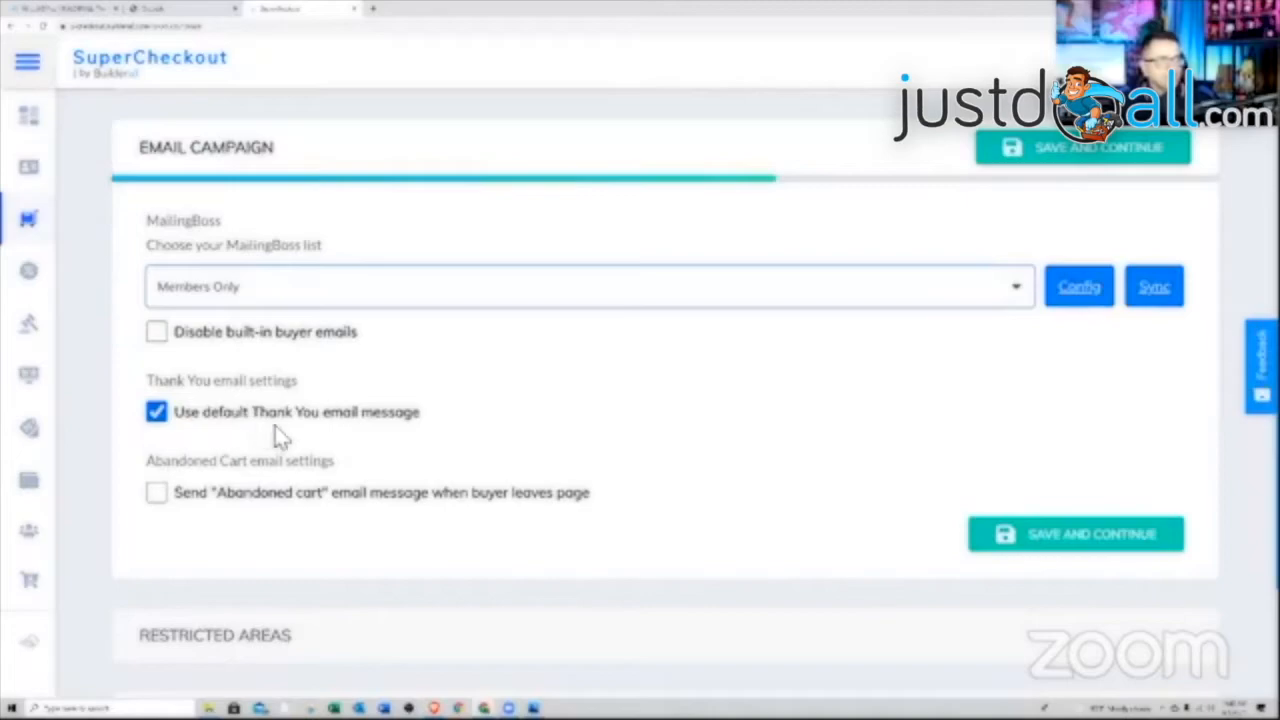
scroll(590, 440, down, 2)
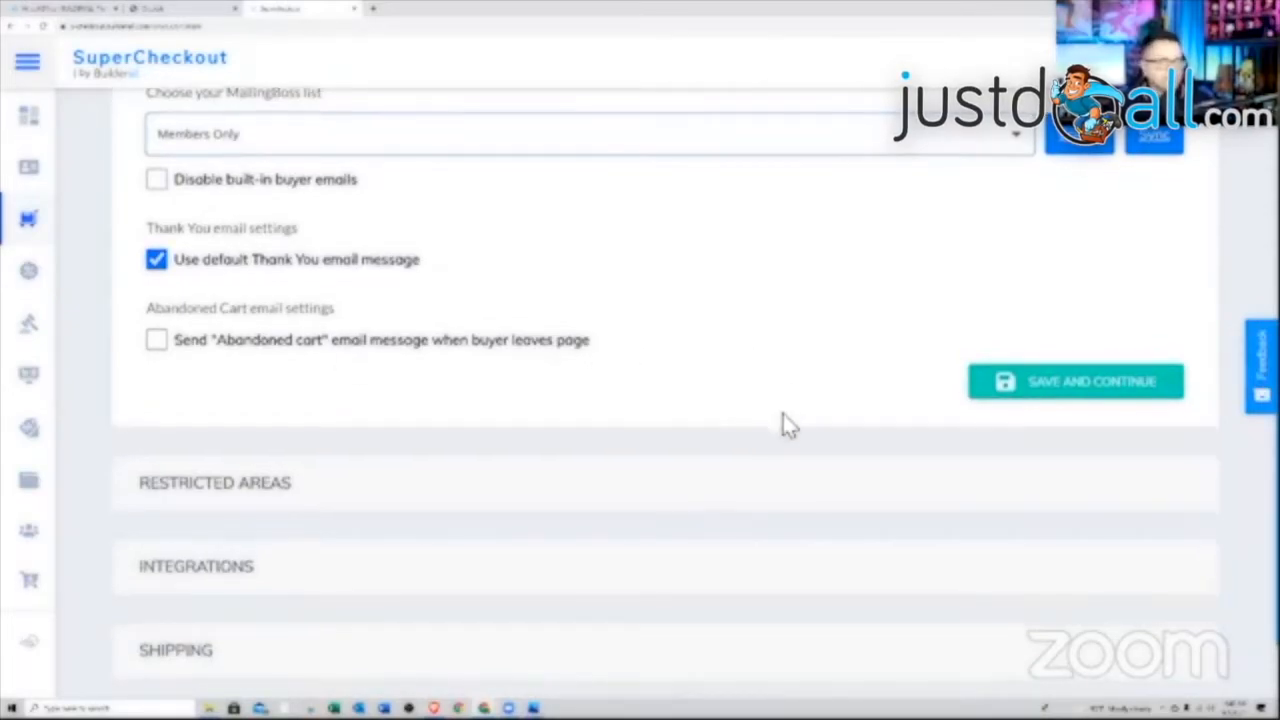
scroll(780, 423, down, 1)
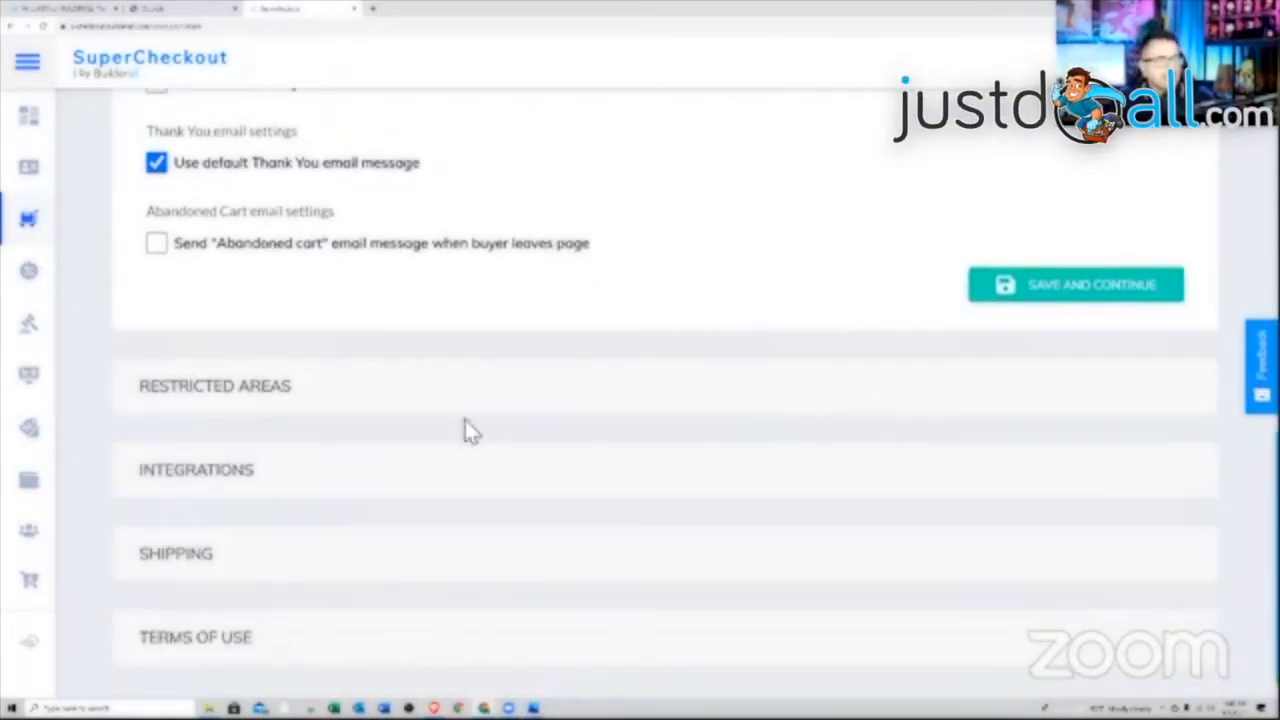
click(1086, 286)
Release the theone: Members 1 area after payment with unlimited access, then save the restricted areas
scroll(1010, 424, down, 1)
scroll(1012, 424, up, 1)
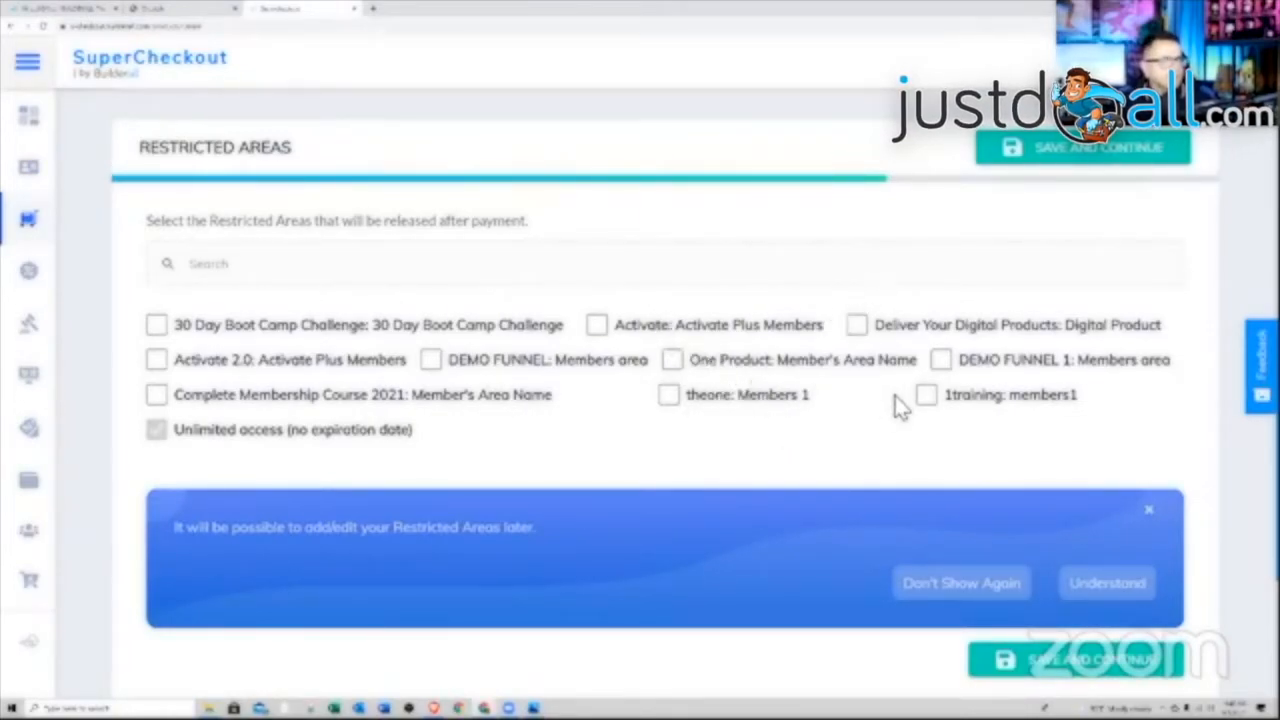
click(669, 397)
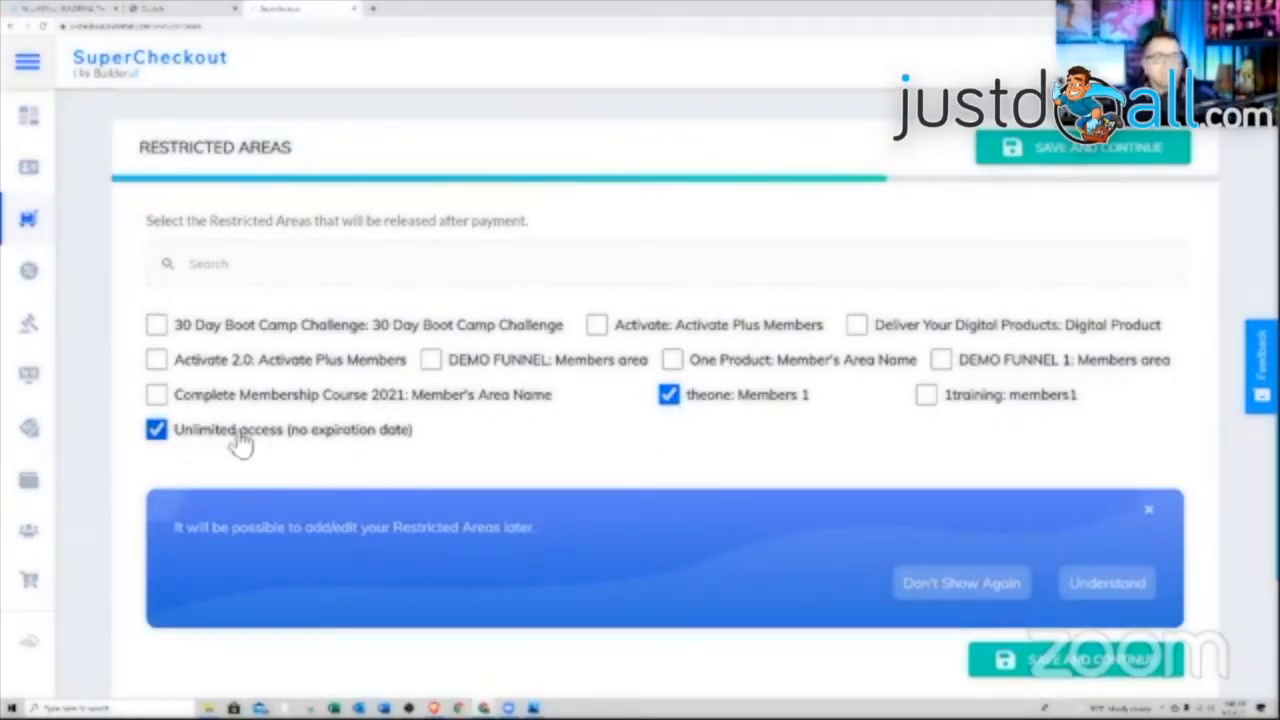
click(158, 433)
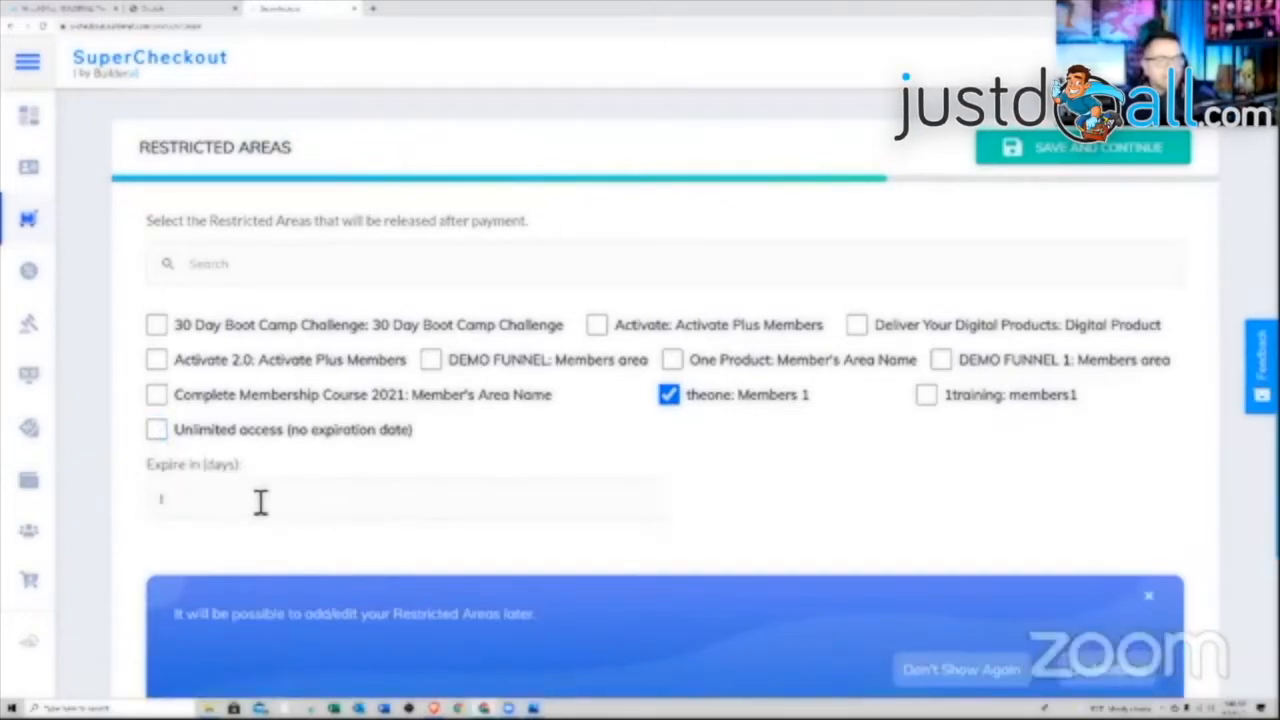
click(157, 430)
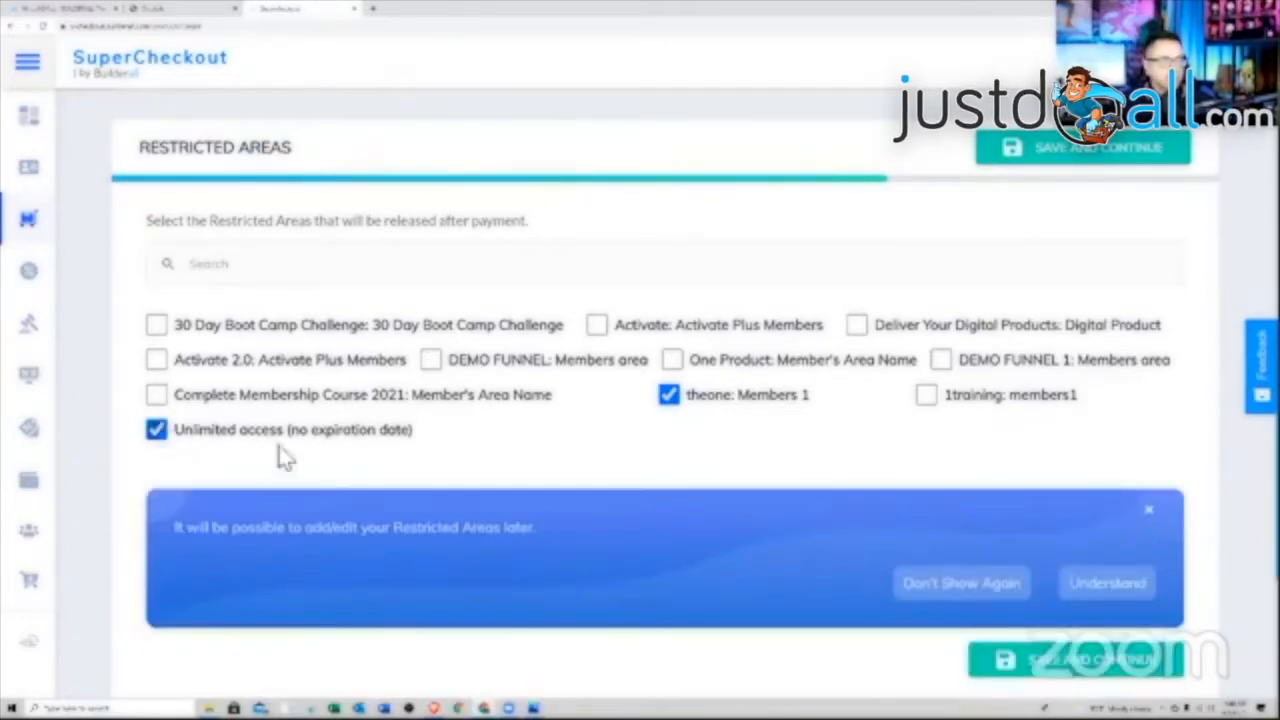
scroll(740, 437, down, 3)
scroll(843, 449, up, 2)
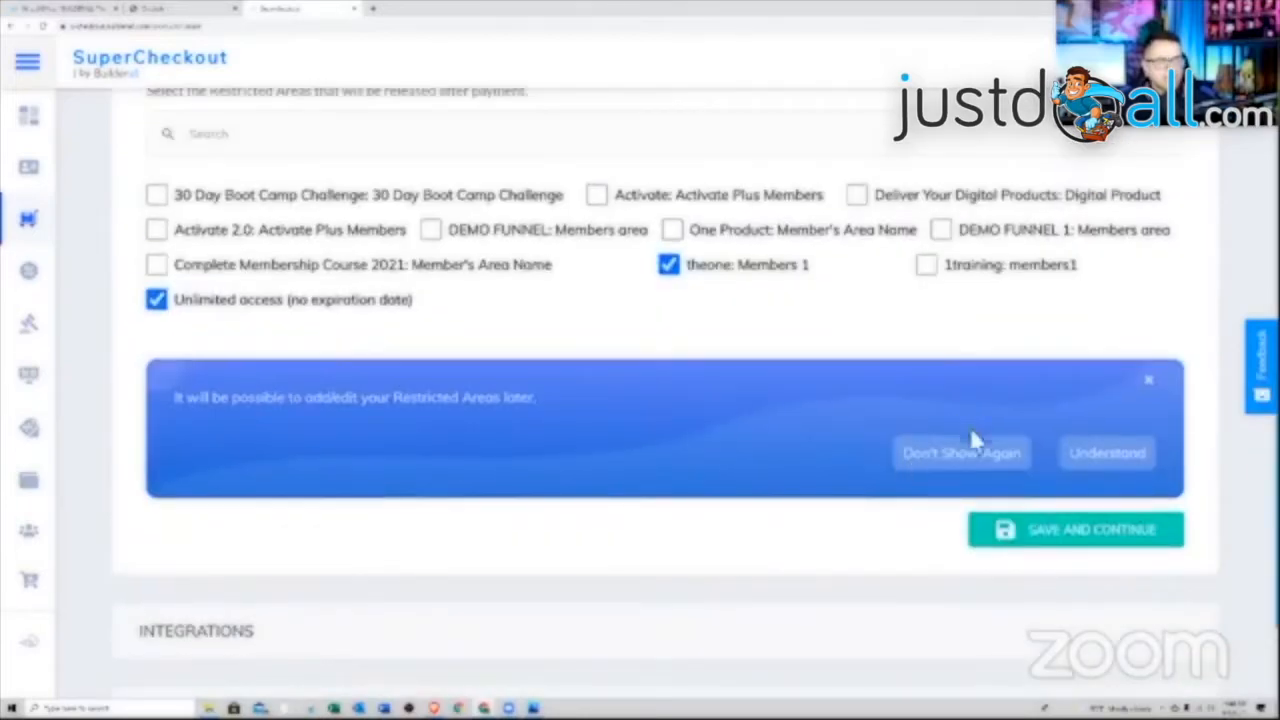
click(1040, 548)
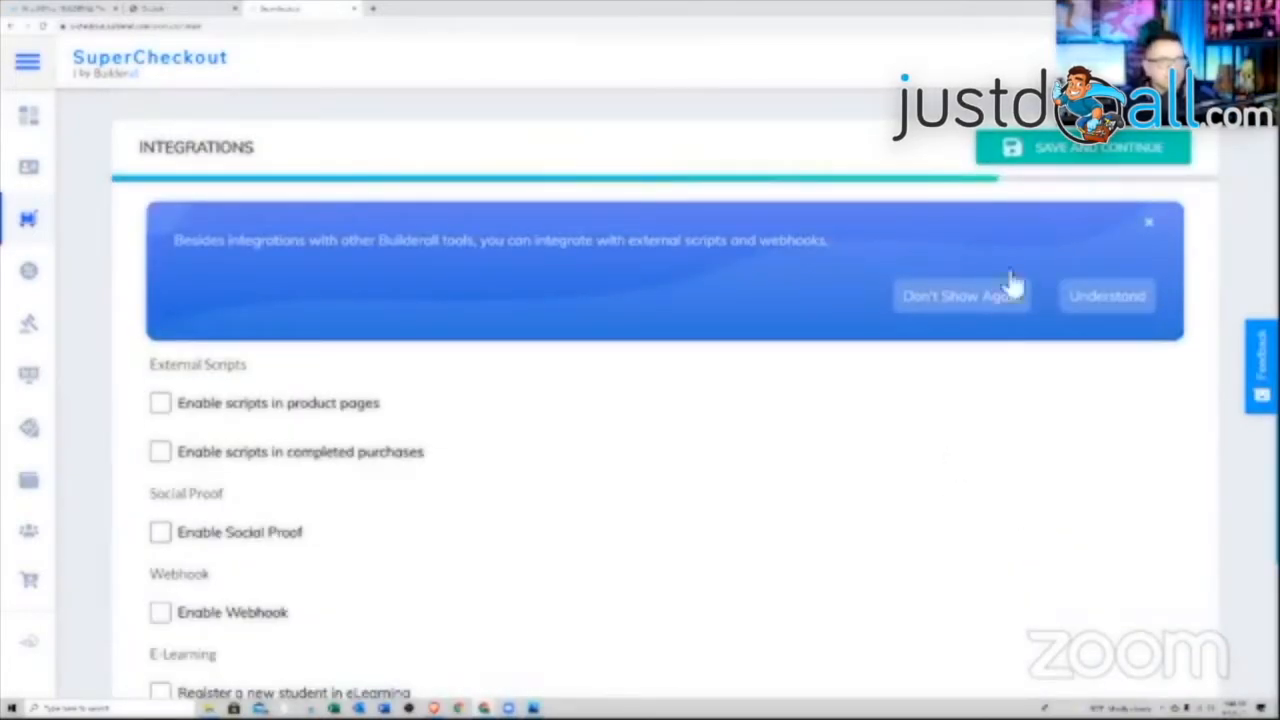
Go back to the Integrations settings after skipping ahead to Shipping
click(1045, 157)
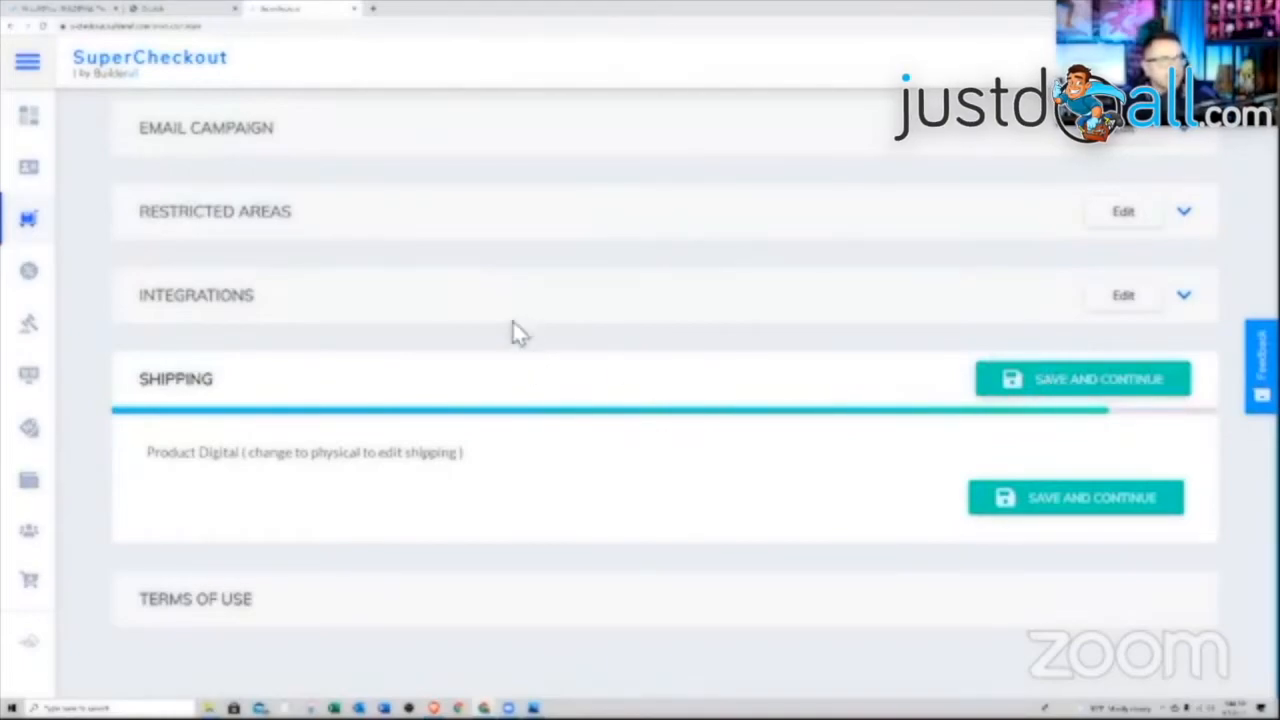
click(452, 296)
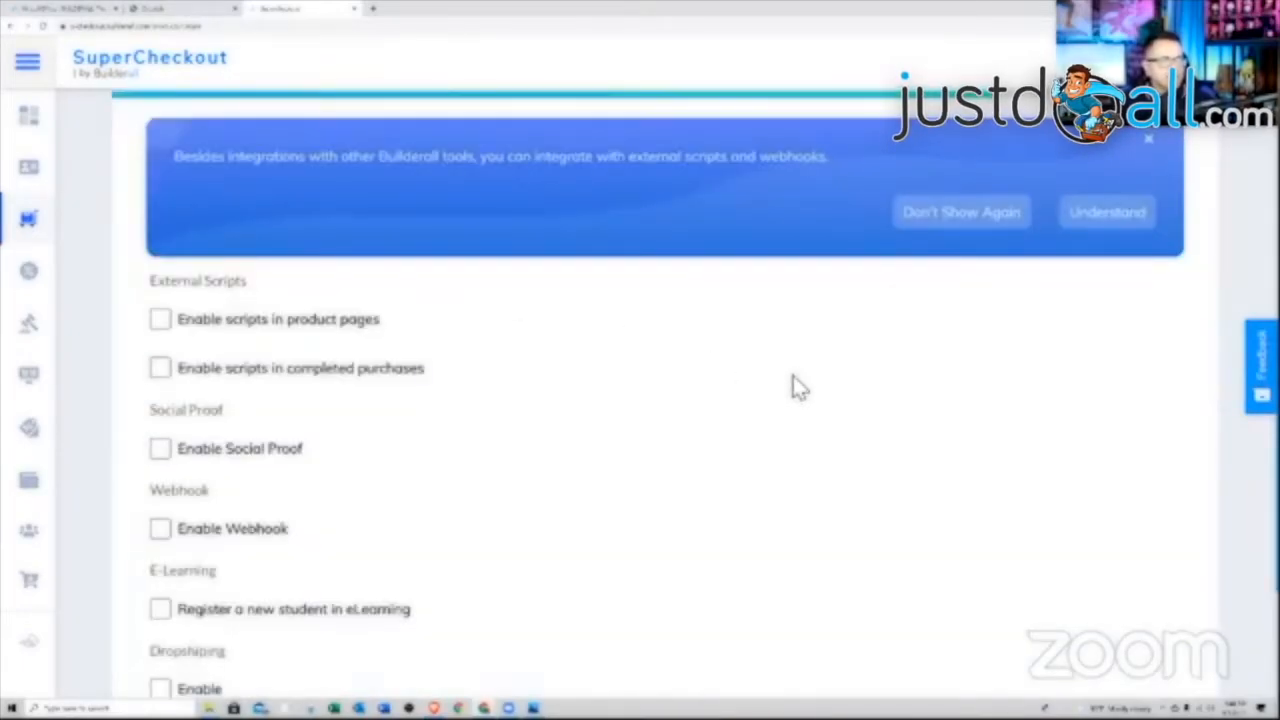
scroll(797, 388, up, 1)
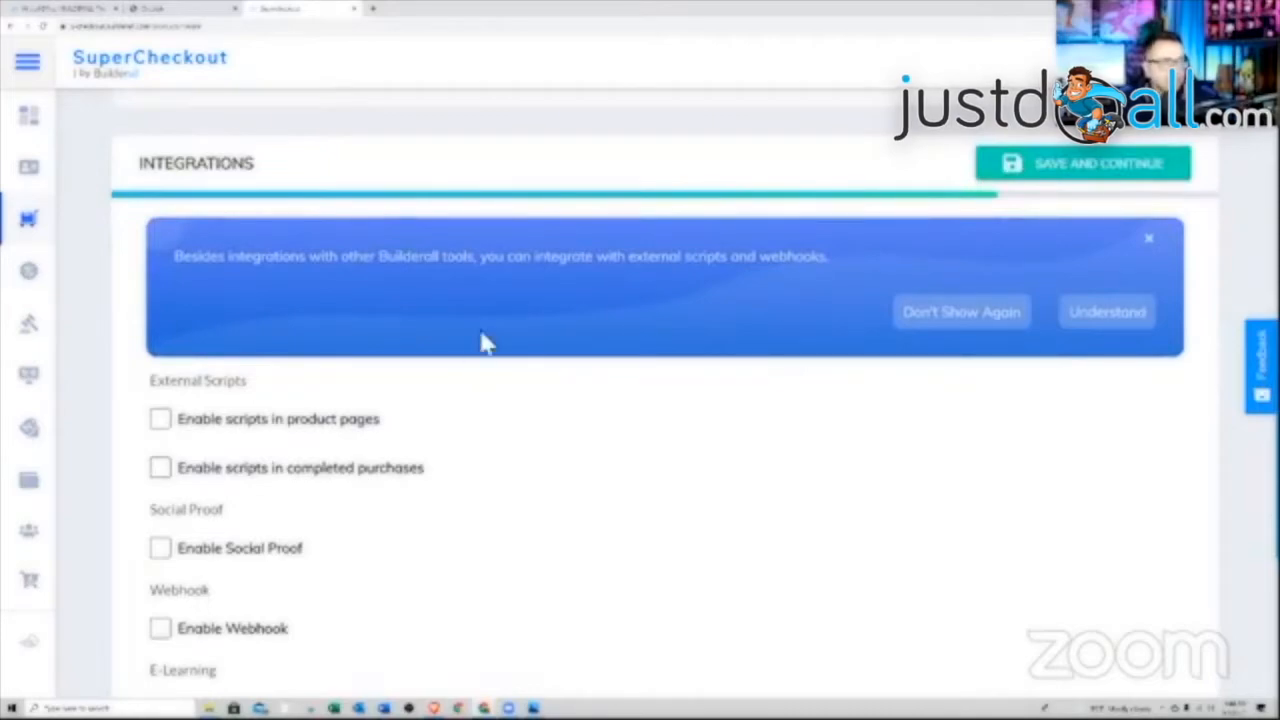
scroll(441, 370, down, 2)
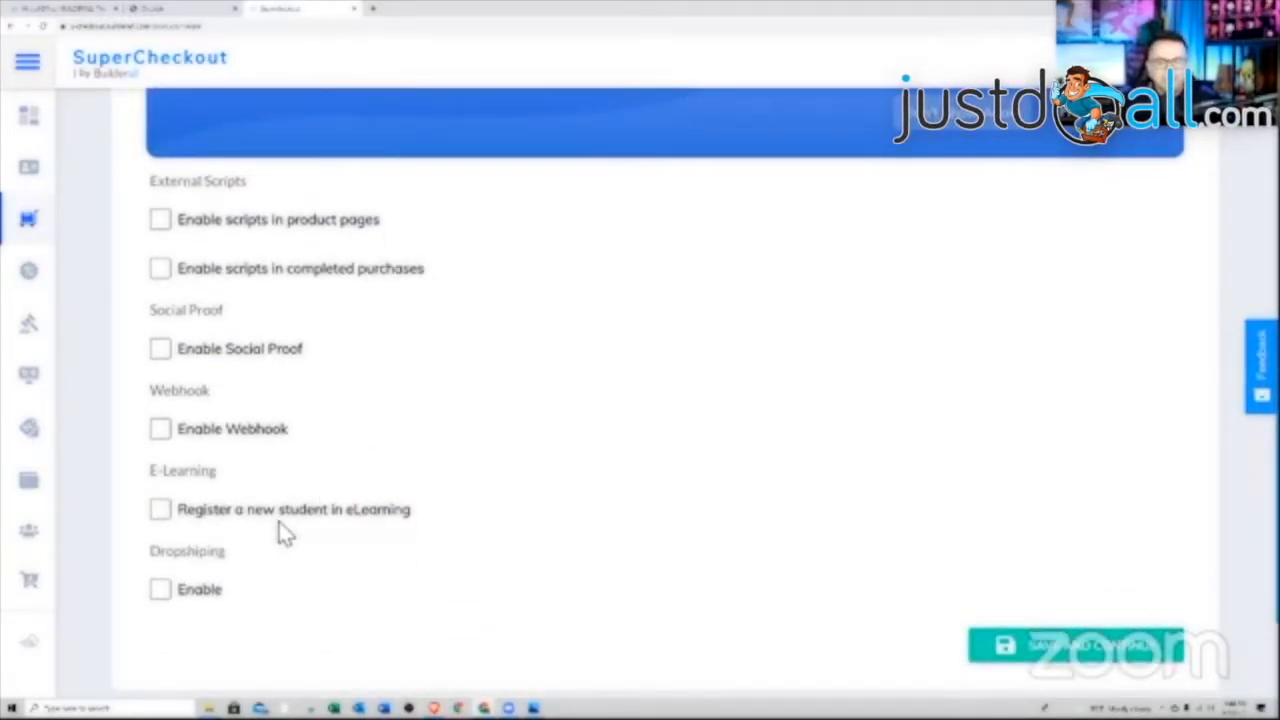
Enrol buyers as eLearning students in 'How to Grow Your YouTube Channel' and save
click(160, 510)
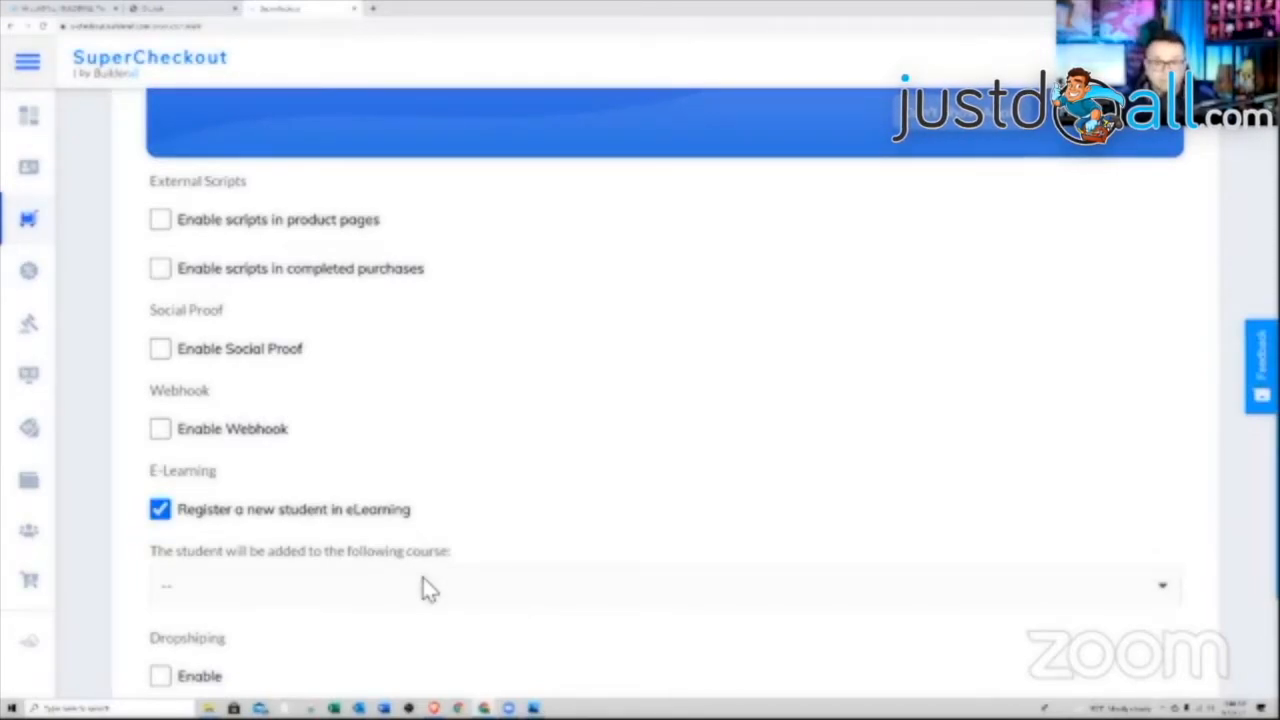
click(474, 590)
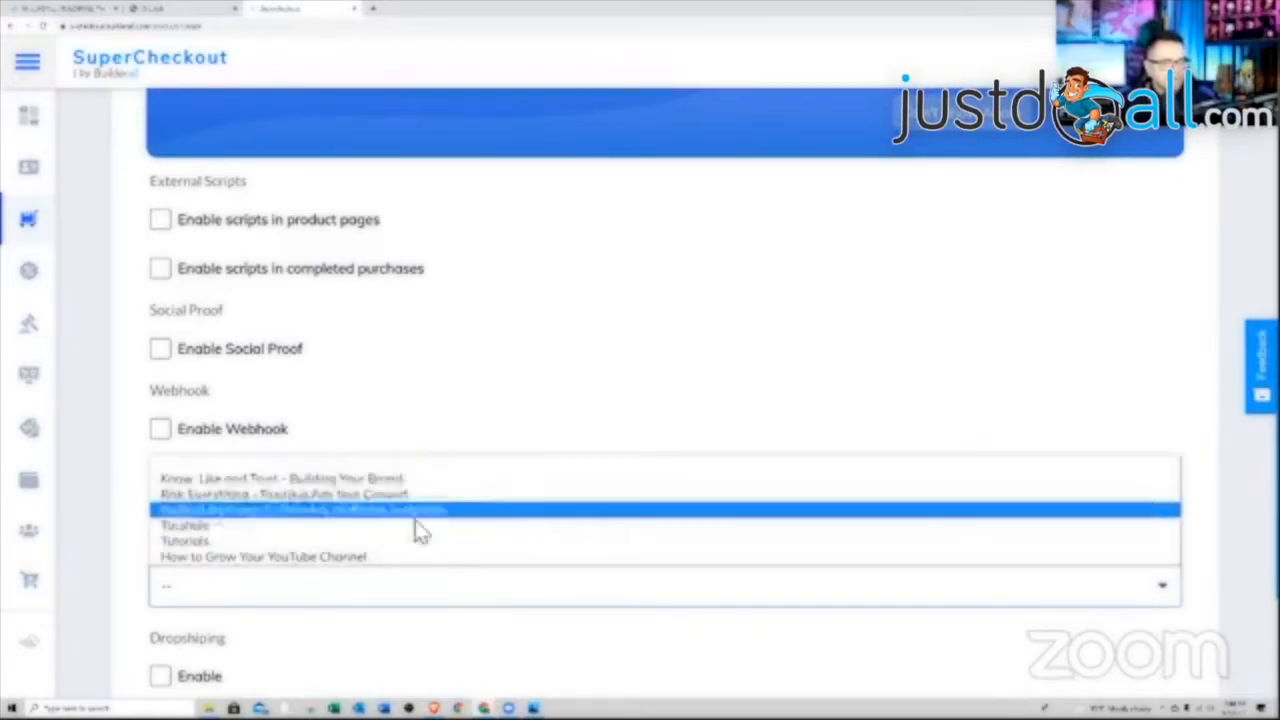
click(405, 557)
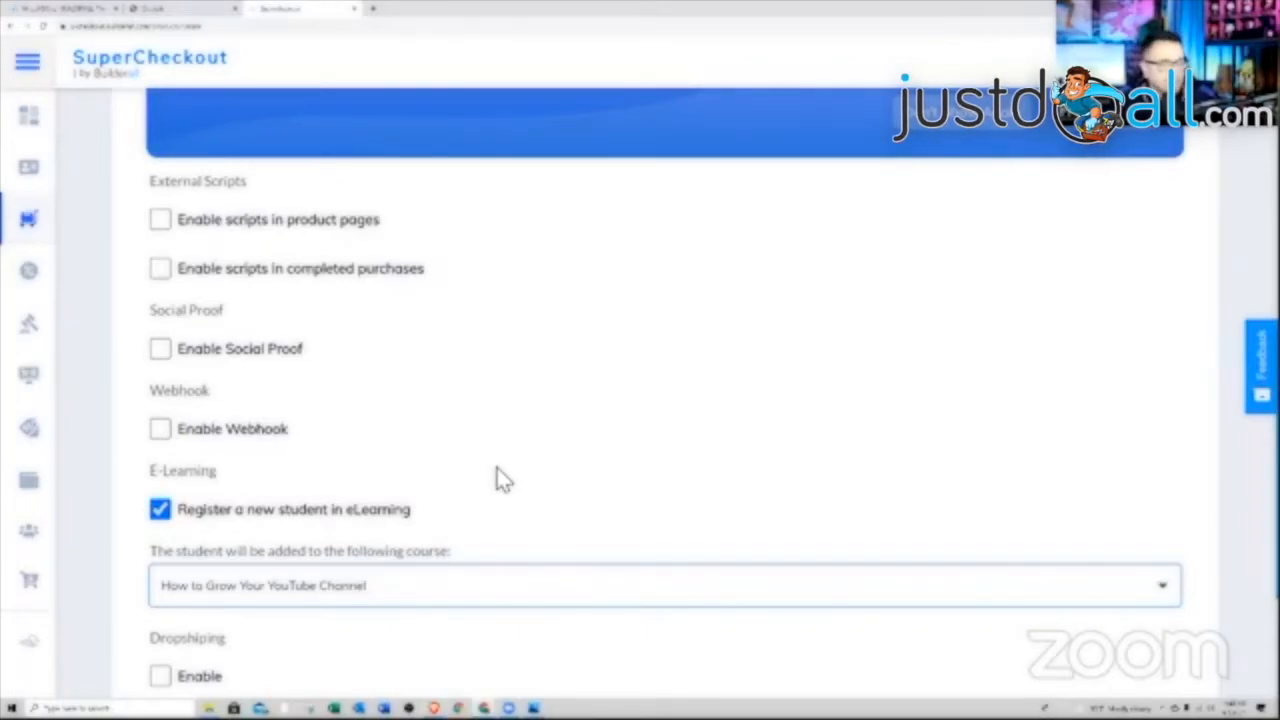
scroll(645, 480, down, 1)
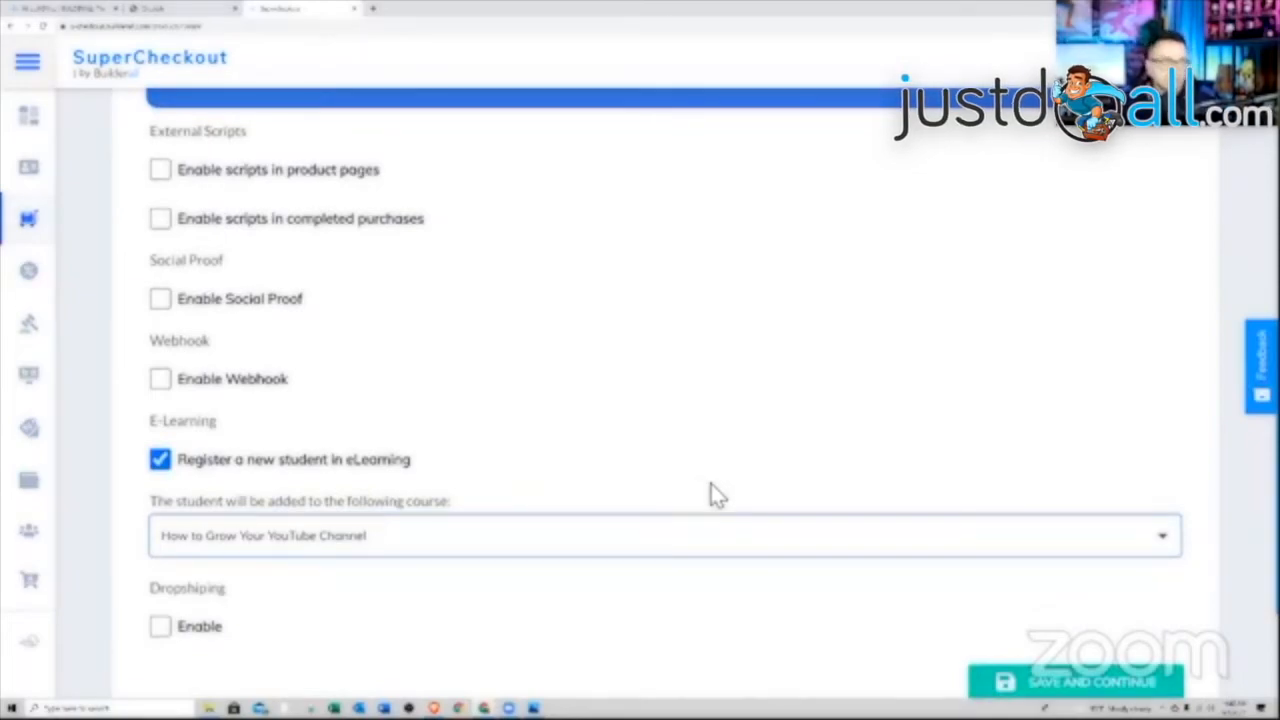
scroll(711, 492, down, 3)
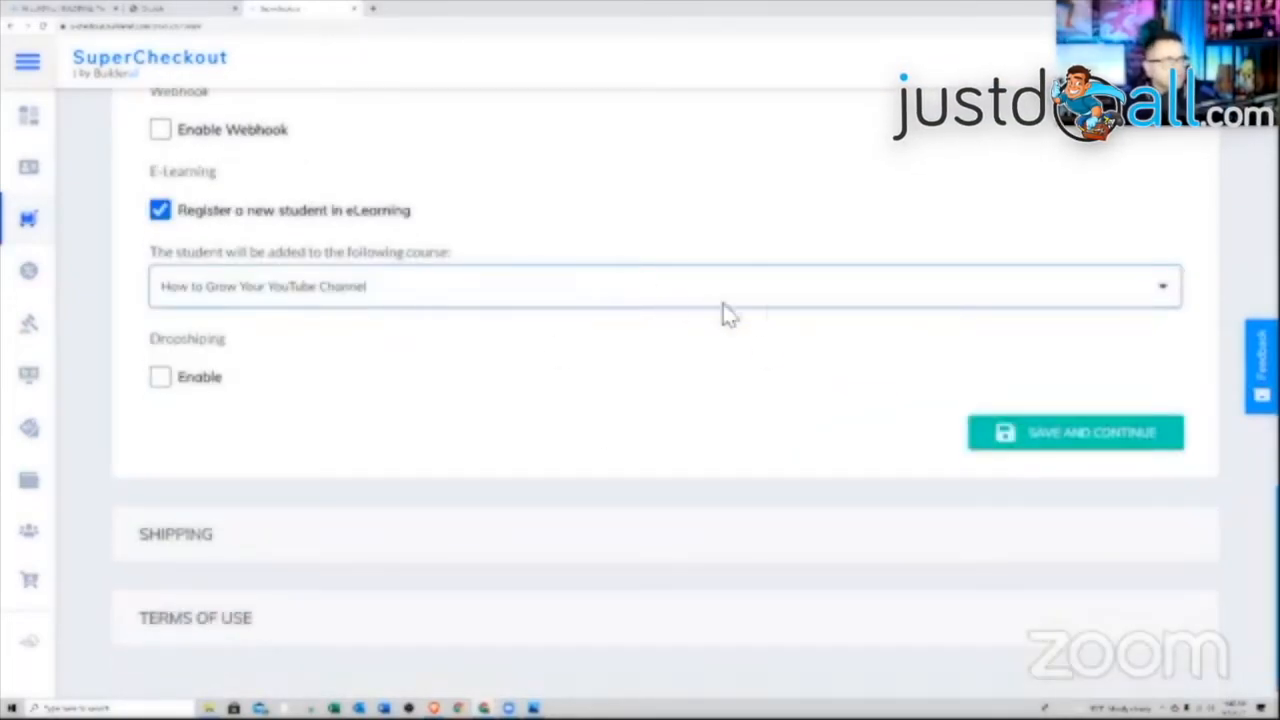
scroll(650, 395, down, 1)
click(1046, 430)
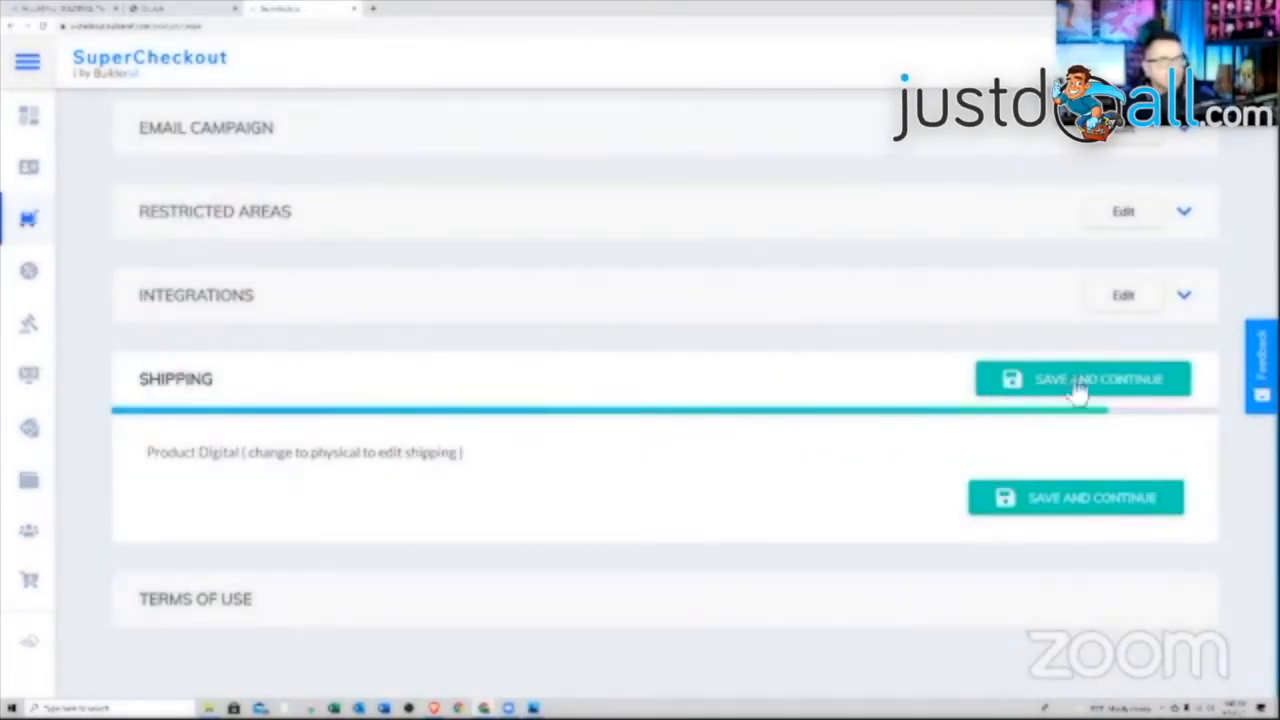
Save the Shipping step, then save the Members 1 product with the terms accepted
click(1044, 381)
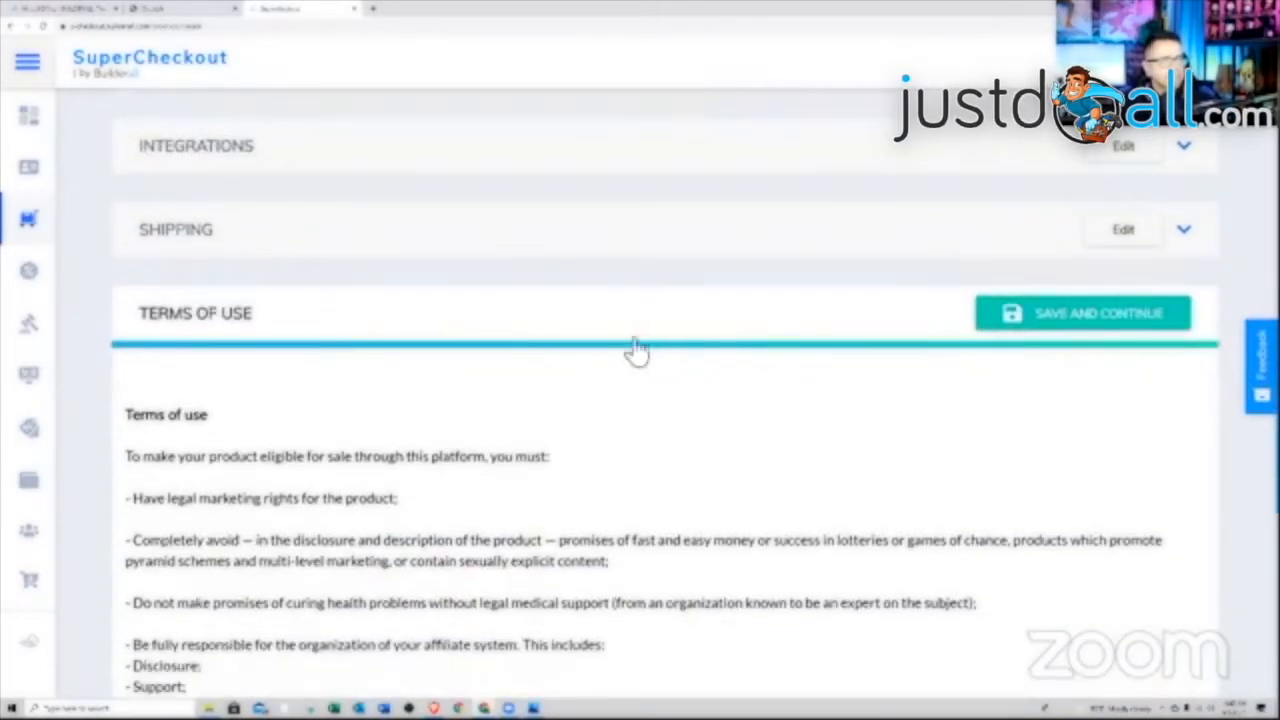
scroll(775, 460, down, 5)
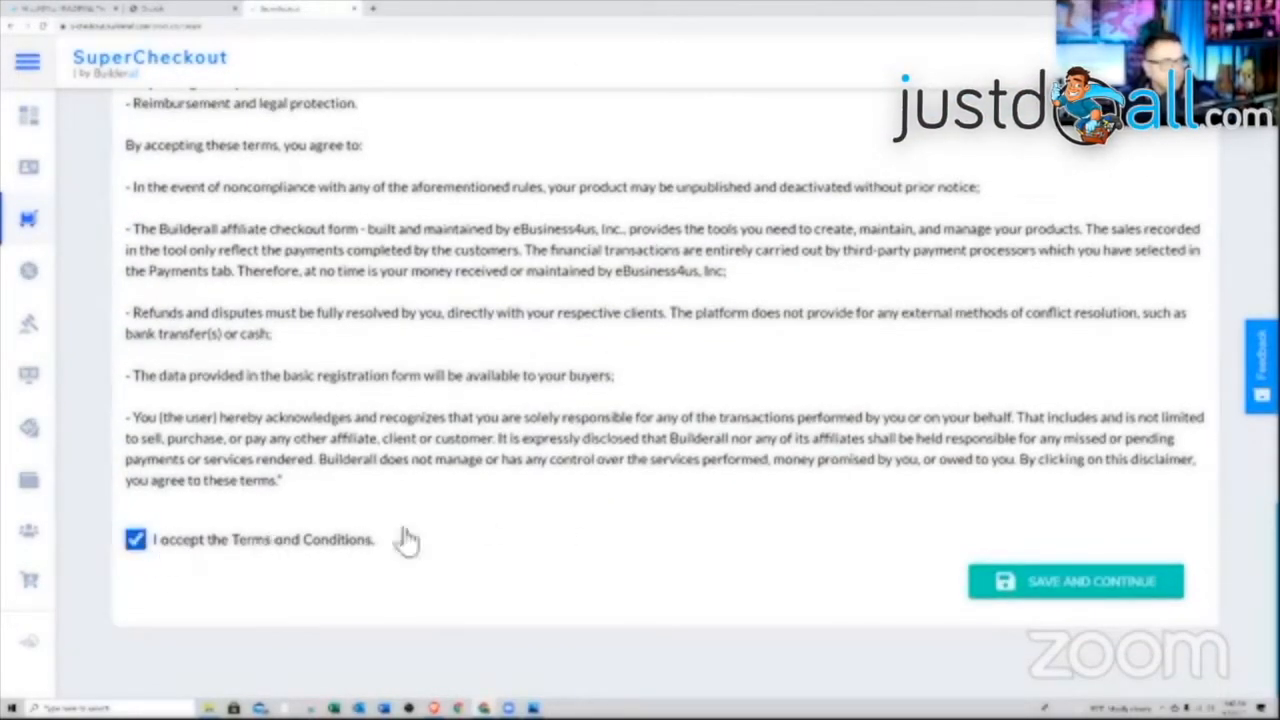
click(1120, 580)
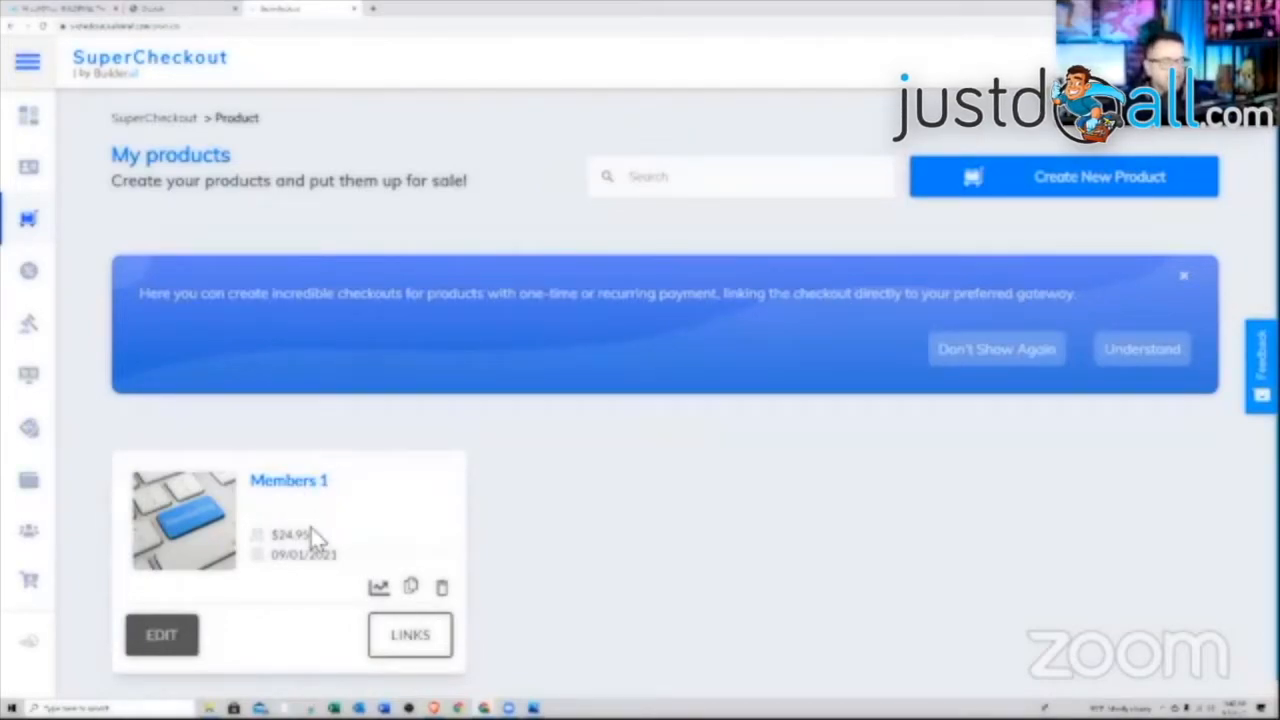
Copy the Members 1 checkout URL from its links panel and return to the Cheetah pages
click(409, 640)
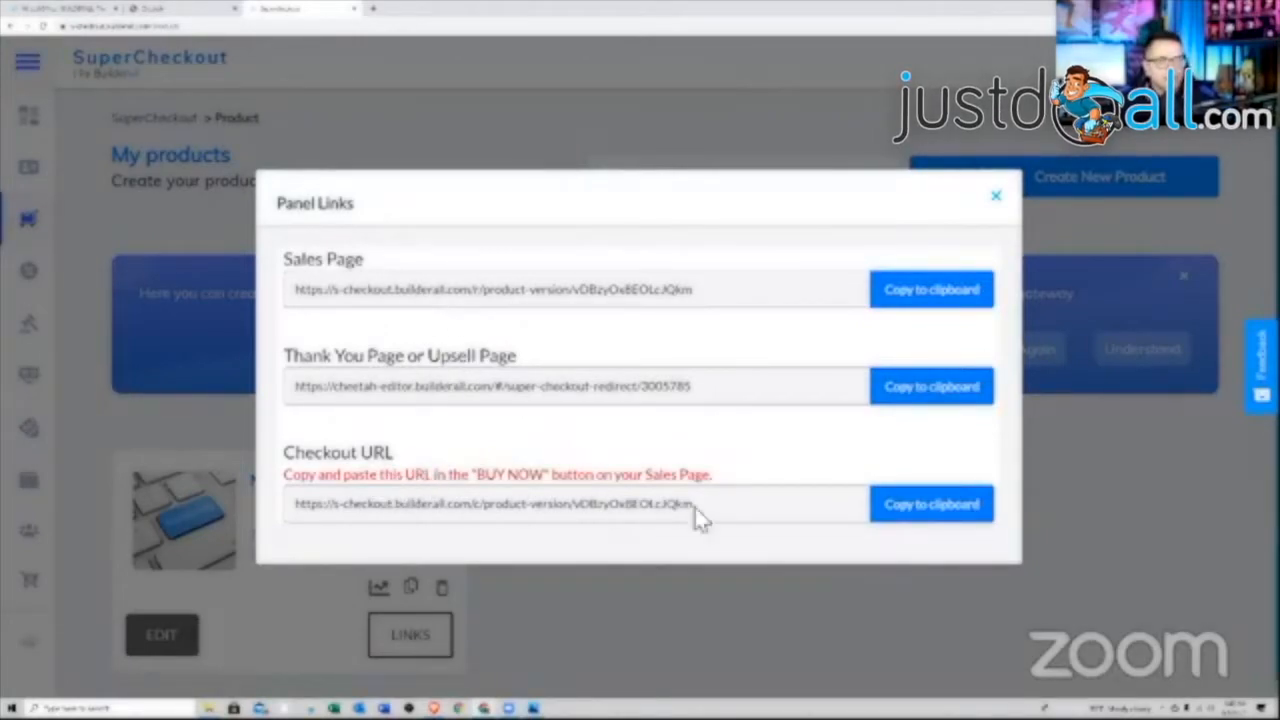
click(924, 515)
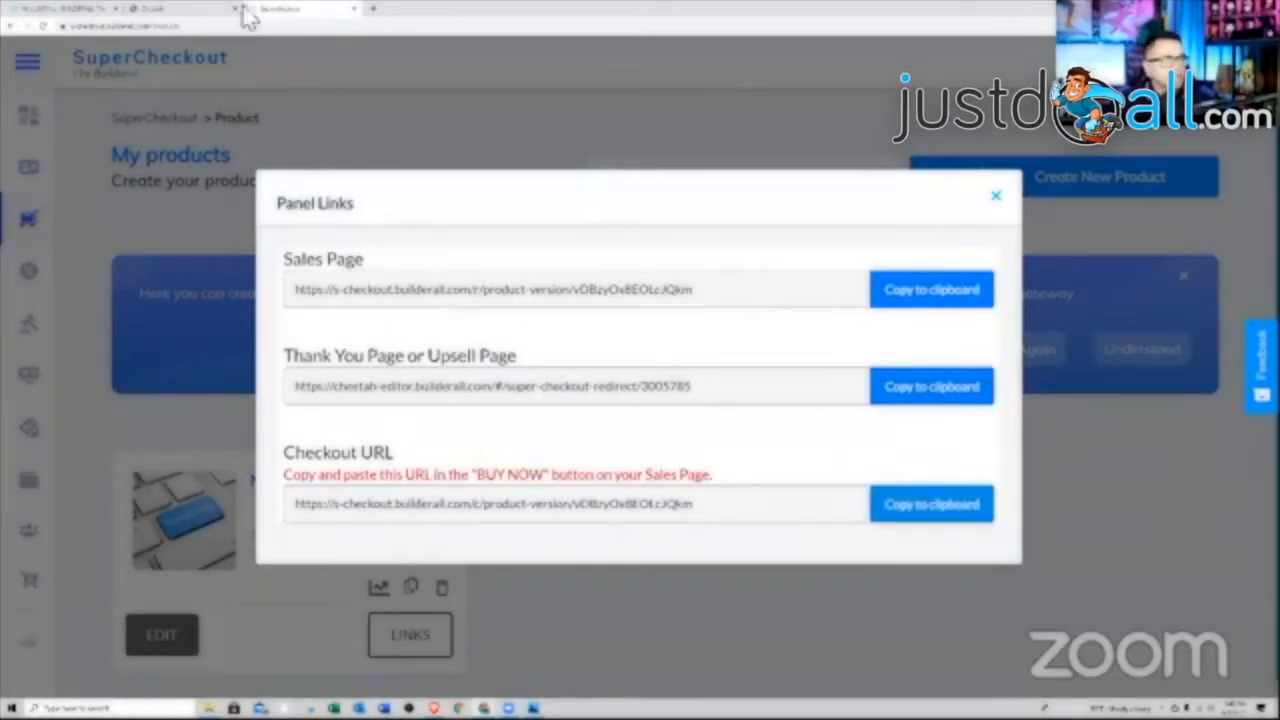
click(160, 9)
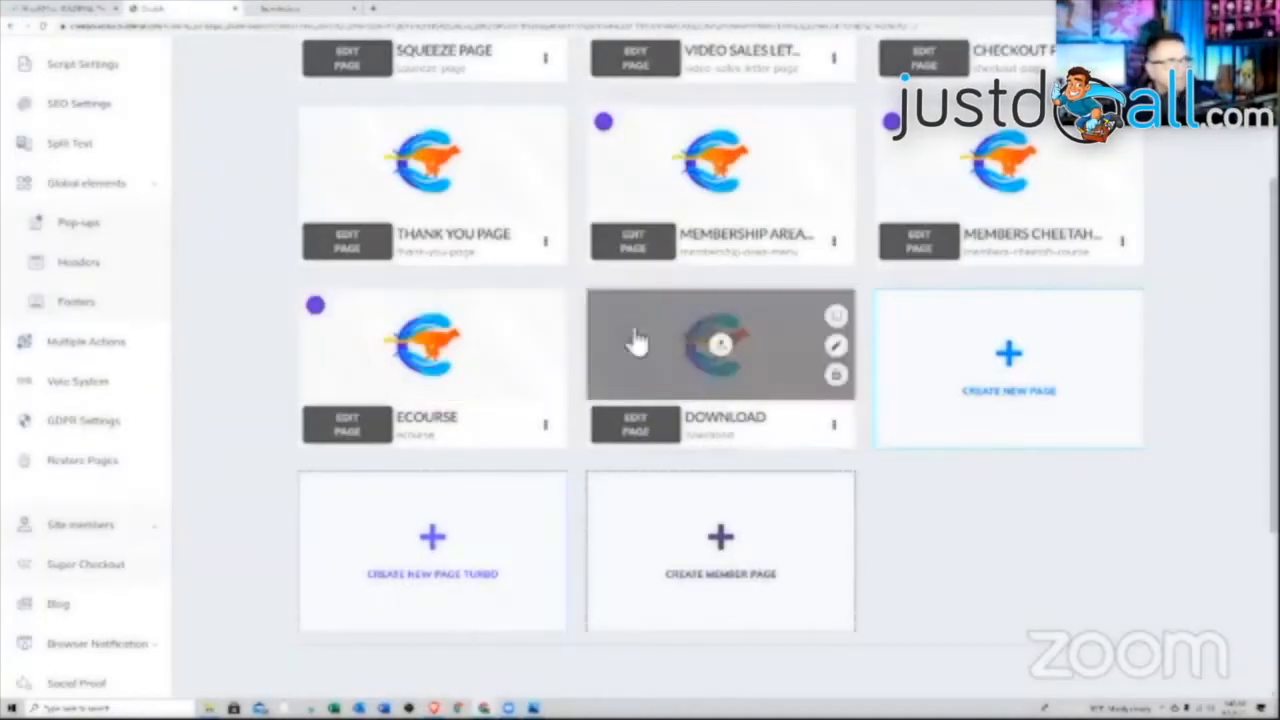
Edit the Checkout Page and show the embedded form's general settings
scroll(700, 480, up, 3)
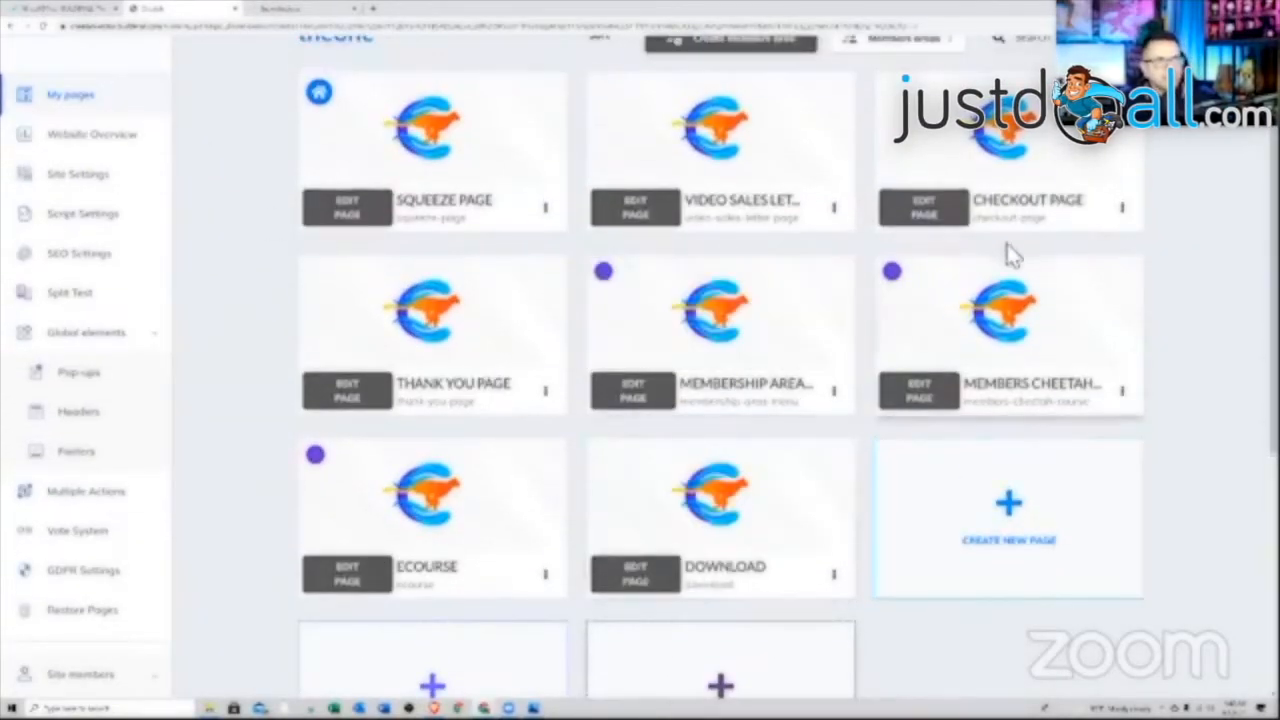
click(935, 215)
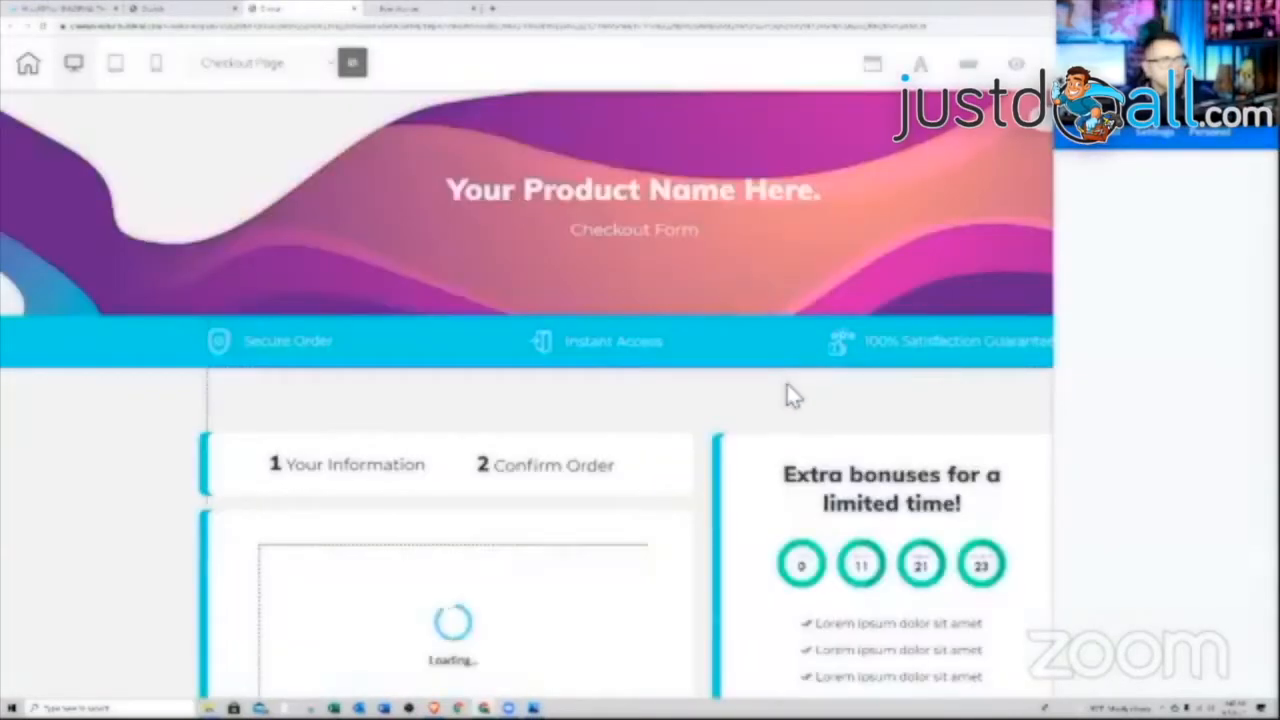
scroll(786, 396, down, 3)
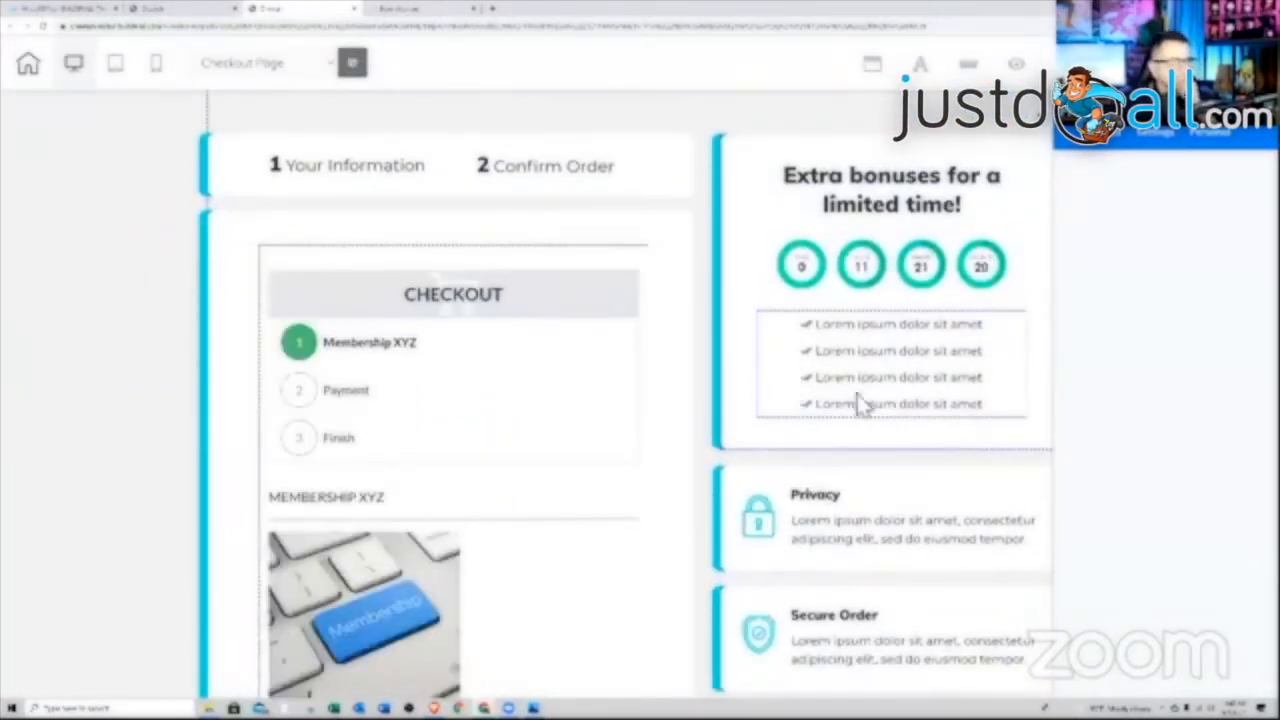
click(535, 333)
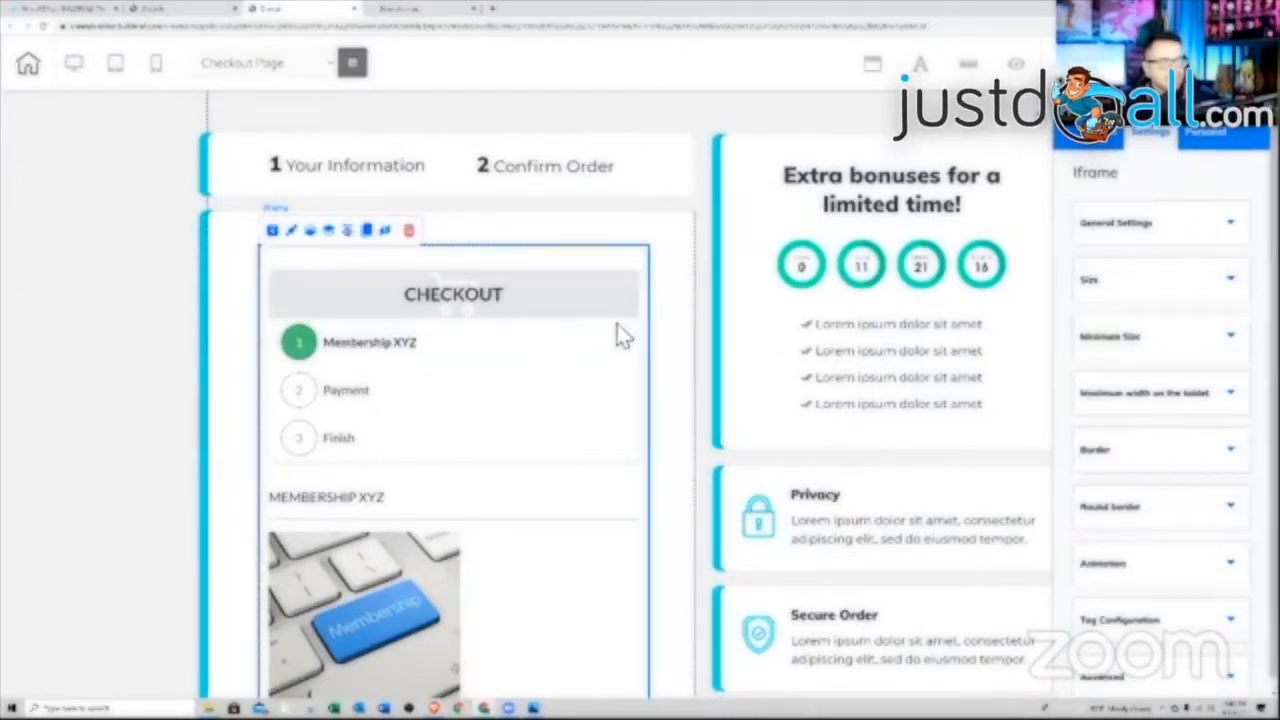
click(1158, 237)
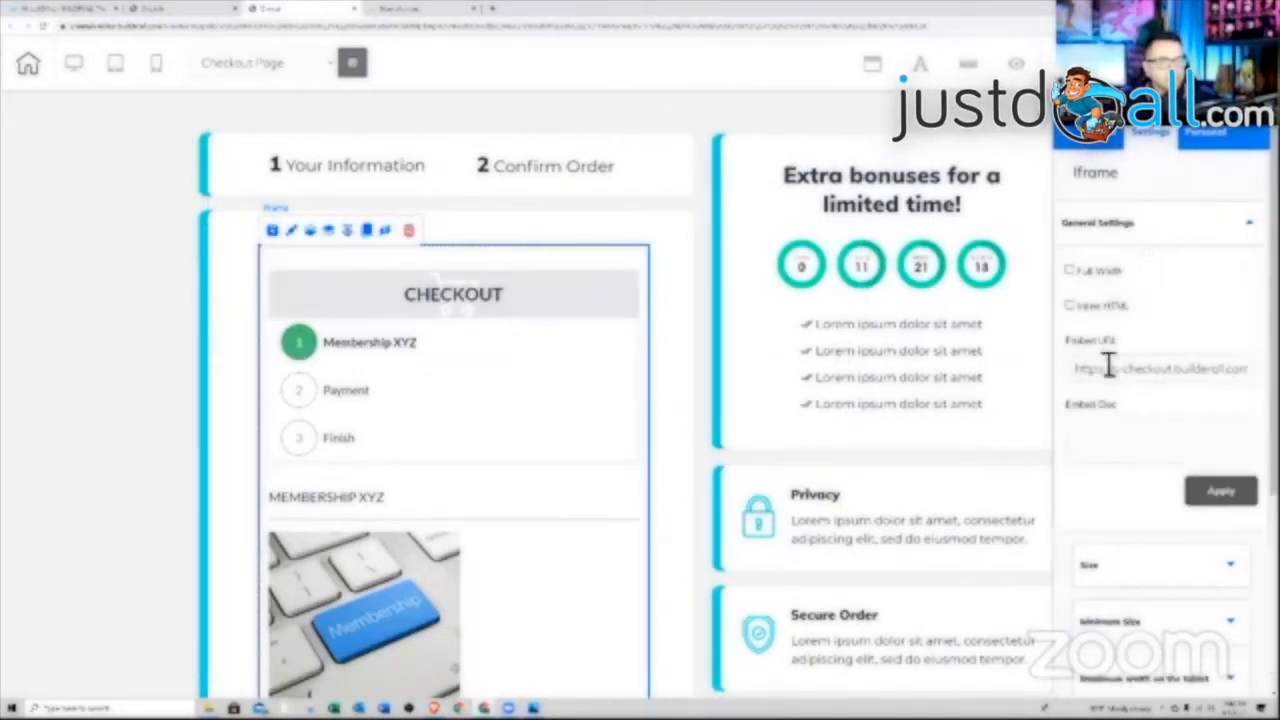
Replace the form's embed URL with the copied Members 1 checkout URL and apply it
drag(1076, 370, 1248, 372)
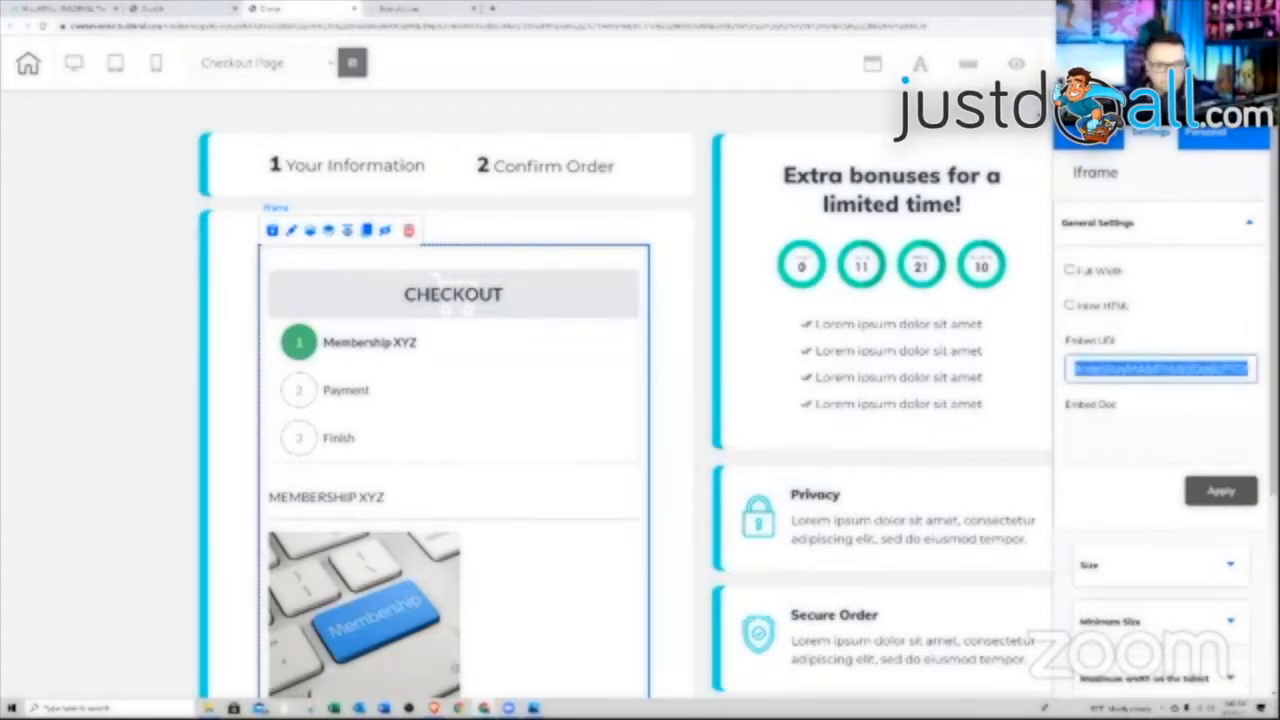
key(BackSpace)
key(ctrl+v)
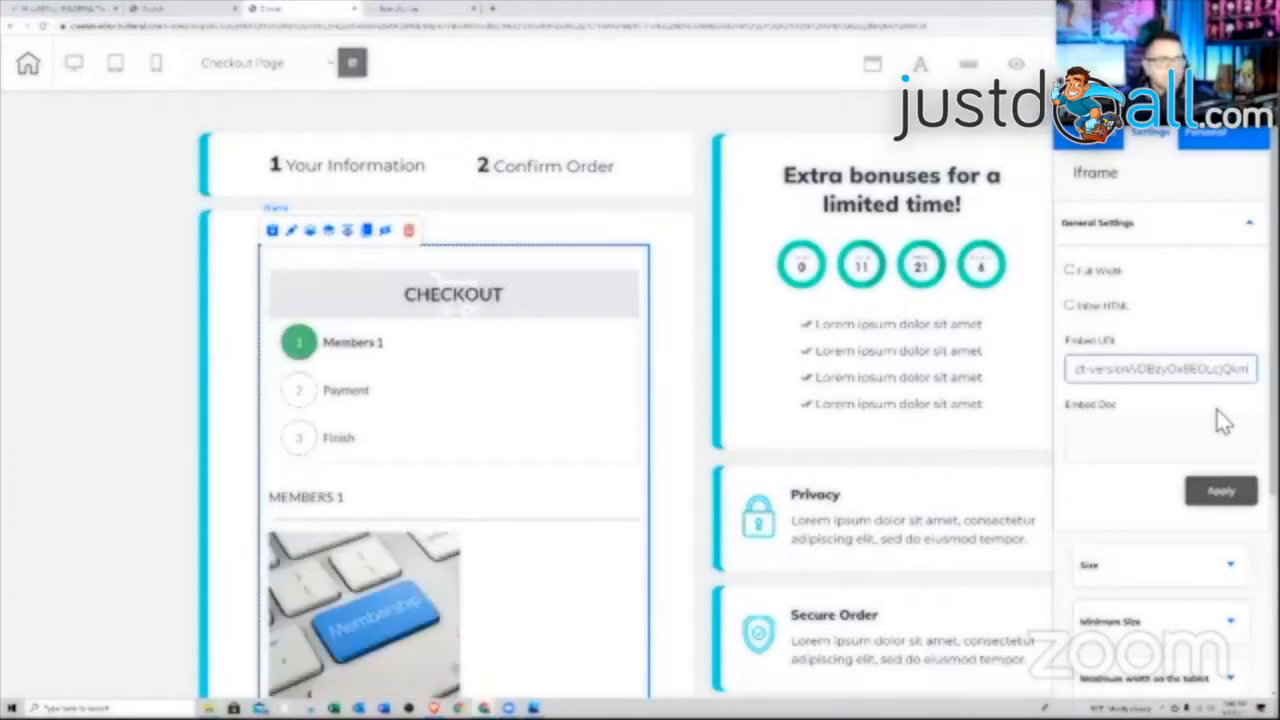
click(1220, 492)
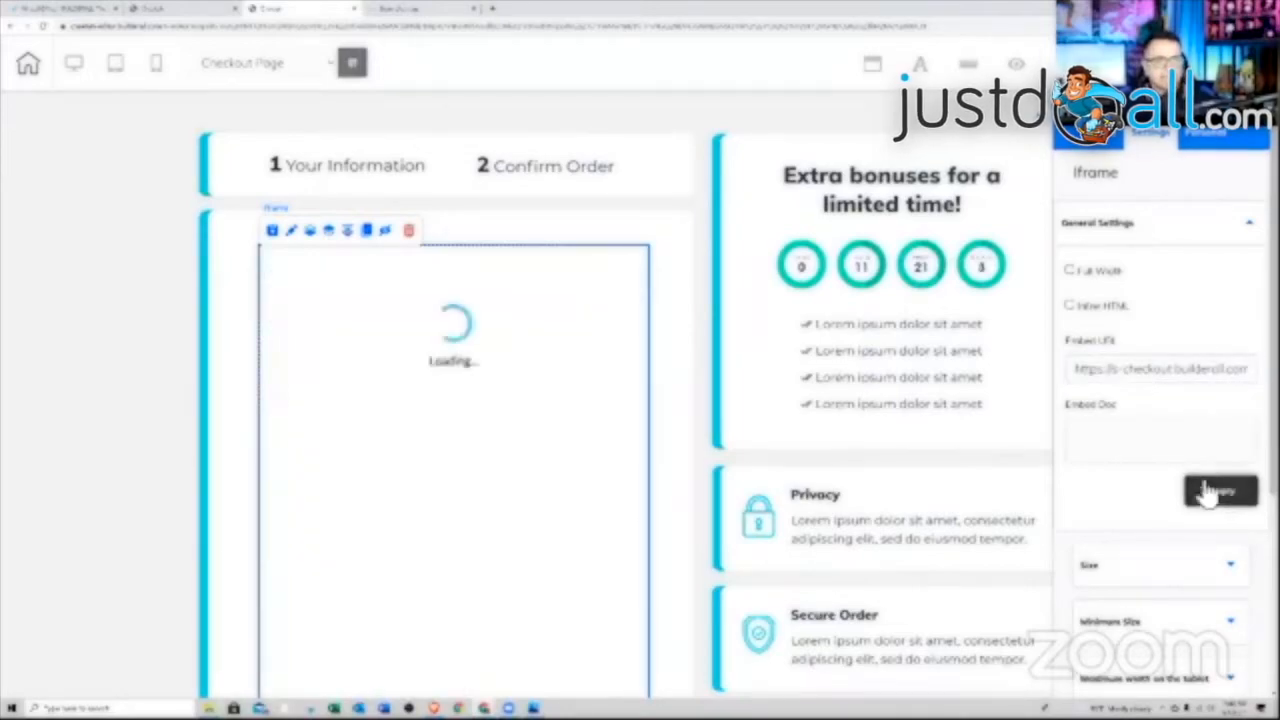
click(634, 354)
scroll(623, 374, down, 5)
scroll(623, 379, down, 1)
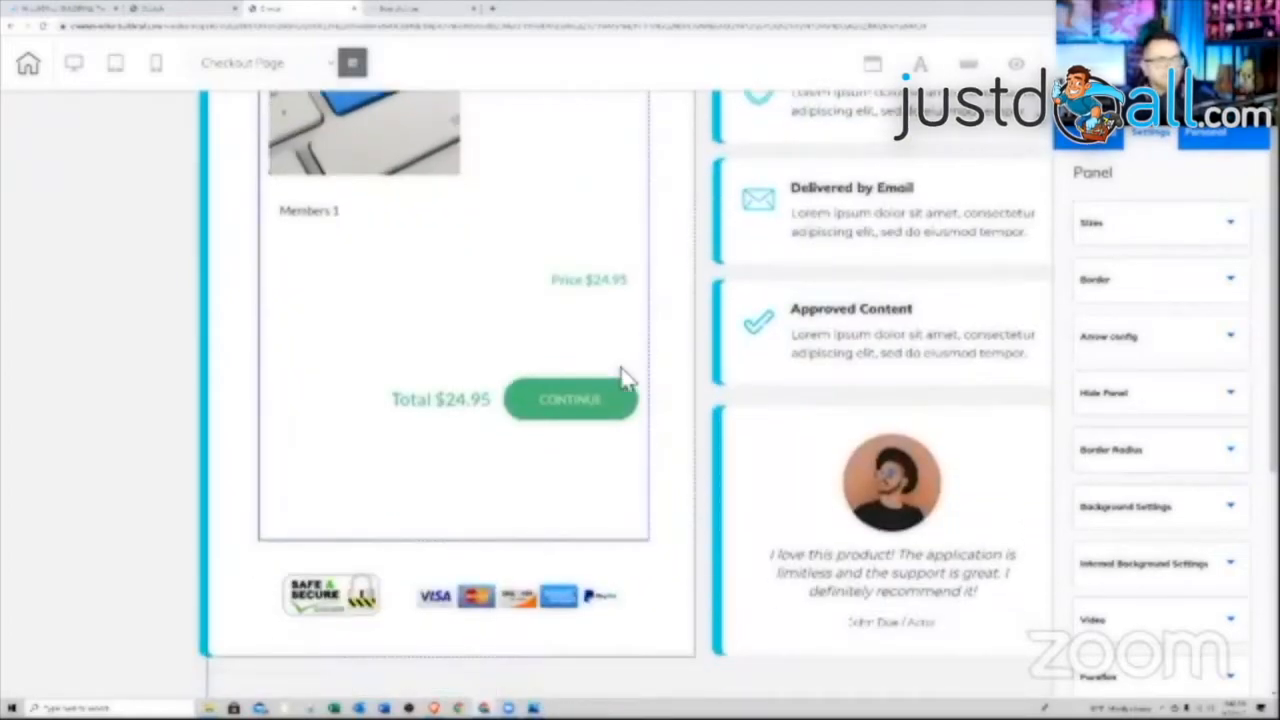
scroll(623, 378, up, 5)
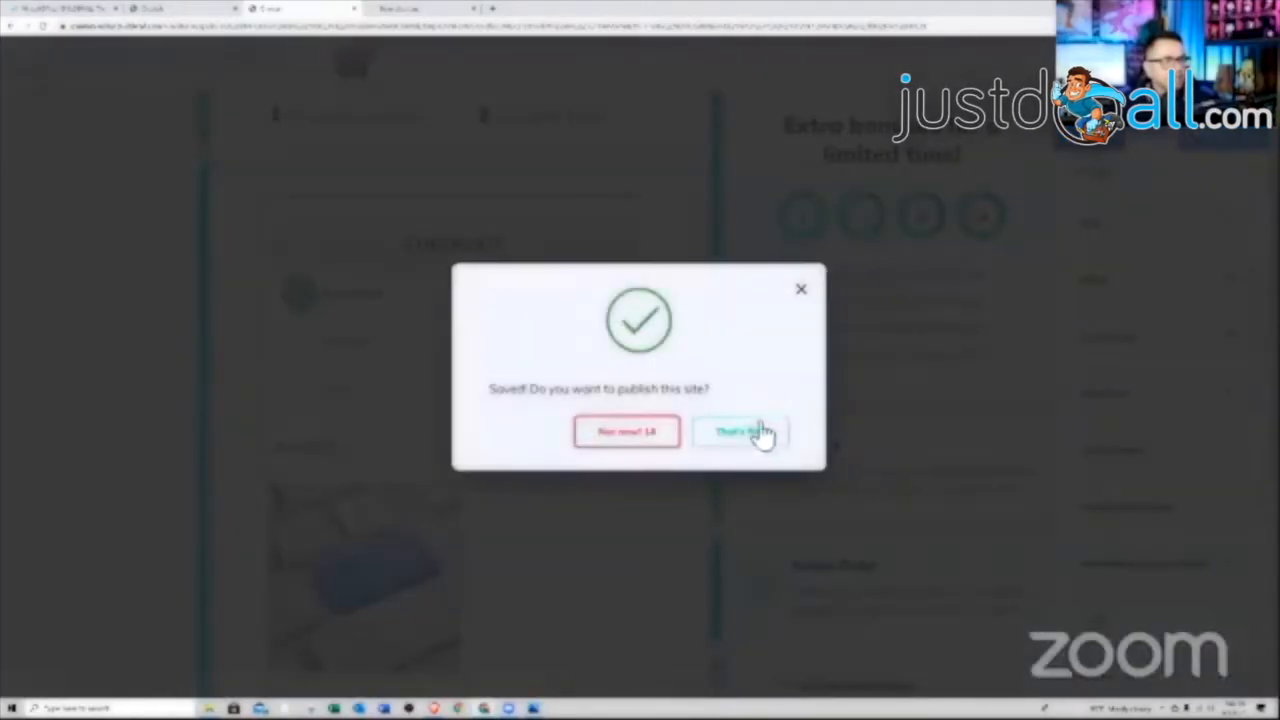
Save and publish the site, then open the live website
click(755, 420)
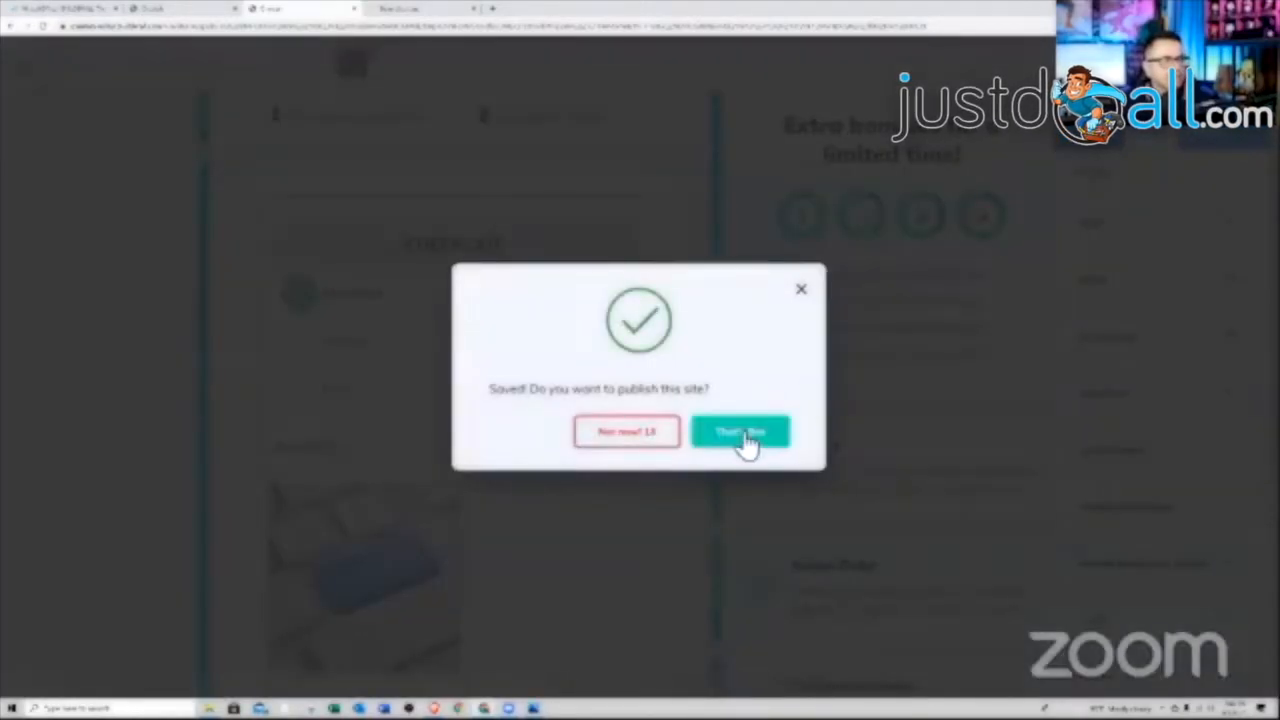
click(745, 428)
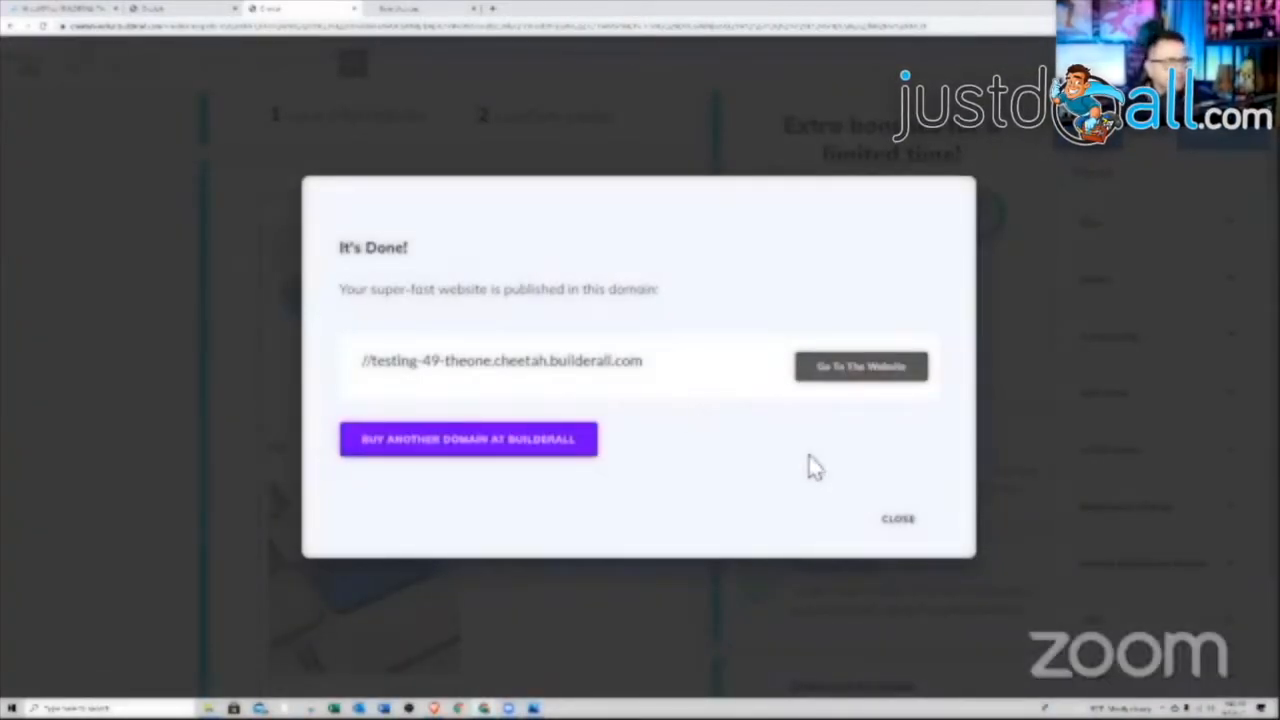
click(857, 367)
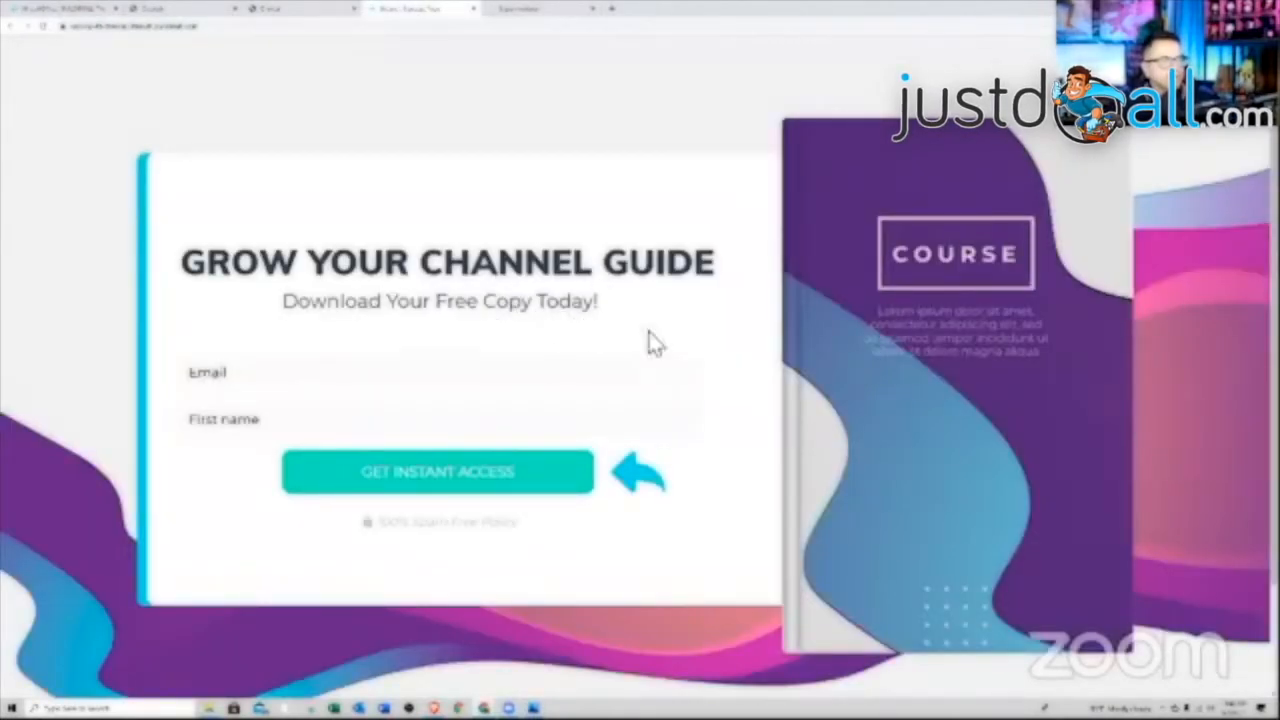
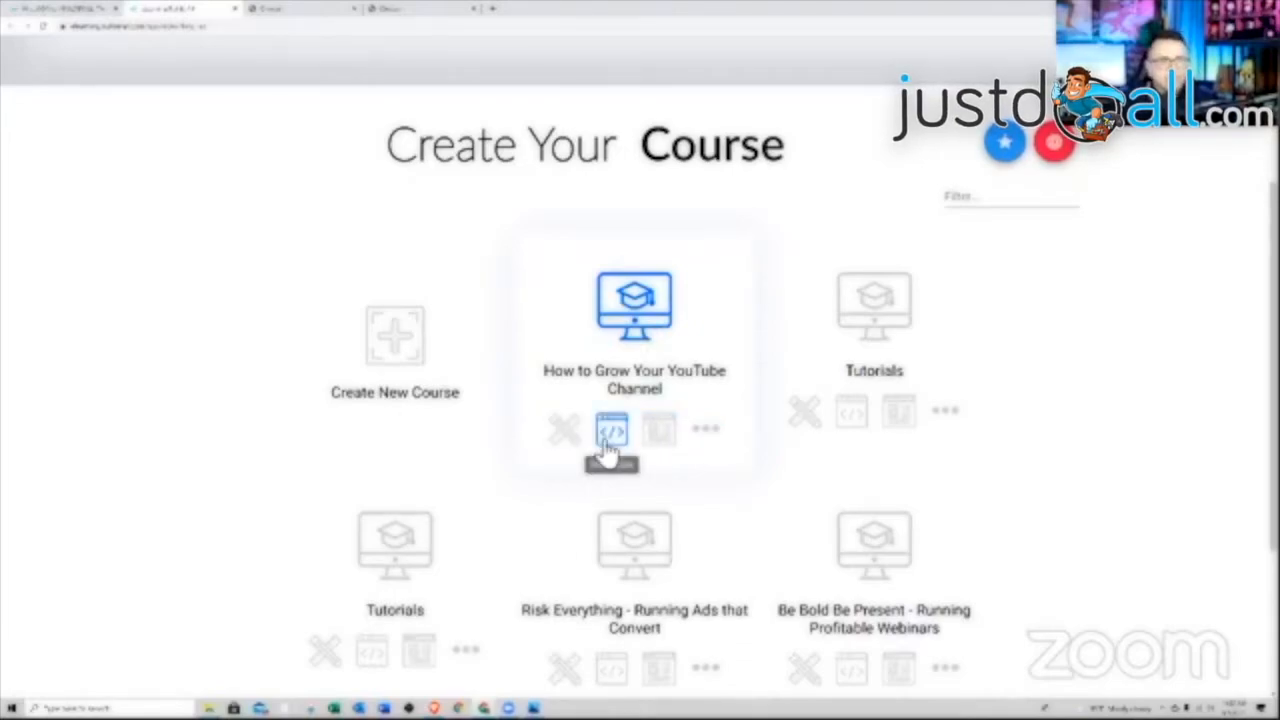
Open the Course Data page of the How to Grow Your YouTube Channel course
click(707, 432)
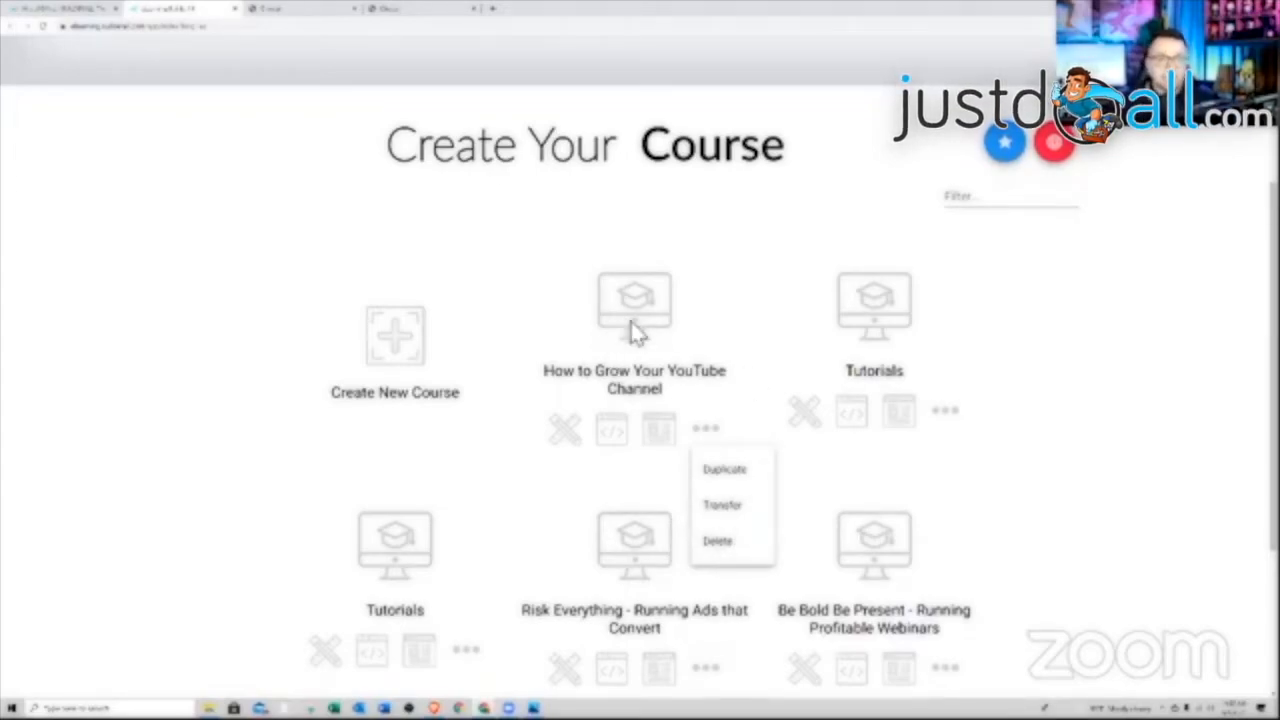
click(655, 438)
click(658, 437)
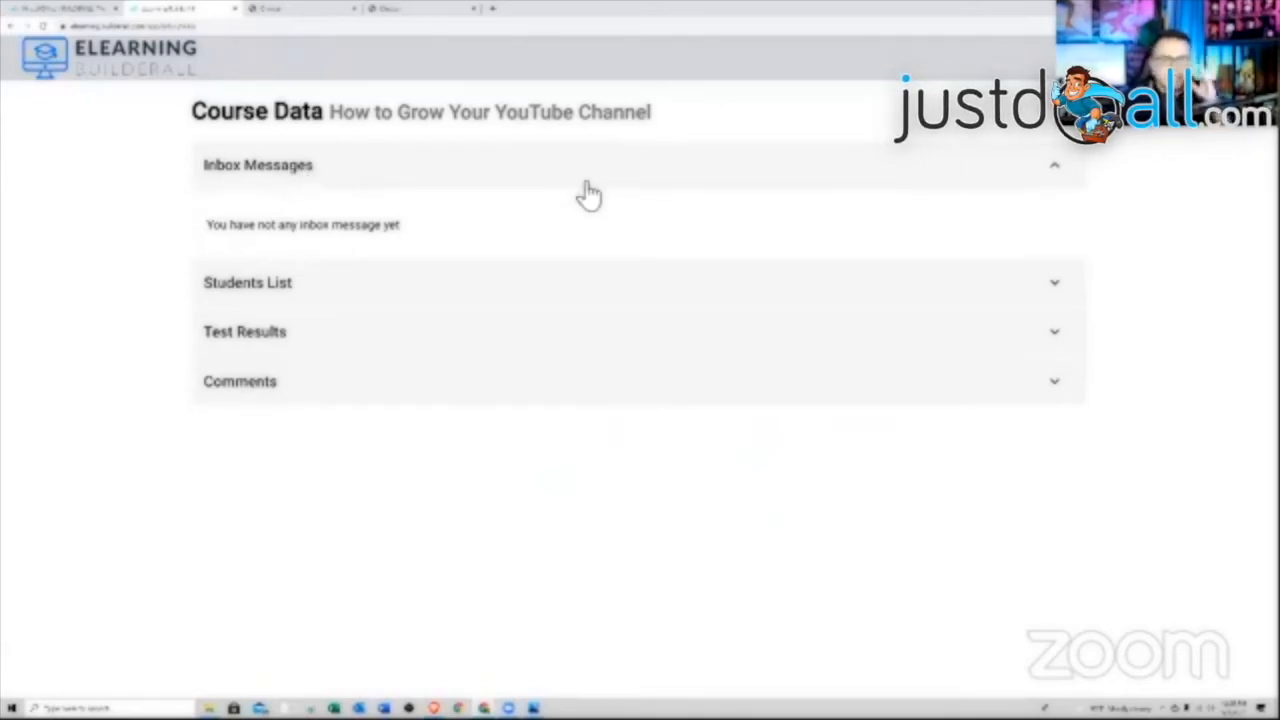
Review the Students List, Test Results and Comments, then go back to the course dashboard
click(500, 286)
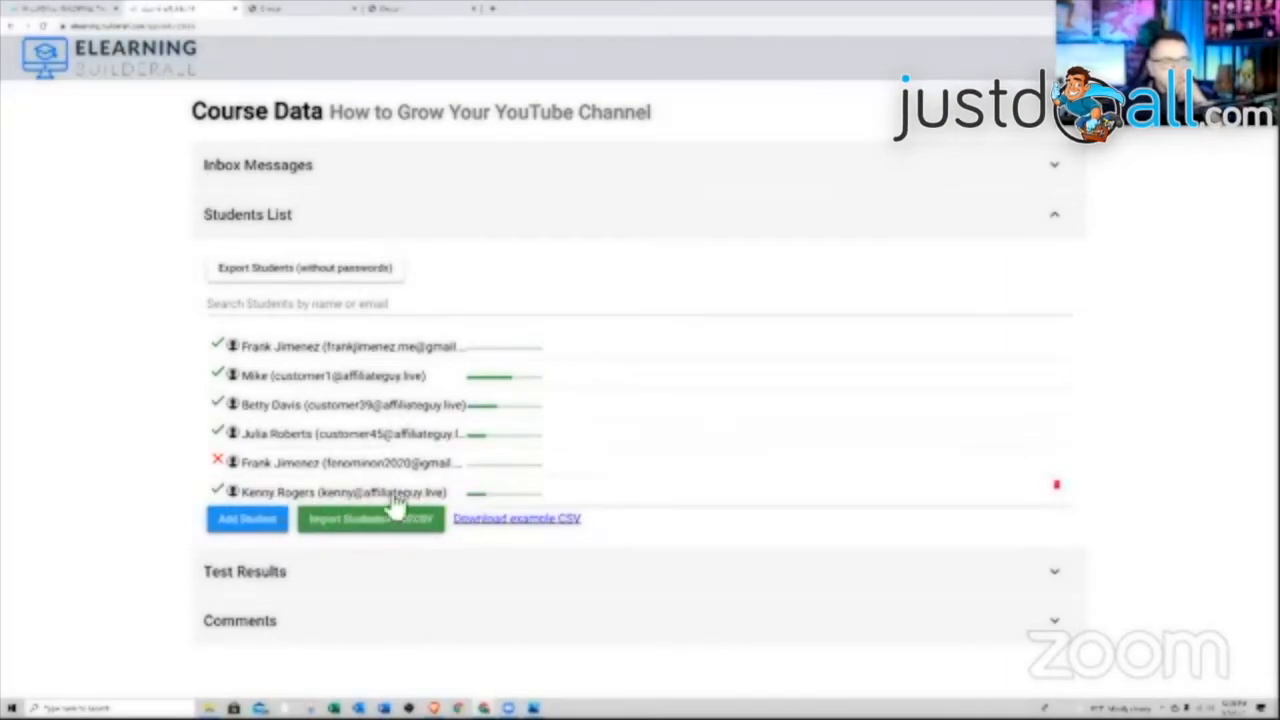
click(552, 585)
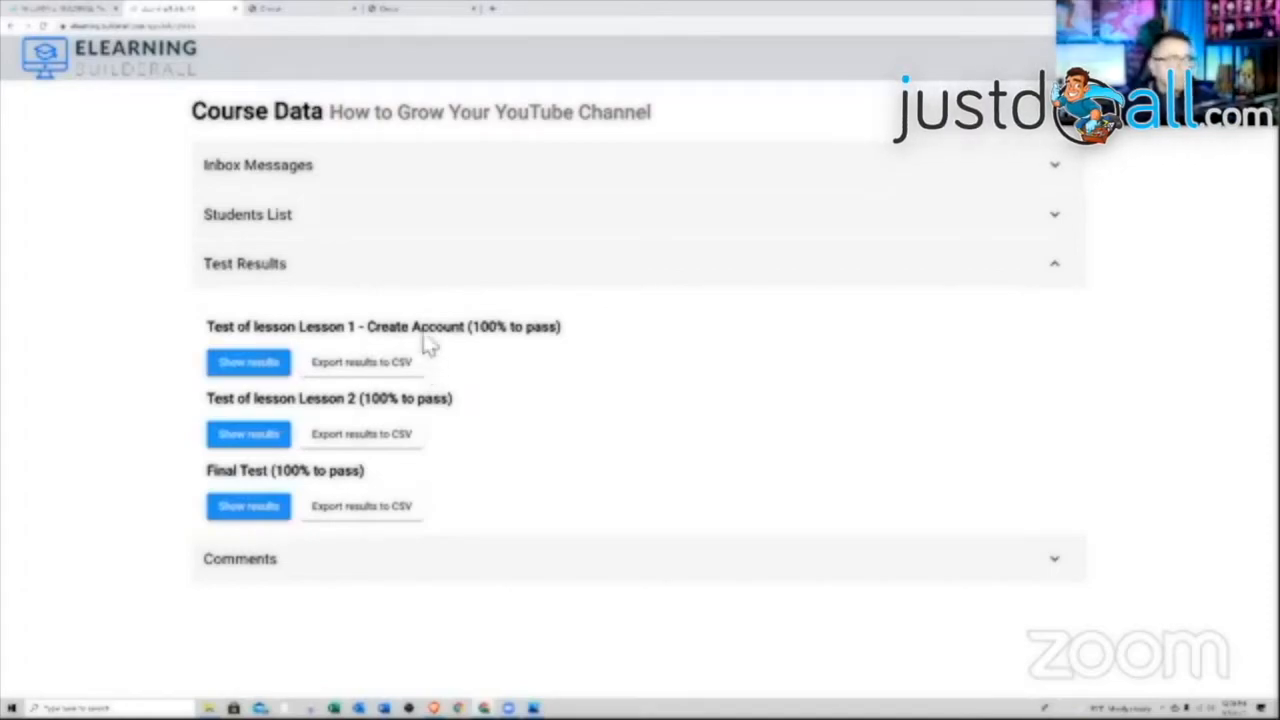
click(465, 568)
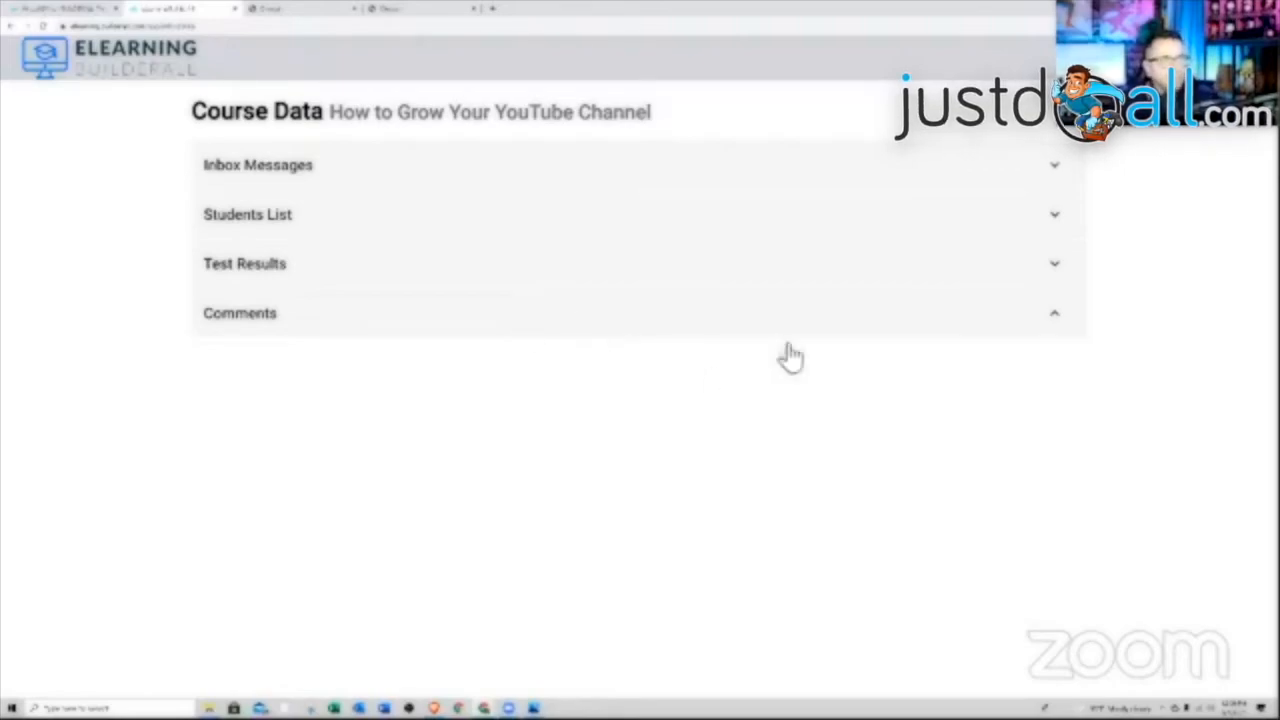
click(1072, 108)
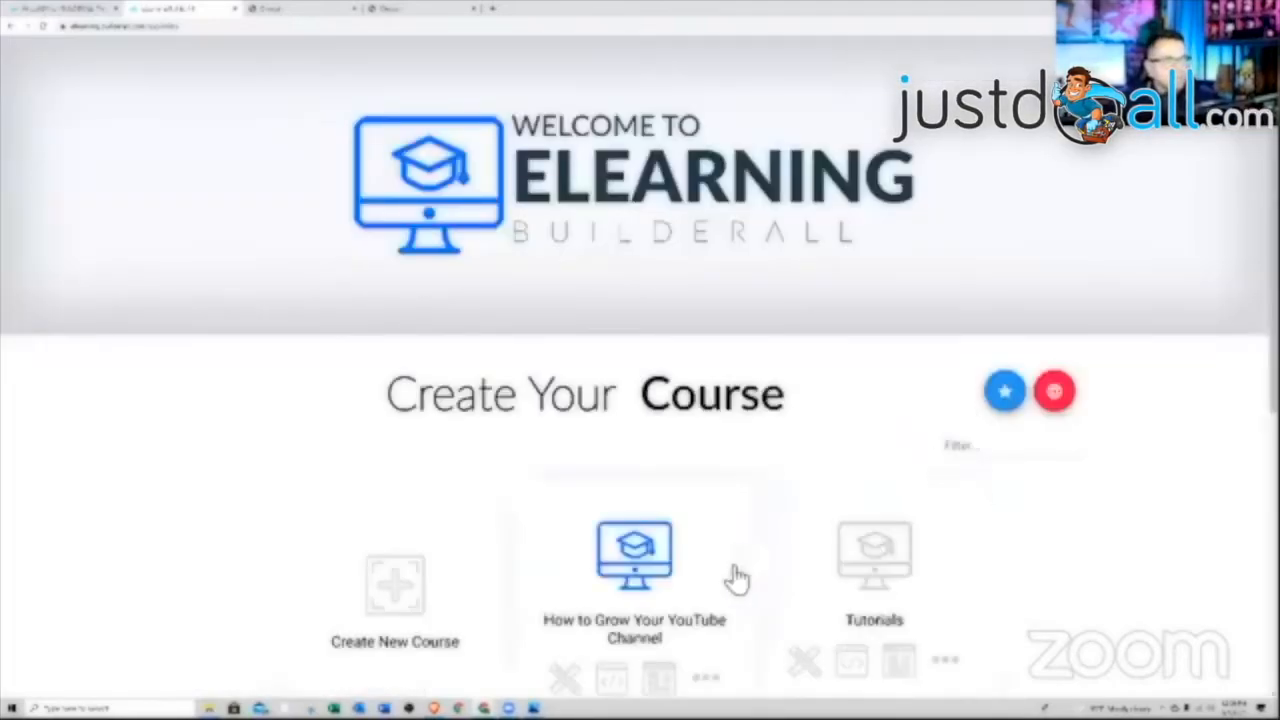
scroll(734, 577, down, 2)
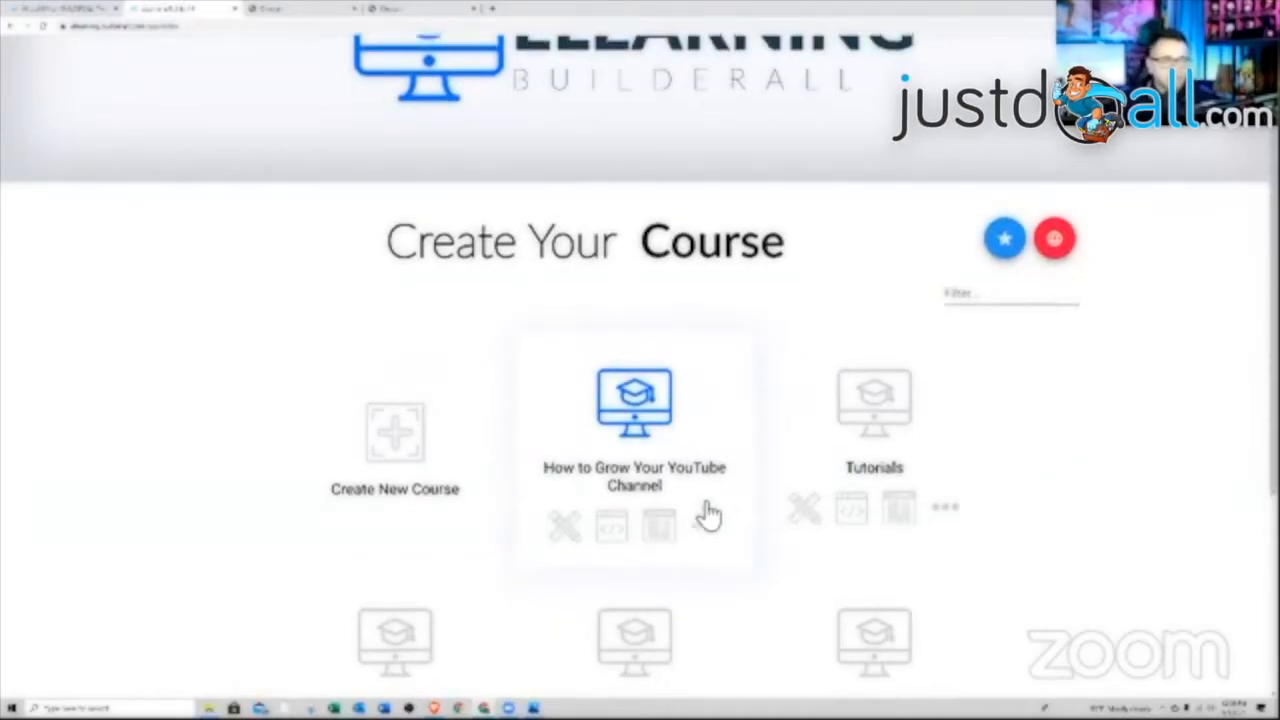
Start a new course named 'New Course' and enter the instructor's name
scroll(709, 517, down, 1)
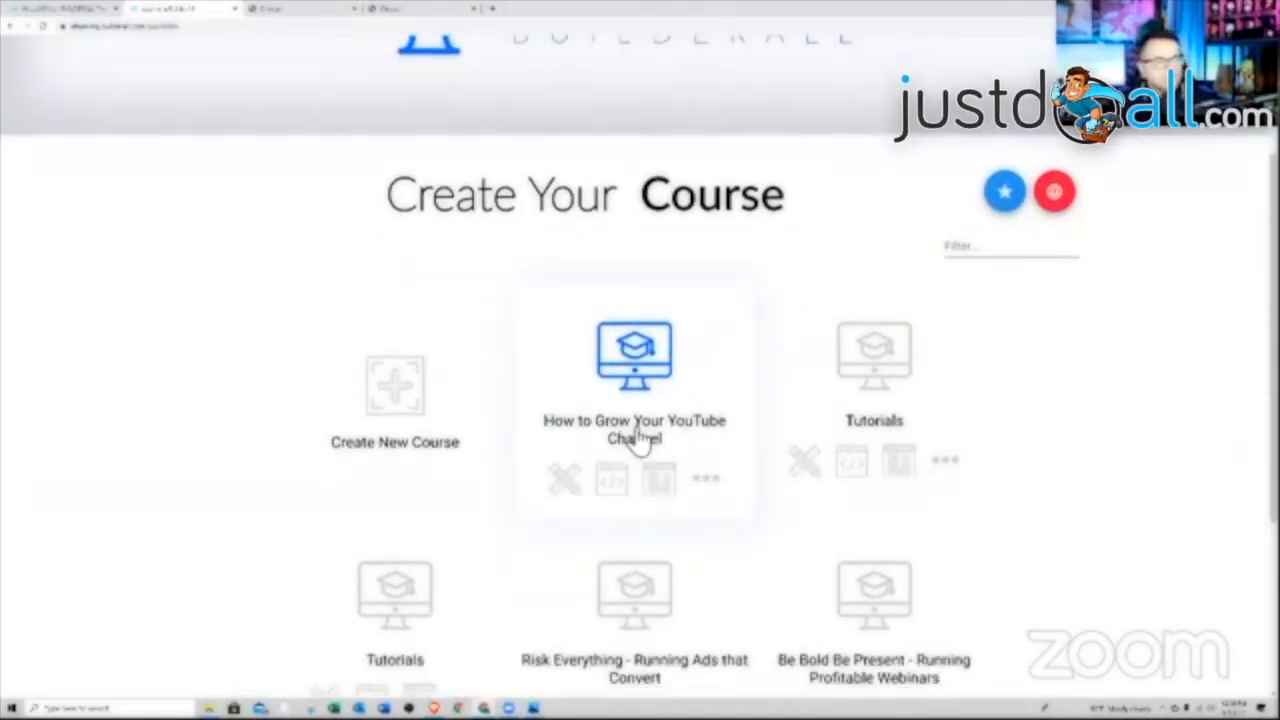
click(404, 410)
click(449, 330)
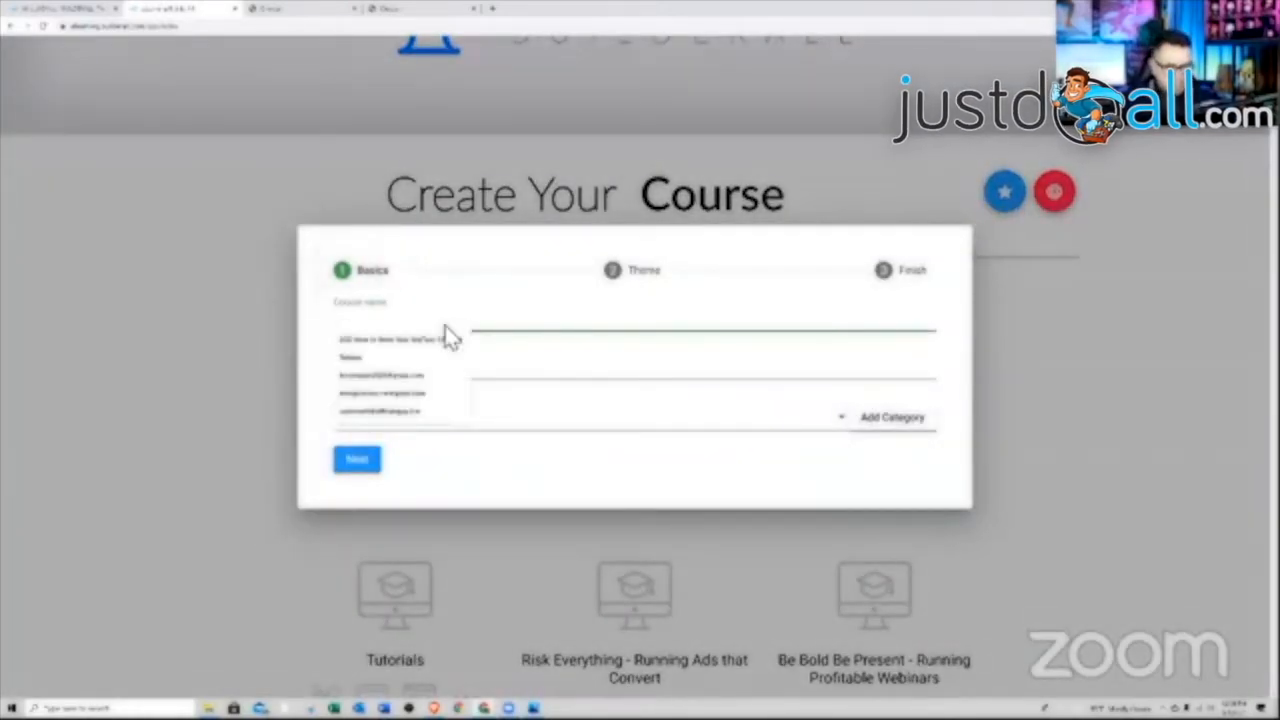
text(NEw Co)
key(BackSpace)
key(BackSpace)
key(BackSpace)
key(BackSpace)
key(BackSpace)
text(ew)
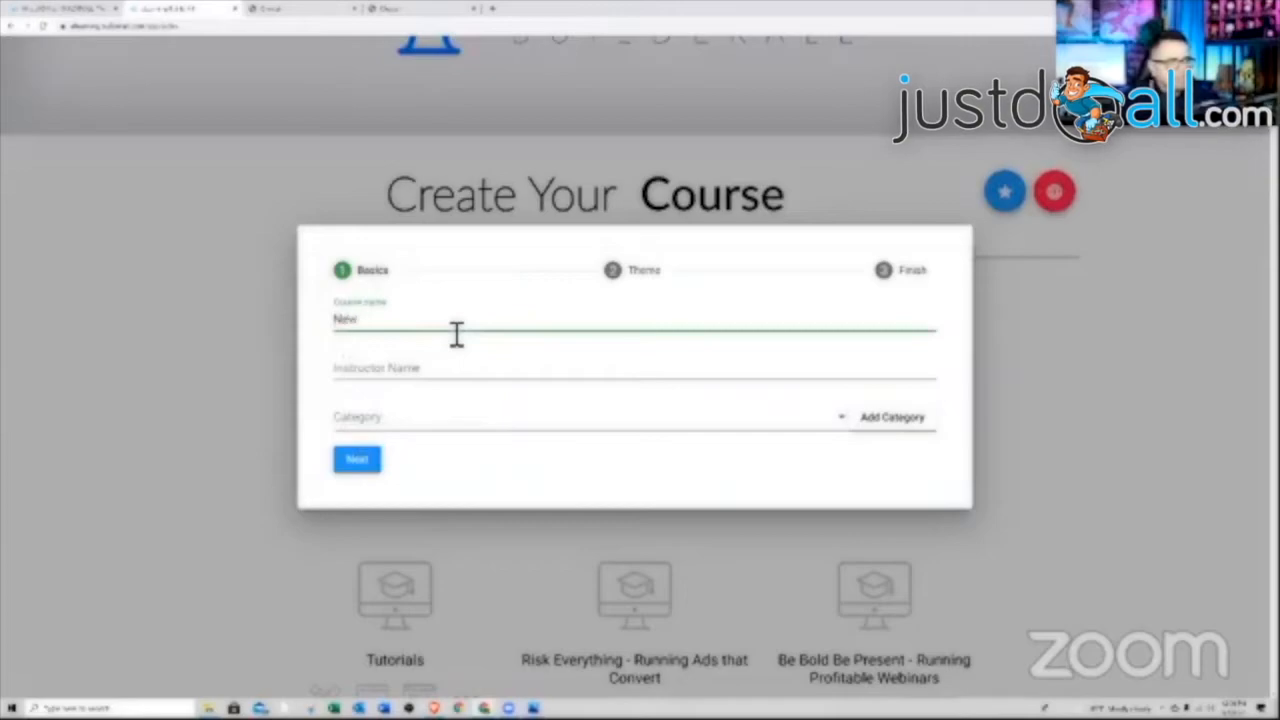
text( Cours)
key(BackSpace)
key(BackSpace)
key(BackSpace)
text(urse)
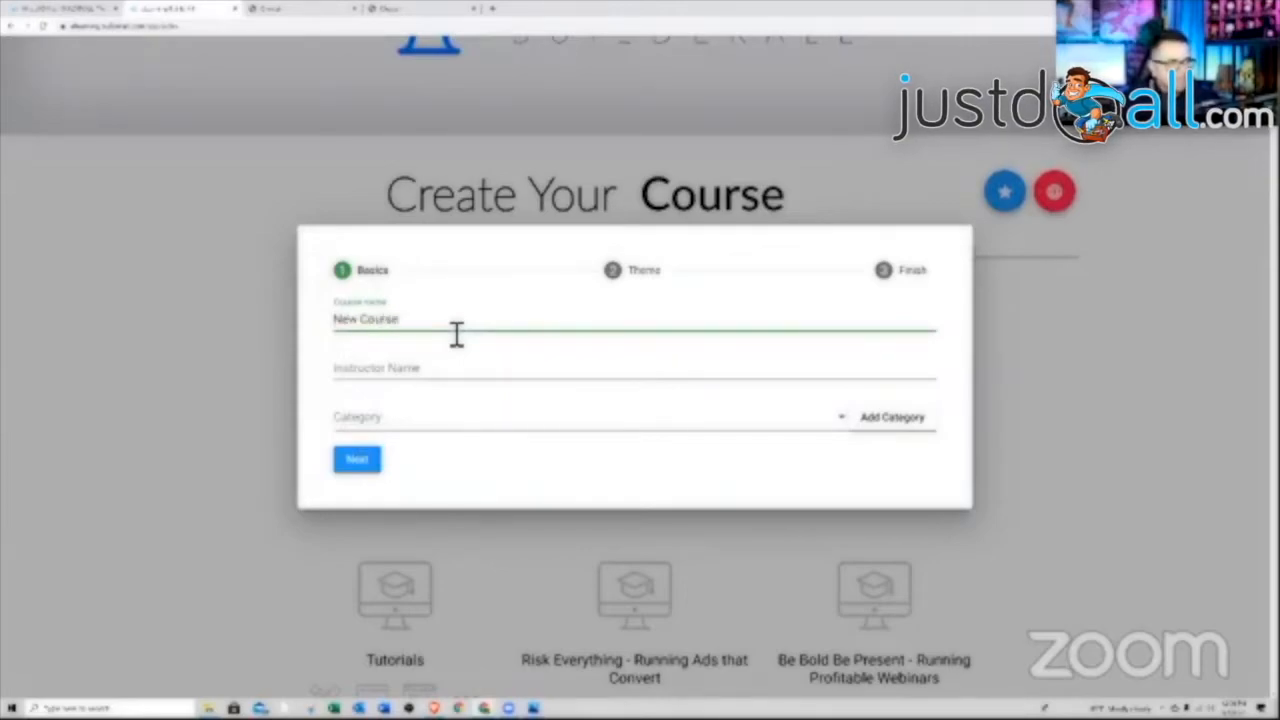
key(Tab)
text(Frank)
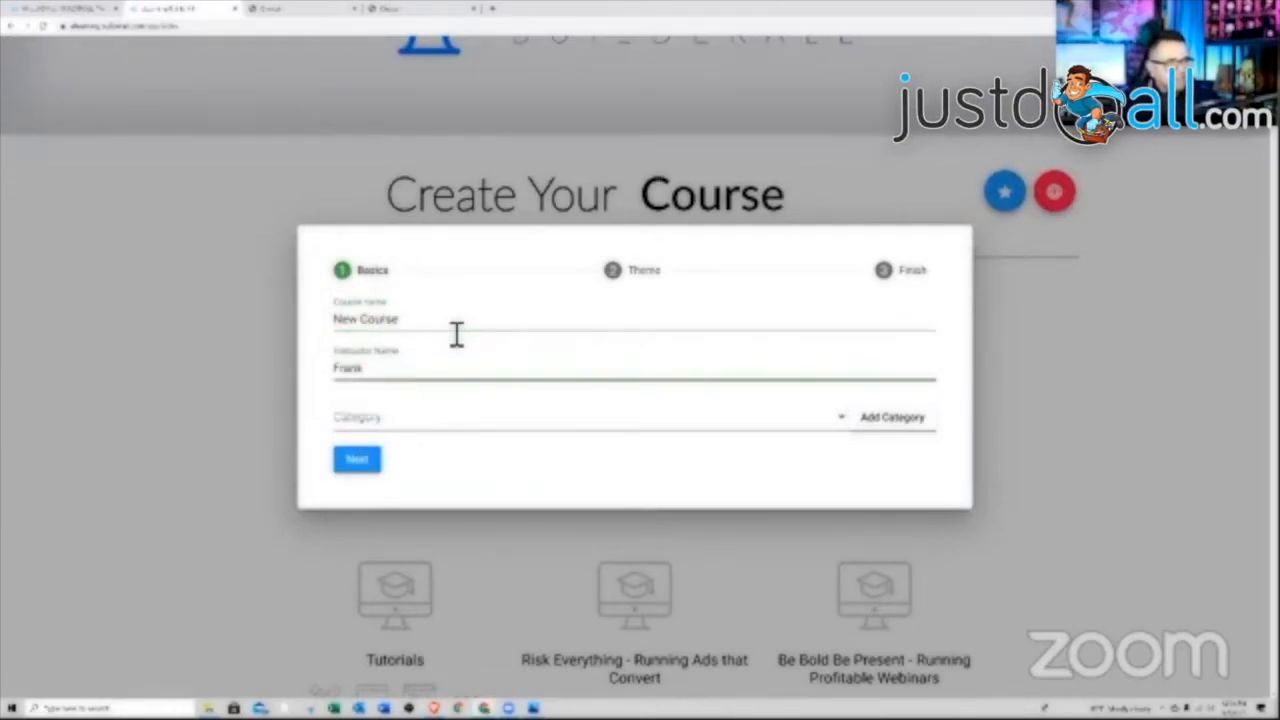
Delete the Advertising category and add a new 'Tutorials' category
click(440, 417)
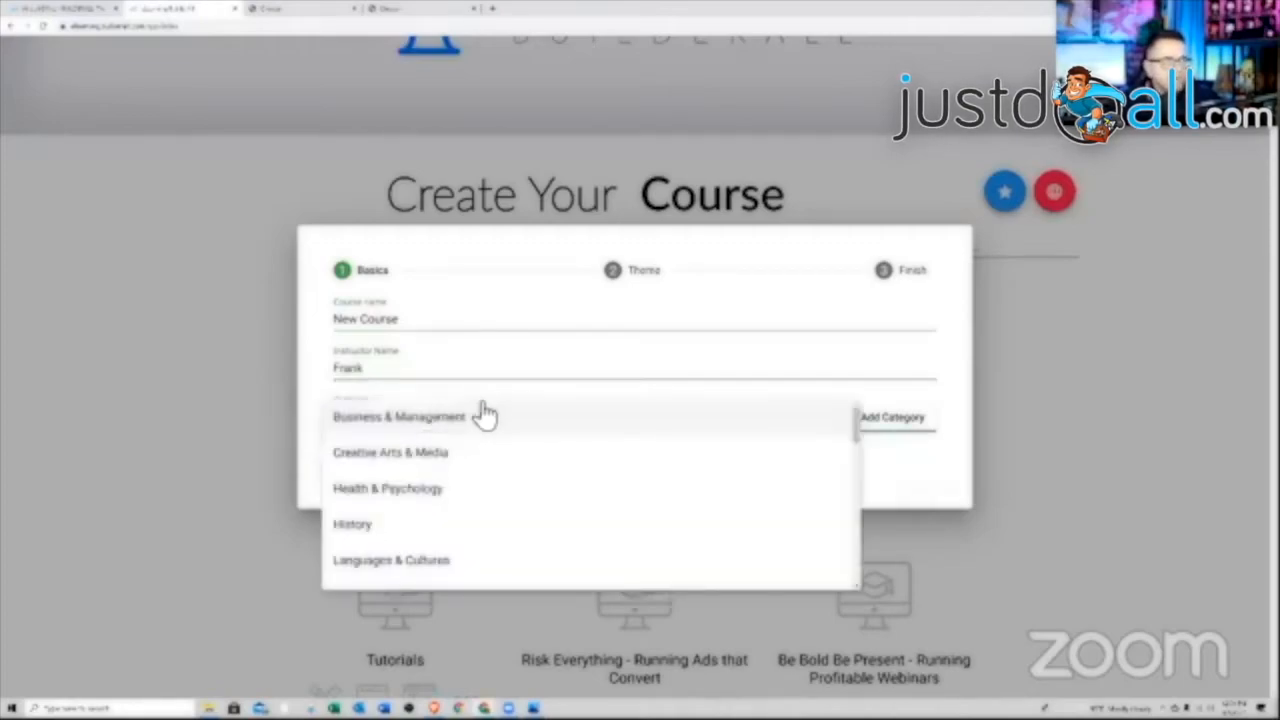
scroll(490, 445, down, 3)
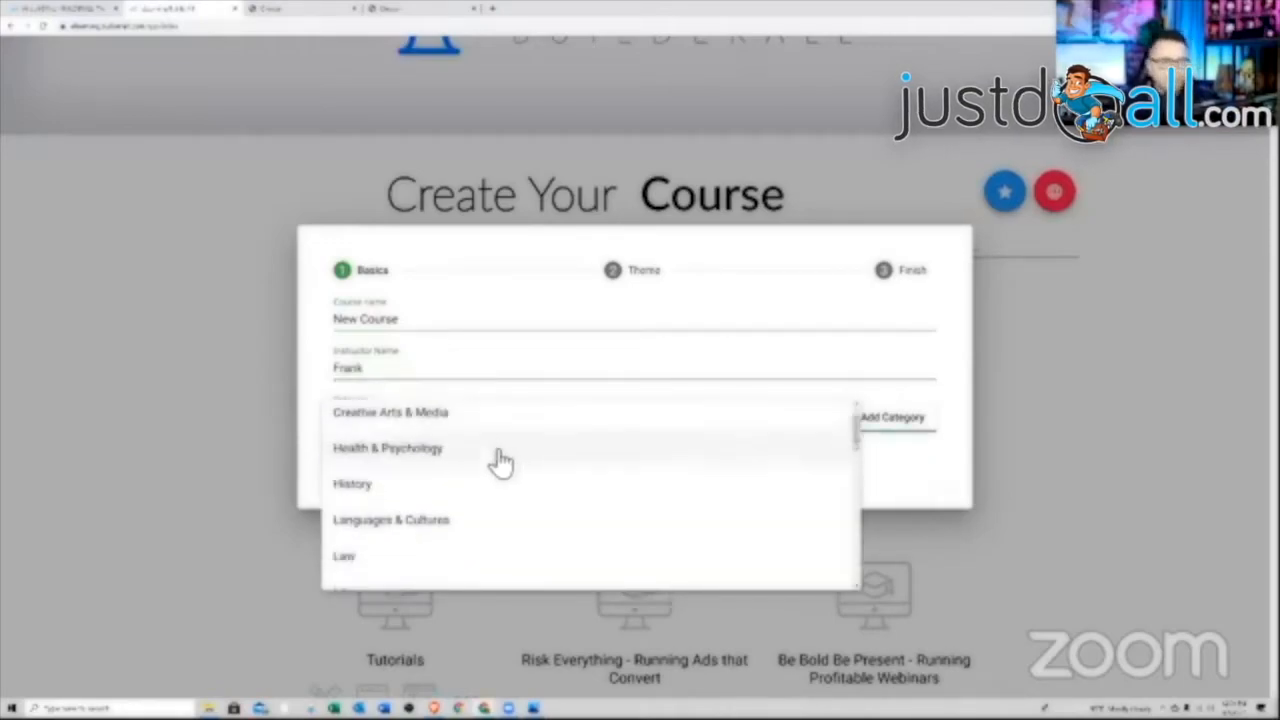
scroll(500, 462, down, 5)
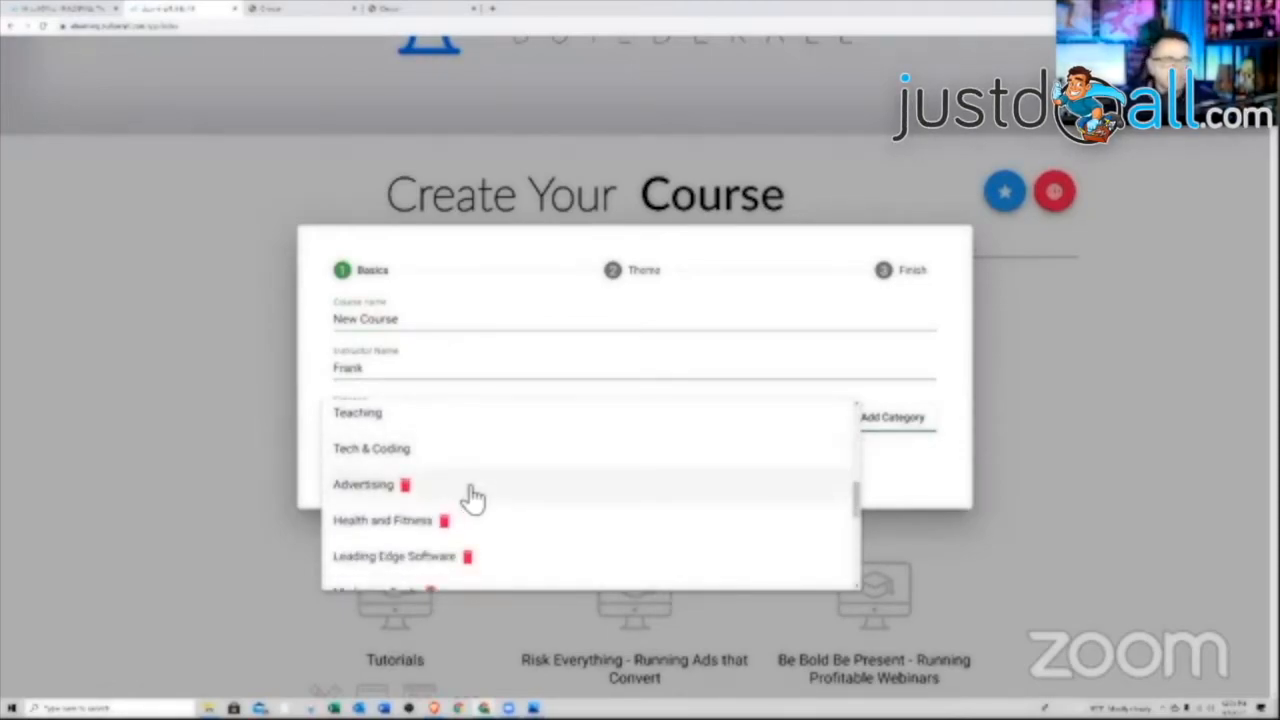
click(406, 486)
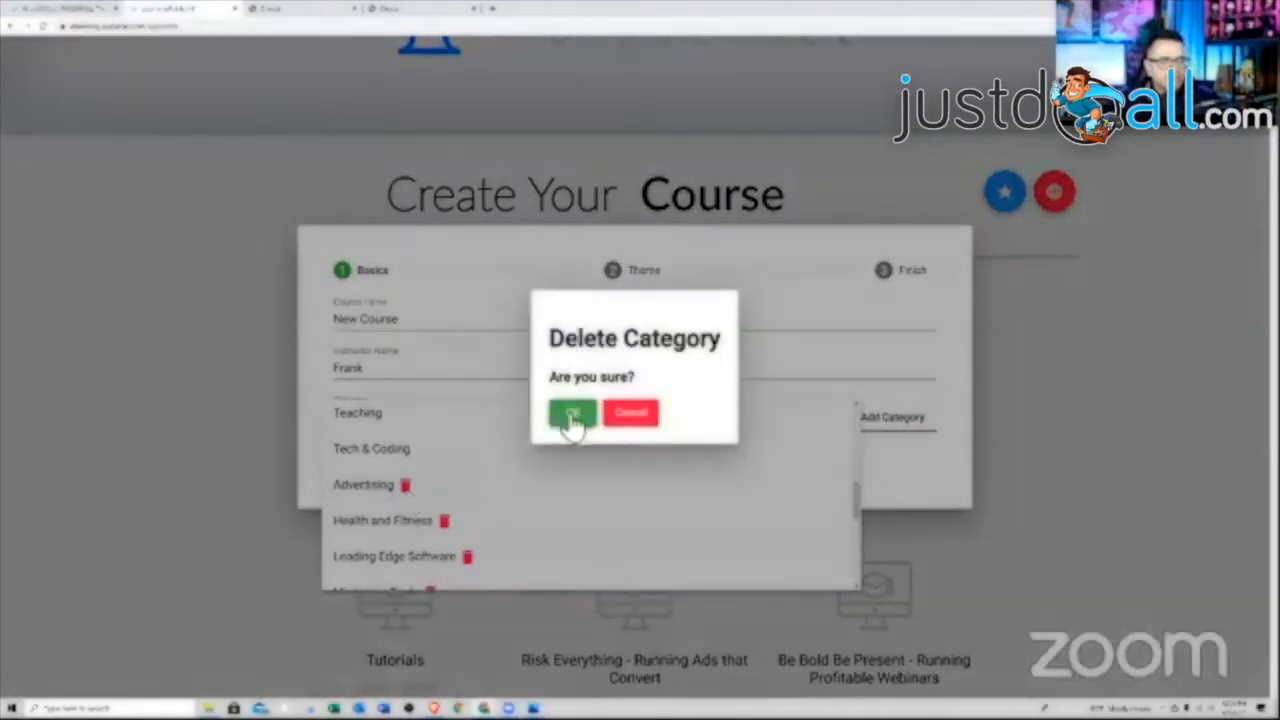
click(572, 414)
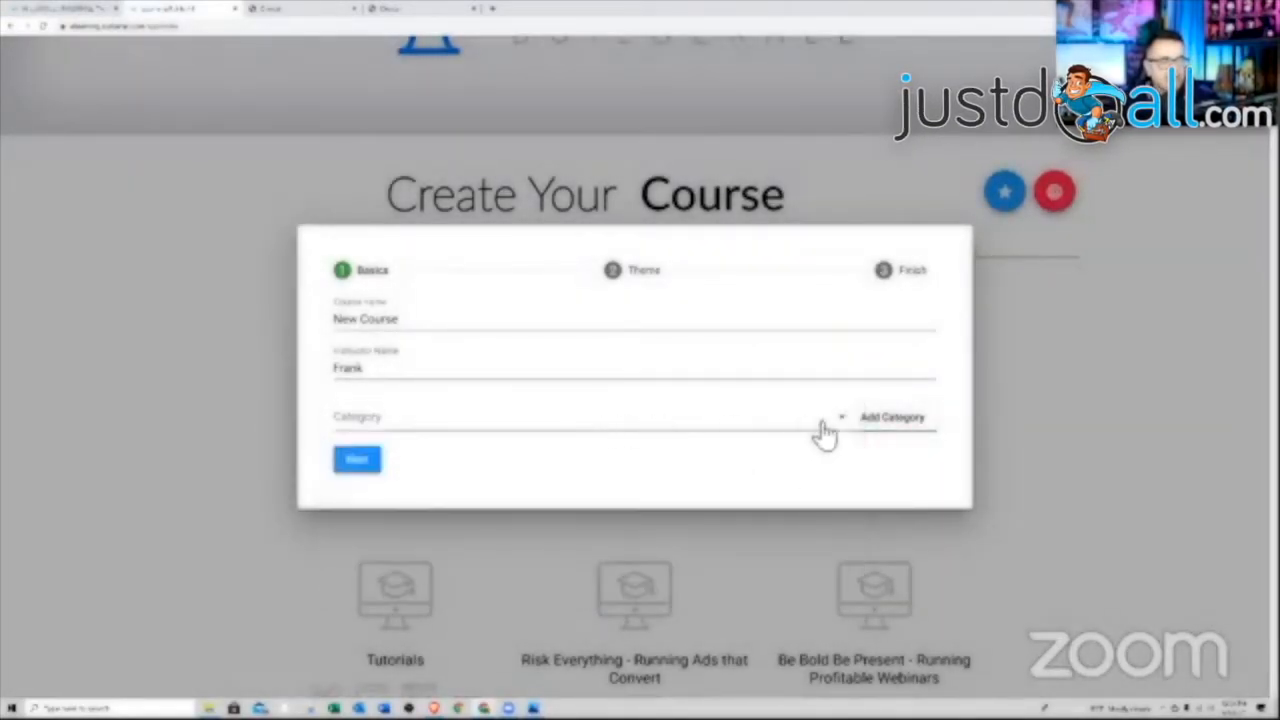
click(893, 418)
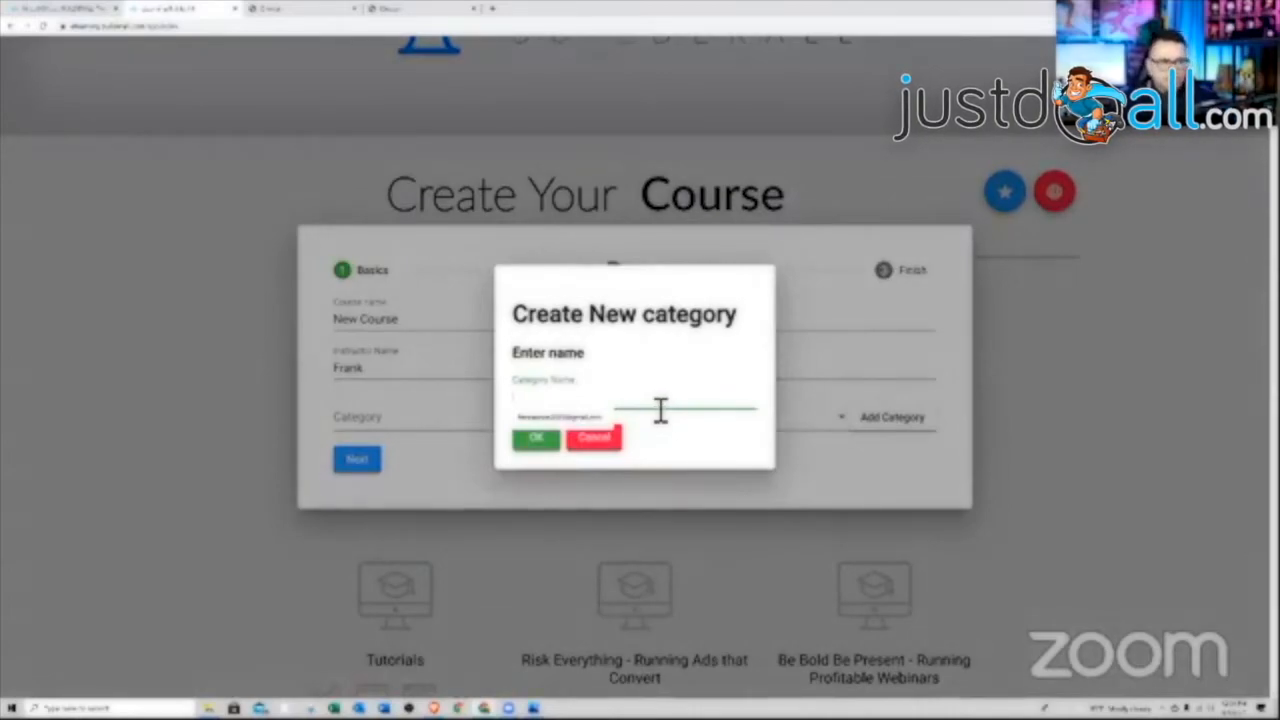
text(Tutorials)
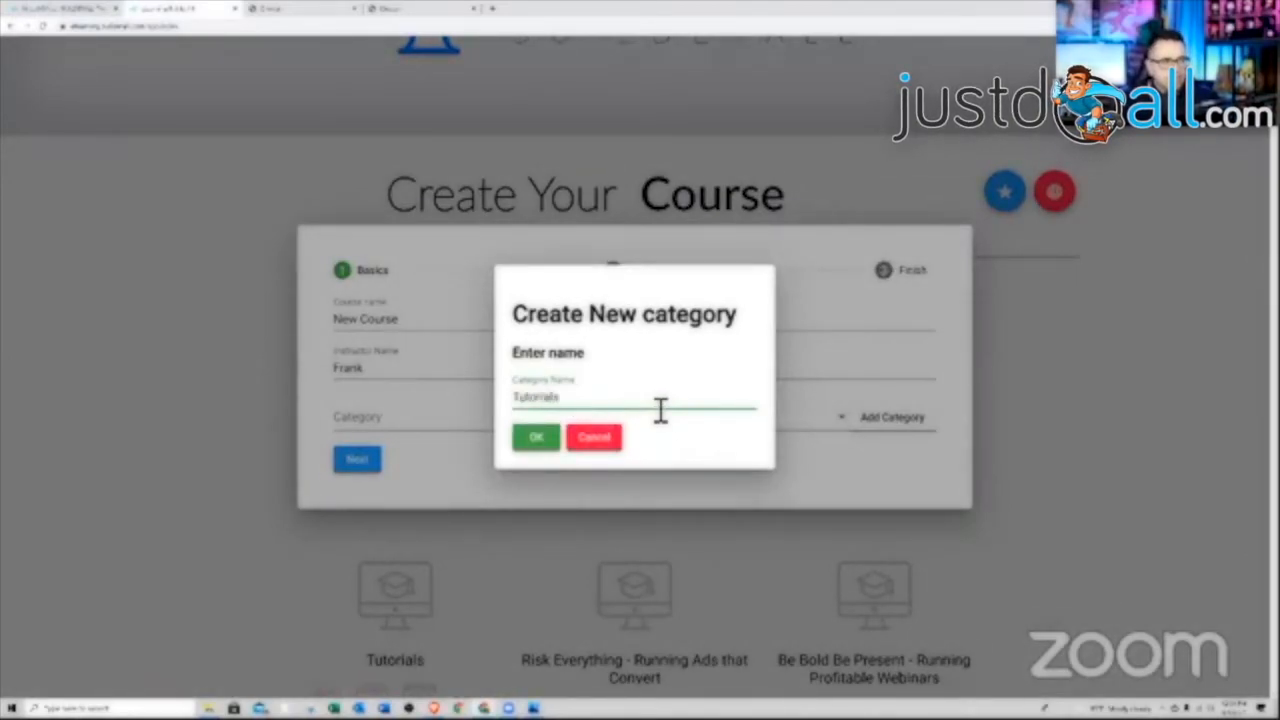
click(541, 446)
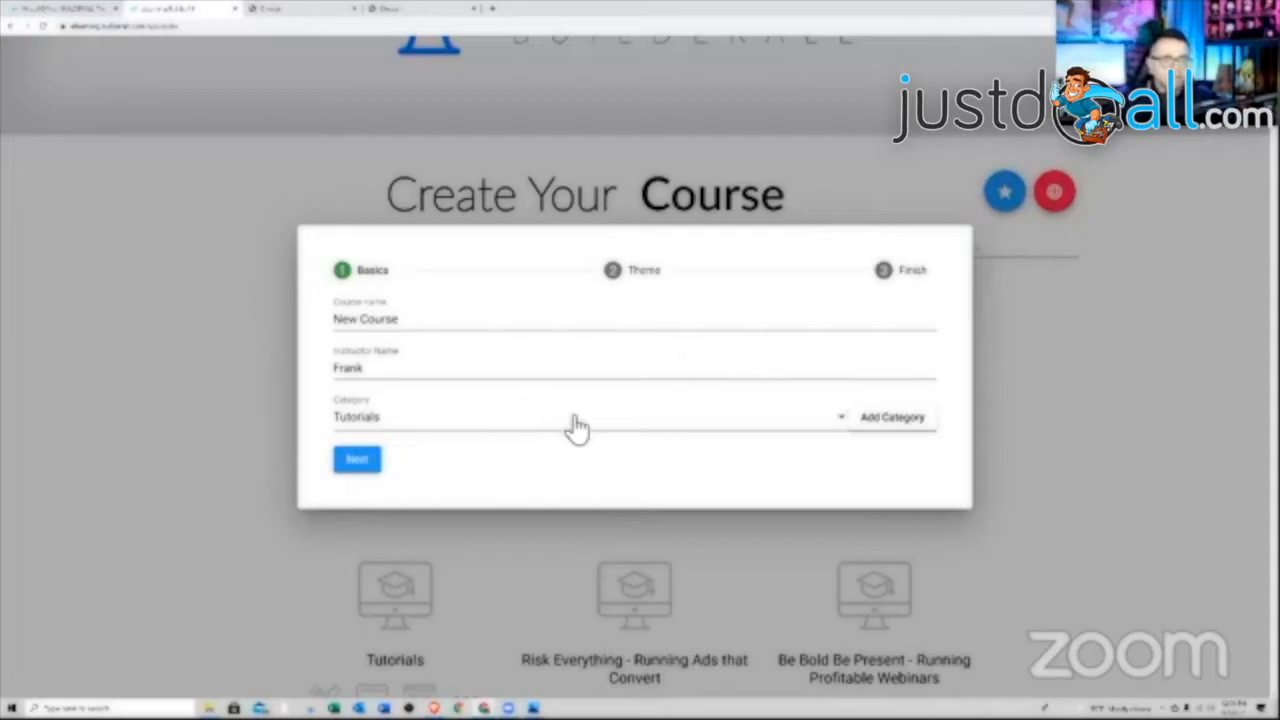
Upload the badge image as the course icon and create the course
click(362, 462)
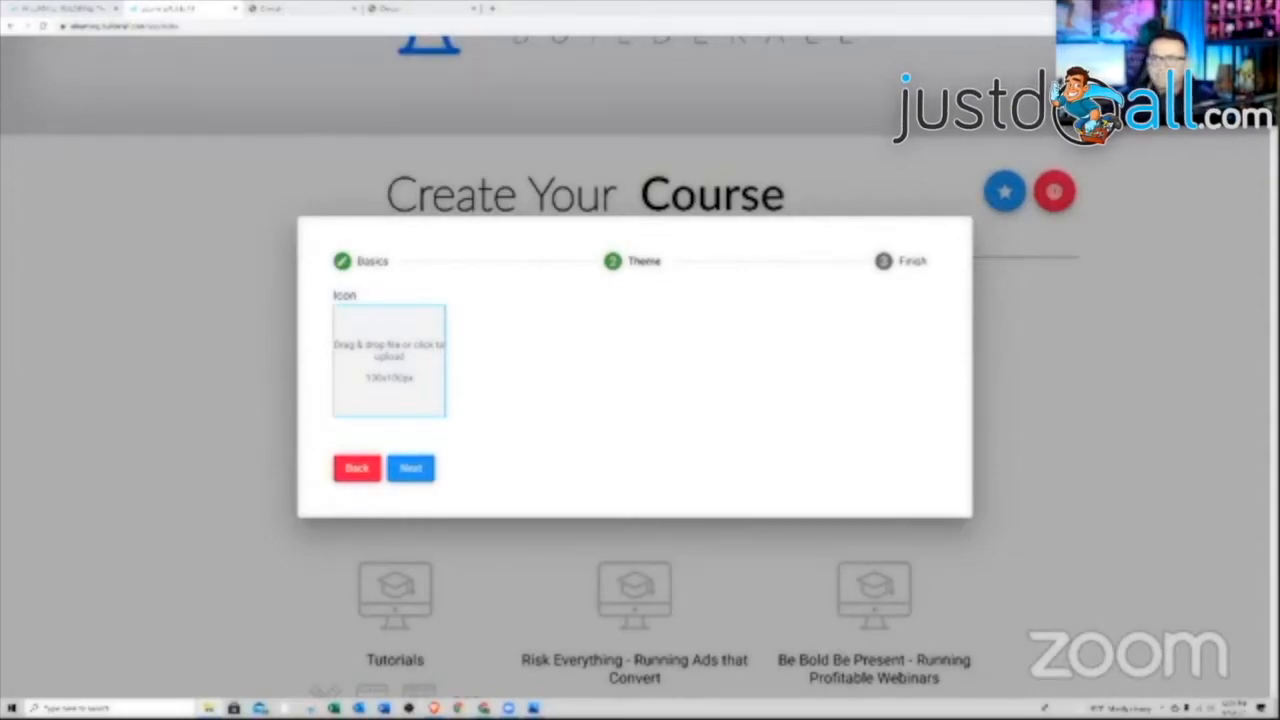
drag(1006, 440, 380, 383)
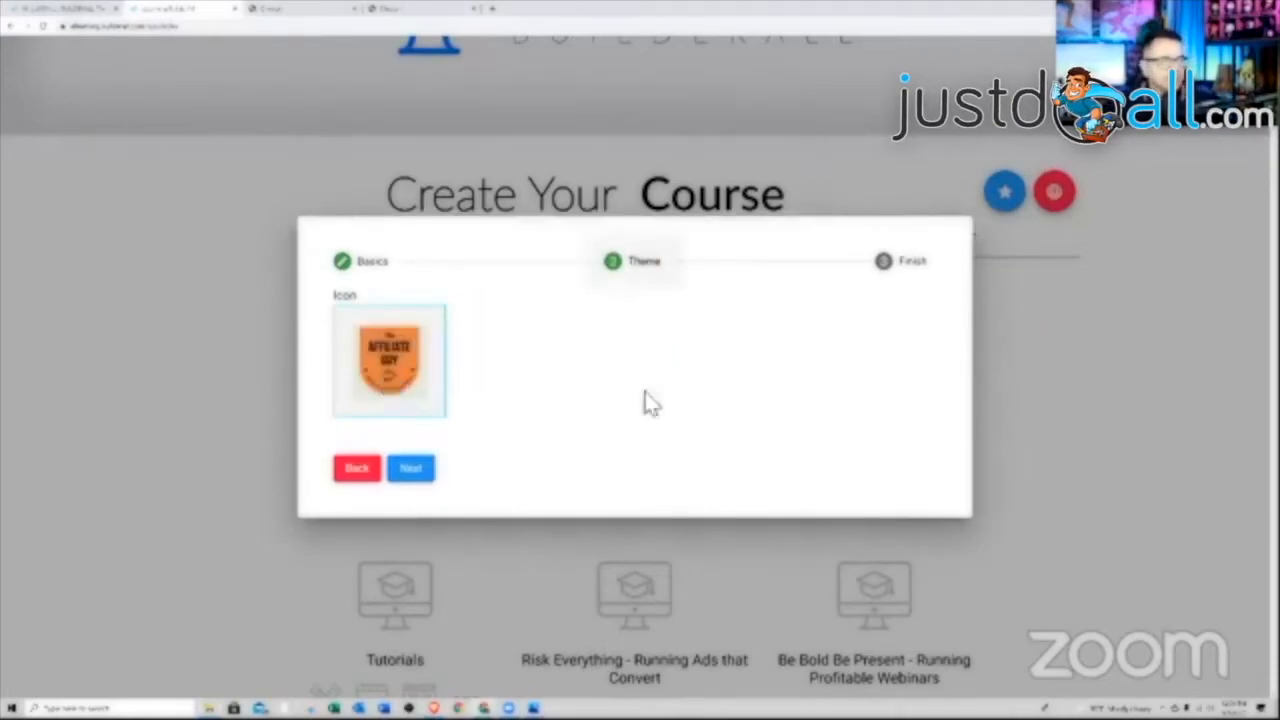
click(412, 470)
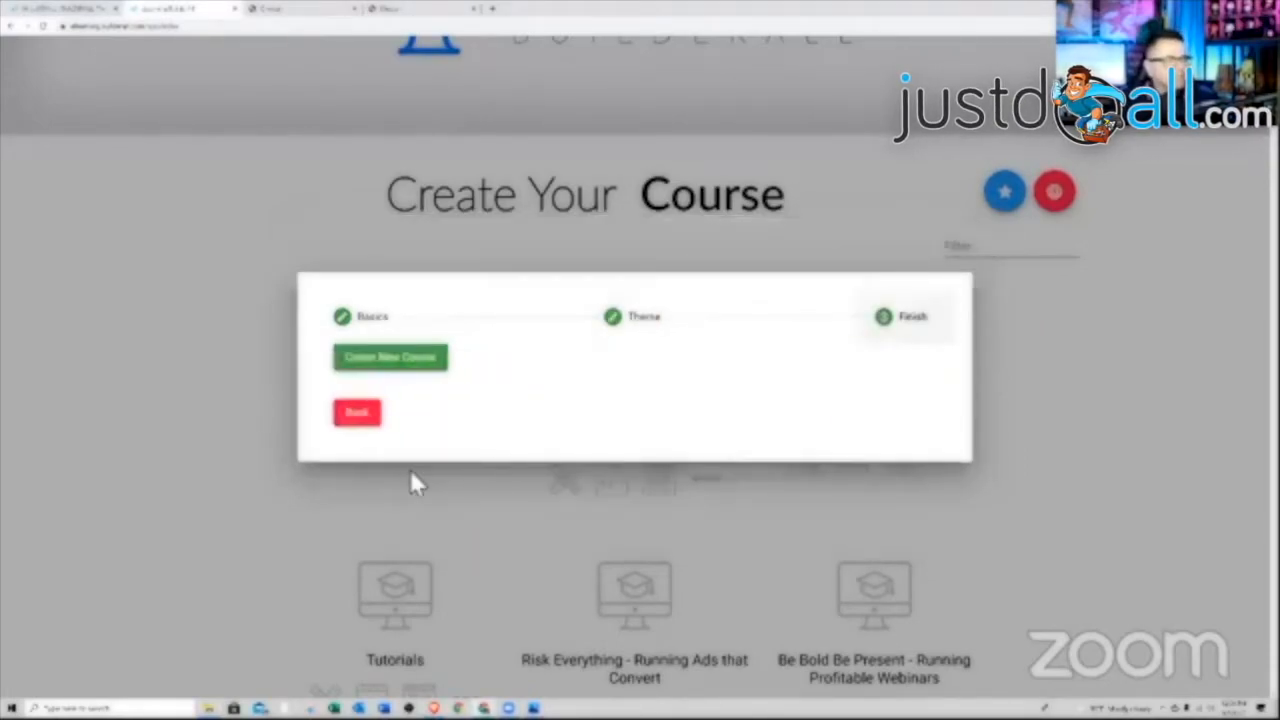
click(400, 360)
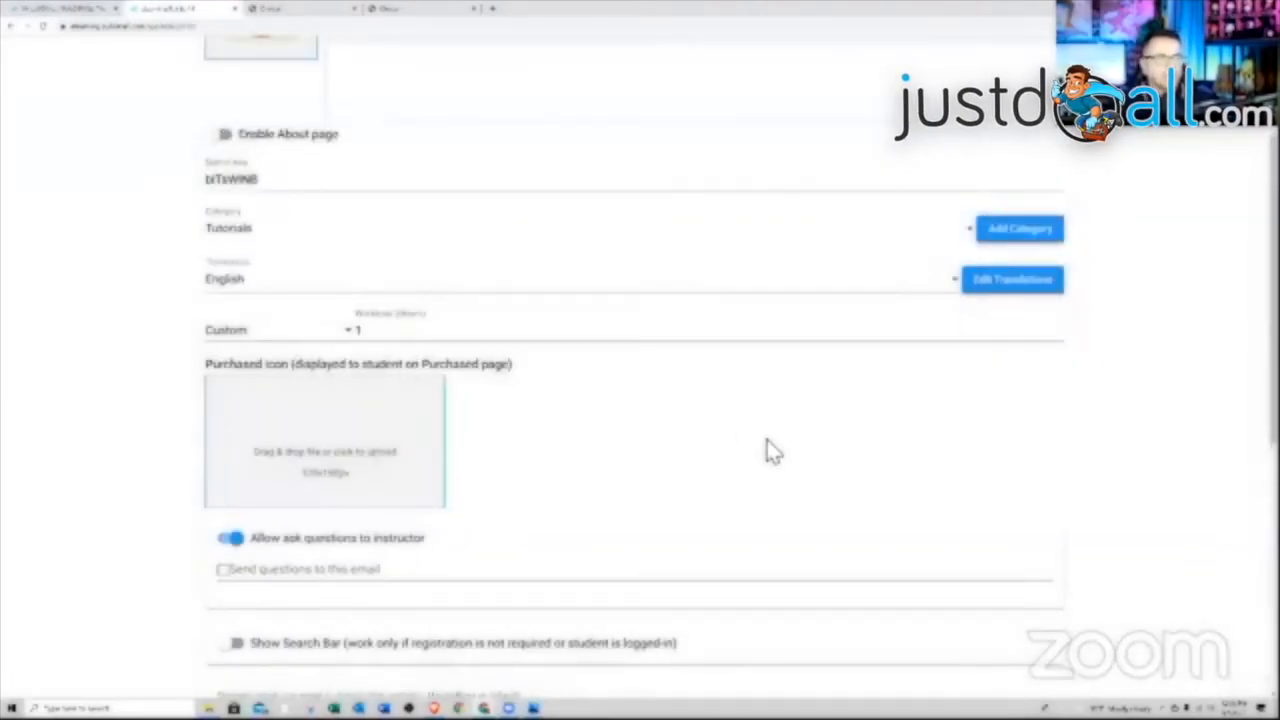
scroll(768, 450, up, 3)
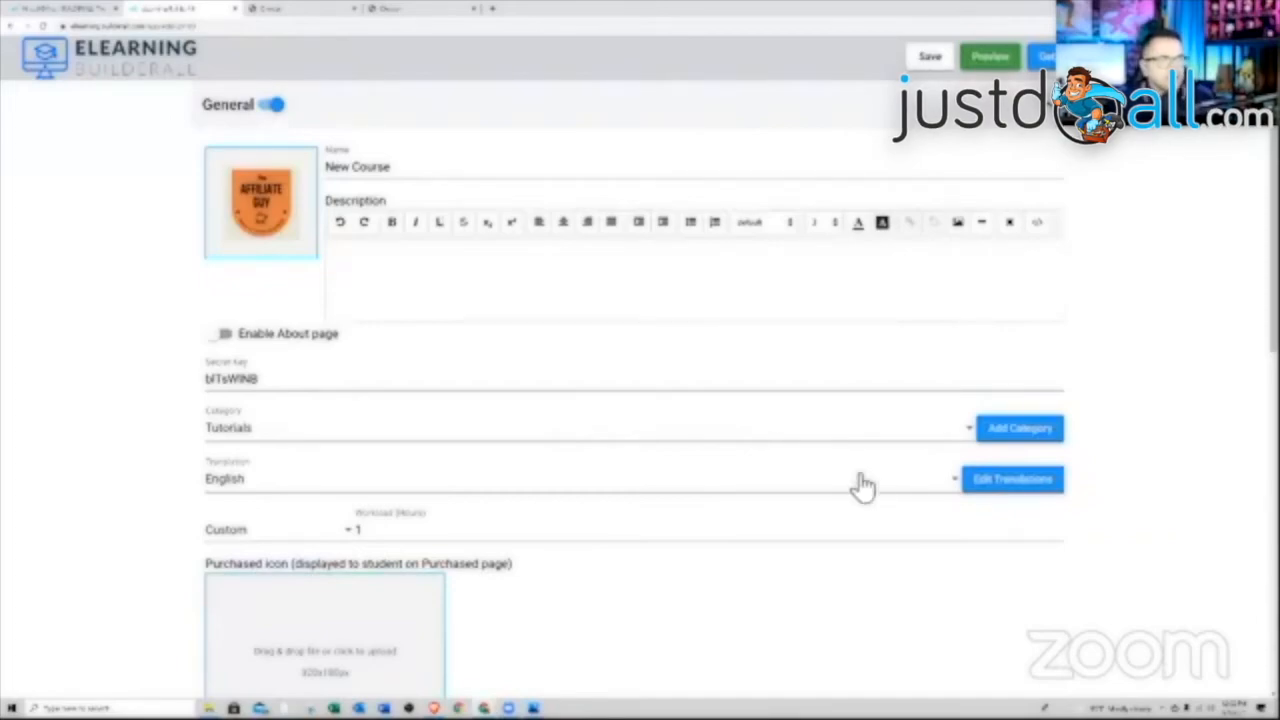
scroll(943, 514, down, 5)
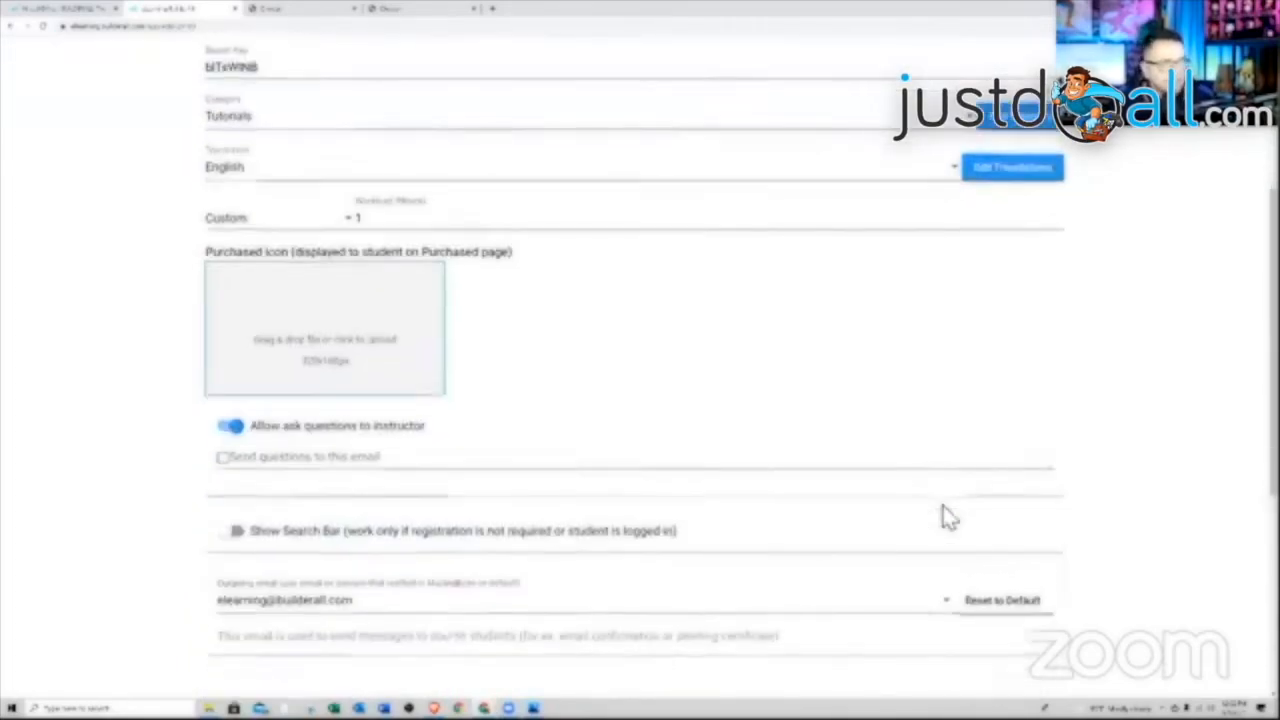
scroll(943, 506, down, 2)
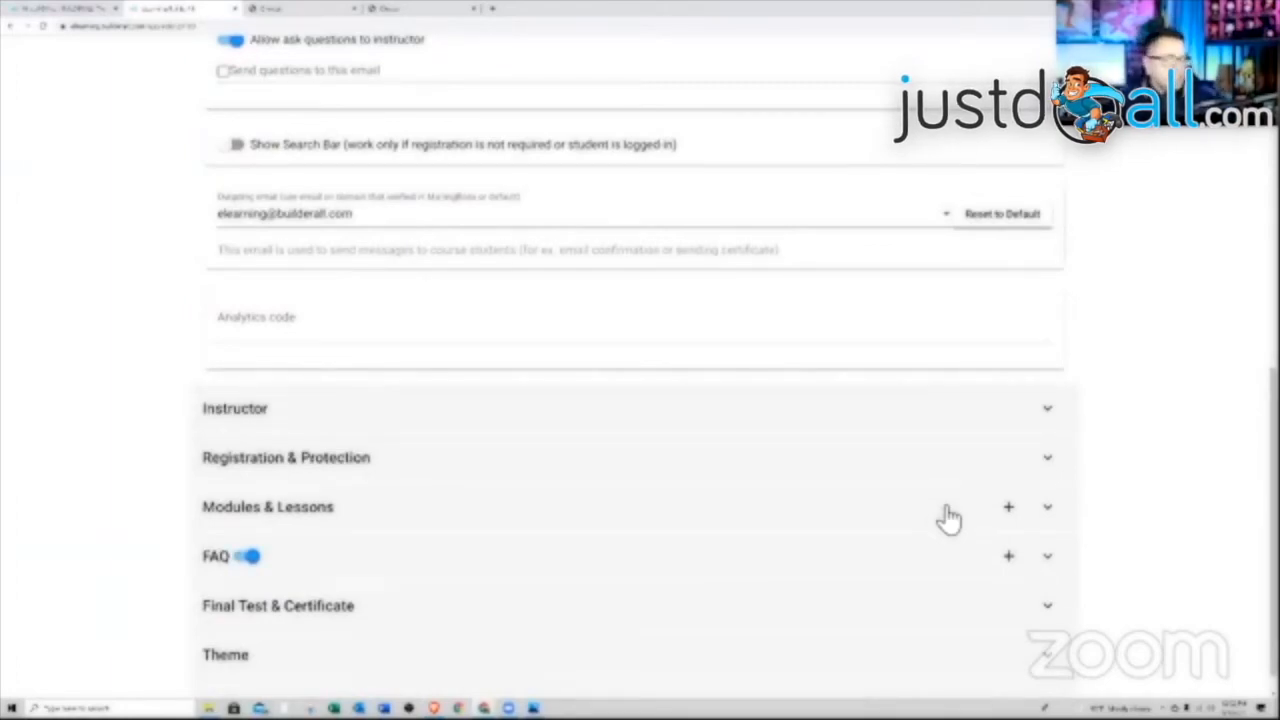
scroll(957, 517, up, 4)
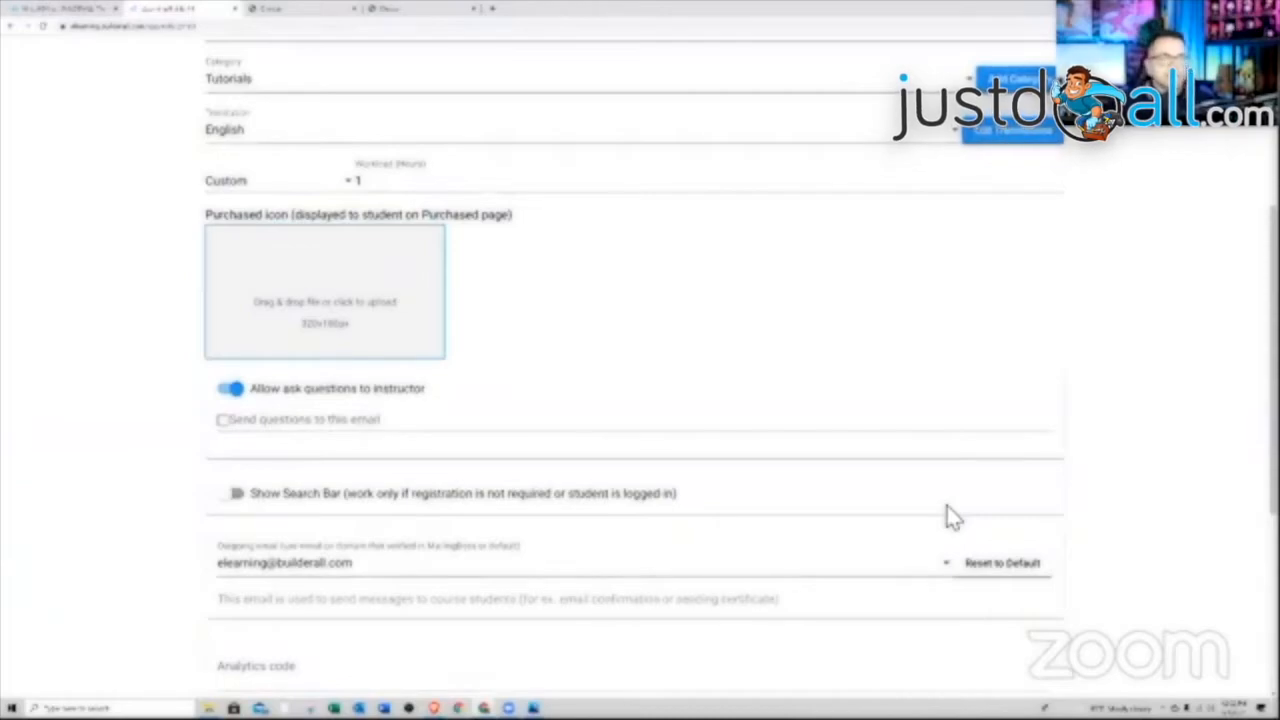
scroll(948, 515, up, 4)
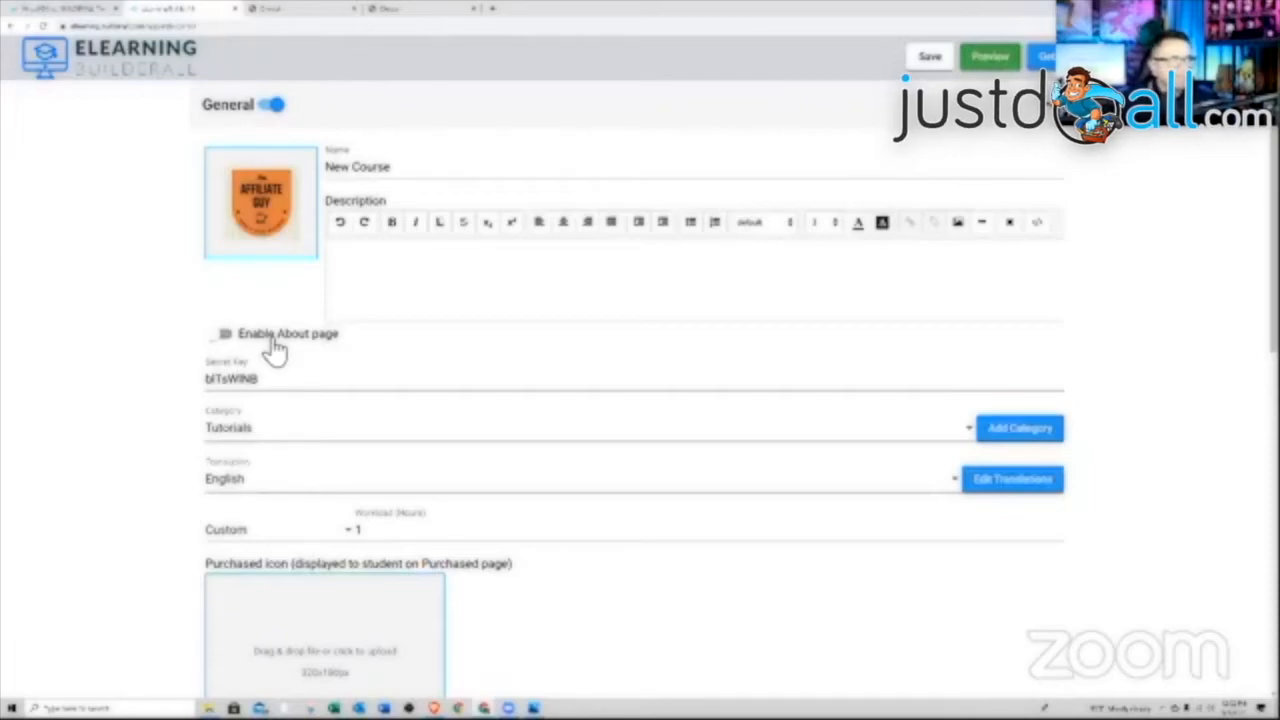
click(277, 112)
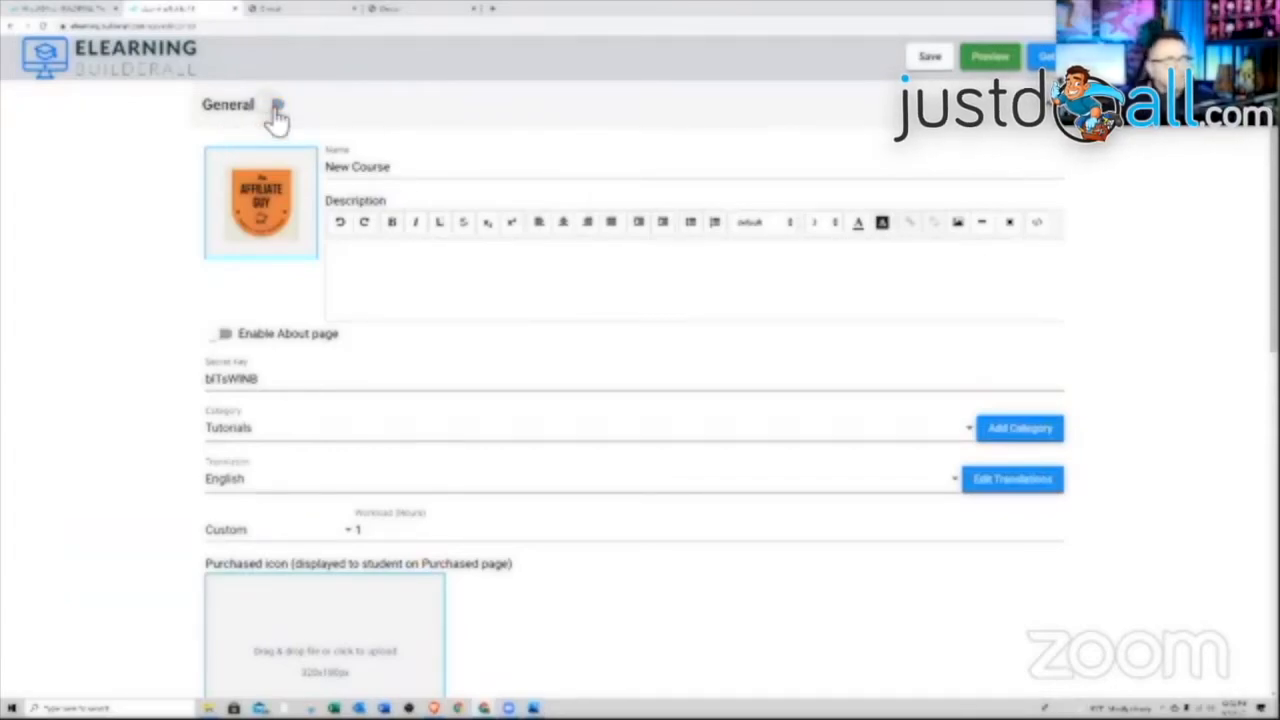
click(277, 112)
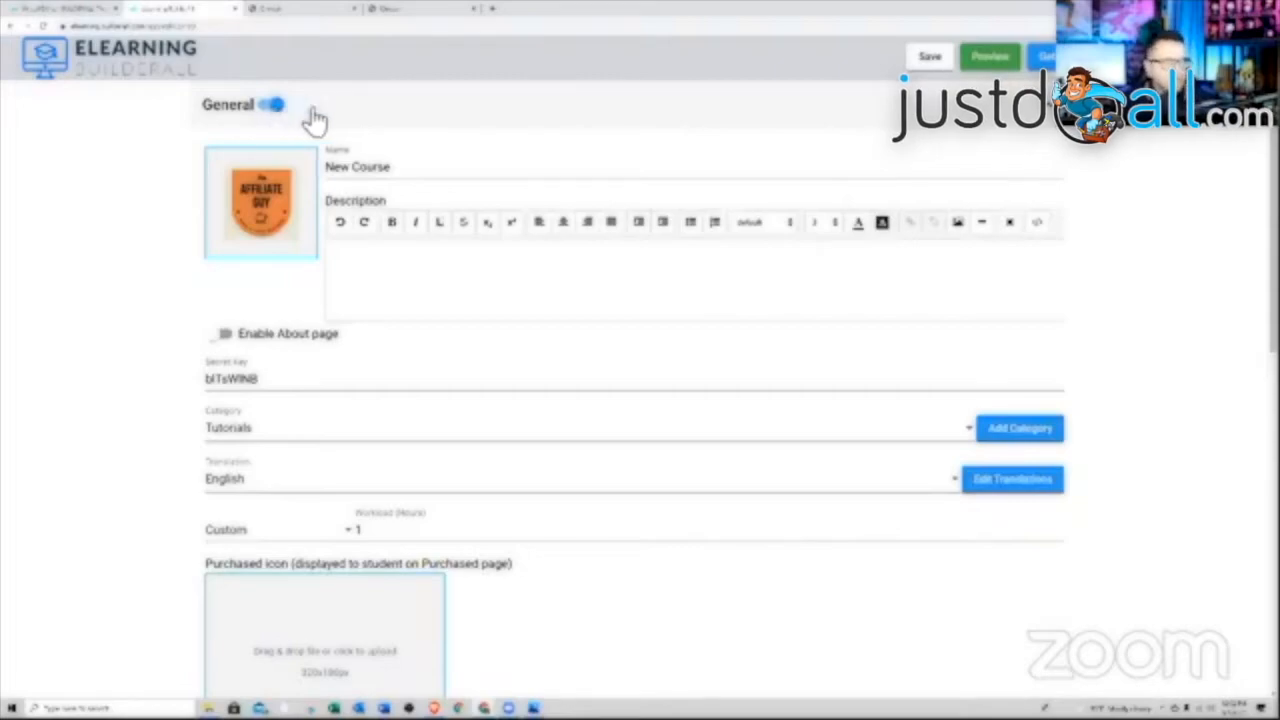
scroll(560, 280, down, 1)
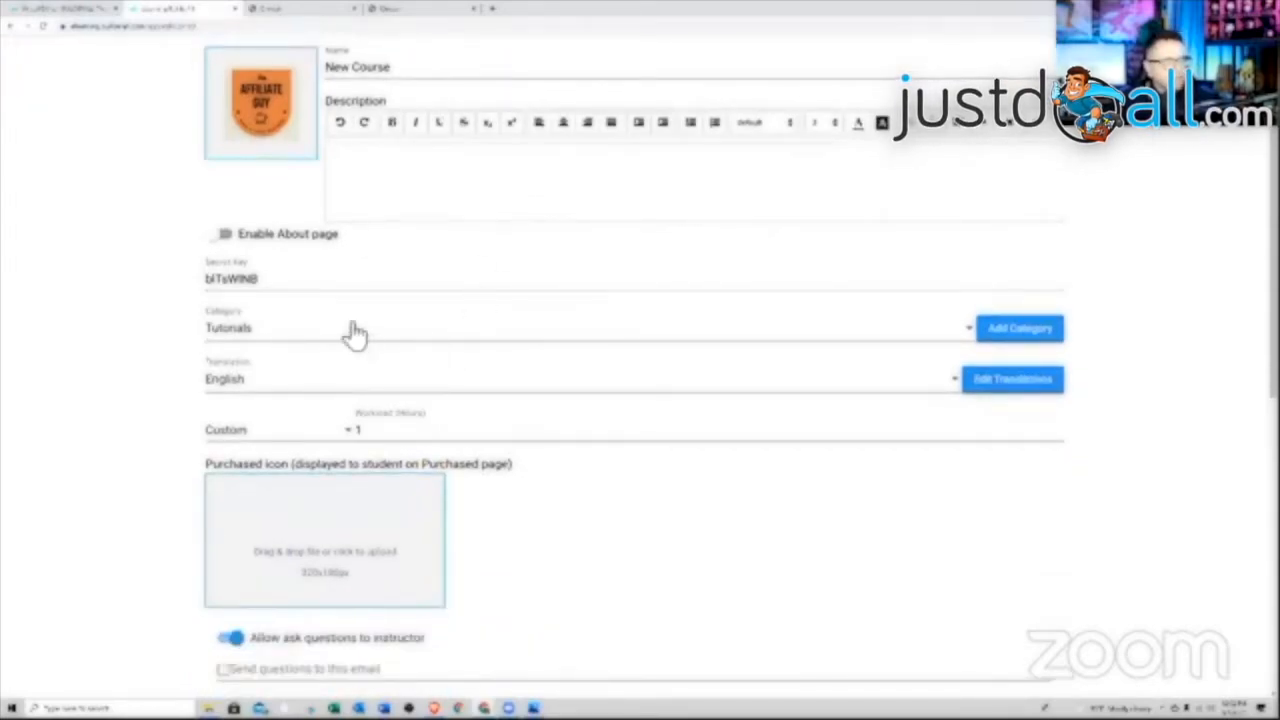
scroll(385, 335, down, 1)
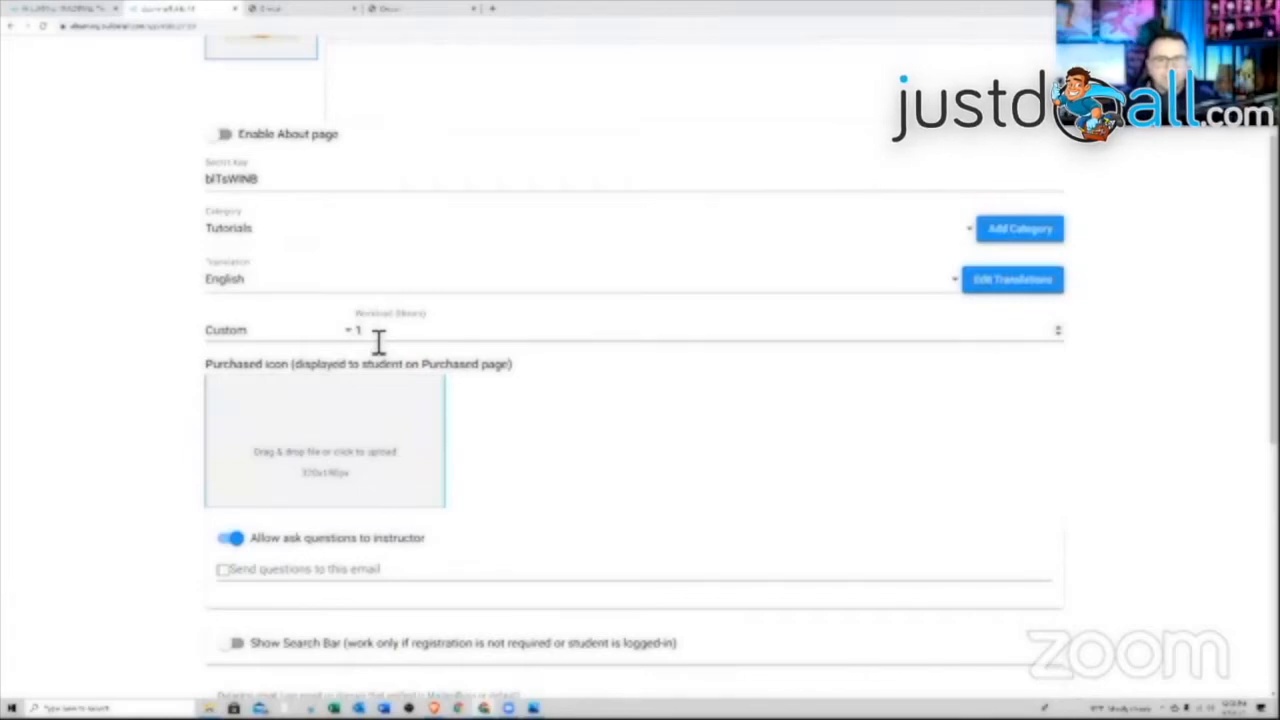
Switch Workload (Hours) from Custom to Calculate by lessons
click(320, 343)
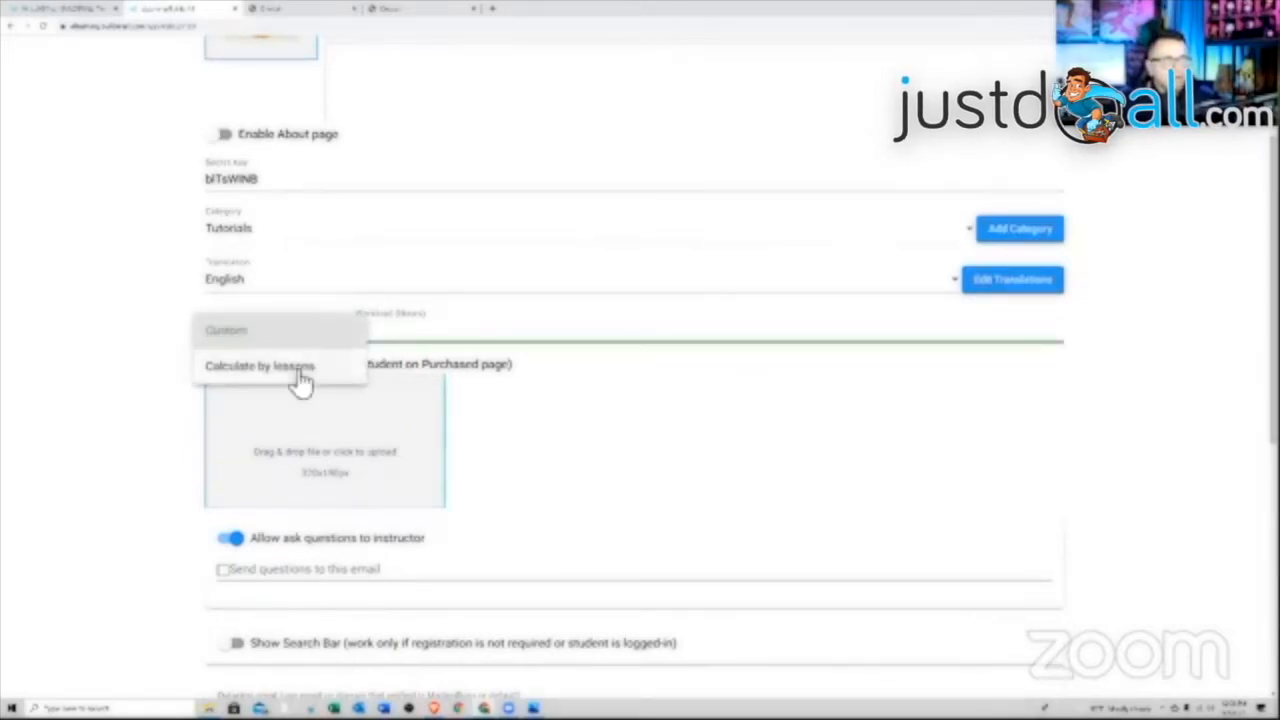
click(300, 378)
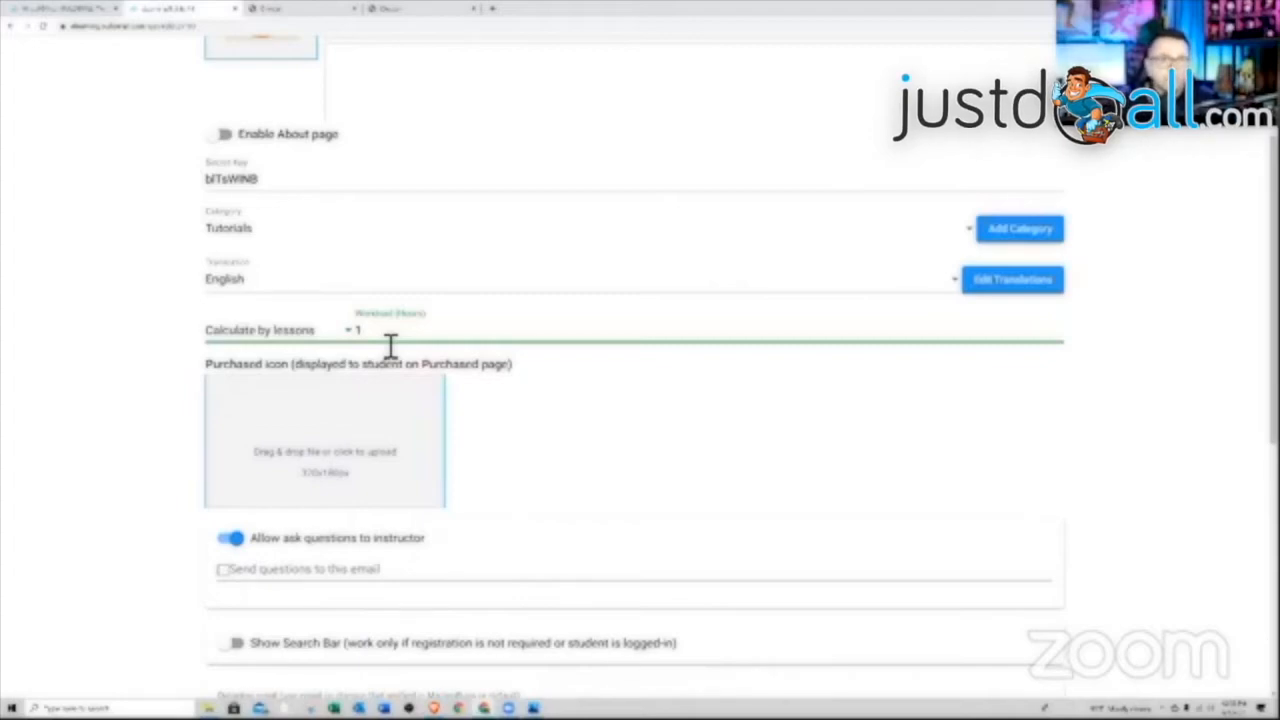
click(645, 422)
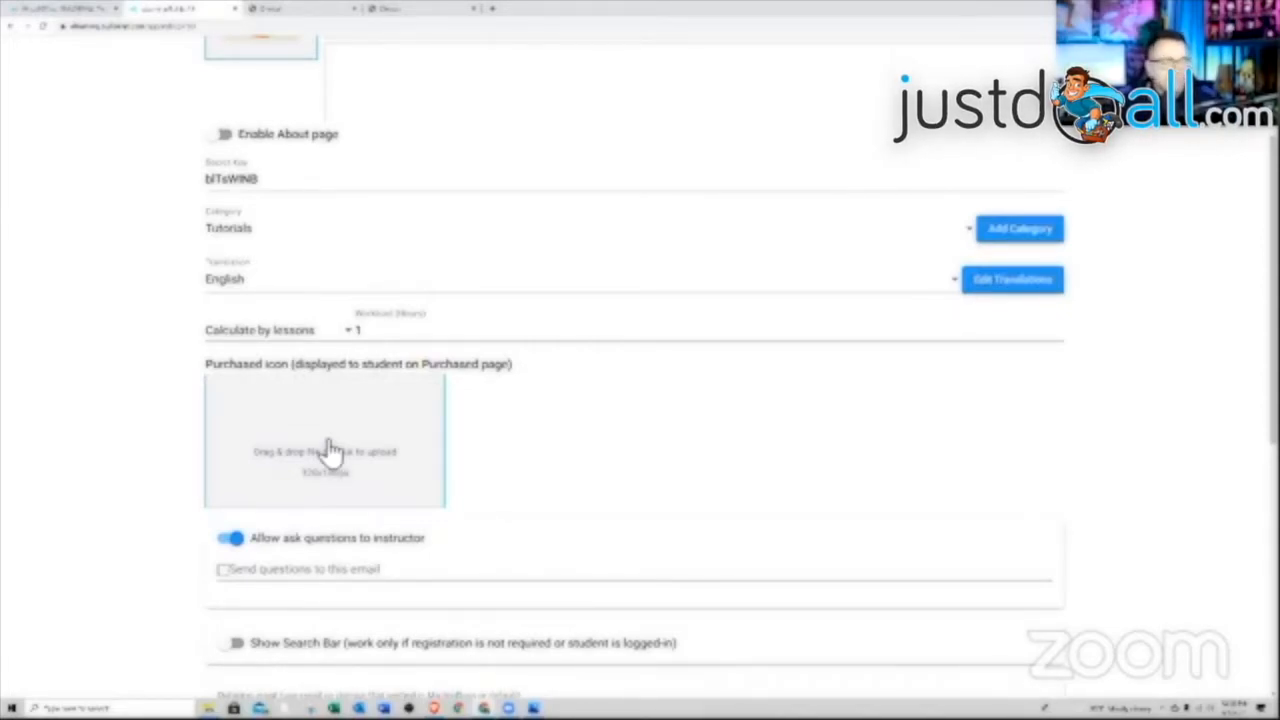
scroll(400, 463, down, 2)
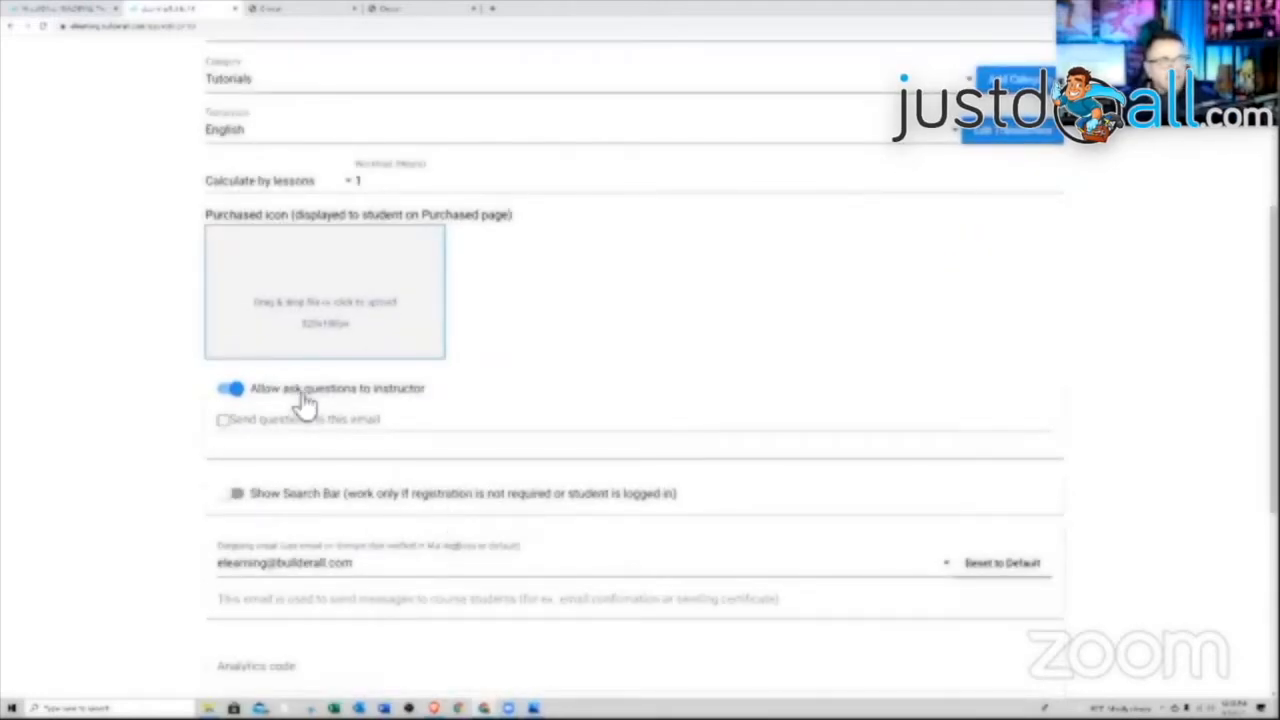
scroll(560, 386, up, 3)
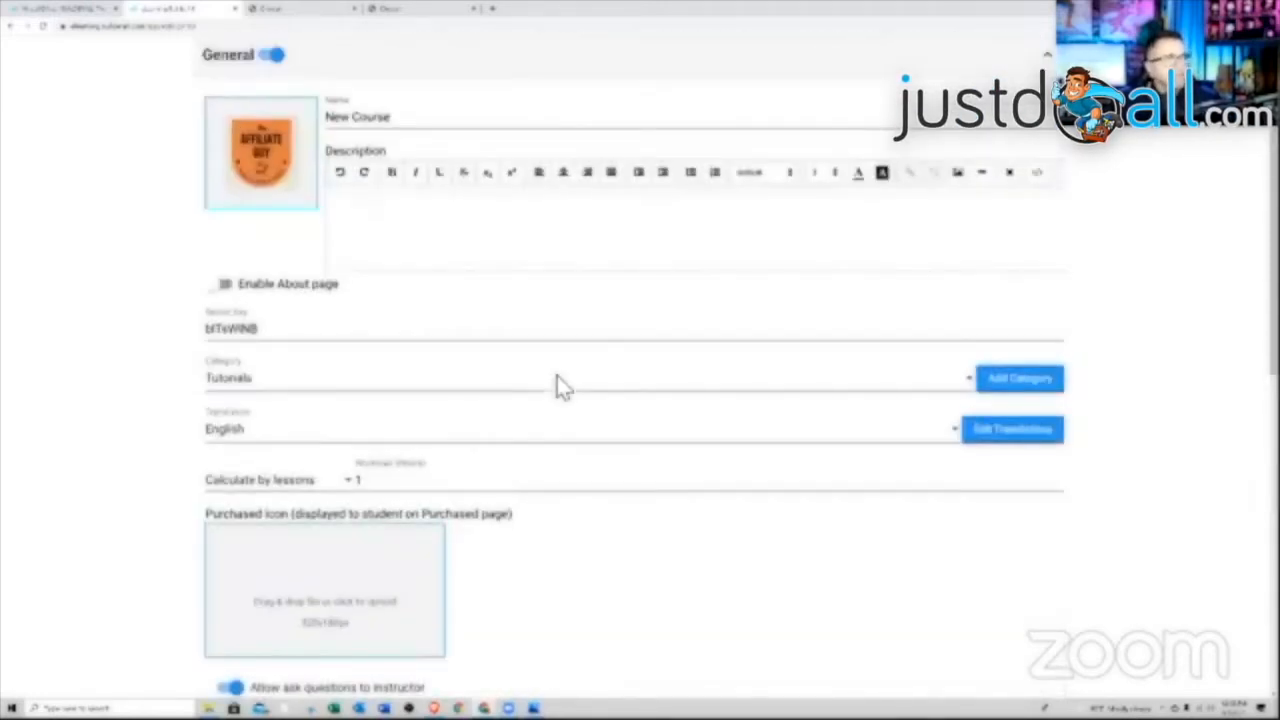
scroll(560, 386, down, 4)
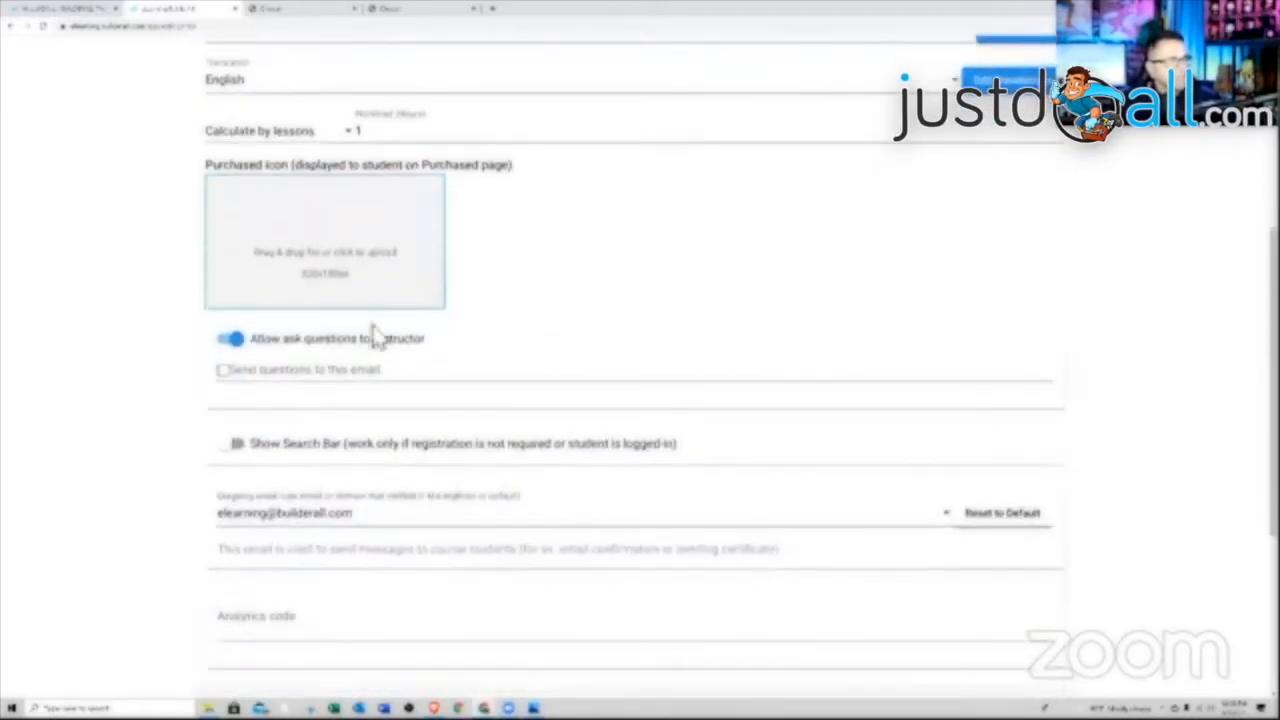
Enter the instructor's email address in 'Send questions to this email'
click(260, 378)
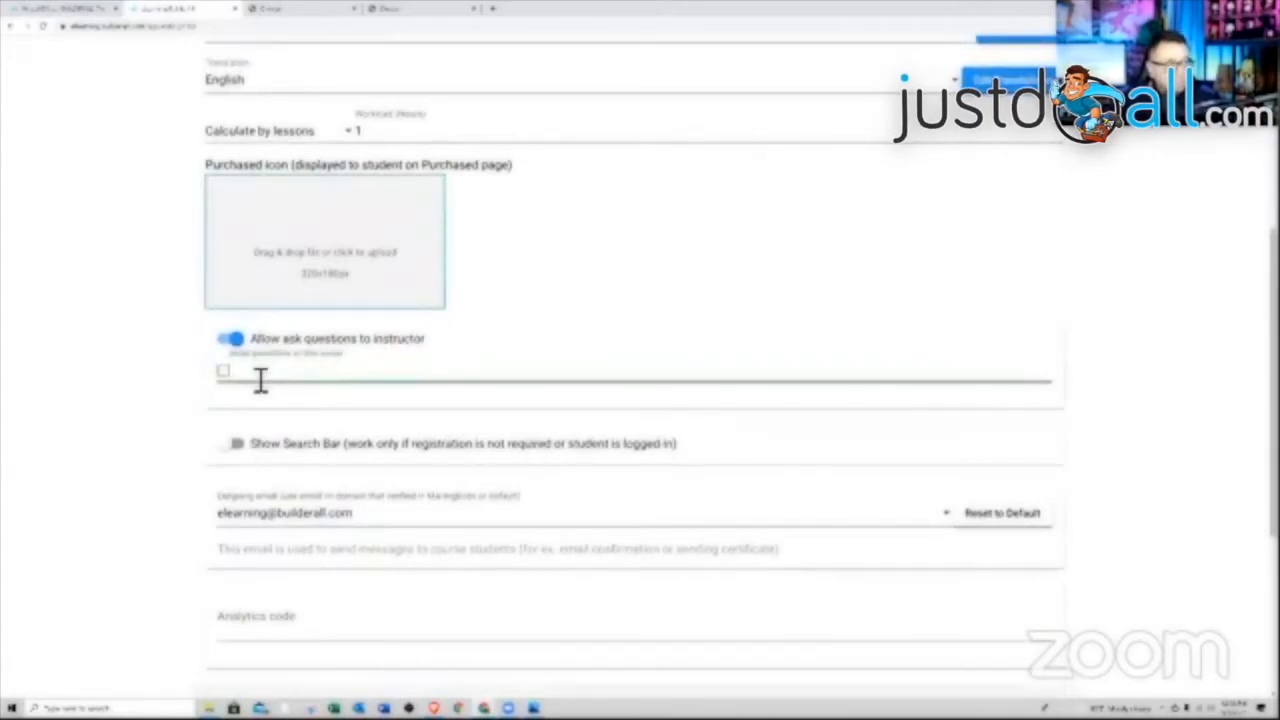
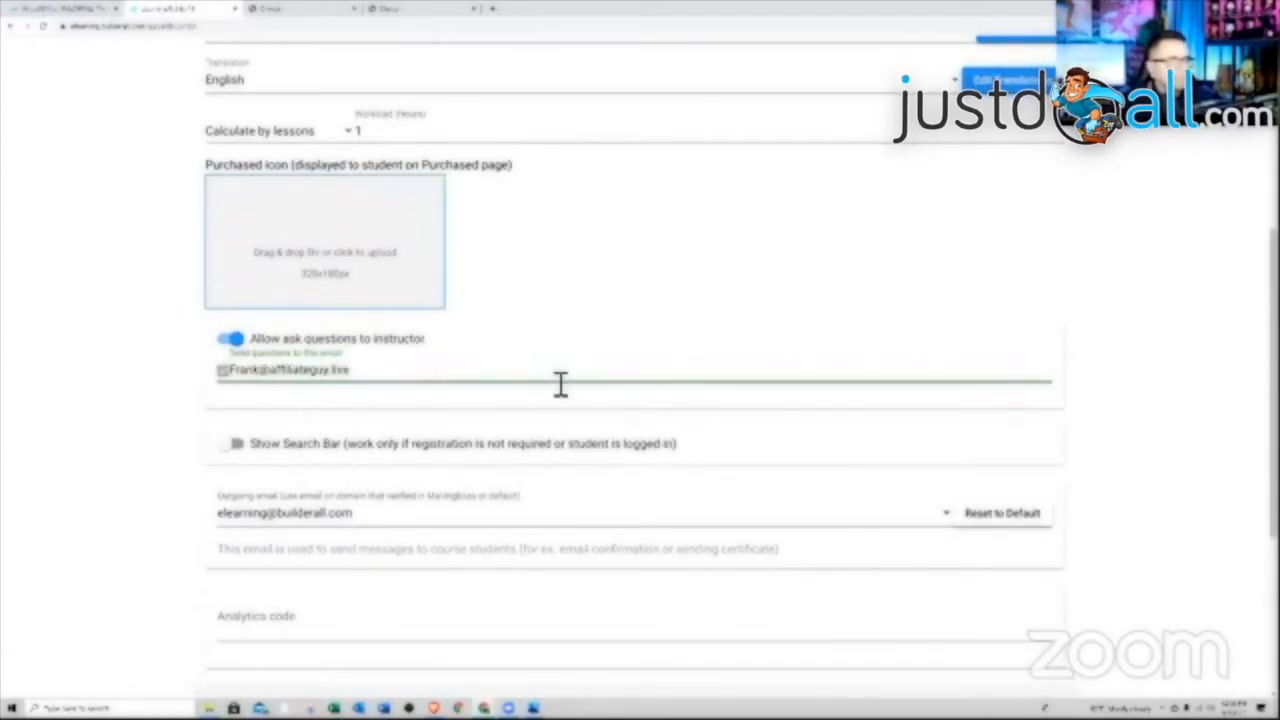
click(566, 470)
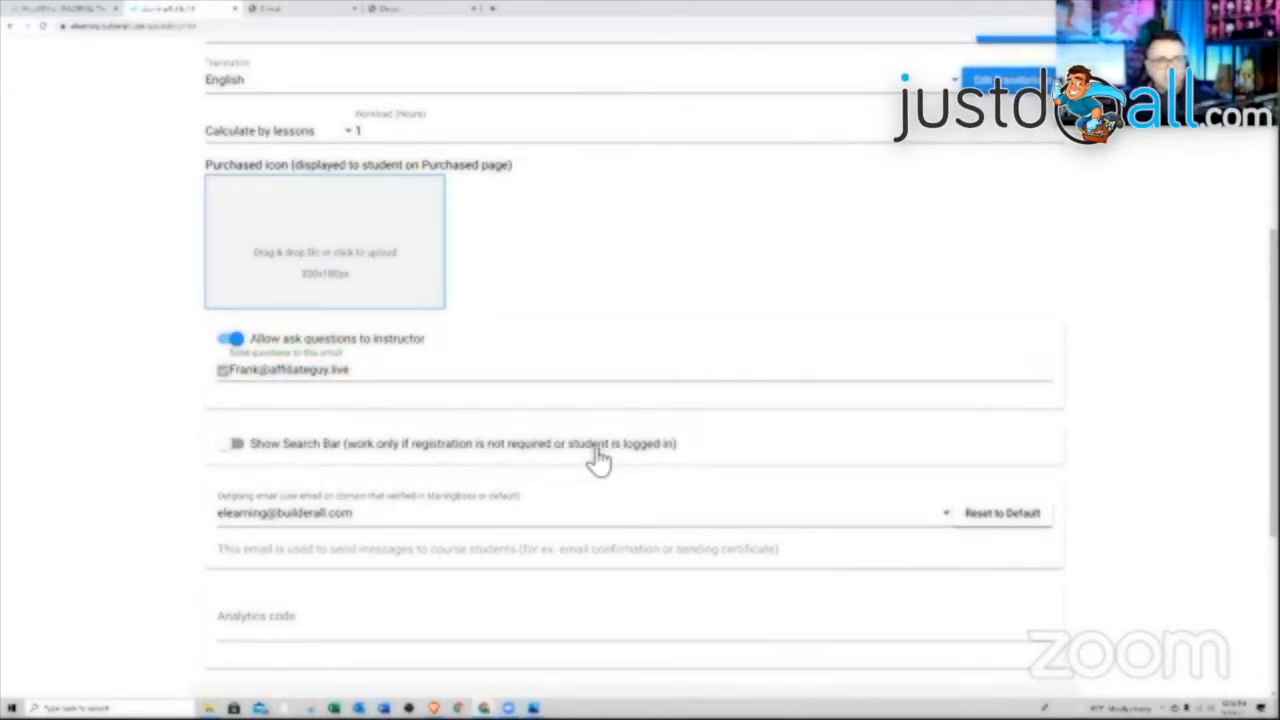
scroll(357, 464, down, 2)
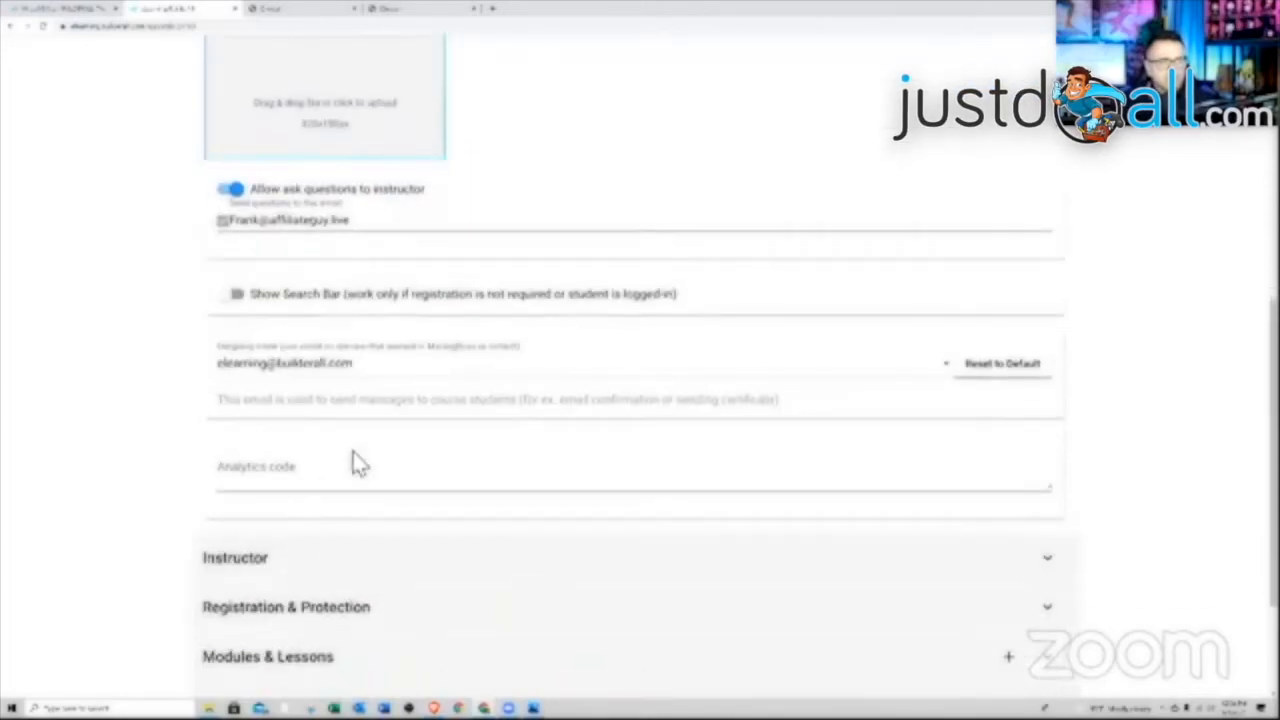
Choose the instructor's address as the outgoing email, then expand the Instructor section
click(370, 368)
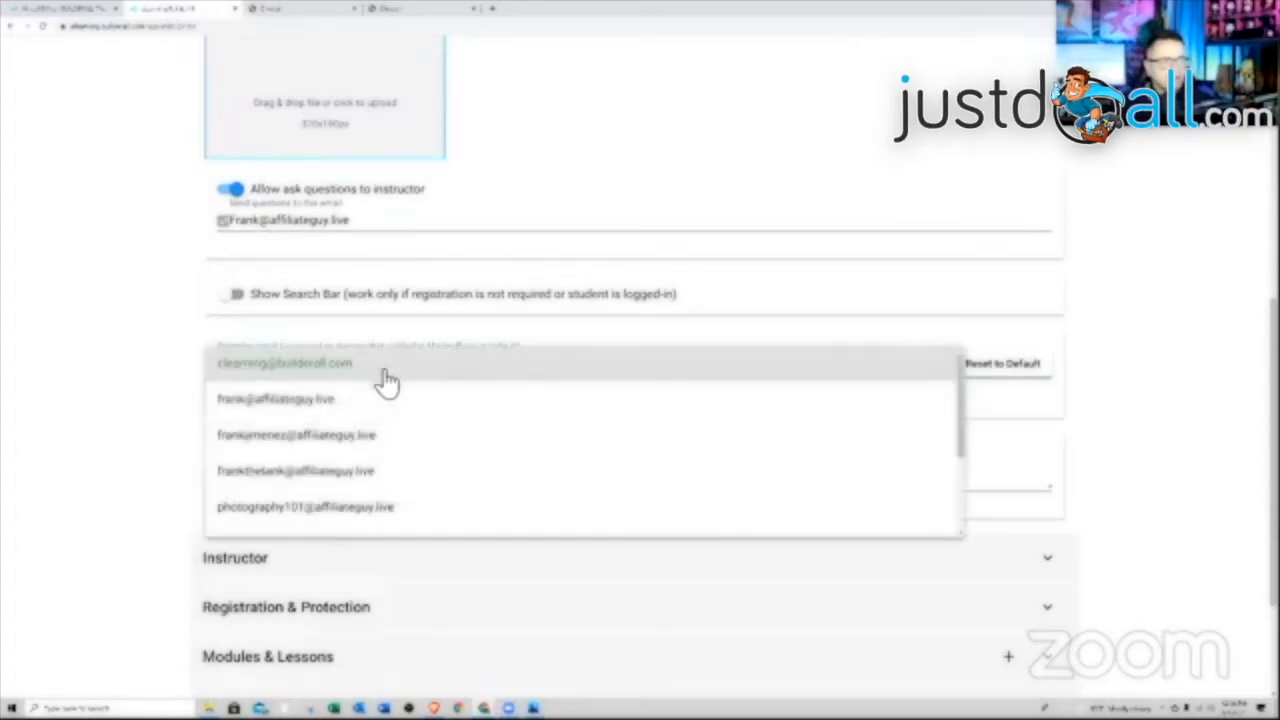
click(305, 402)
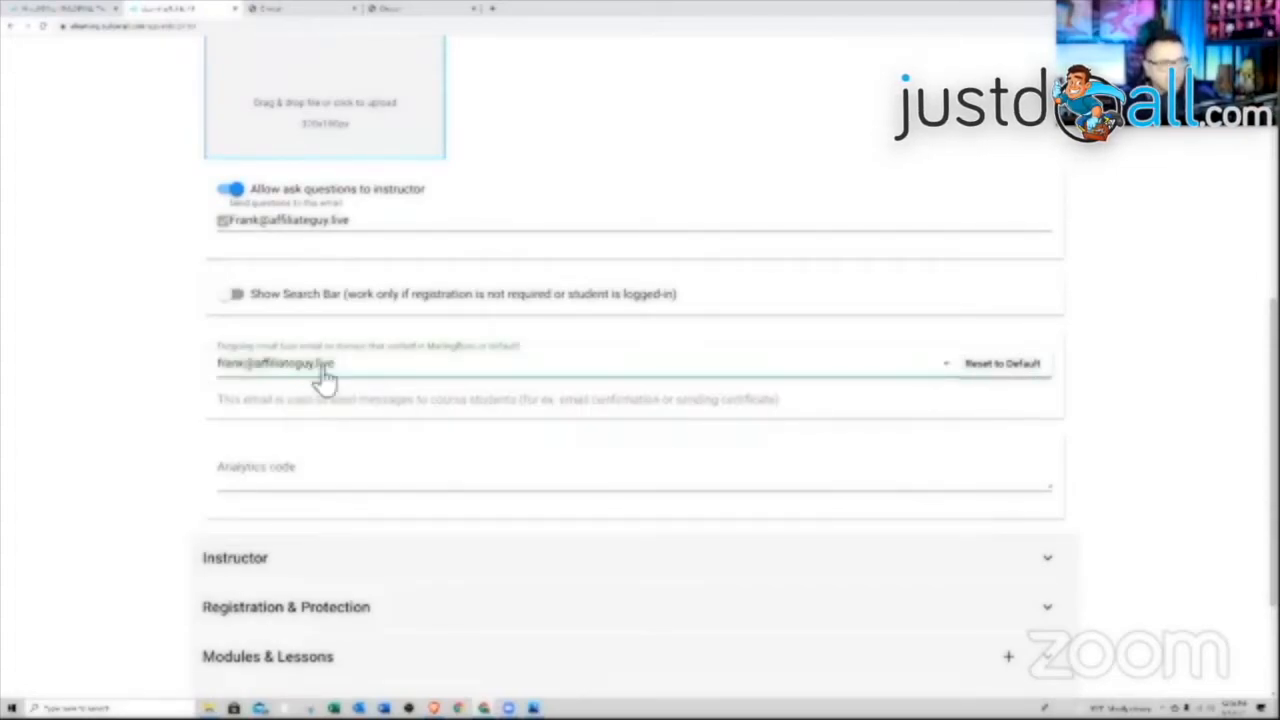
scroll(428, 390, down, 1)
scroll(431, 390, down, 1)
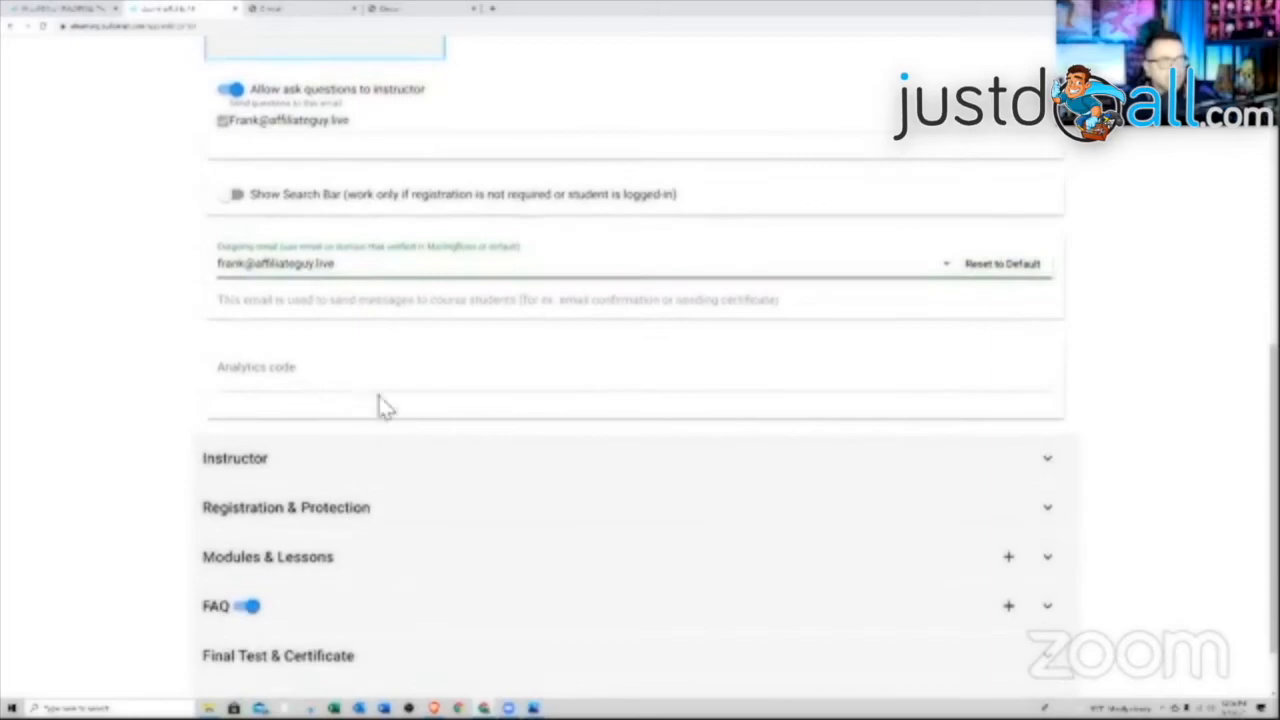
scroll(420, 371, down, 2)
scroll(445, 371, up, 2)
scroll(480, 372, up, 2)
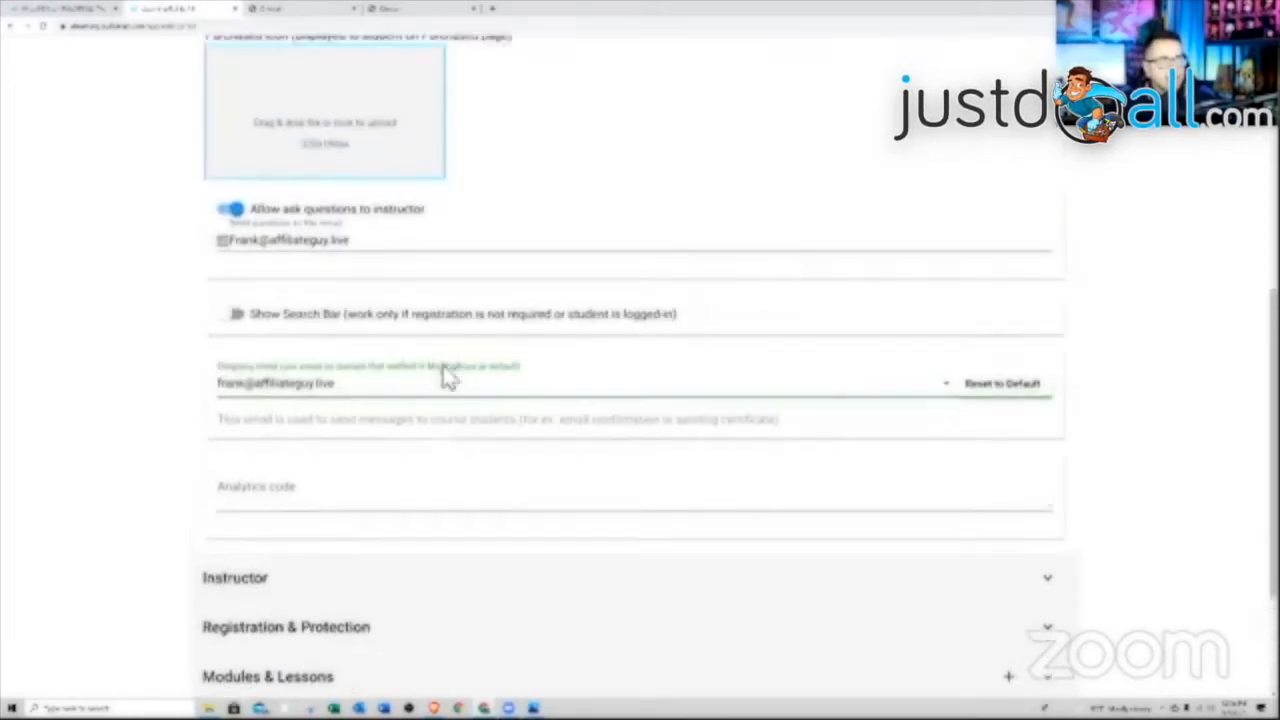
scroll(395, 427, down, 3)
scroll(456, 462, up, 13)
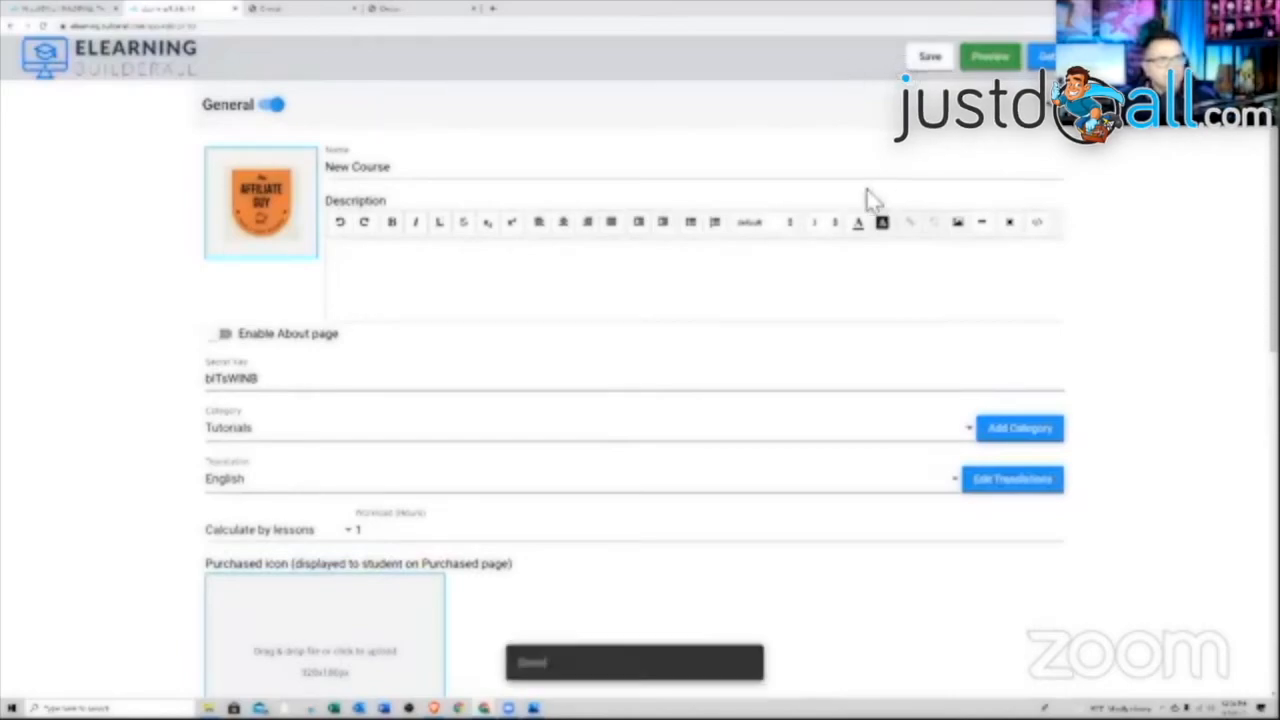
scroll(760, 306, down, 10)
scroll(756, 306, down, 2)
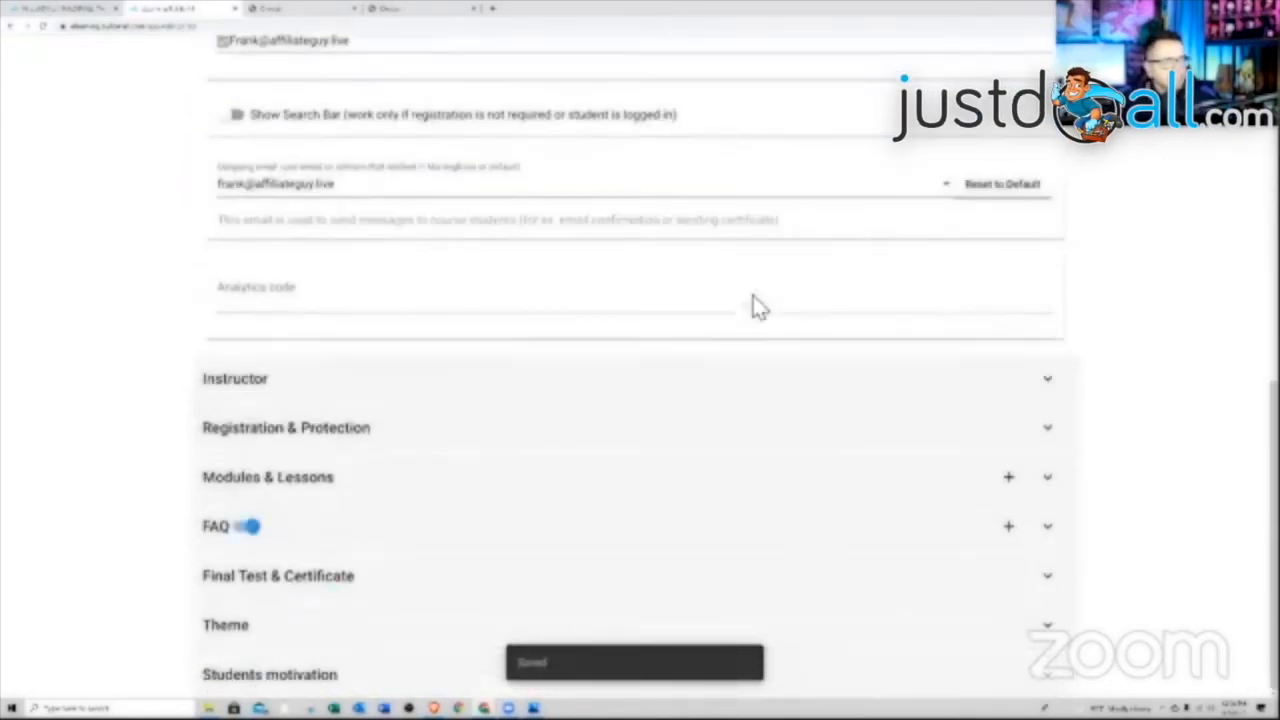
click(606, 392)
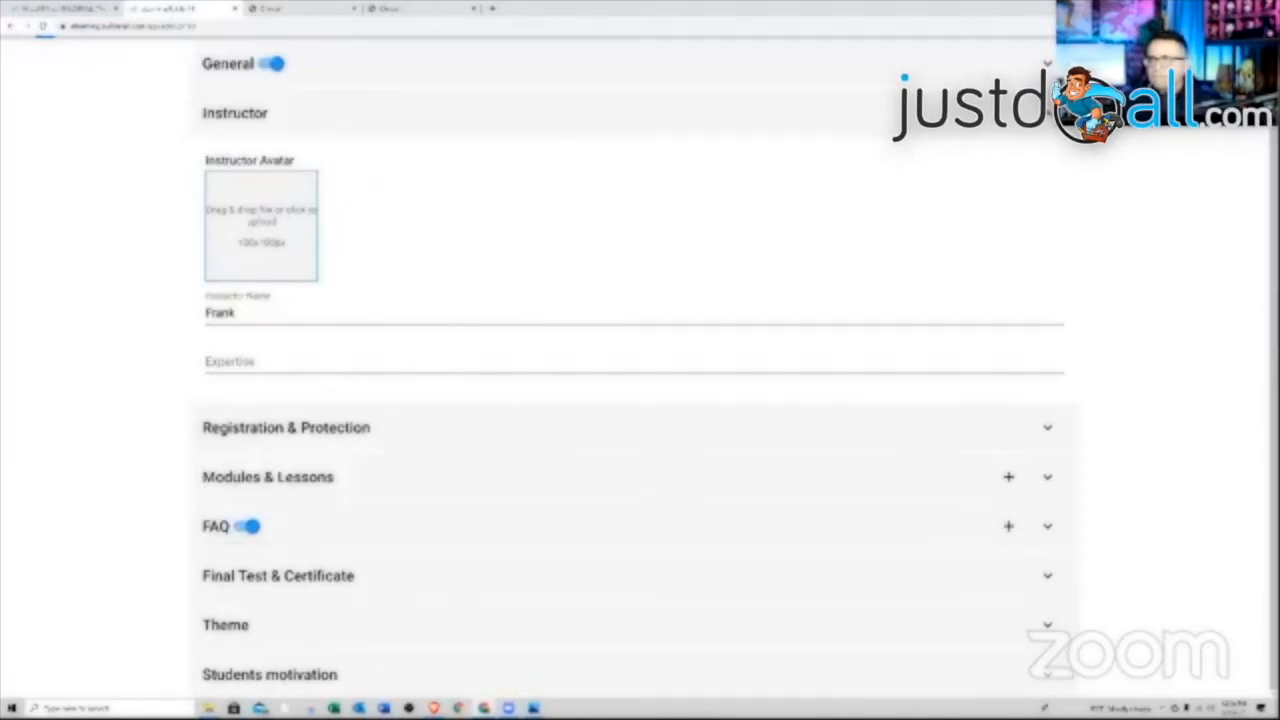
Upload the instructor's photo as the avatar and expand Registration & Protection
drag(1010, 282, 272, 255)
click(286, 406)
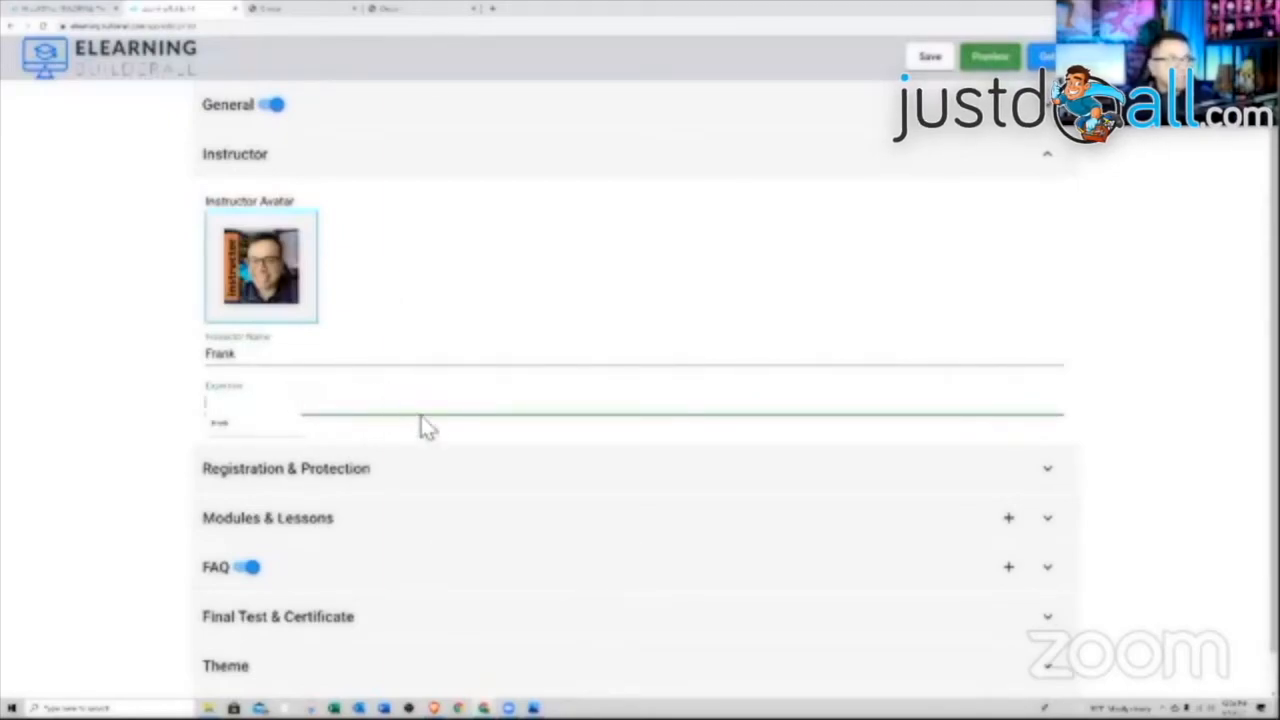
click(340, 438)
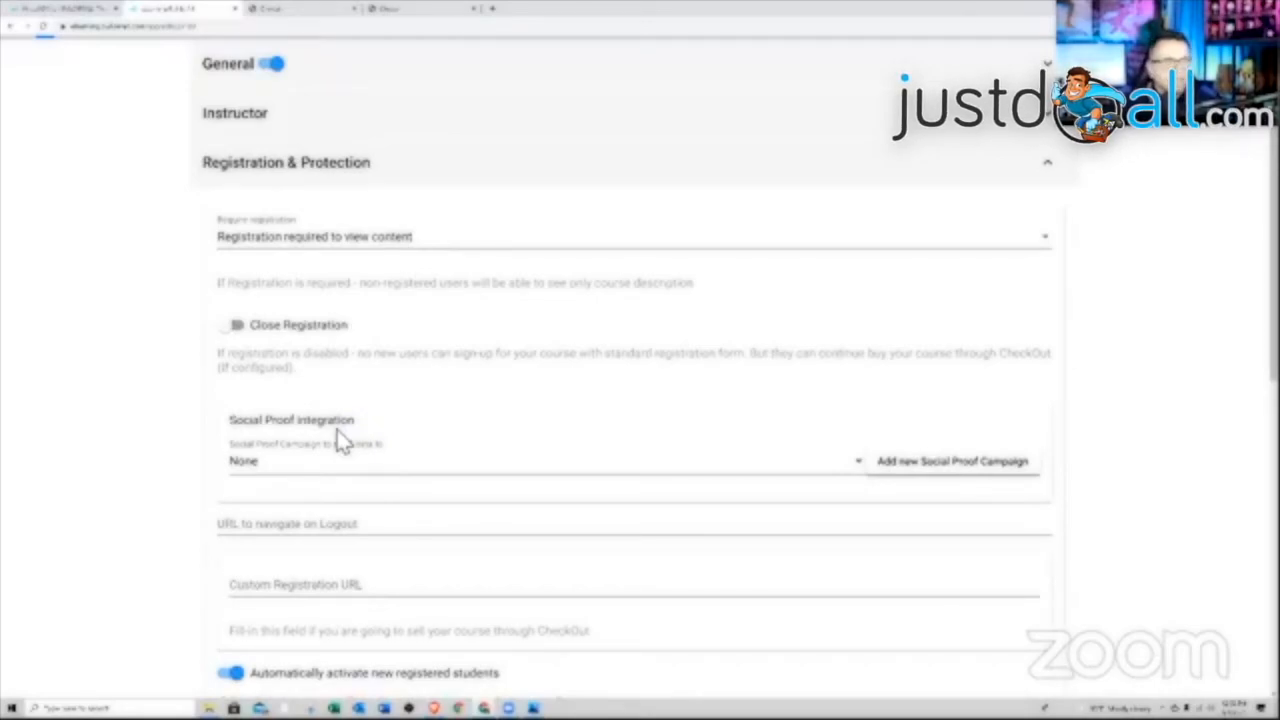
Set Require registration to 'Some lessons require registration.' and switch on Close Registration
click(420, 250)
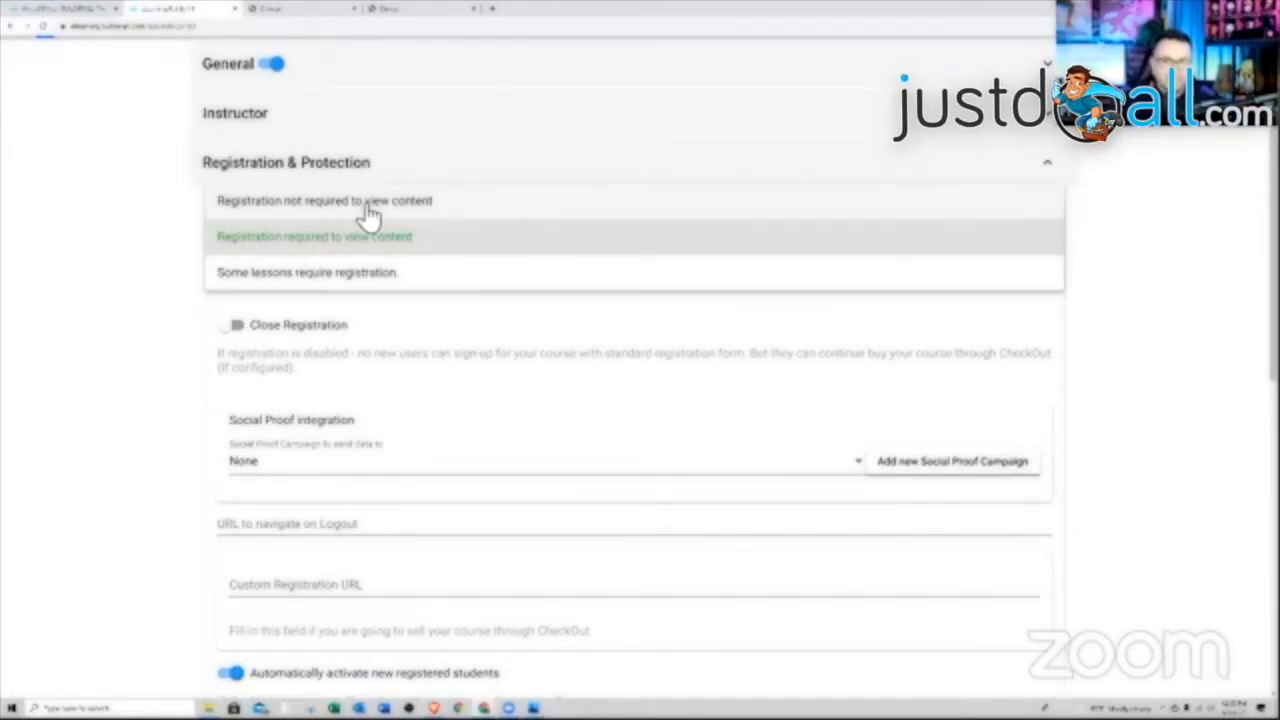
click(286, 202)
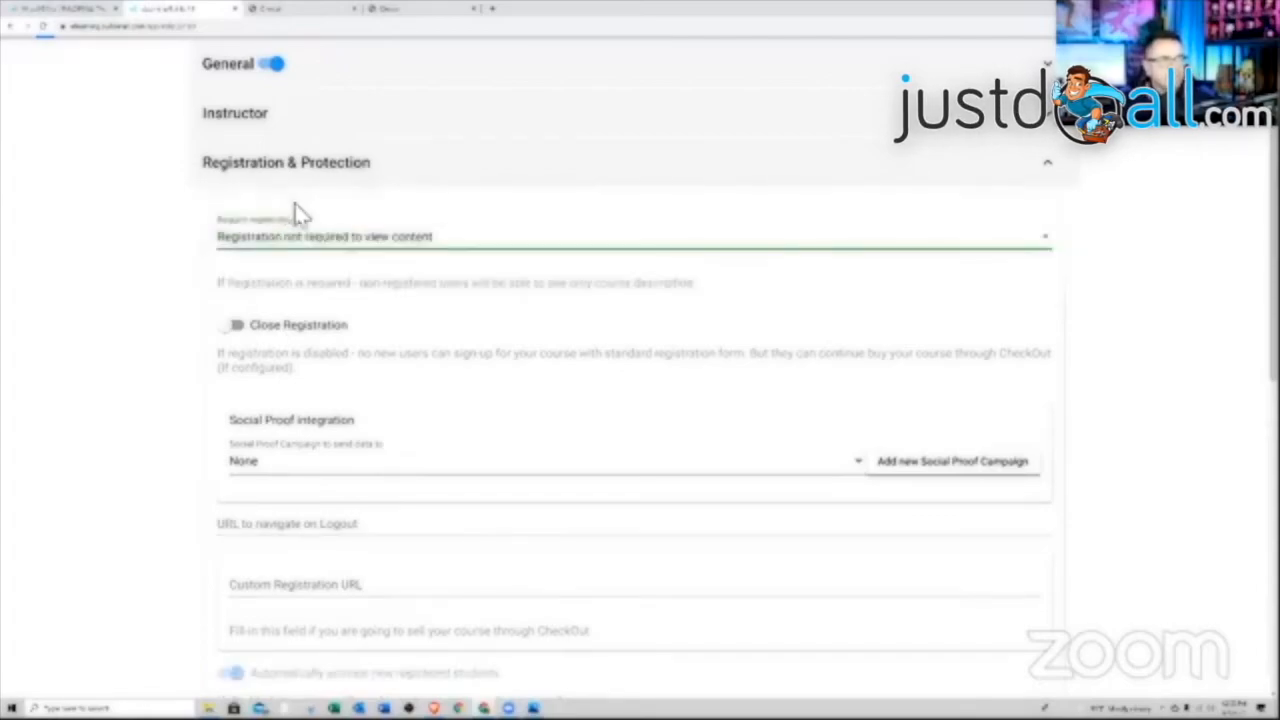
click(335, 256)
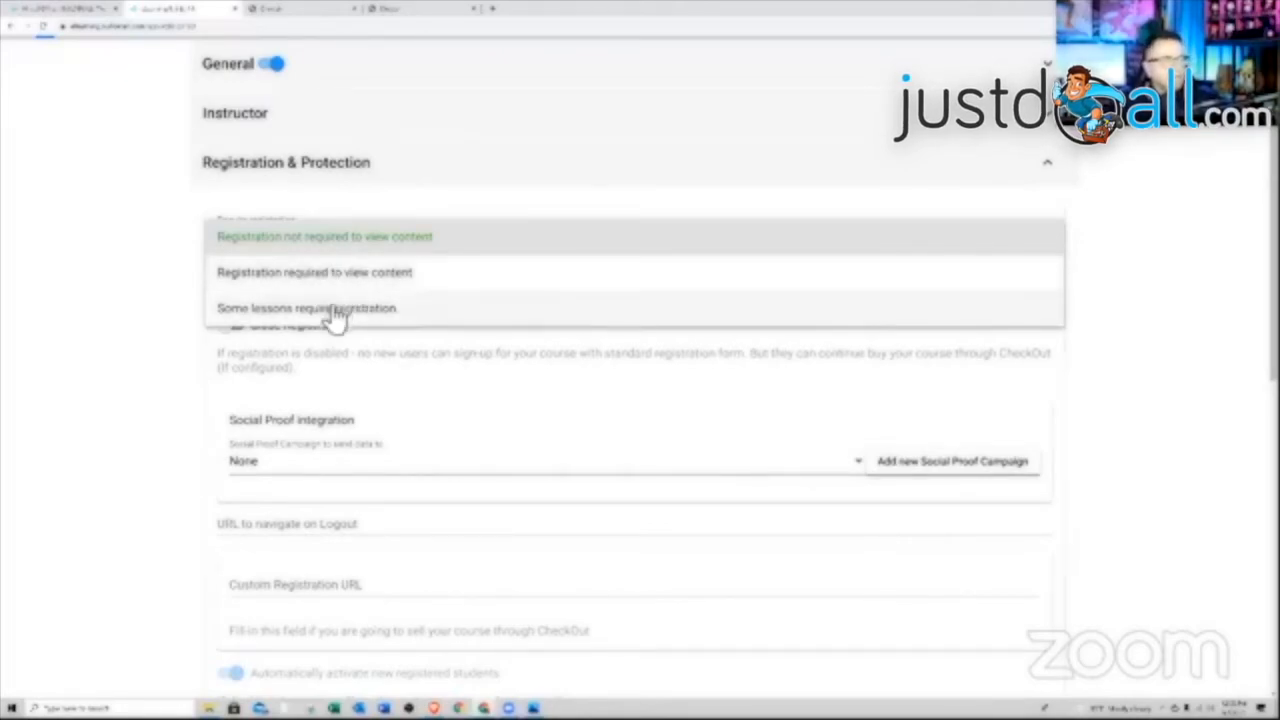
click(337, 310)
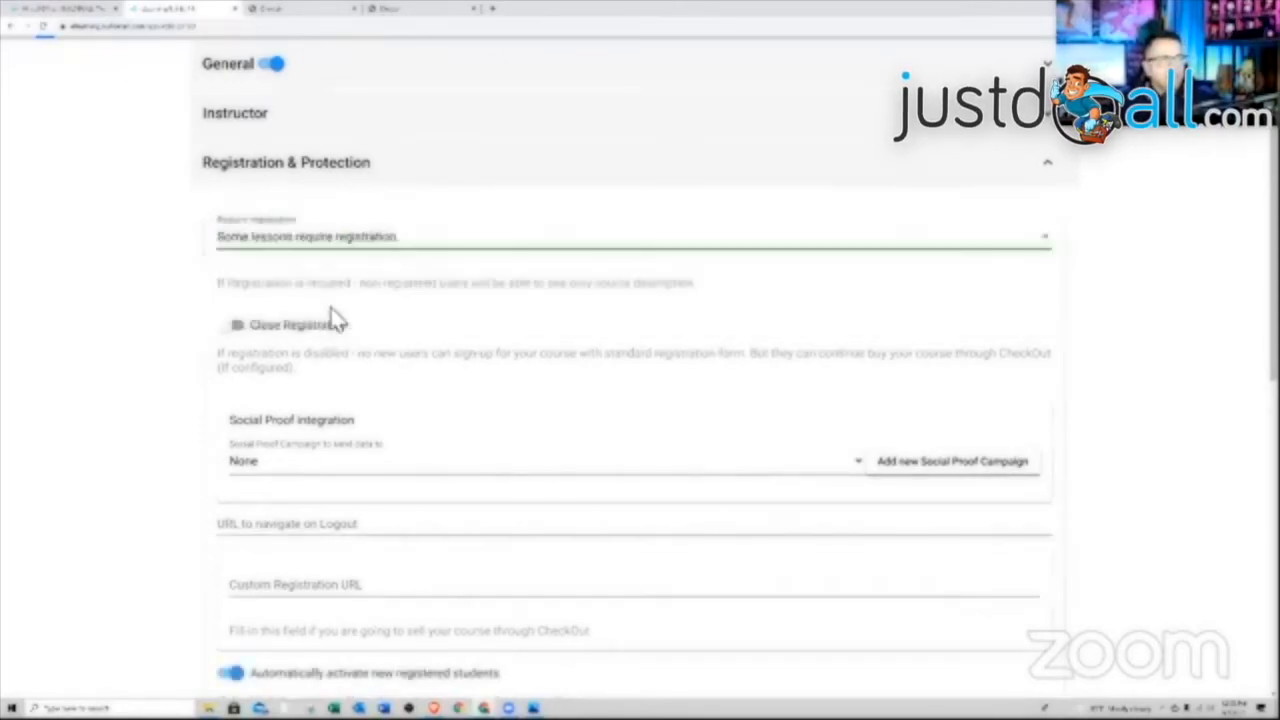
click(357, 258)
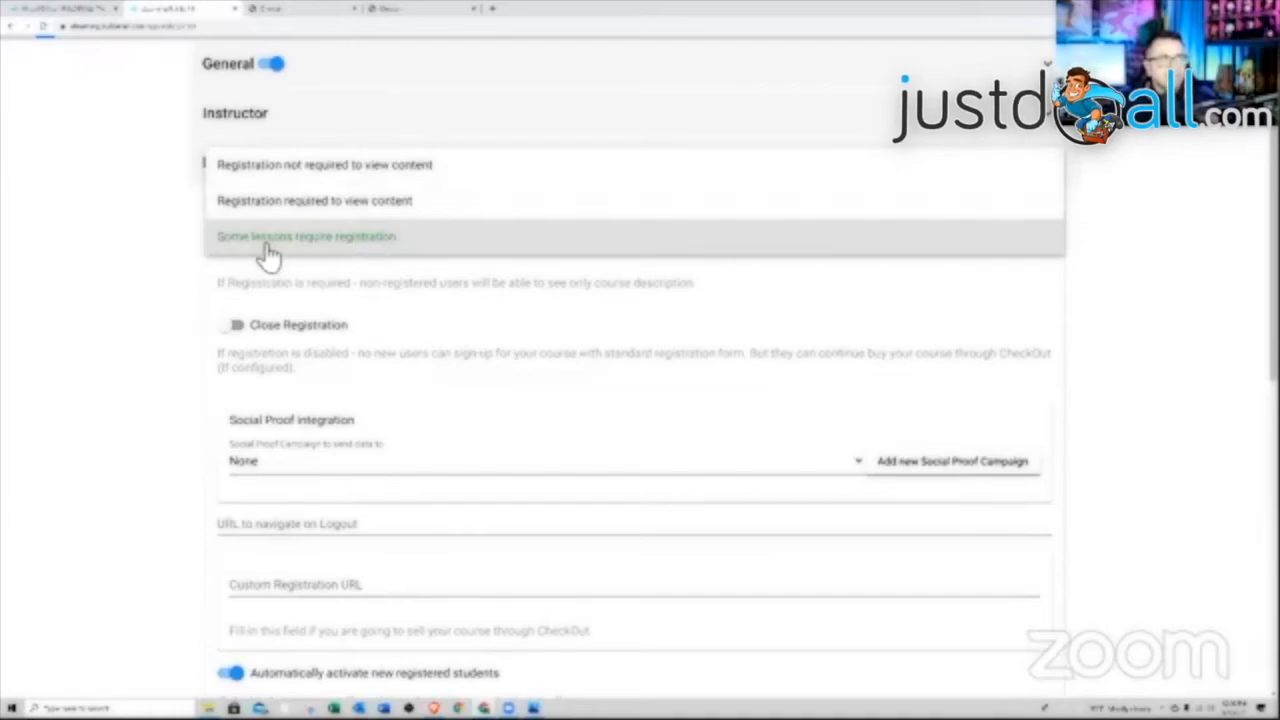
click(348, 251)
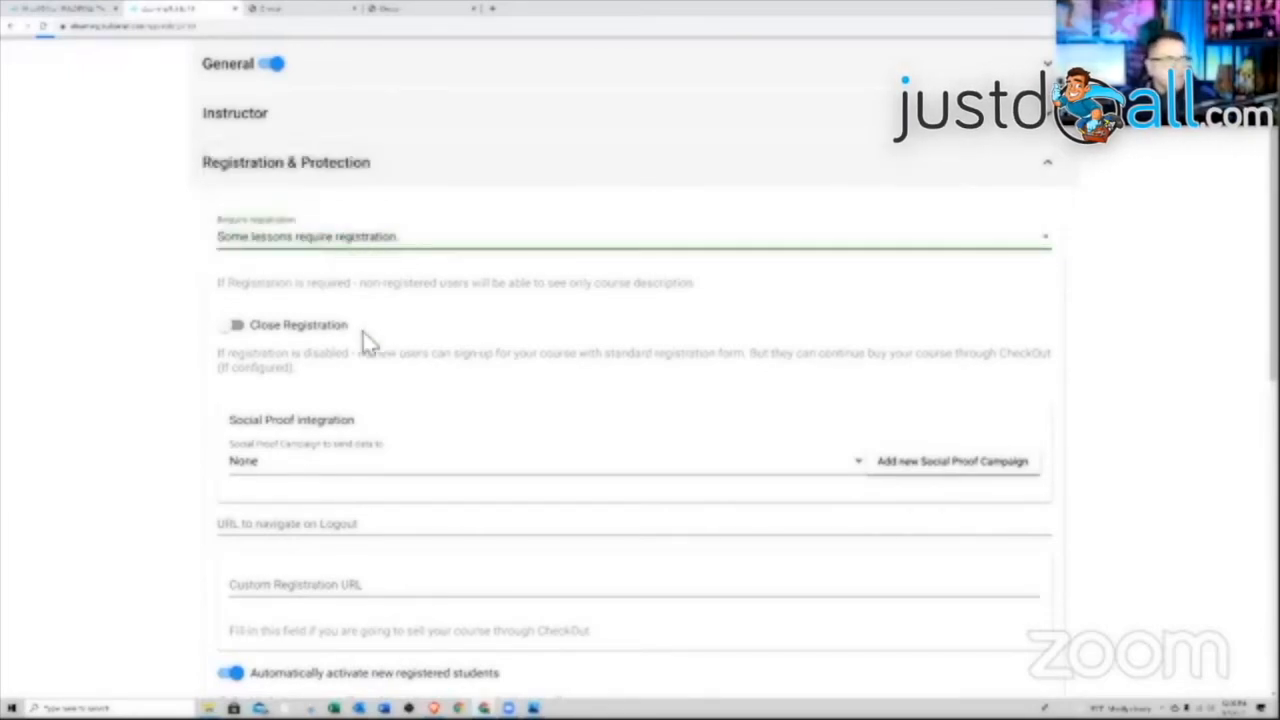
click(268, 338)
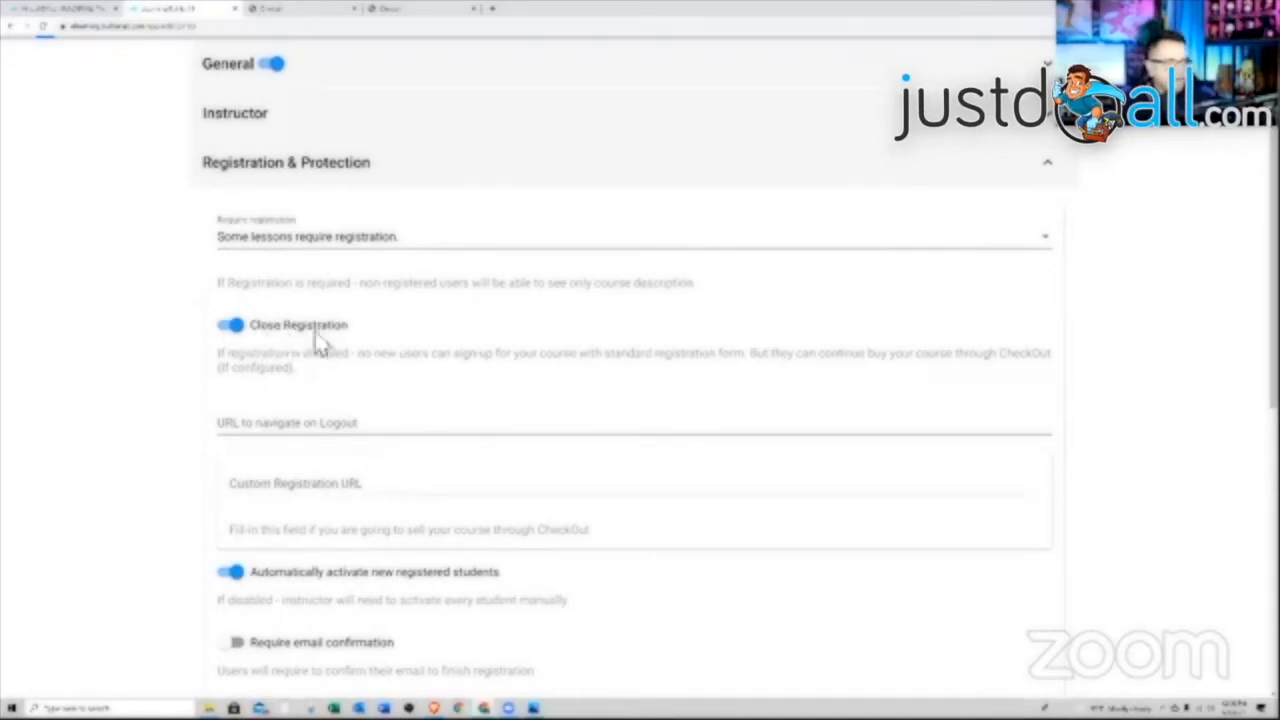
scroll(345, 352, down, 1)
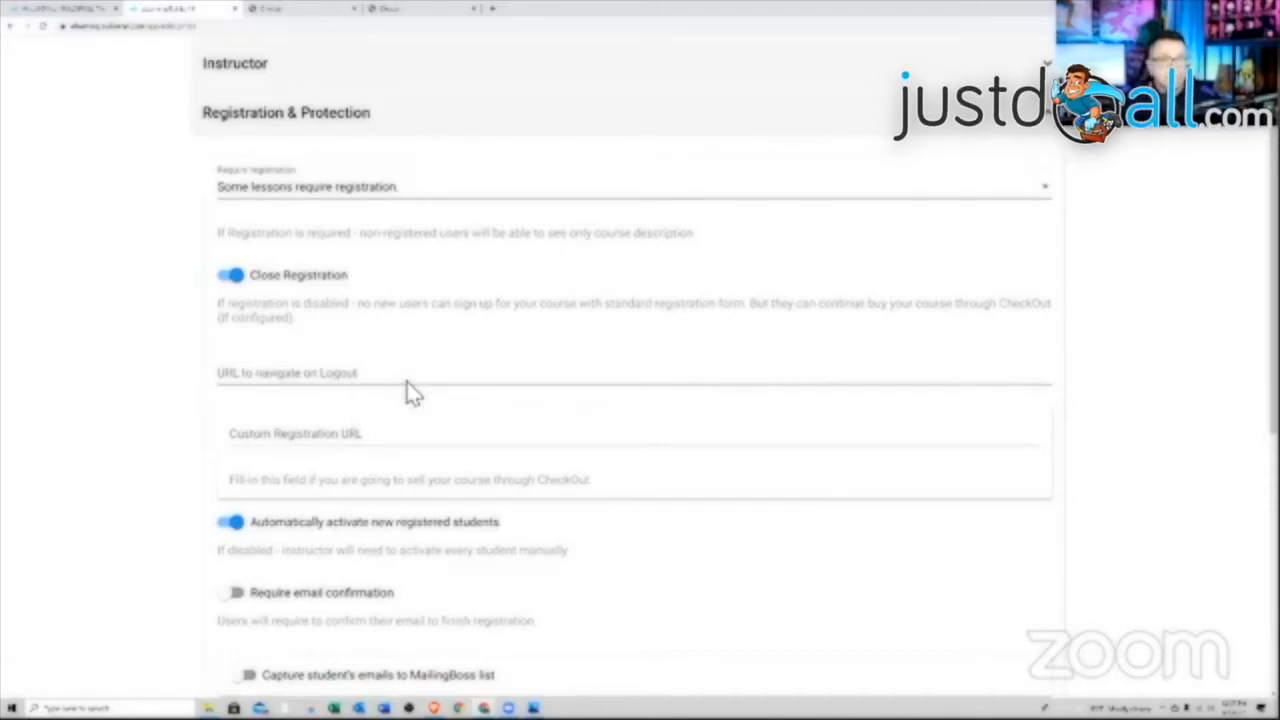
Turn on capturing student emails to MailingBoss, leave the reference unselected, and enable multi-level access
scroll(423, 345, down, 3)
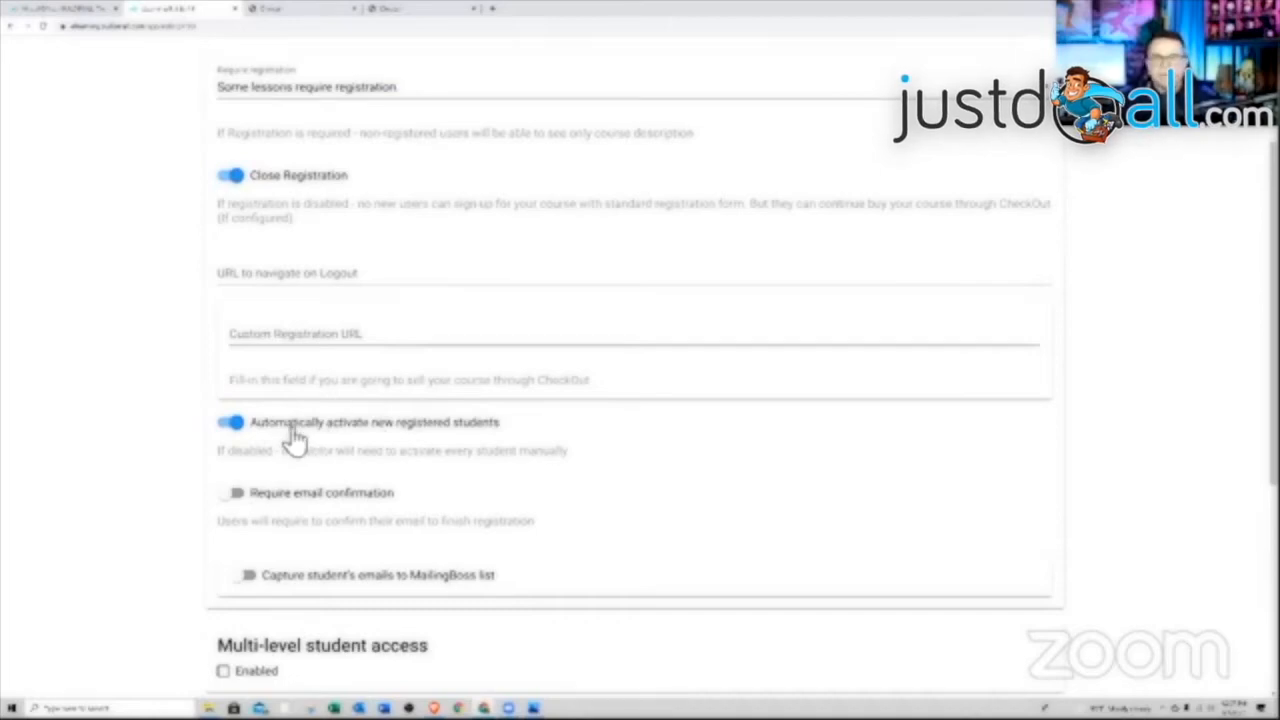
scroll(295, 440, down, 1)
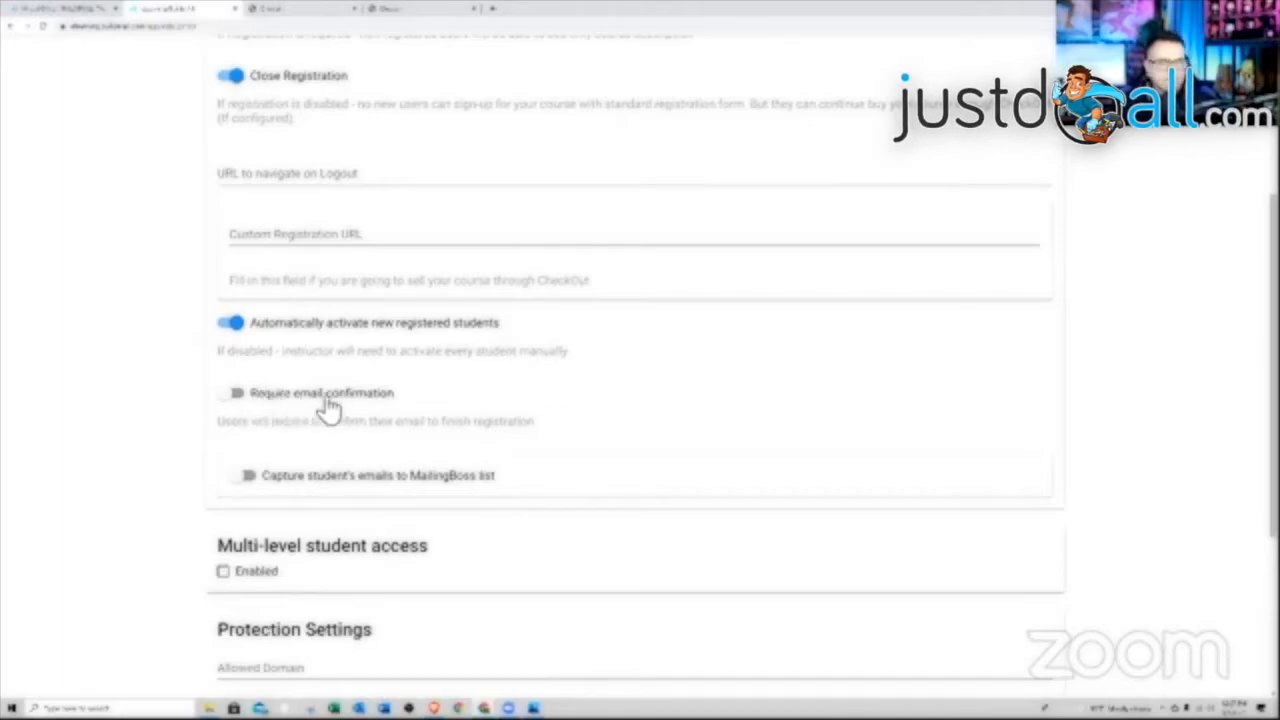
scroll(328, 400, down, 1)
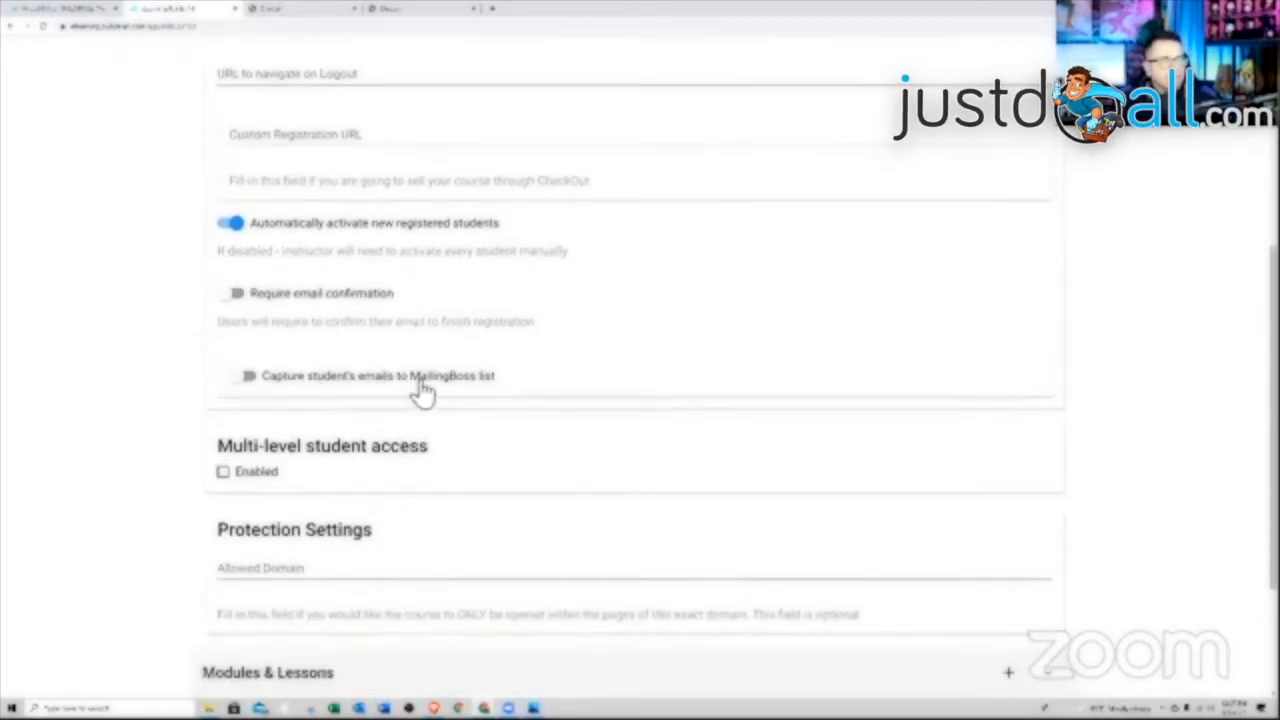
click(248, 377)
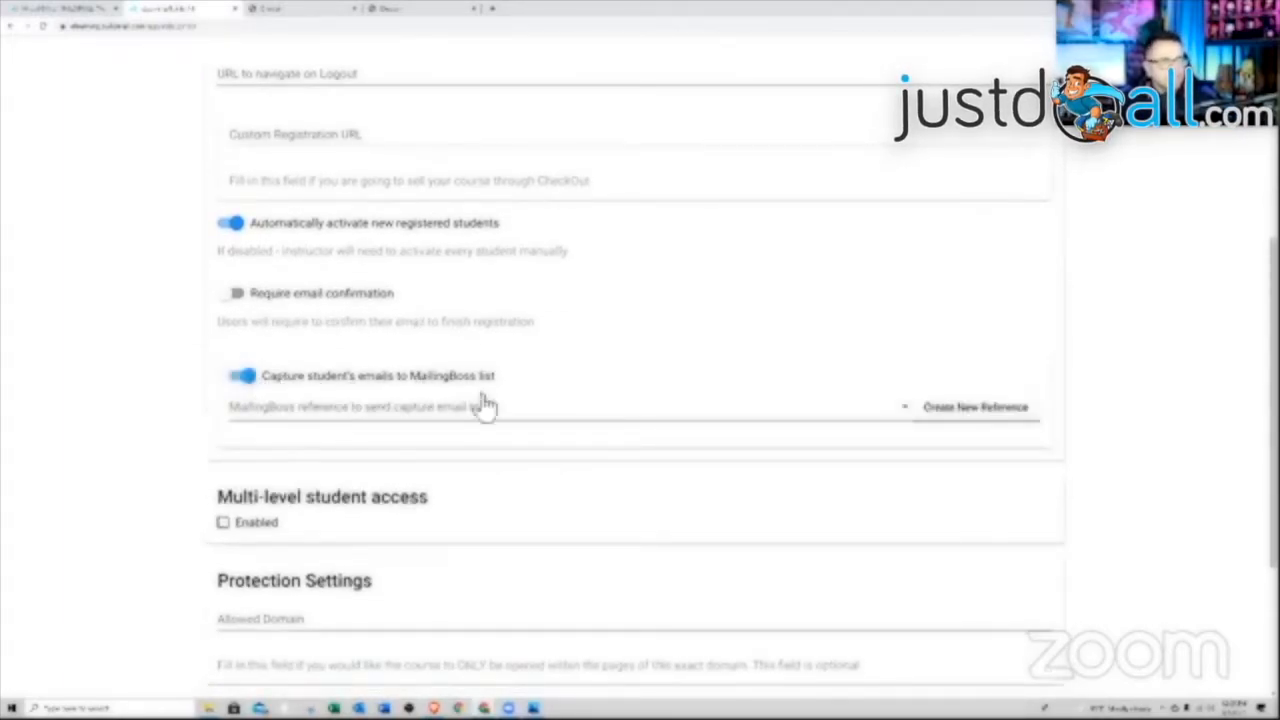
click(778, 428)
scroll(800, 500, down, 1)
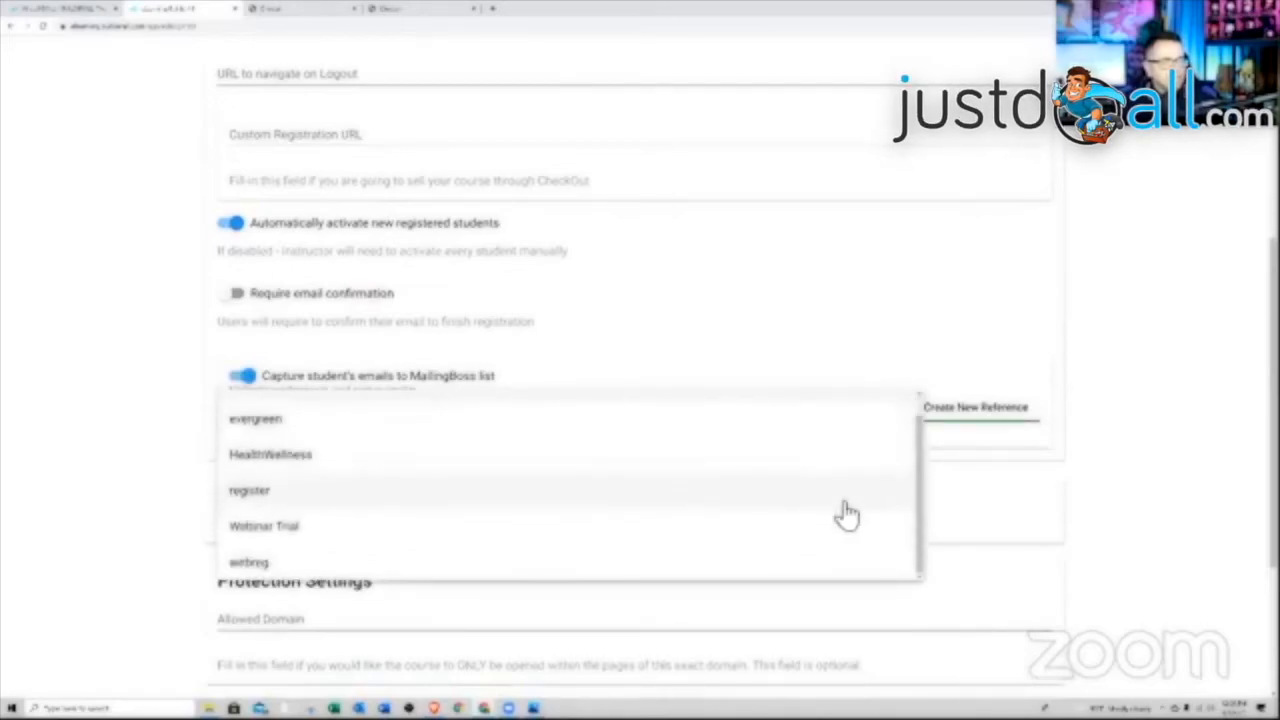
scroll(903, 471, up, 1)
click(808, 372)
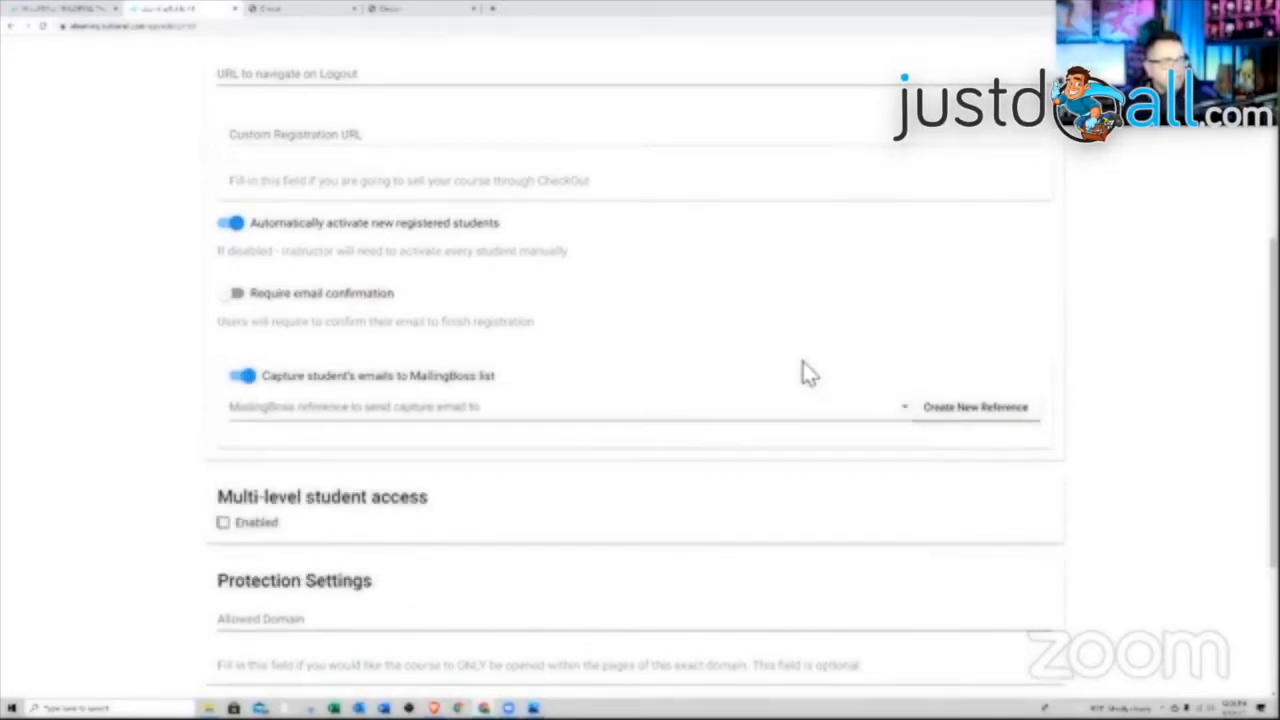
scroll(600, 490, down, 1)
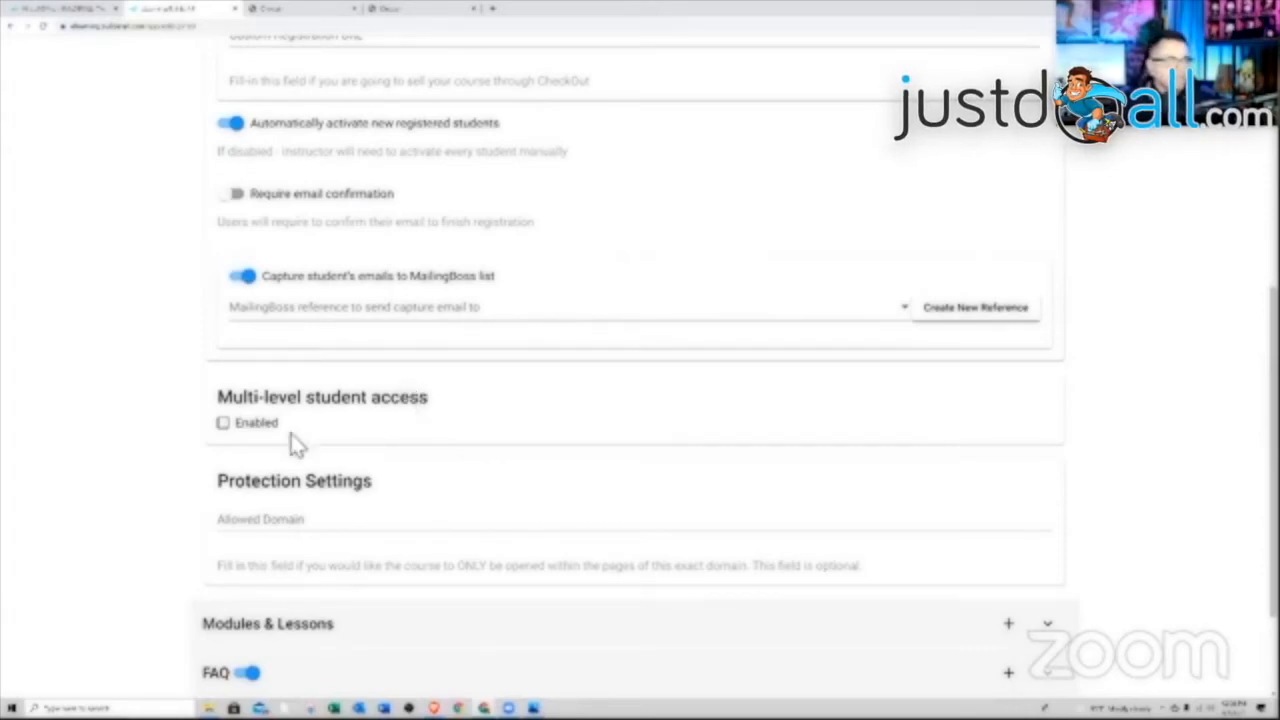
click(223, 423)
Create a 'bronze' access level in the Access Level Editor
click(279, 486)
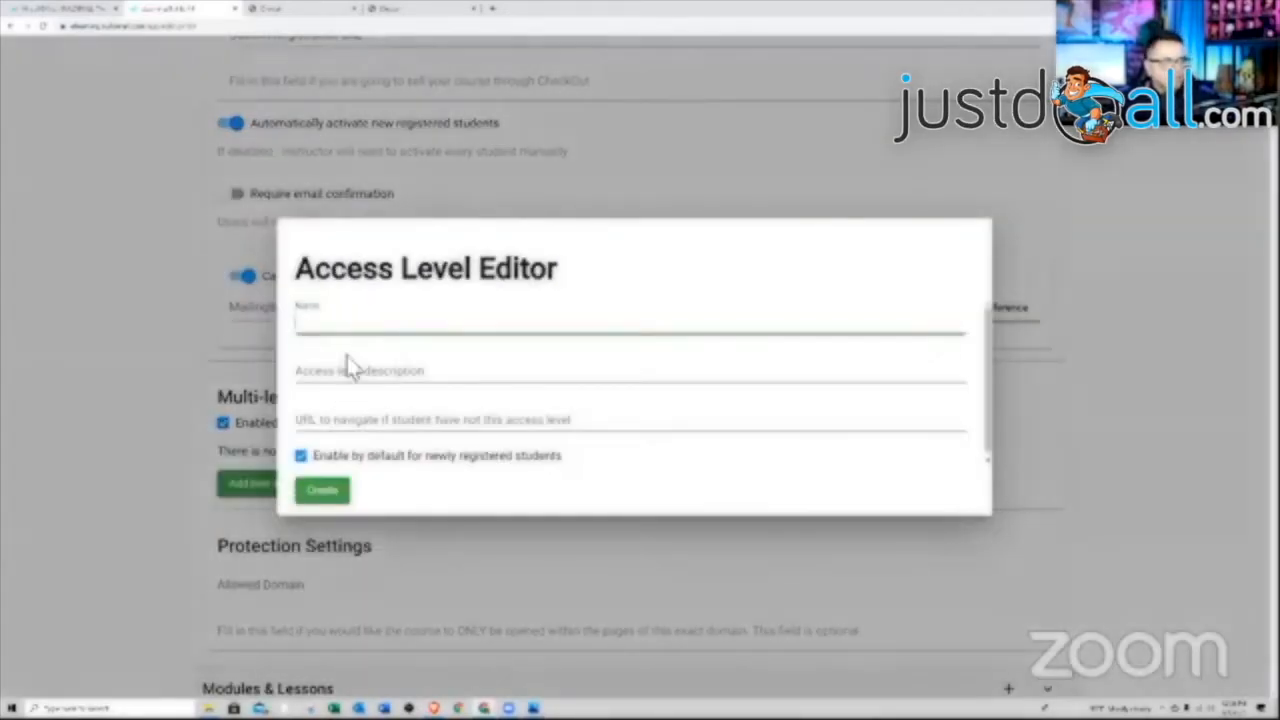
click(358, 337)
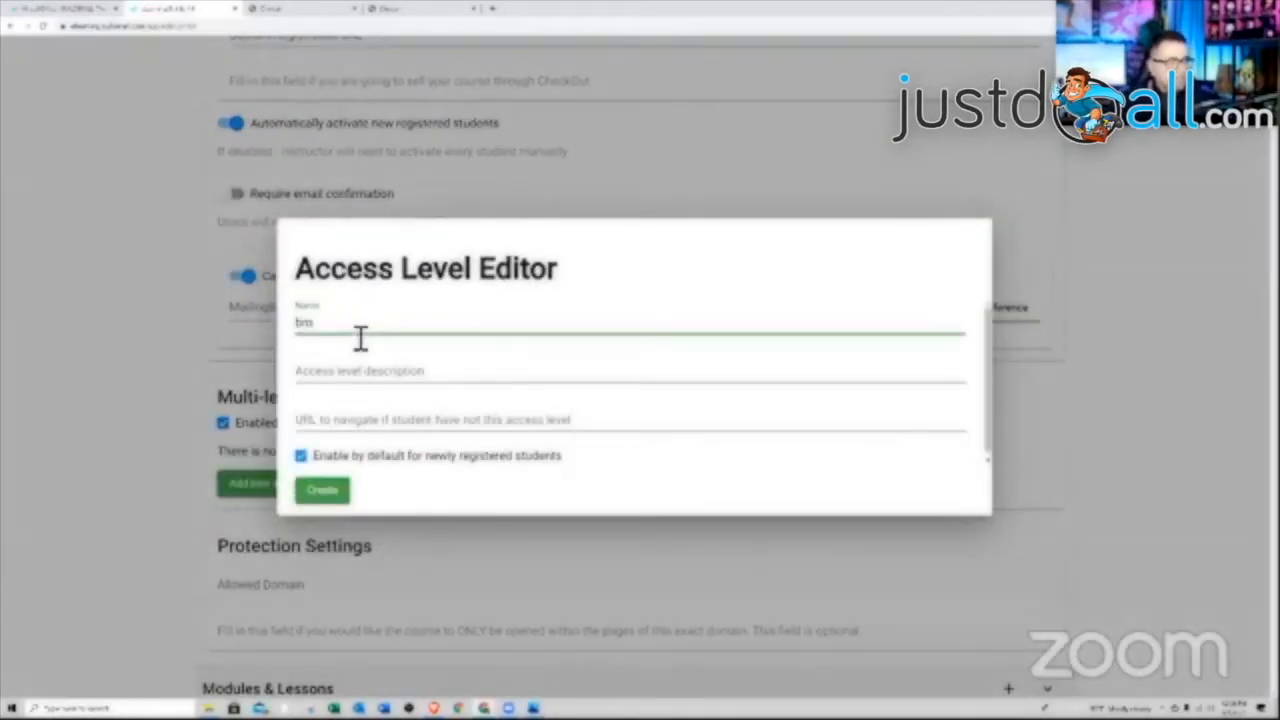
click(390, 372)
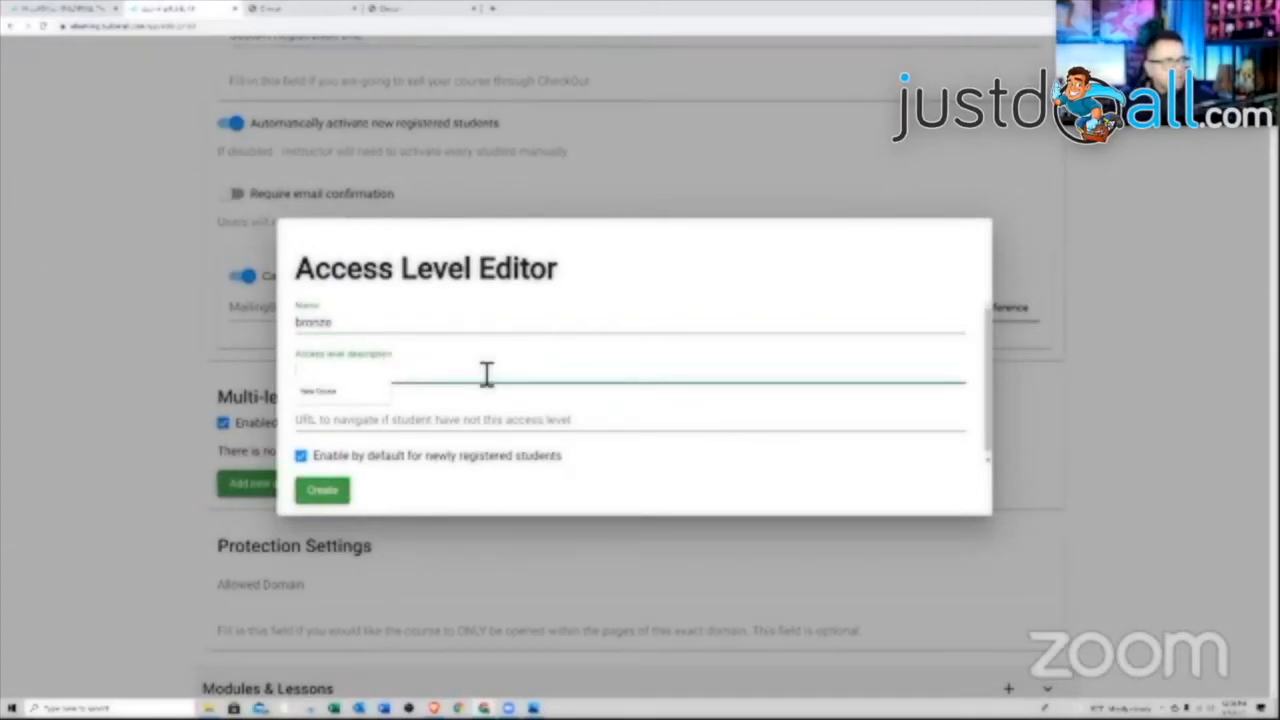
text(bronze)
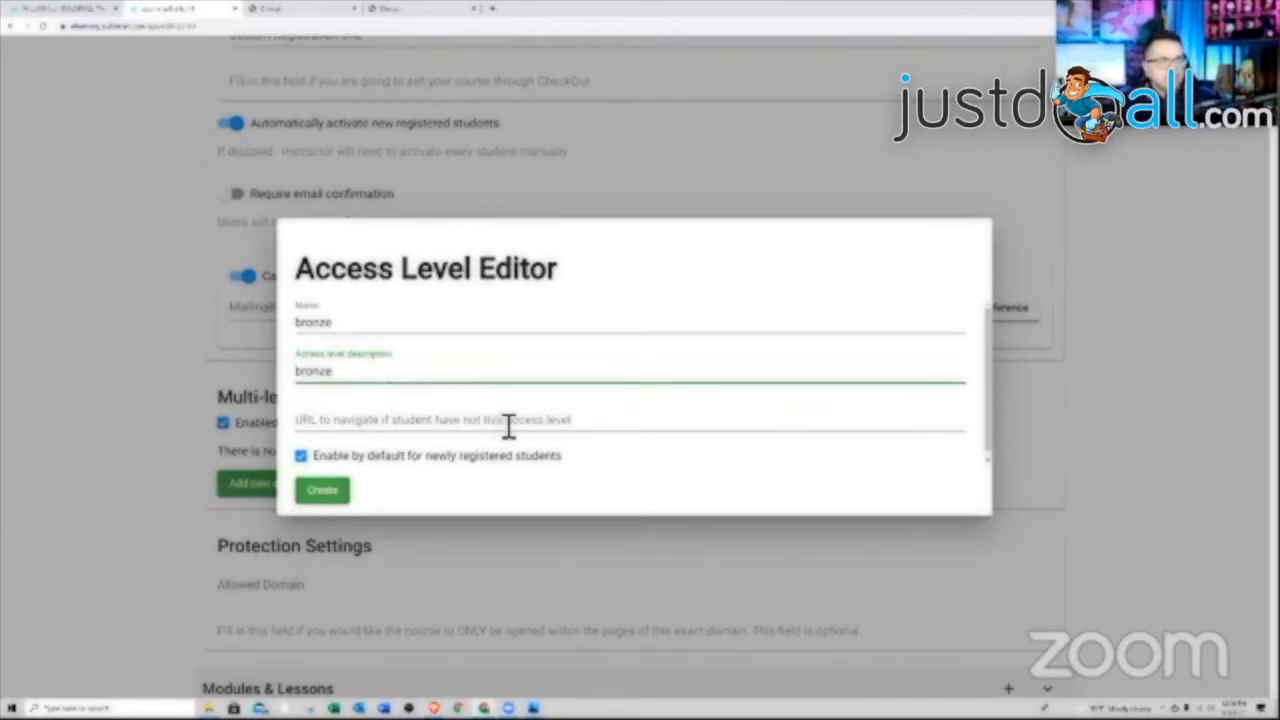
click(330, 490)
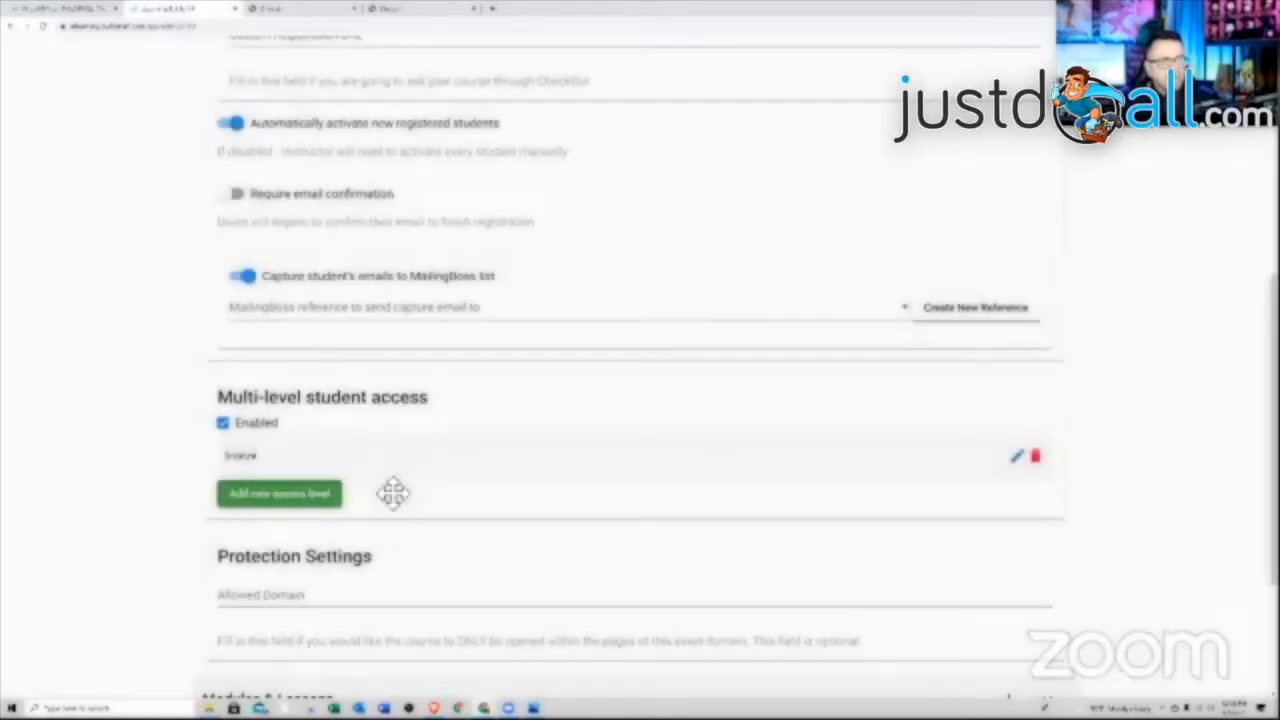
Create a 'silver' access level and save the course settings
click(280, 495)
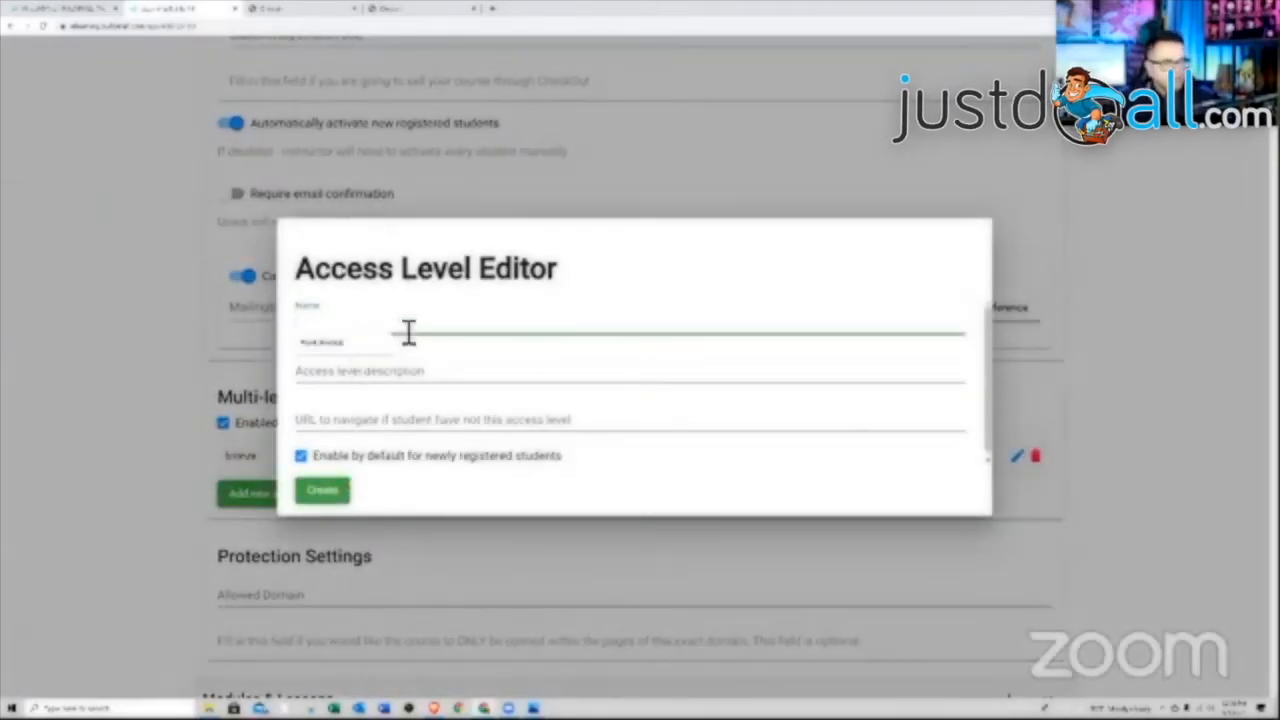
text(silver)
key(Tab)
text(i)
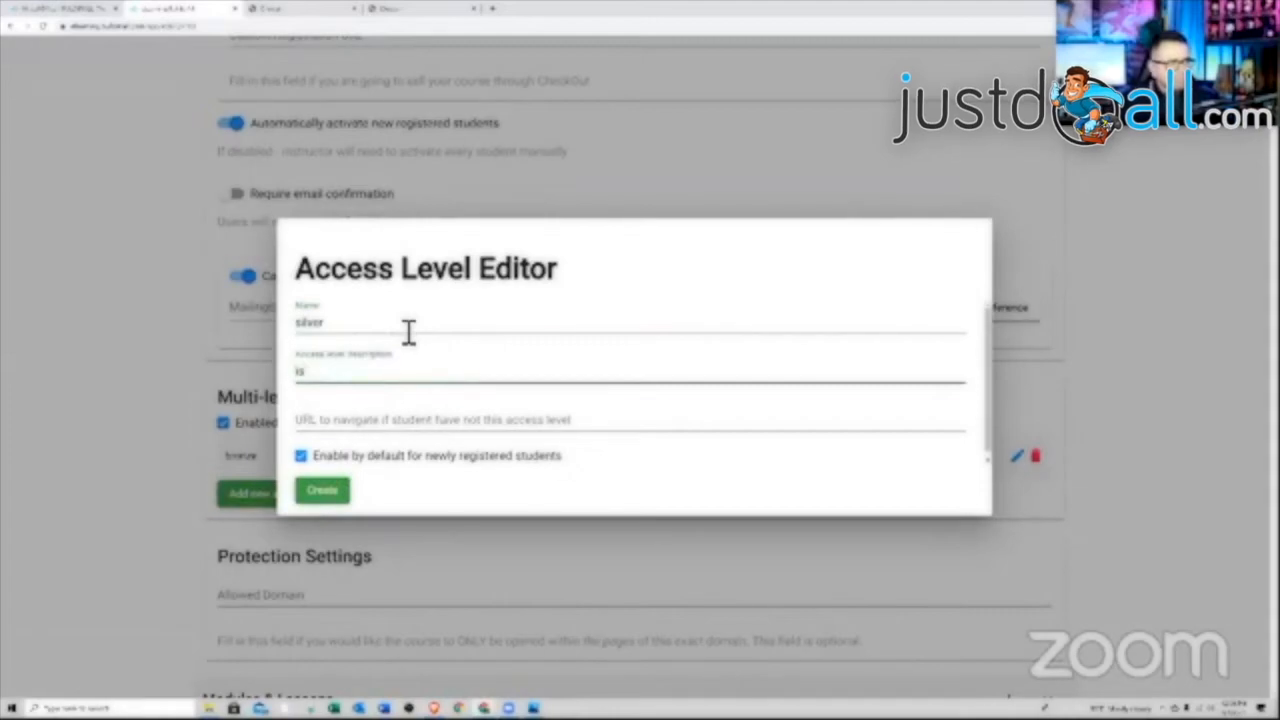
text(slver)
click(320, 494)
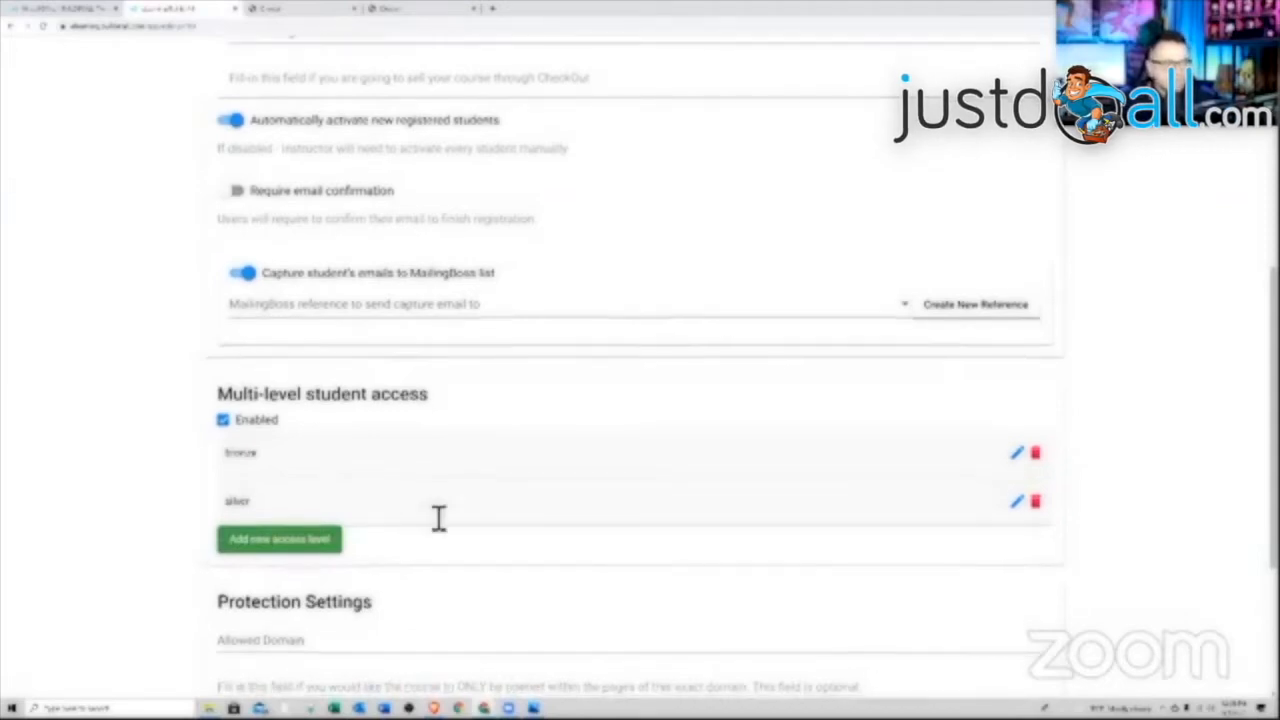
scroll(437, 517, down, 2)
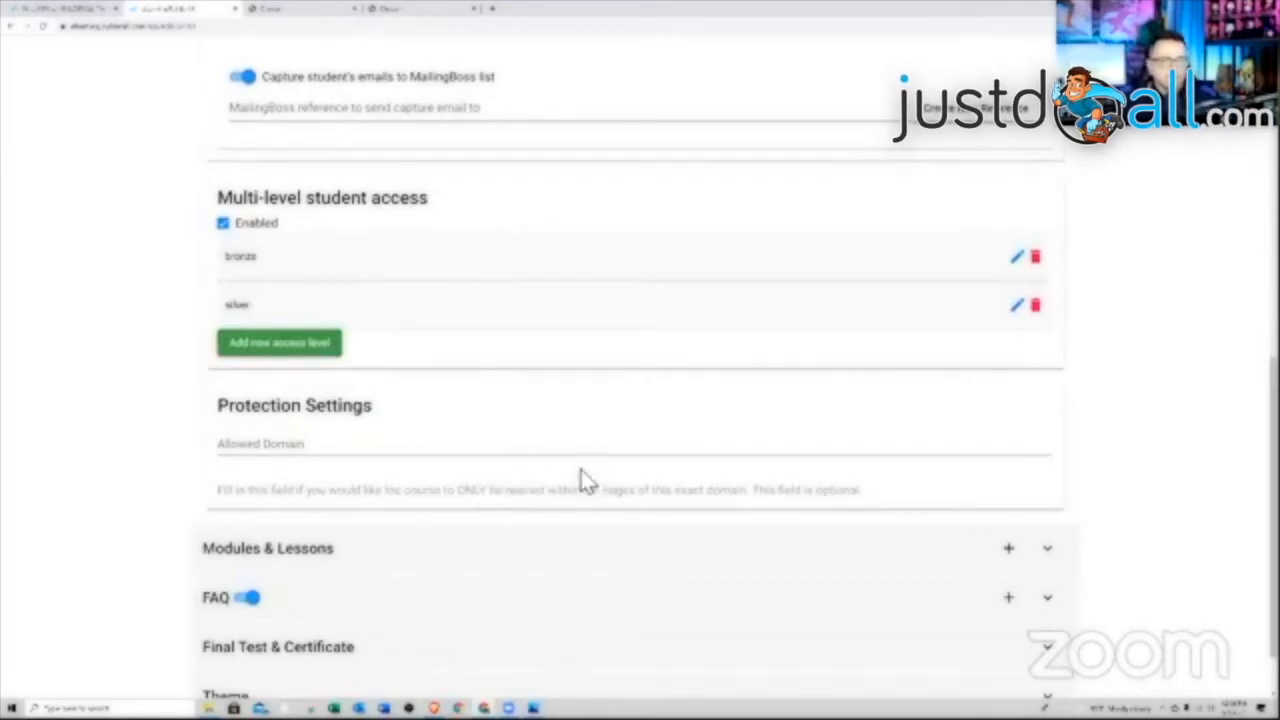
scroll(584, 474, down, 1)
scroll(620, 449, up, 12)
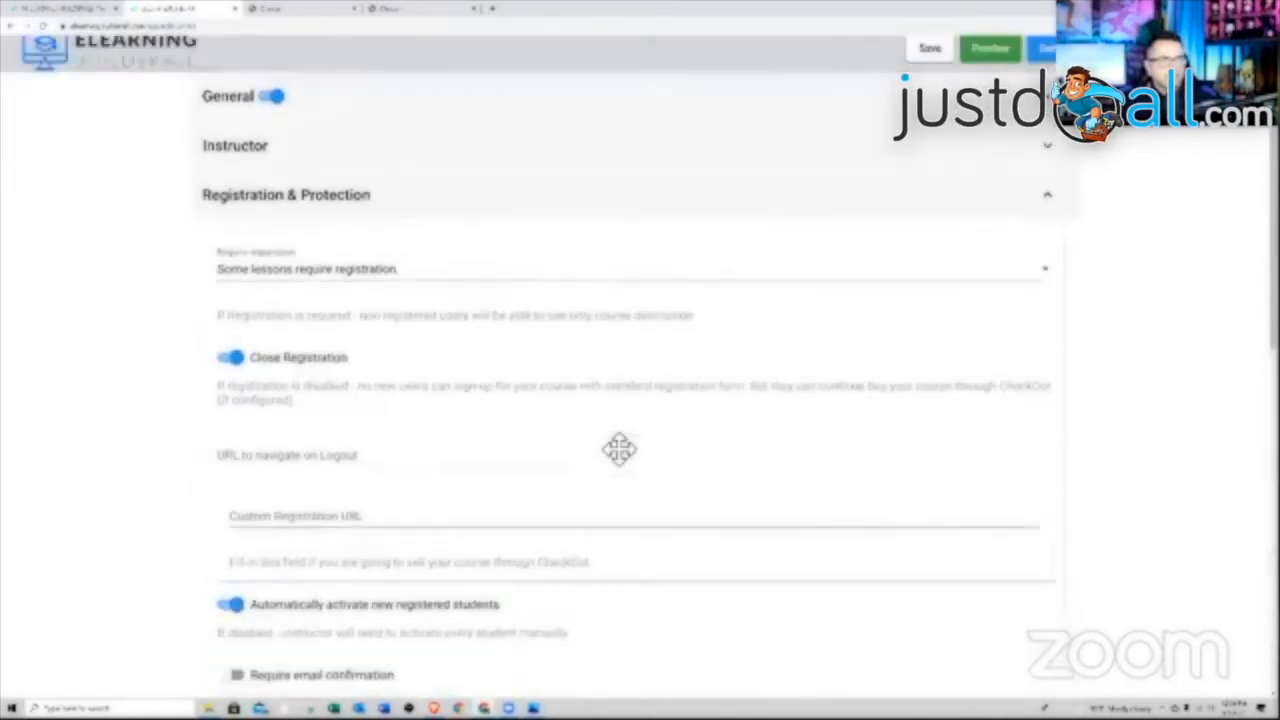
click(935, 60)
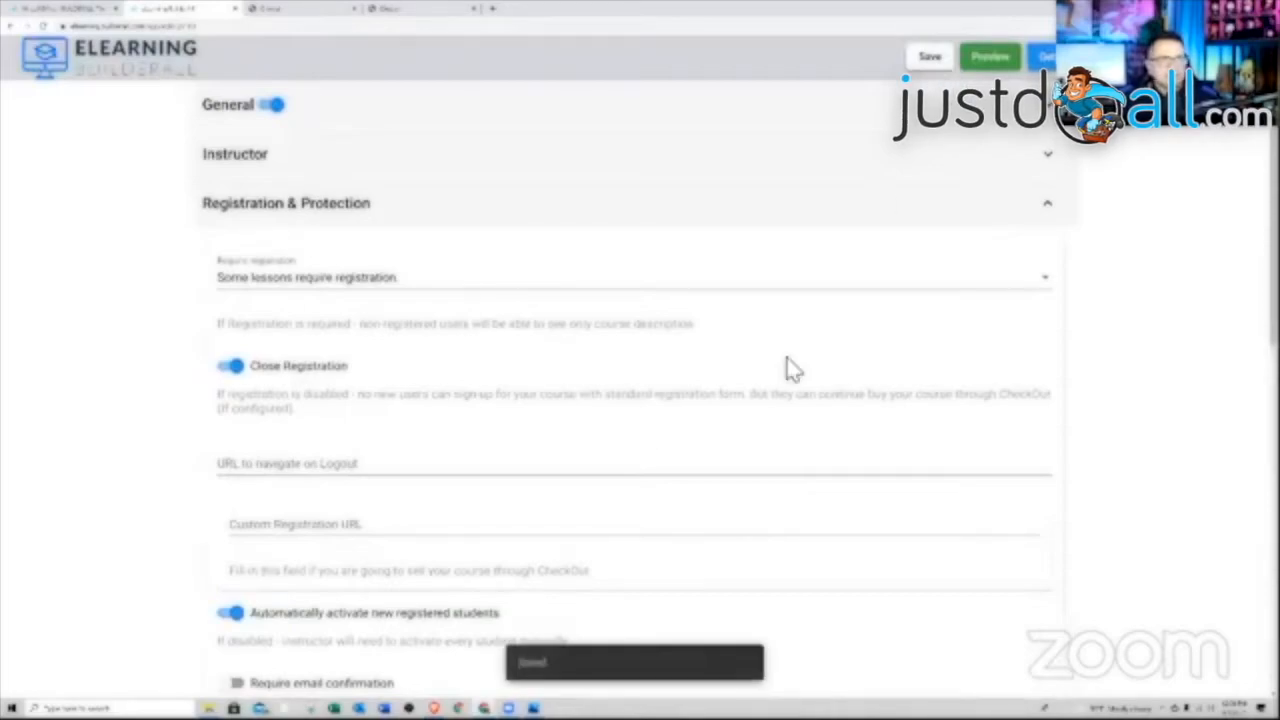
scroll(790, 368, down, 5)
scroll(790, 368, down, 2)
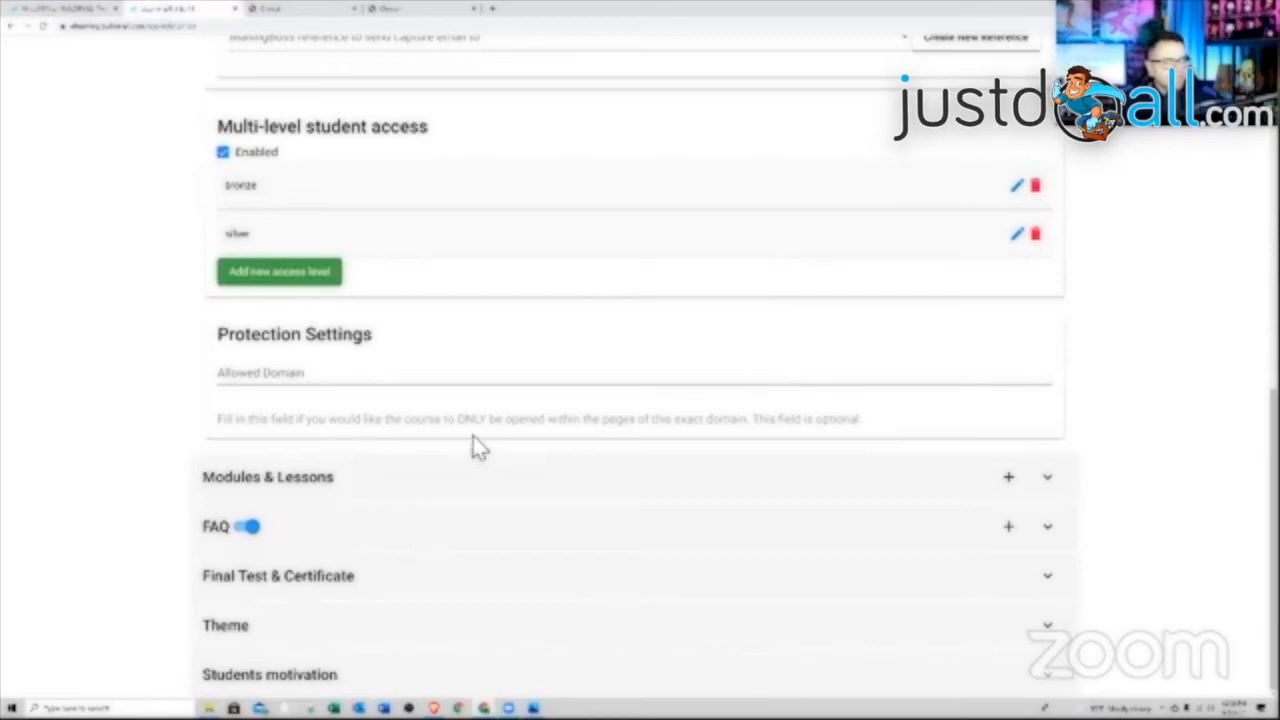
Add a new module under Modules & Lessons and enter its description
click(356, 482)
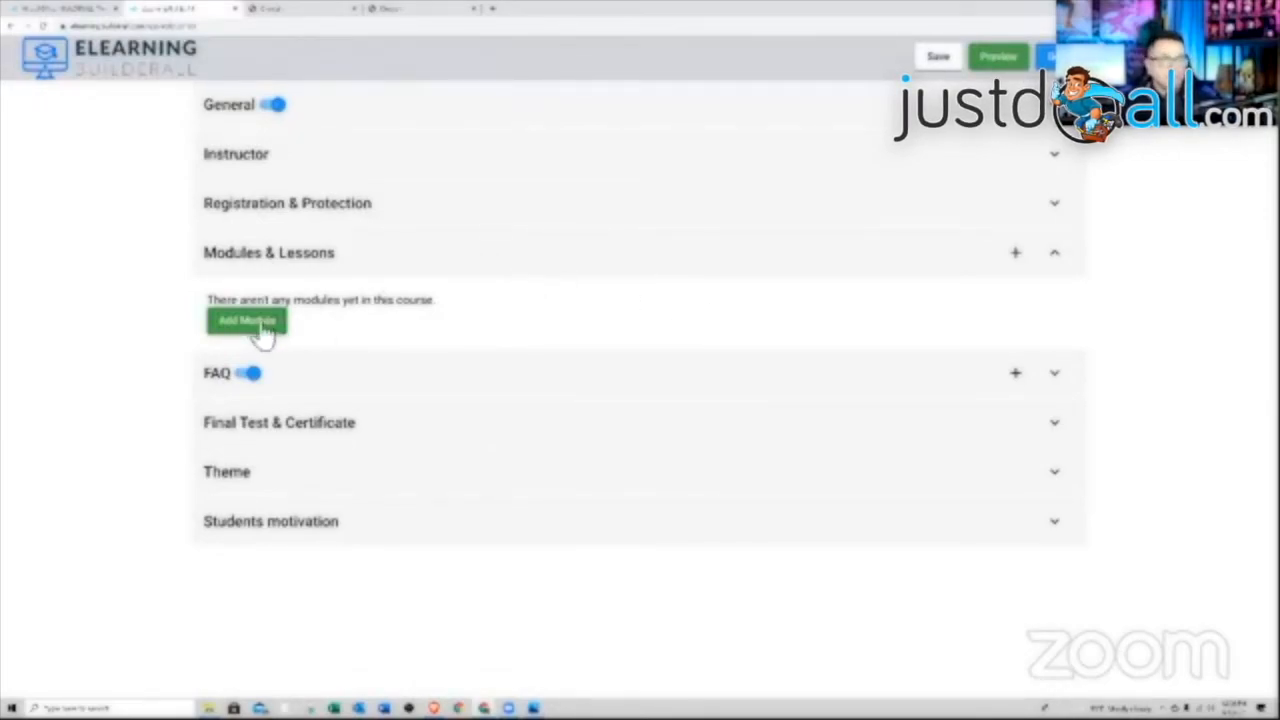
click(1016, 255)
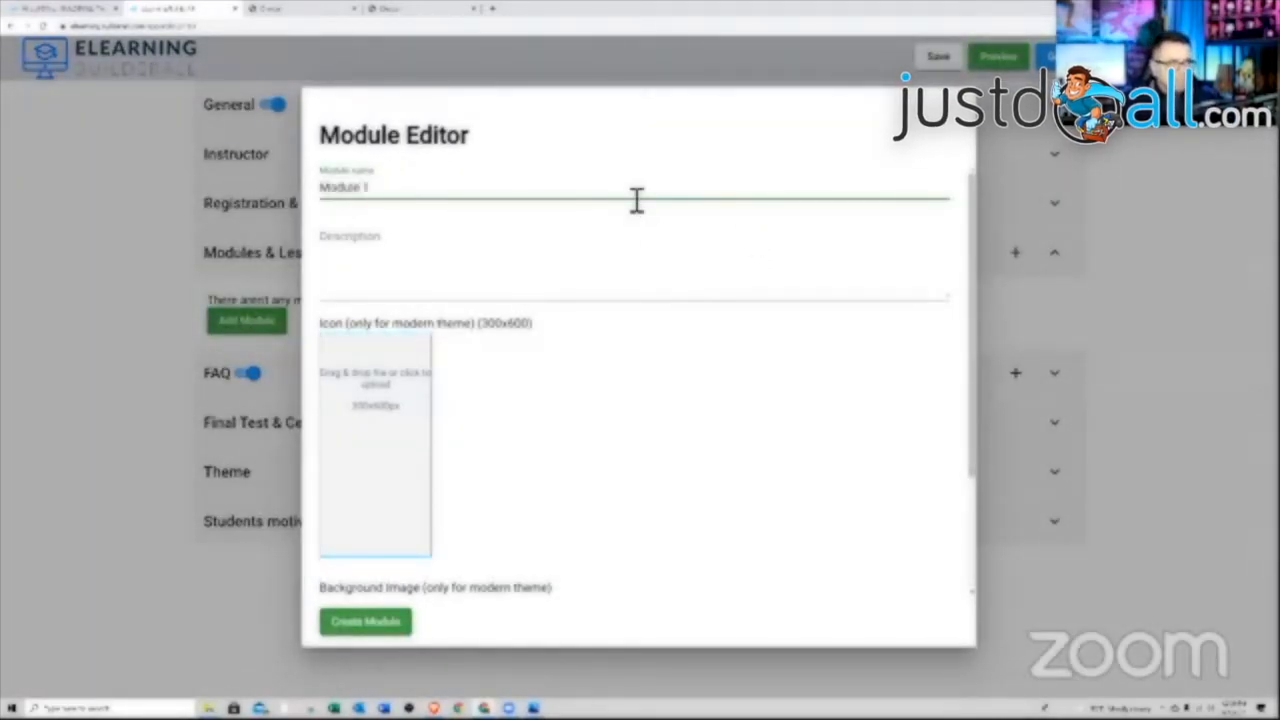
key(Tab)
text(M)
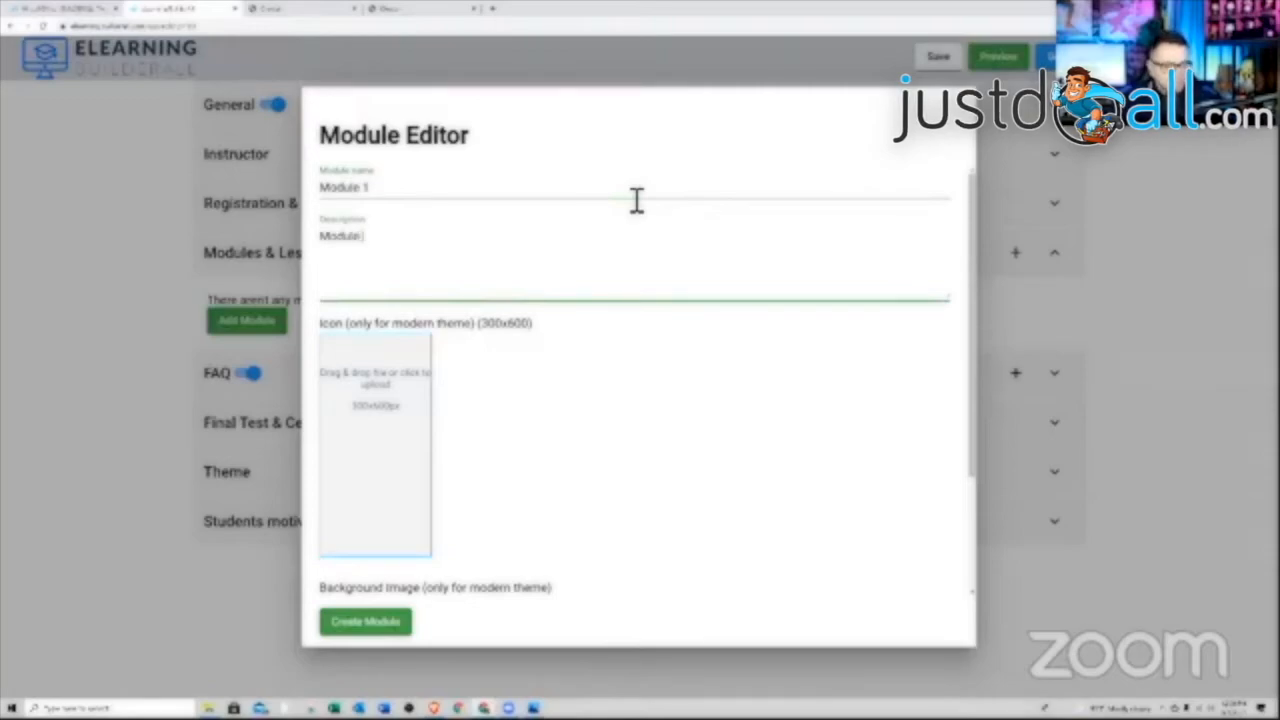
click(595, 372)
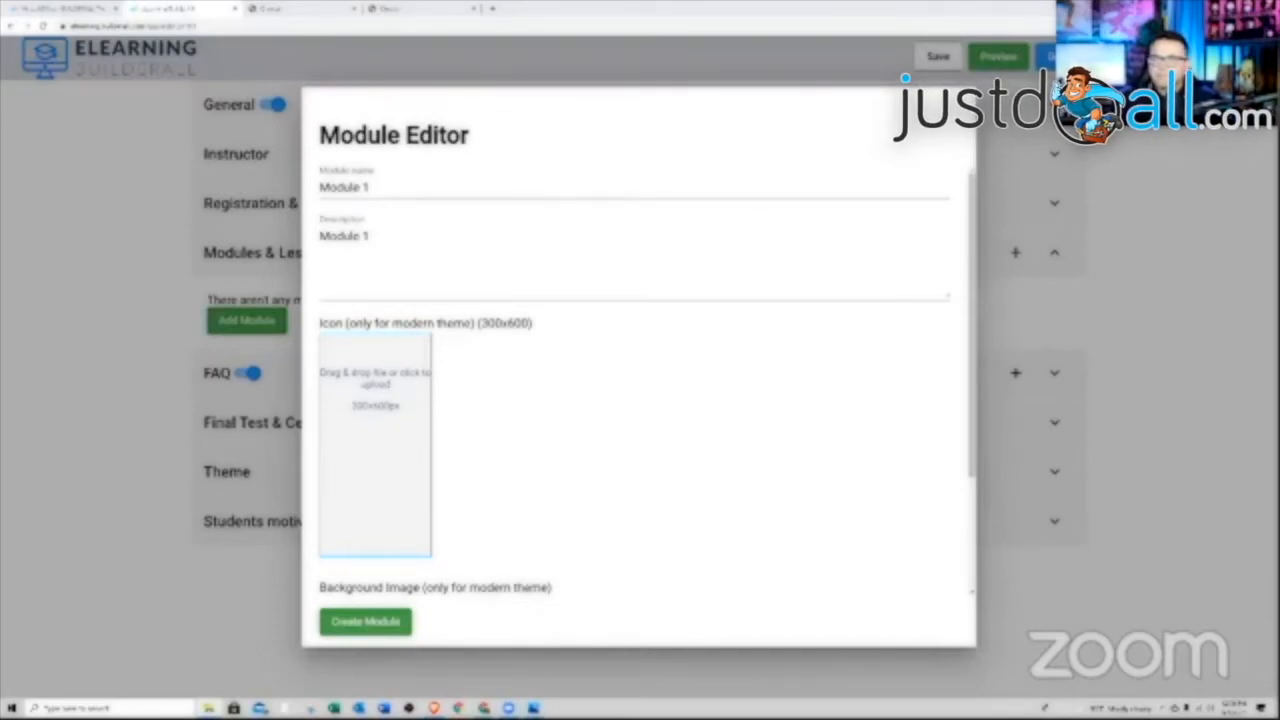
Set the Create your channel image as icon, add a background image, and create Module 1
drag(640, 360, 365, 445)
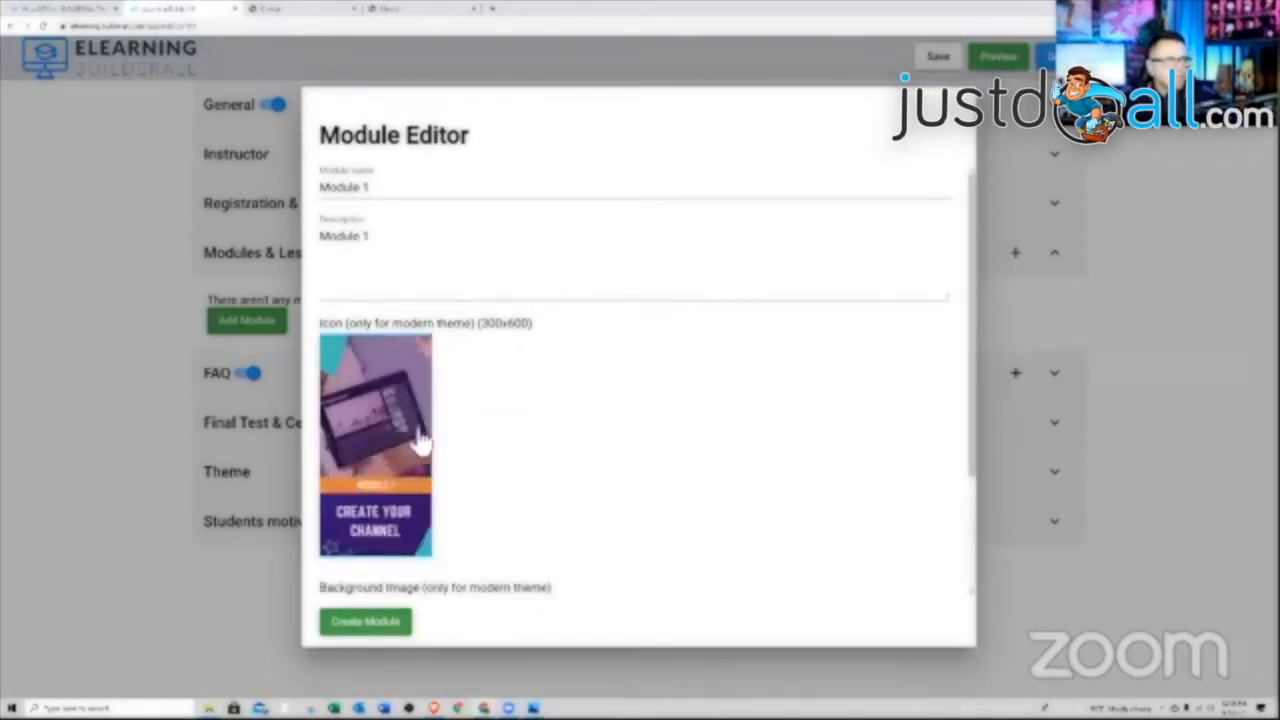
scroll(440, 472, down, 2)
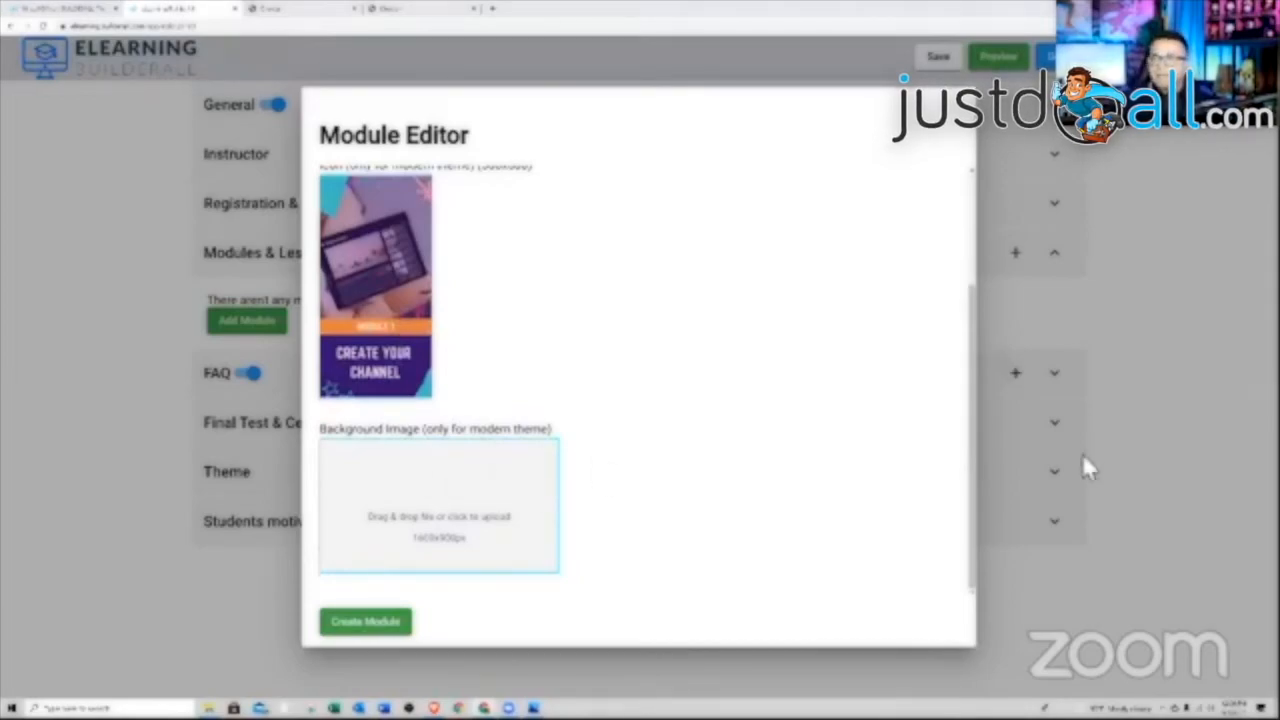
drag(1082, 453, 400, 511)
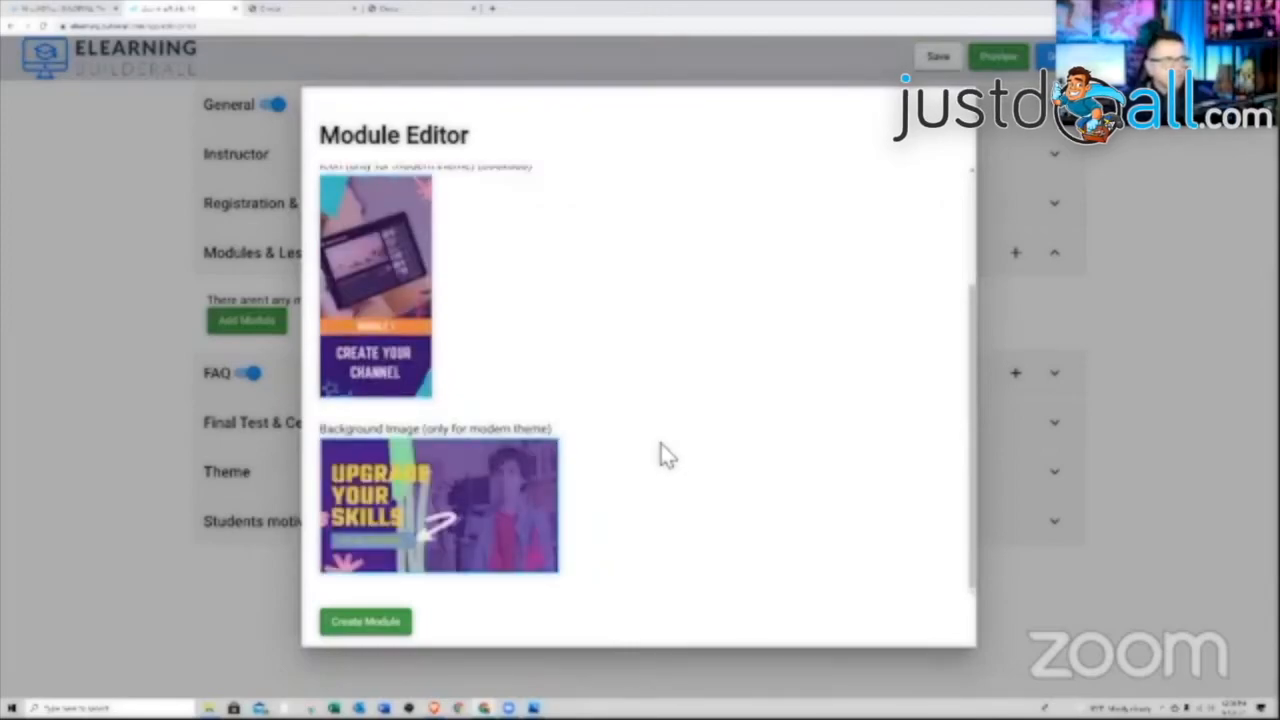
scroll(661, 443, up, 2)
scroll(661, 442, down, 2)
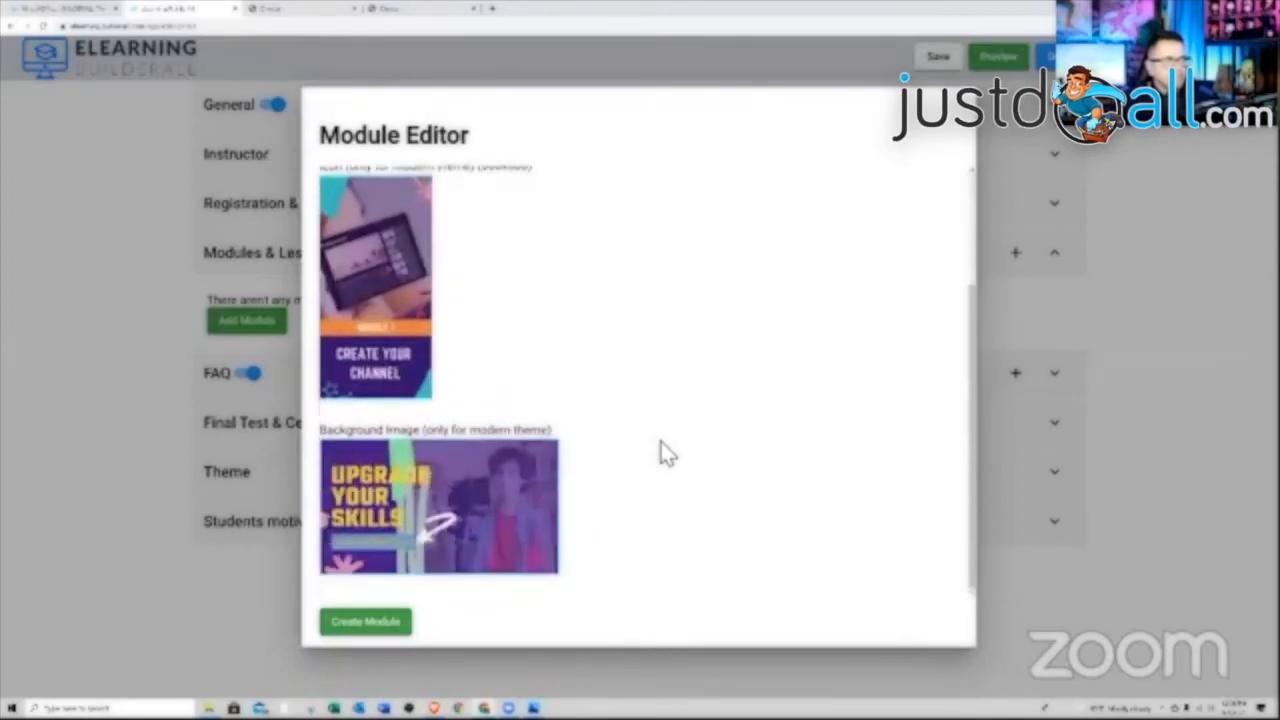
click(368, 630)
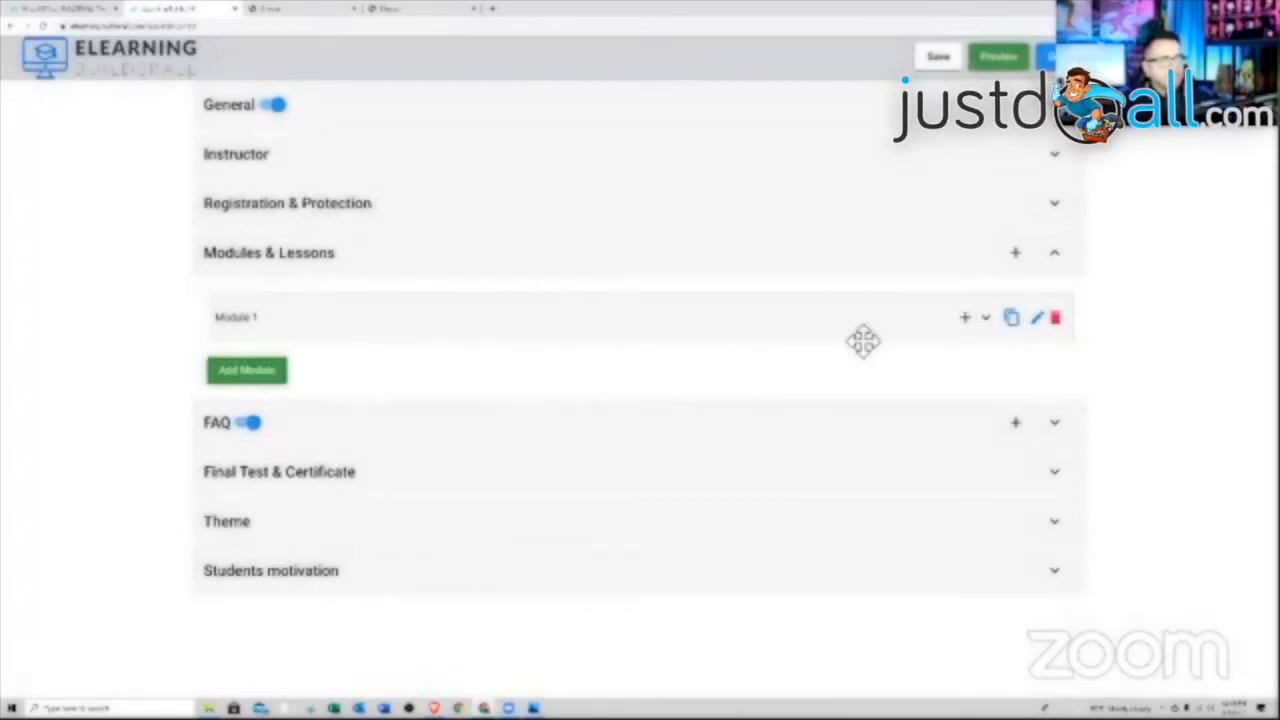
Check Module 1's lessons and start duplicating the module
click(986, 320)
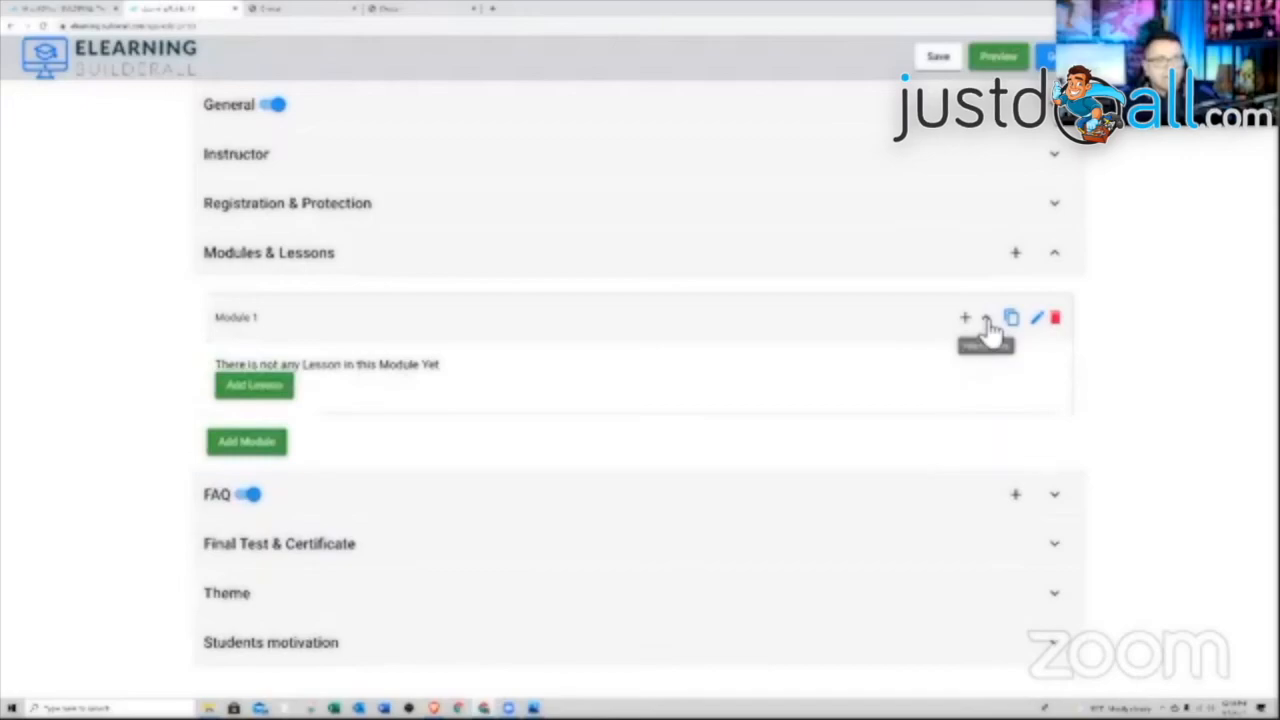
click(987, 322)
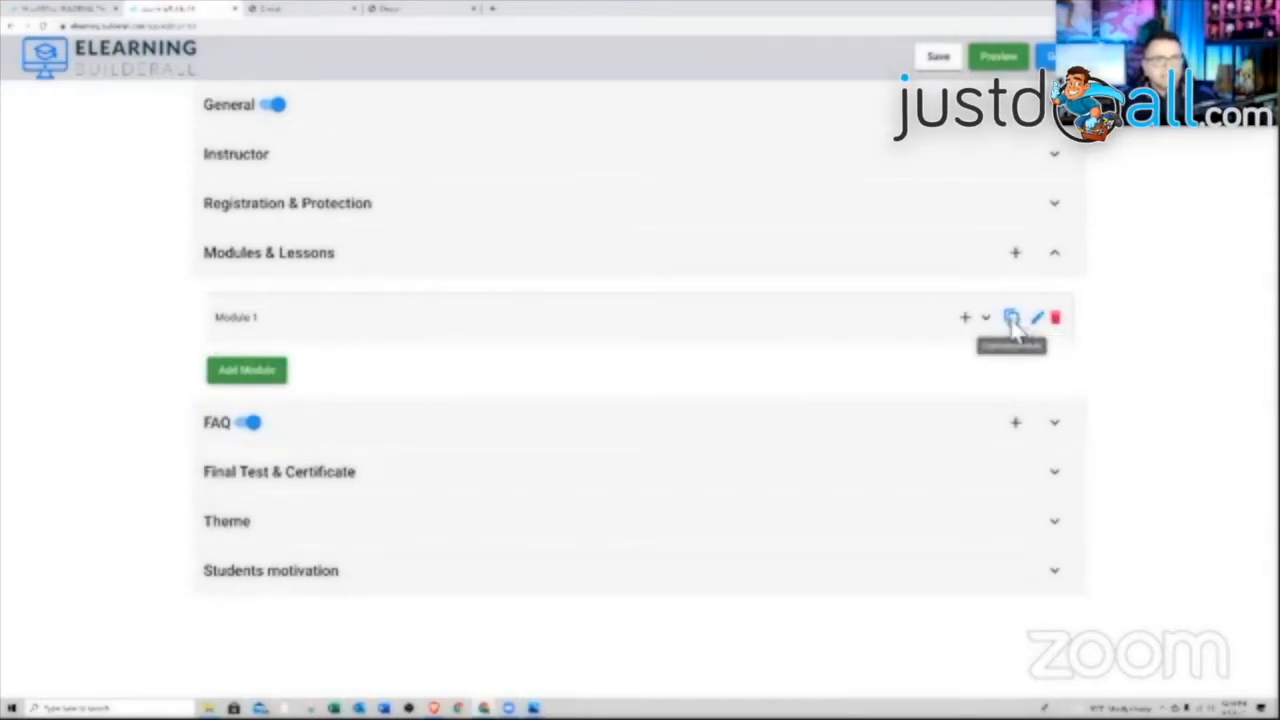
click(1014, 320)
Create the duplicate as Module 2 and give it the description 'Module 2'
text(M)
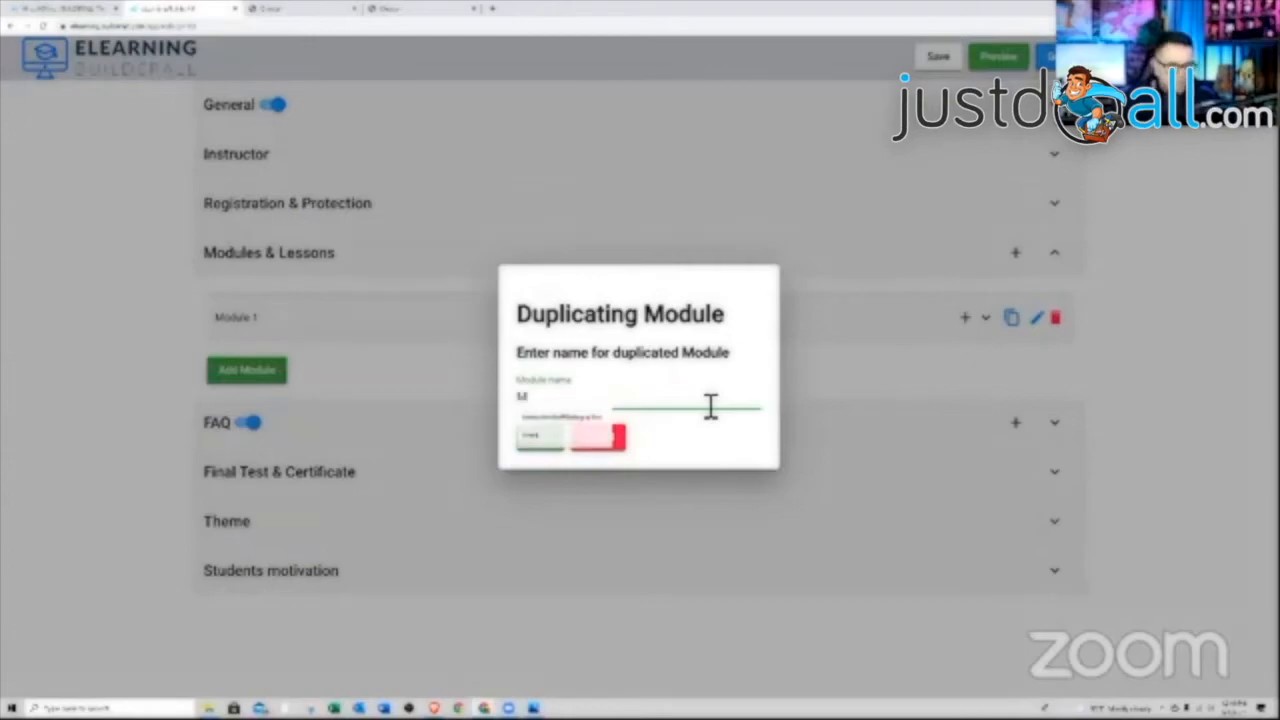
text(odule 2)
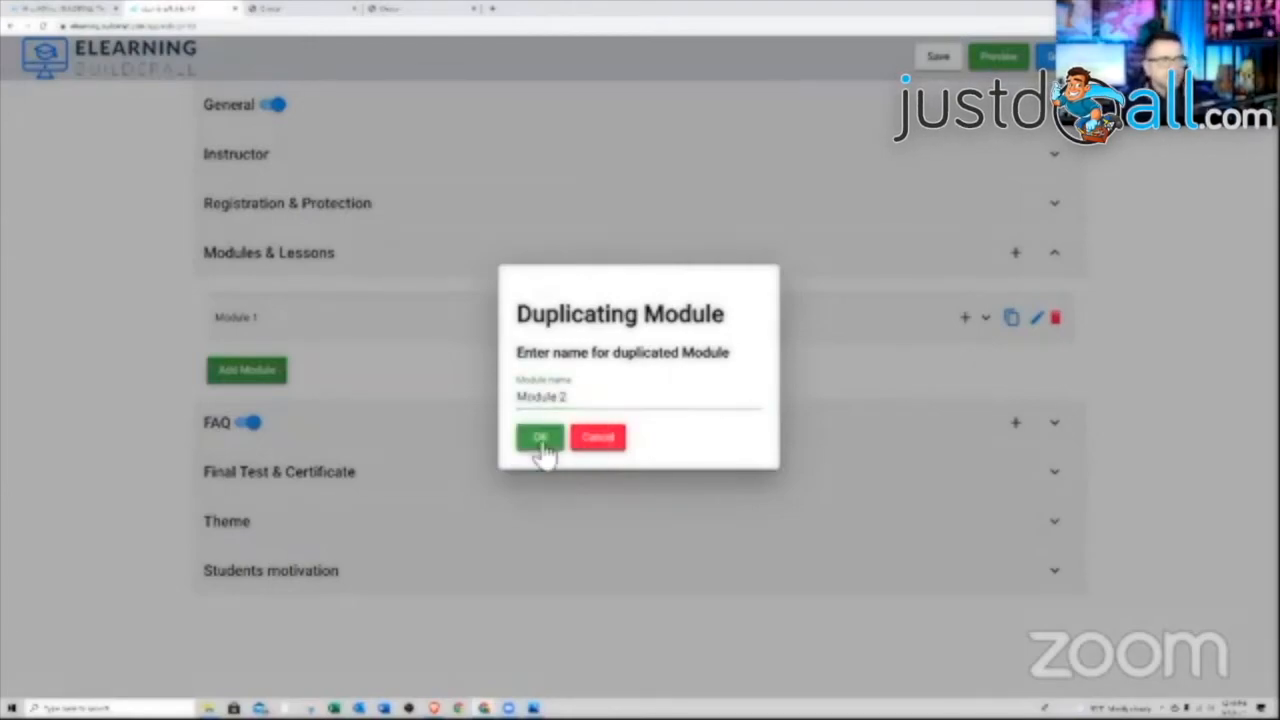
click(538, 440)
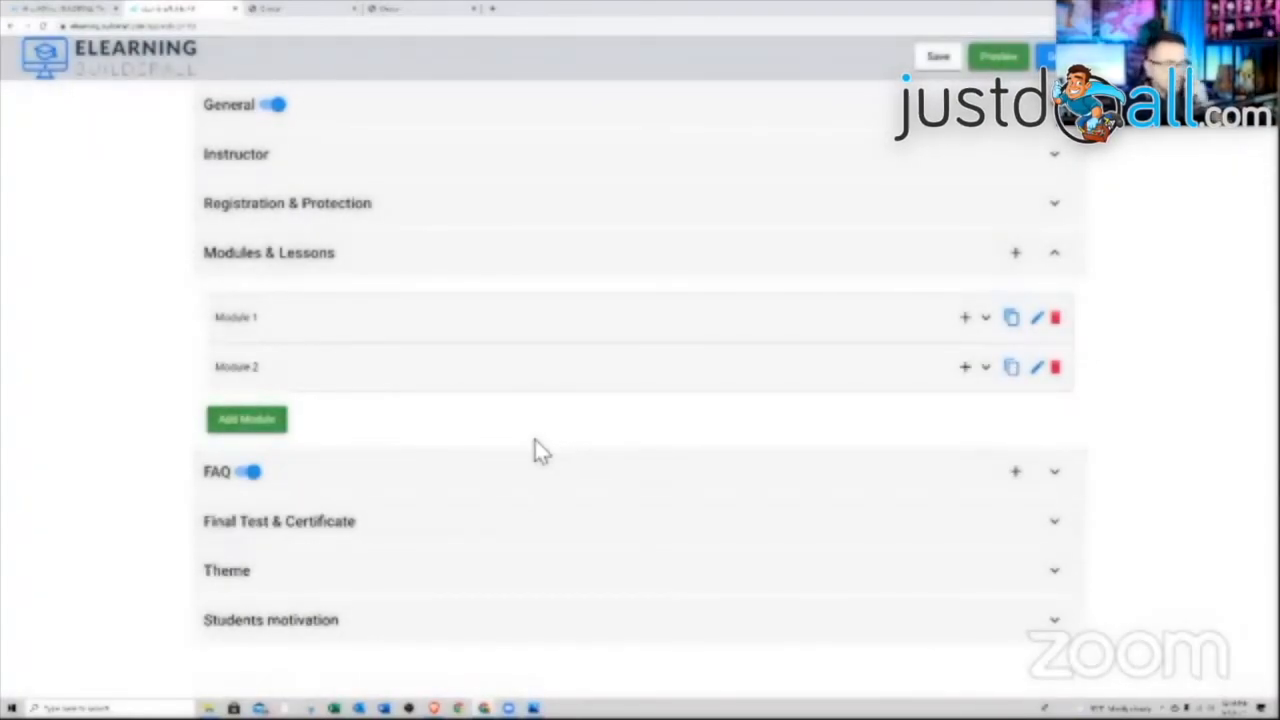
click(1035, 370)
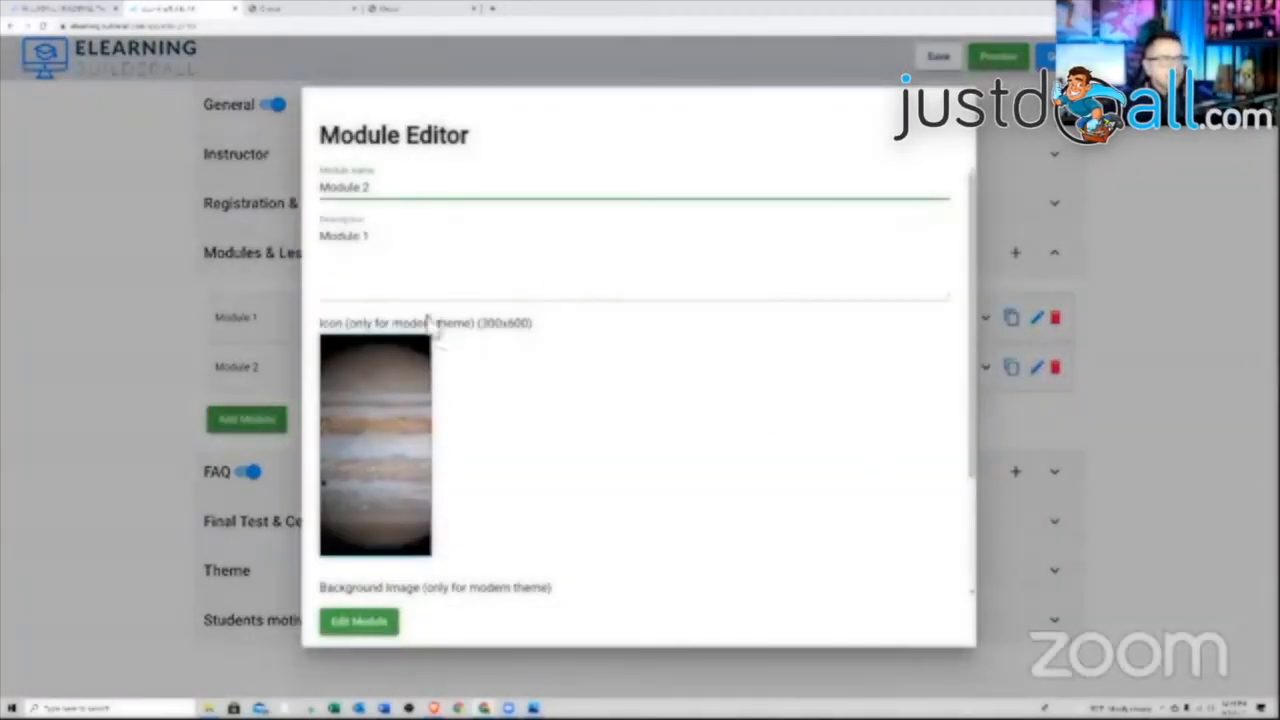
click(390, 250)
text(Module )
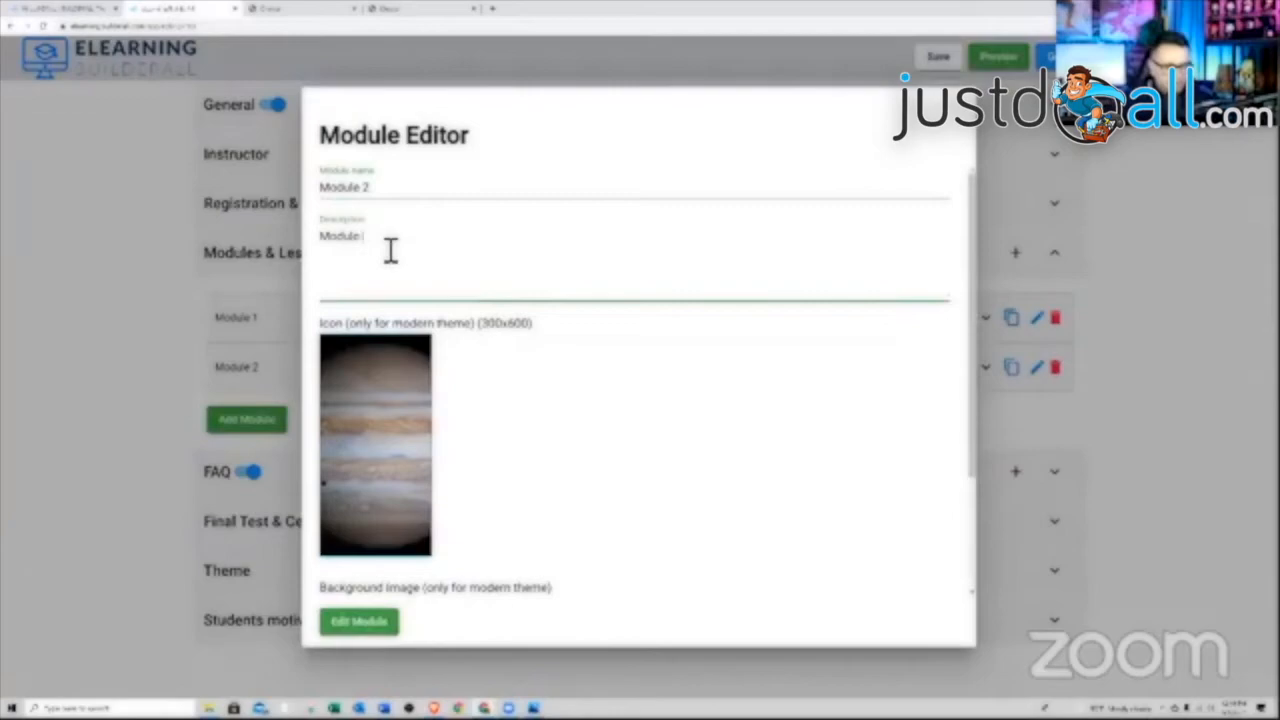
text(2)
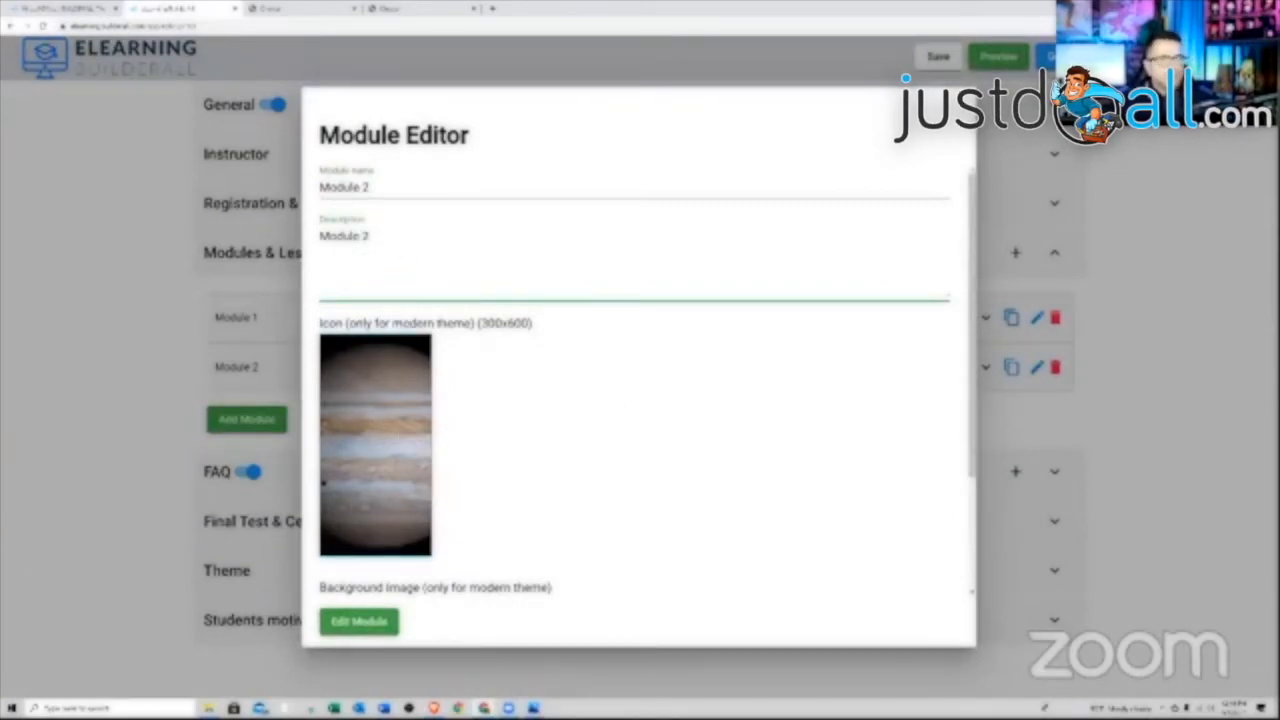
Give Module 2 the Video & Audio Presentation icon and a beach background image, then save
drag(614, 357, 435, 402)
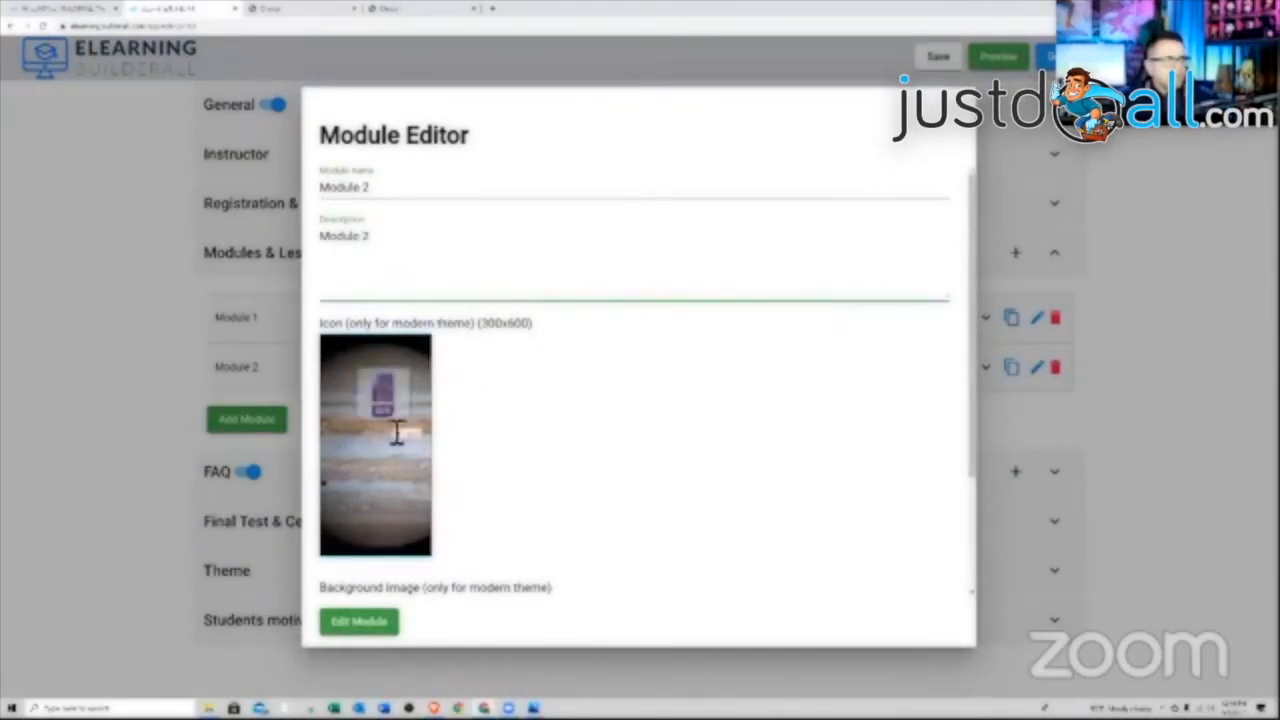
scroll(590, 472, down, 2)
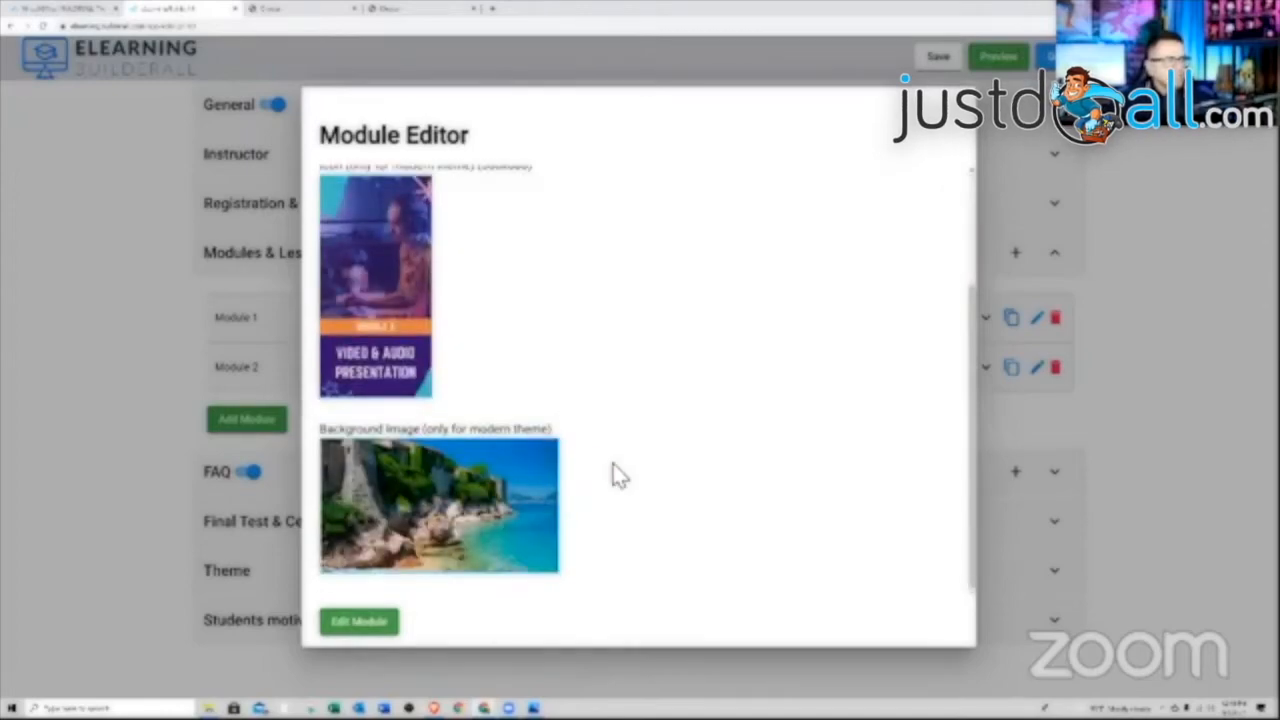
drag(1178, 398, 491, 514)
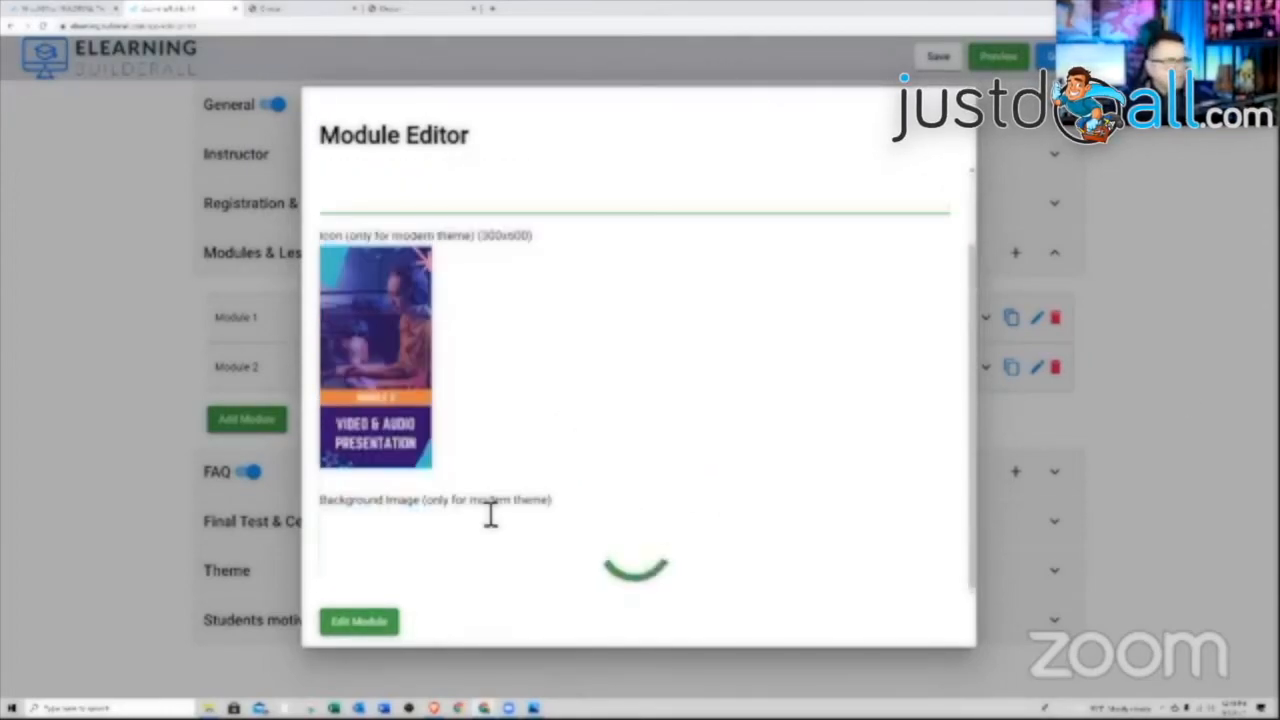
scroll(555, 450, down, 1)
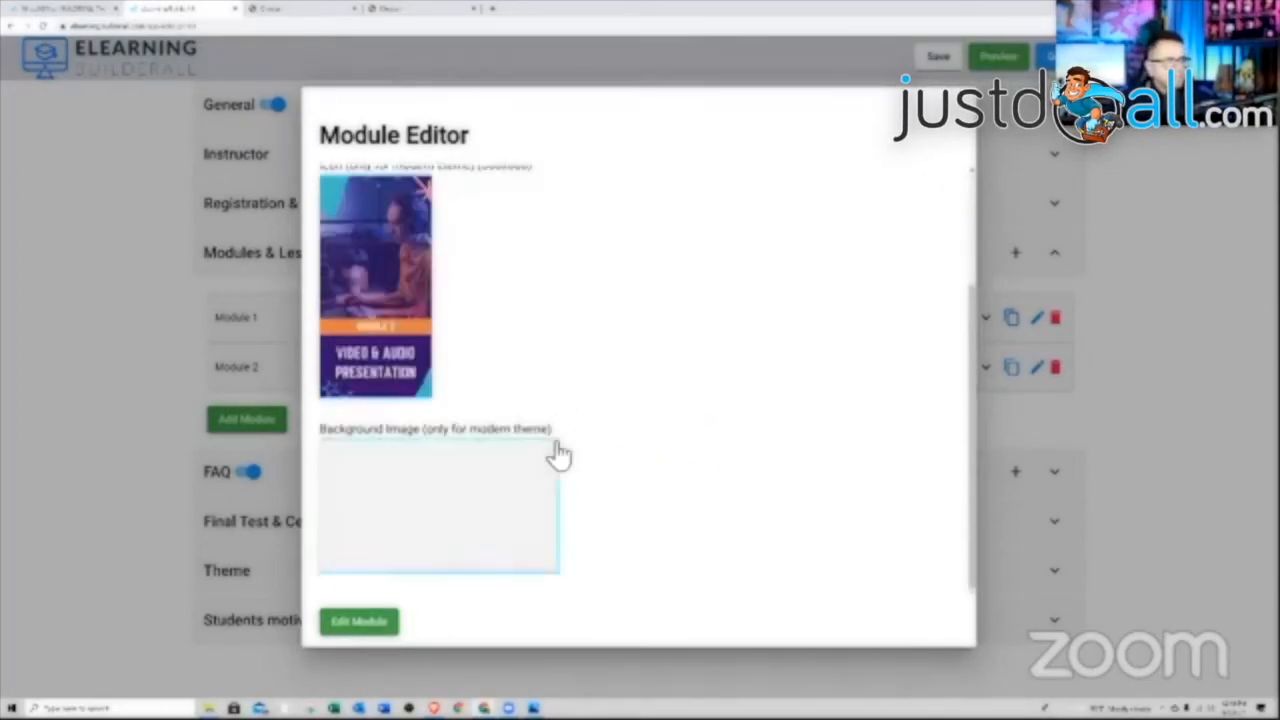
scroll(591, 517, up, 2)
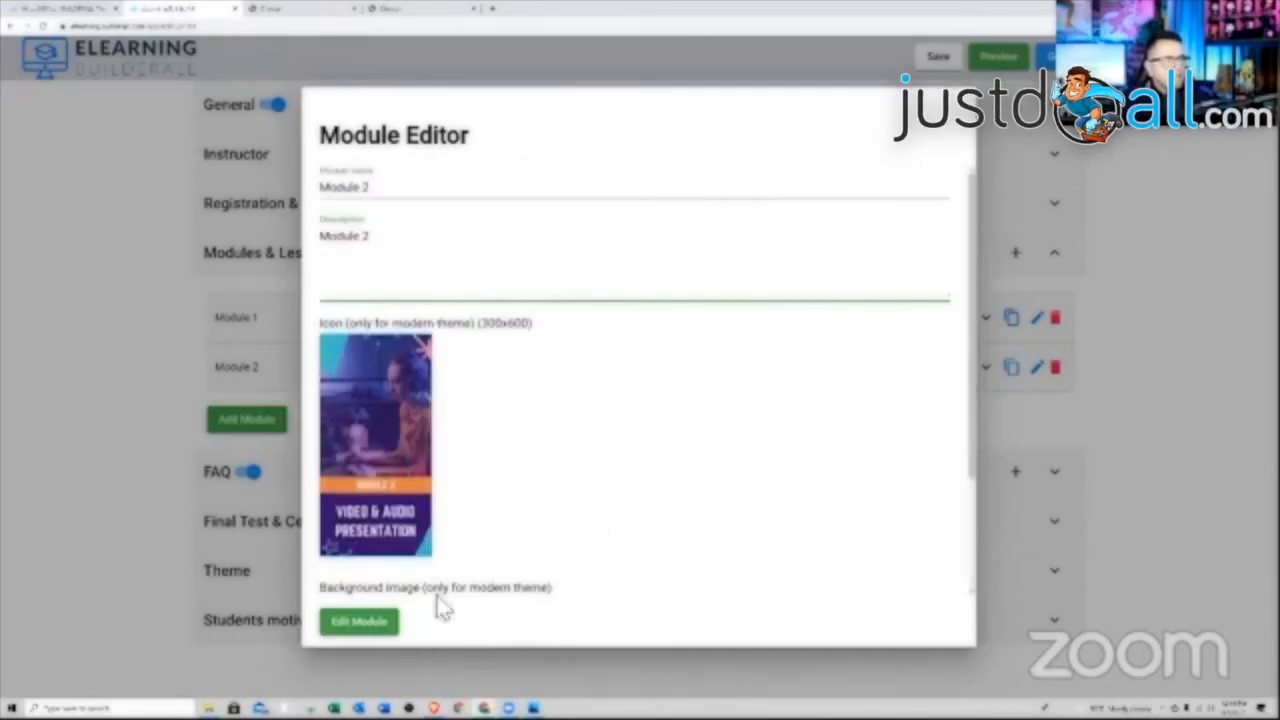
click(375, 625)
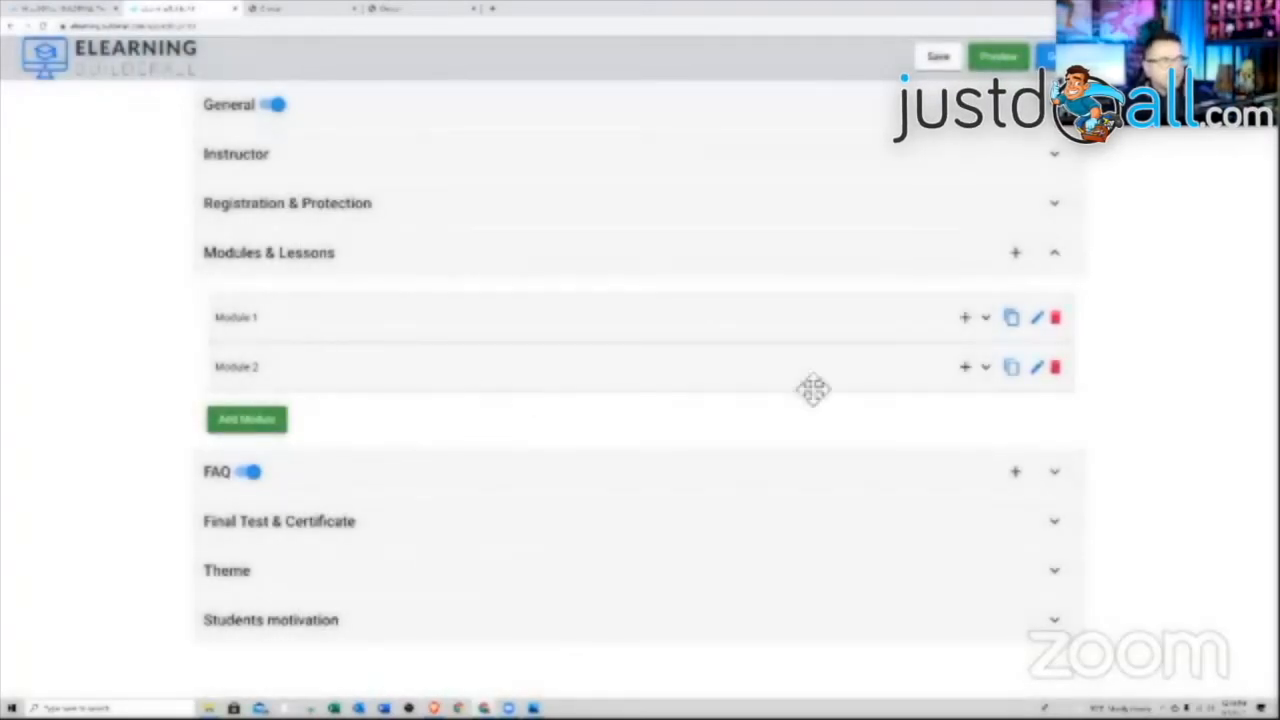
Recheck Module 2's settings without changing its icon, then drag Module 2 to reorder it
click(1037, 368)
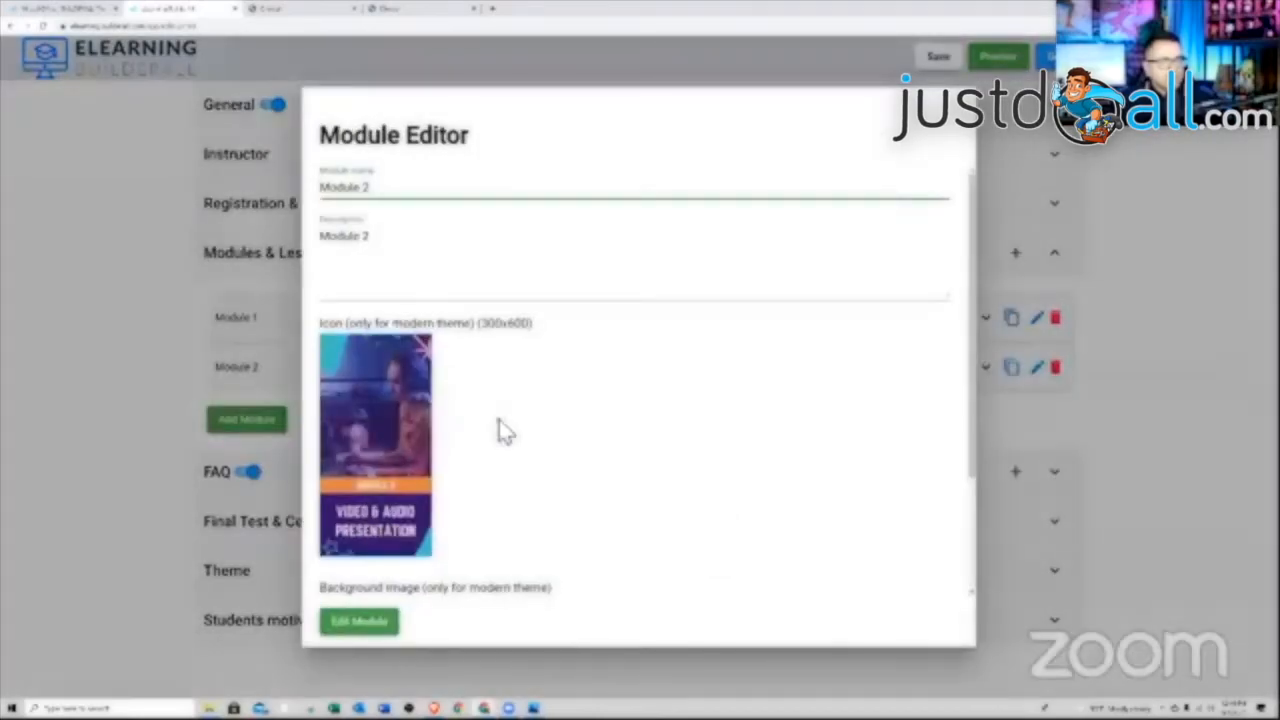
click(397, 413)
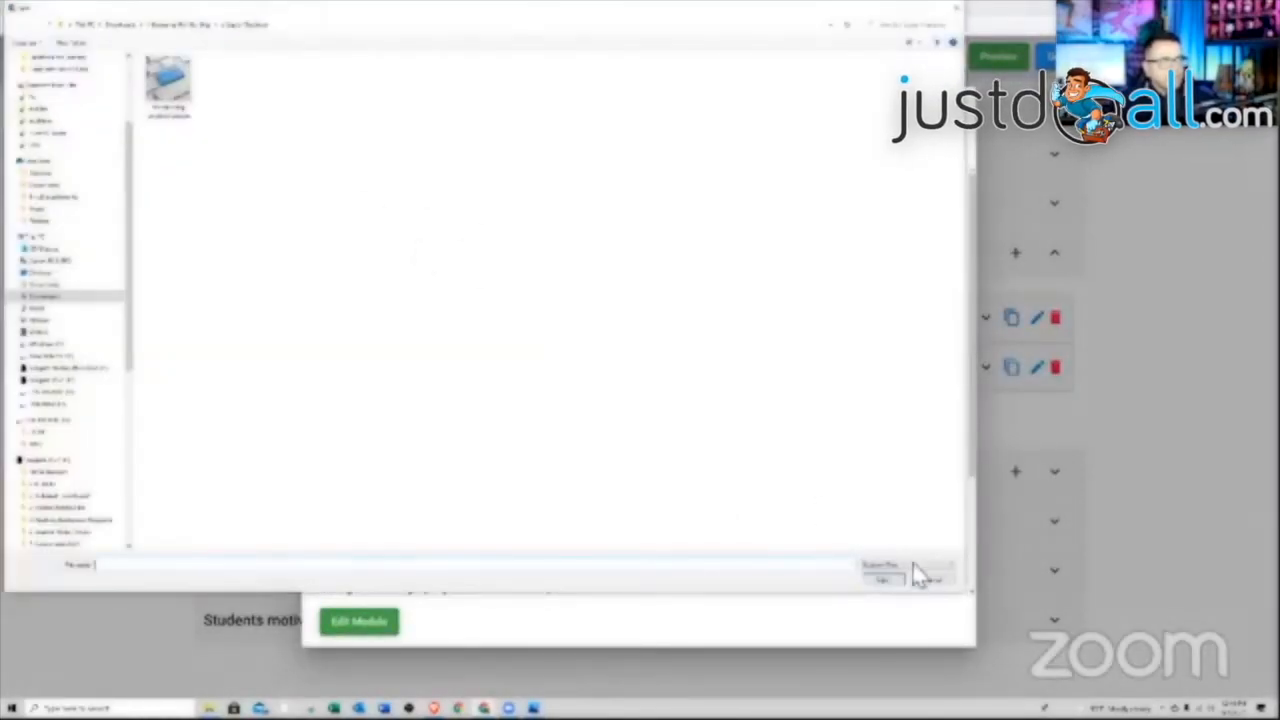
click(923, 586)
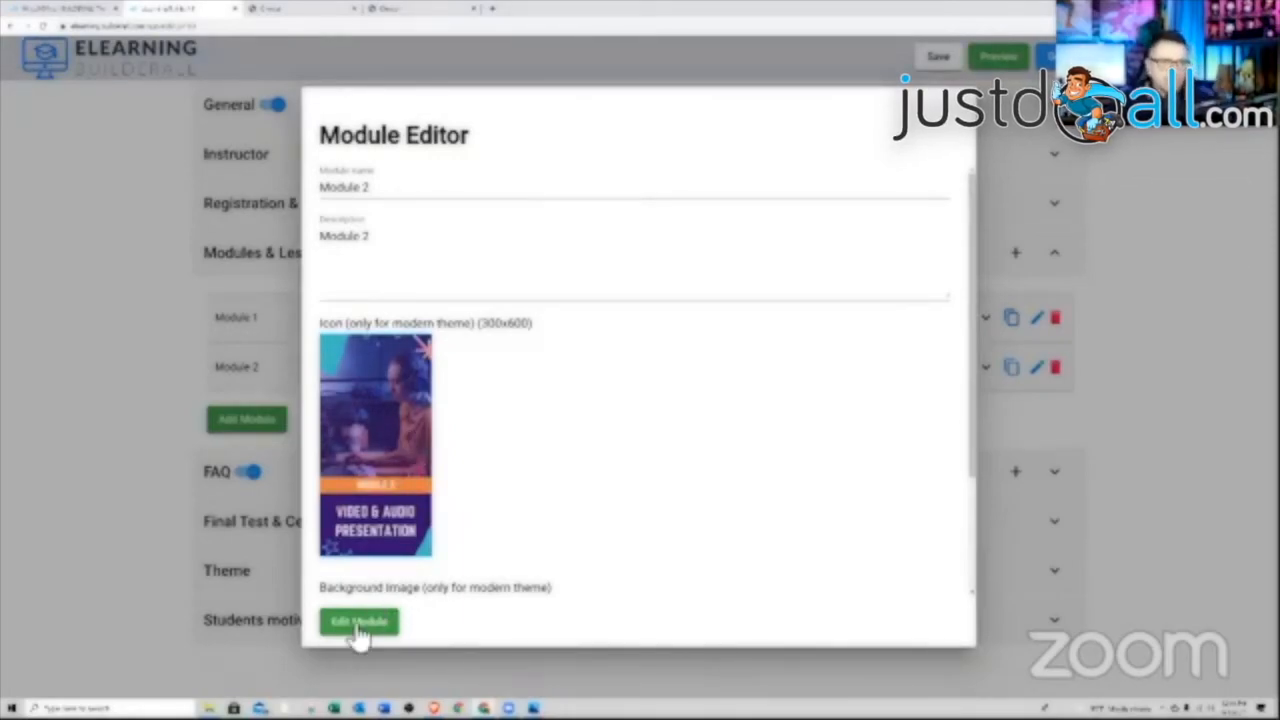
click(394, 628)
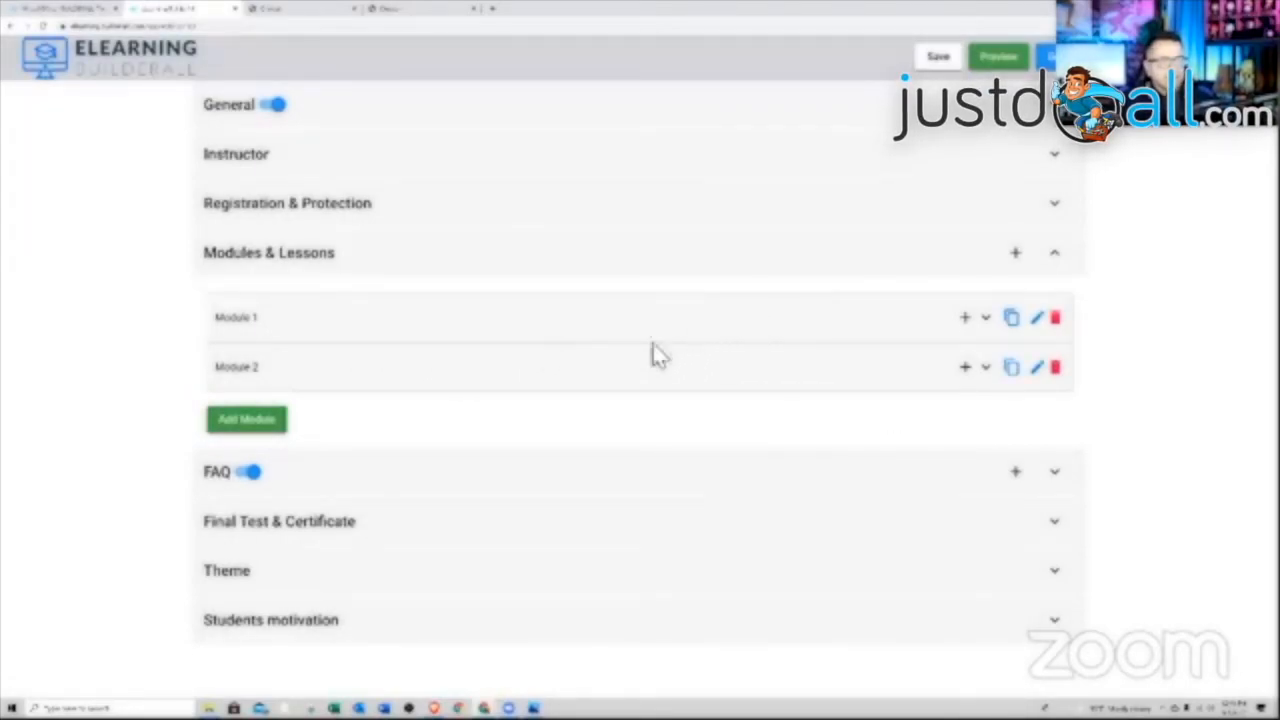
drag(551, 372, 557, 325)
Keep Module 2 below Module 1 and add a new lesson to Module 1
drag(568, 361, 568, 366)
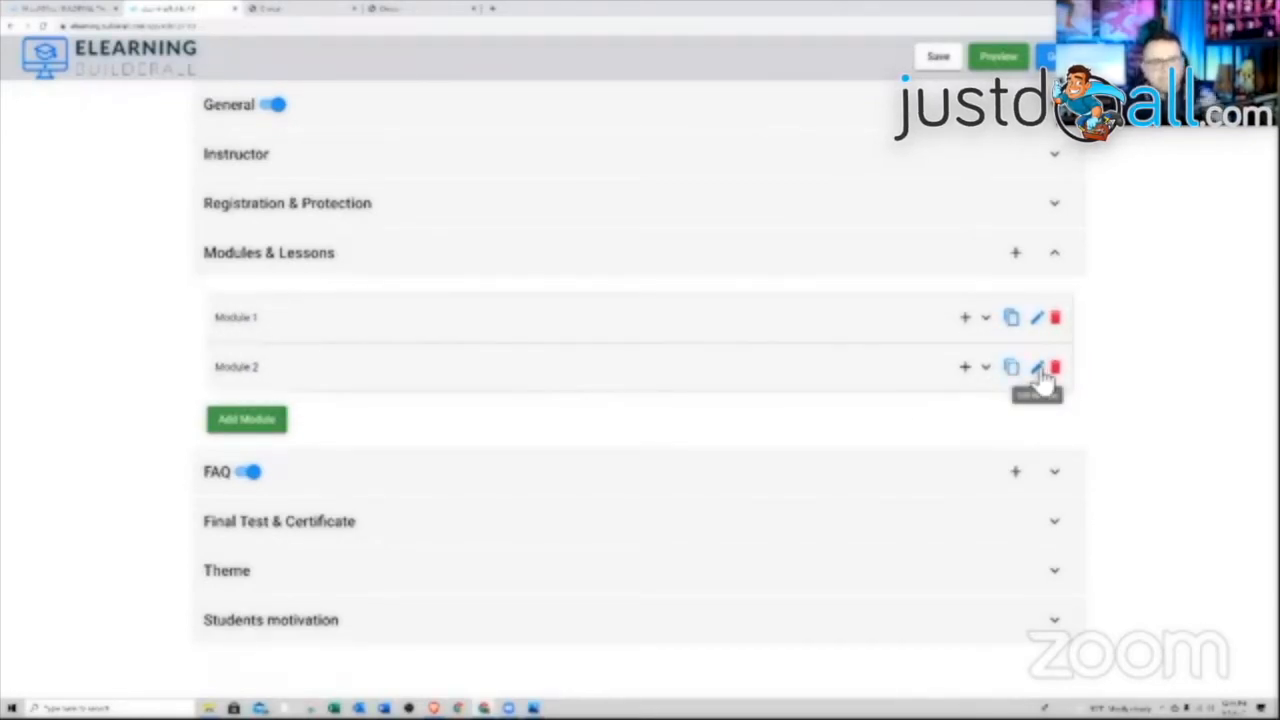
mouse_move(806, 371)
mouse_down()
mouse_move(803, 323)
mouse_move(800, 374)
mouse_up()
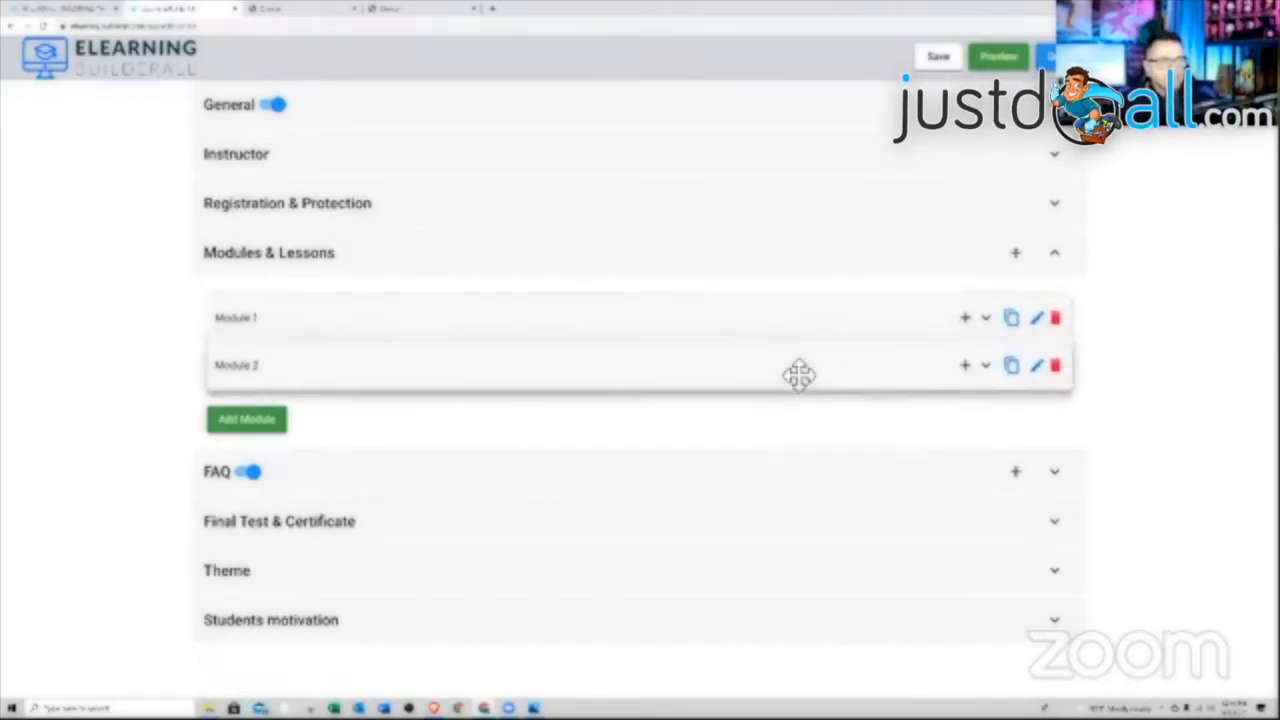
click(966, 320)
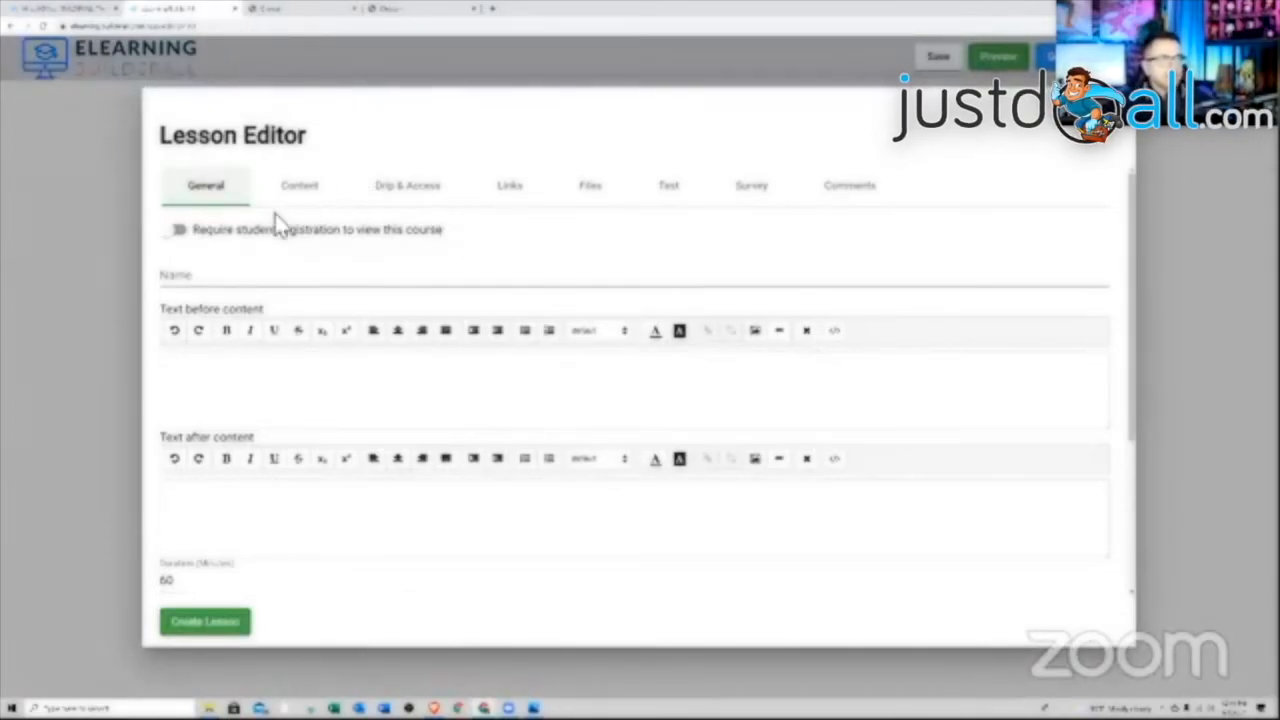
Look over the new lesson's Content, Drip & Access, Links, Files and Test sections, then require registration in General
click(304, 196)
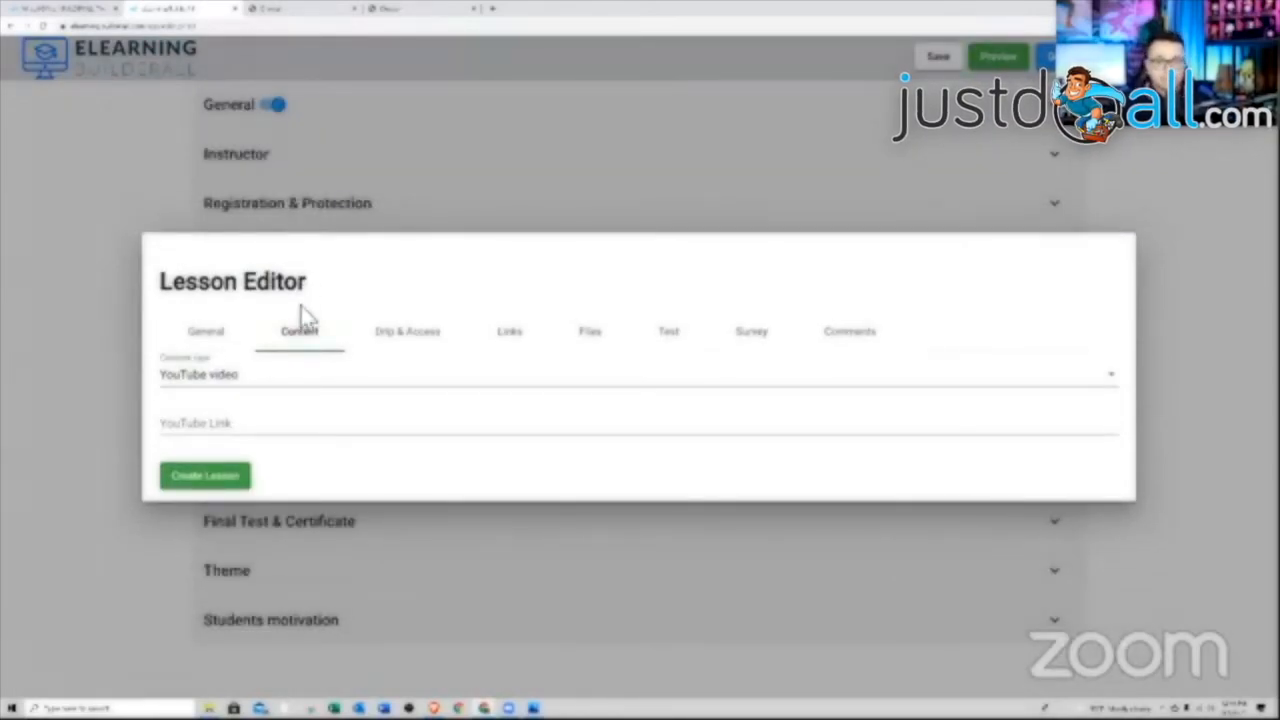
click(397, 338)
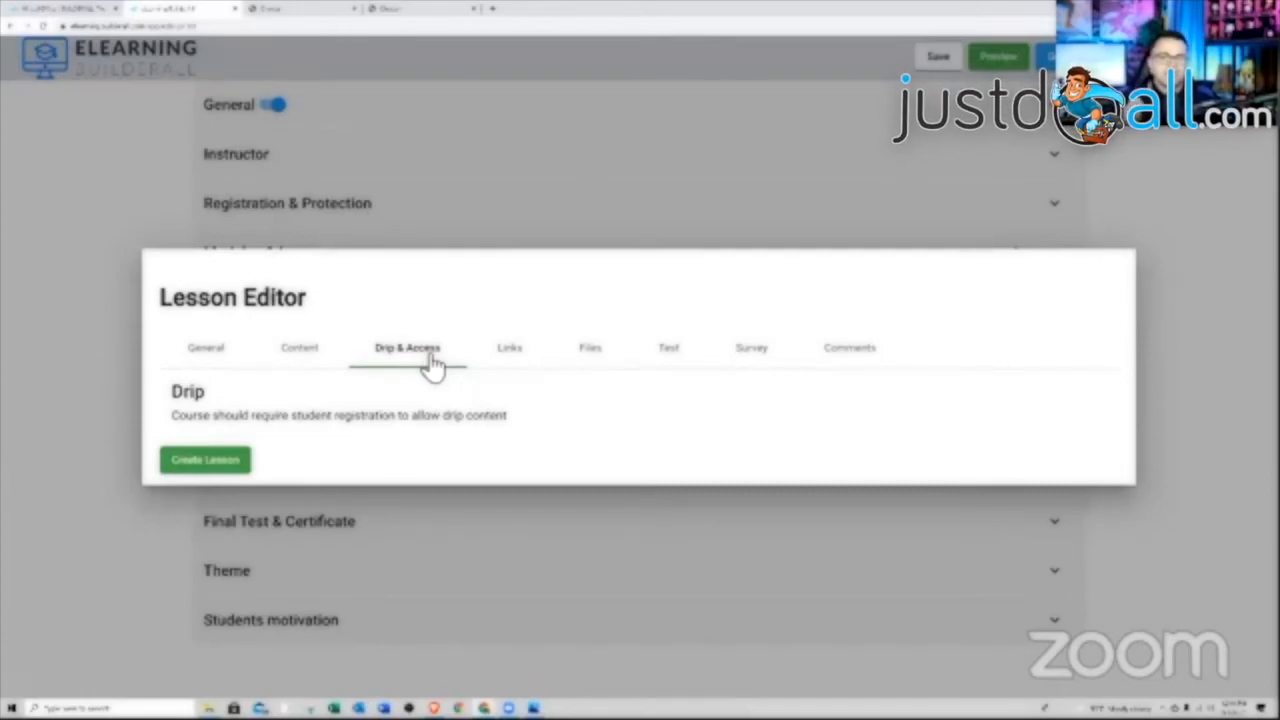
click(510, 352)
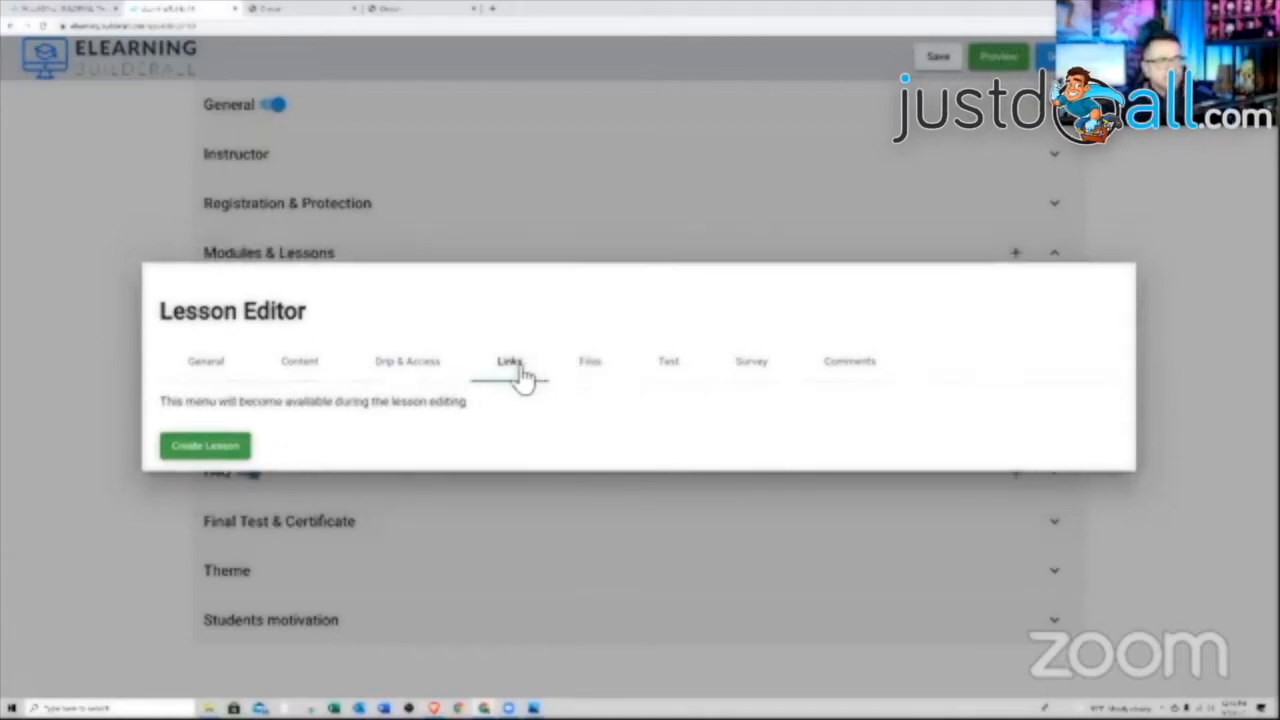
click(594, 367)
click(672, 368)
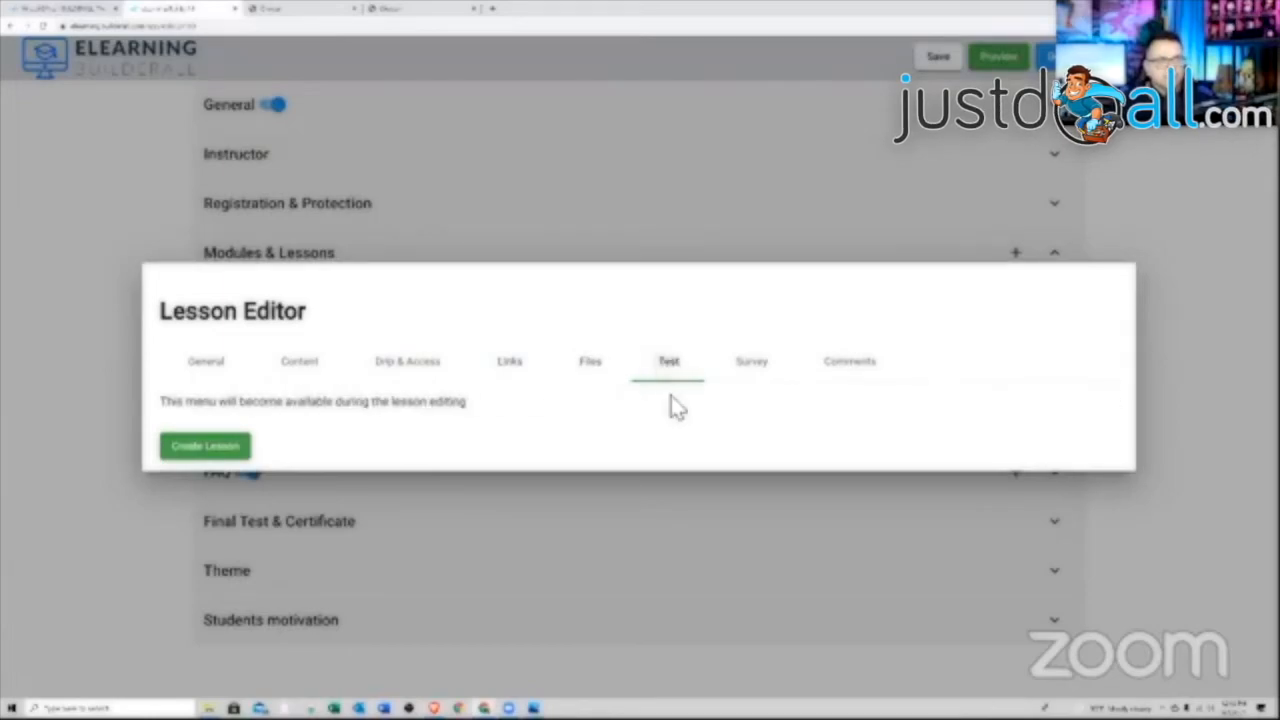
click(207, 366)
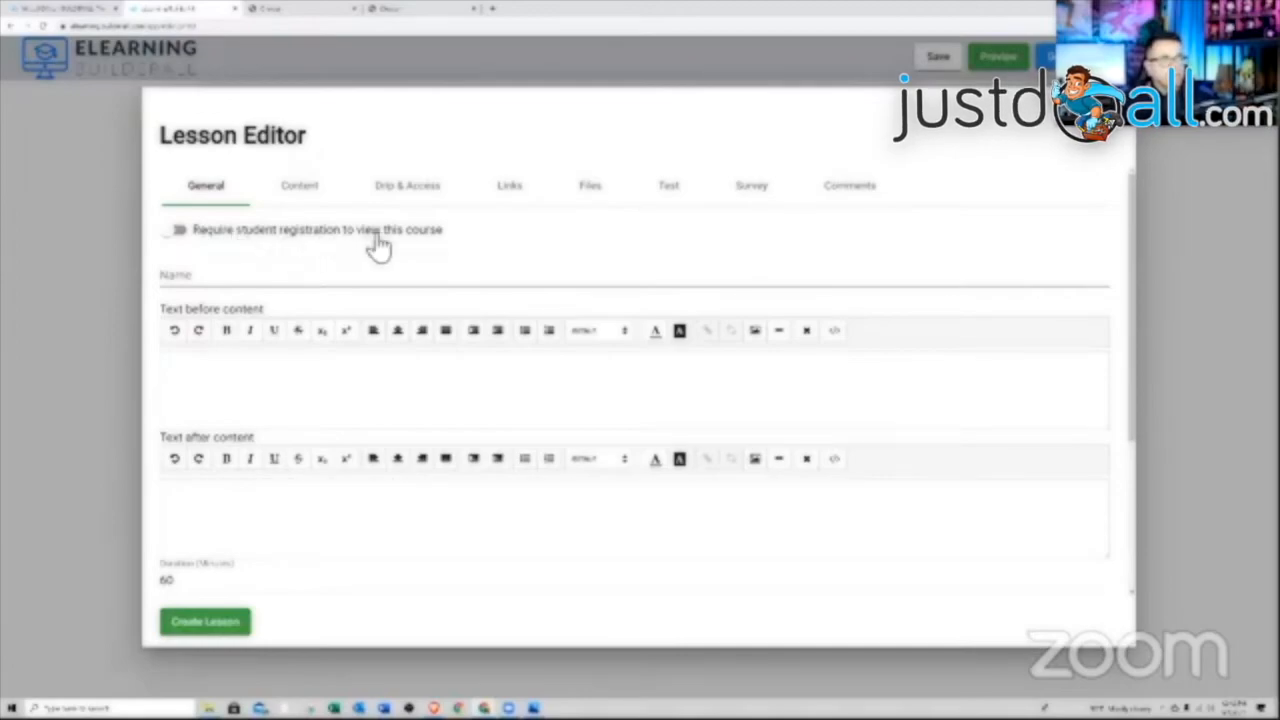
click(177, 231)
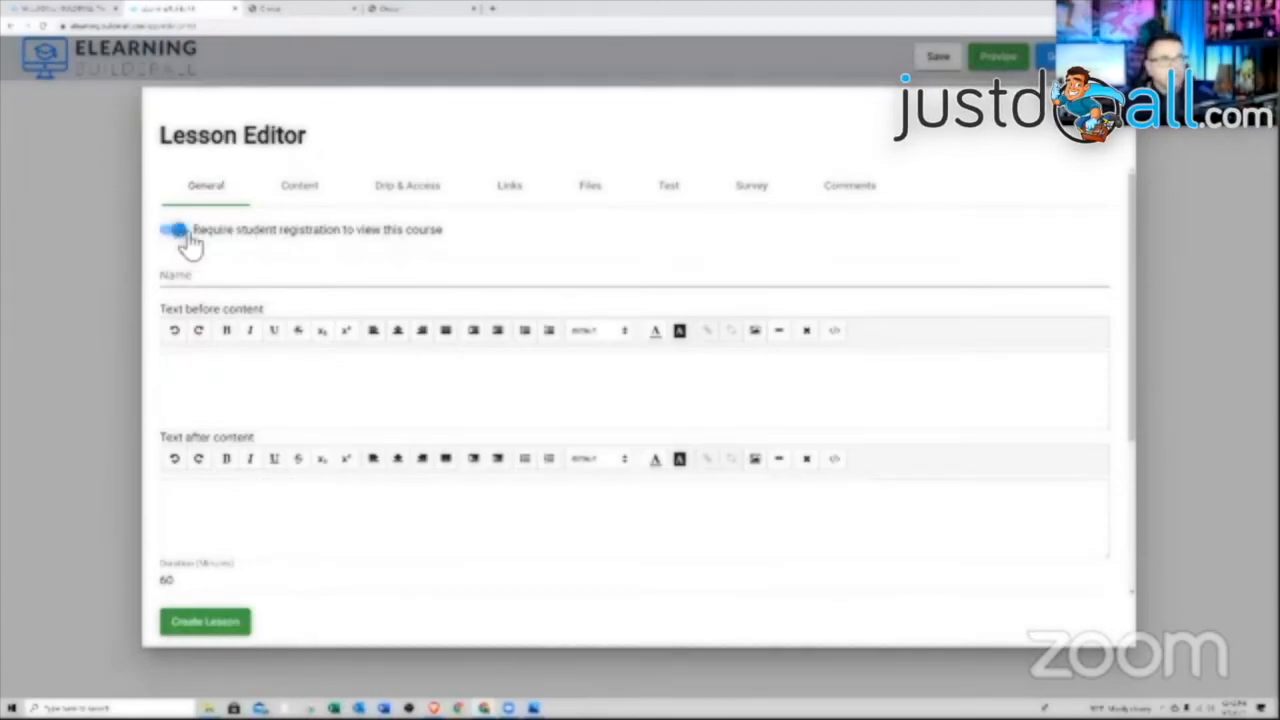
Switch student registration off and name the new lesson 'Lesson 1'
click(184, 240)
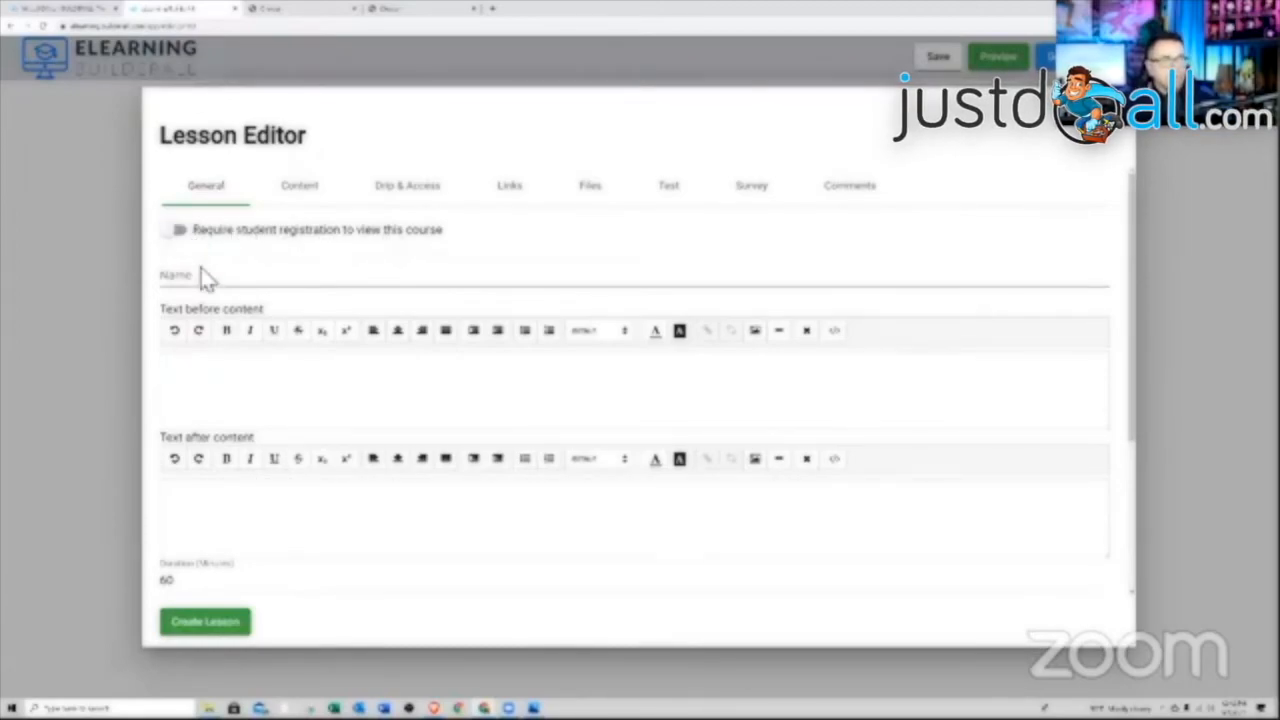
click(212, 279)
text(Lesson )
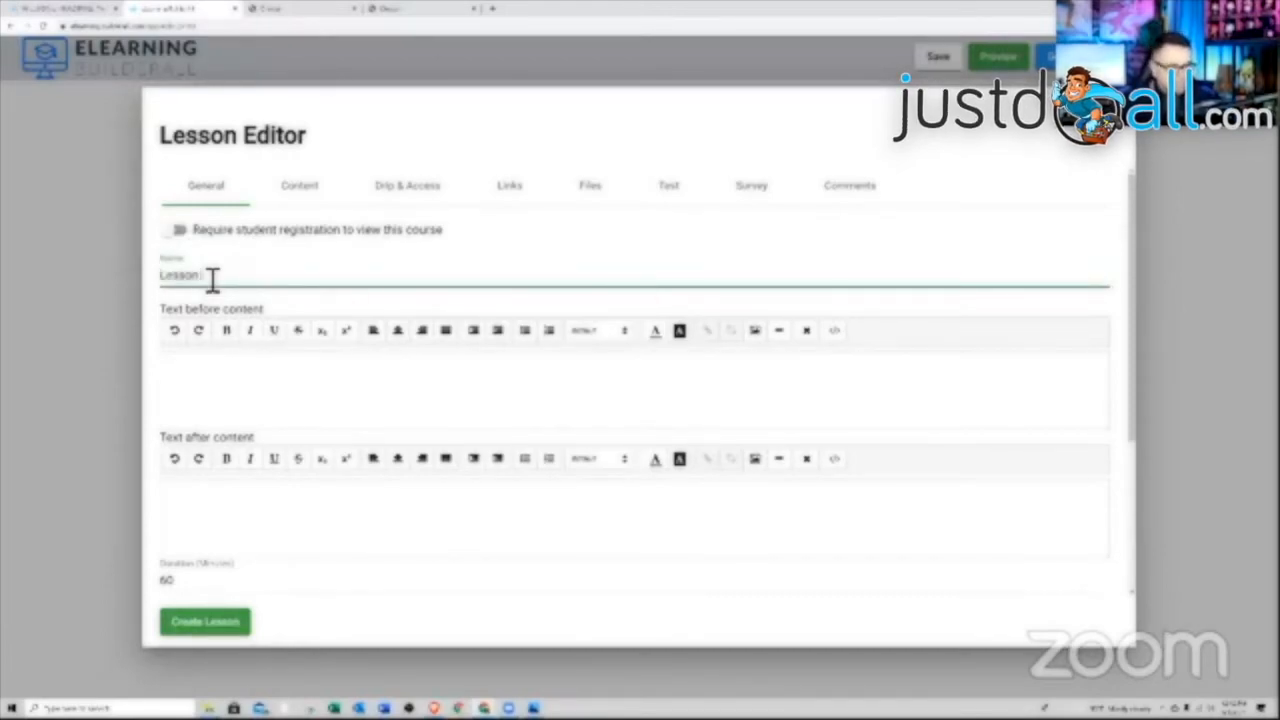
text(1)
click(330, 385)
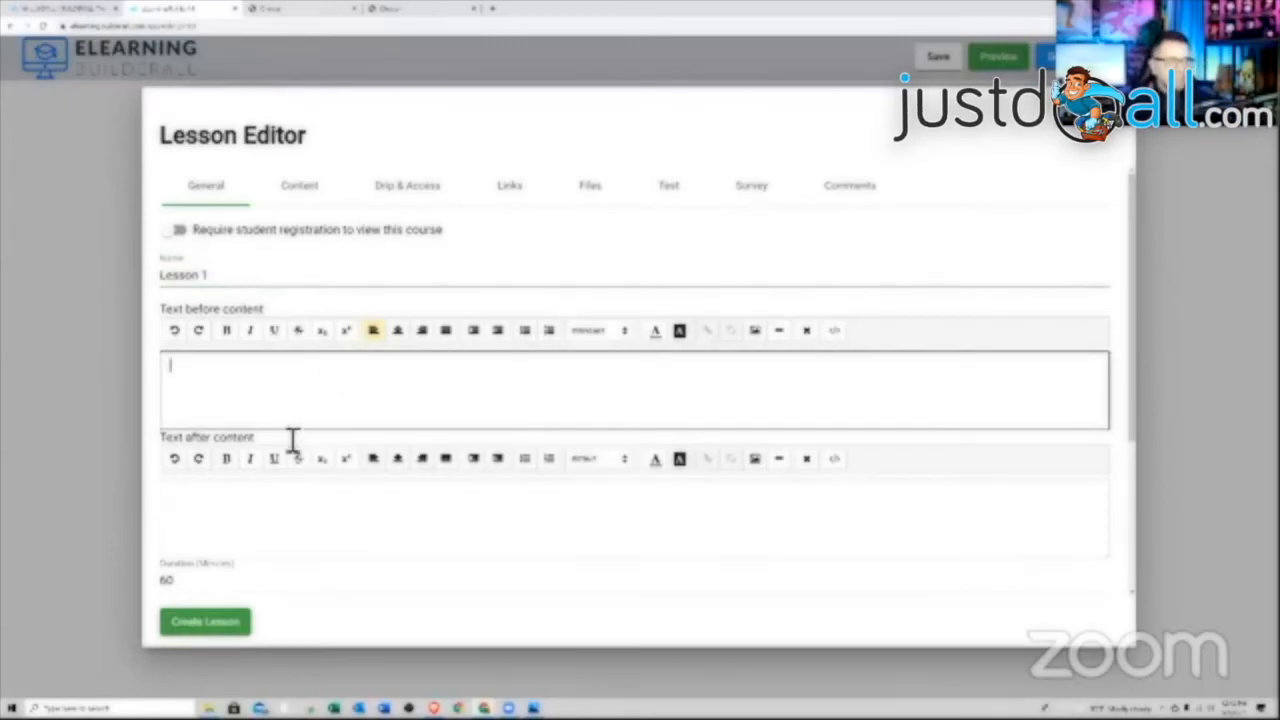
scroll(350, 505, down, 2)
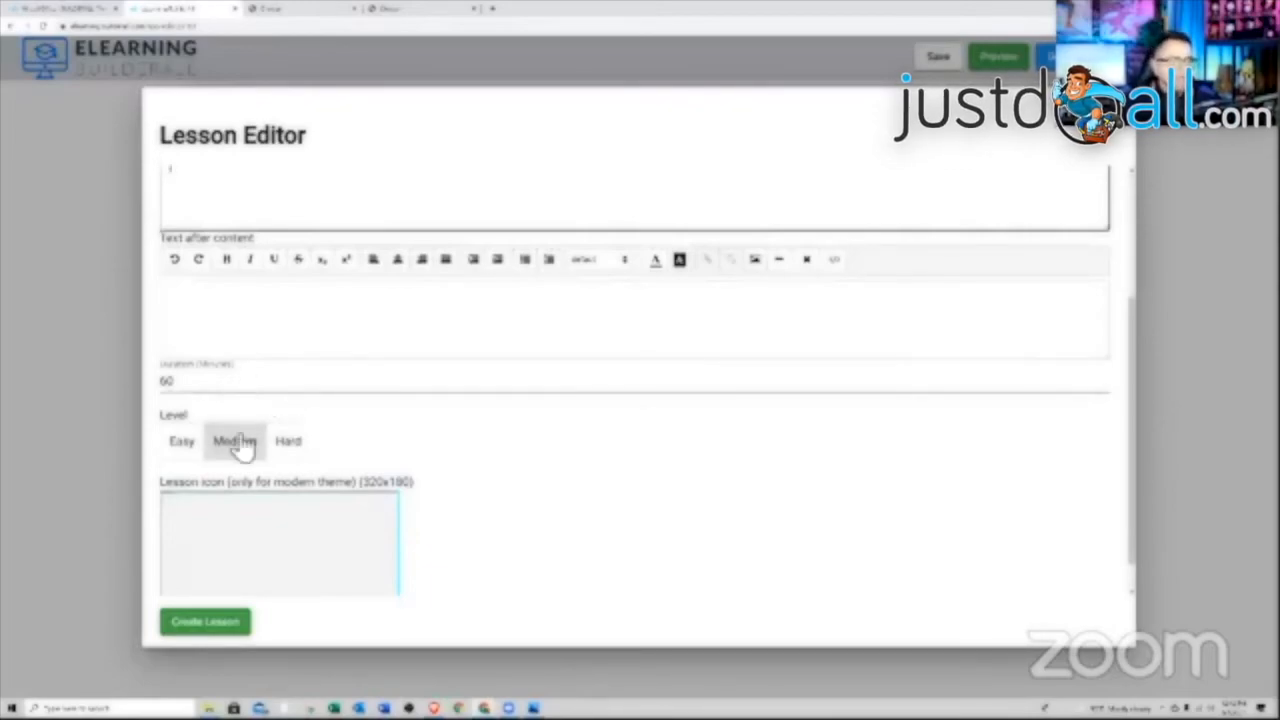
scroll(313, 450, down, 1)
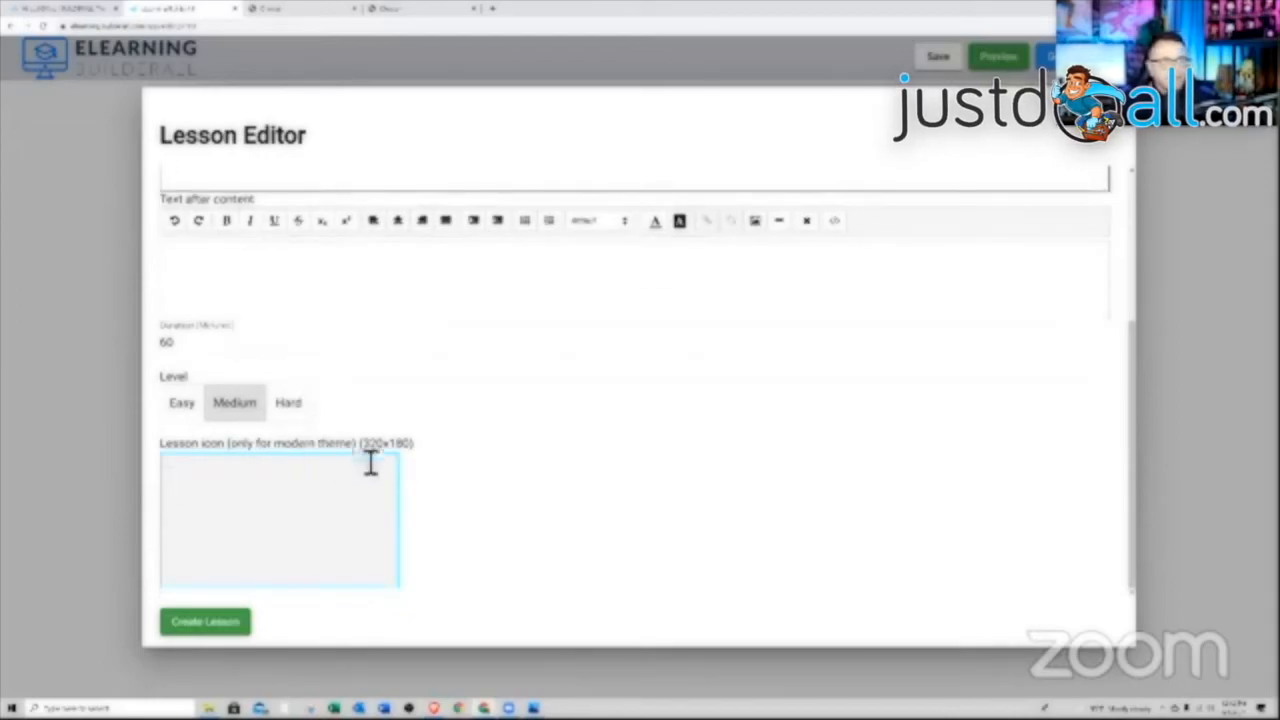
scroll(305, 513, up, 1)
scroll(305, 513, up, 5)
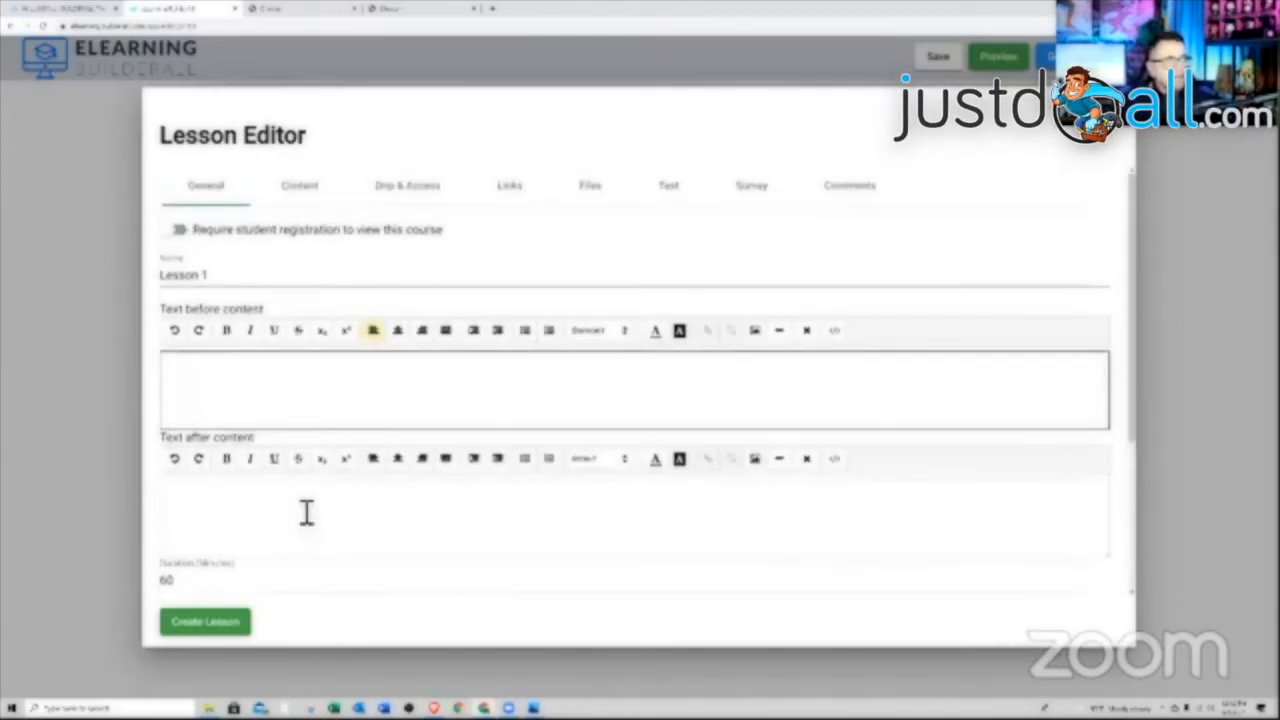
click(310, 200)
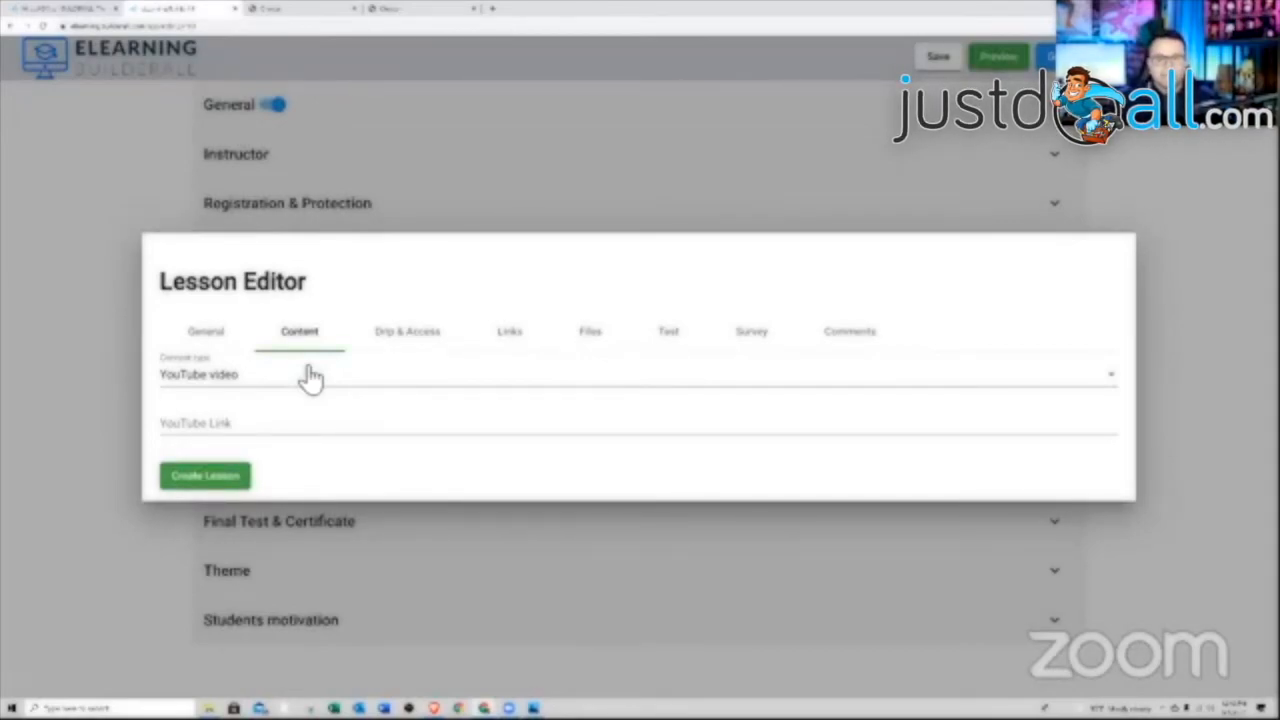
Set Lesson 1's content type to YouTube video, paste the video link, and create the lesson
click(279, 391)
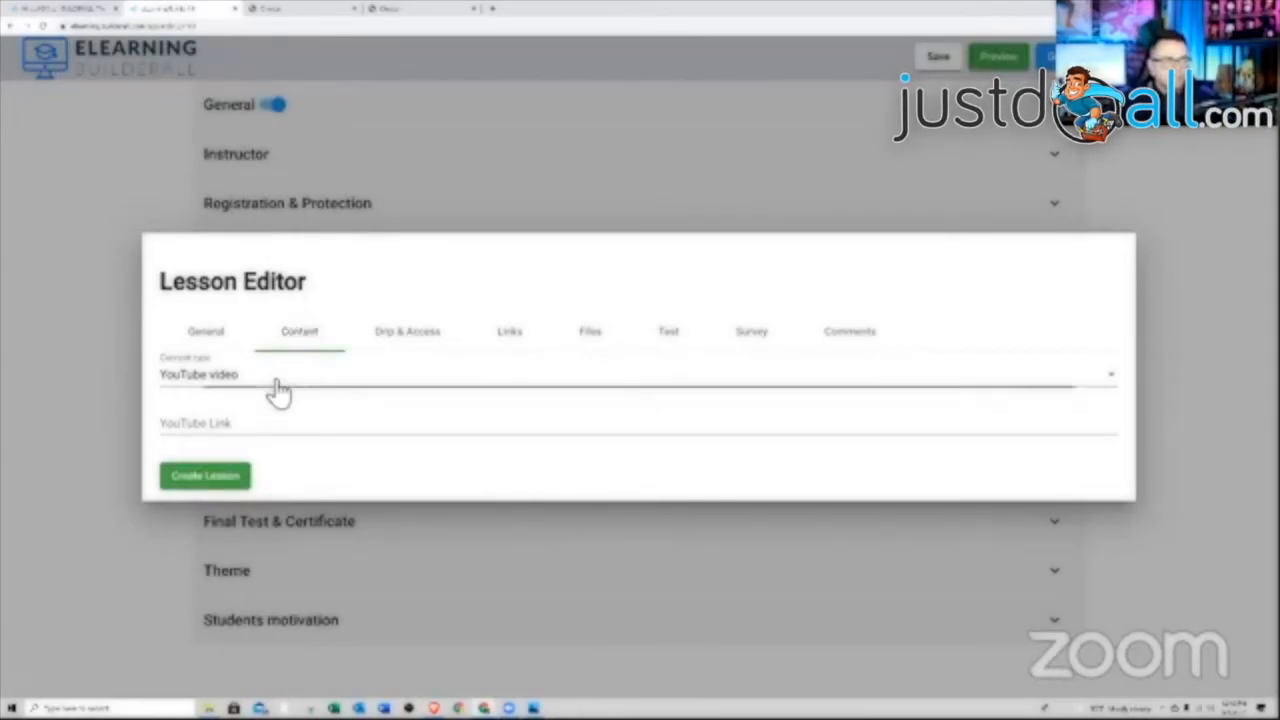
scroll(279, 422, down, 1)
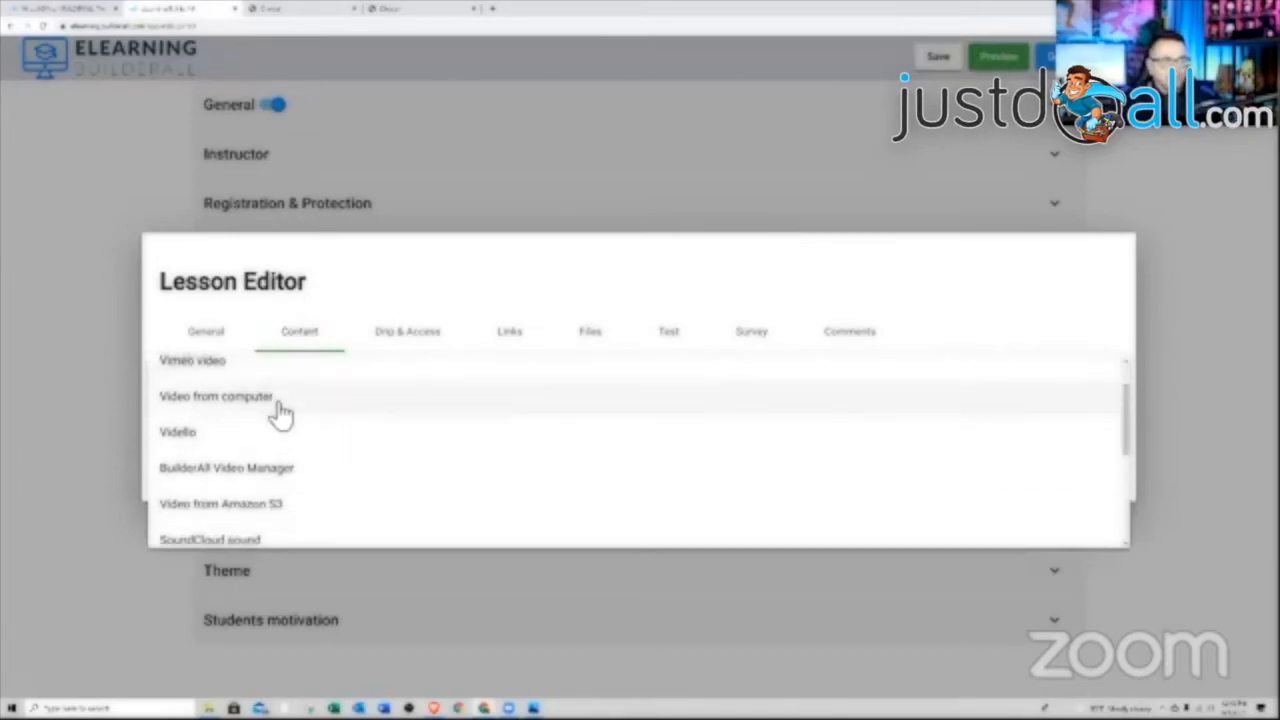
scroll(279, 414, down, 1)
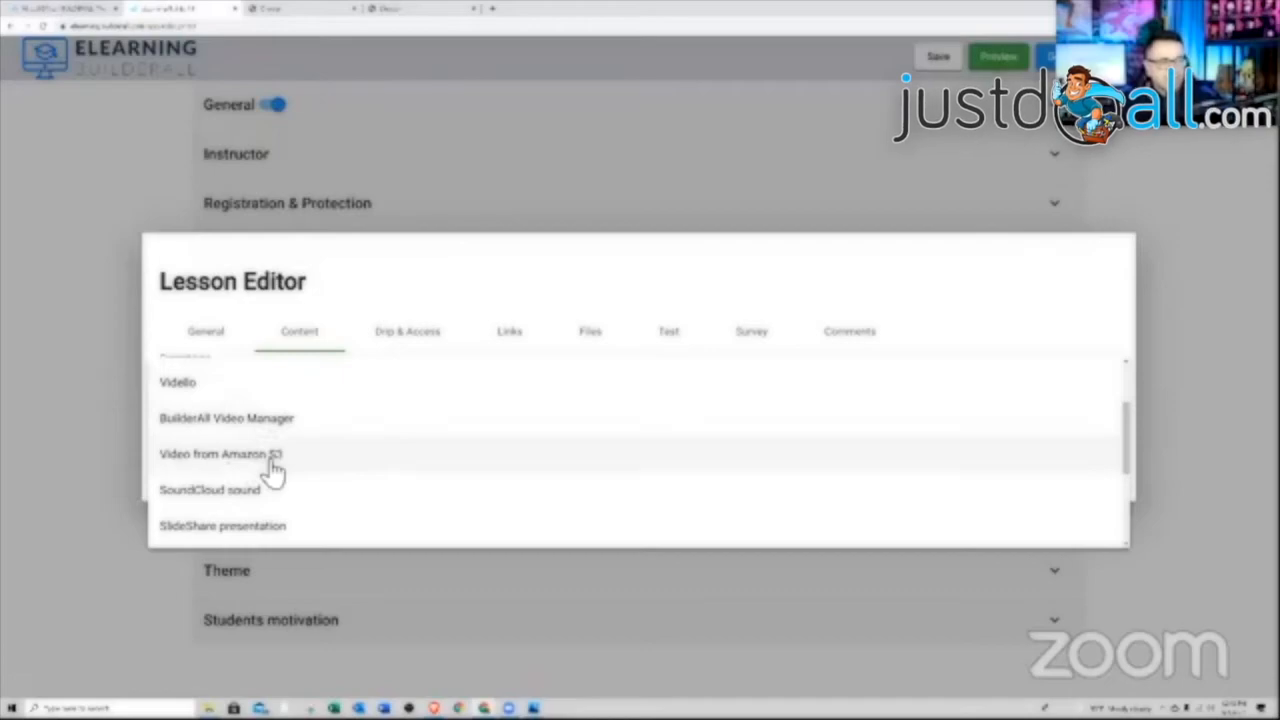
scroll(272, 465, down, 4)
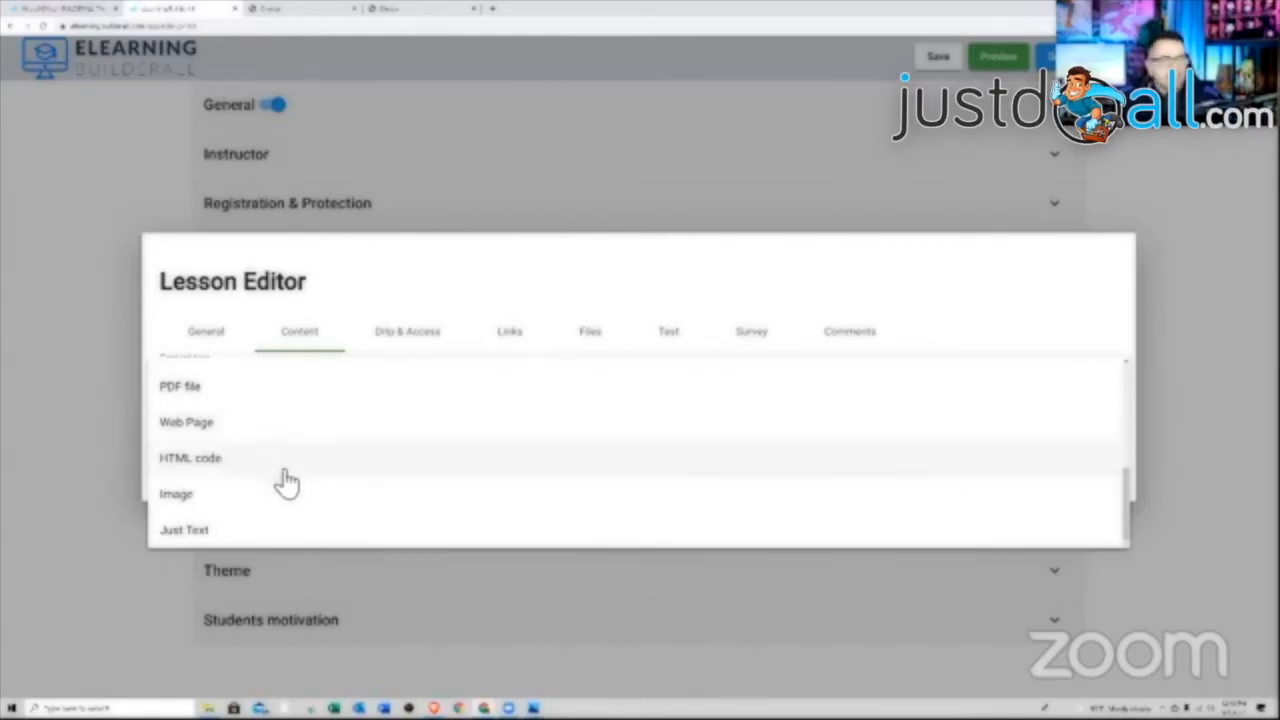
scroll(286, 480, up, 5)
click(245, 378)
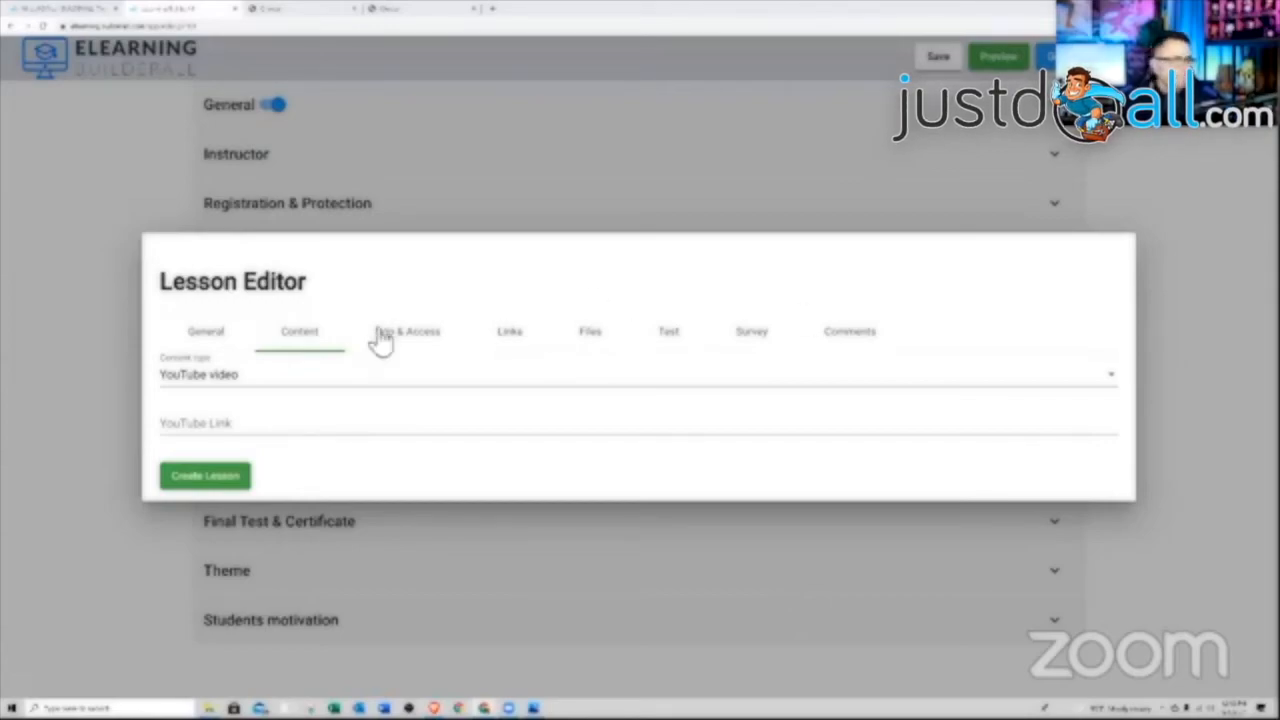
click(279, 430)
right_click(279, 428)
click(307, 497)
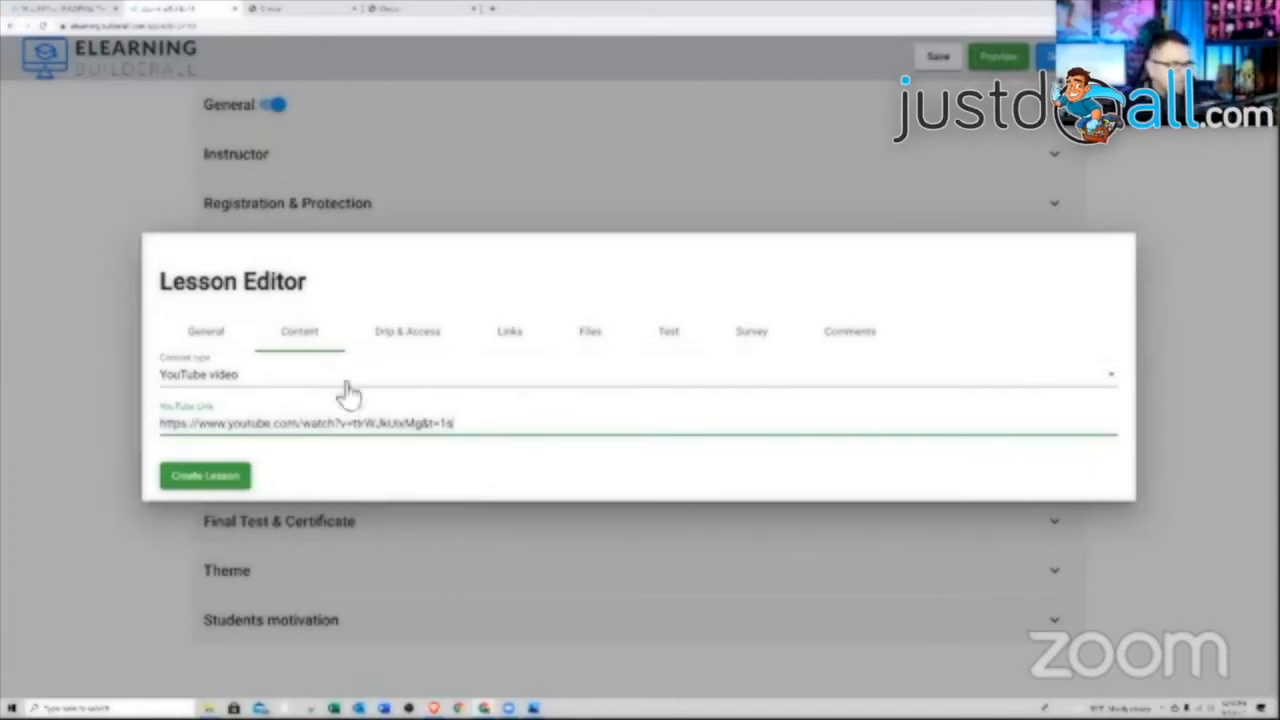
click(405, 335)
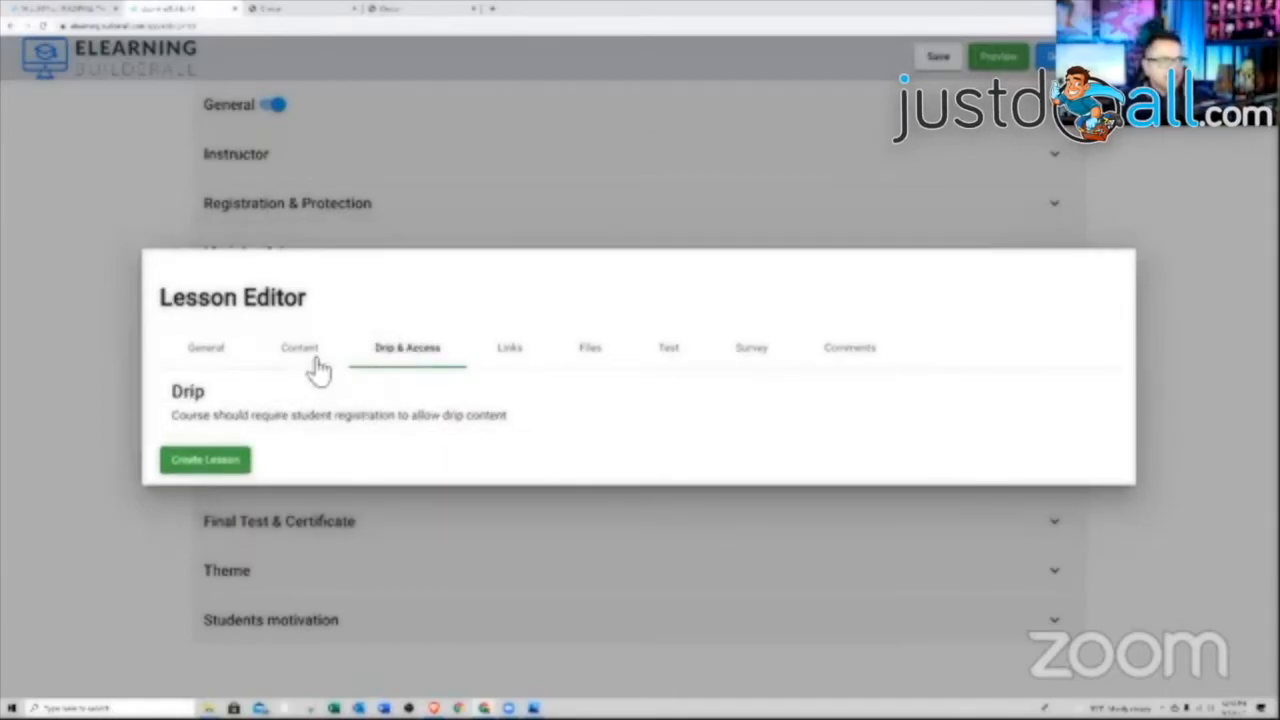
click(207, 462)
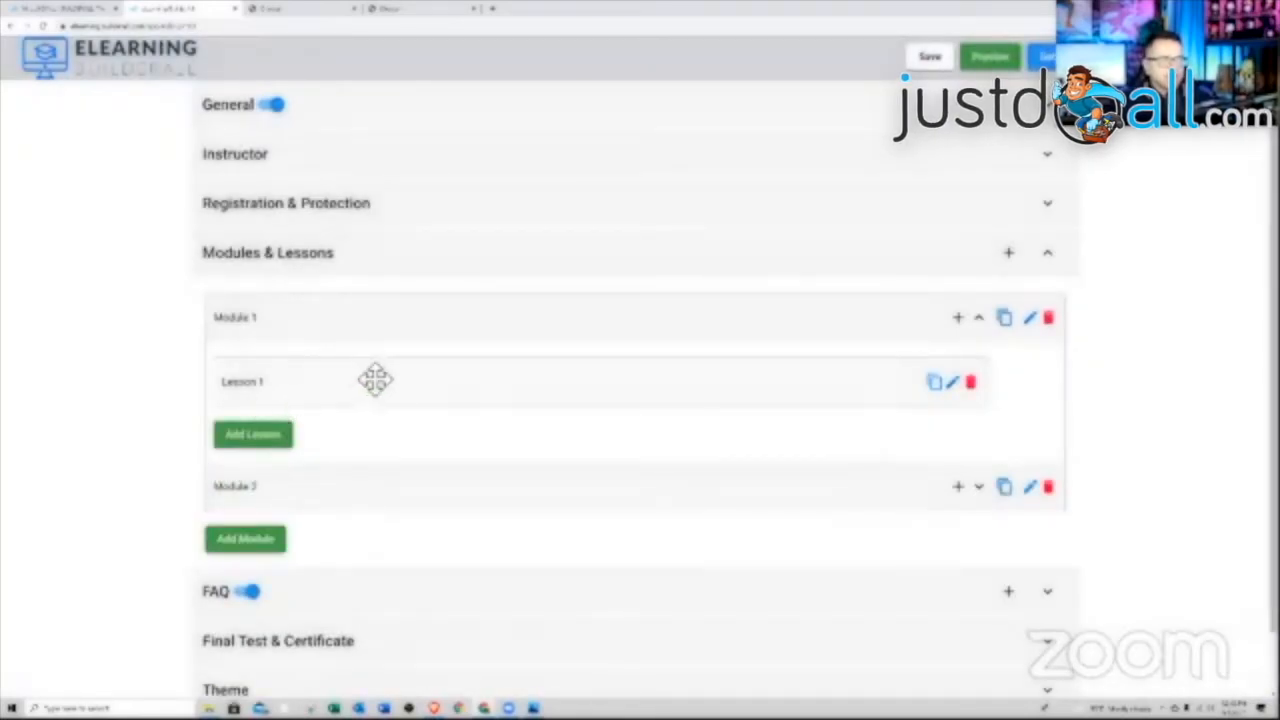
click(958, 384)
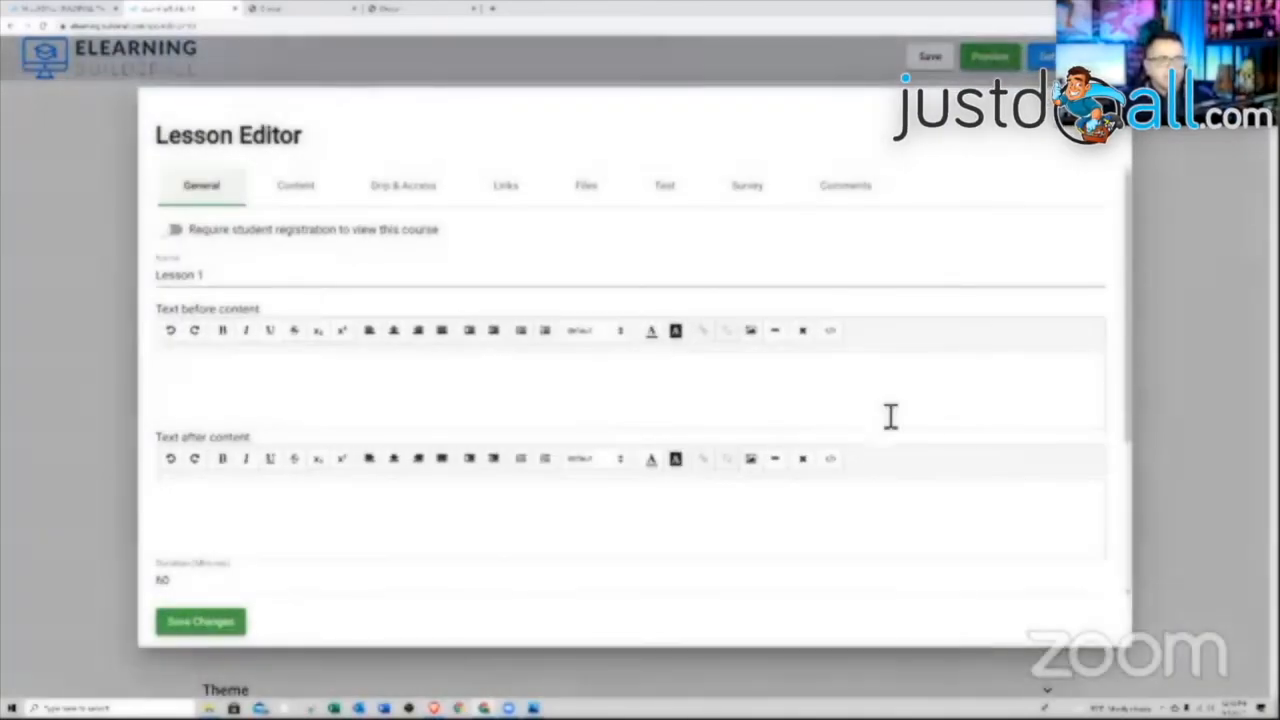
click(310, 190)
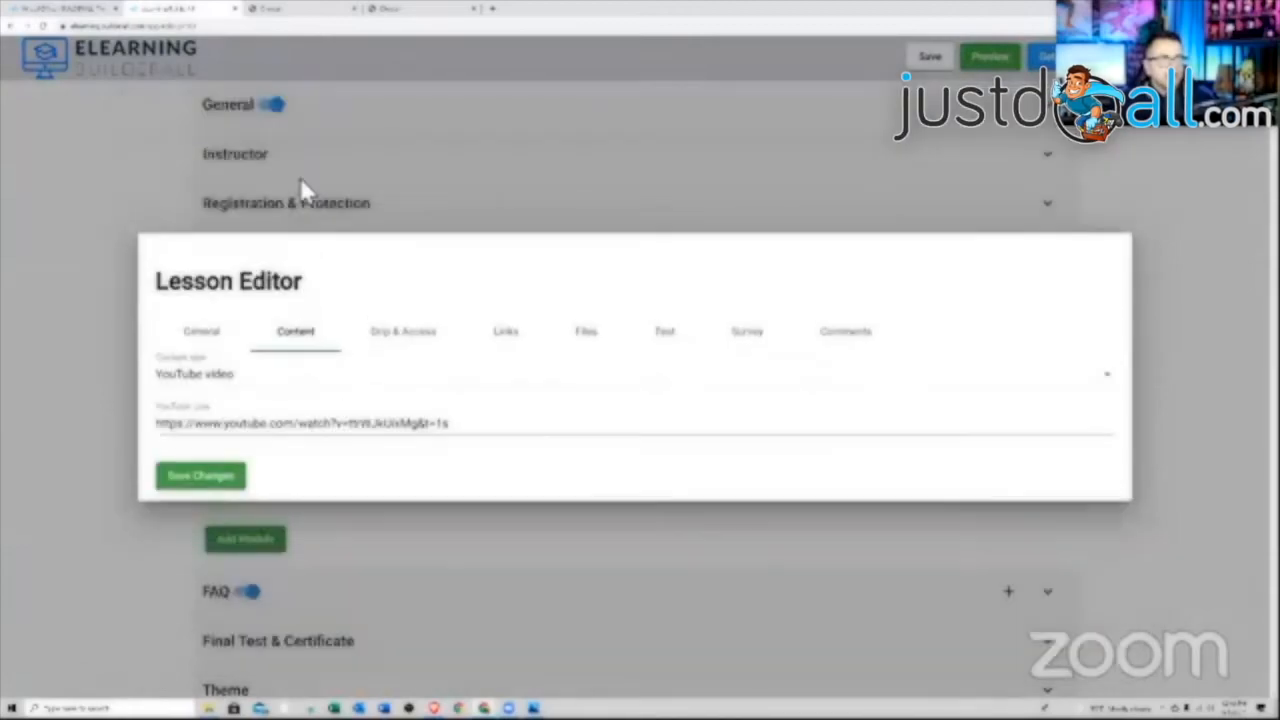
click(410, 335)
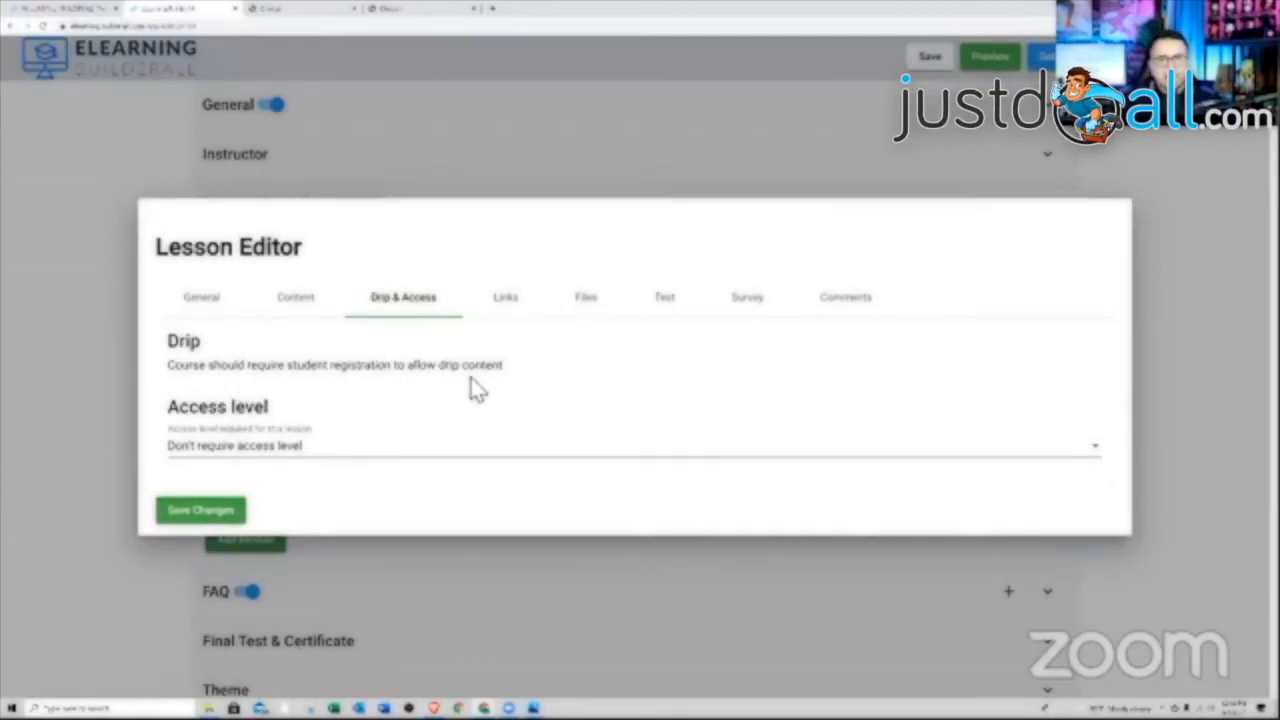
click(227, 514)
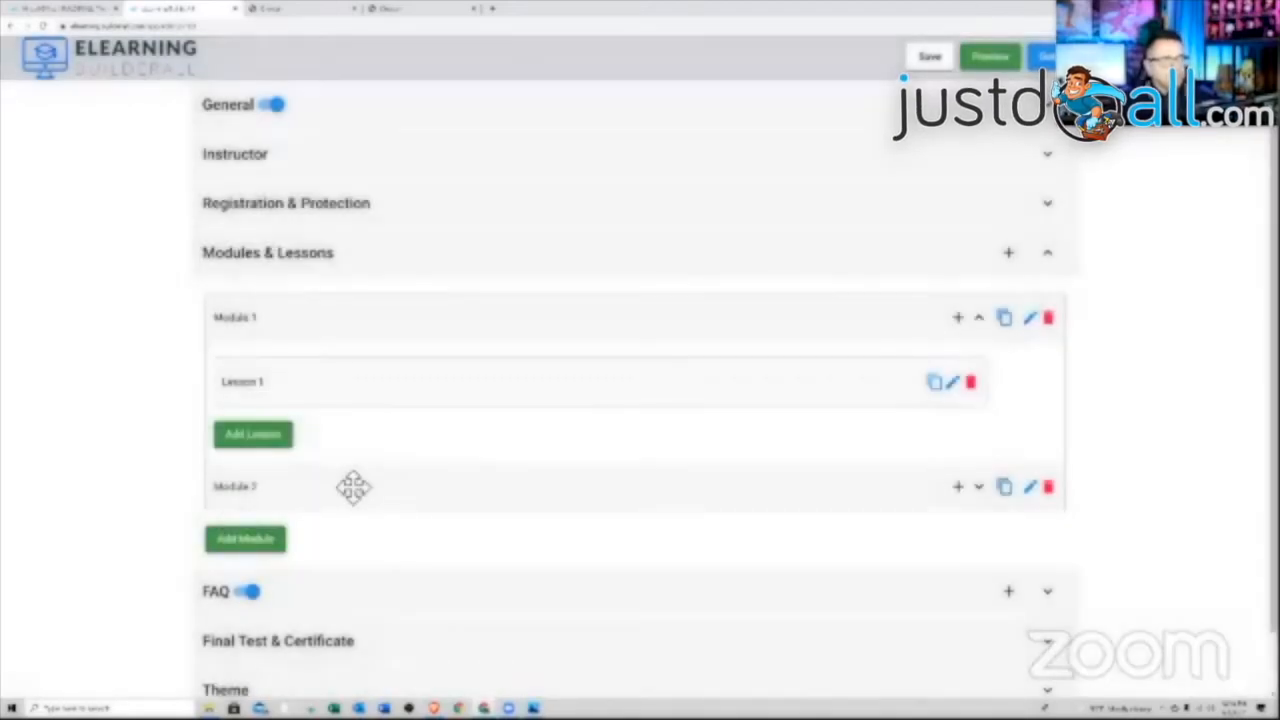
click(349, 210)
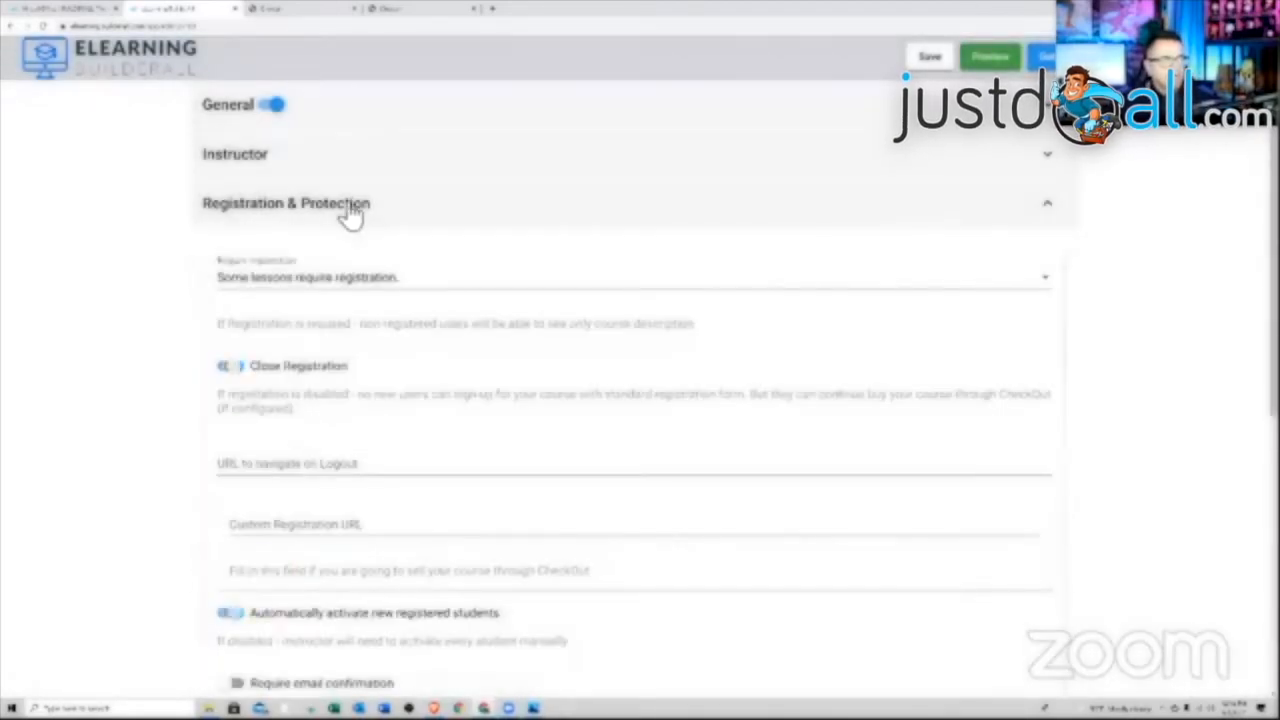
Set the course to 'Registration required to view content' and save it
click(383, 280)
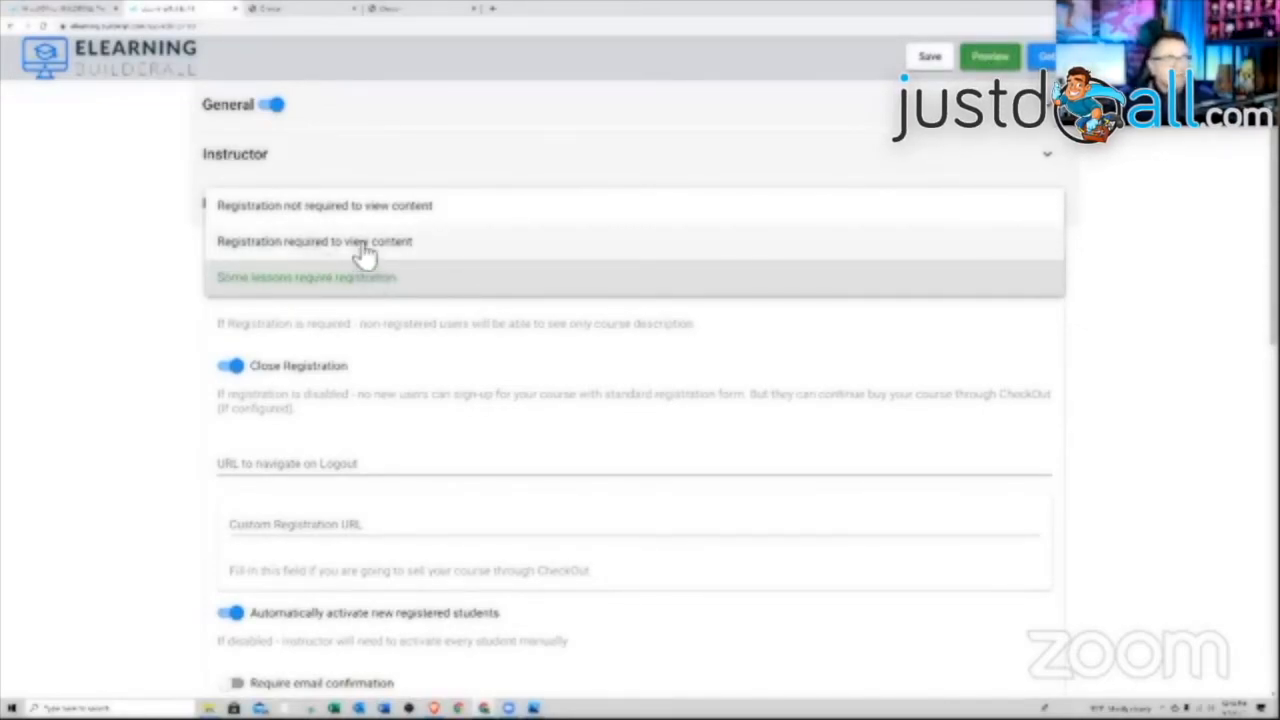
click(345, 242)
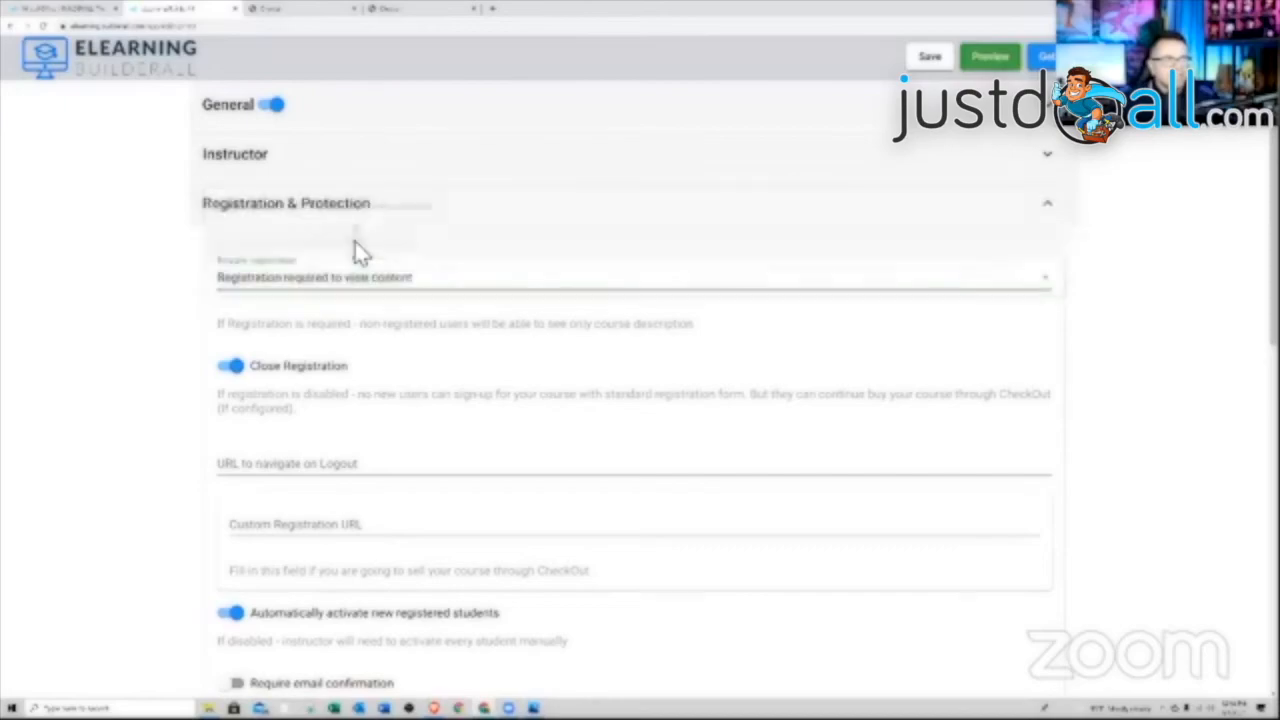
click(930, 58)
Expand Modules & Lessons and open Lesson 1 for editing
scroll(704, 200, down, 5)
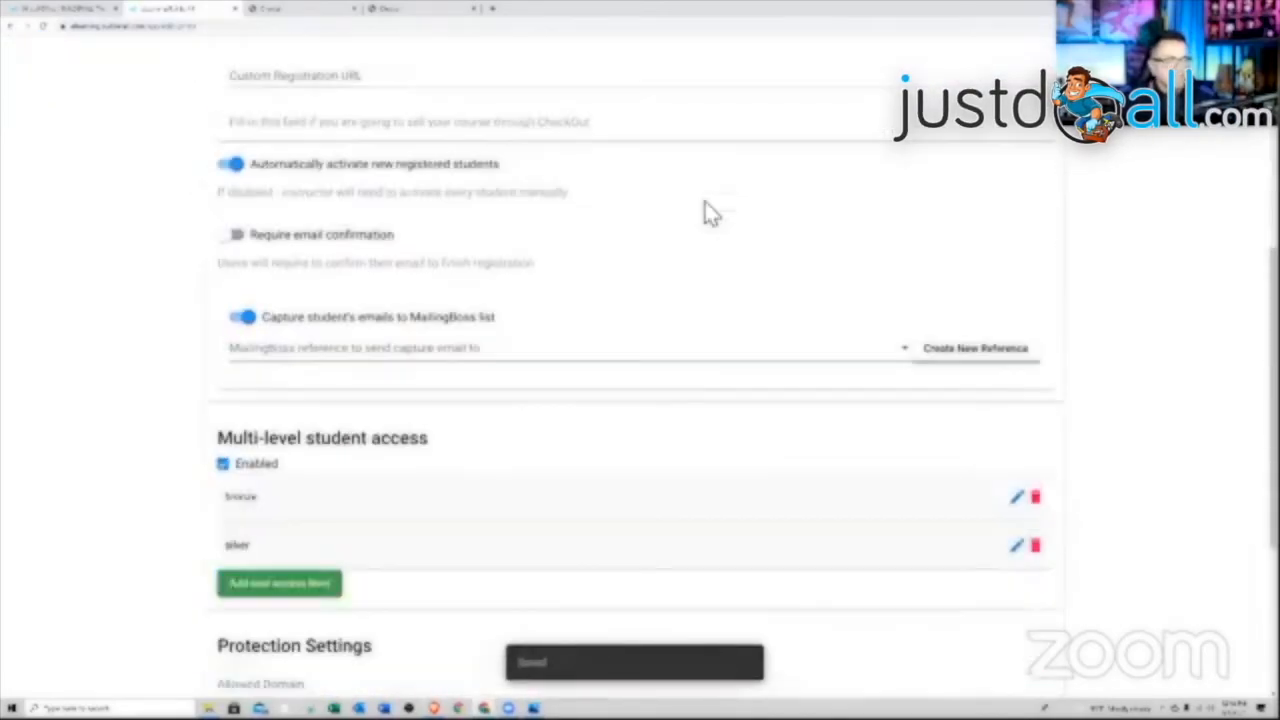
scroll(705, 208, down, 3)
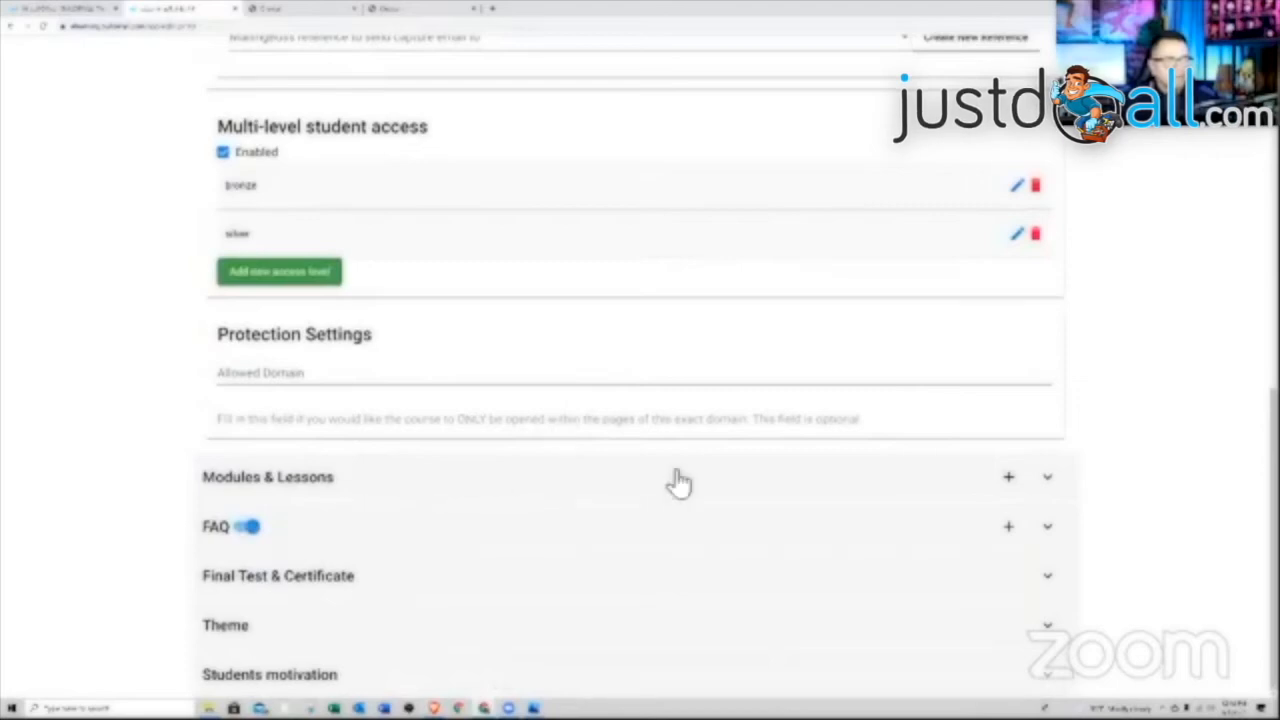
click(946, 481)
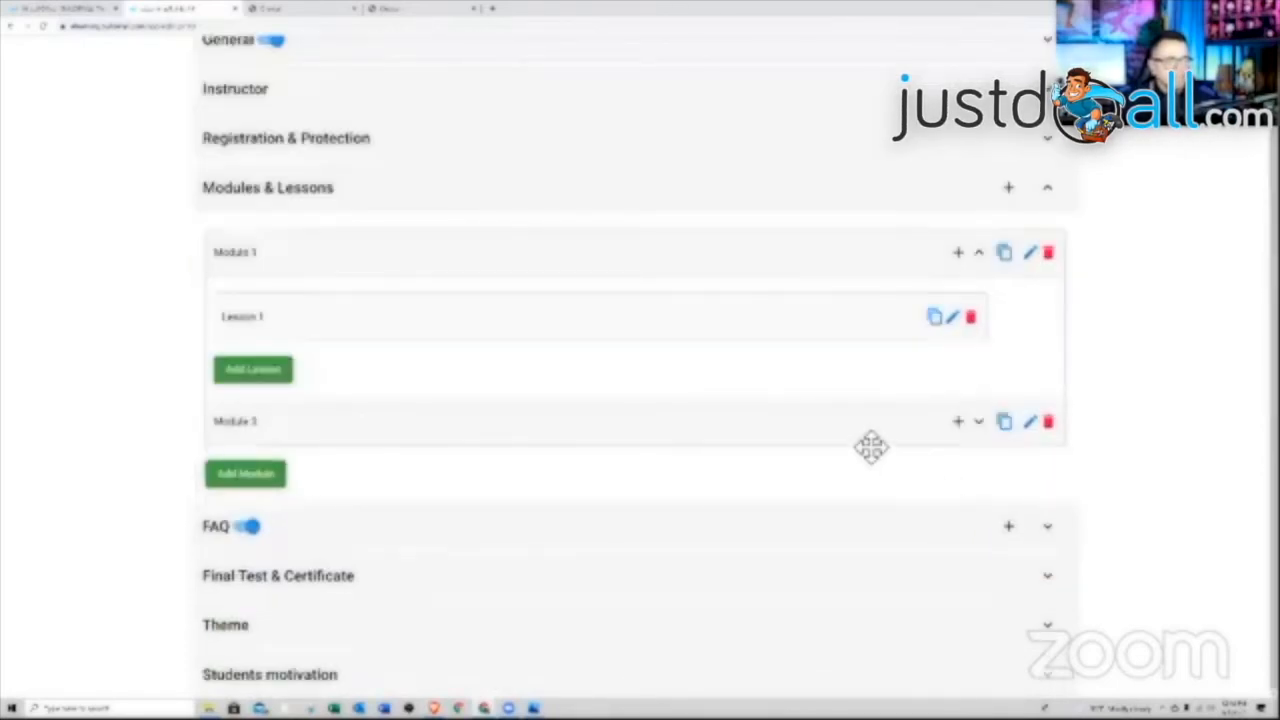
click(951, 317)
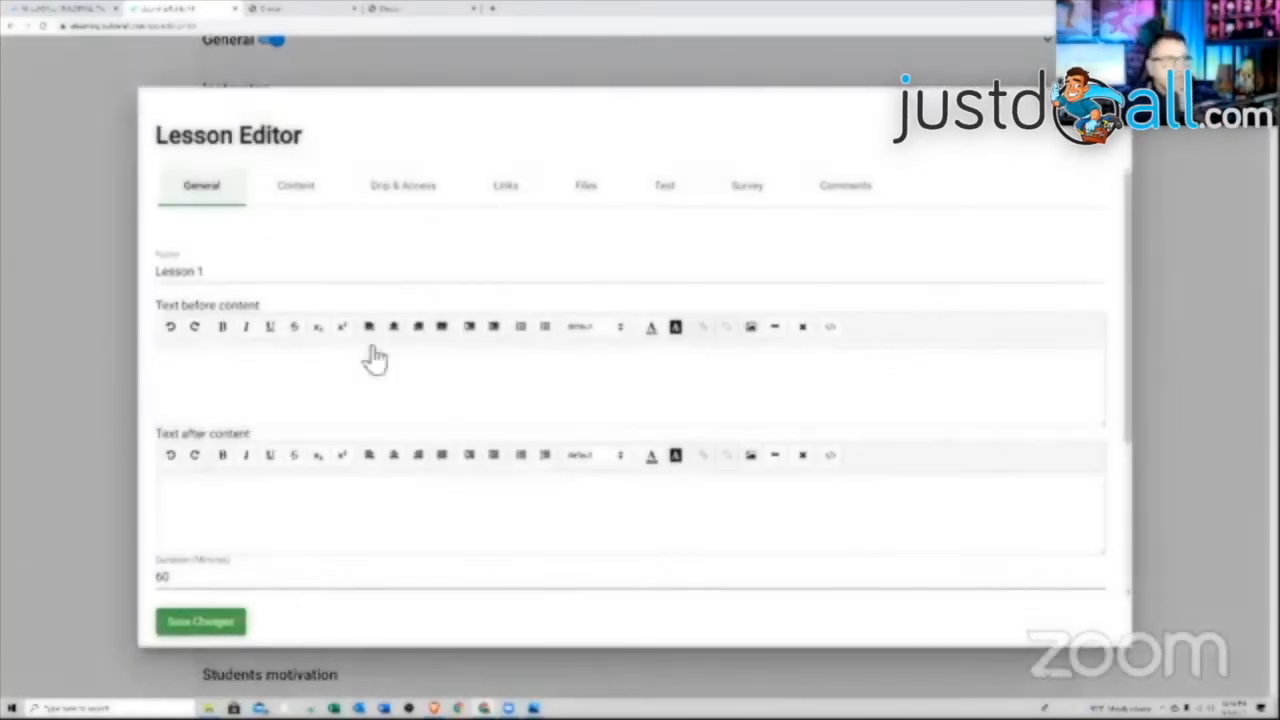
Keep Lesson 1's drip delay at 0 days with no access level required, then view its Links
click(414, 195)
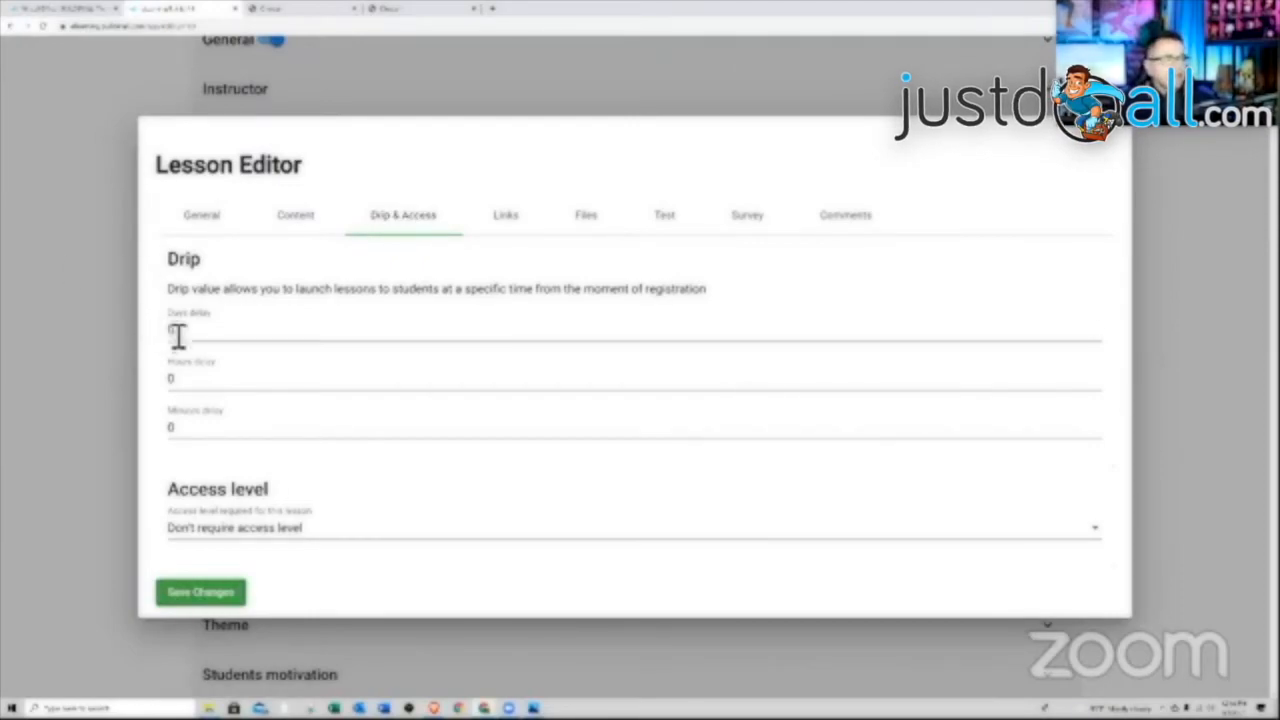
click(230, 338)
click(1096, 327)
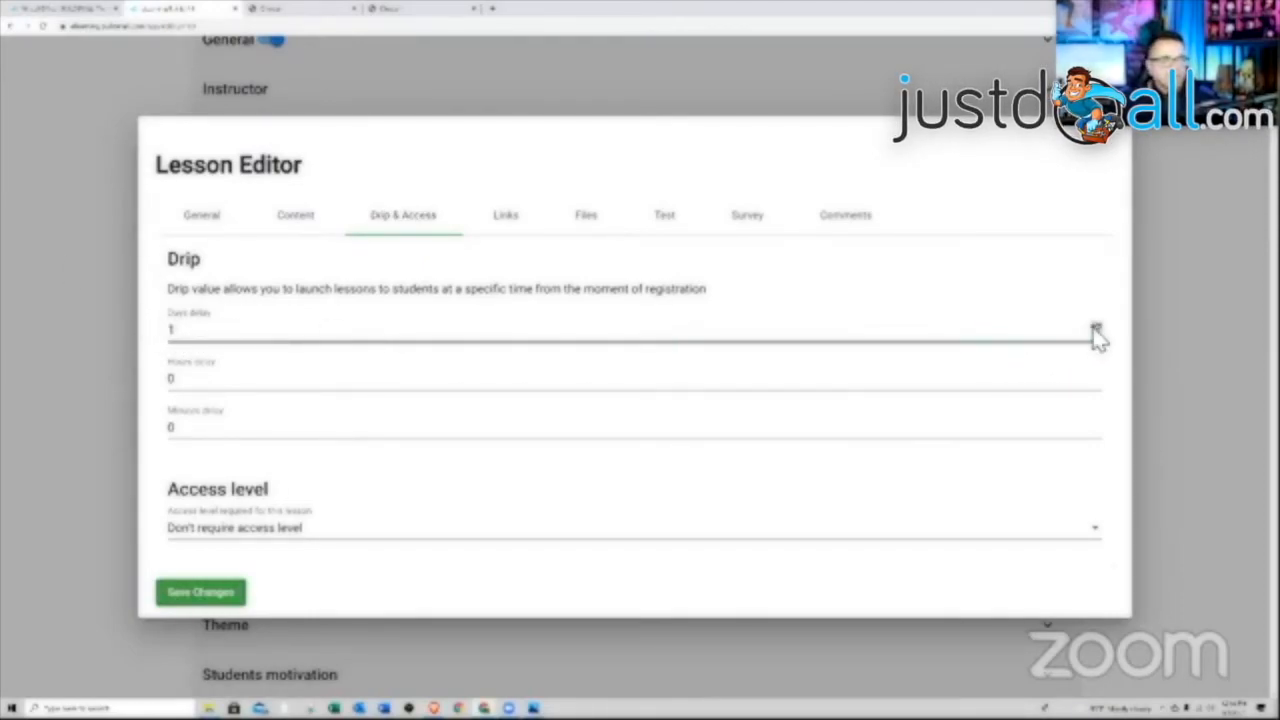
click(577, 372)
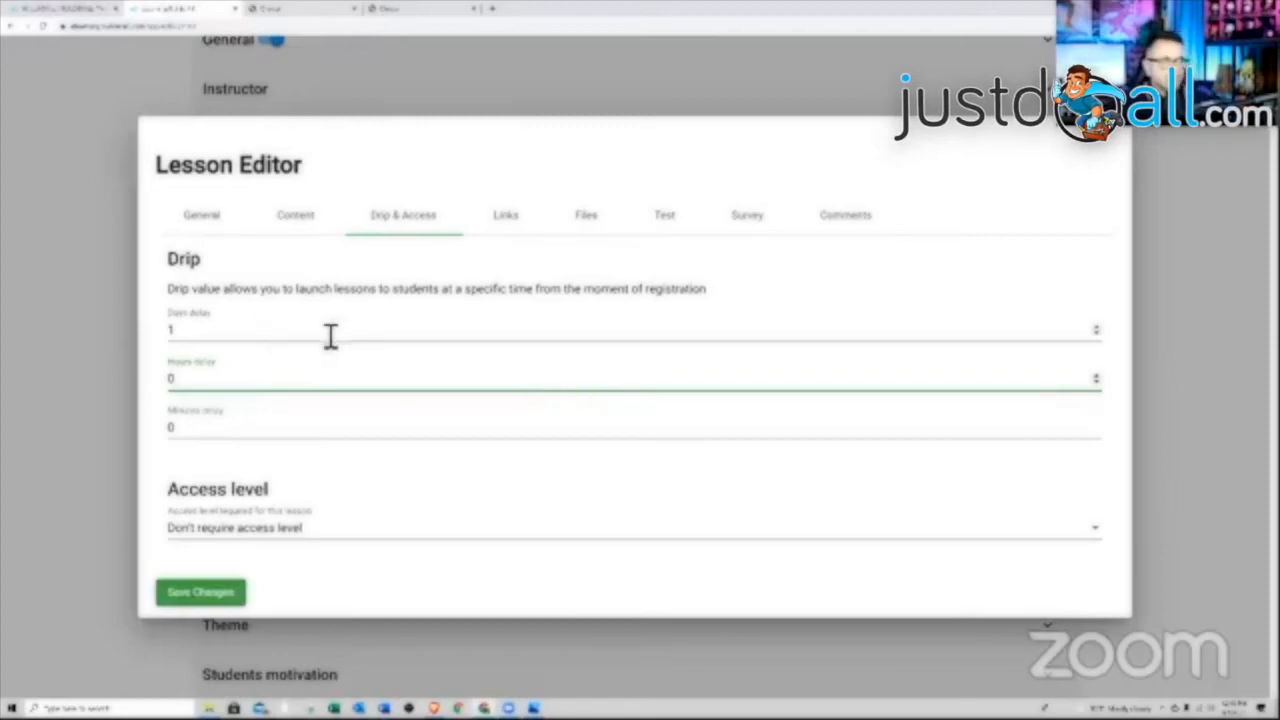
click(1096, 336)
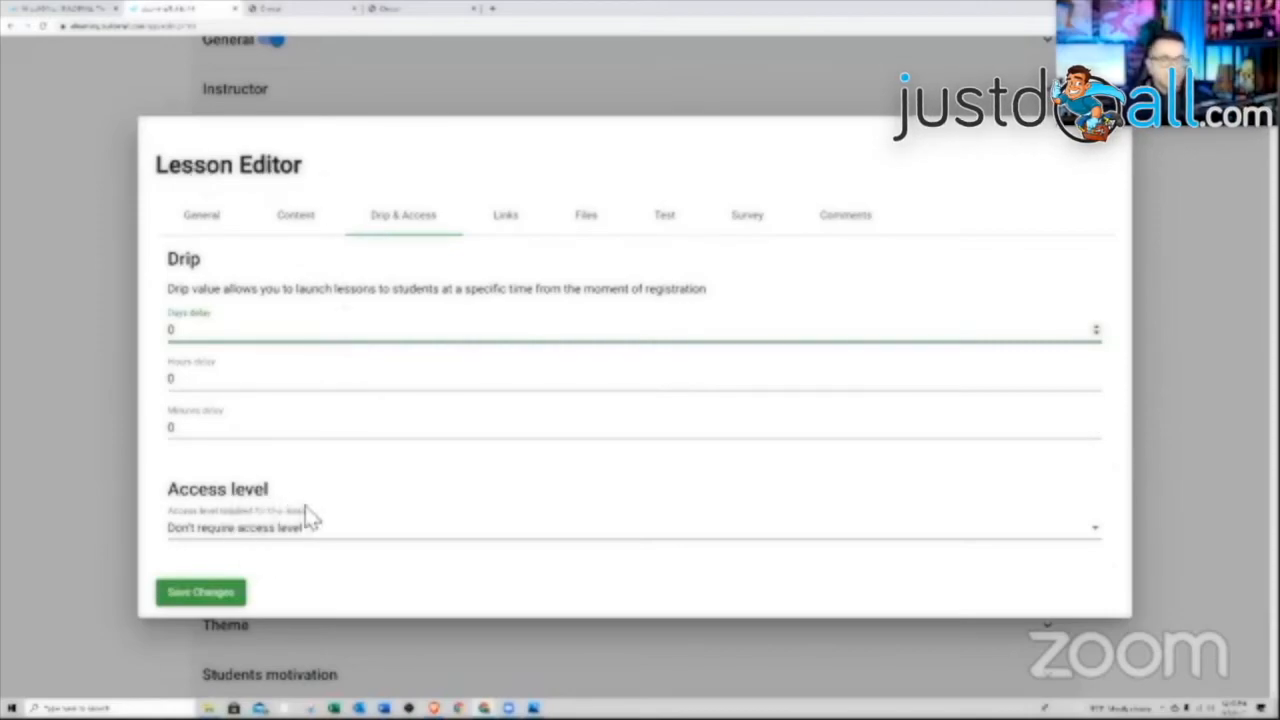
click(329, 538)
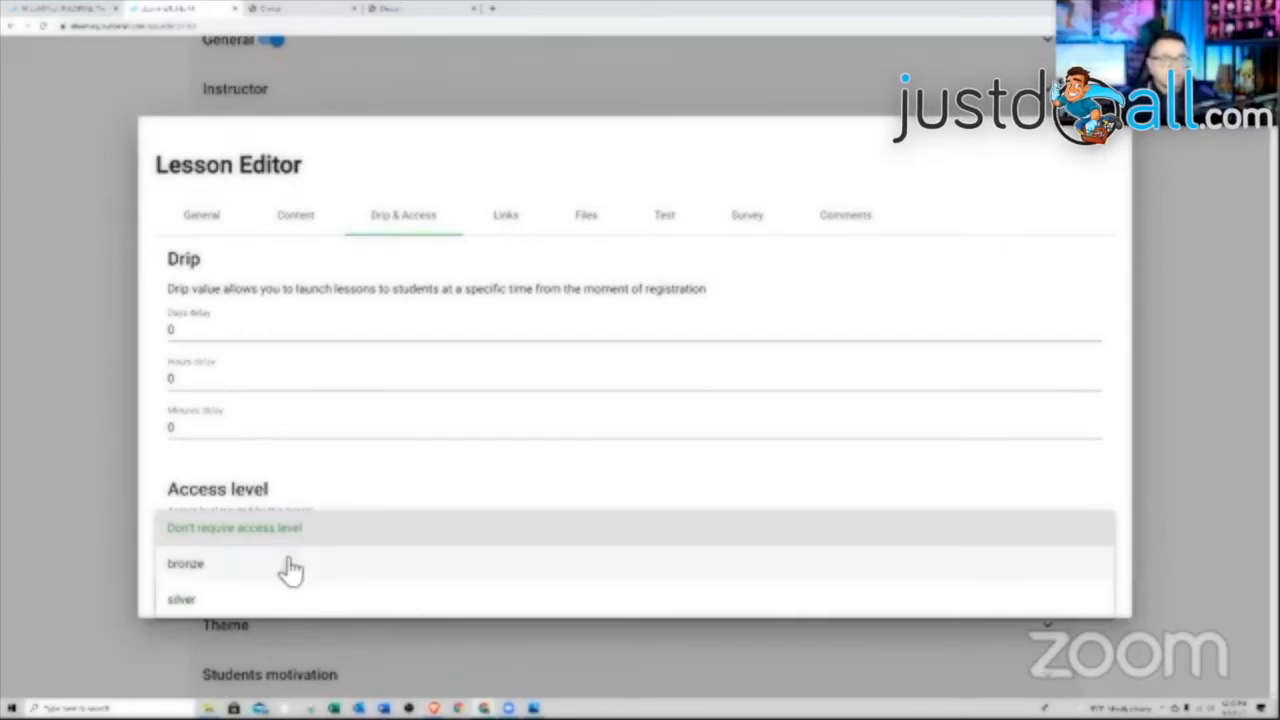
click(352, 488)
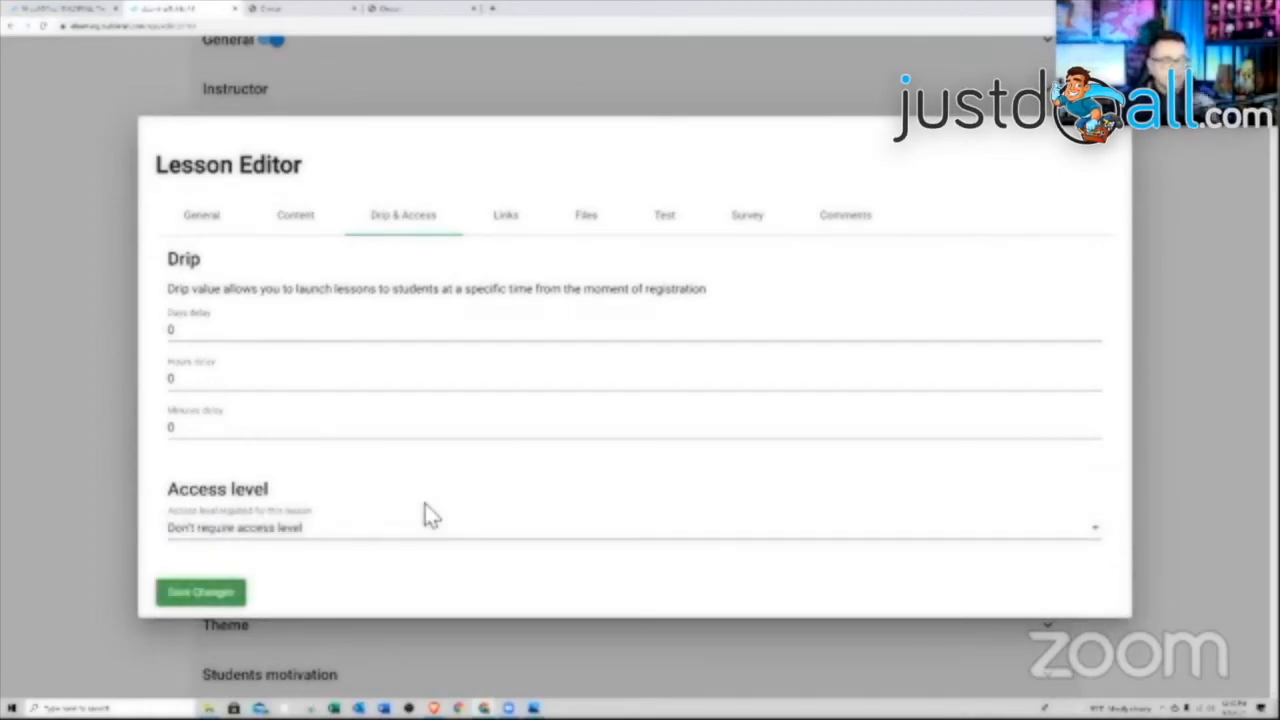
click(509, 219)
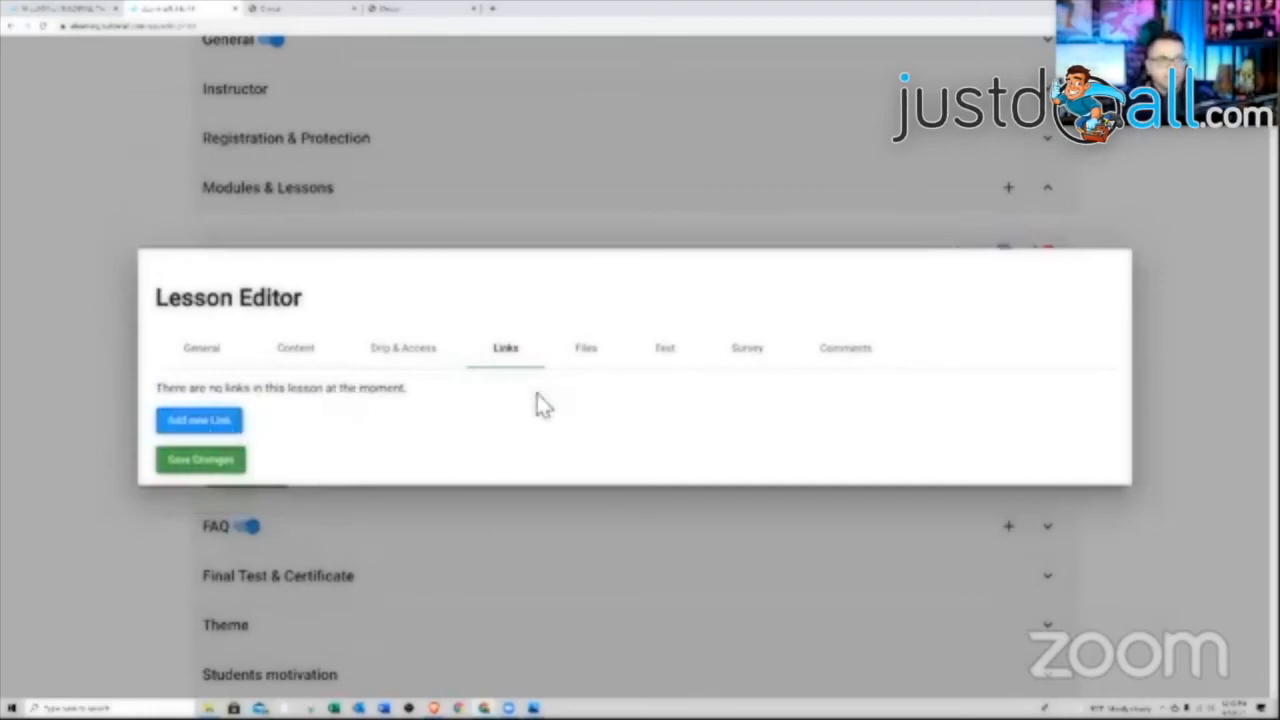
Score Lesson 1's test by percent of right answers with an 85% pass mark
click(587, 352)
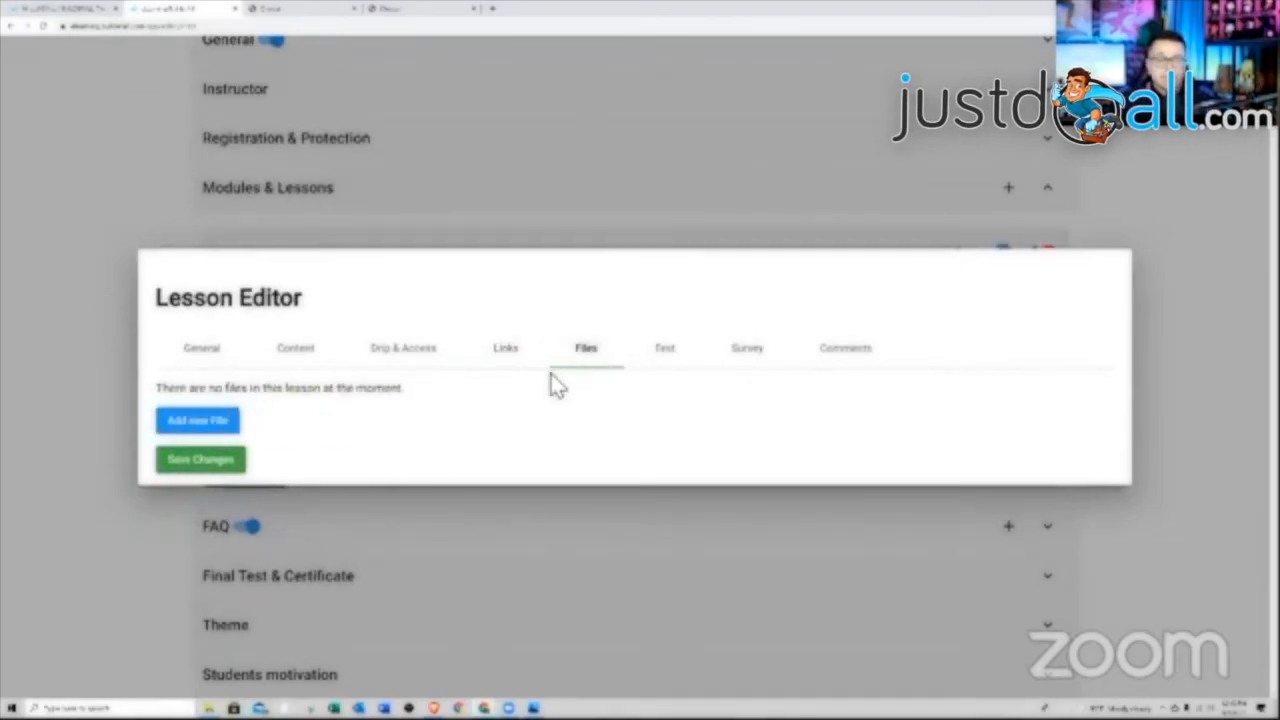
click(670, 355)
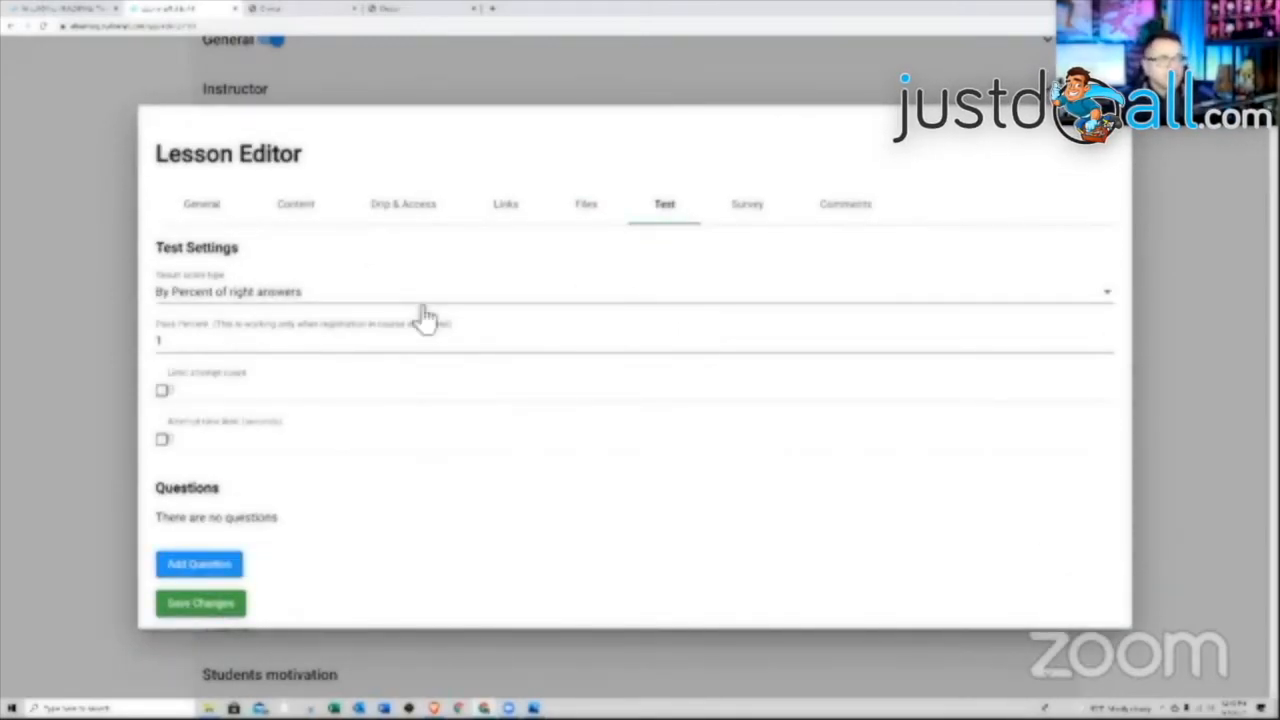
click(305, 300)
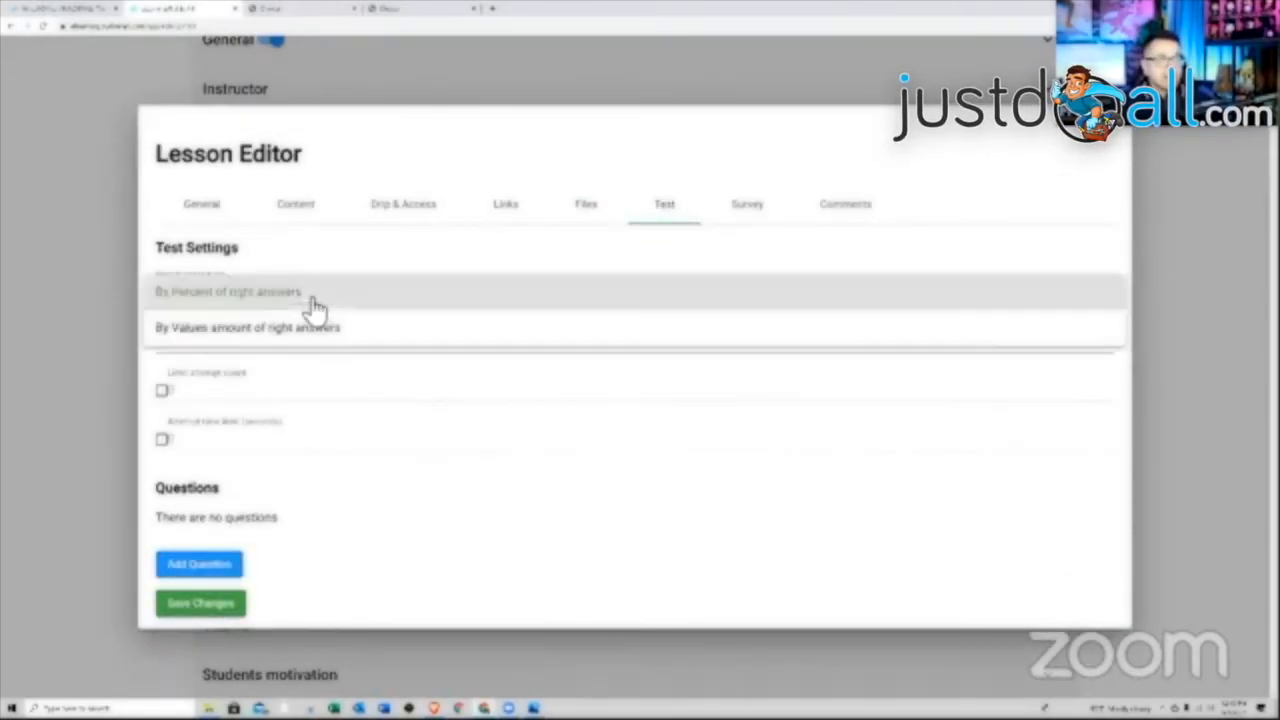
click(205, 300)
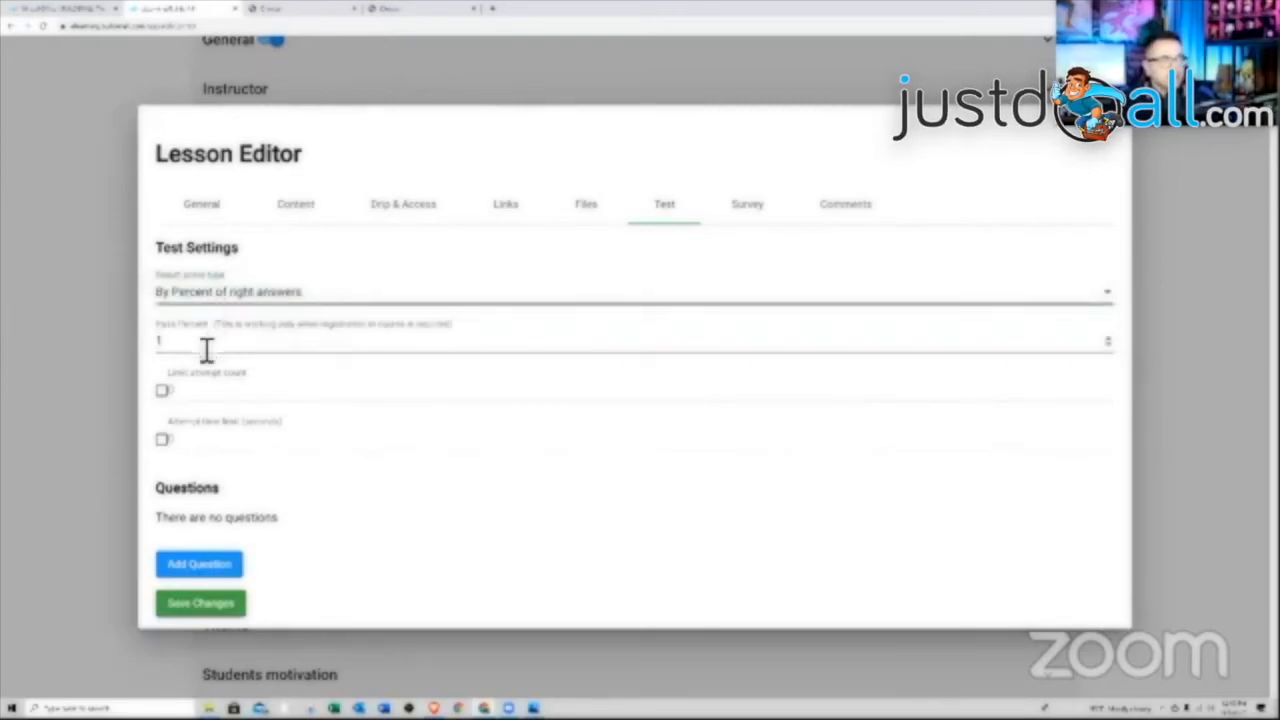
drag(205, 345, 148, 358)
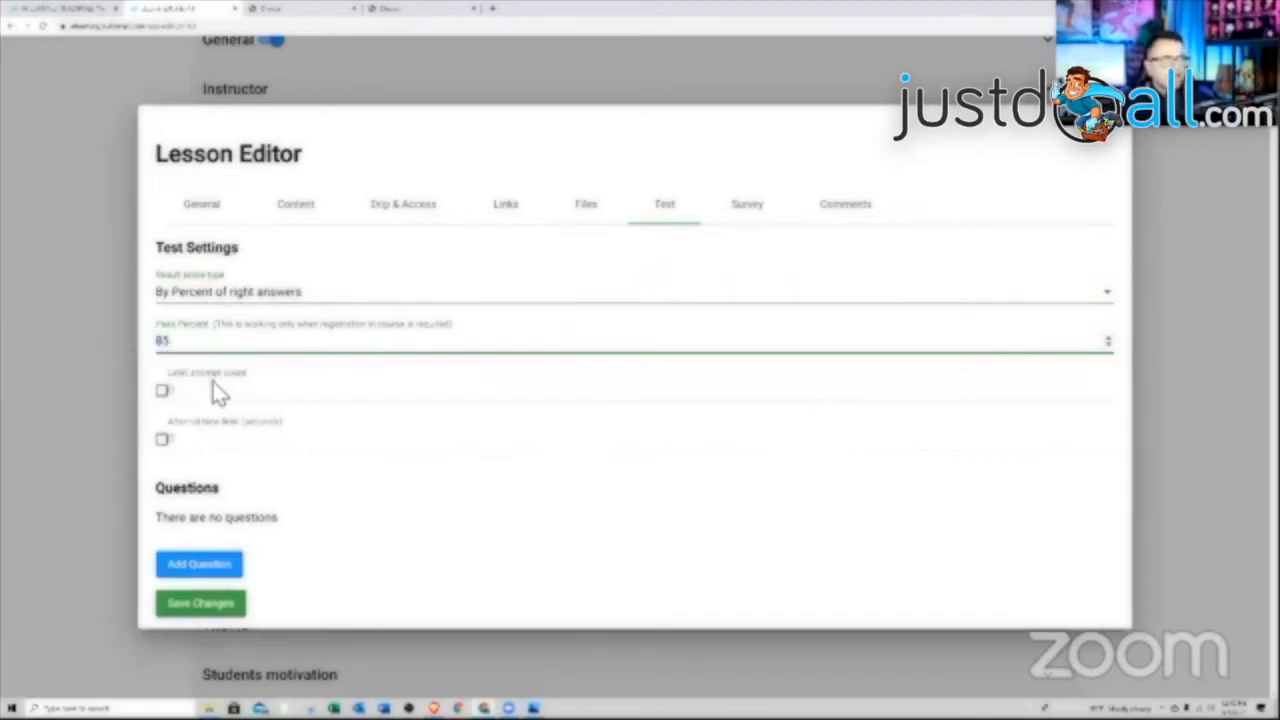
Limit the test to 1 attempt with a 60-second time limit and start a new question
click(164, 391)
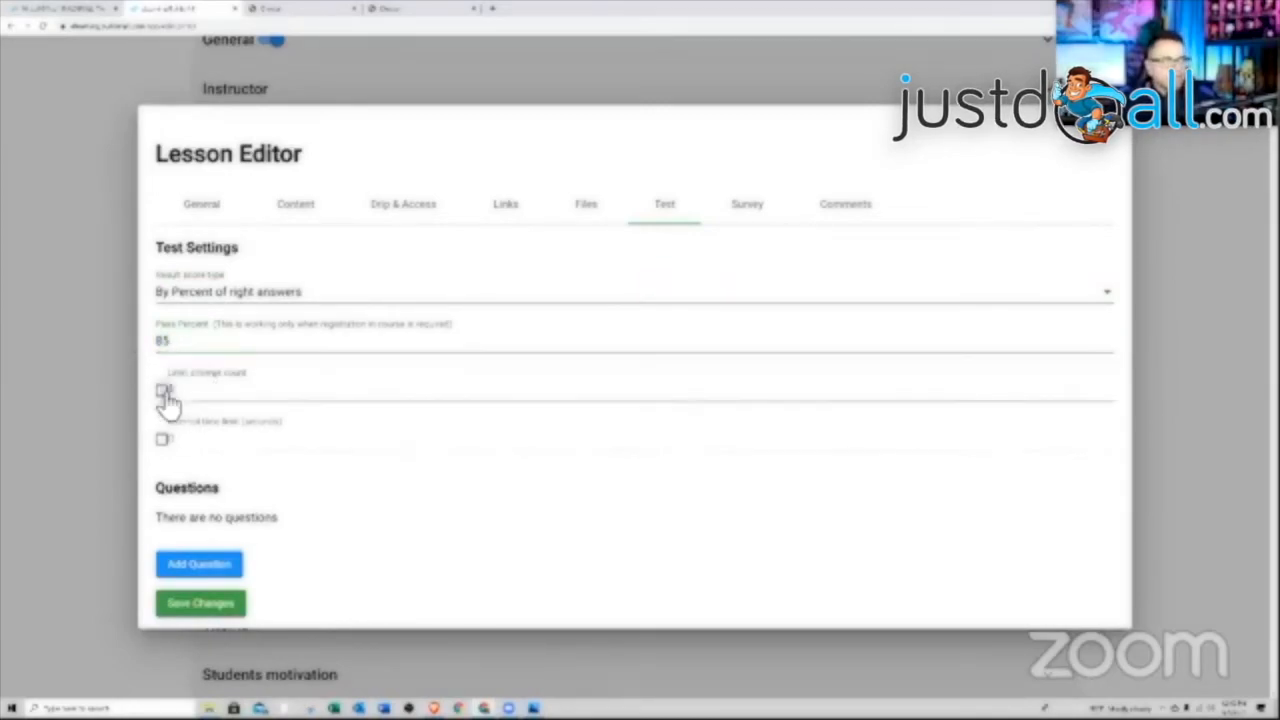
click(186, 398)
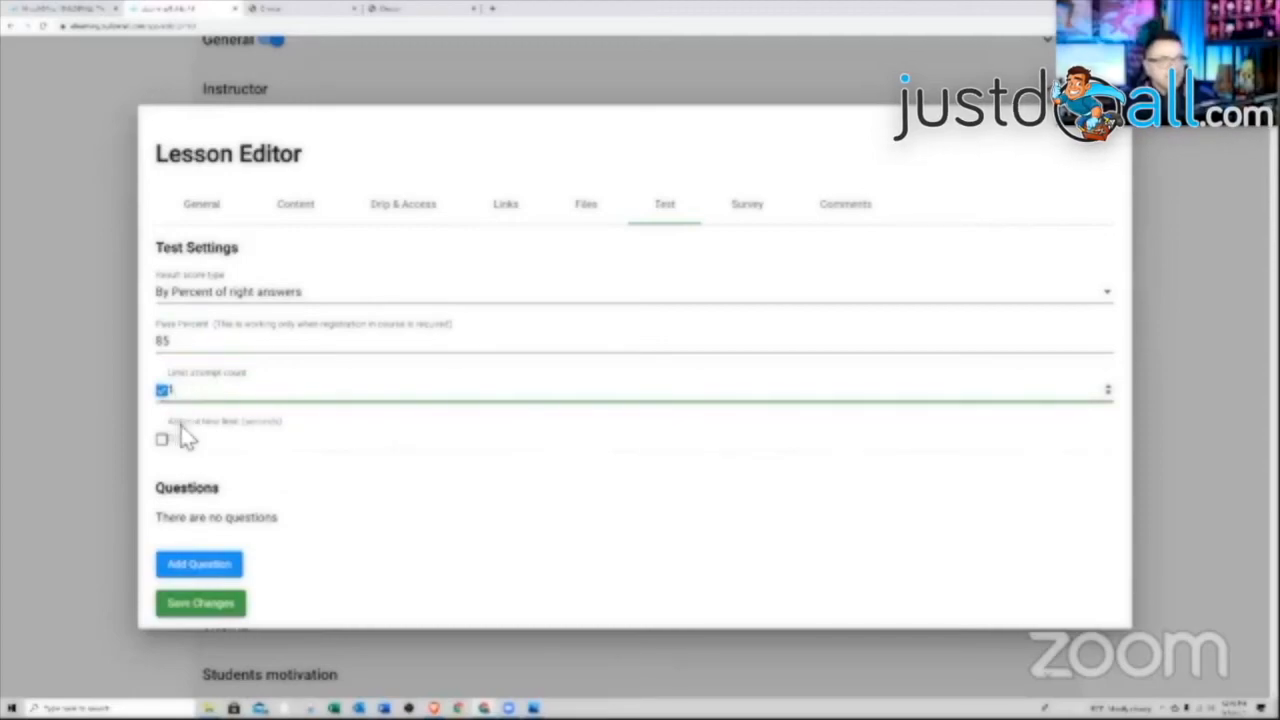
click(163, 443)
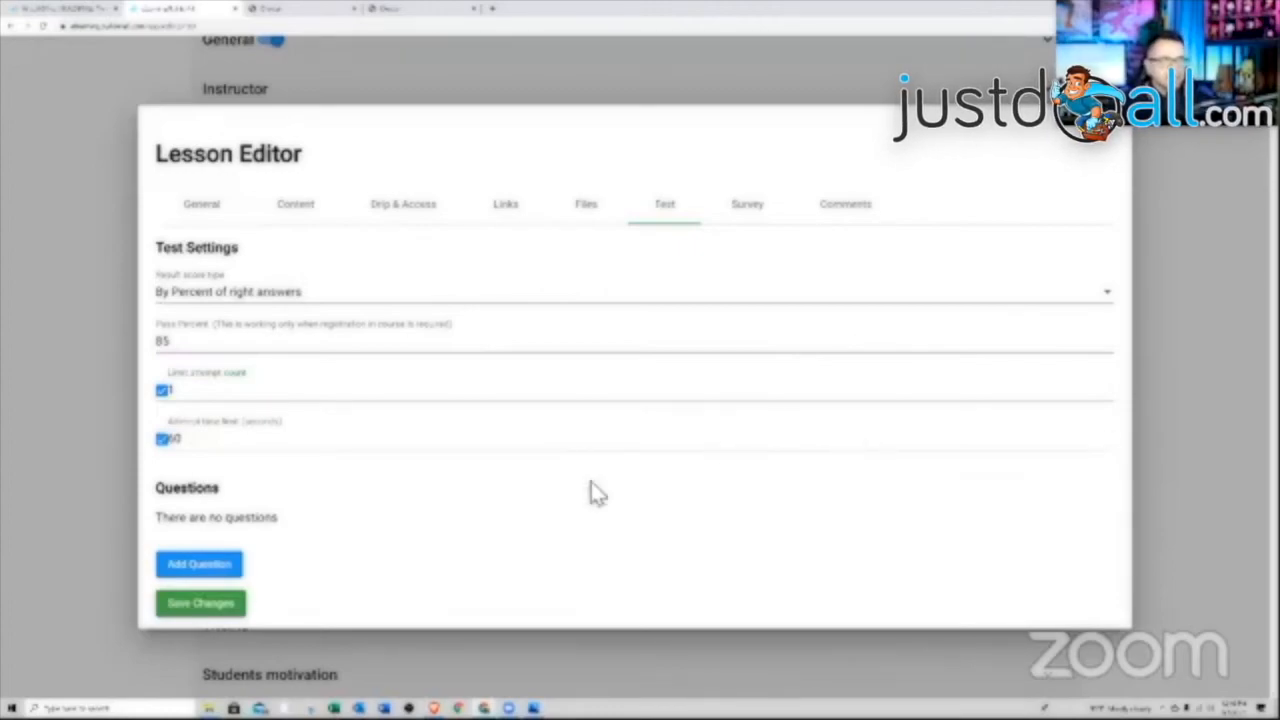
click(200, 566)
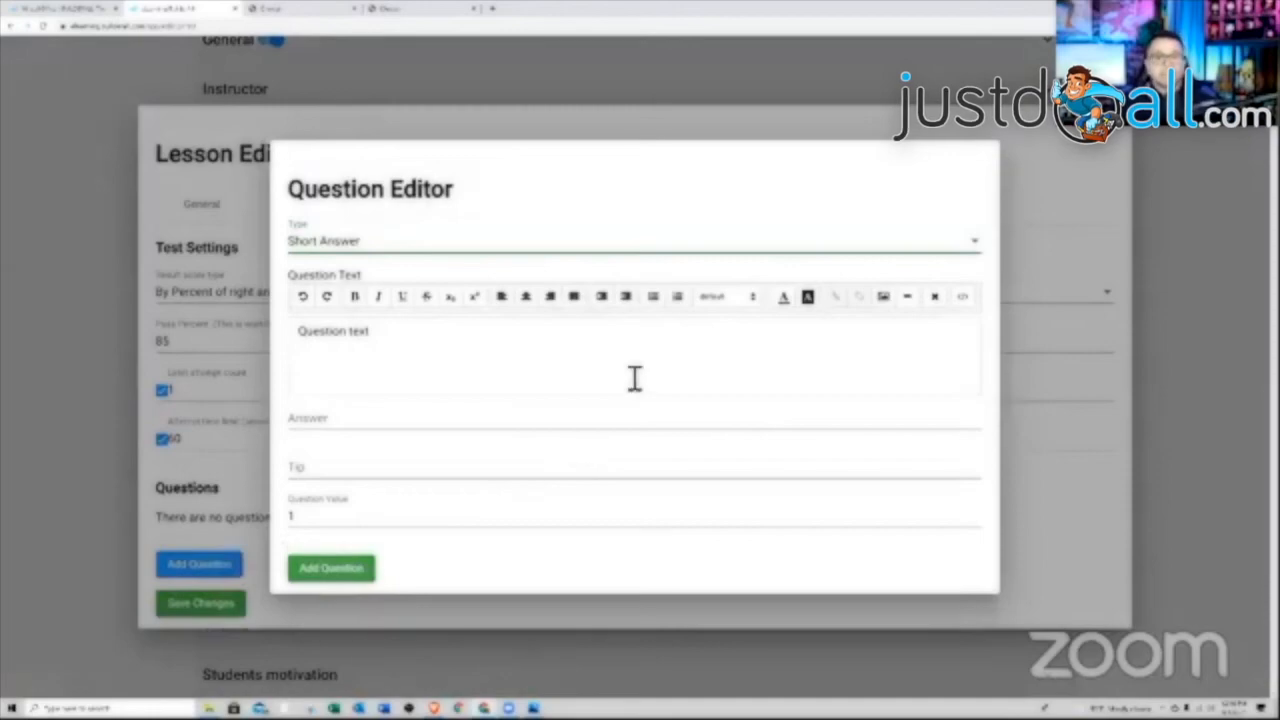
Make the question True / False with the text 'TRUE OR FALSE - This lesson is easy'
click(380, 248)
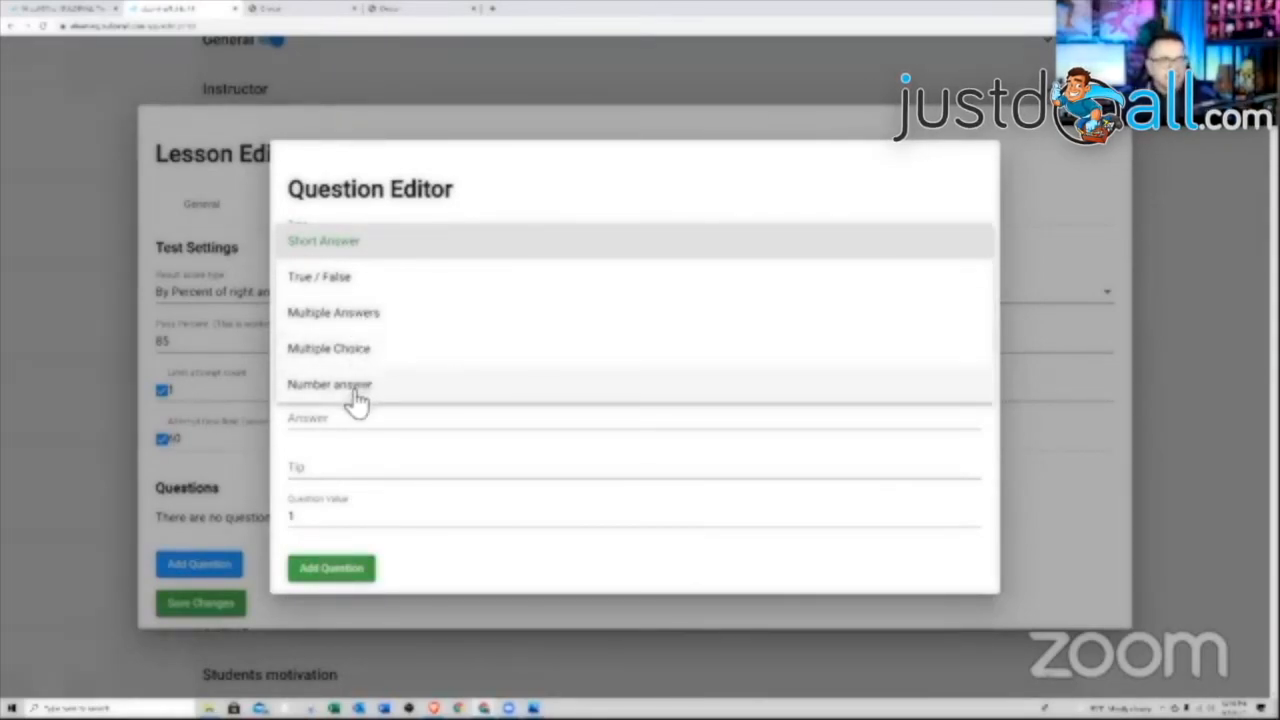
click(350, 280)
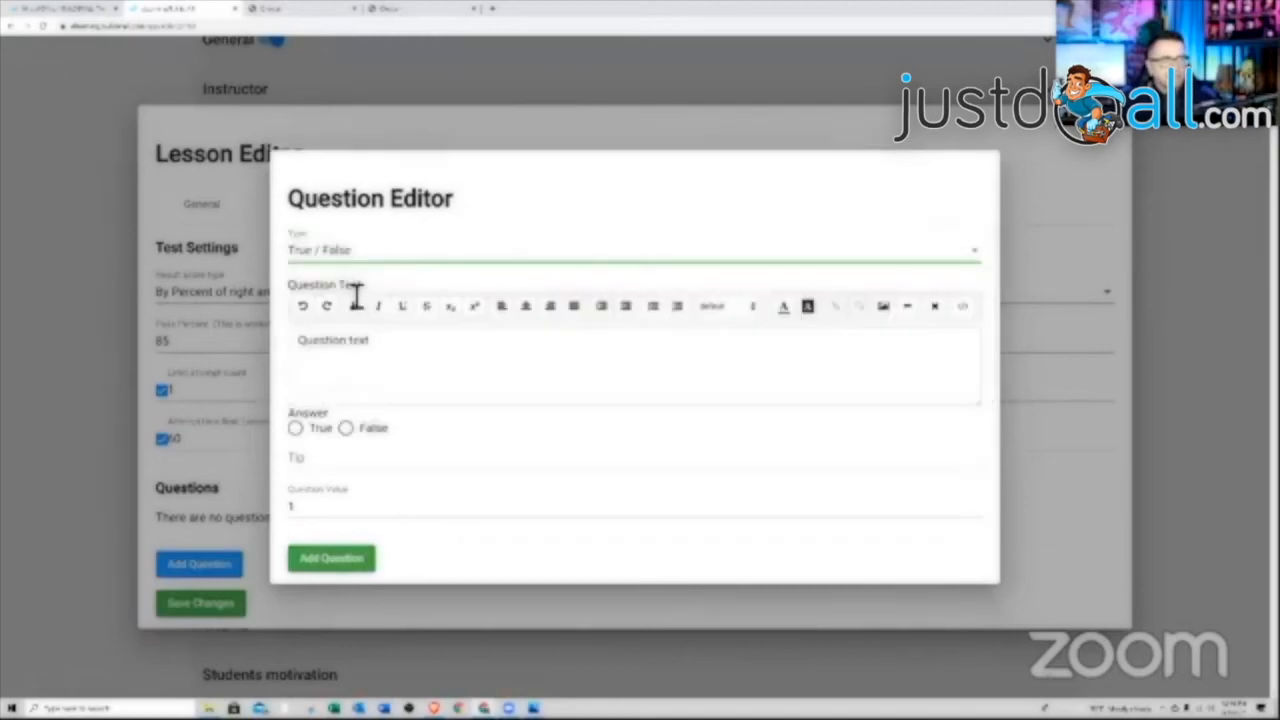
click(400, 355)
key(BackSpace)
key(BackSpace)
key(BackSpace)
key(BackSpace)
key(BackSpace)
key(BackSpace)
key(BackSpace)
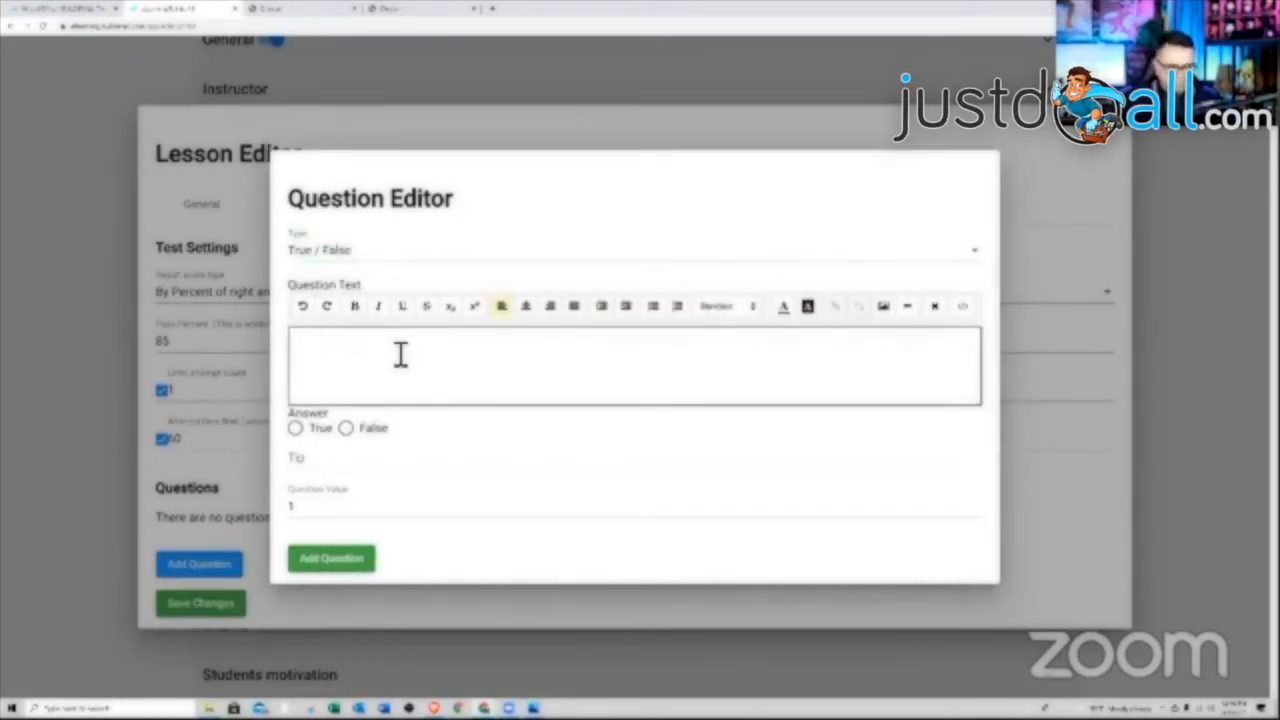
text(TRUE OR FALSE - This lesson is easy)
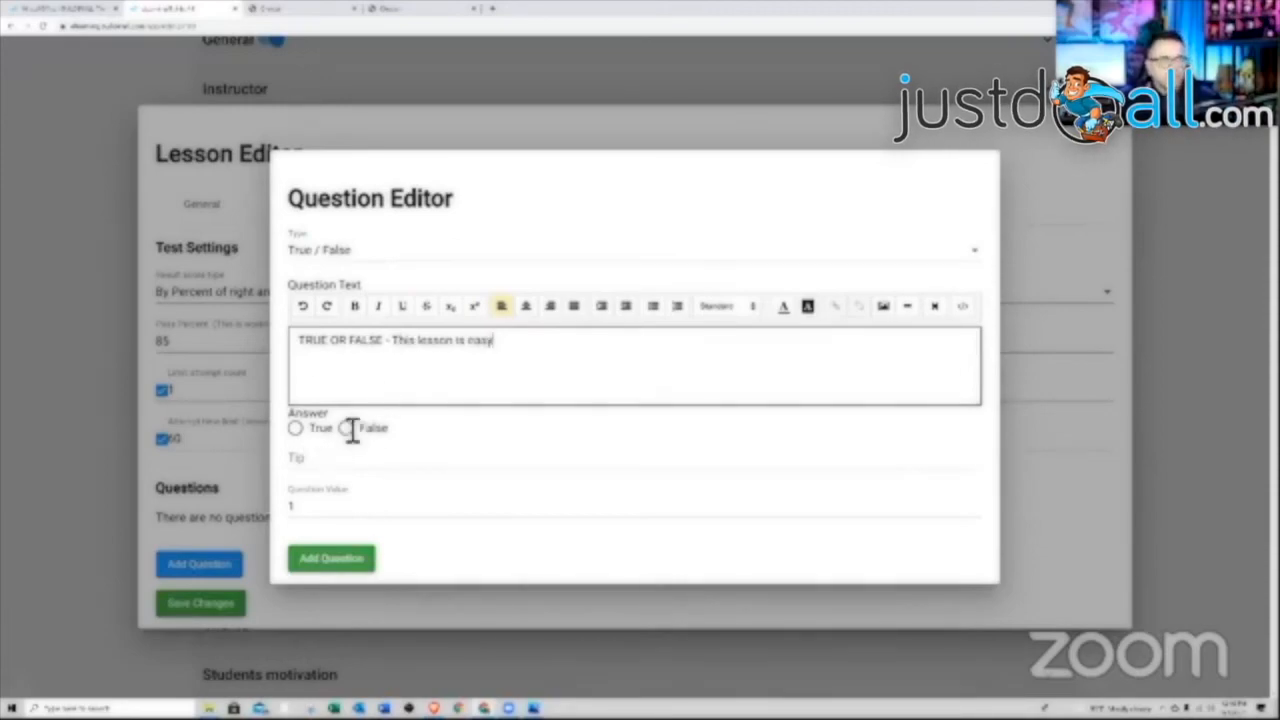
Mark True as the correct answer, set the question value to 100, and add it
click(308, 430)
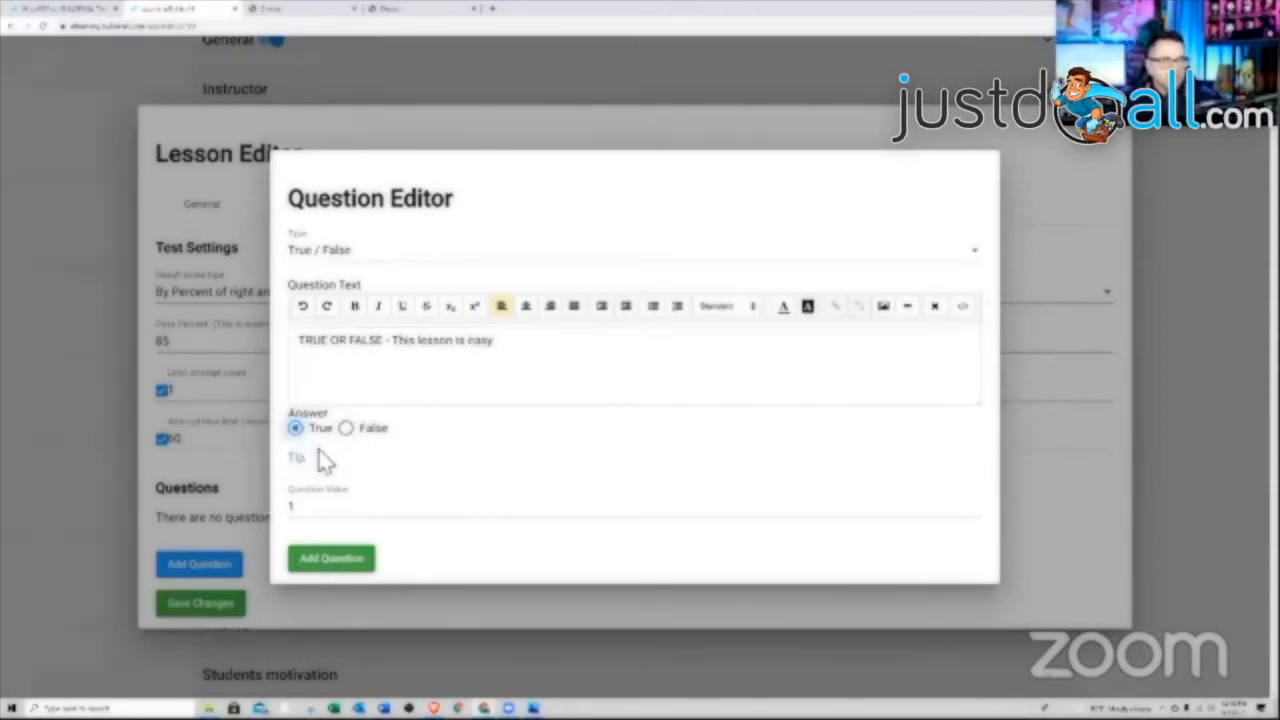
click(330, 462)
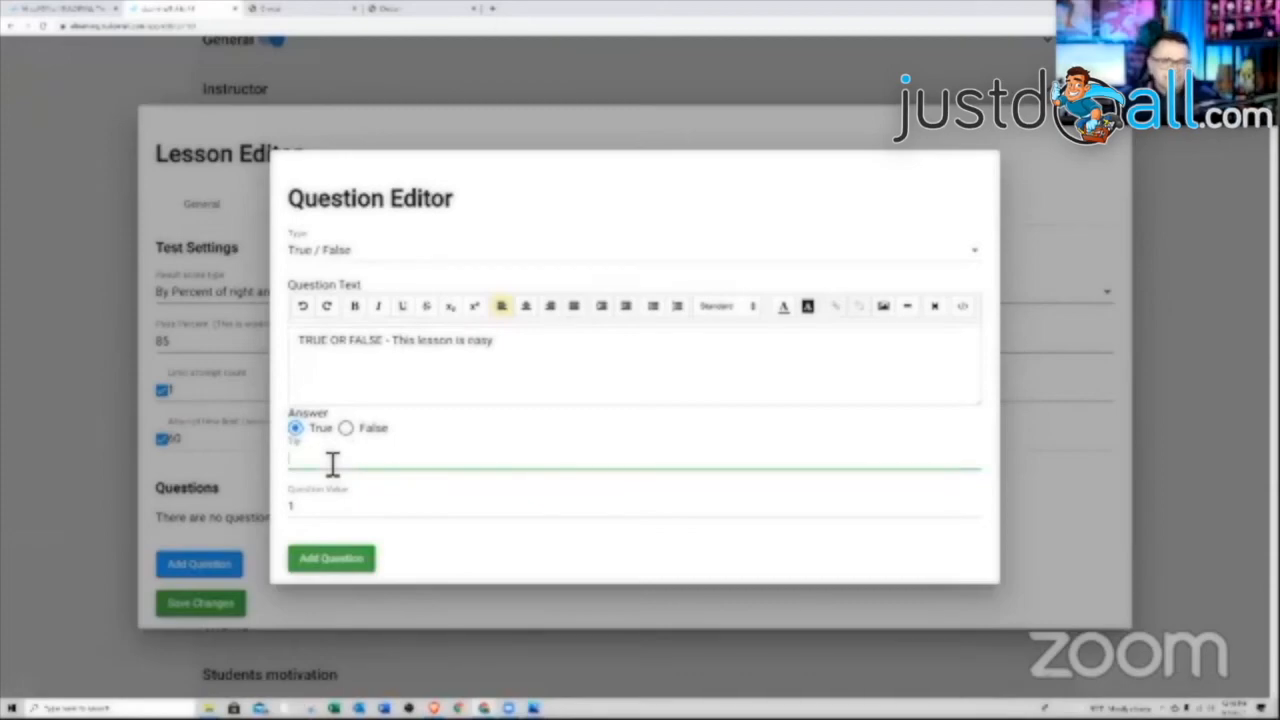
double_click(301, 510)
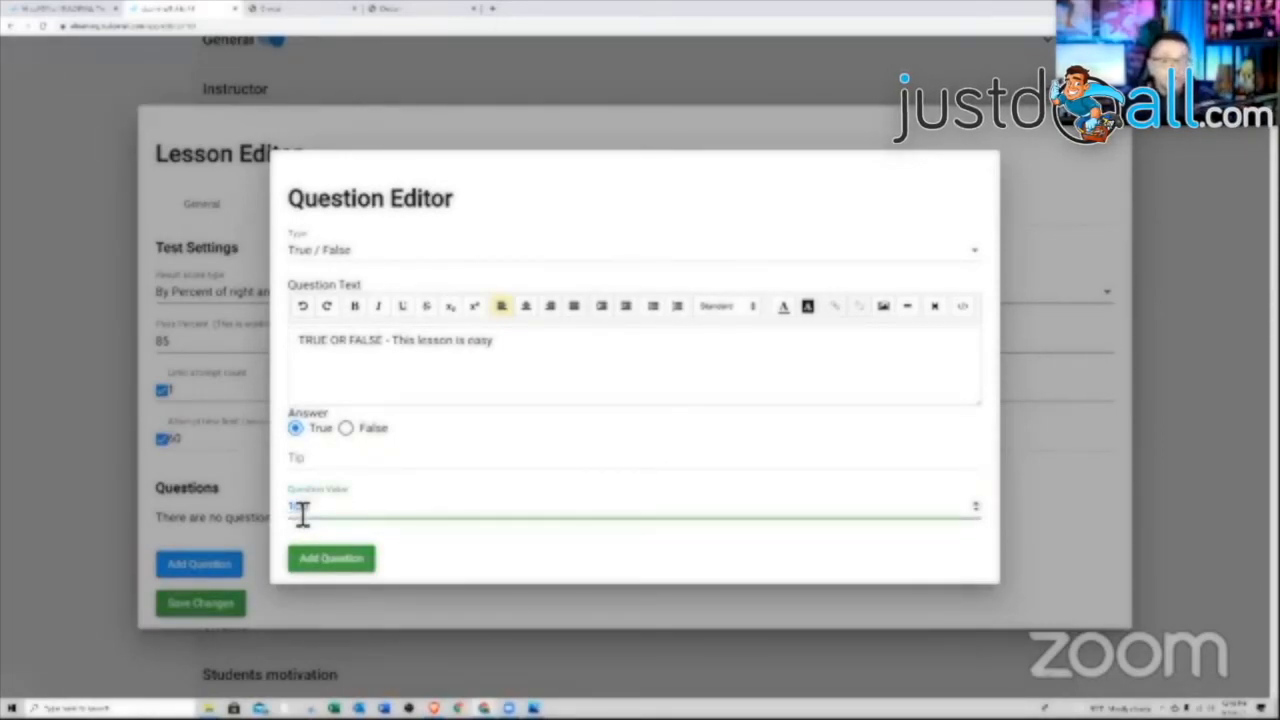
text(100)
click(336, 563)
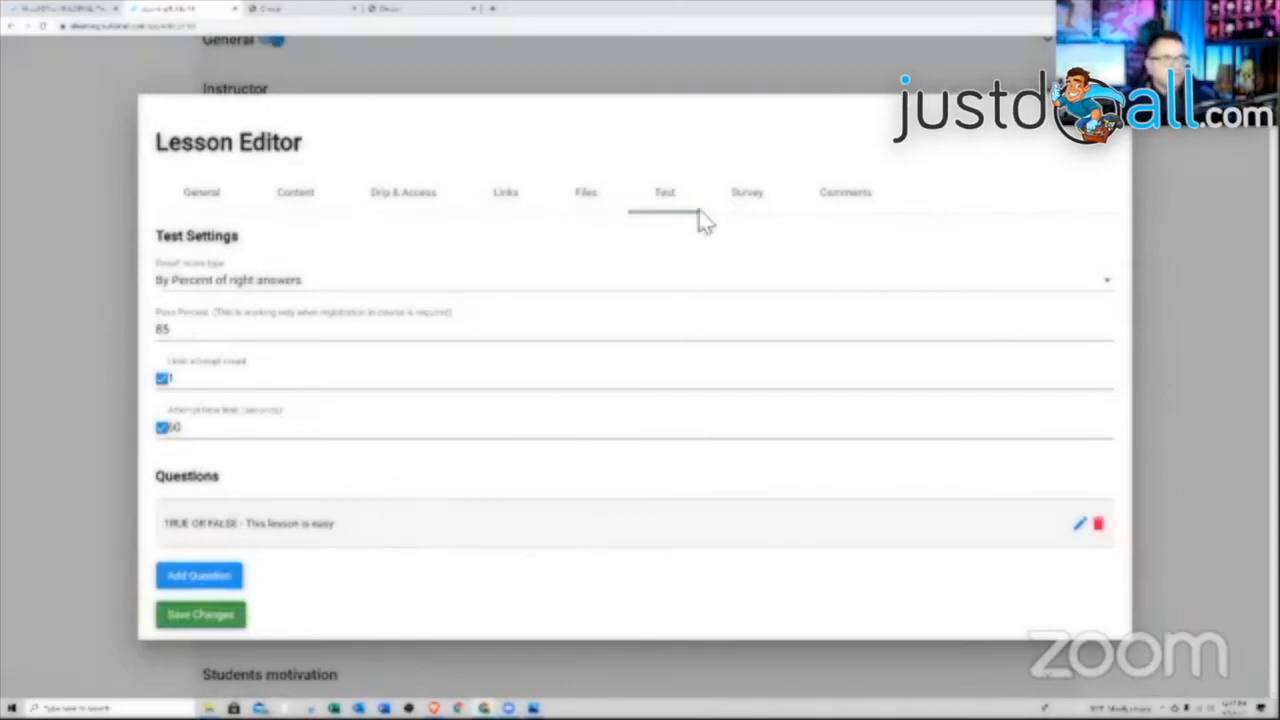
Attach a survey without questions, keep comments allowed, and save Lesson 1
click(746, 198)
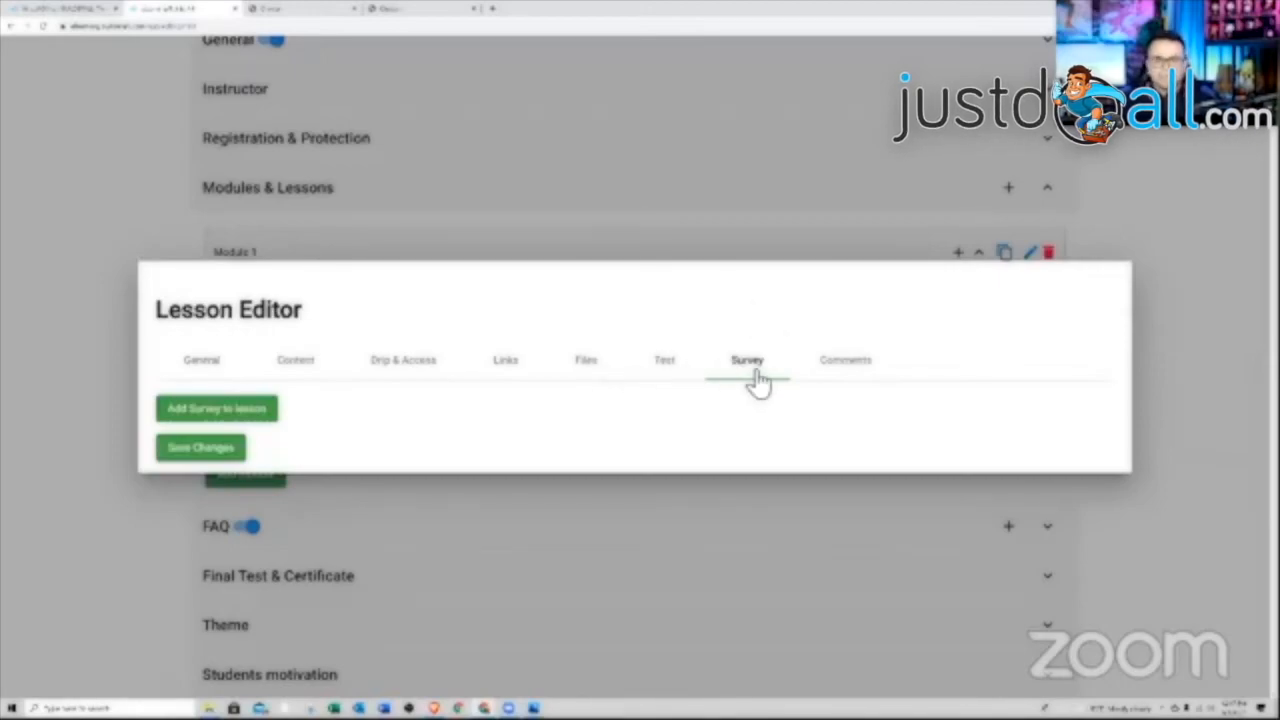
click(248, 427)
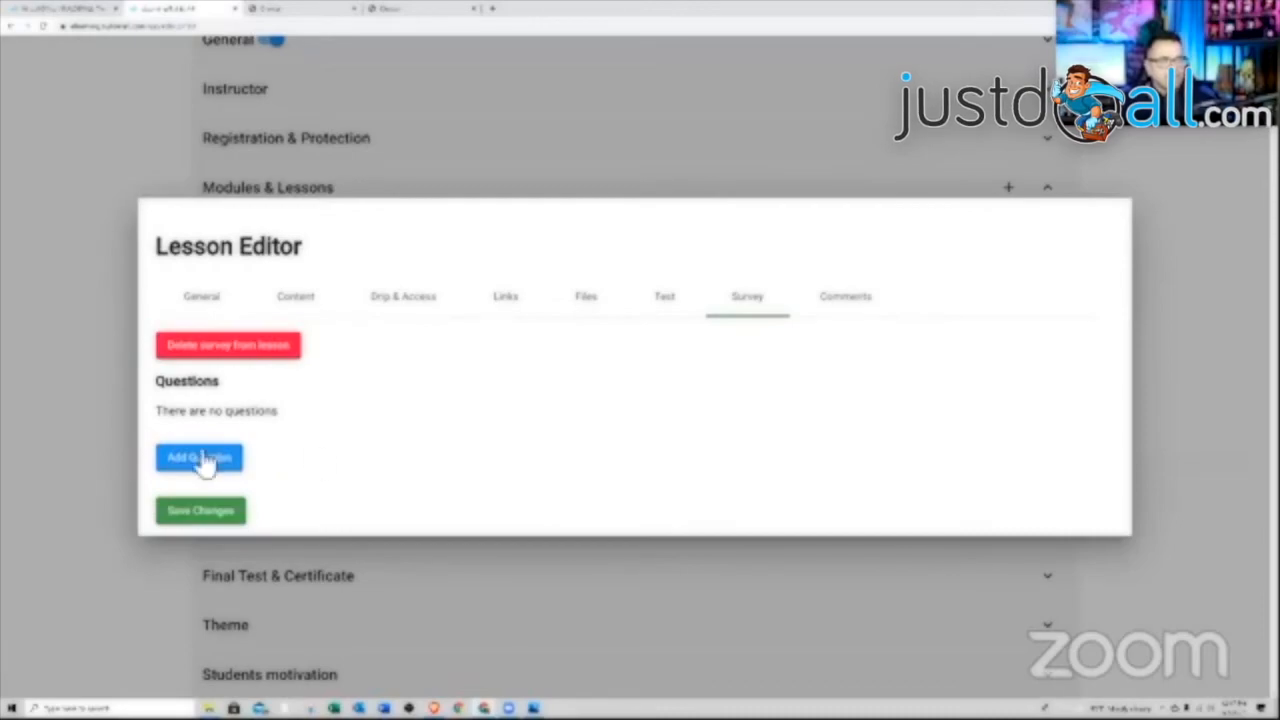
click(168, 461)
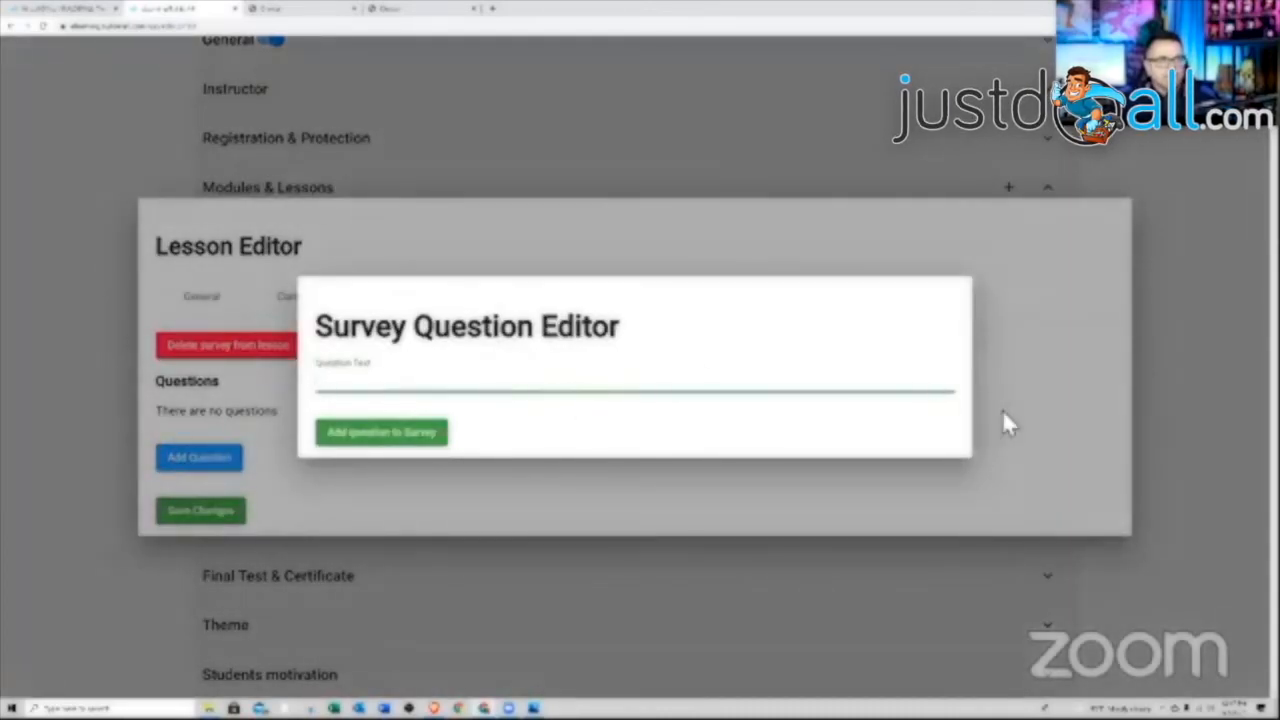
click(1007, 423)
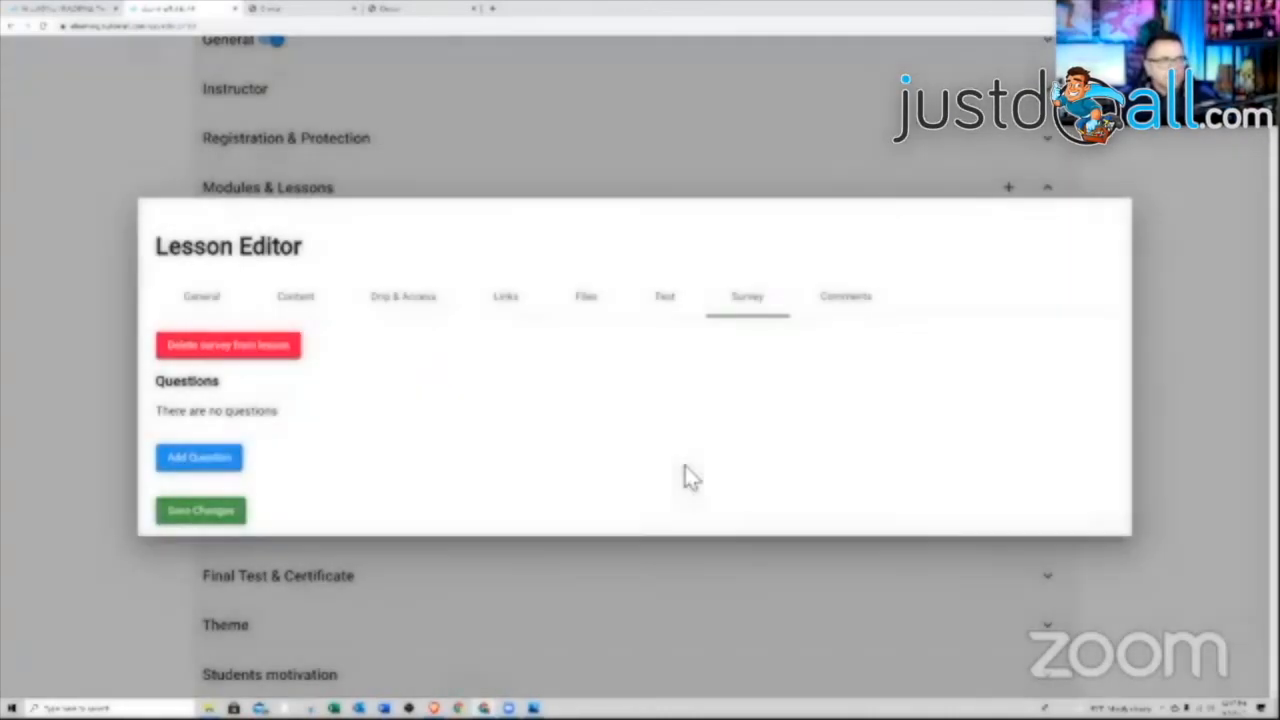
click(843, 300)
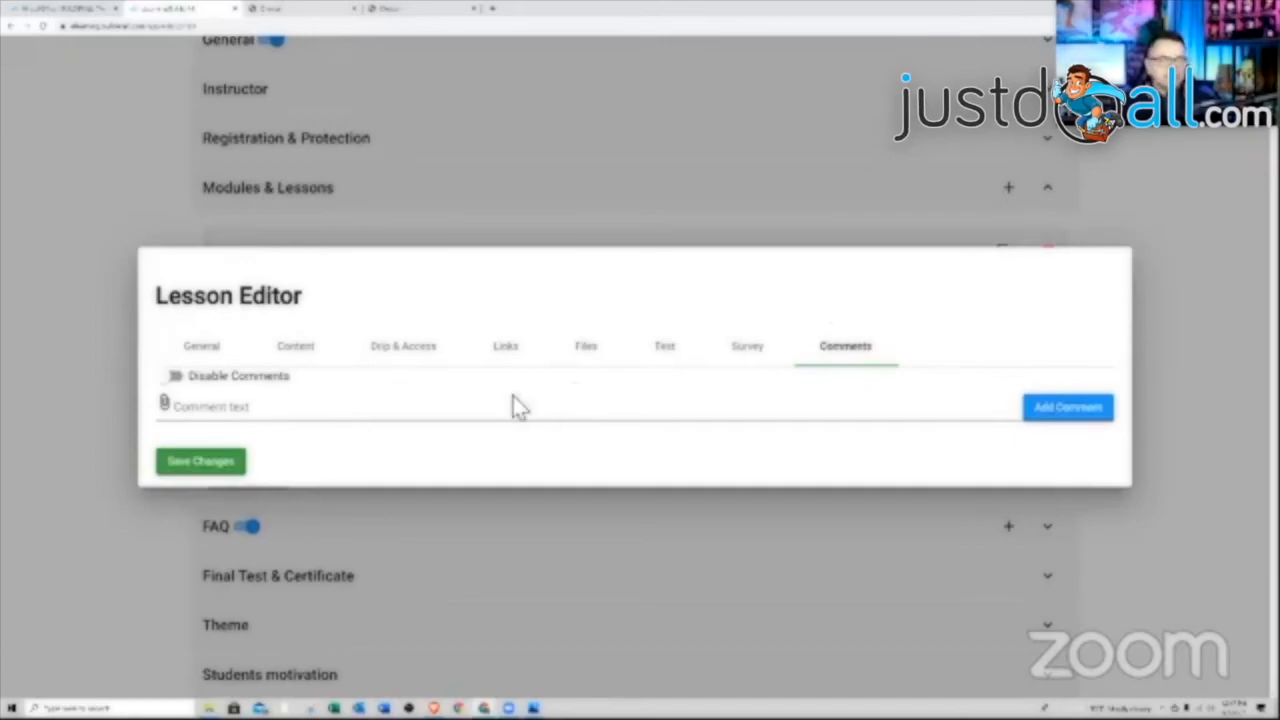
click(173, 378)
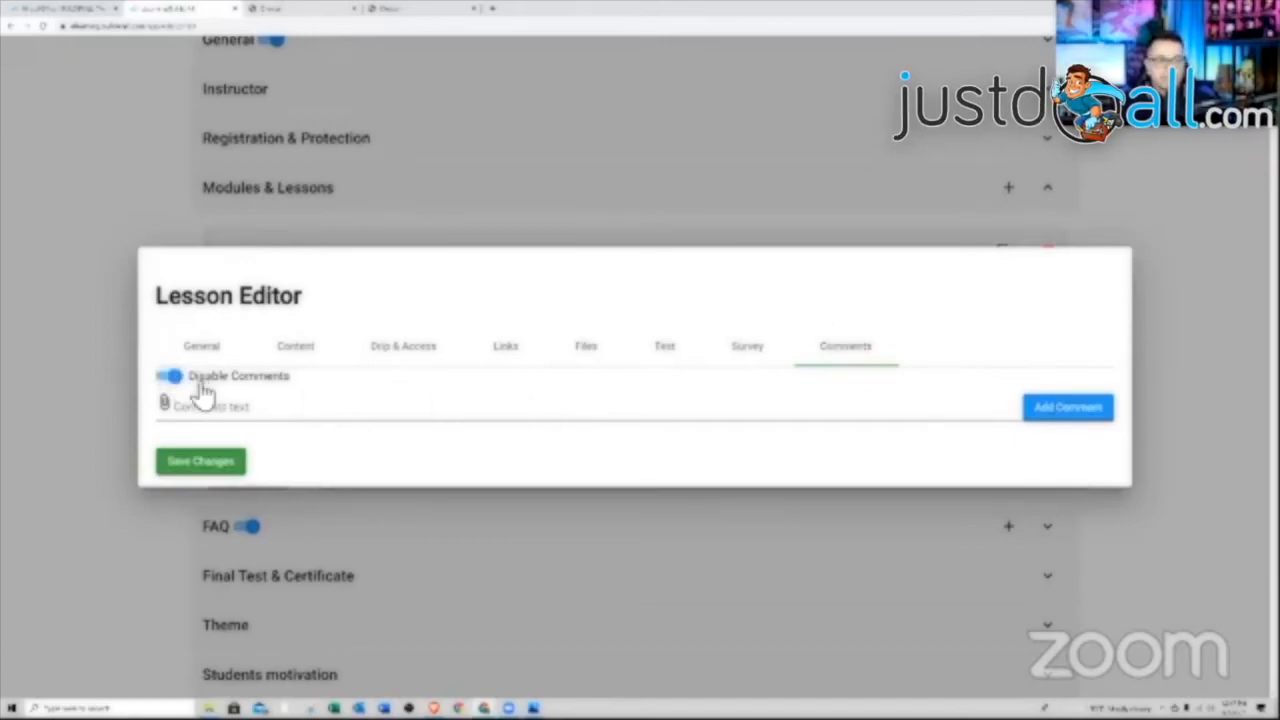
click(186, 382)
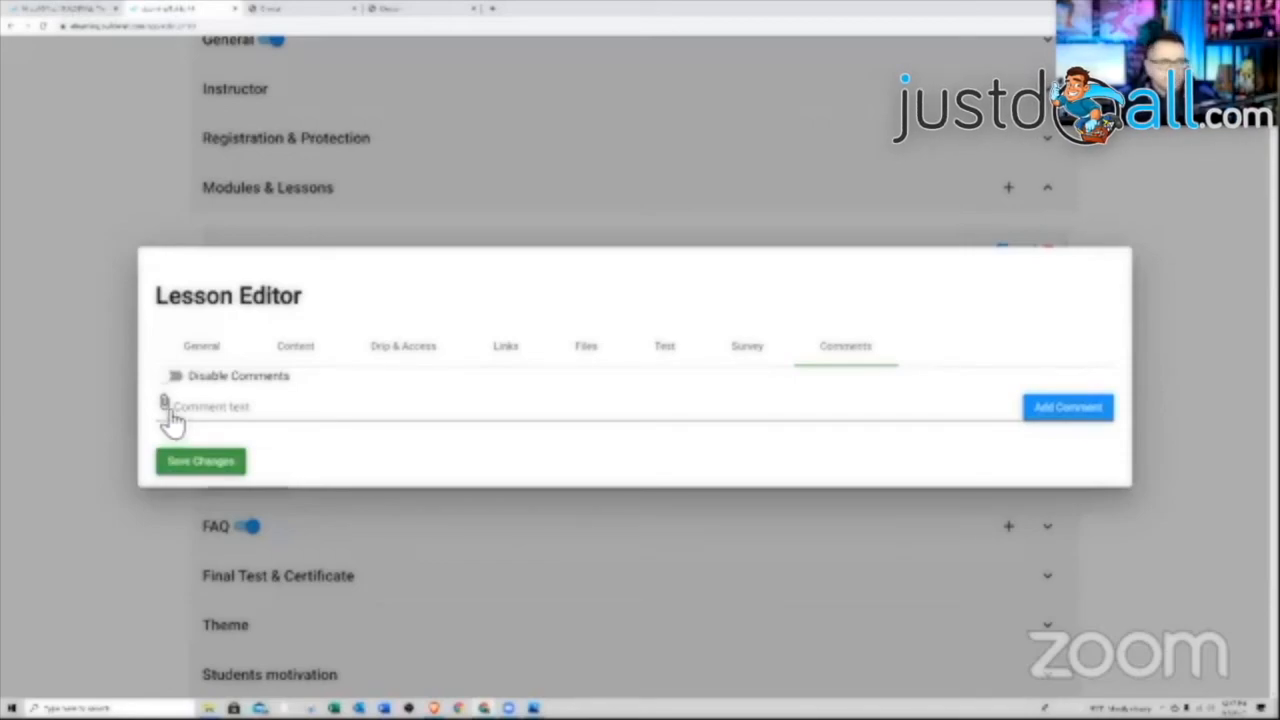
click(206, 464)
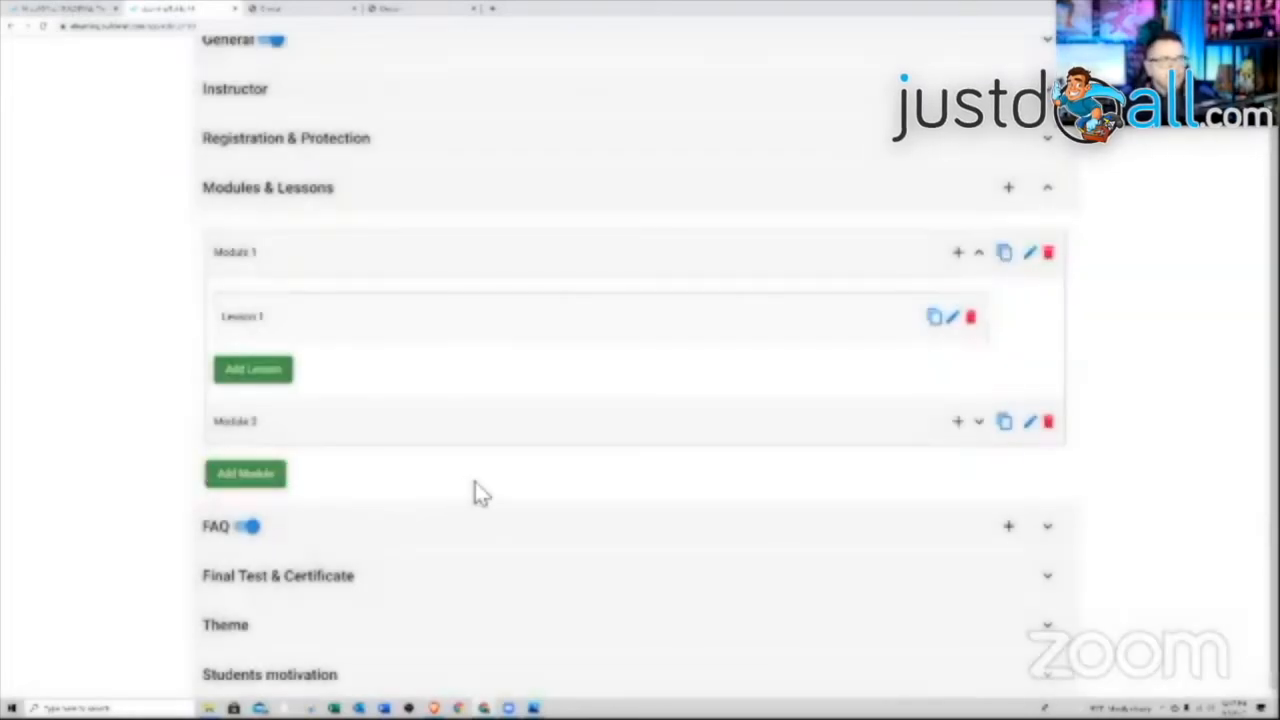
Copy Lesson 1 as 'Lesson 2' below it in Module 1, then toggle the course's FAQ switch
click(933, 318)
click(634, 404)
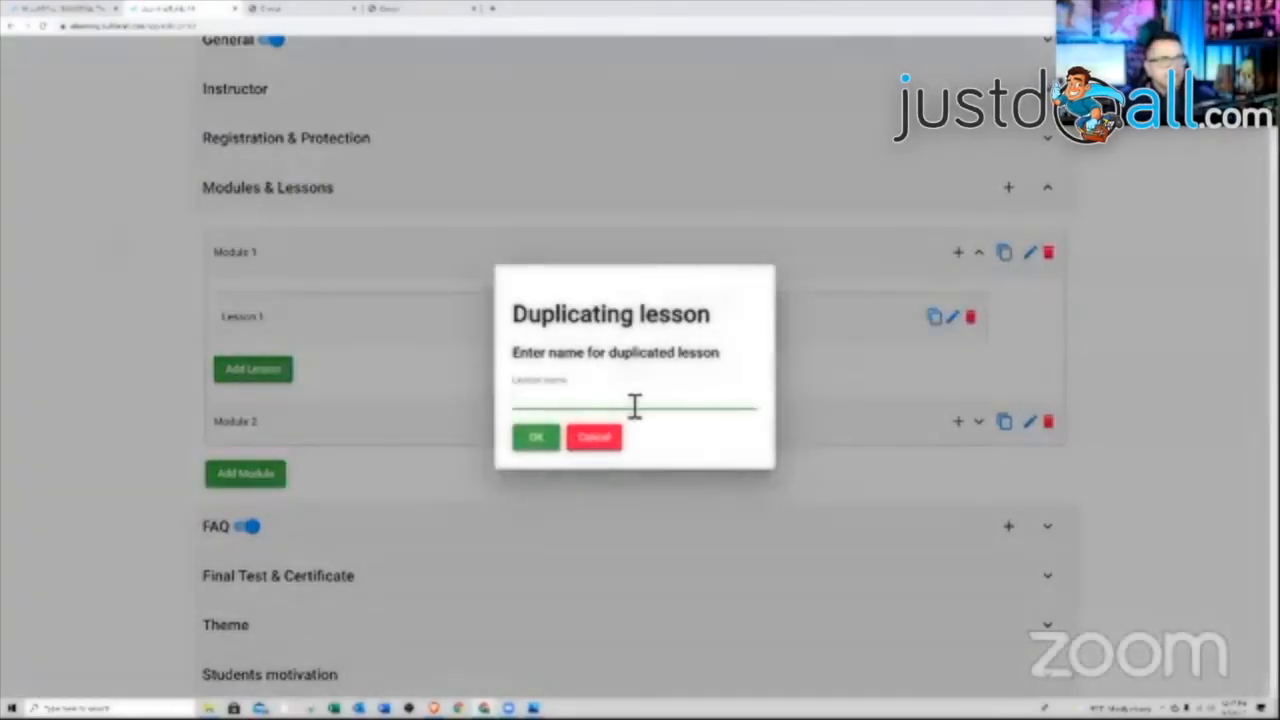
text(Lesson)
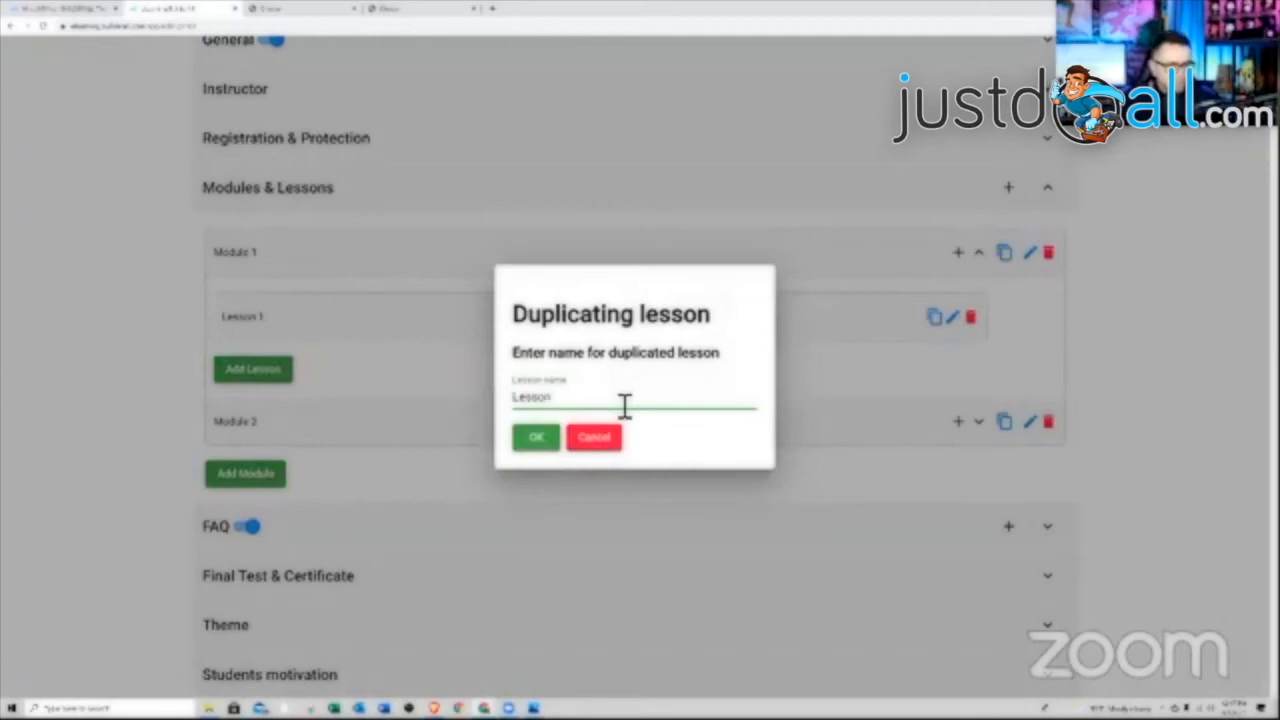
text( 2)
click(536, 439)
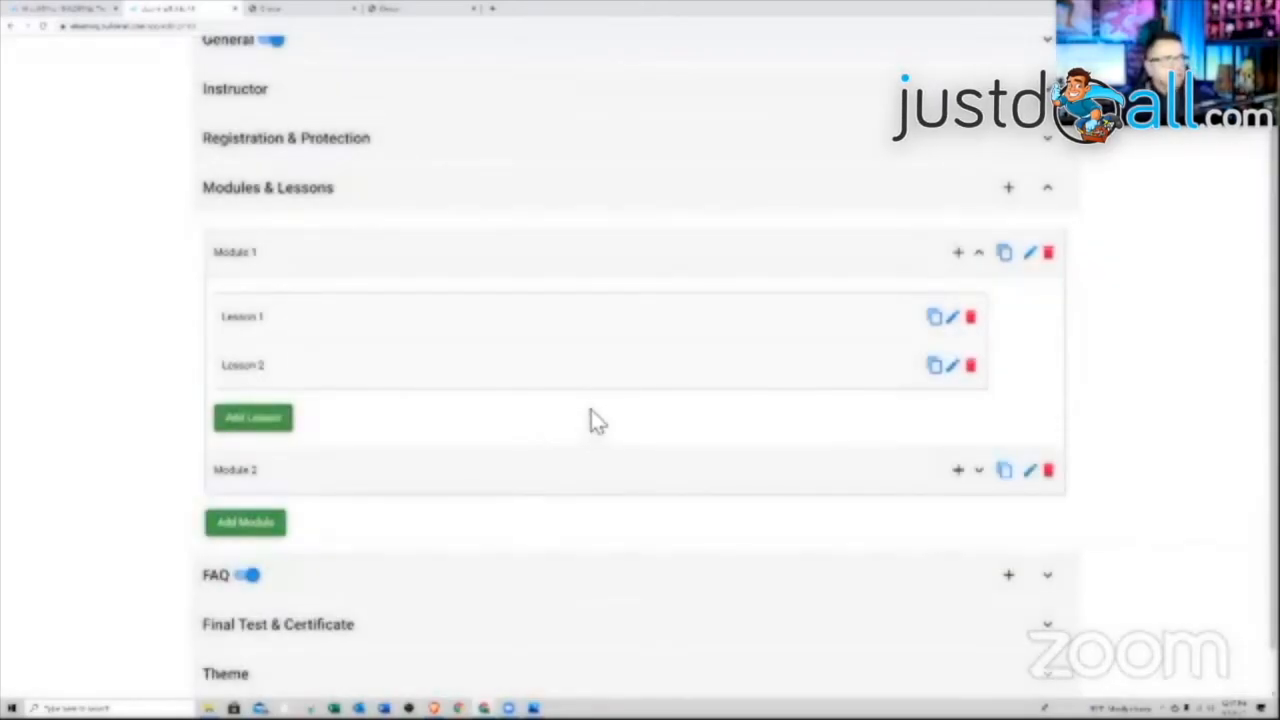
mouse_move(623, 391)
mouse_down()
mouse_move(629, 343)
mouse_move(627, 377)
mouse_up()
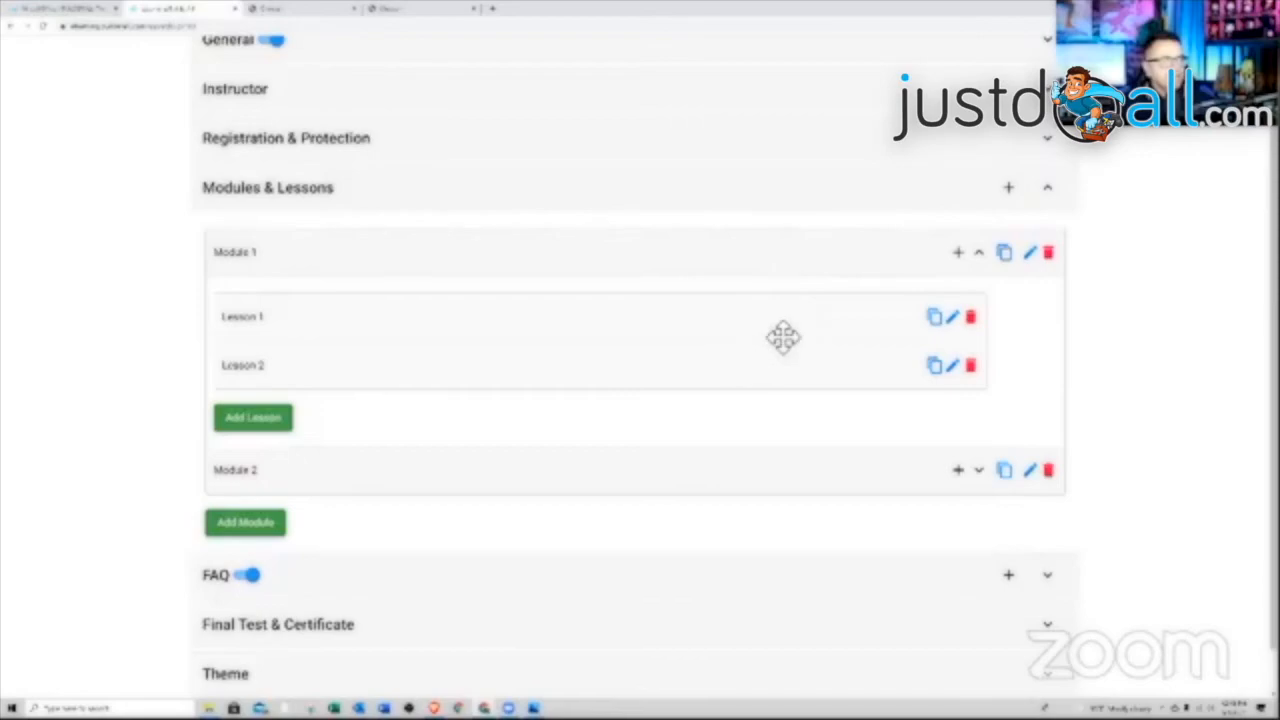
scroll(800, 345, down, 1)
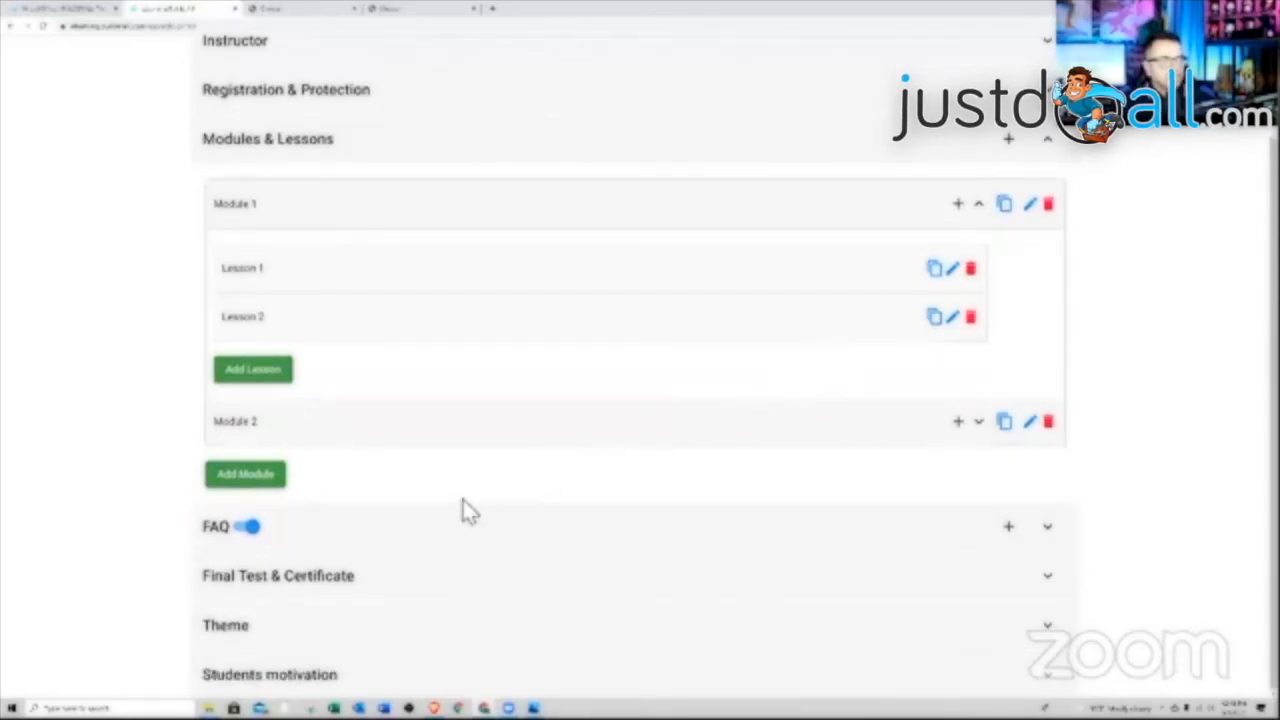
click(252, 530)
Disable the FAQ menu item and keep final-test scoring by percent of right answers
click(252, 303)
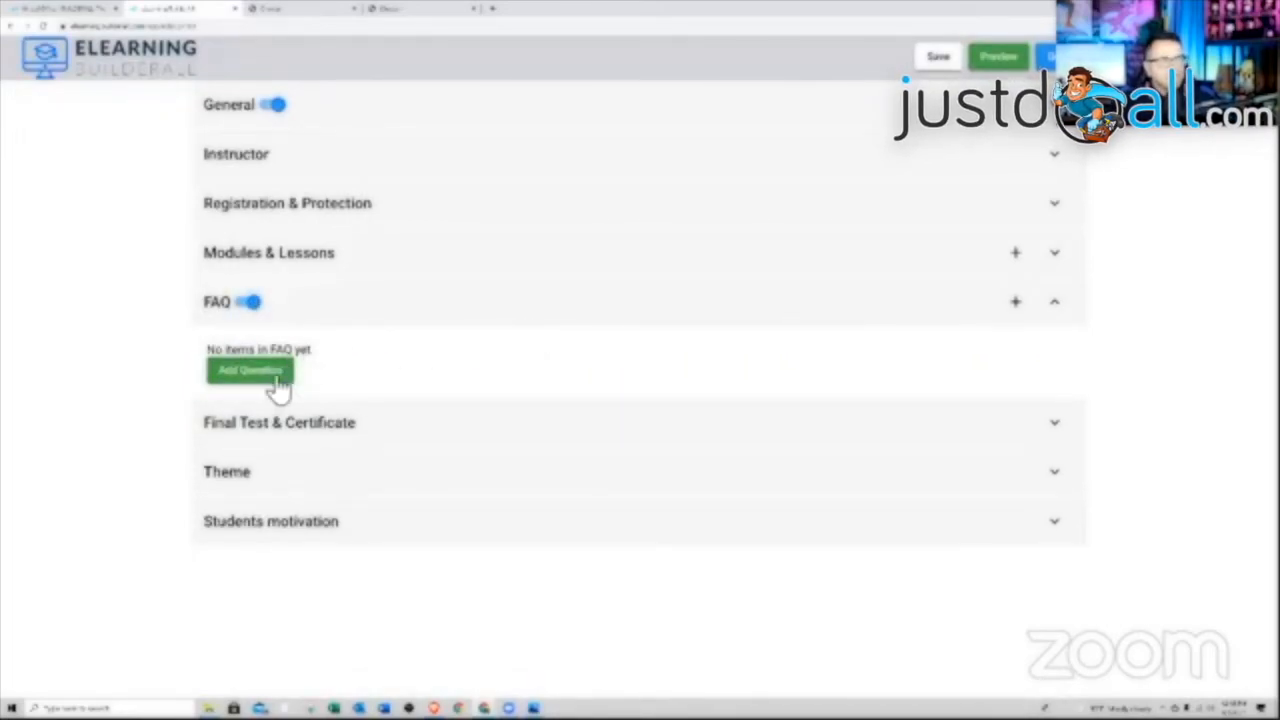
click(251, 303)
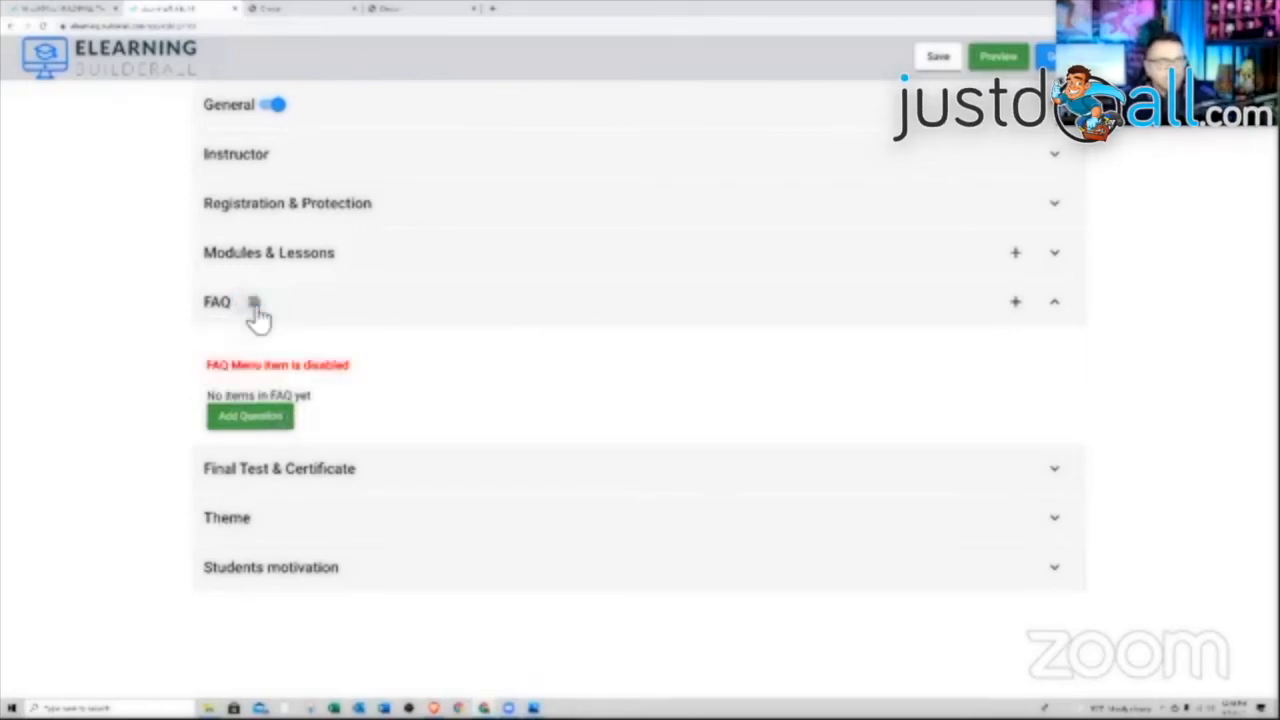
click(373, 478)
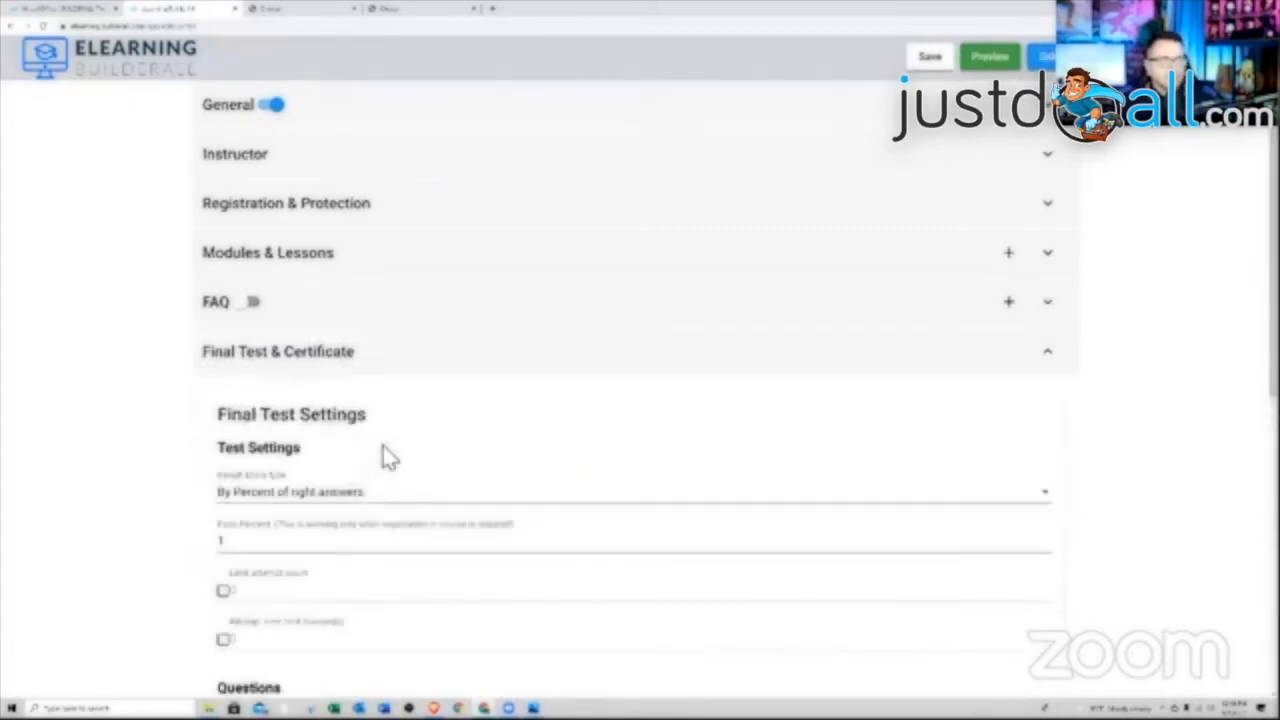
click(335, 507)
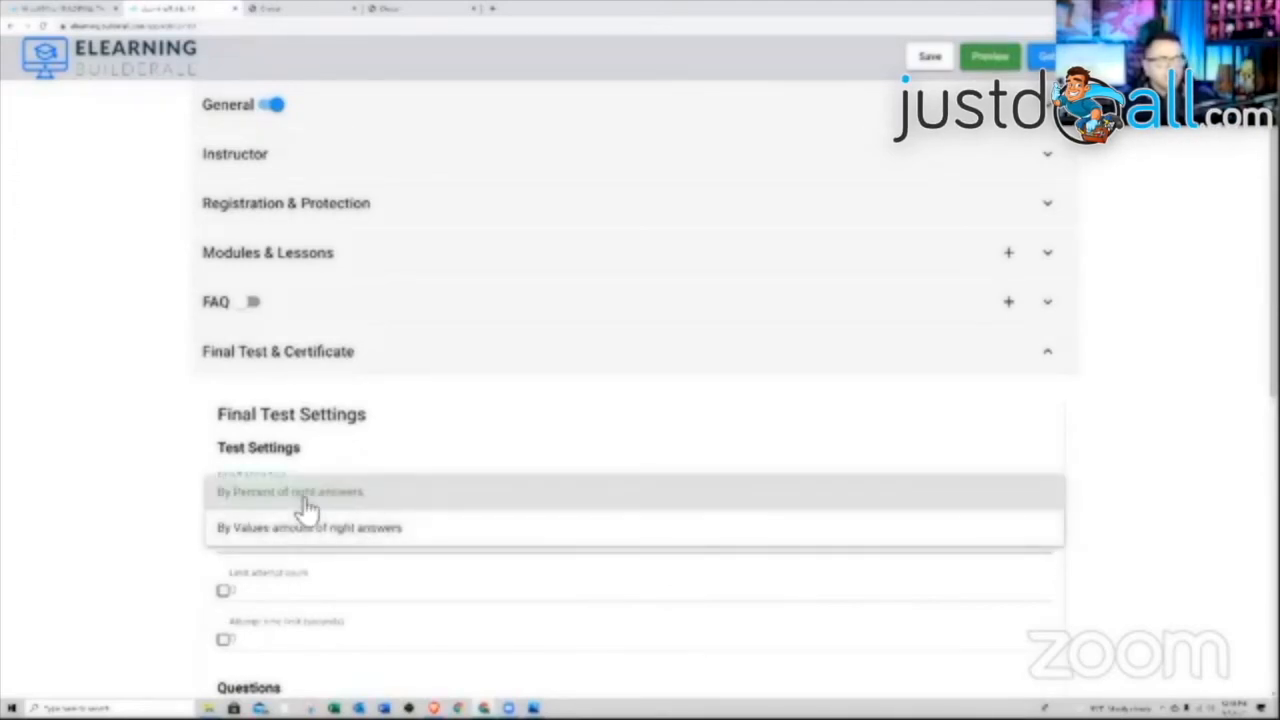
click(297, 498)
Set the final test to pass at 85% with 1 attempt and 60 seconds, then start a new question
scroll(356, 493, down, 2)
click(303, 345)
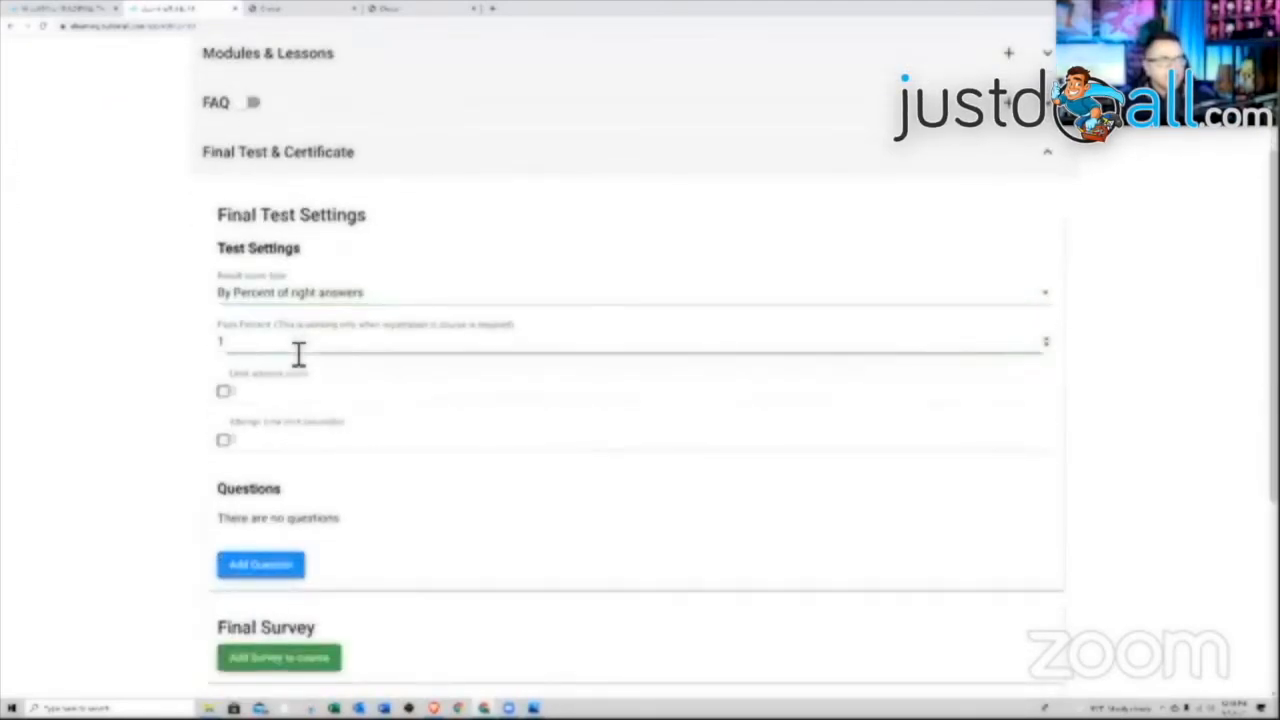
drag(289, 345, 167, 346)
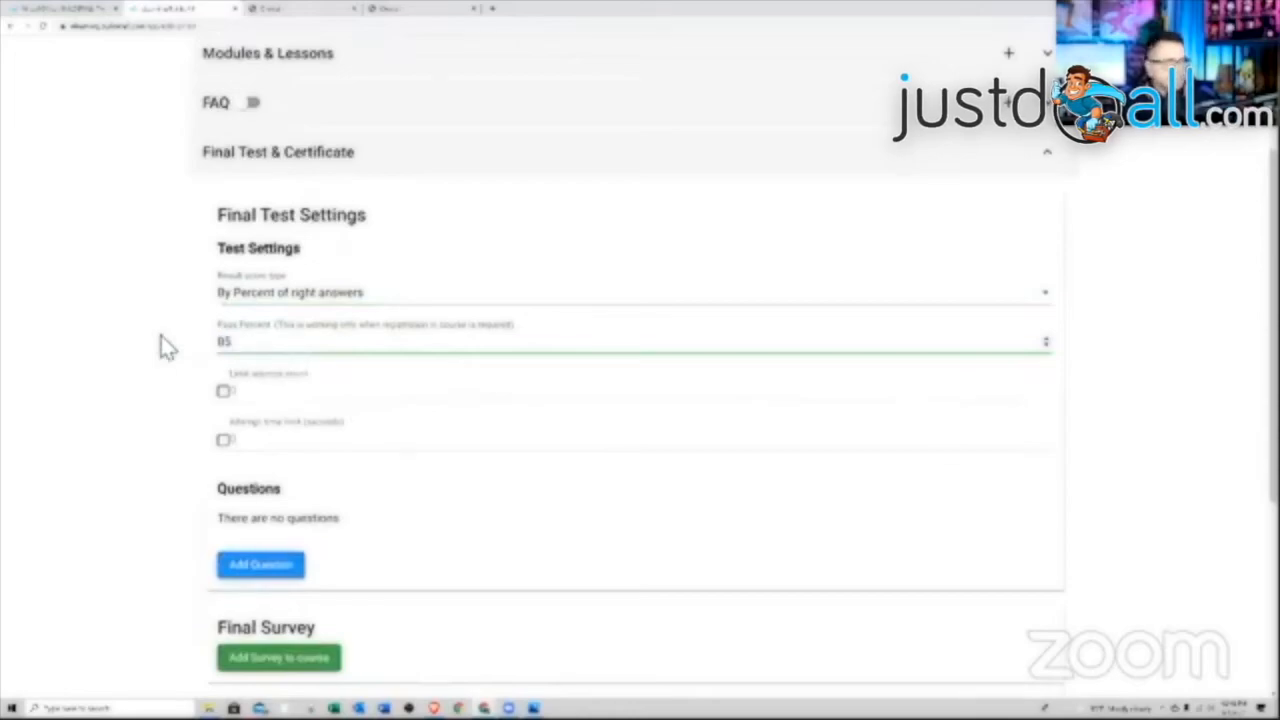
click(229, 393)
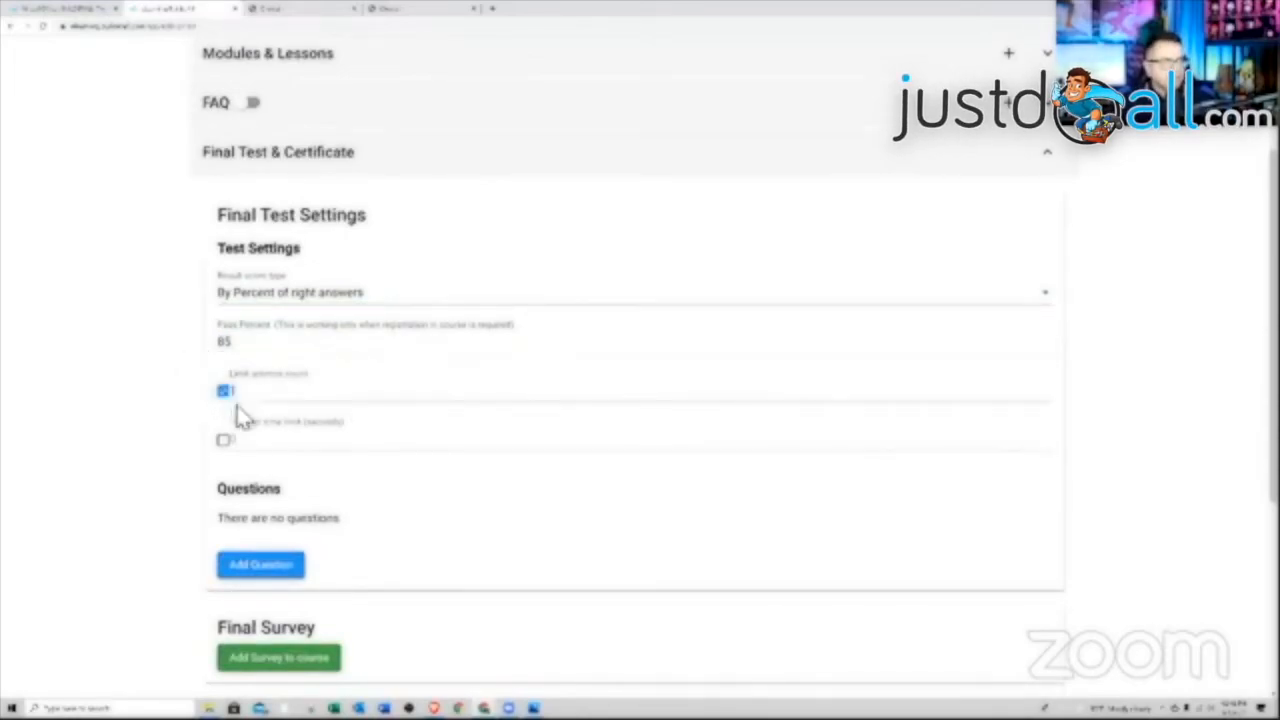
click(225, 441)
scroll(329, 517, down, 1)
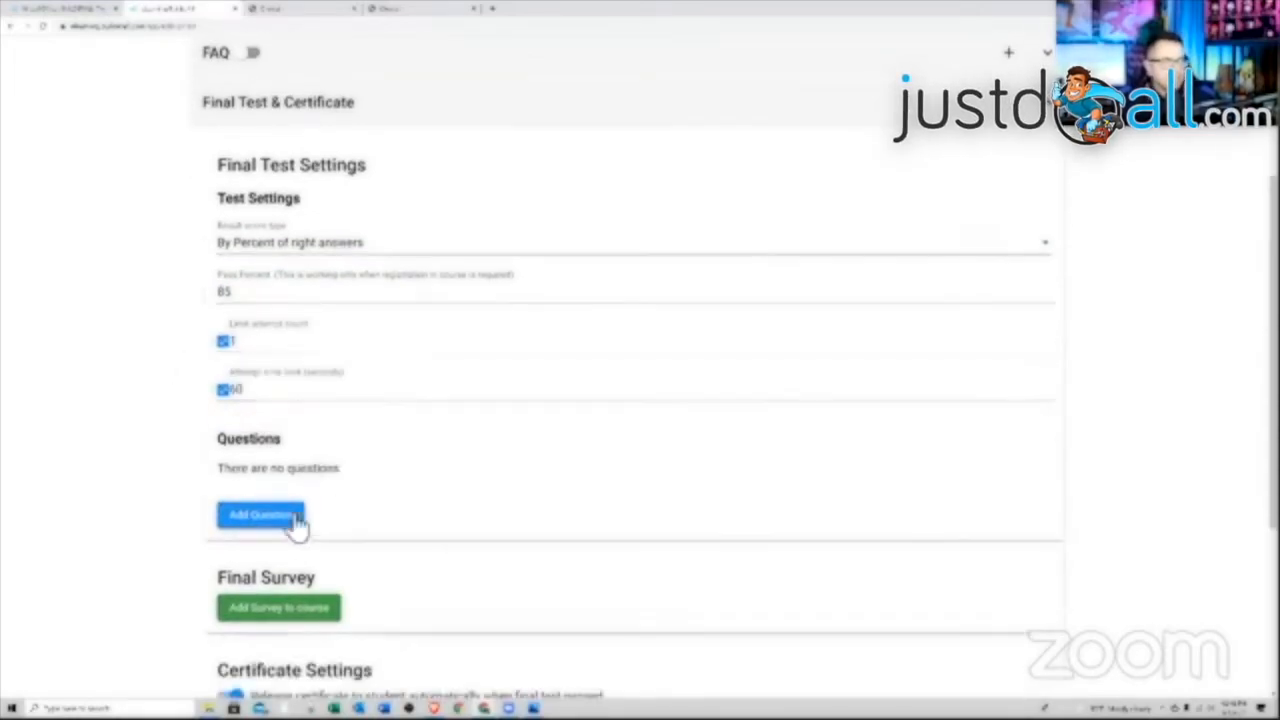
click(289, 517)
click(378, 250)
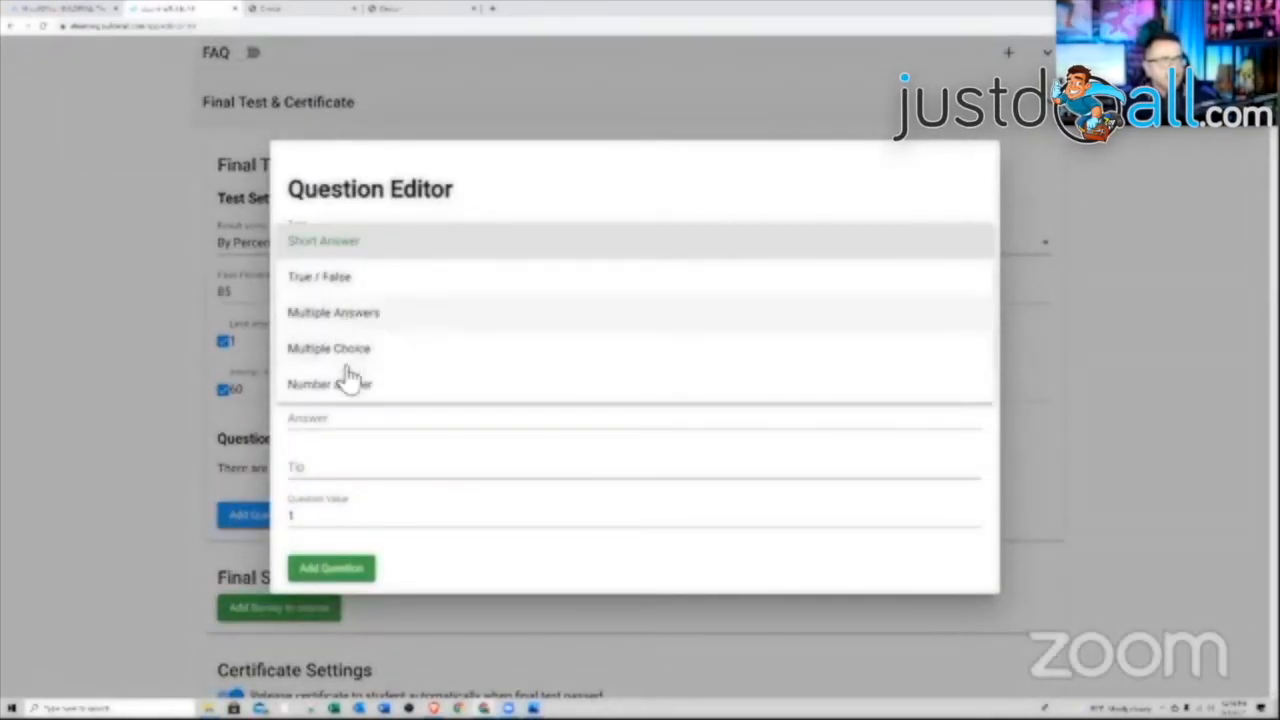
Make the question Multiple Answers with the text 'Describe how easy this course was'
drag(346, 363, 357, 391)
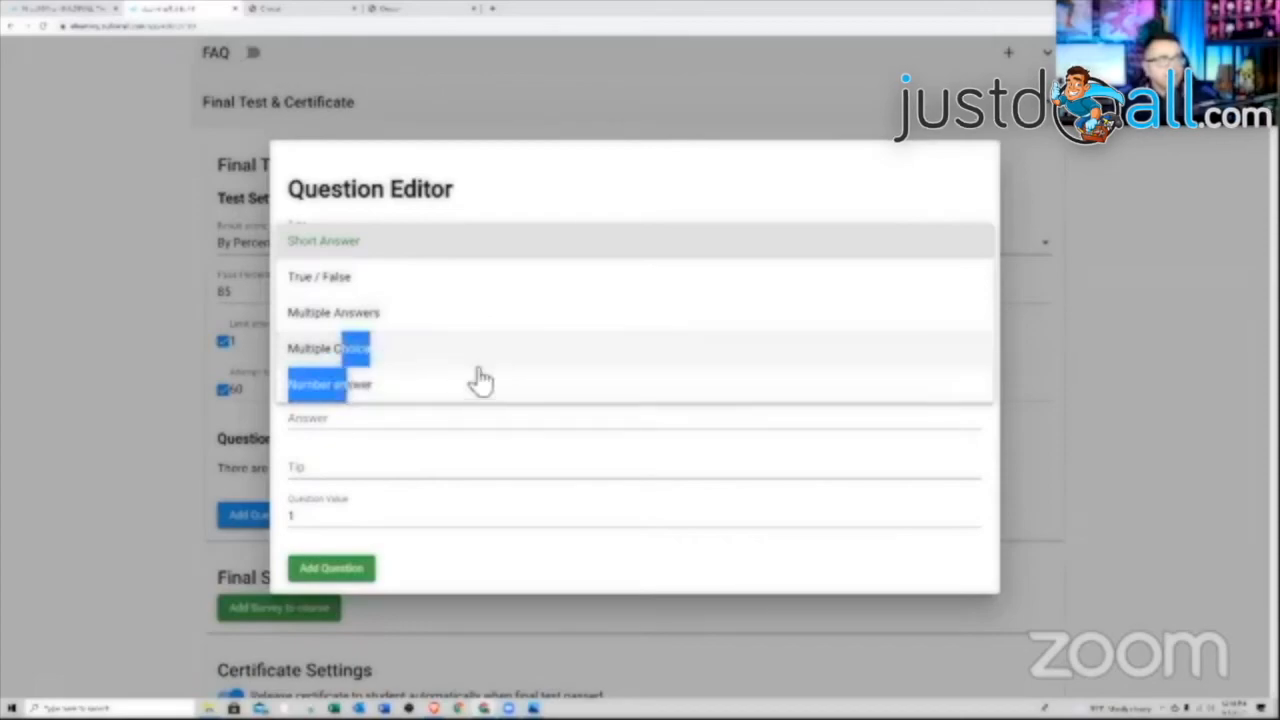
click(357, 323)
click(409, 359)
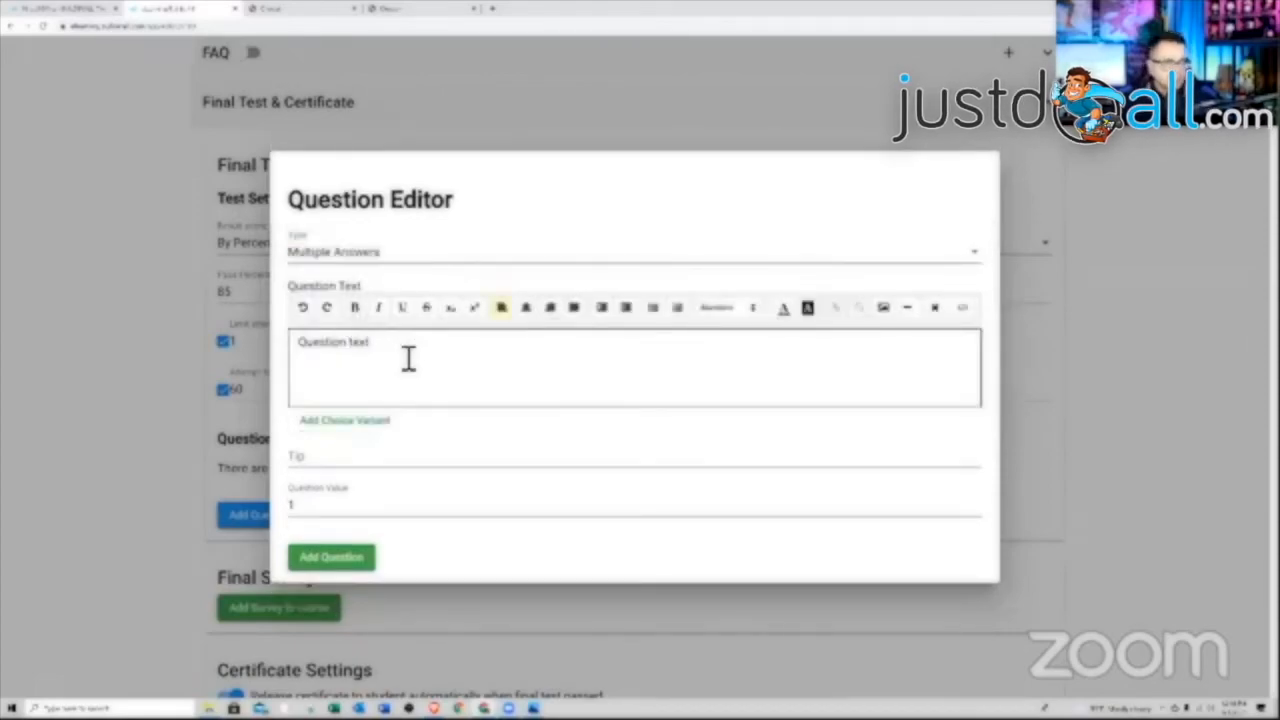
drag(409, 359, 300, 357)
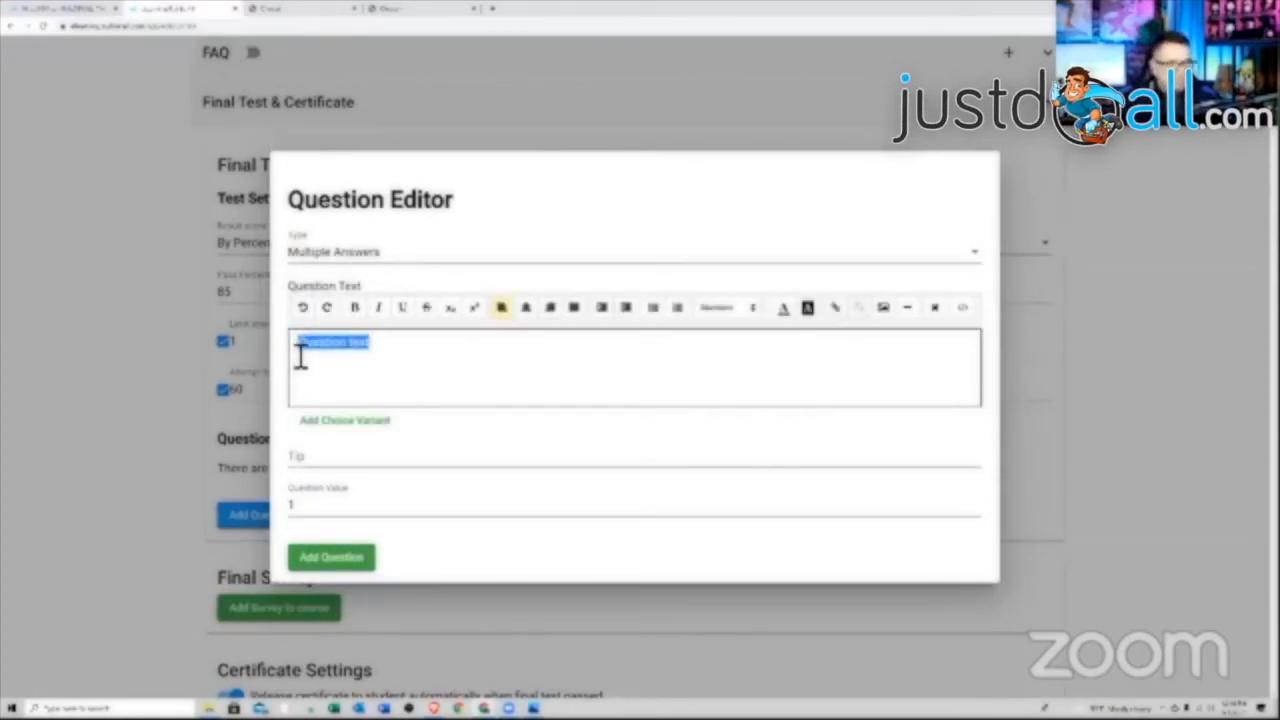
text(Describe how easy)
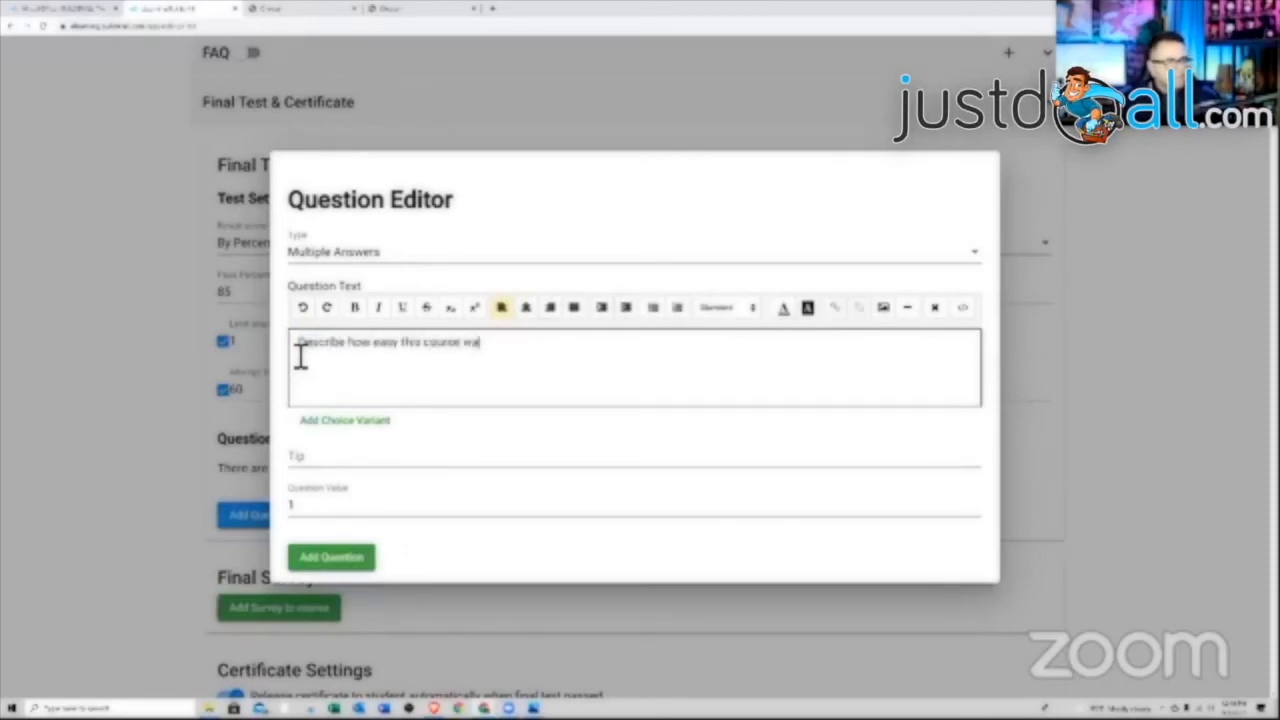
Add three answer choices: Easy, Cool and great
click(345, 423)
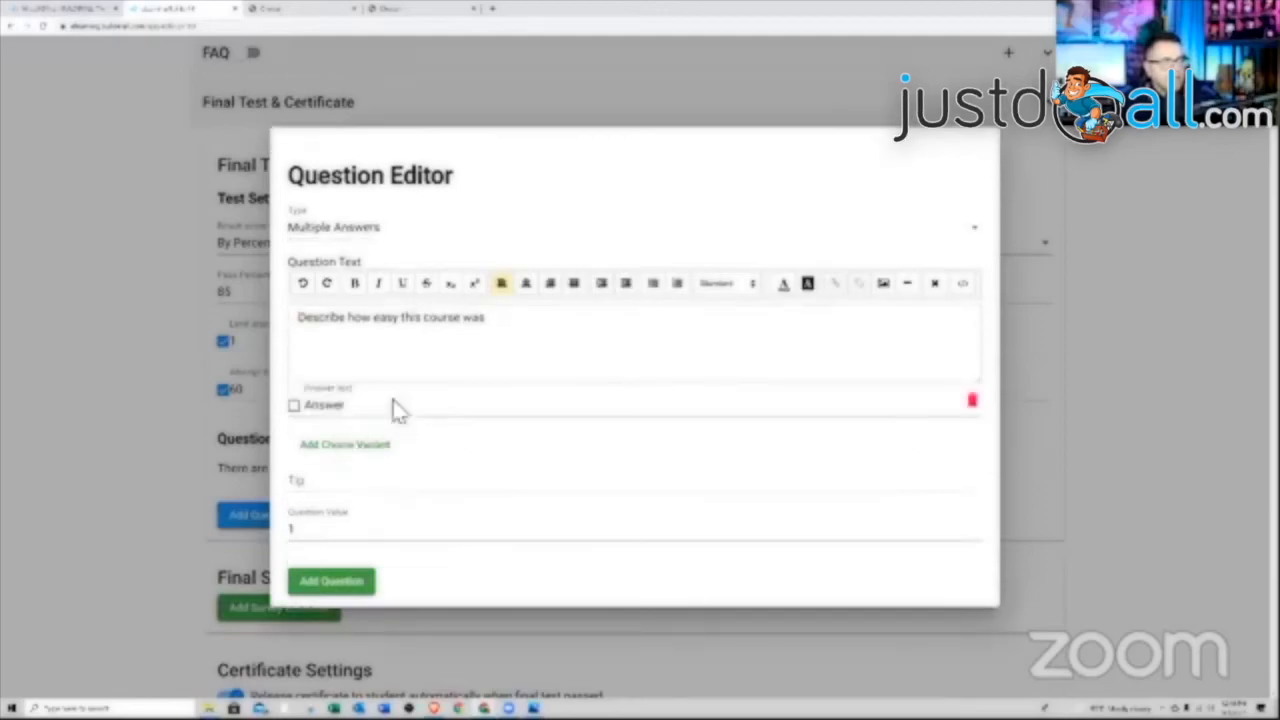
click(362, 410)
key(BackSpace)
key(BackSpace)
key(BackSpace)
key(BackSpace)
key(BackSpace)
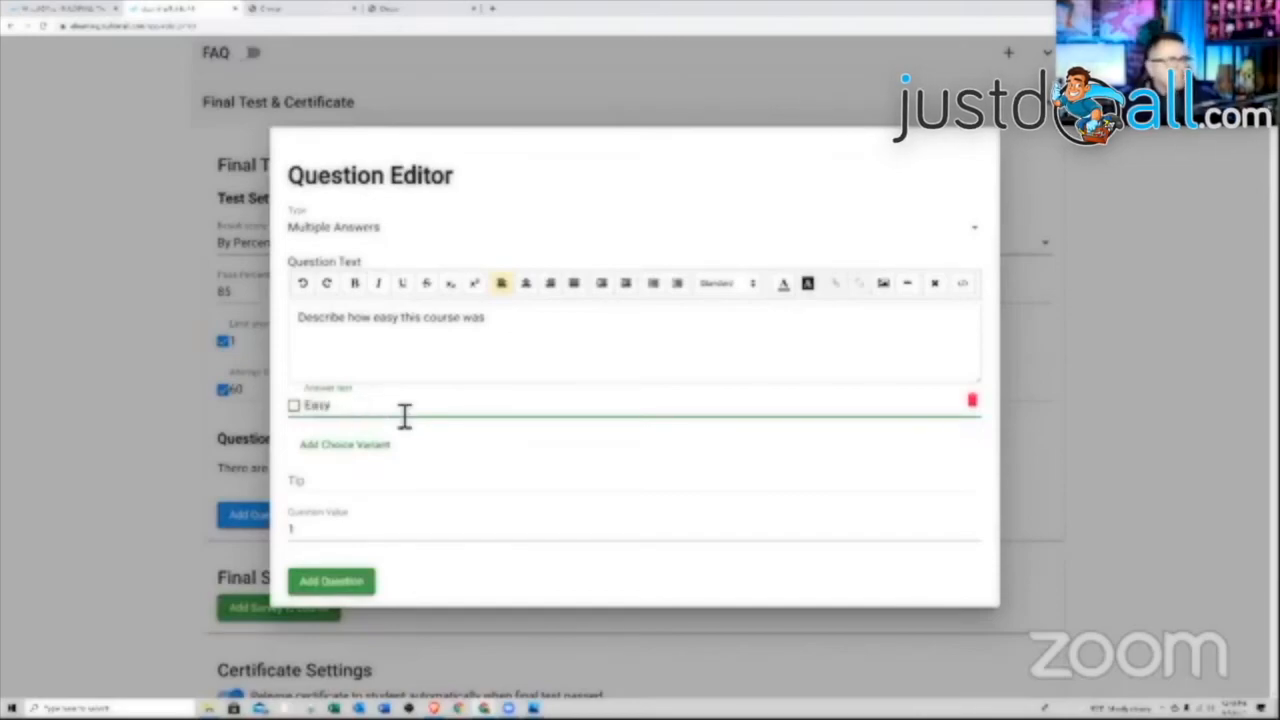
click(366, 446)
drag(343, 429, 306, 449)
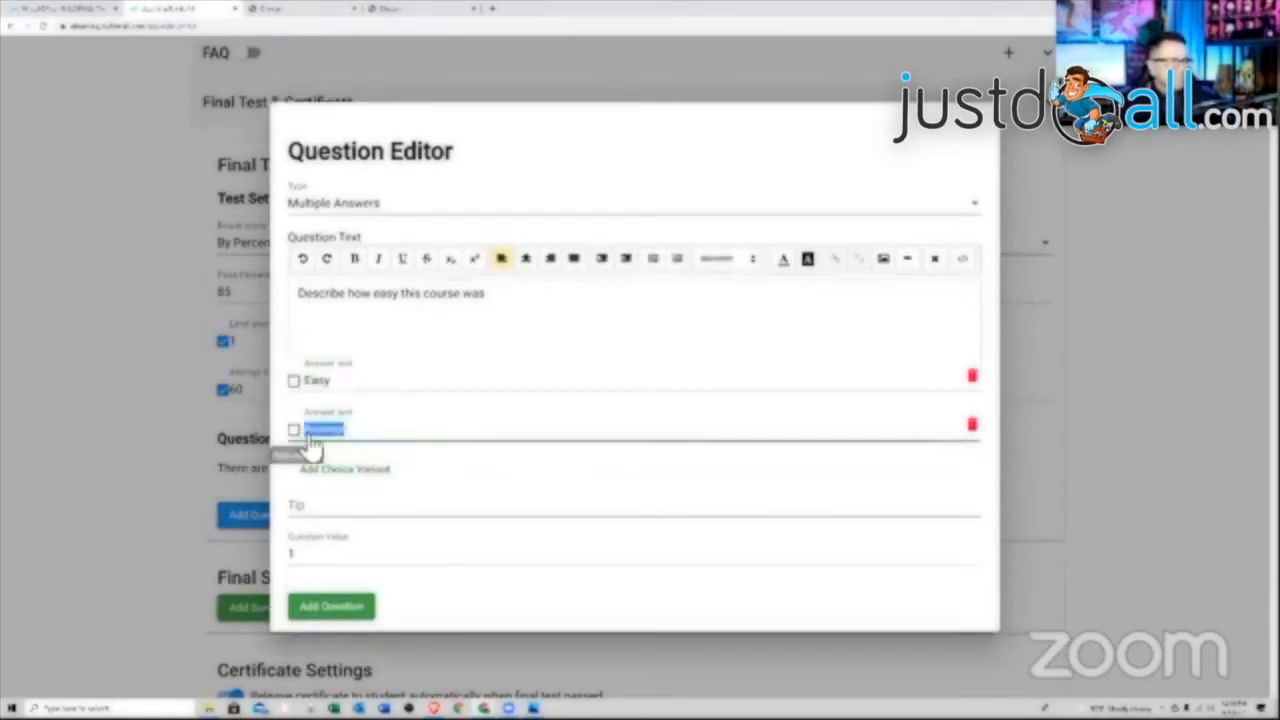
text(Cool)
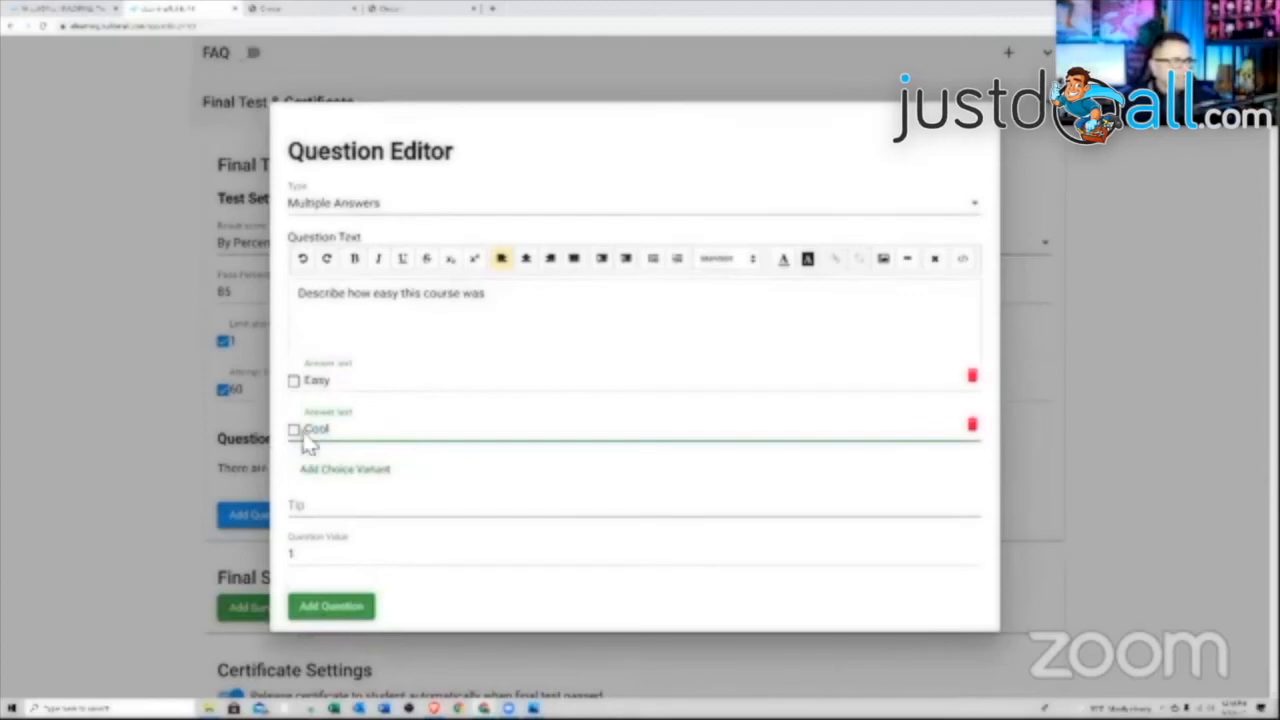
click(357, 469)
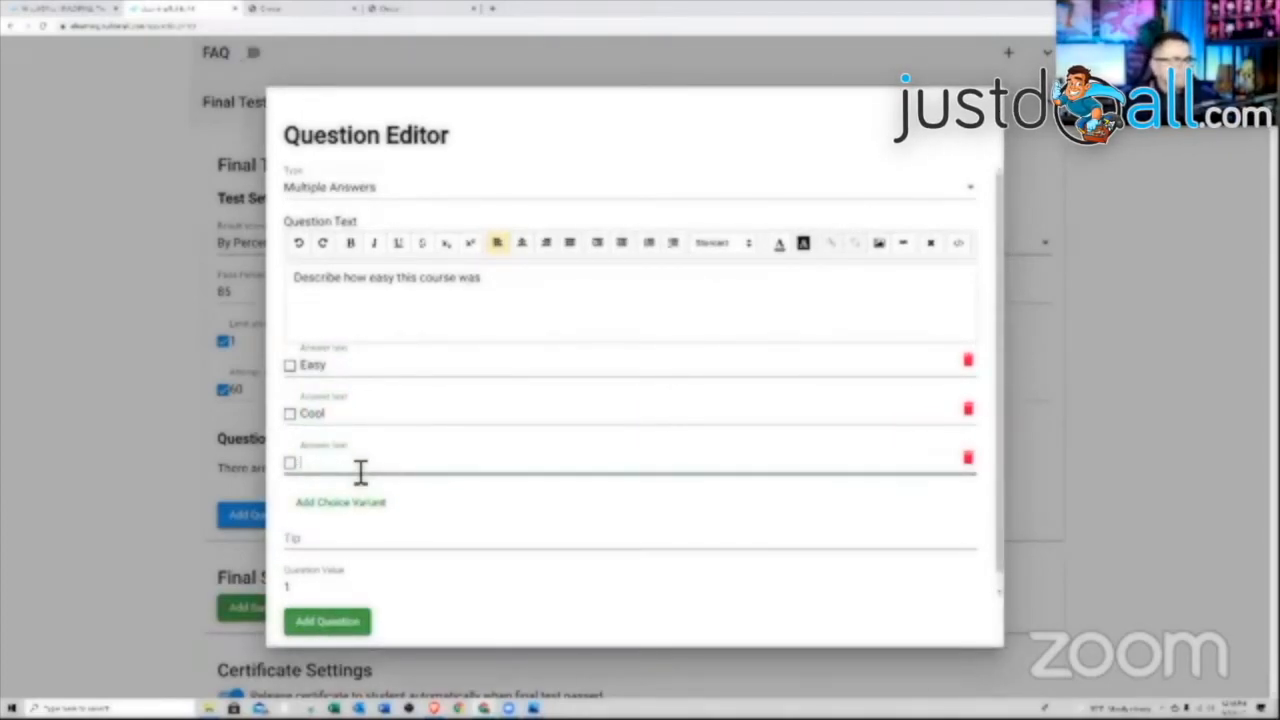
text(t)
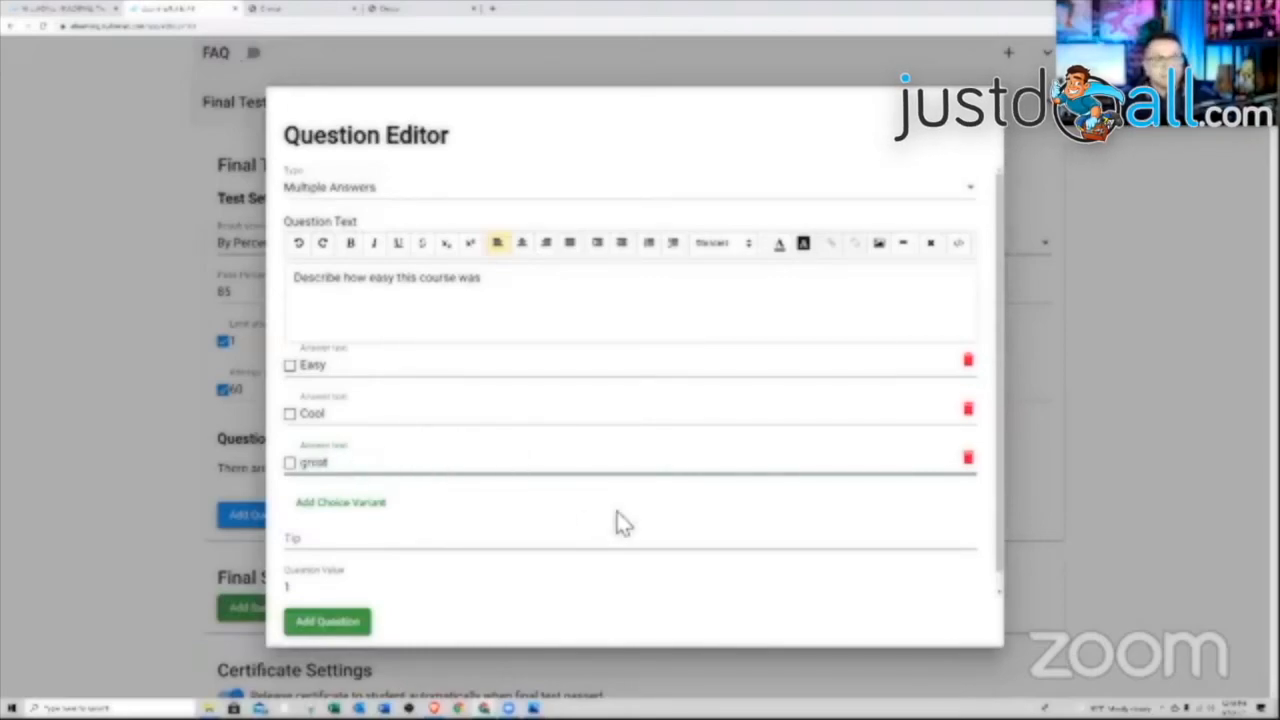
Mark all three answers correct, set the question value to 100, and save the question
click(290, 366)
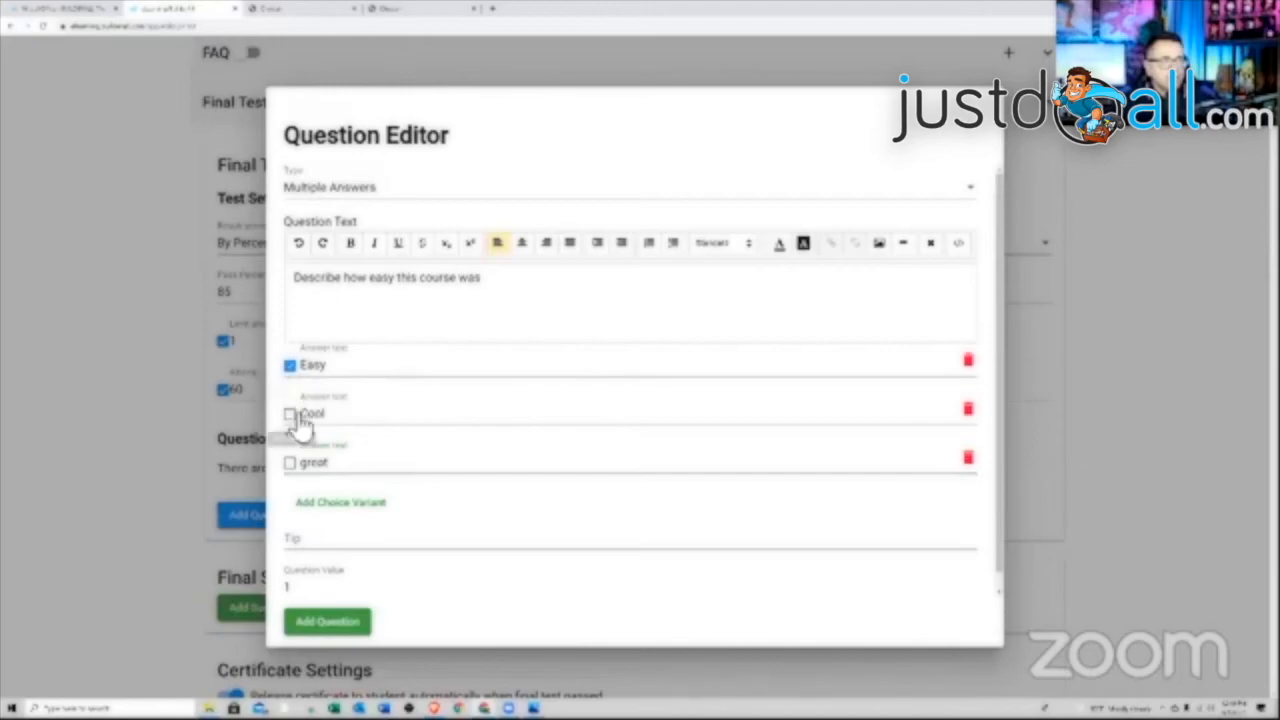
click(290, 414)
click(290, 462)
scroll(352, 528, down, 1)
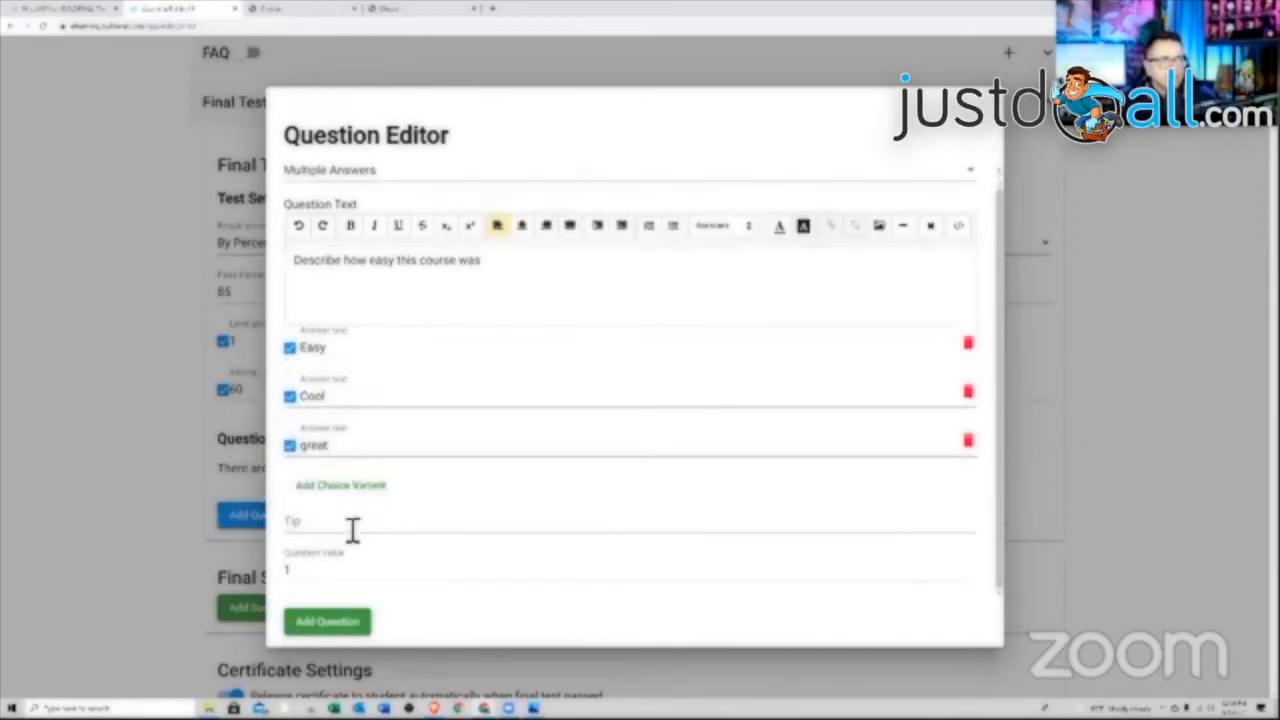
click(358, 528)
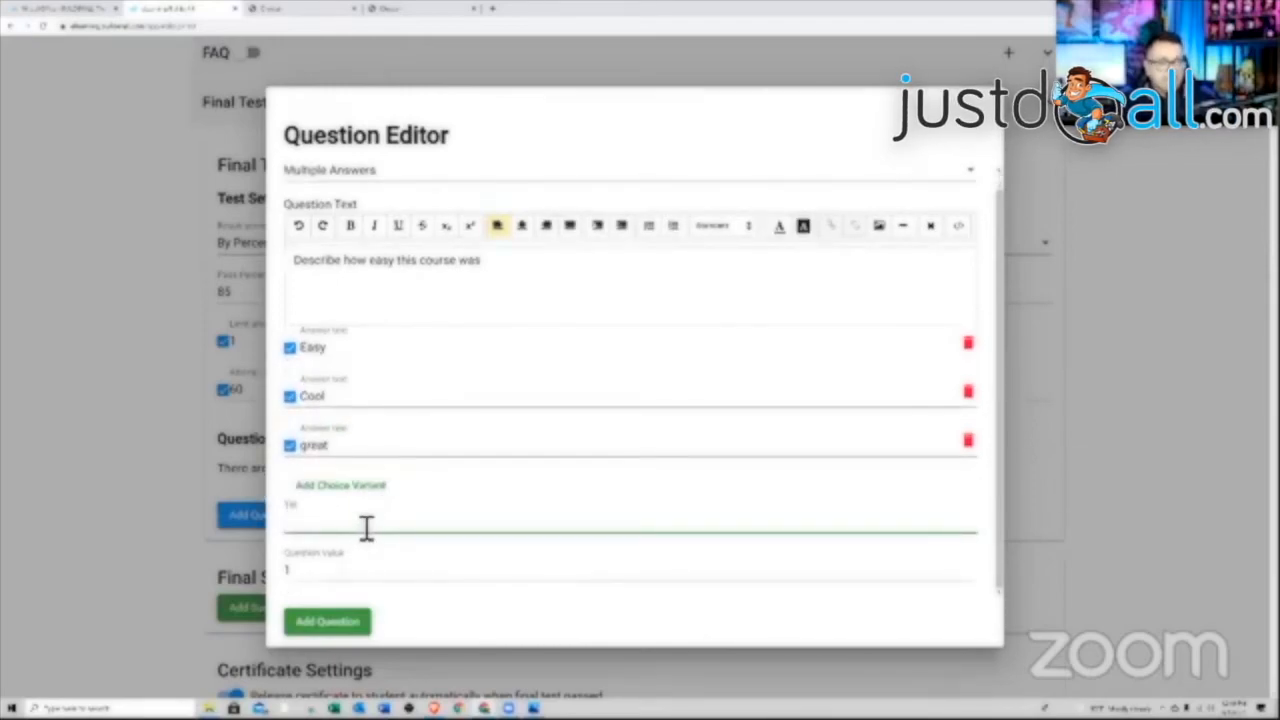
double_click(285, 570)
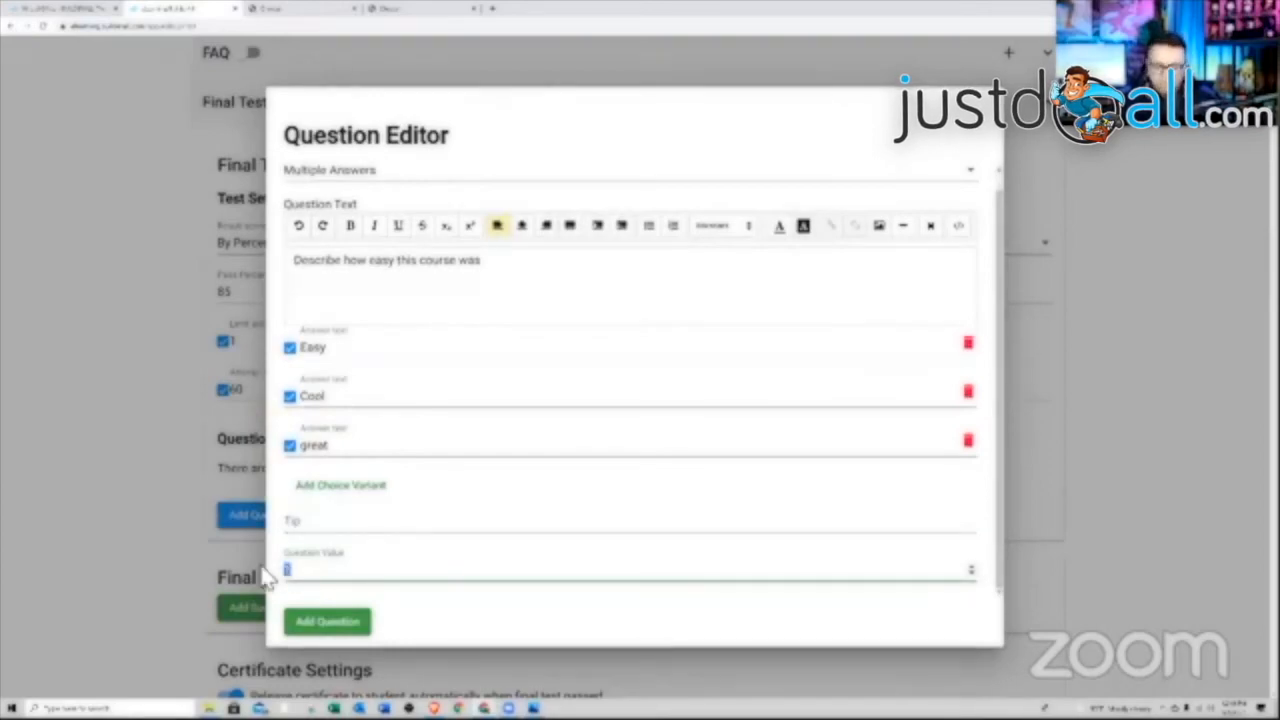
click(362, 620)
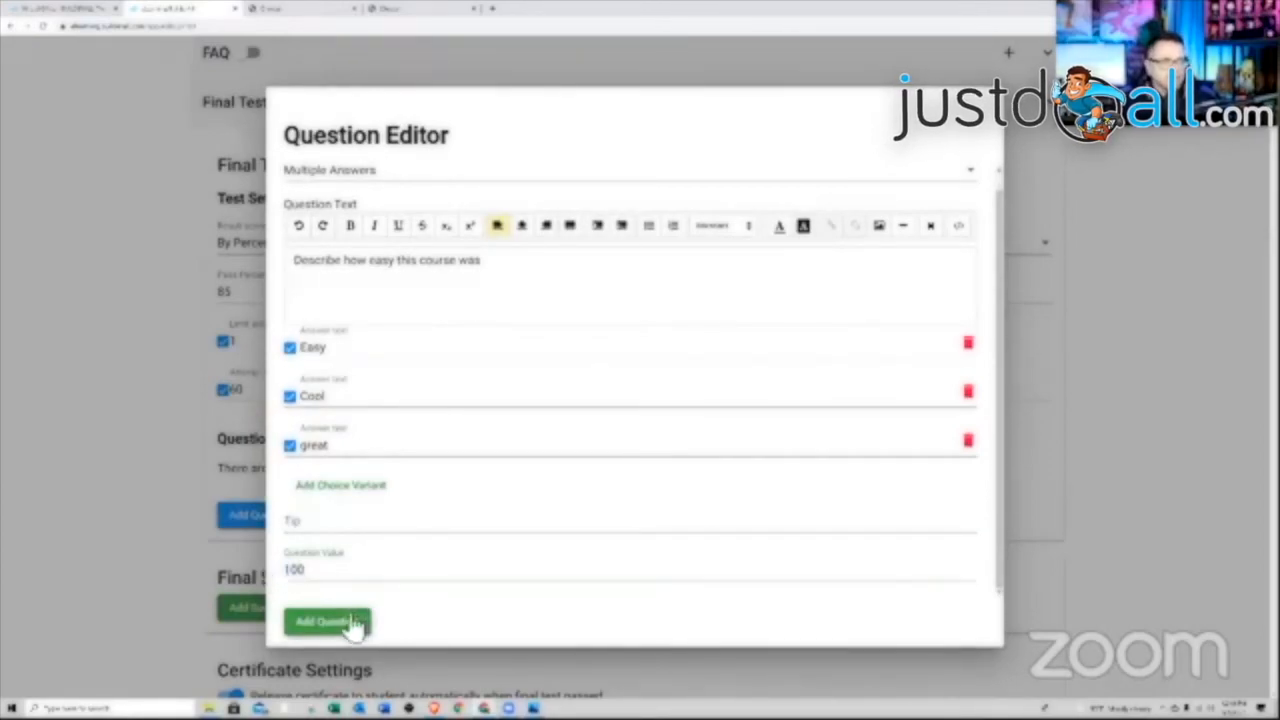
scroll(525, 592, down, 2)
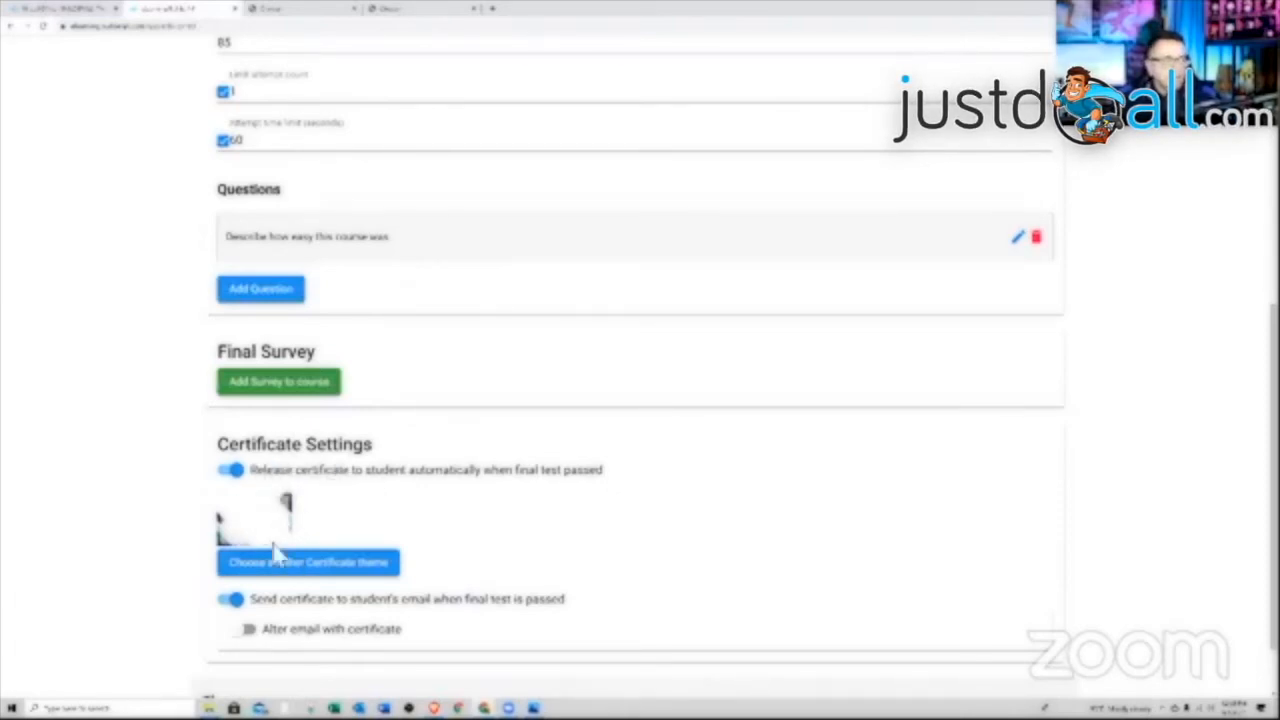
Create custom certificate theme Sample 2 with a landscape Certificate of Completion background image
click(290, 570)
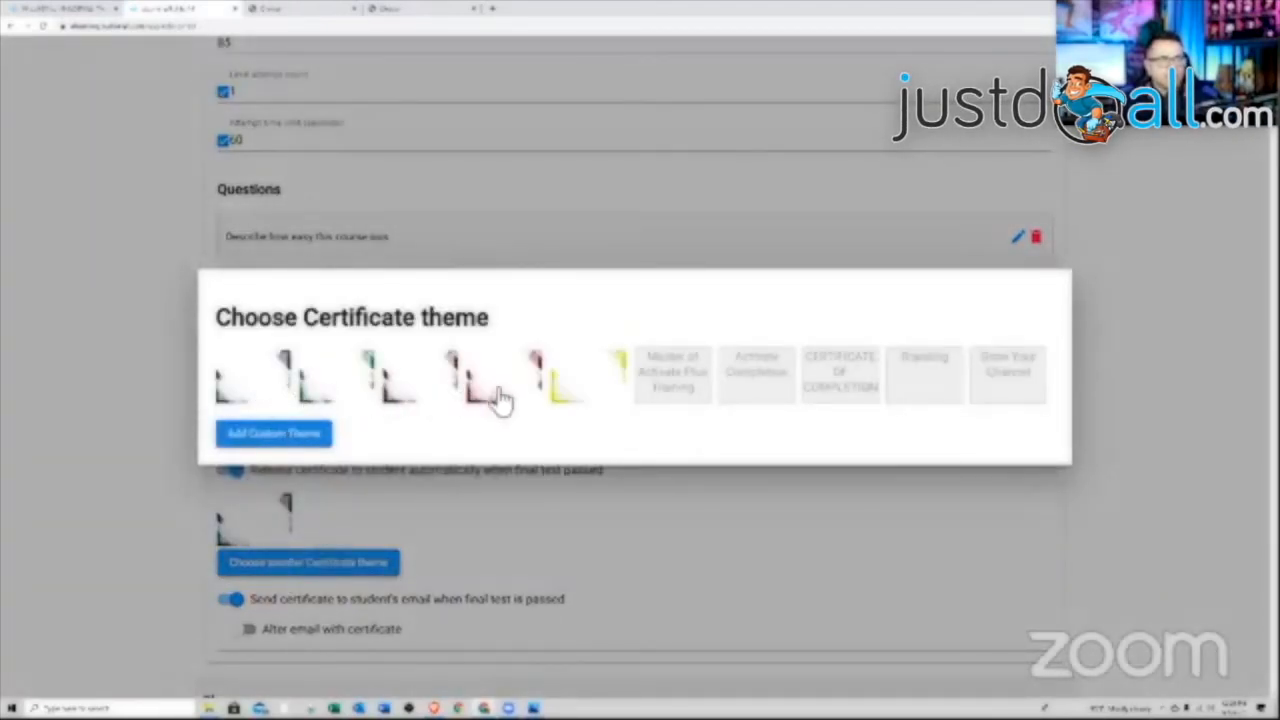
click(309, 436)
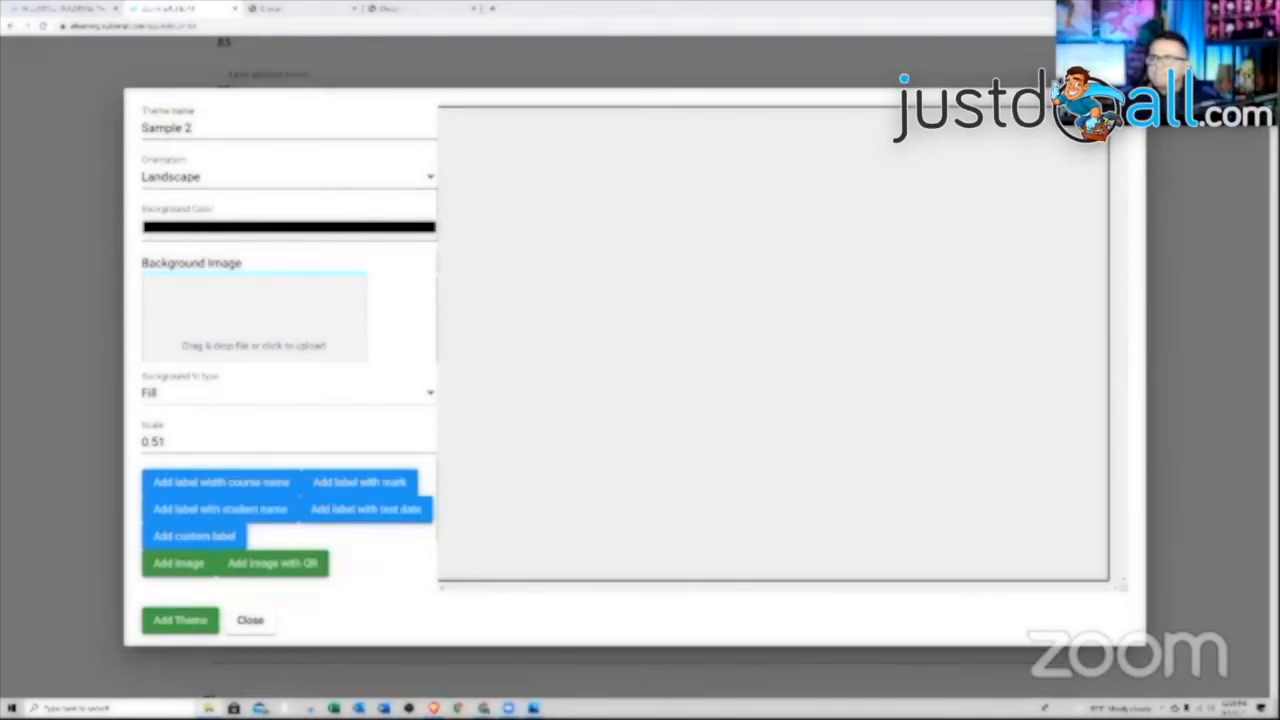
drag(1107, 303, 247, 342)
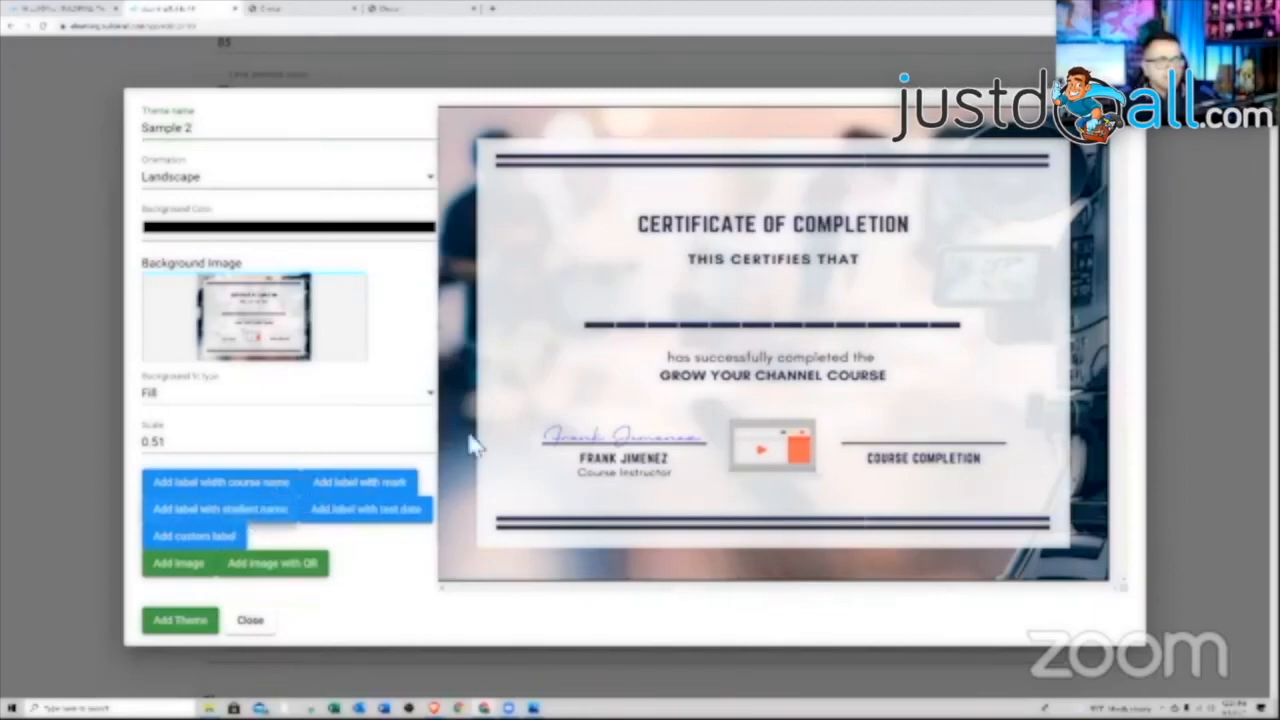
Add a centre-aligned [STUDENT_NAME] label just above the certificate's name line
click(185, 512)
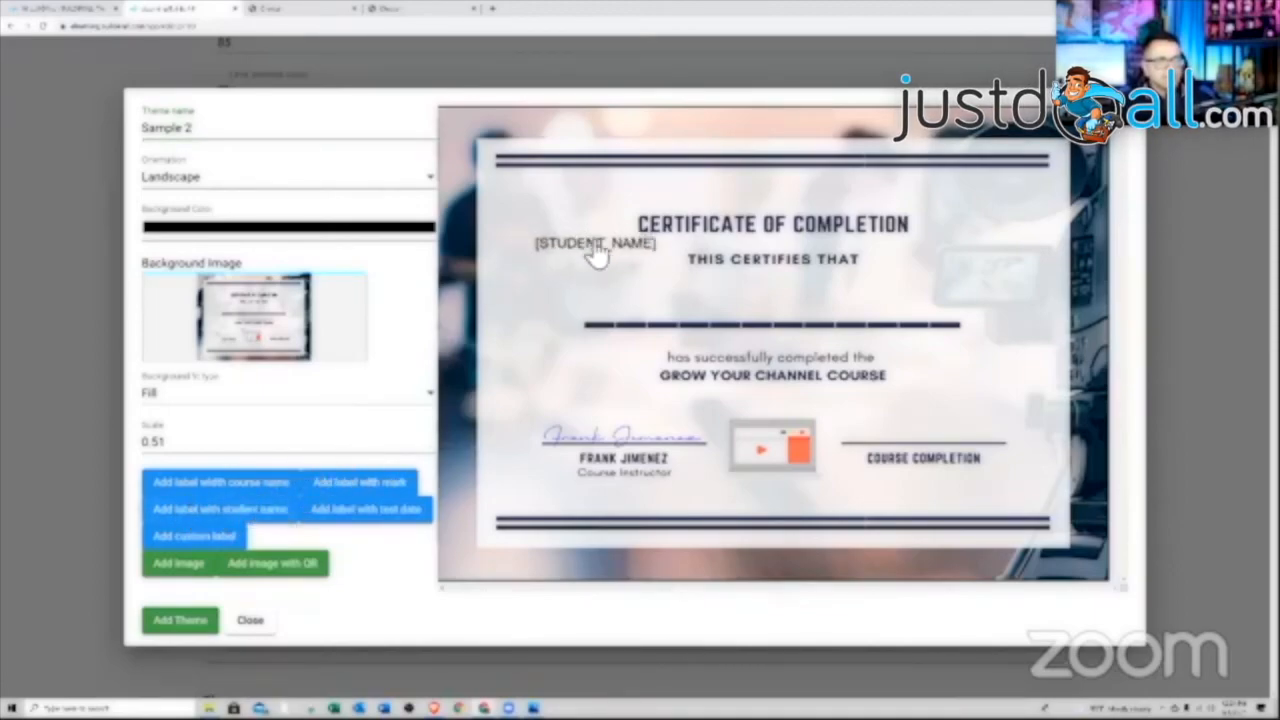
mouse_move(597, 255)
mouse_down()
mouse_move(717, 303)
mouse_move(779, 307)
mouse_up()
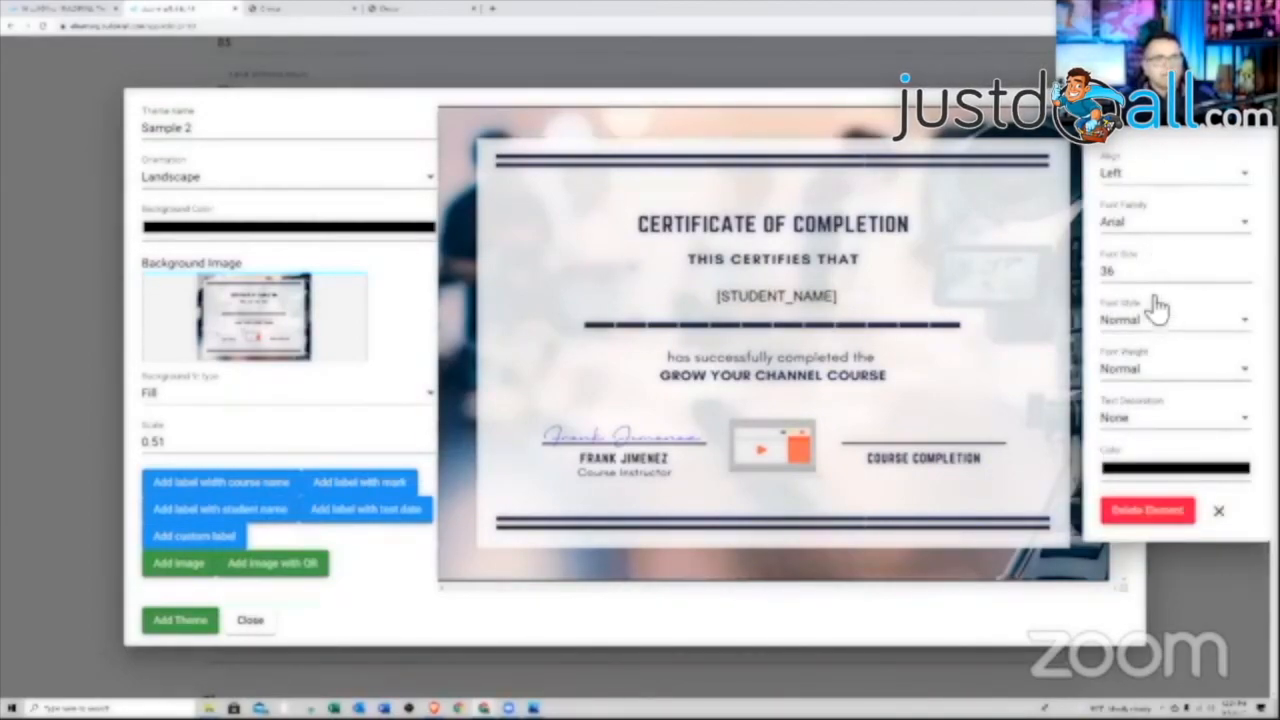
click(1162, 188)
click(1140, 244)
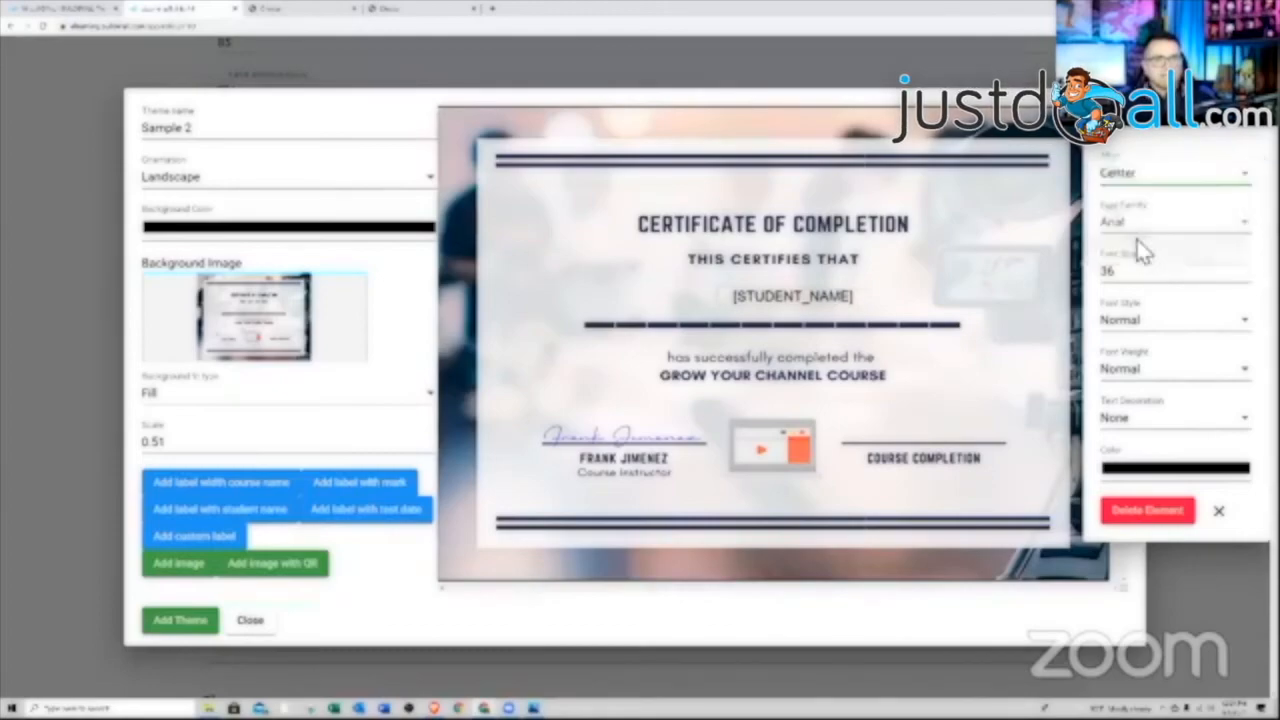
drag(846, 306, 832, 318)
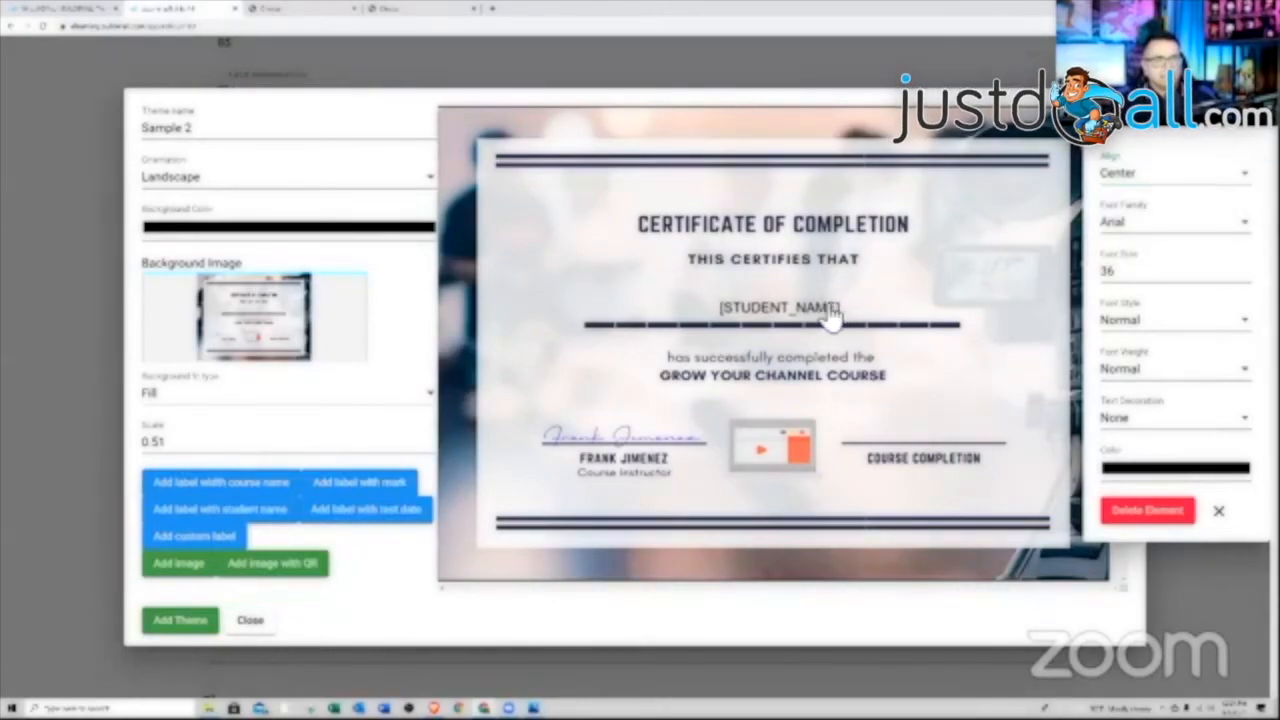
Set the student name label's font to Lato and its colour to blue
click(1232, 226)
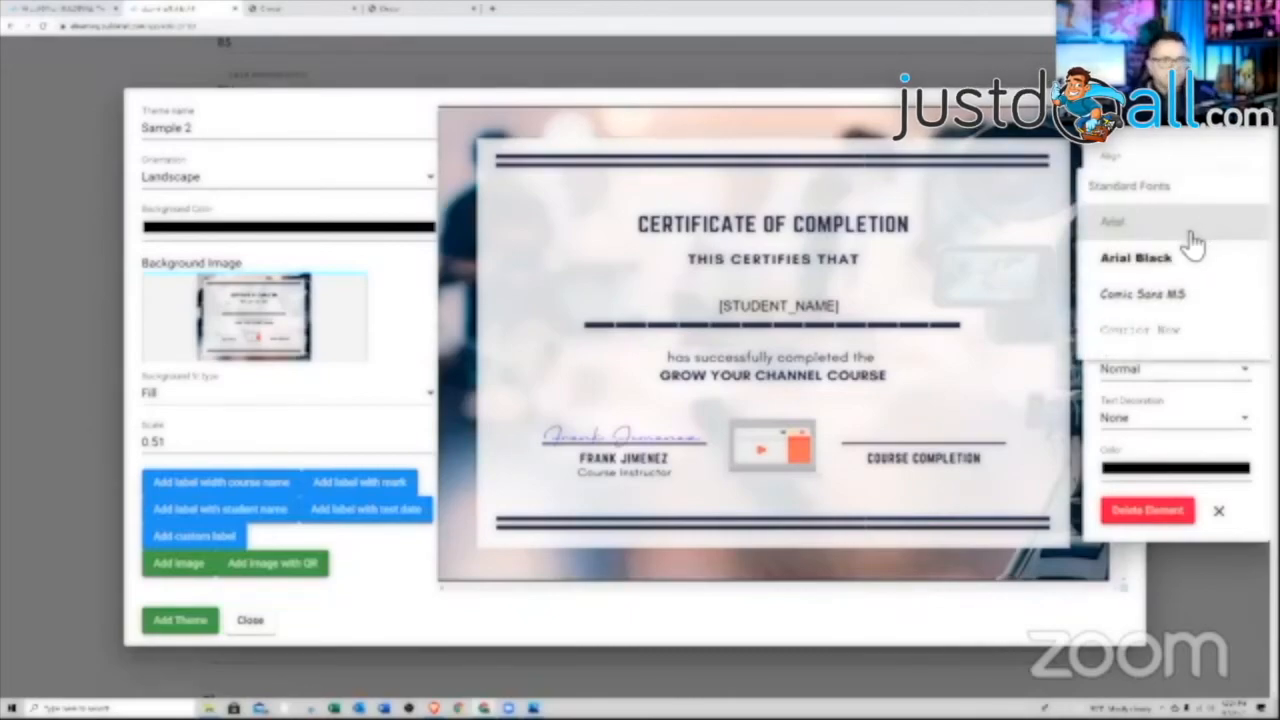
scroll(1190, 243, down, 3)
click(1126, 333)
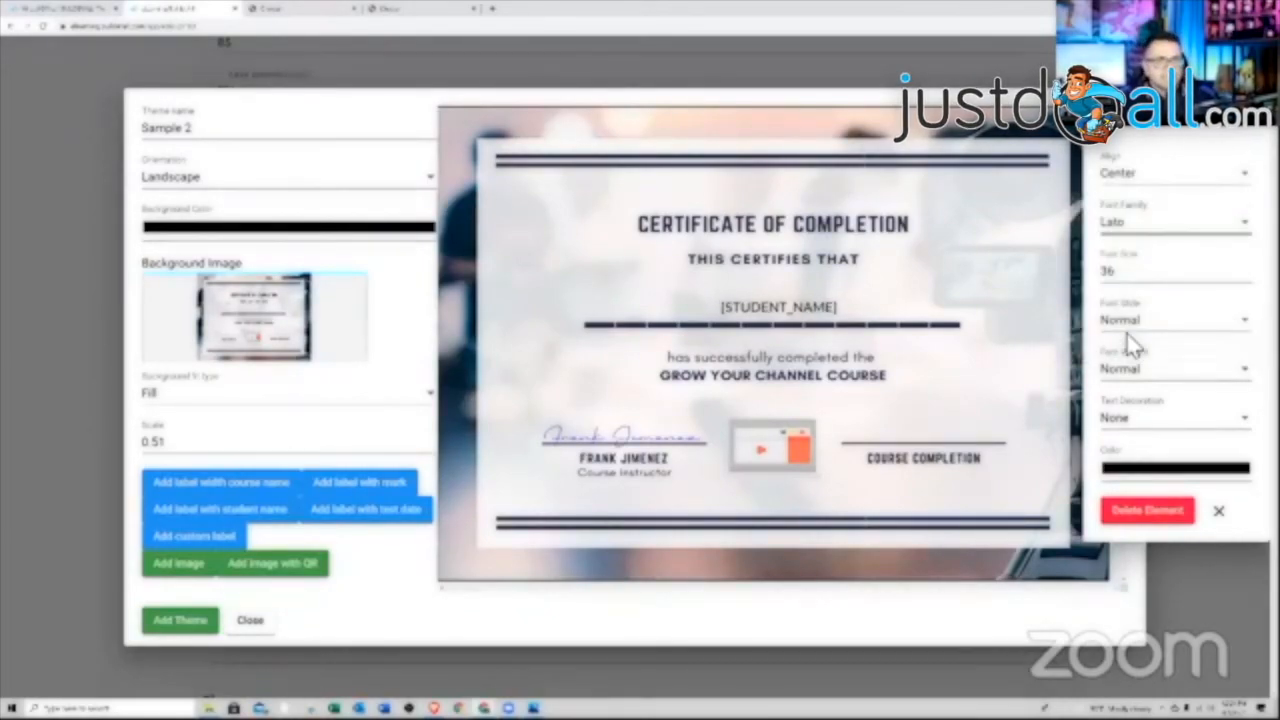
click(1150, 475)
click(1199, 597)
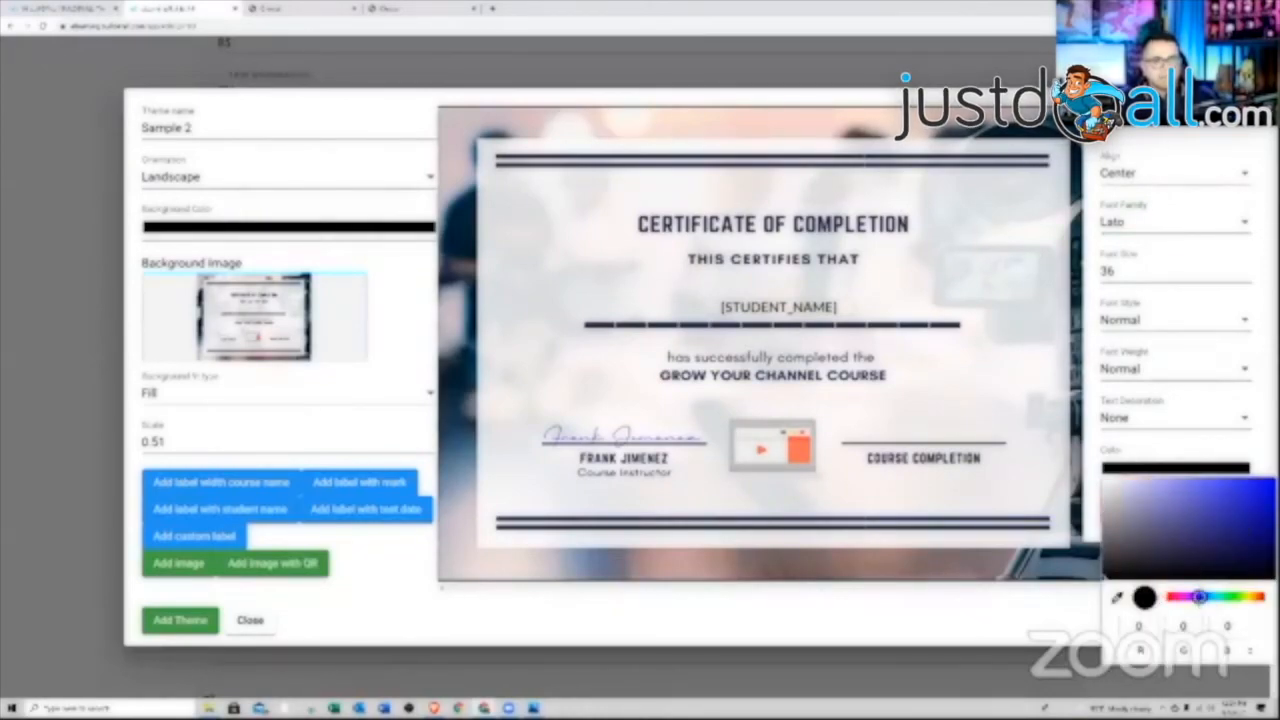
click(1251, 480)
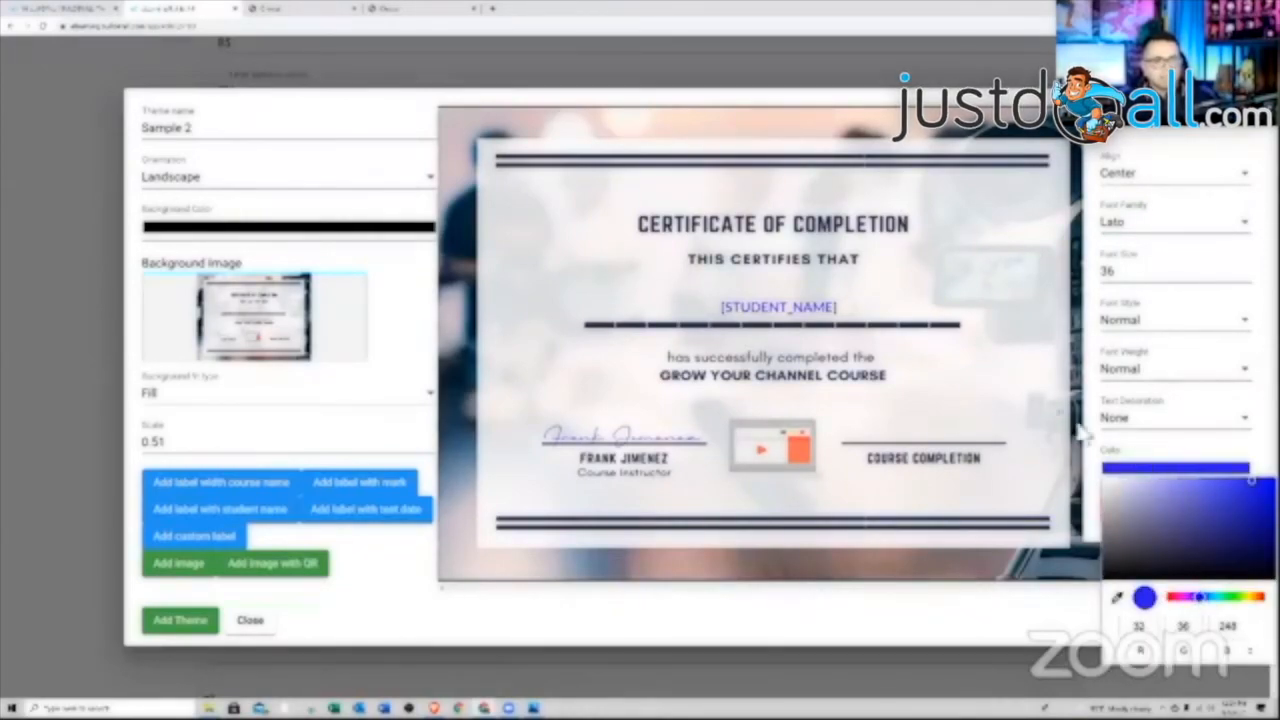
click(920, 441)
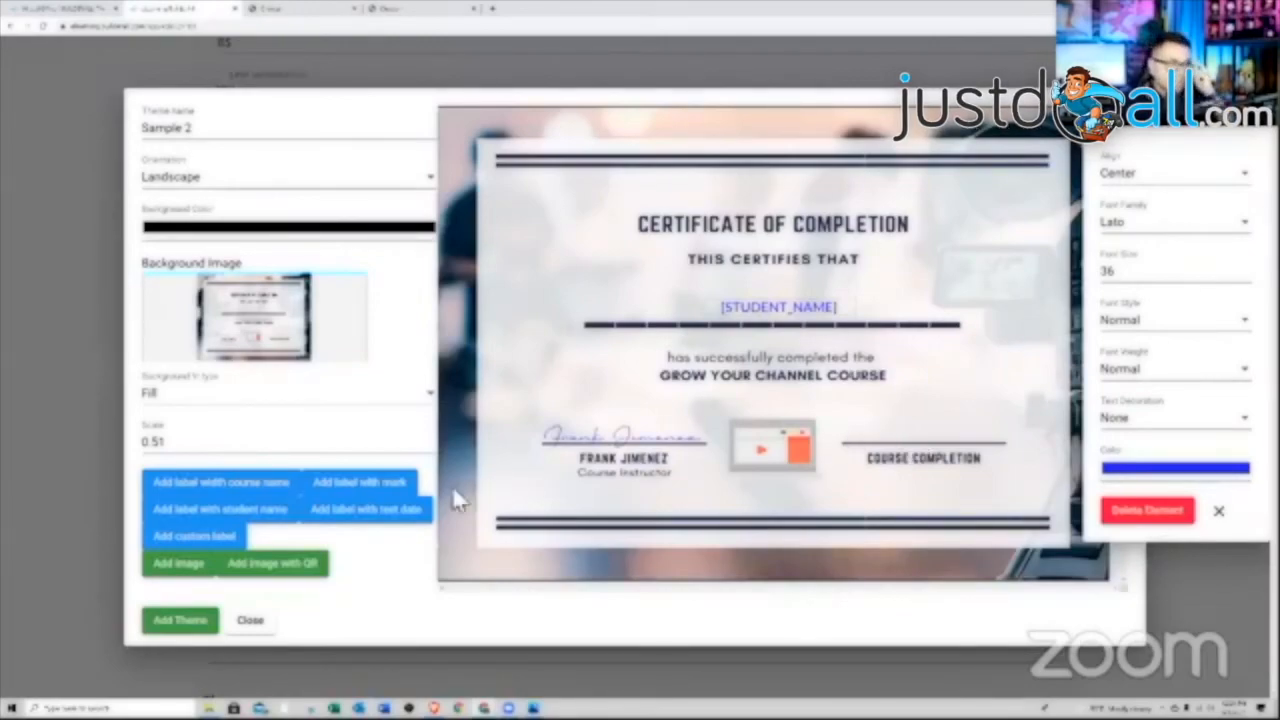
Add a centred dark-blue test-date label above the Course Completion line and save theme Sample 2
click(343, 520)
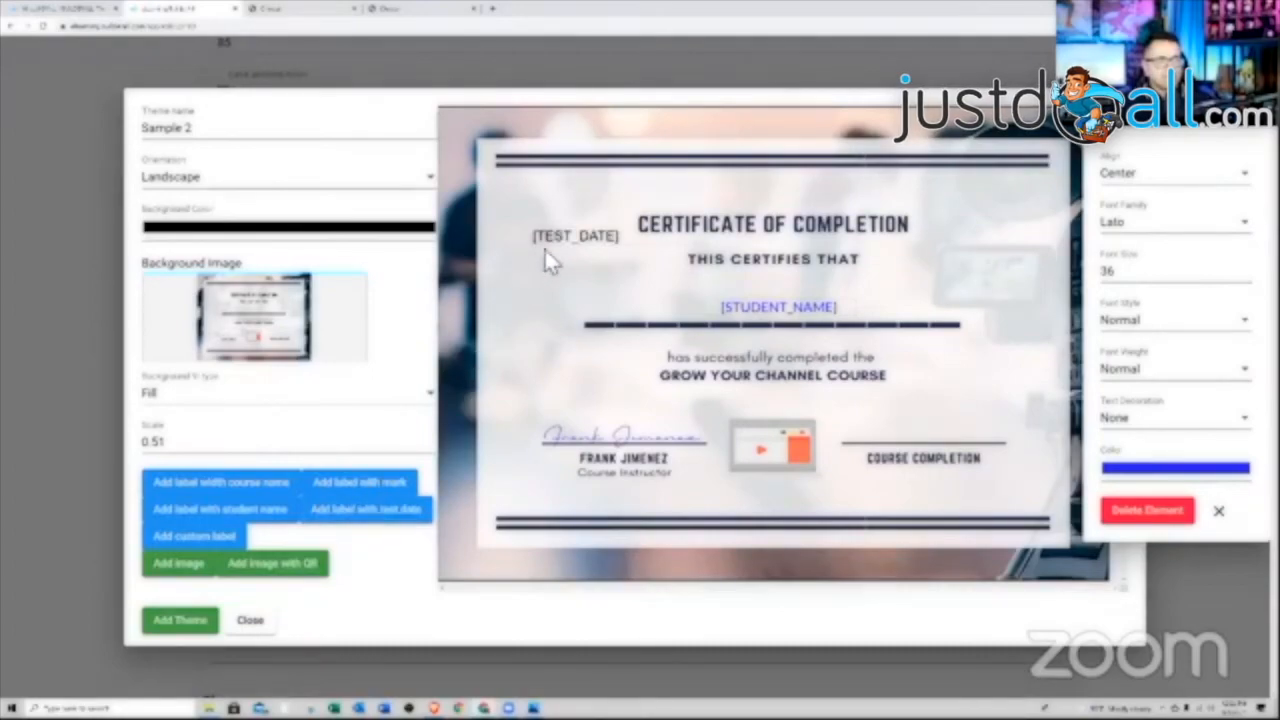
drag(562, 258, 891, 450)
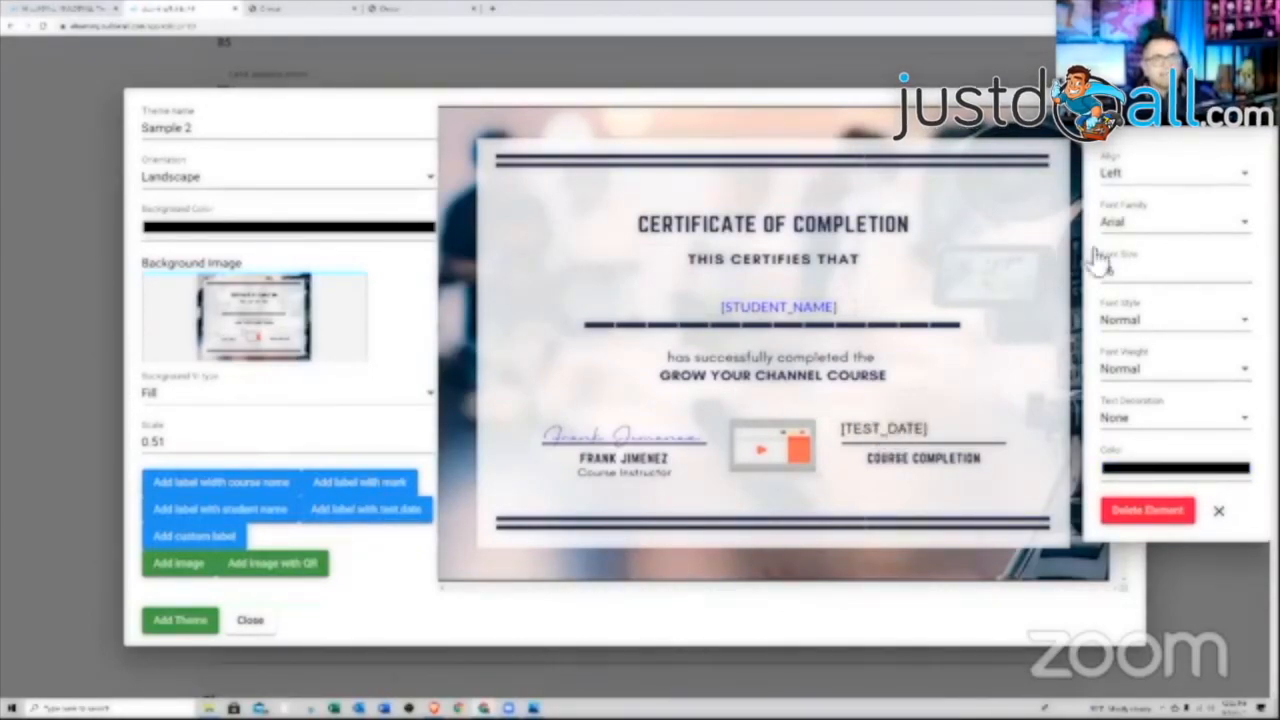
click(1150, 178)
click(1134, 245)
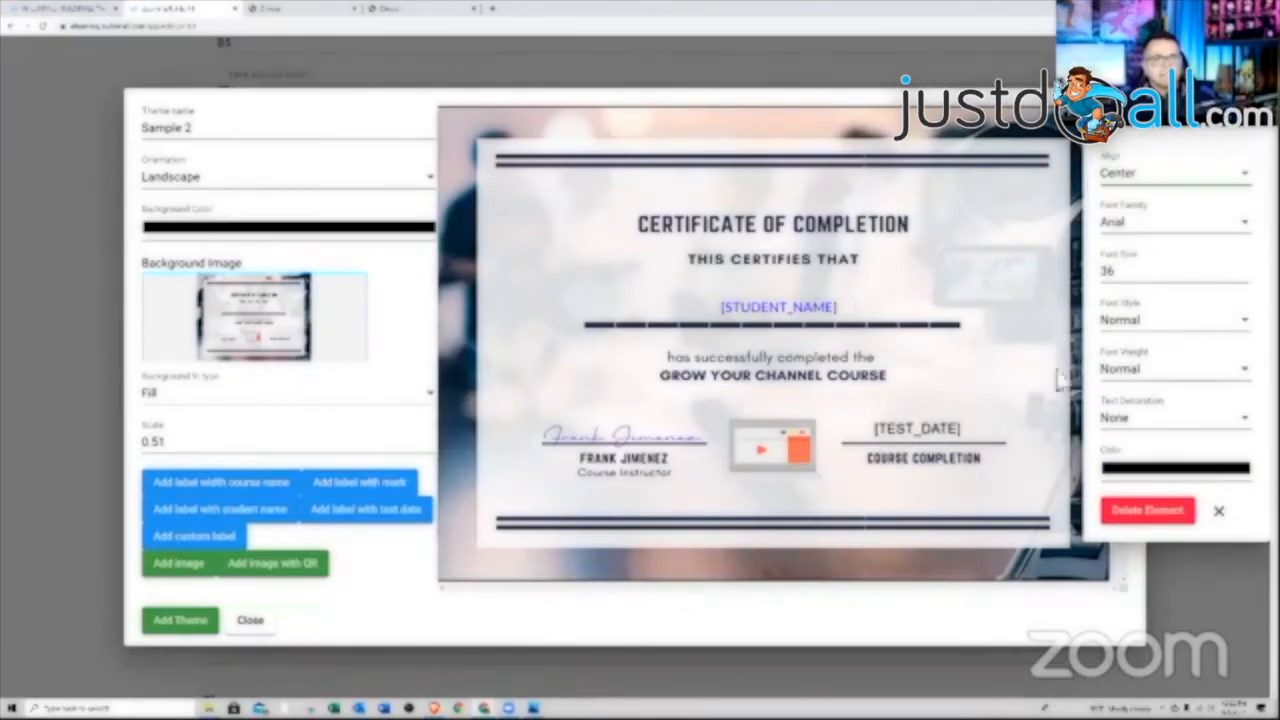
click(1160, 468)
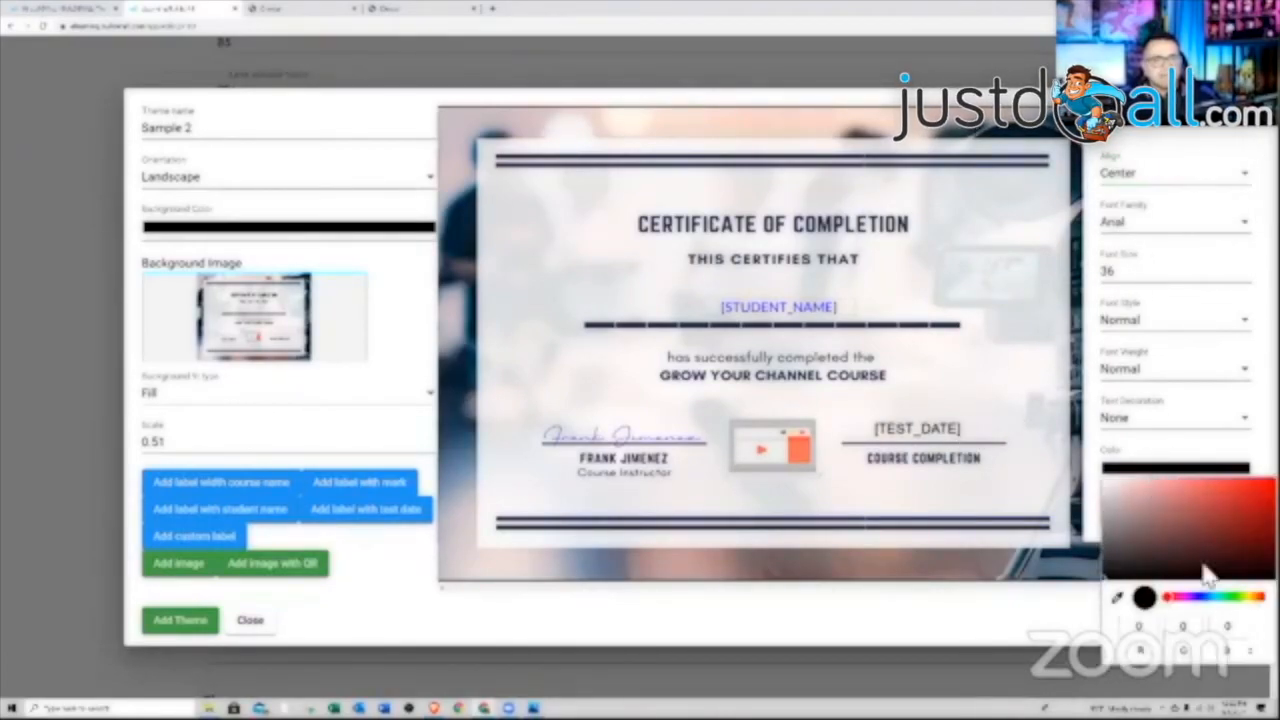
click(1198, 597)
click(1263, 520)
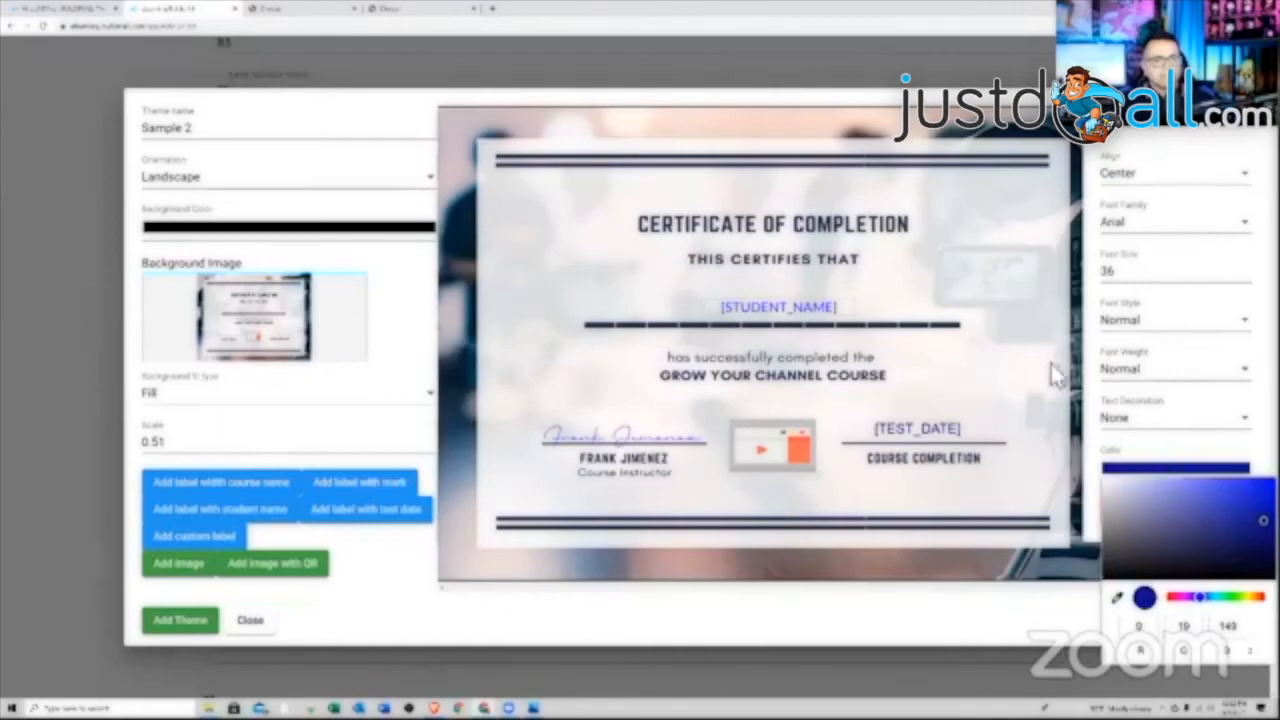
click(1028, 329)
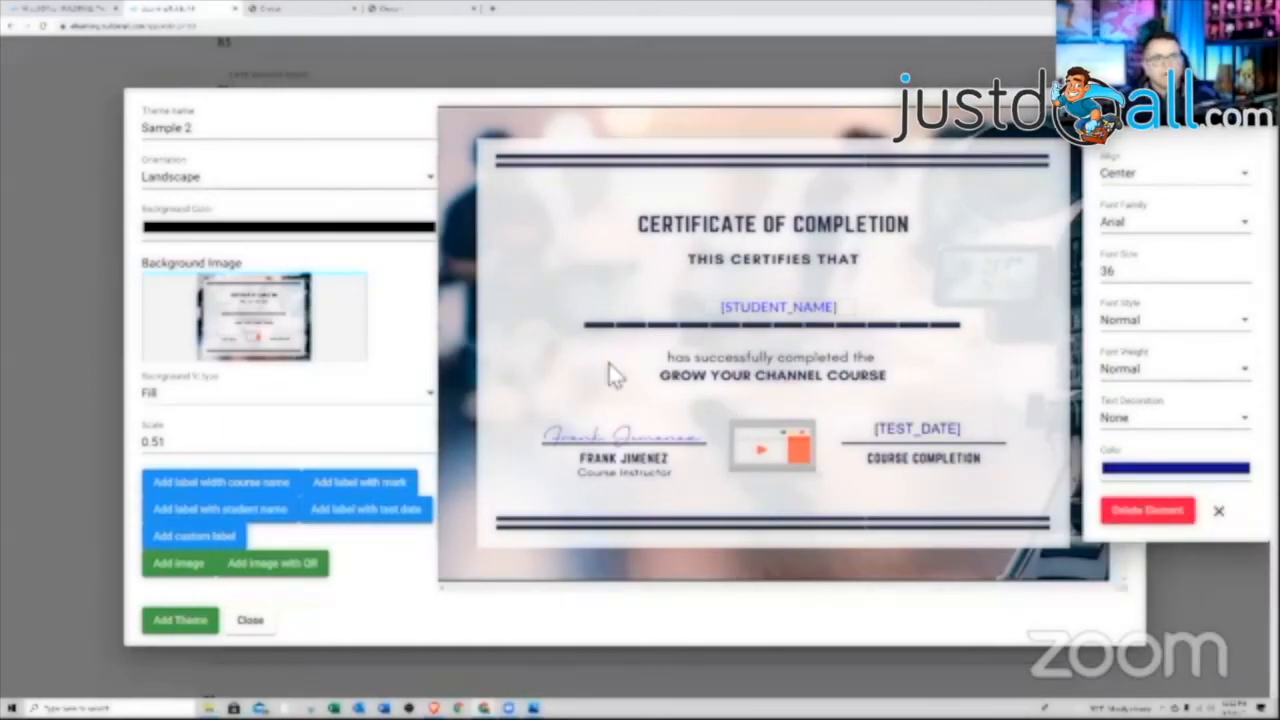
click(205, 624)
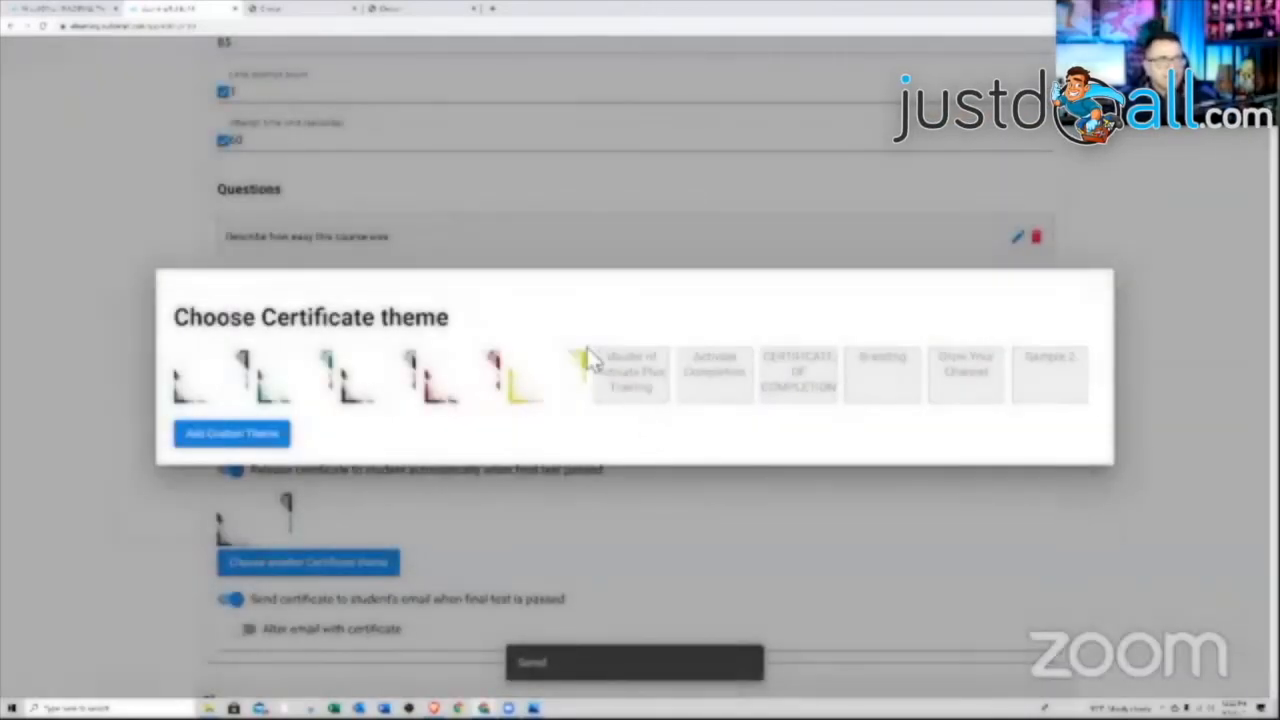
Select the Sample 2 custom theme for the certificate and leave certificate email alteration off
click(1053, 377)
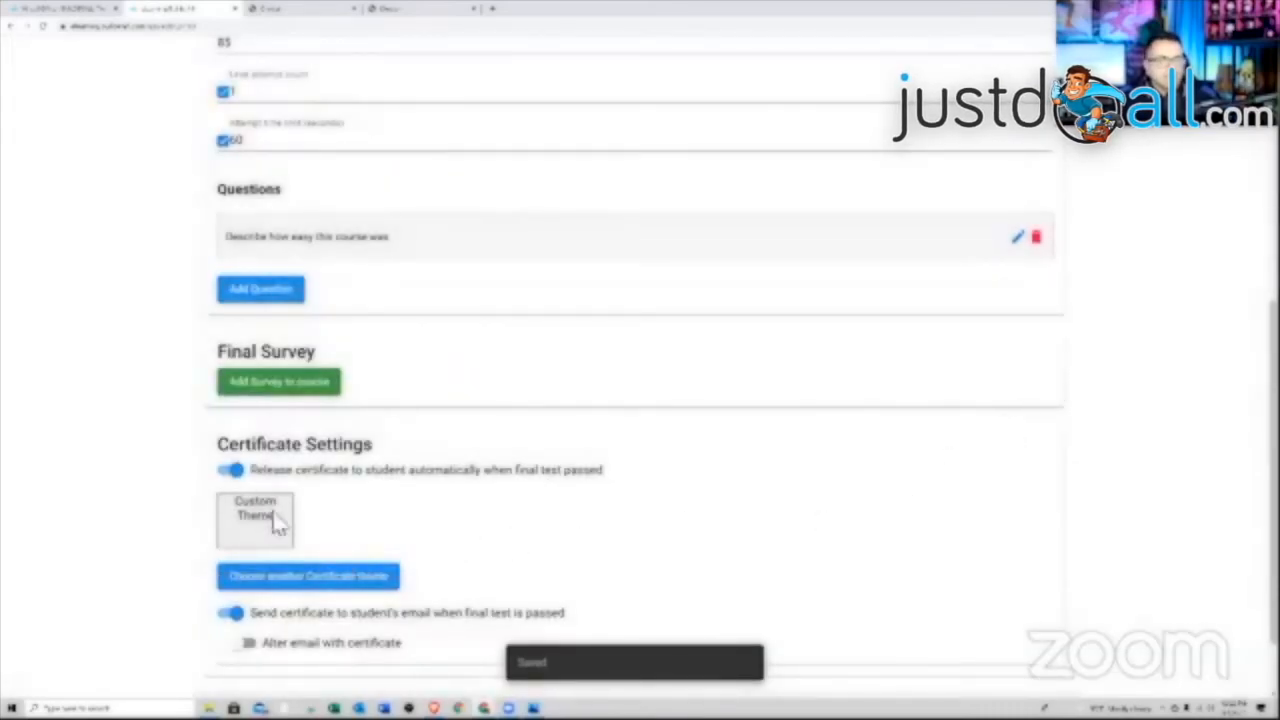
scroll(395, 515, down, 1)
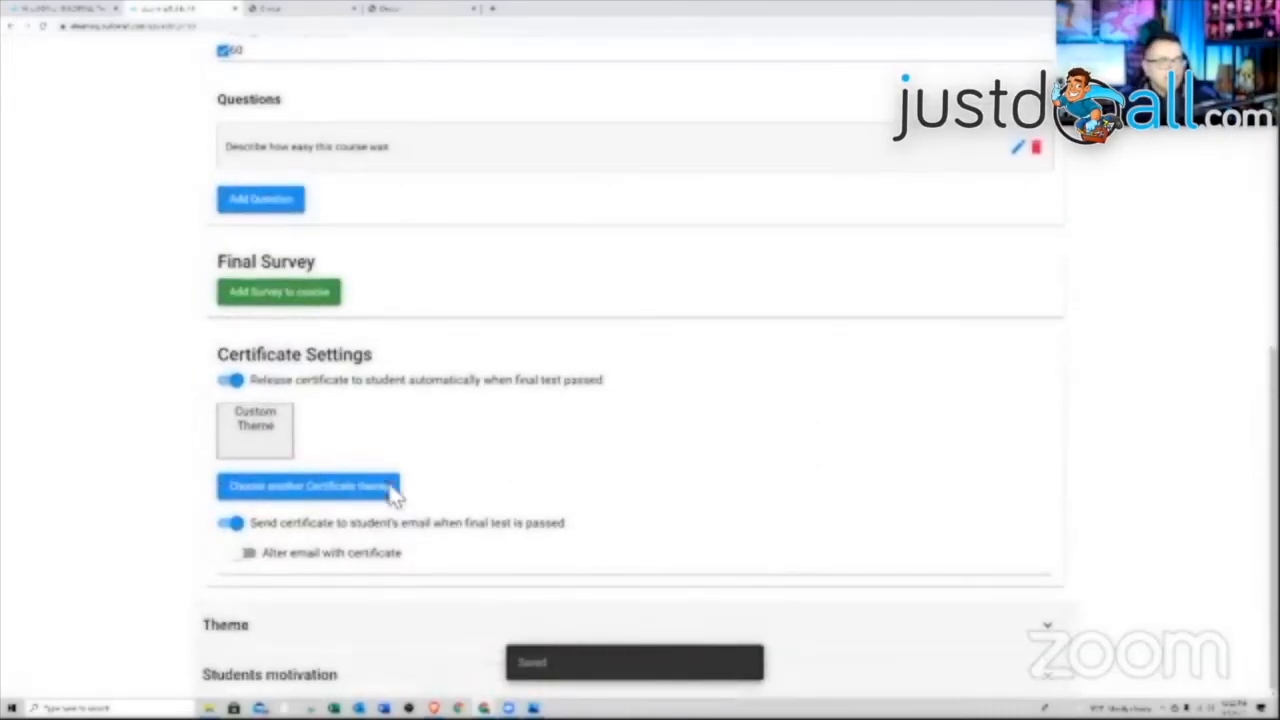
click(300, 555)
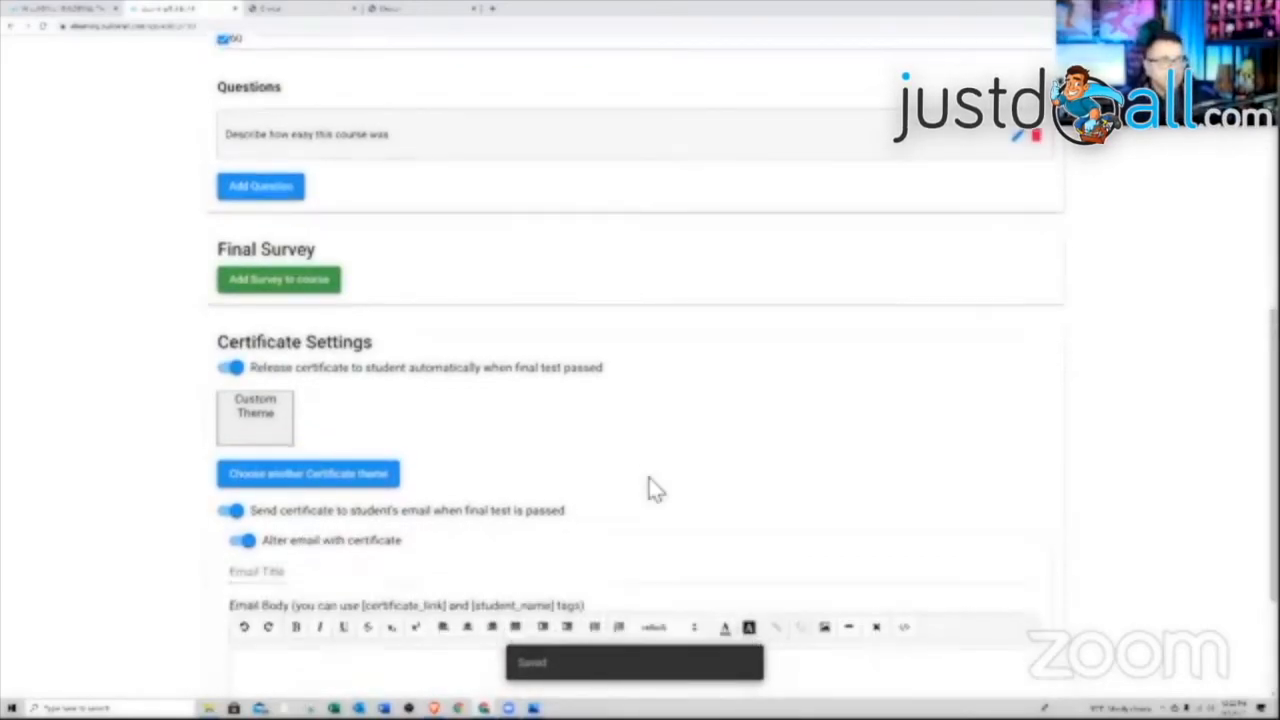
scroll(654, 488, down, 2)
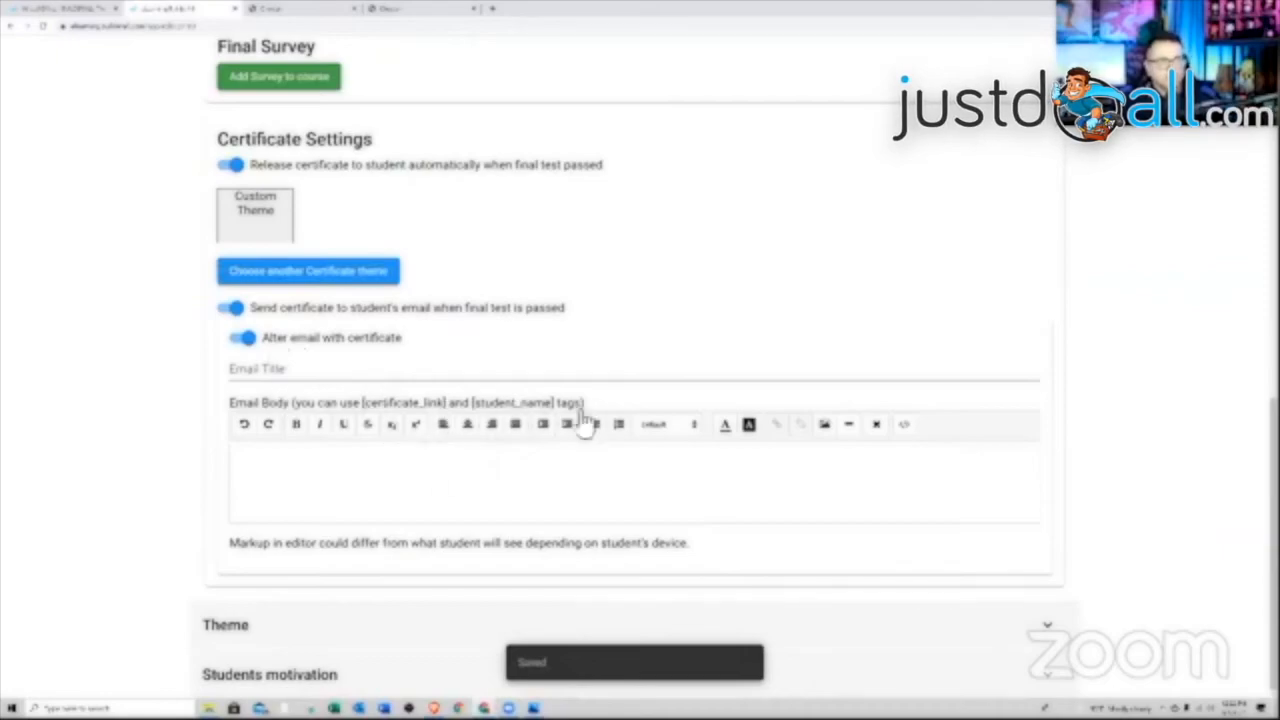
click(247, 339)
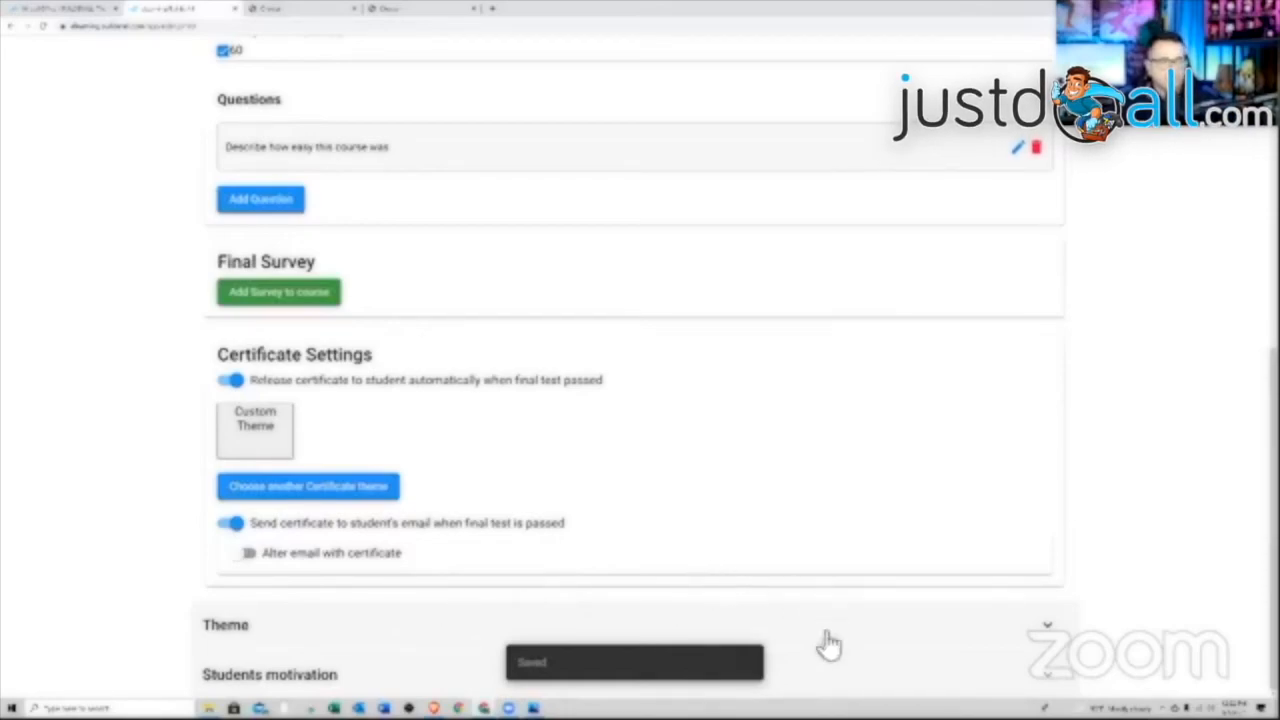
Create Achievement 1 and copy its name into the description
click(895, 680)
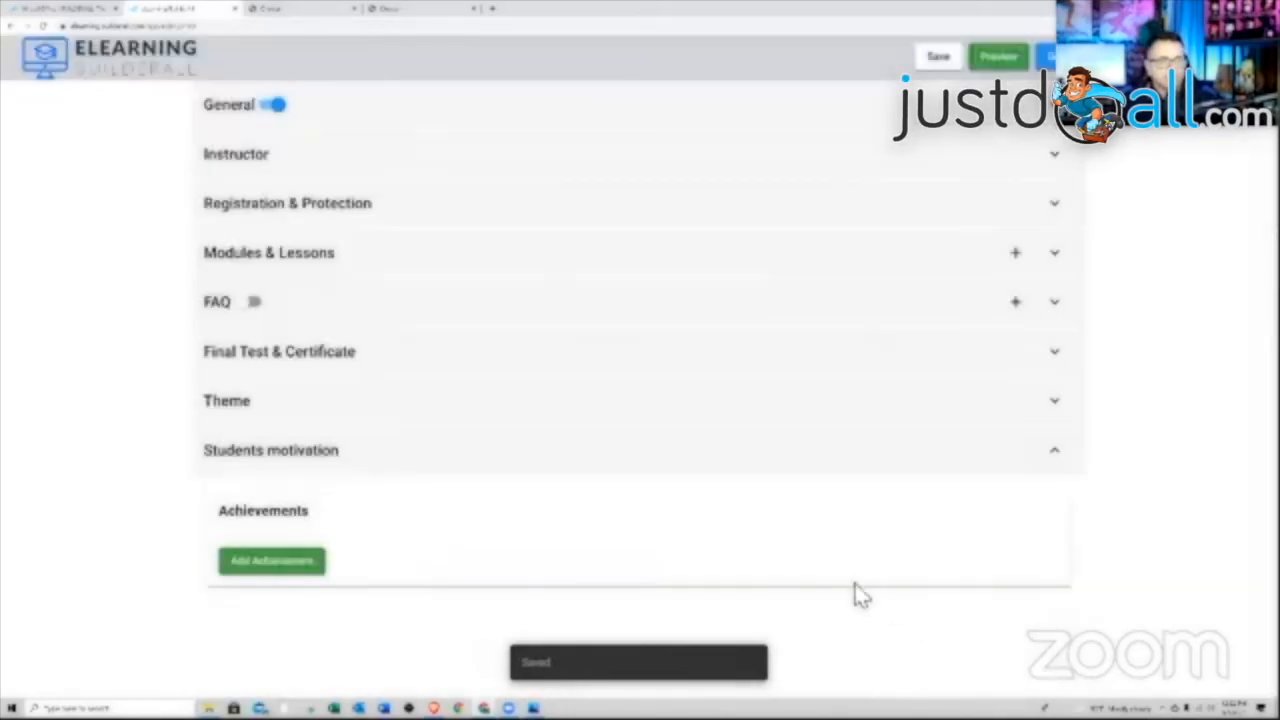
click(283, 566)
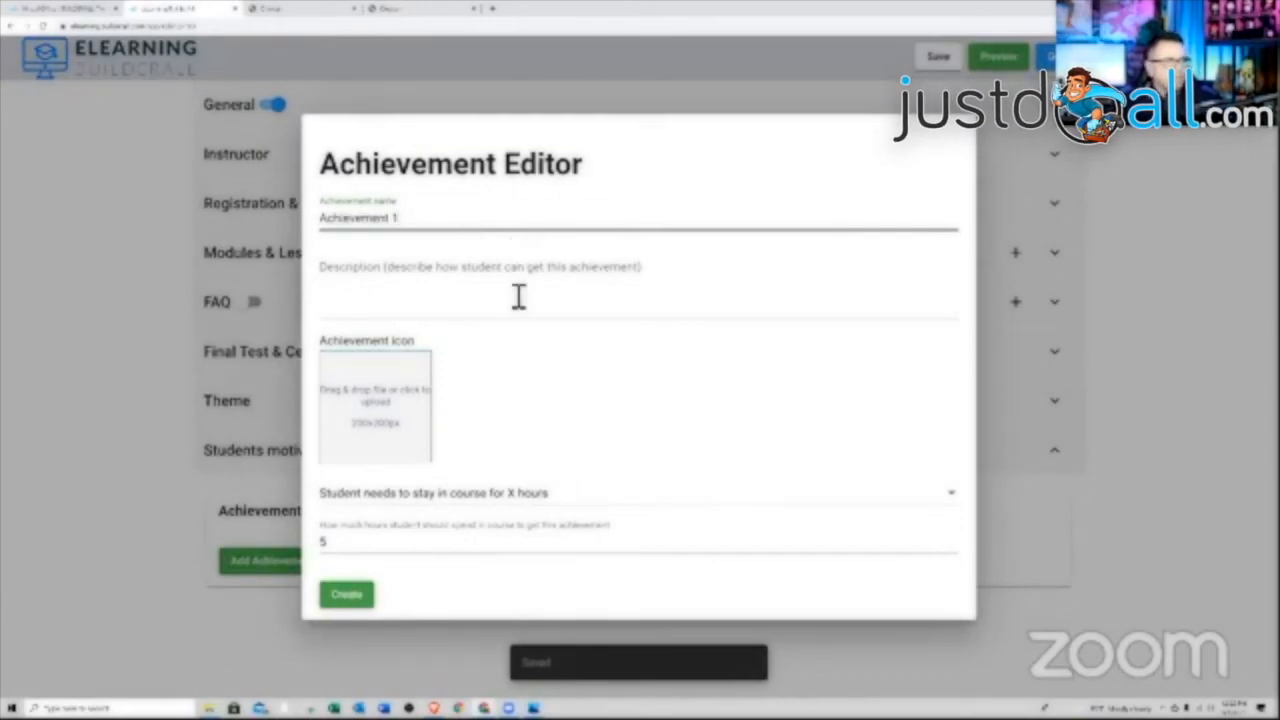
click(495, 316)
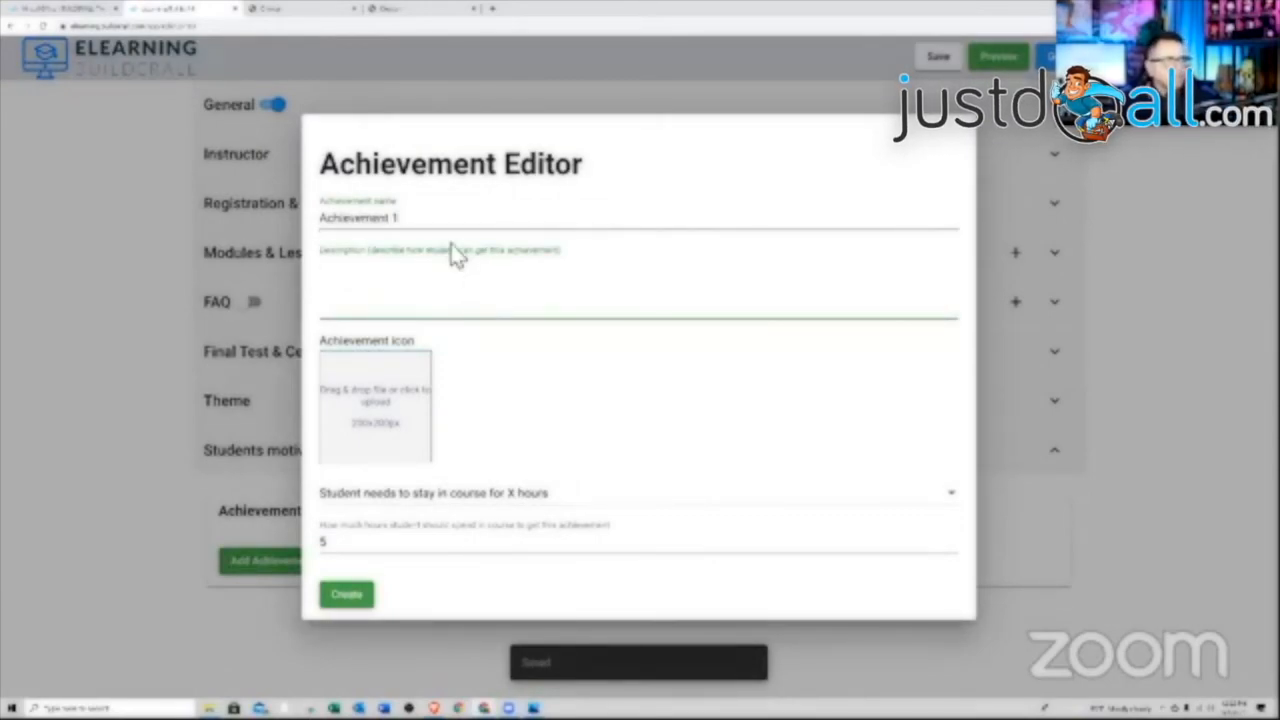
drag(398, 217, 322, 220)
right_click(352, 220)
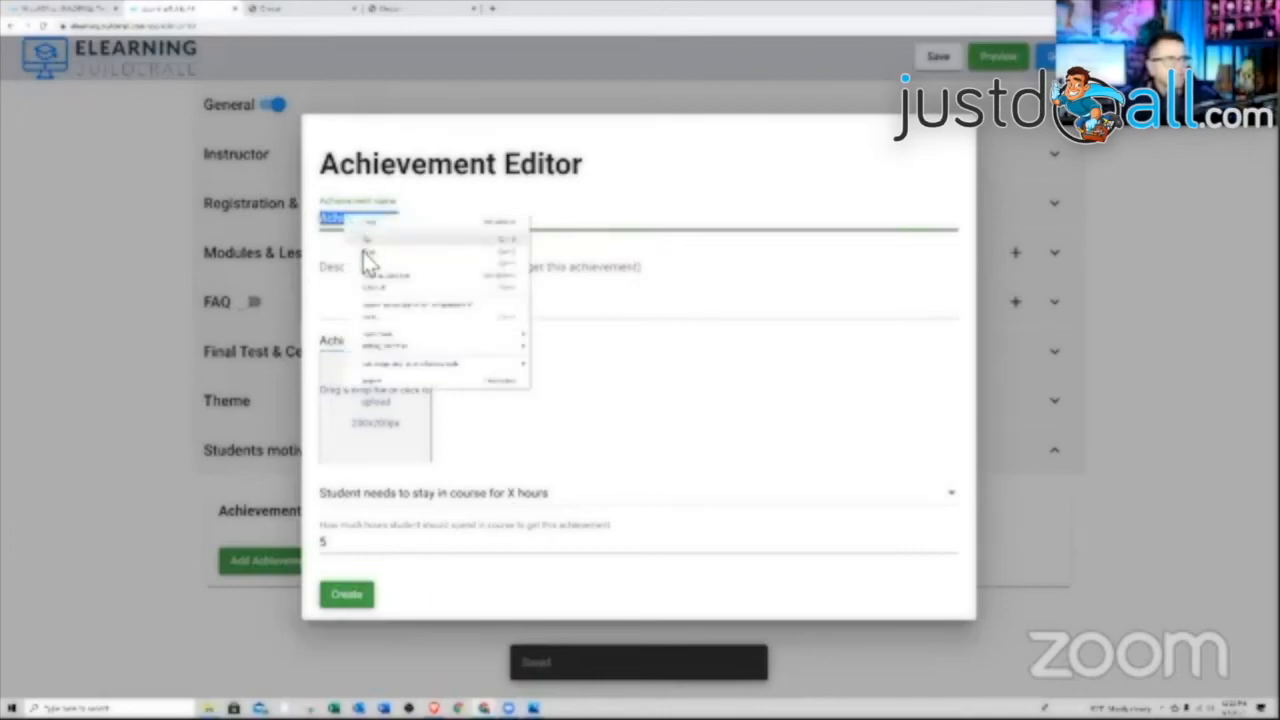
click(366, 262)
right_click(372, 305)
click(392, 380)
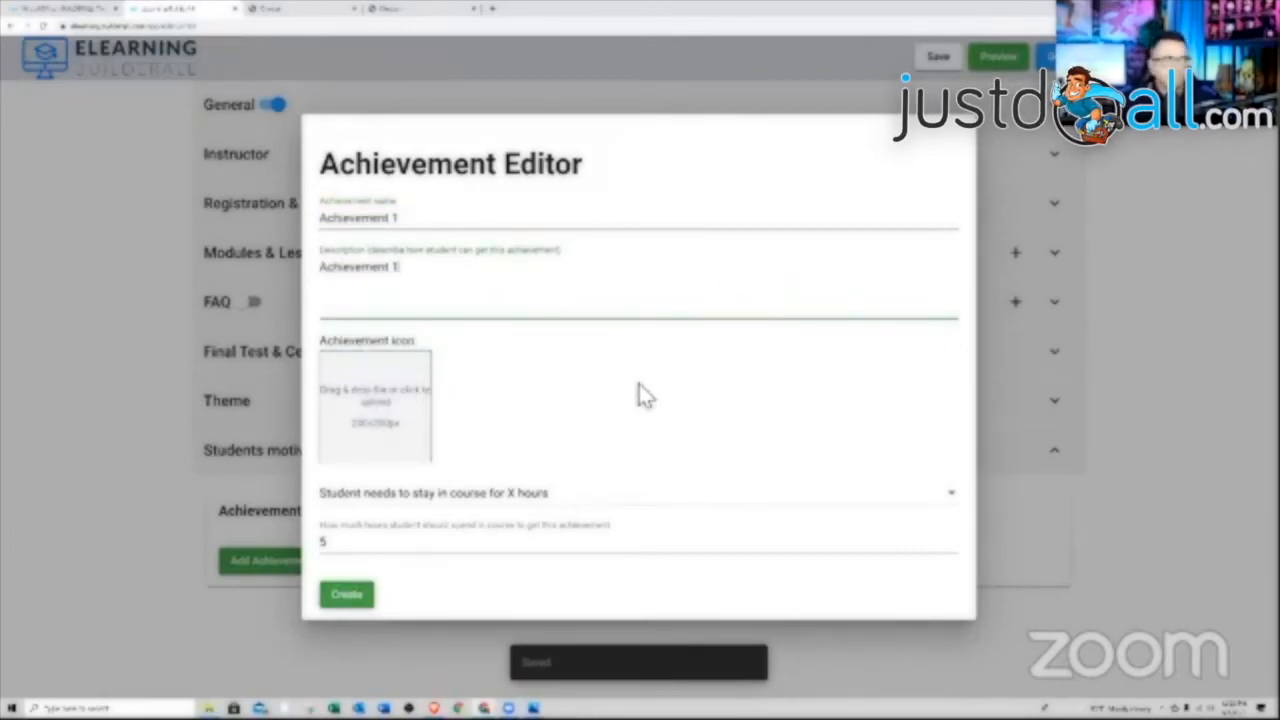
Use the channel-achievement picture as Achievement 1's icon
click(209, 708)
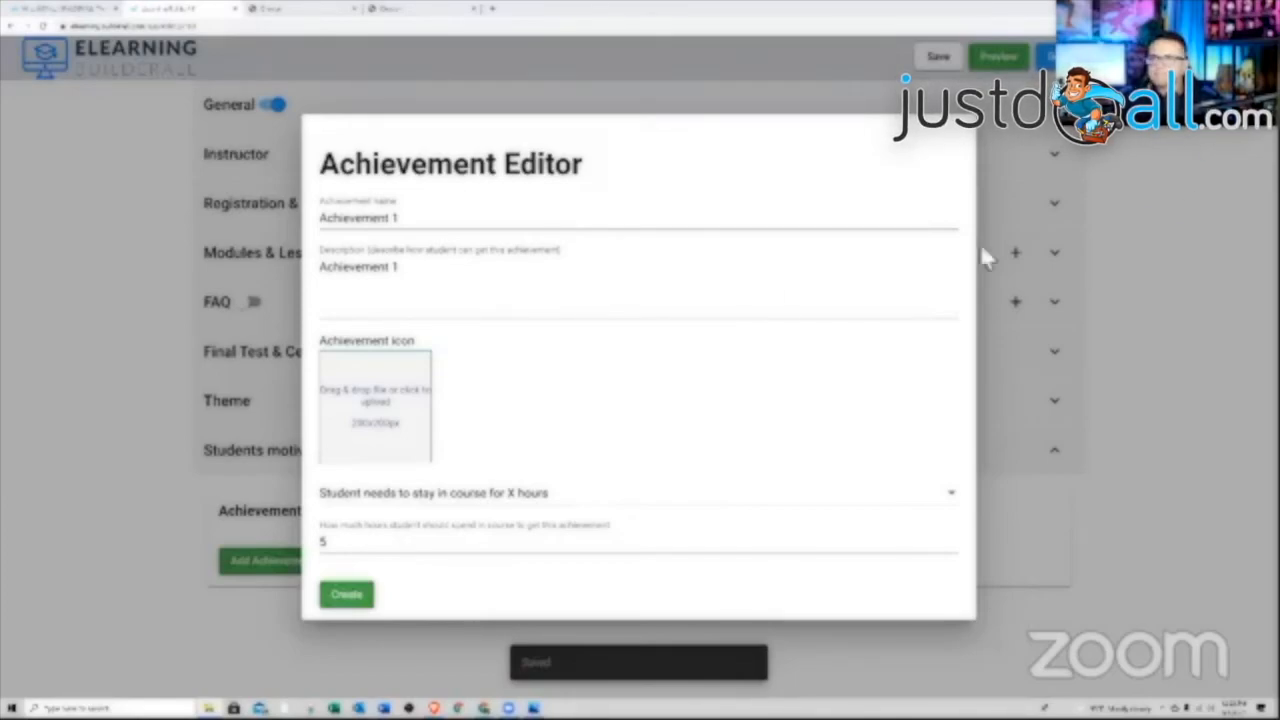
drag(984, 258, 375, 432)
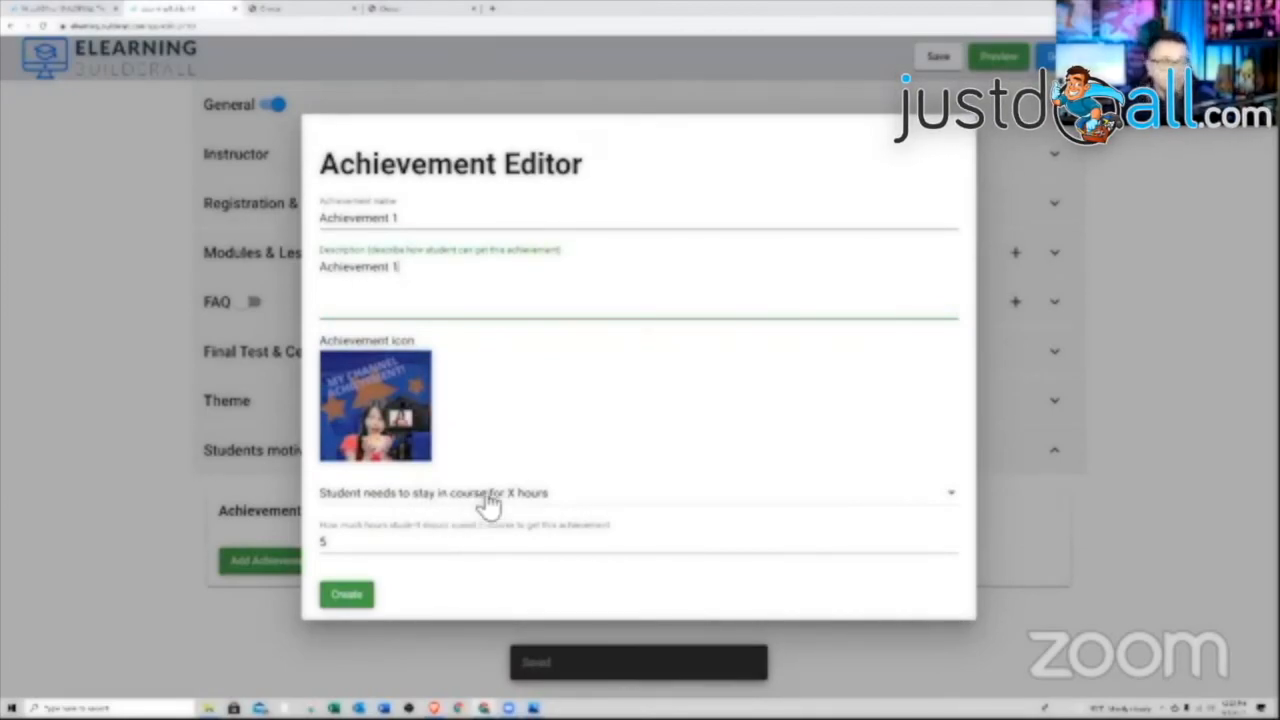
click(545, 508)
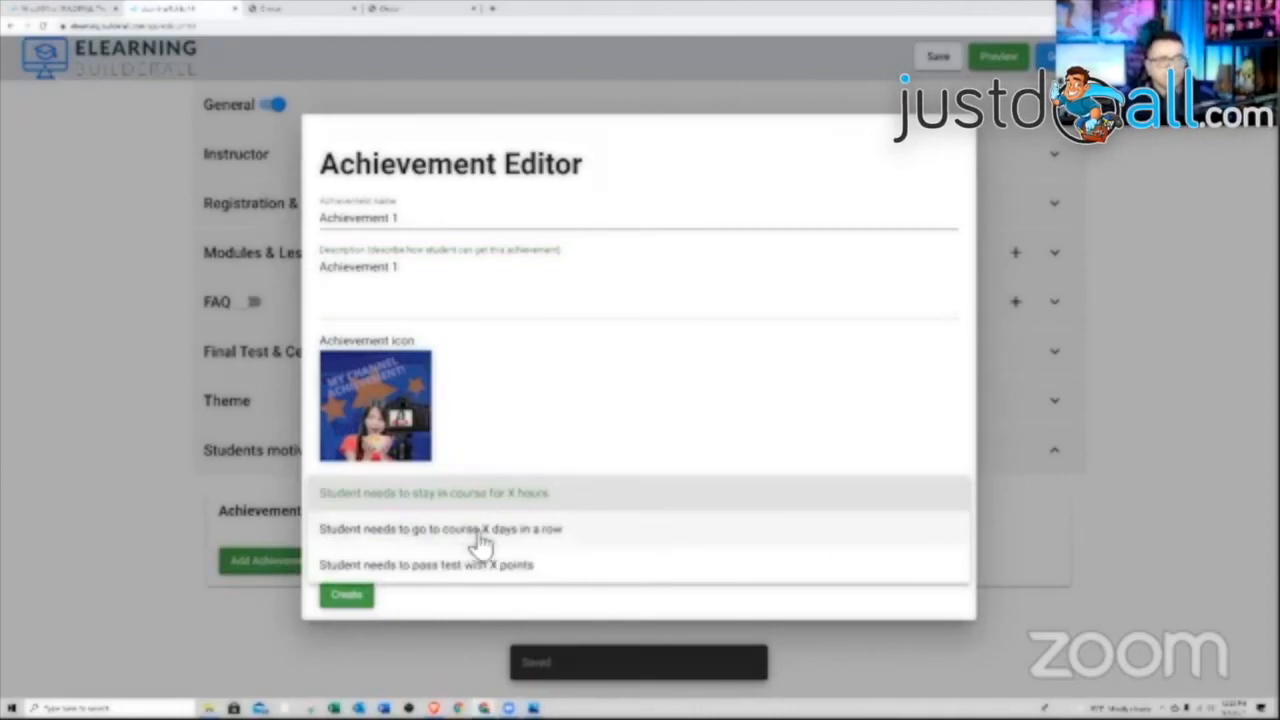
Require 85 points on the Lesson 1 test for Achievement 1 and create it
click(516, 568)
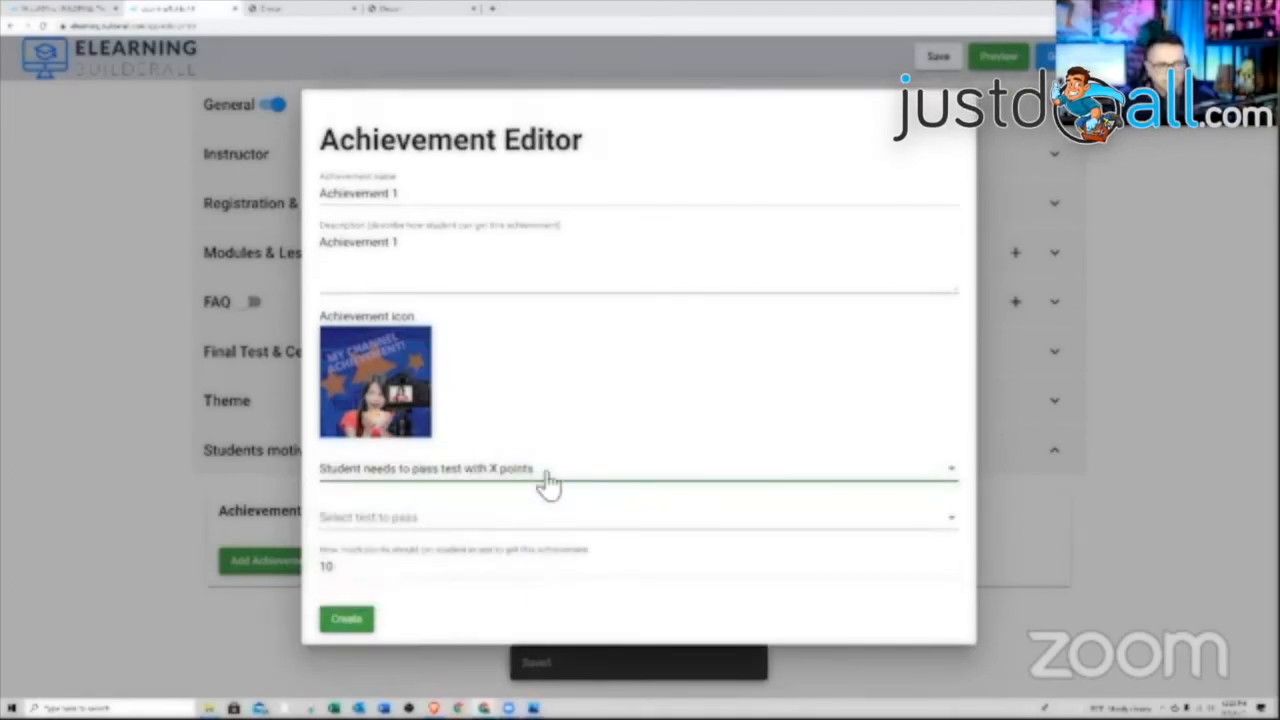
click(408, 527)
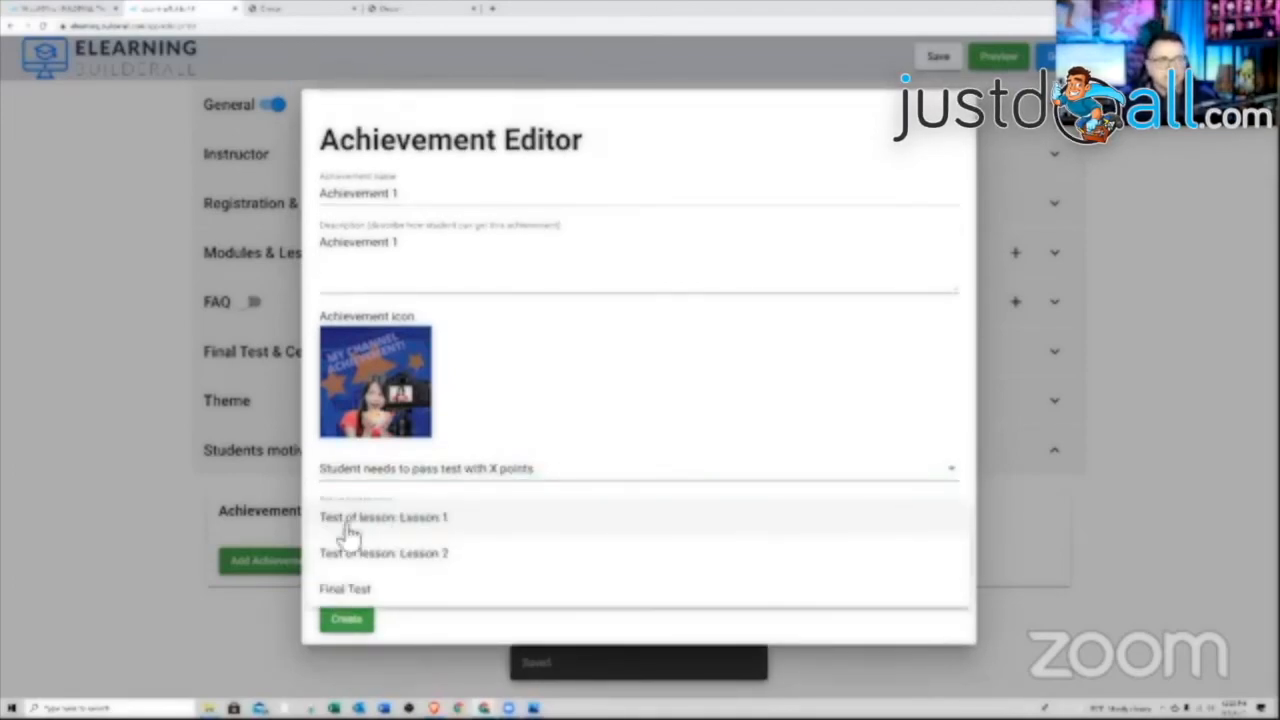
click(443, 527)
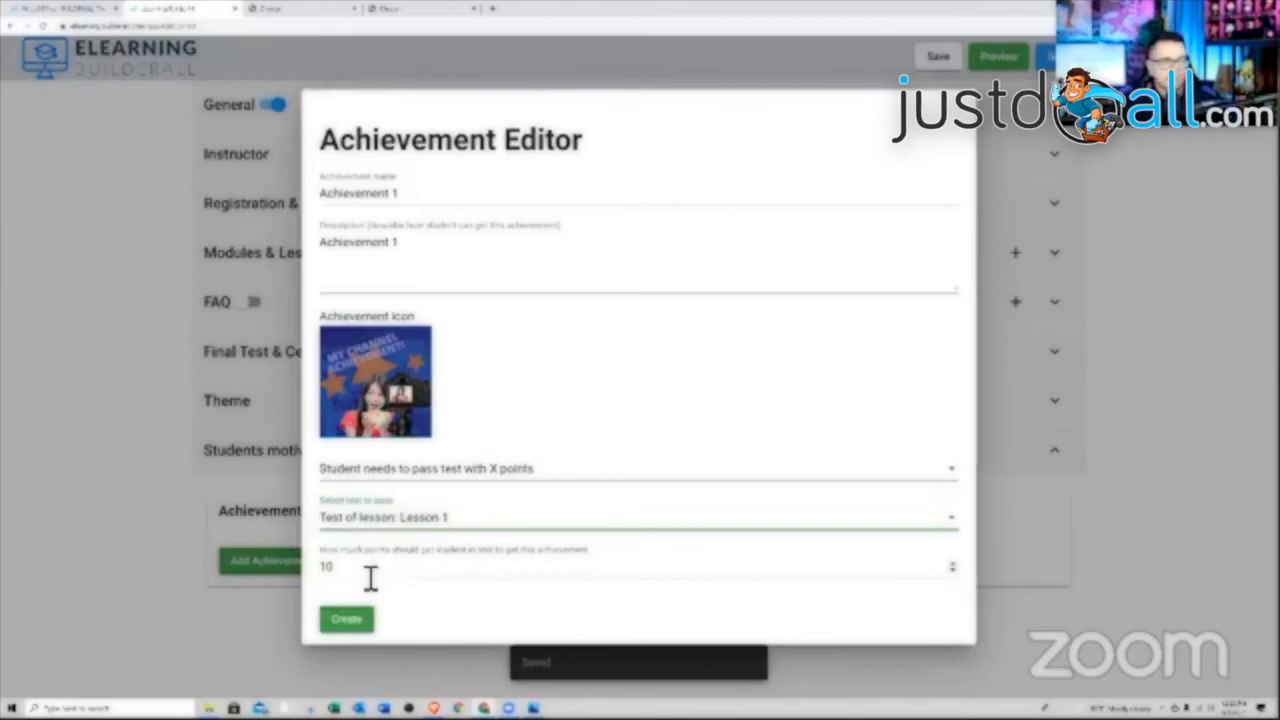
drag(370, 578, 290, 580)
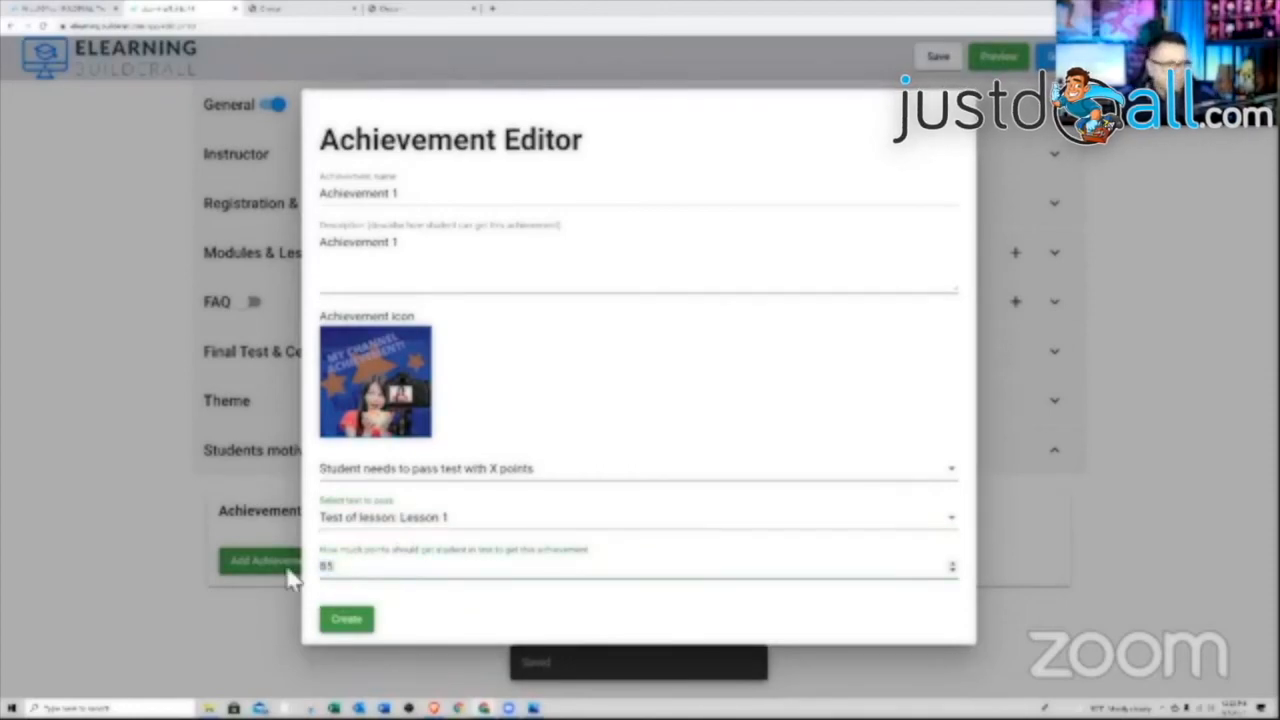
click(368, 622)
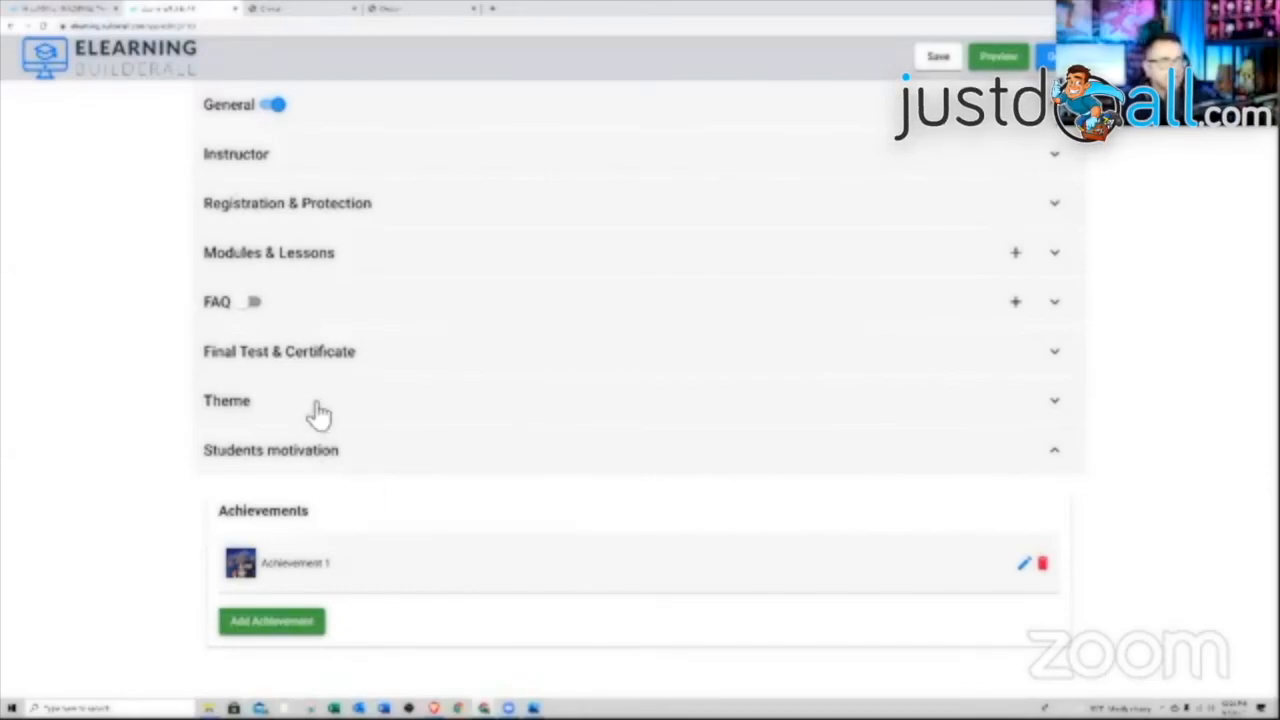
drag(318, 414, 1008, 470)
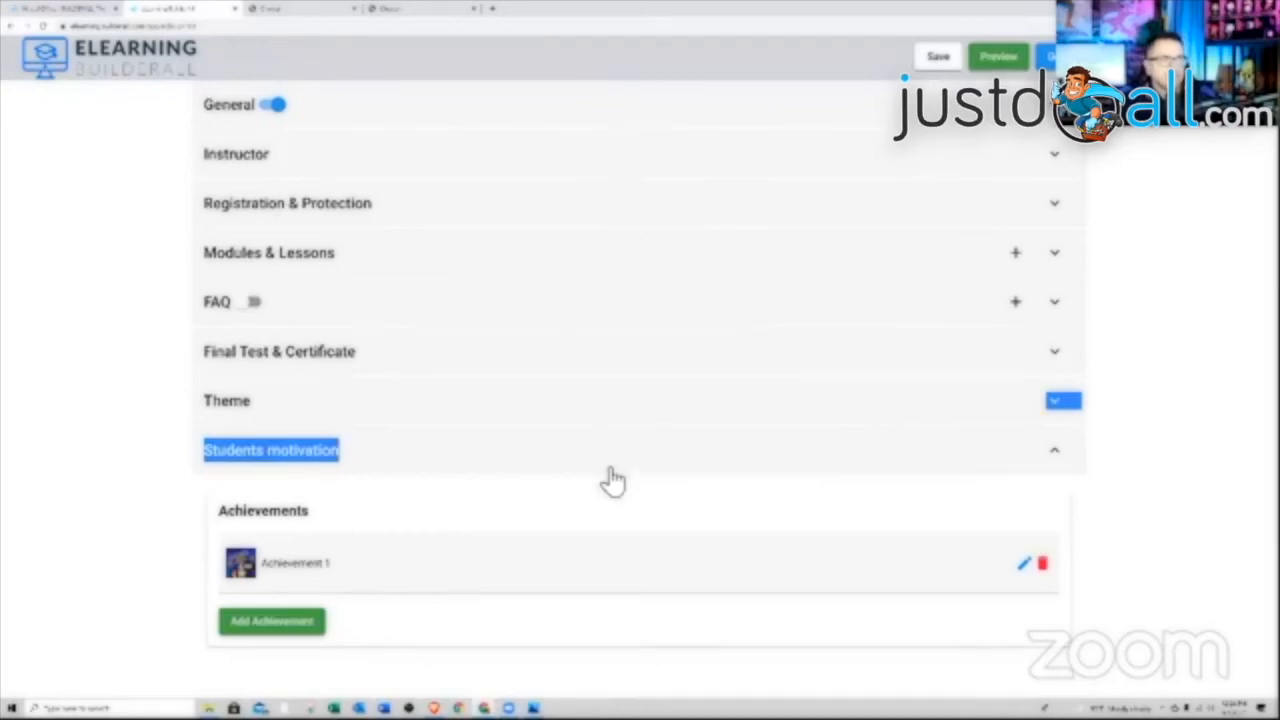
click(617, 420)
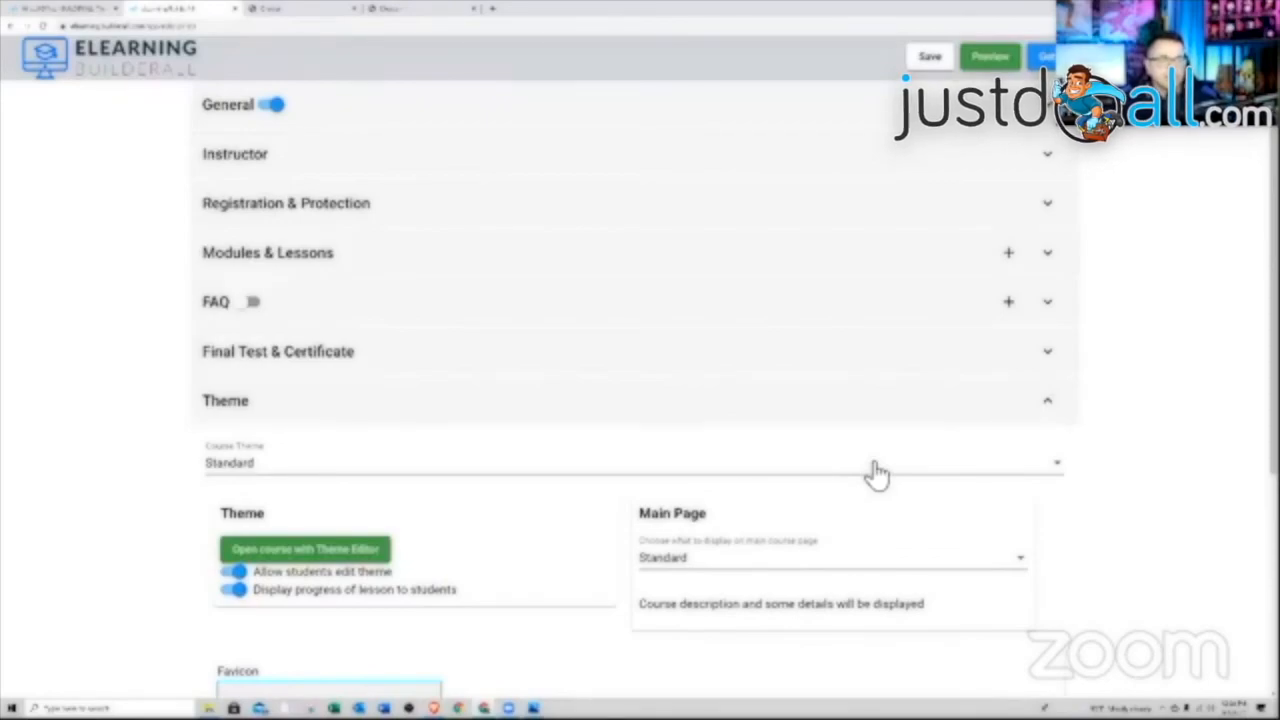
scroll(871, 471, down, 2)
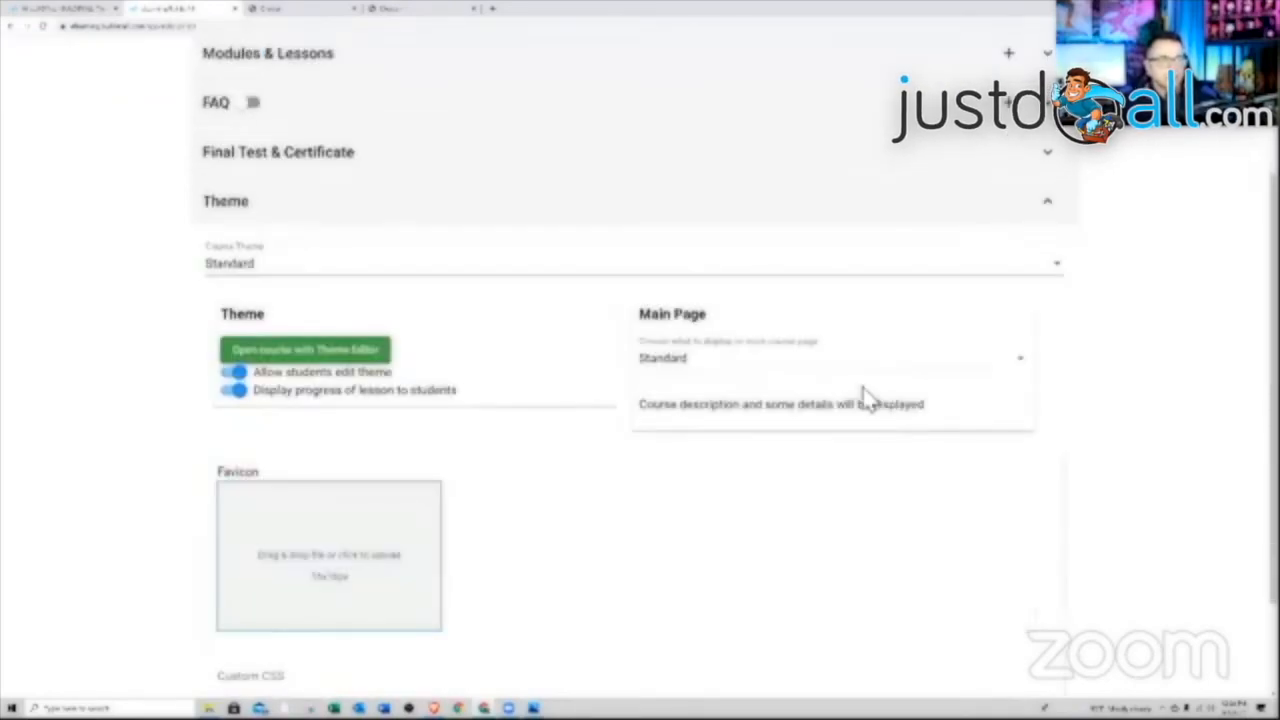
click(812, 278)
click(800, 276)
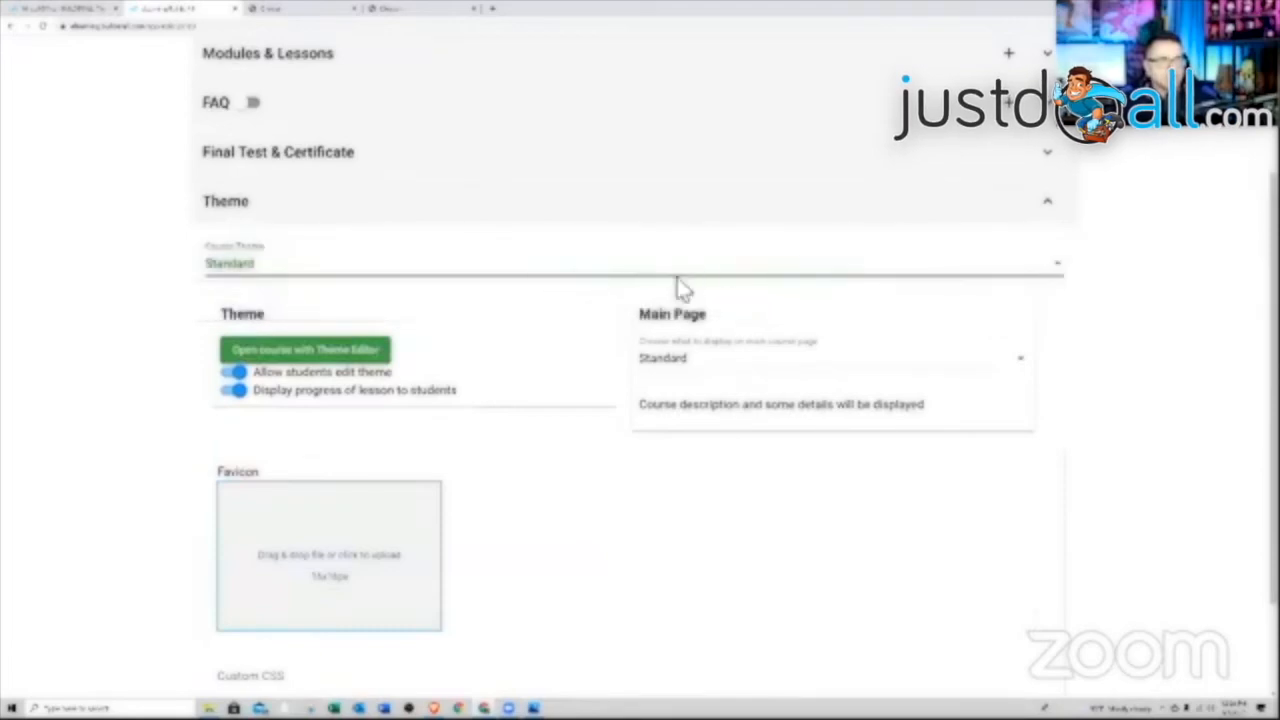
scroll(491, 420, down, 1)
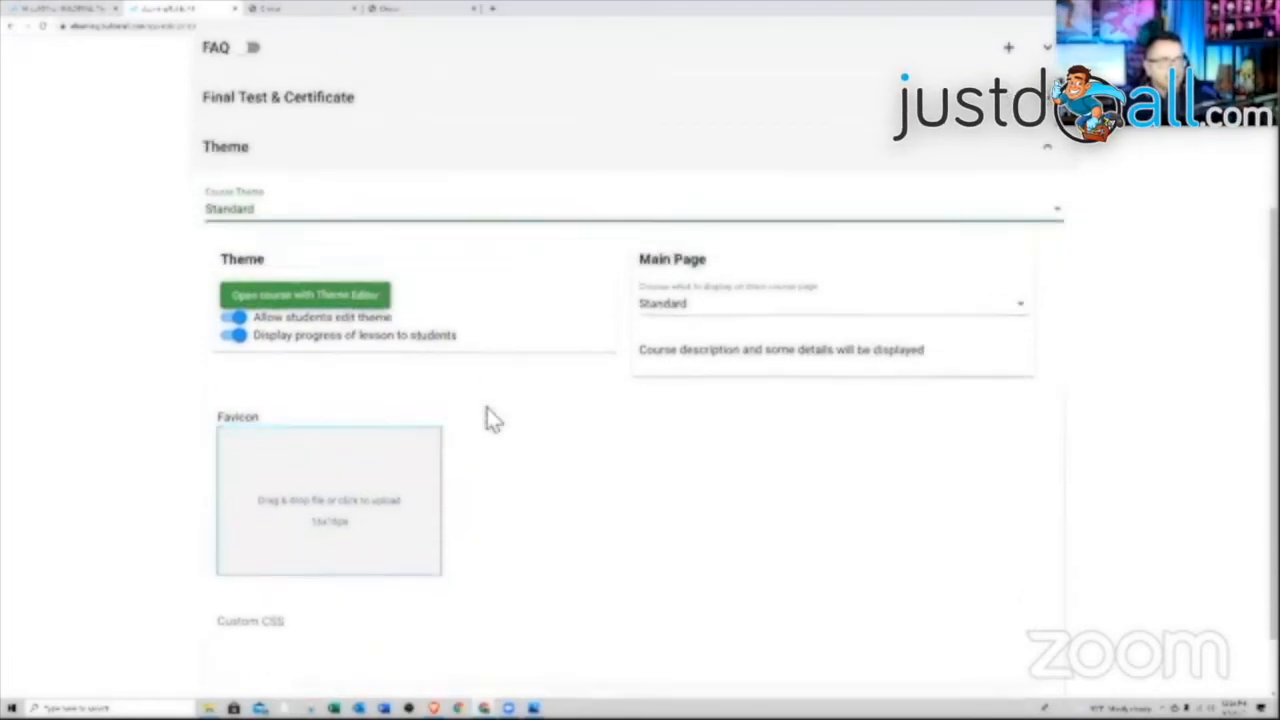
scroll(372, 374, up, 1)
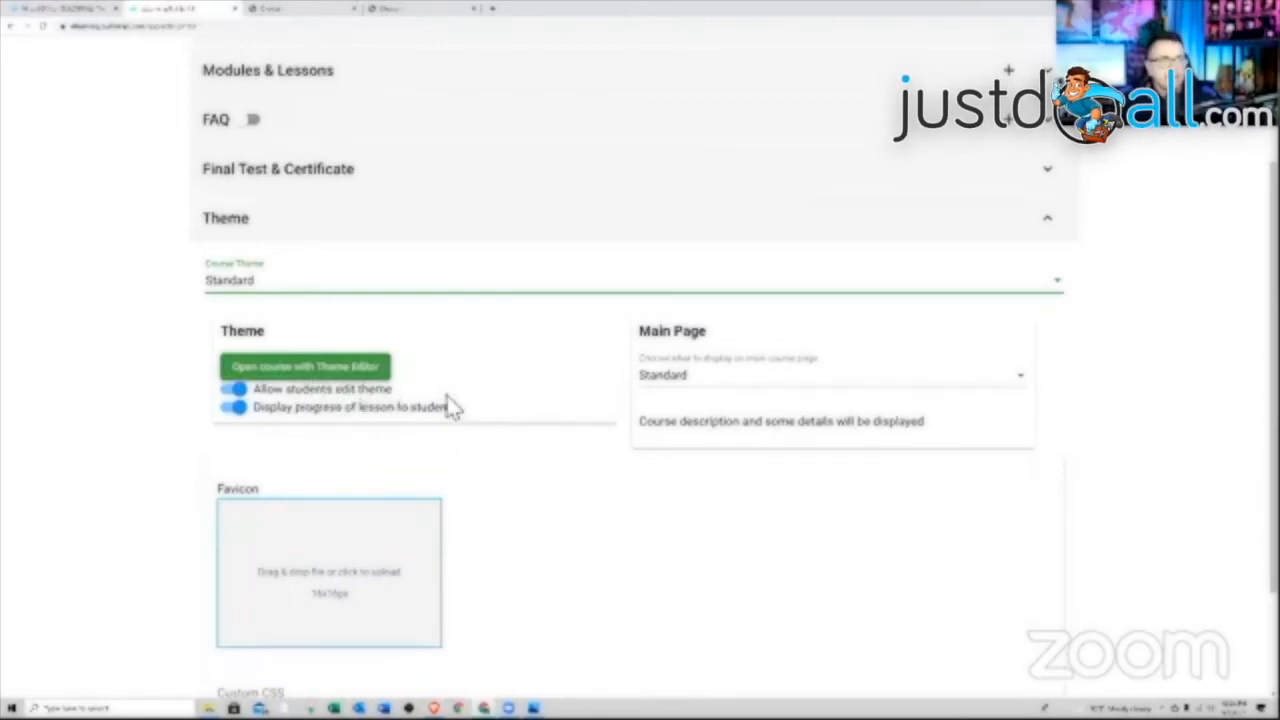
click(766, 372)
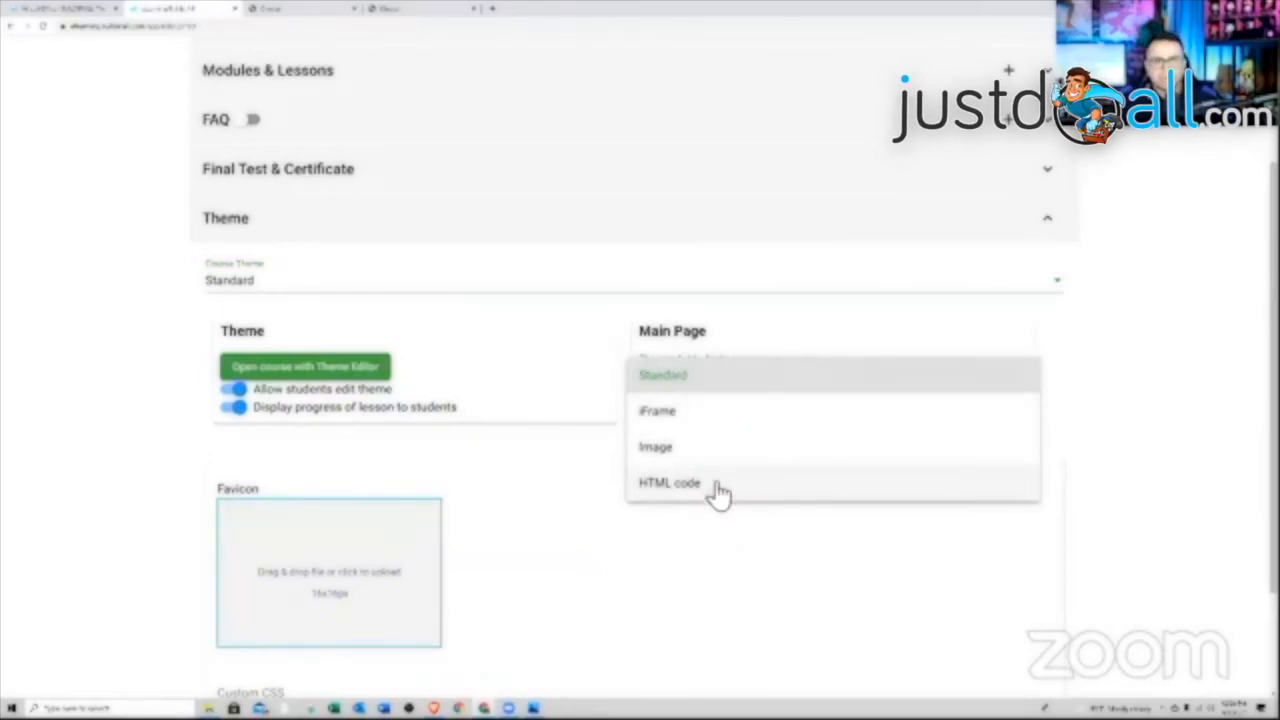
click(578, 472)
scroll(590, 466, down, 2)
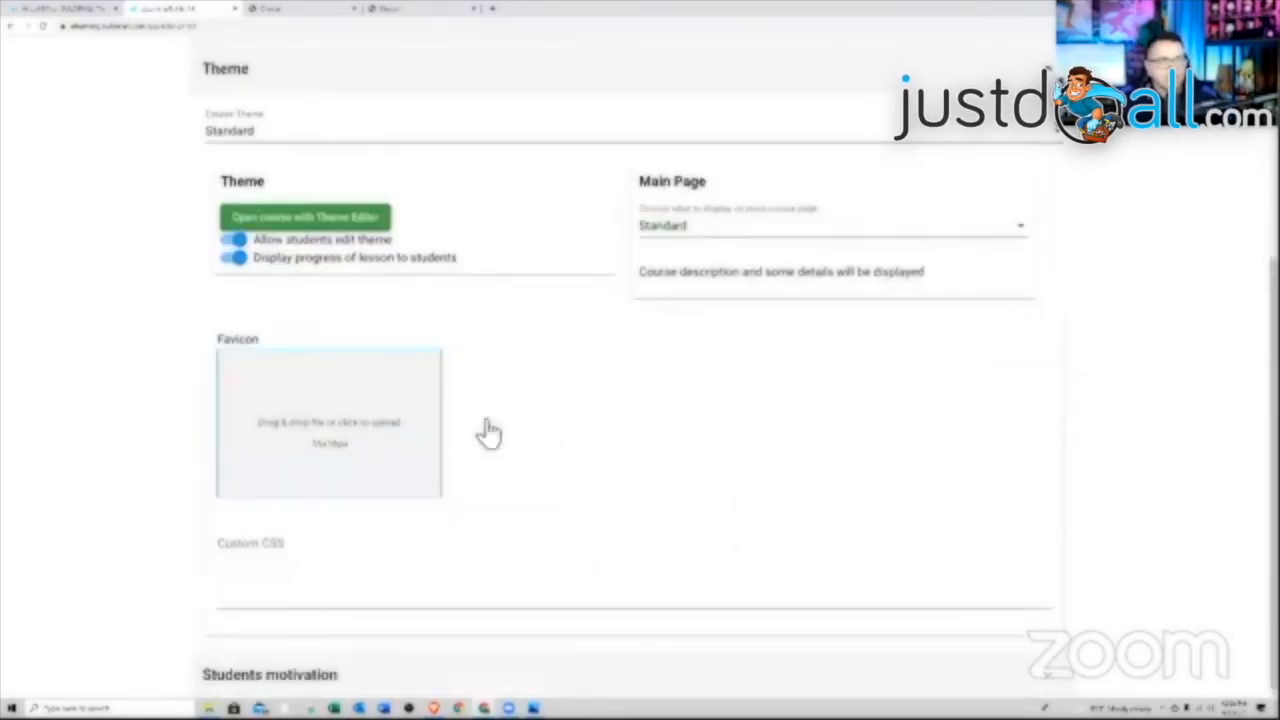
scroll(400, 455, up, 2)
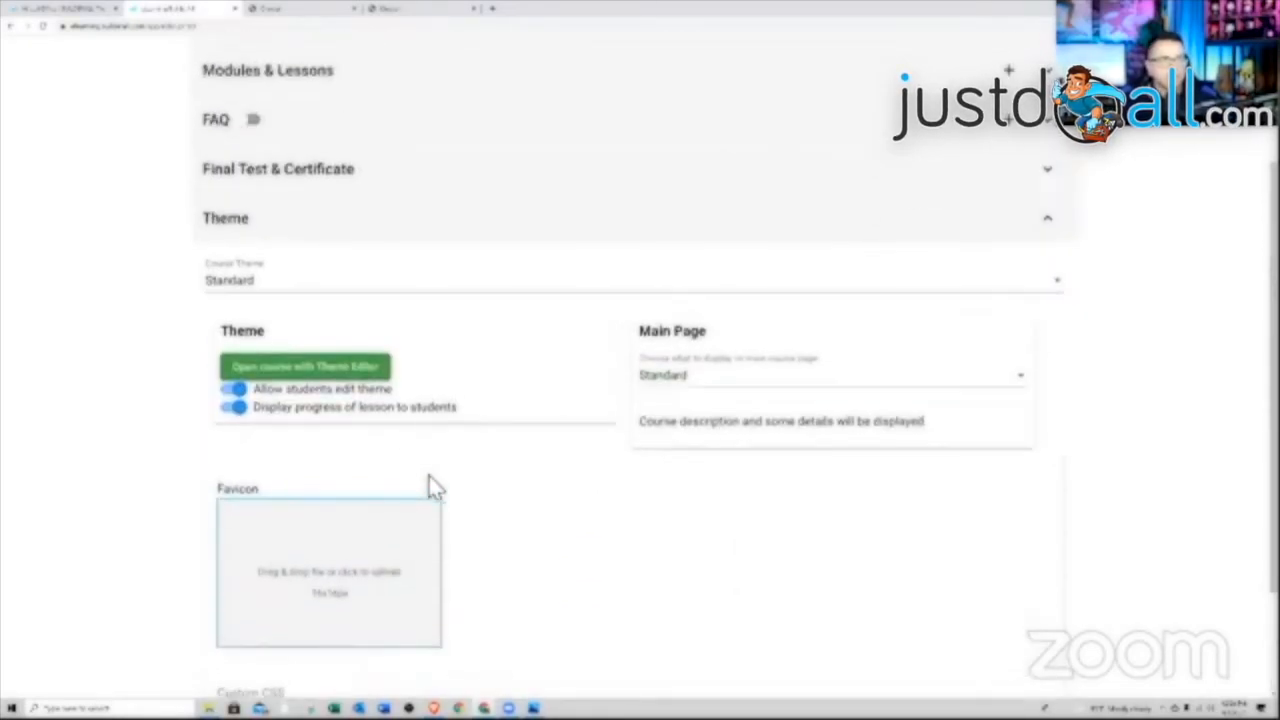
scroll(430, 478, up, 1)
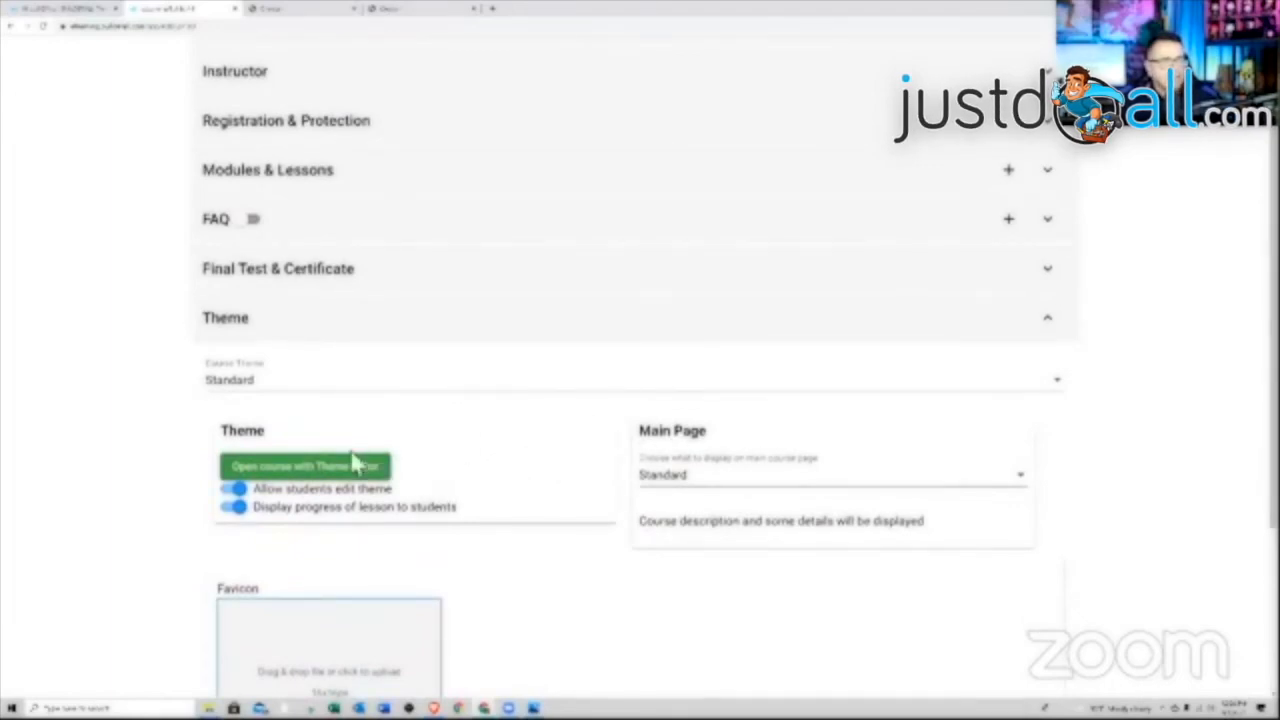
click(323, 472)
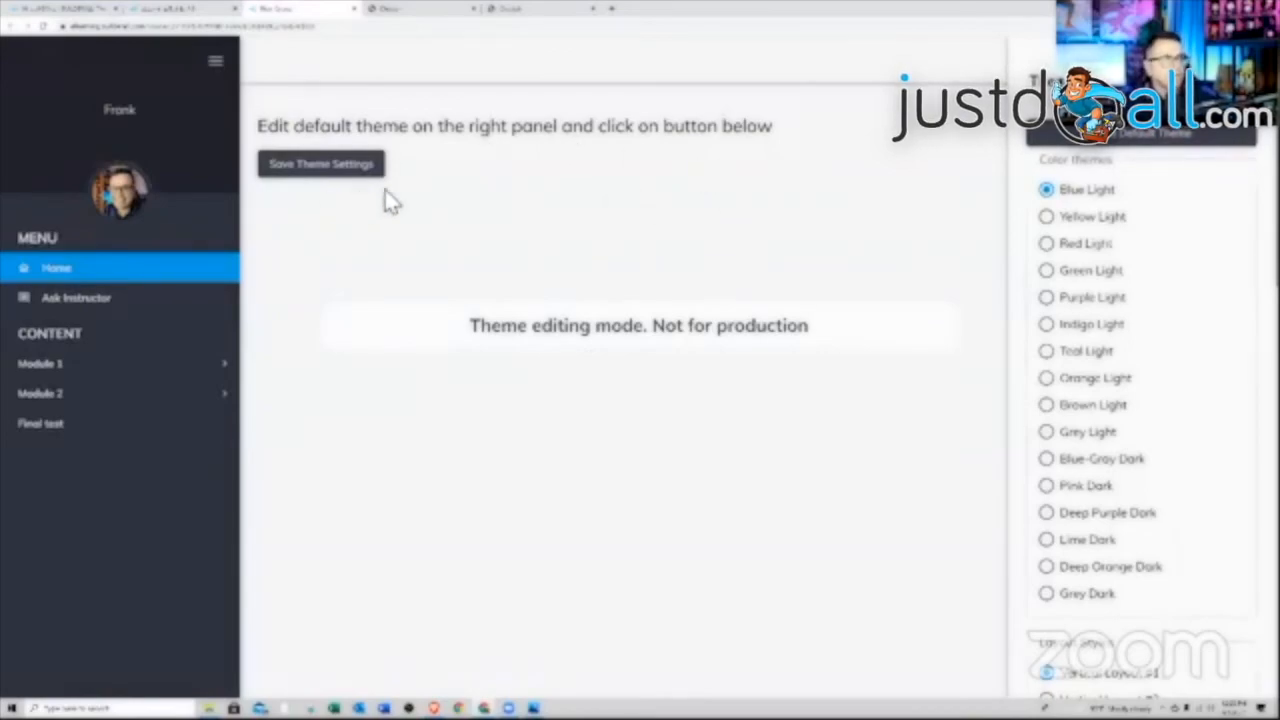
Preview the Yellow, Red and Green Light colour themes, settling on Blue Light
click(1047, 216)
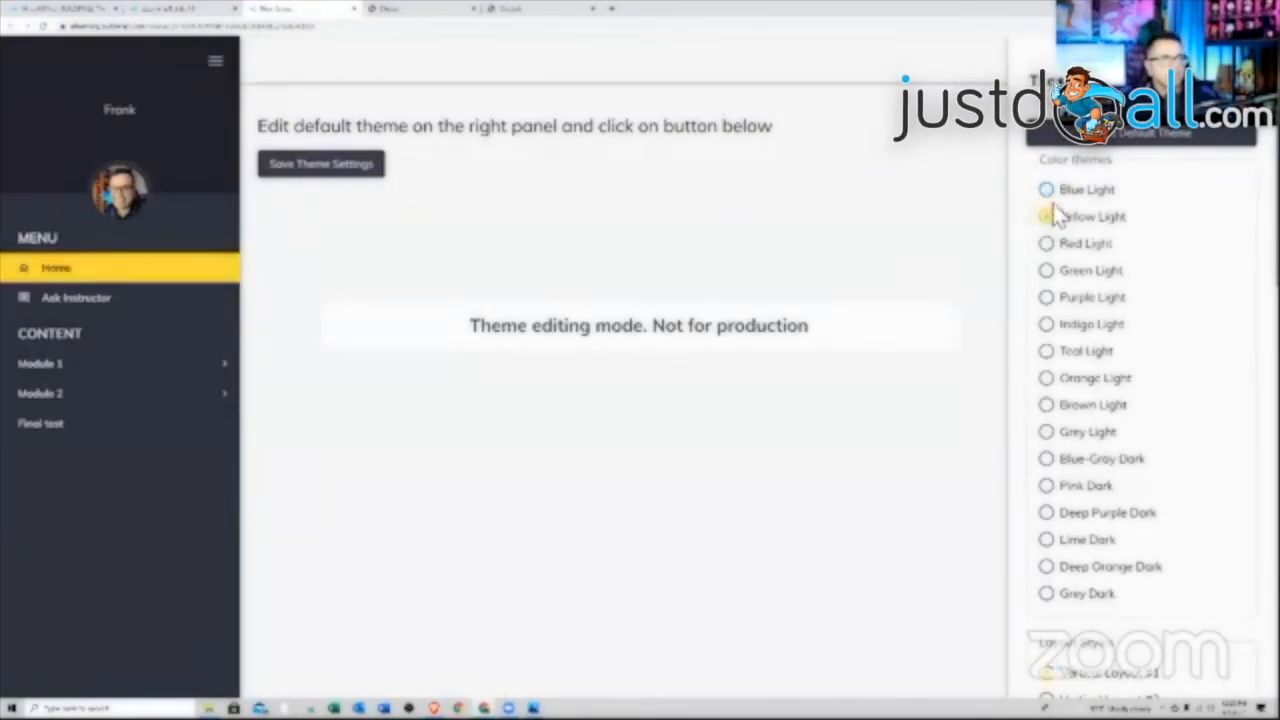
click(1047, 190)
click(1058, 244)
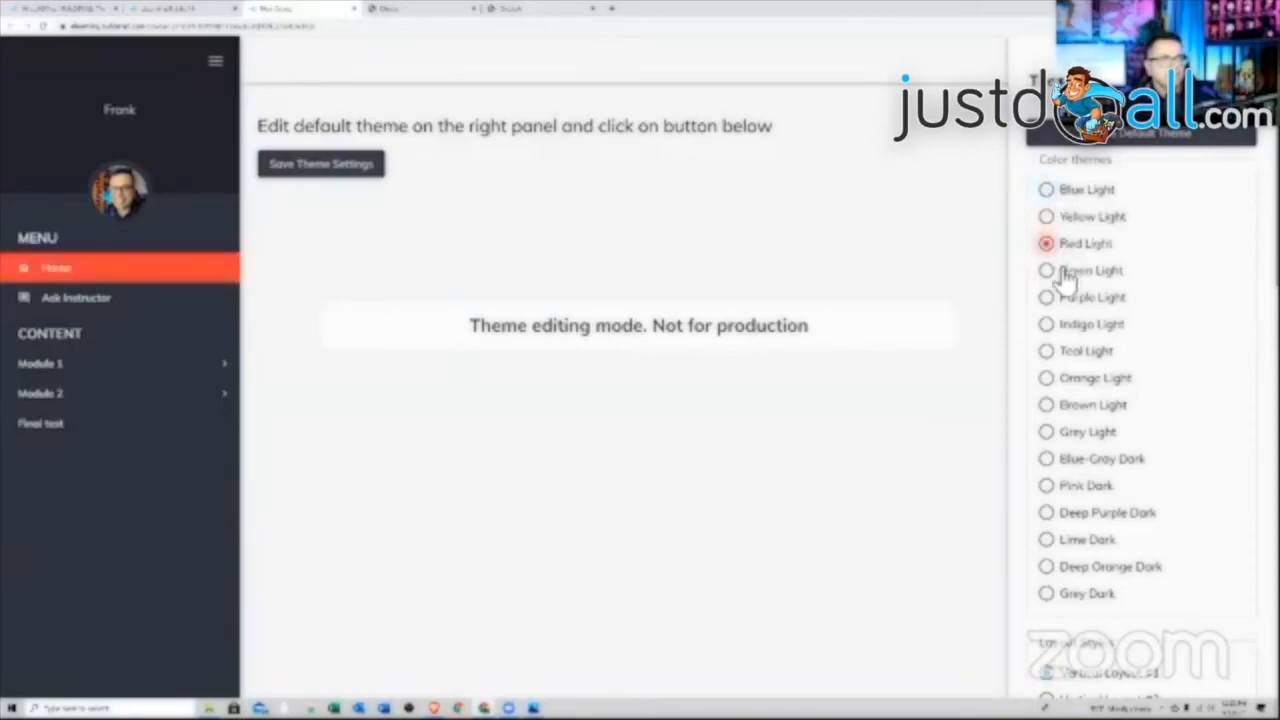
click(1050, 270)
click(1064, 192)
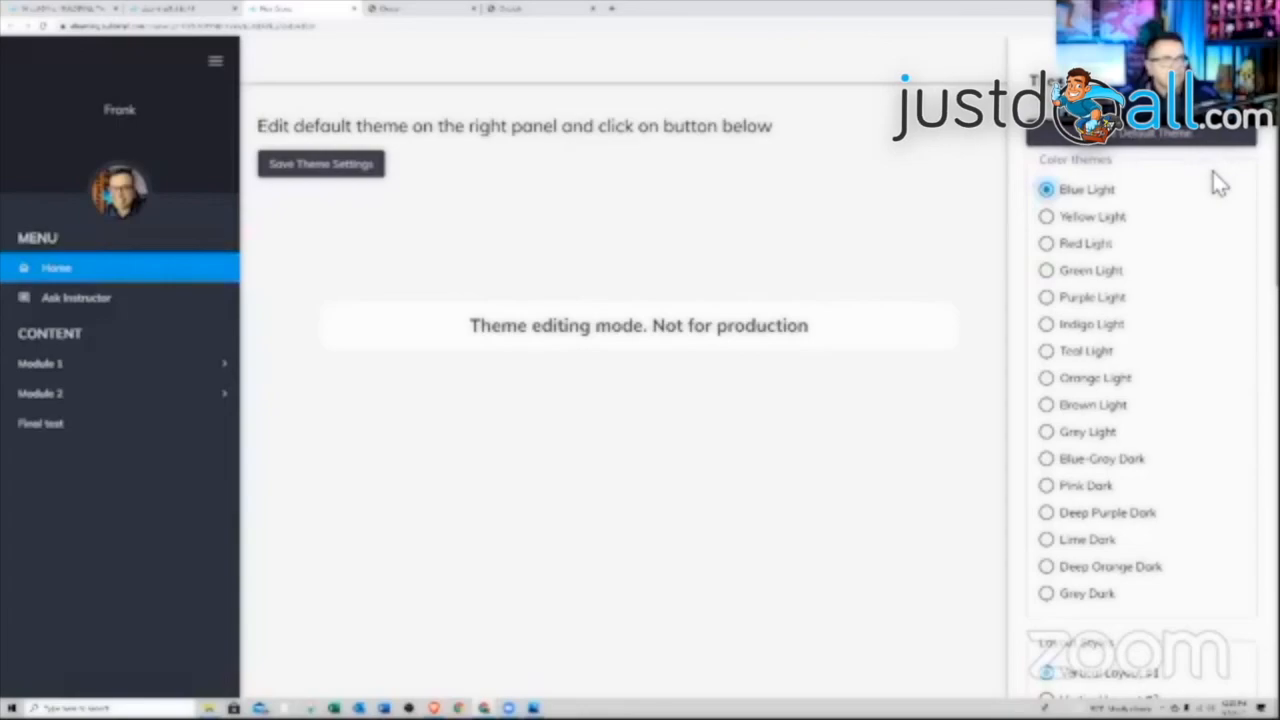
Try Vertical Layout #3, Horizontal Layout #1 and boxed width, returning to Vertical Layout #1 full width
scroll(1218, 183, down, 5)
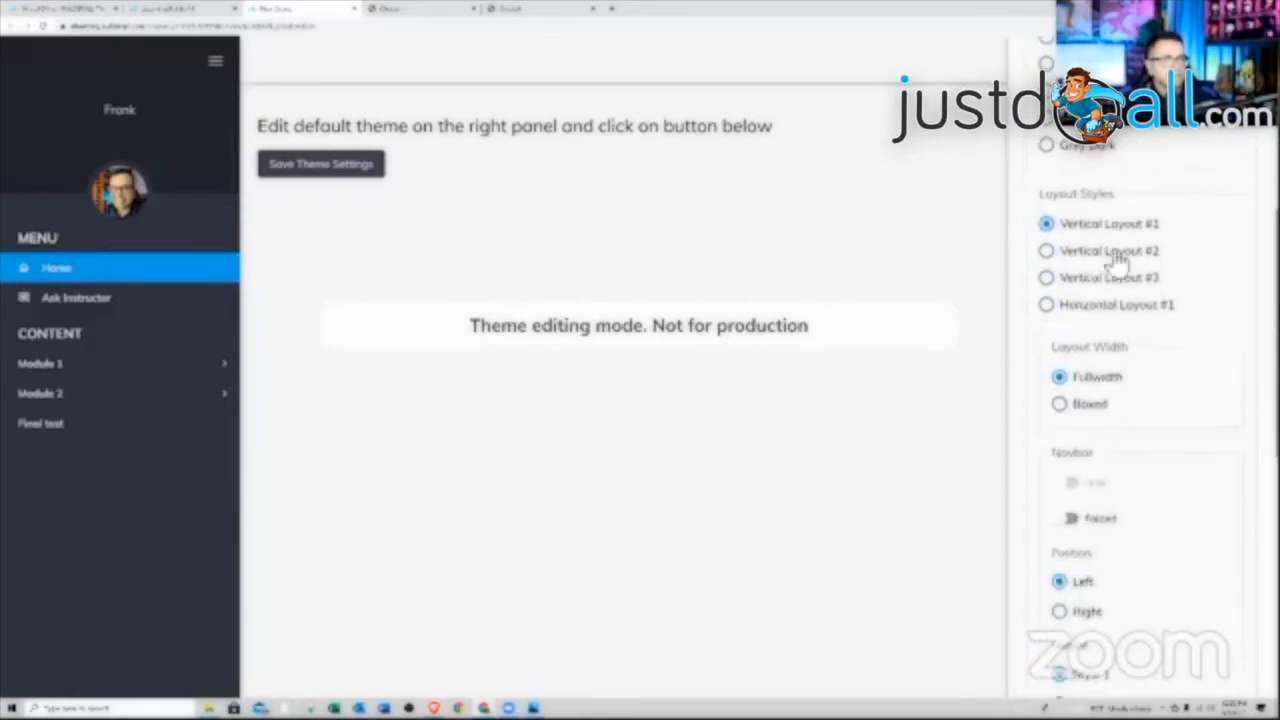
click(1046, 278)
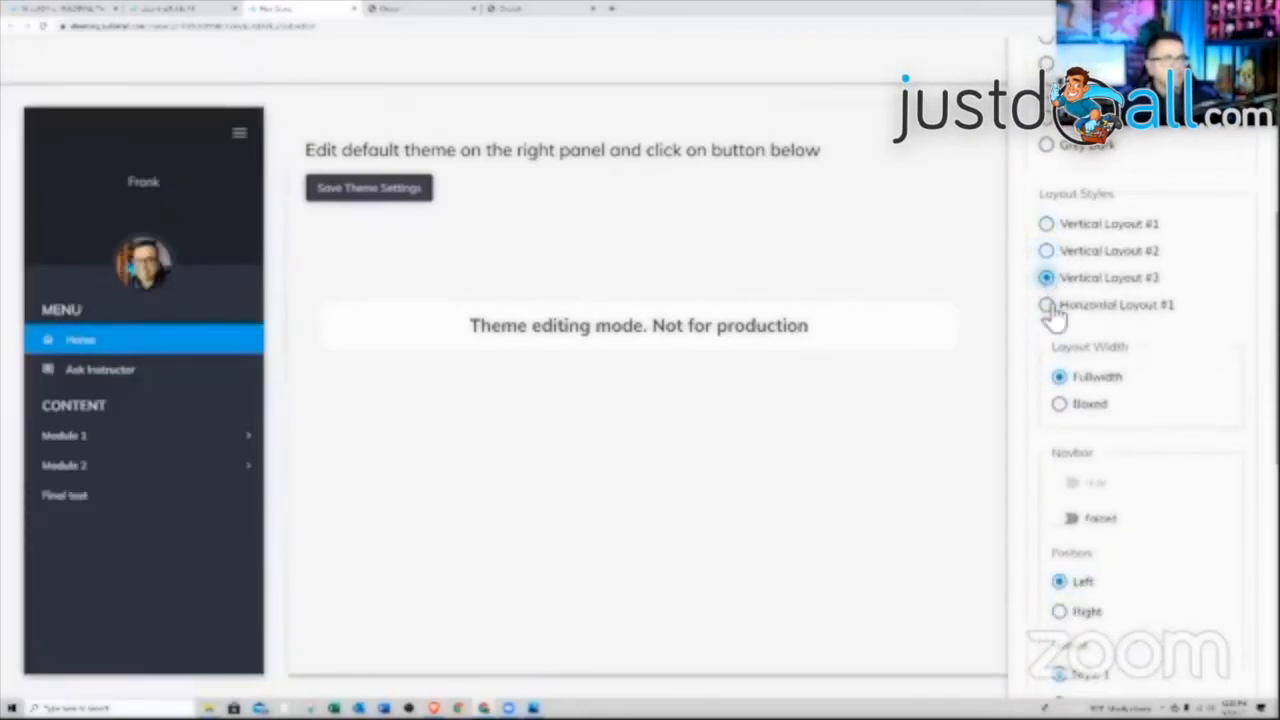
click(1047, 305)
click(1047, 225)
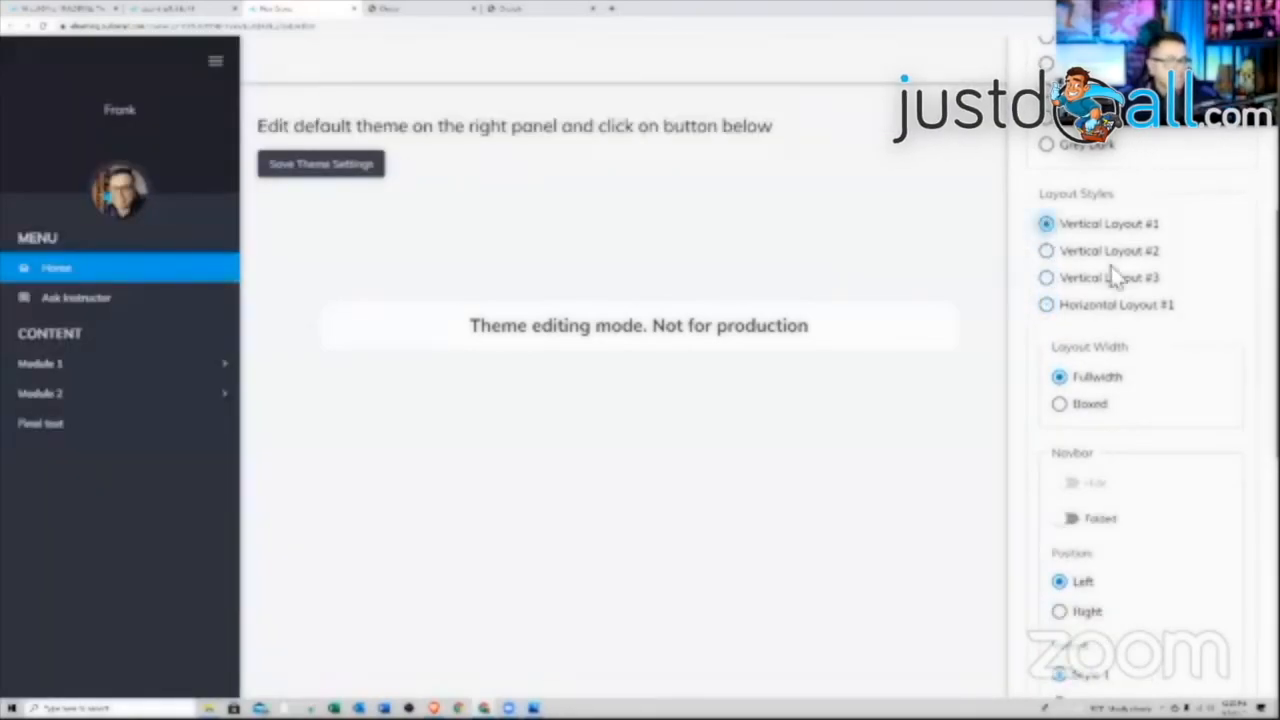
scroll(1111, 266, down, 2)
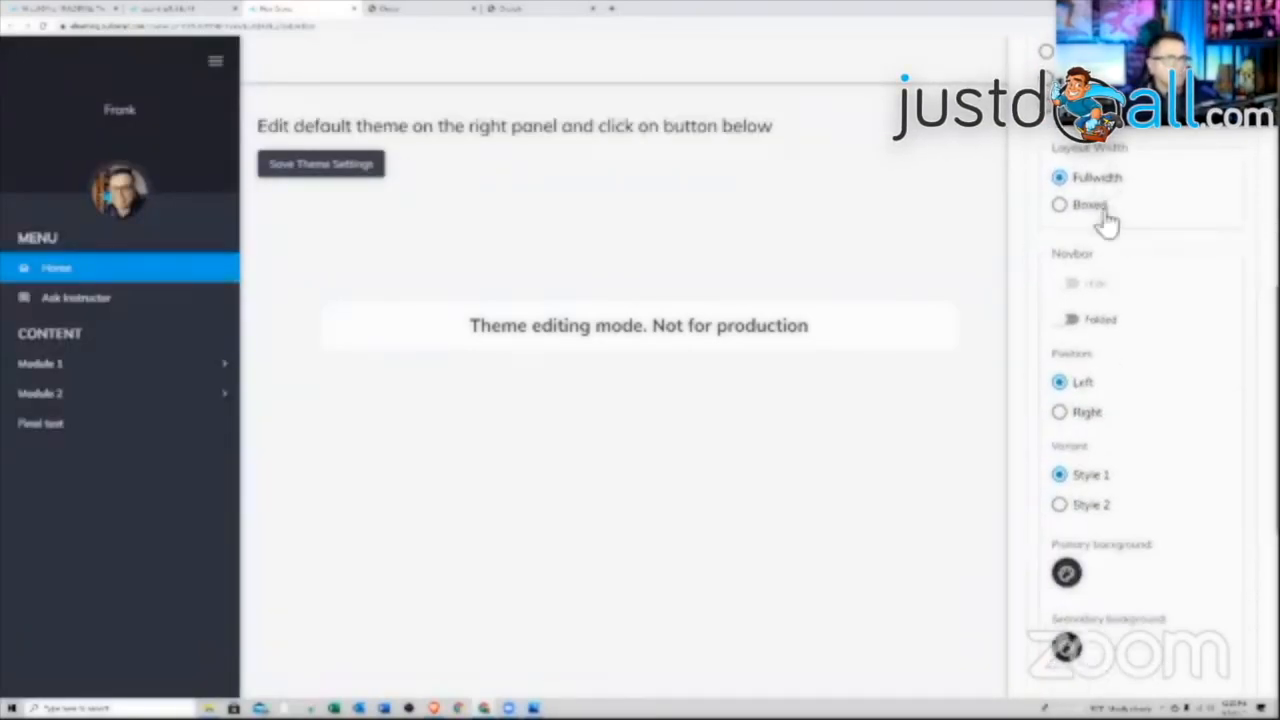
click(1059, 204)
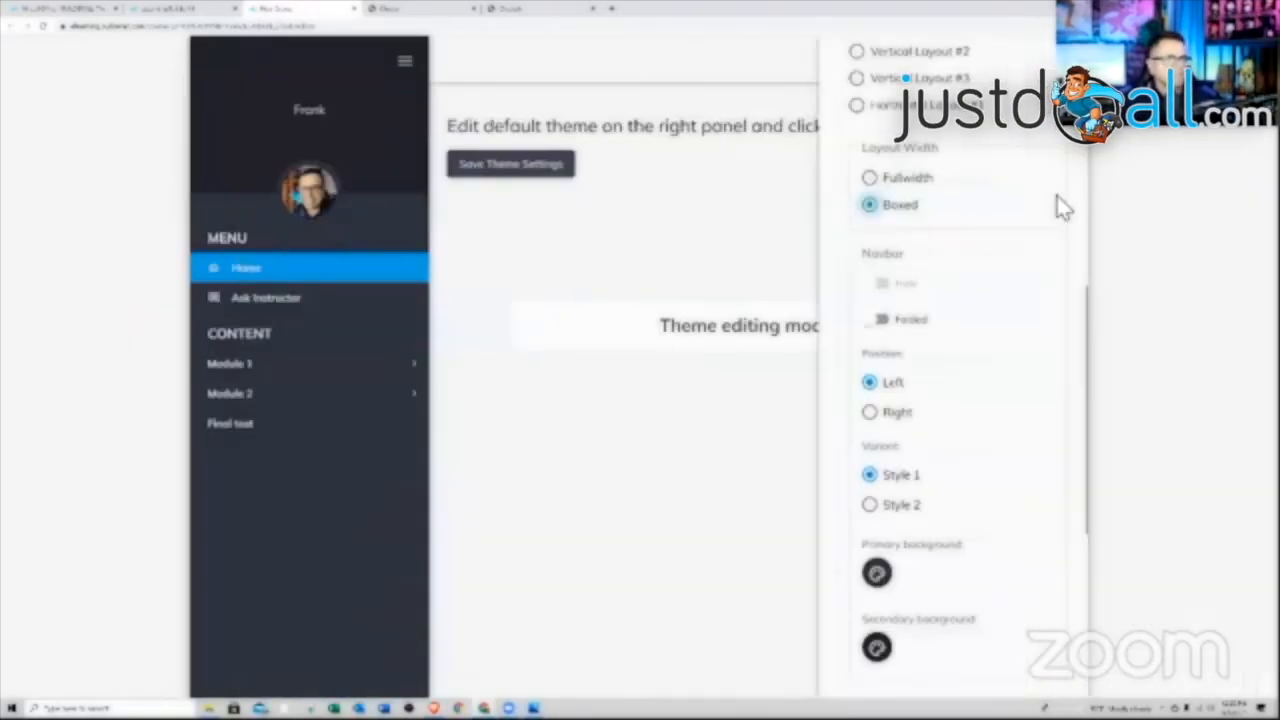
click(878, 180)
Review the rest of the theme settings, hide the panel, and save the default theme settings
scroll(1110, 260, down, 2)
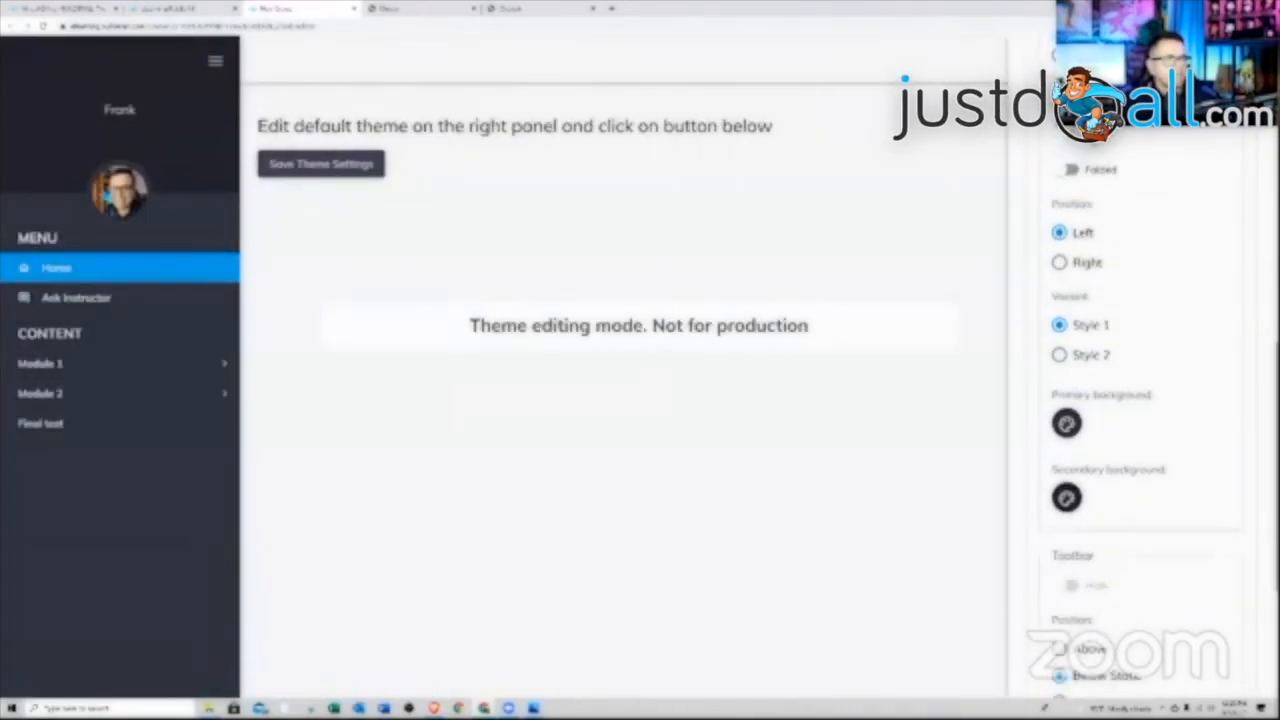
scroll(1105, 200, down, 2)
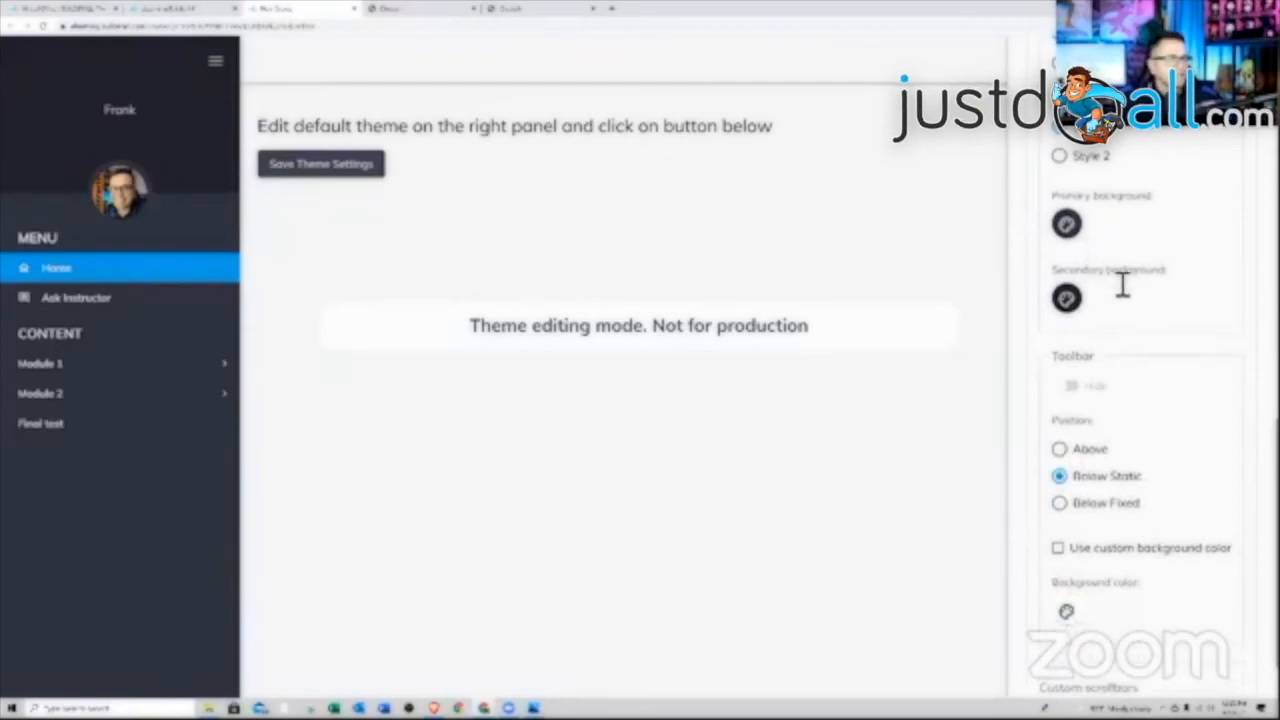
scroll(1122, 285, down, 1)
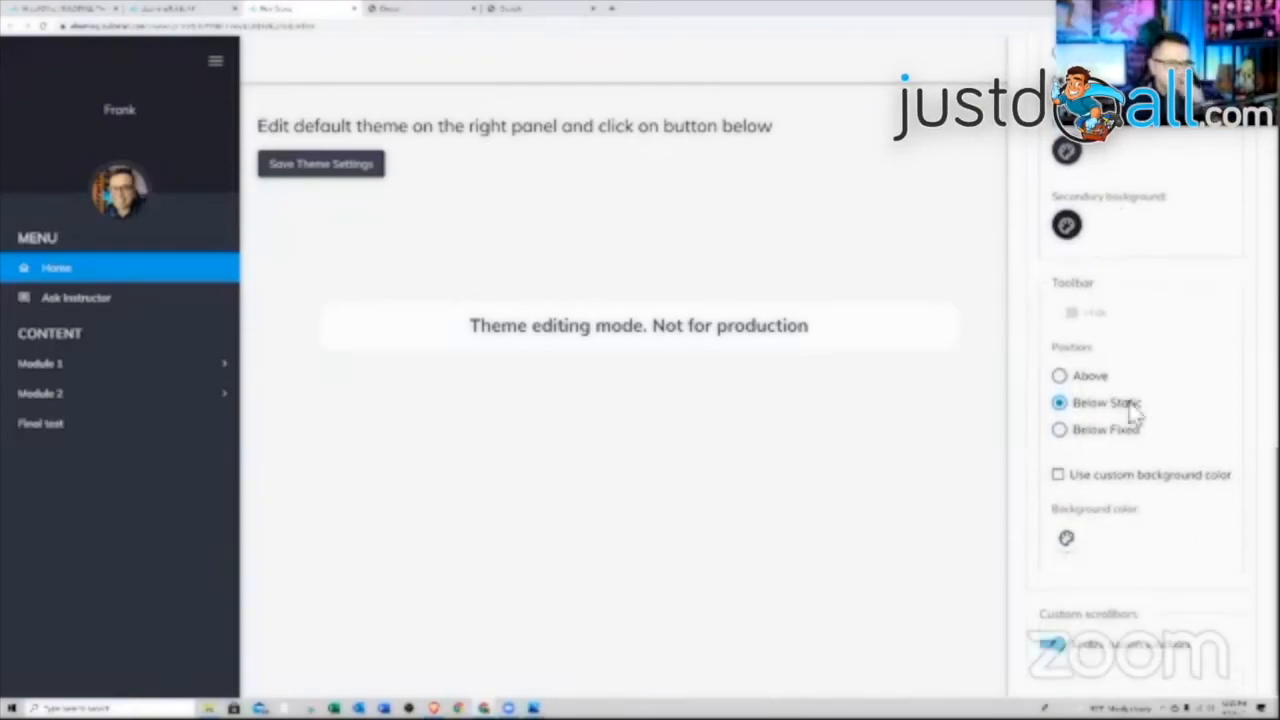
scroll(1135, 427, up, 12)
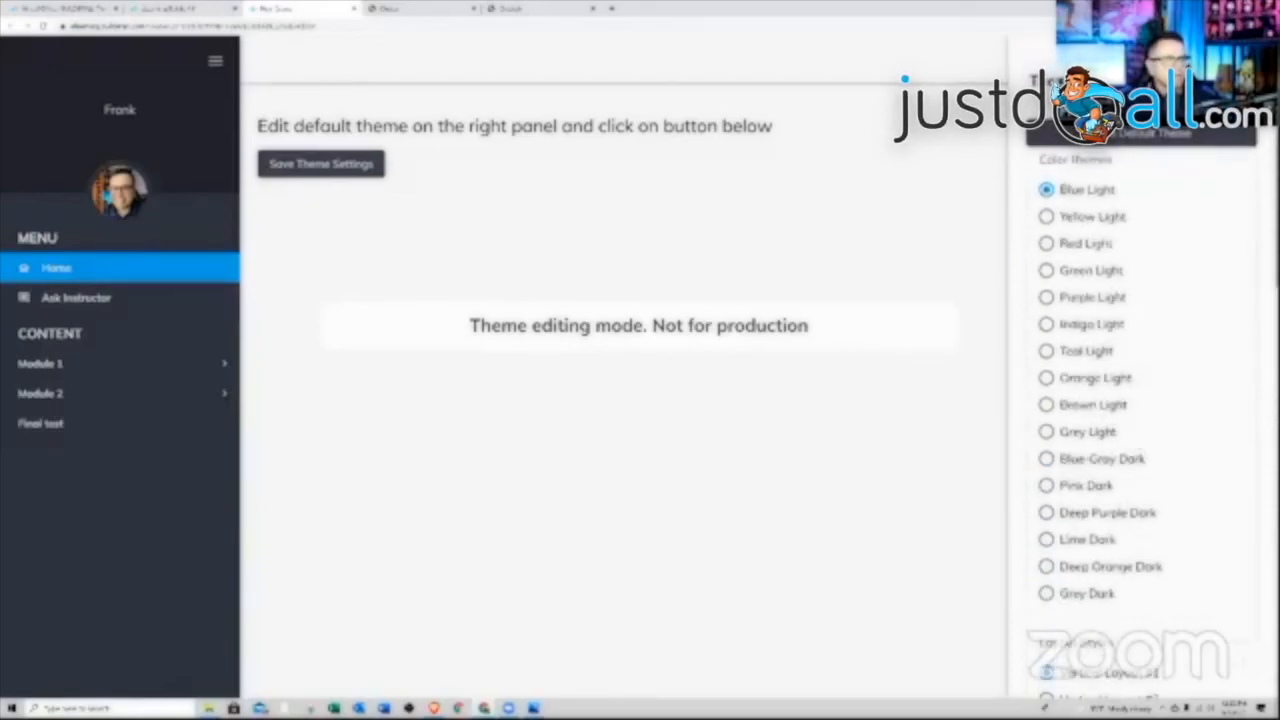
click(869, 290)
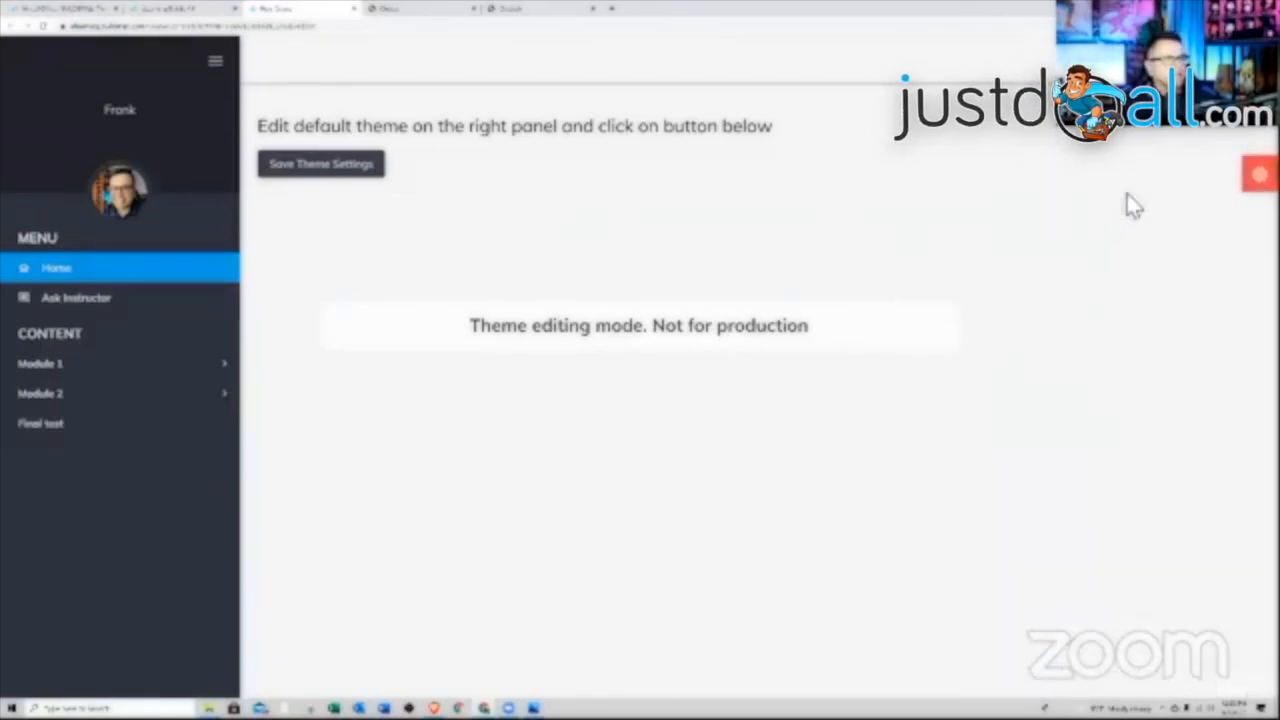
click(1259, 175)
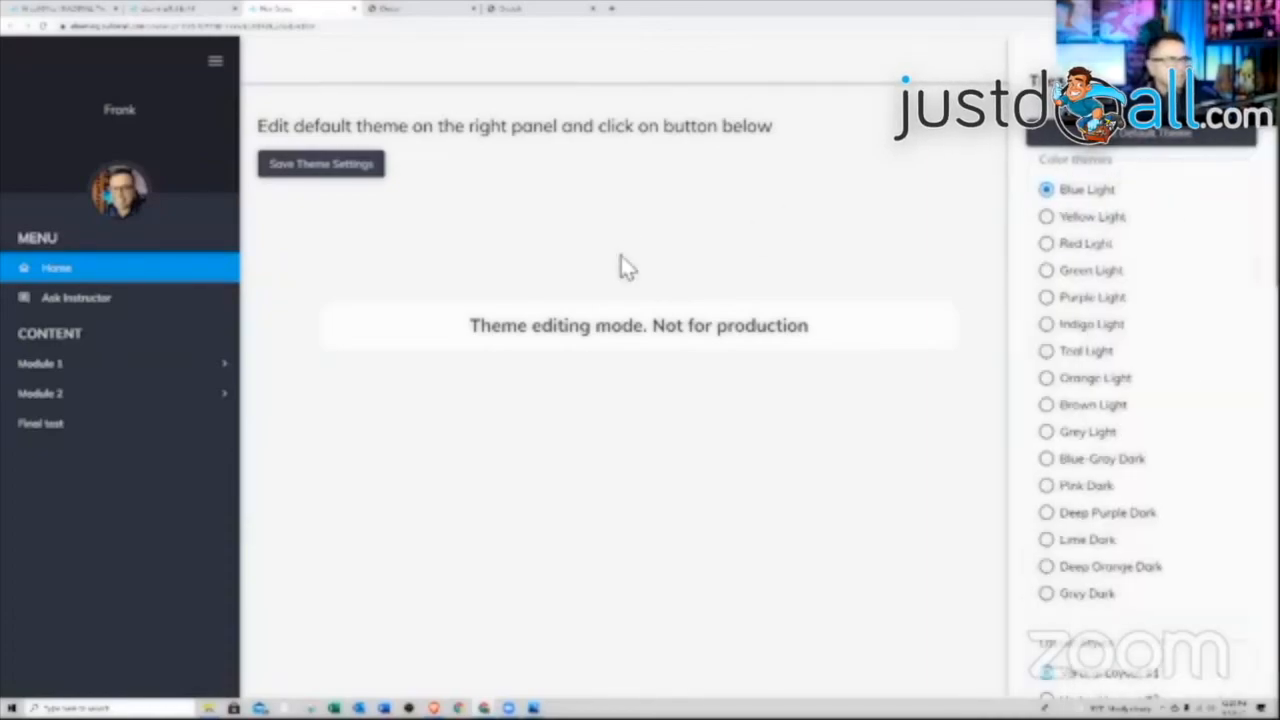
click(426, 225)
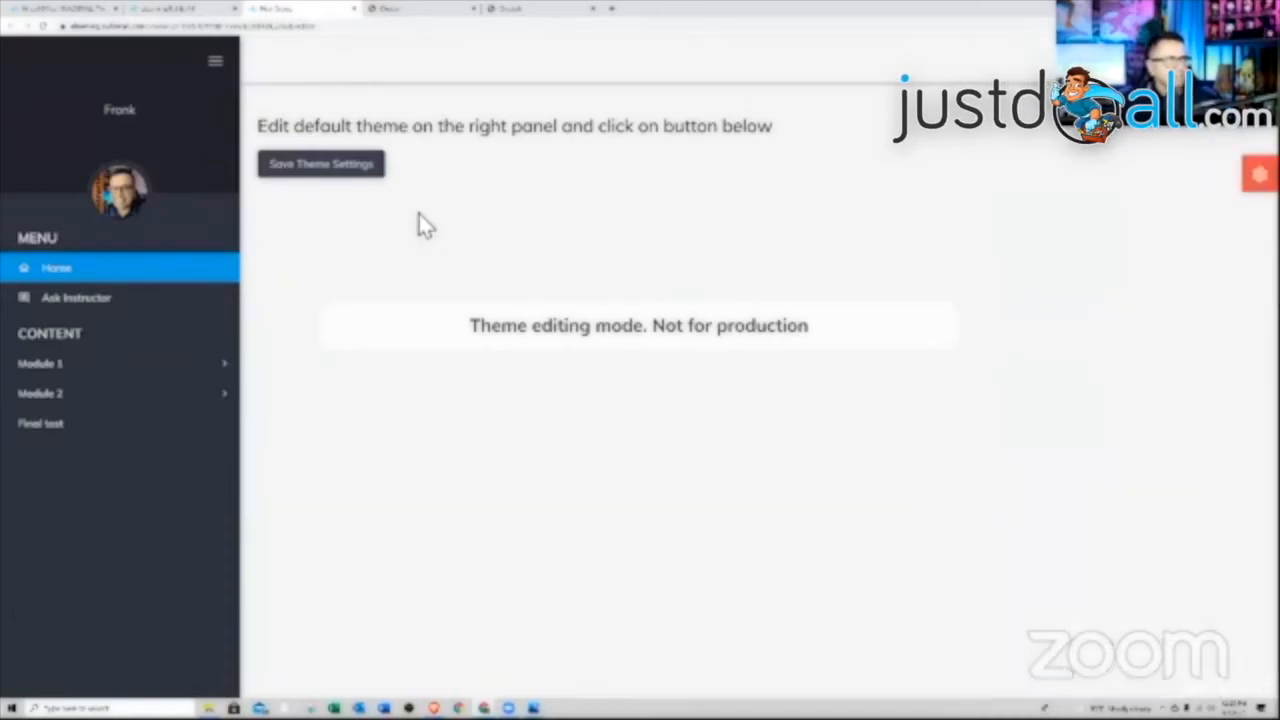
click(331, 177)
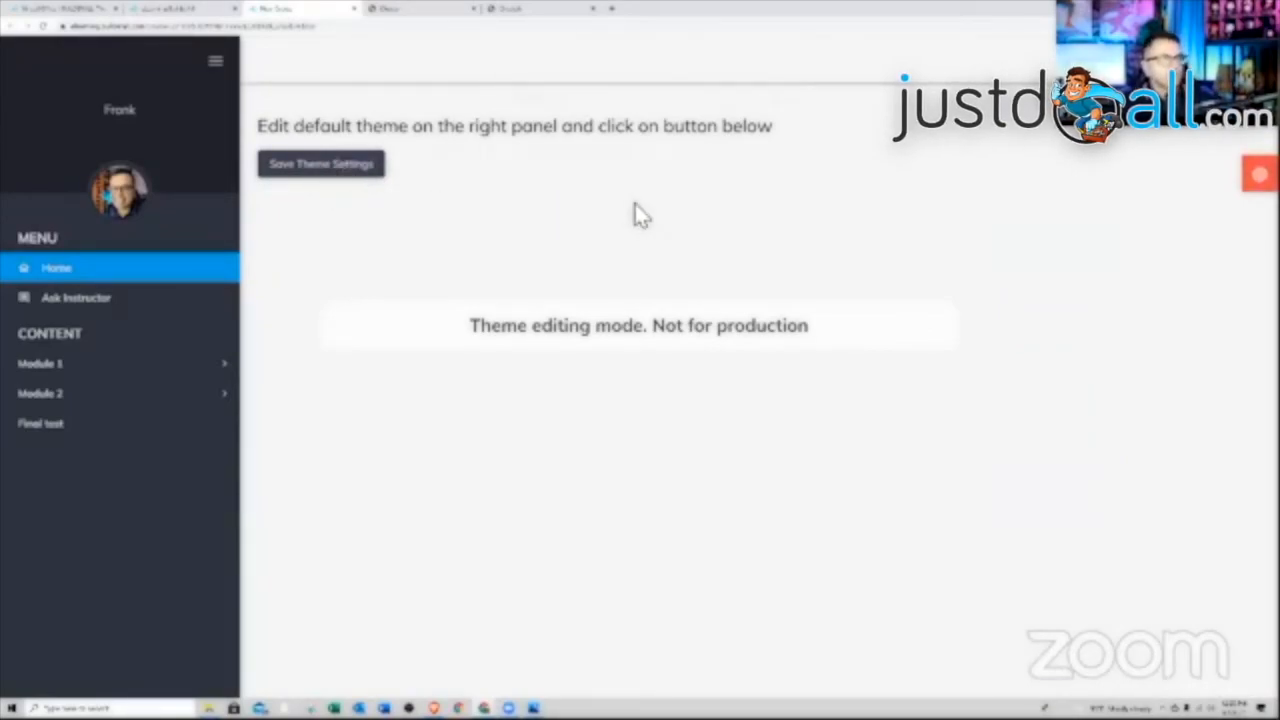
Preview the Ask Instructor and Home pages with the saved theme
click(110, 305)
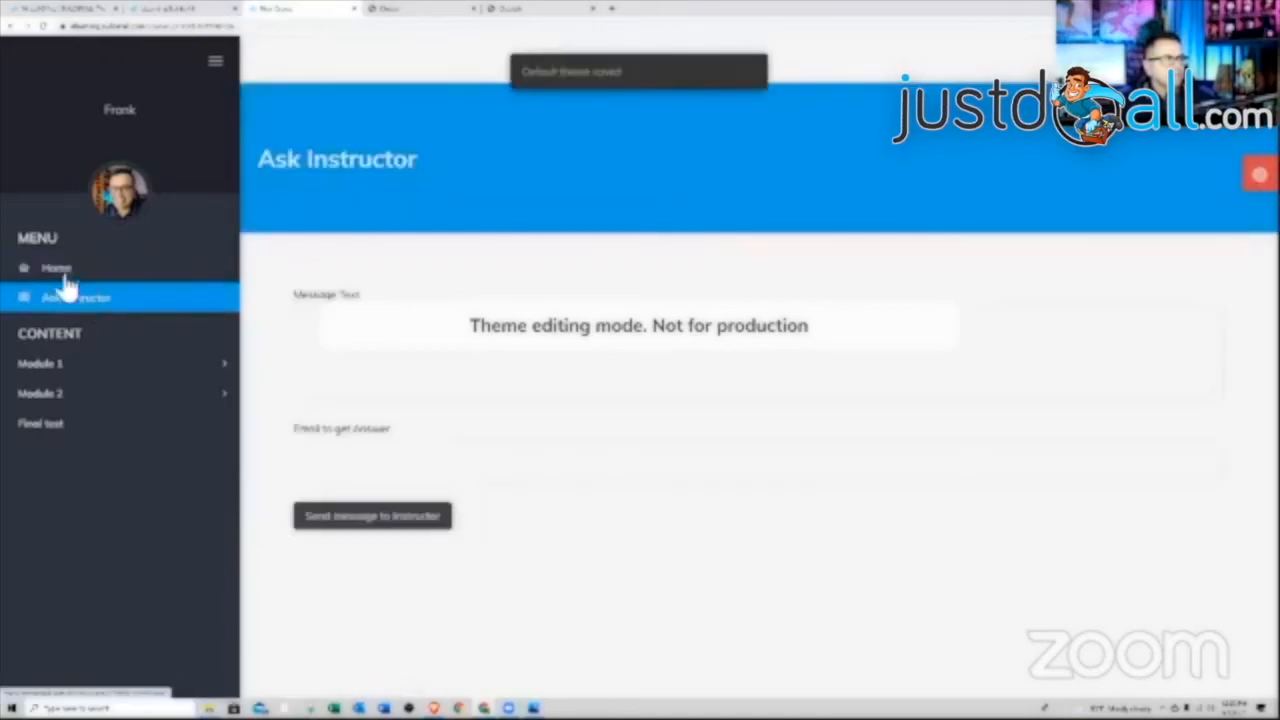
click(62, 276)
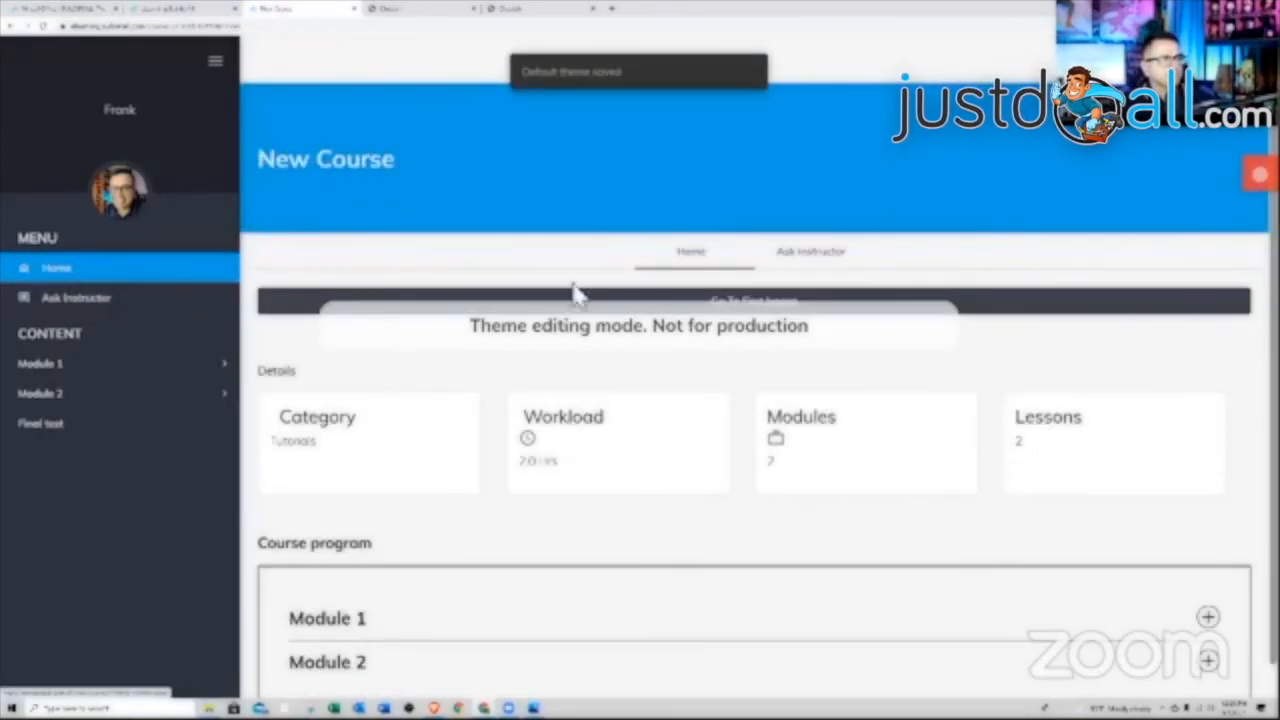
click(805, 262)
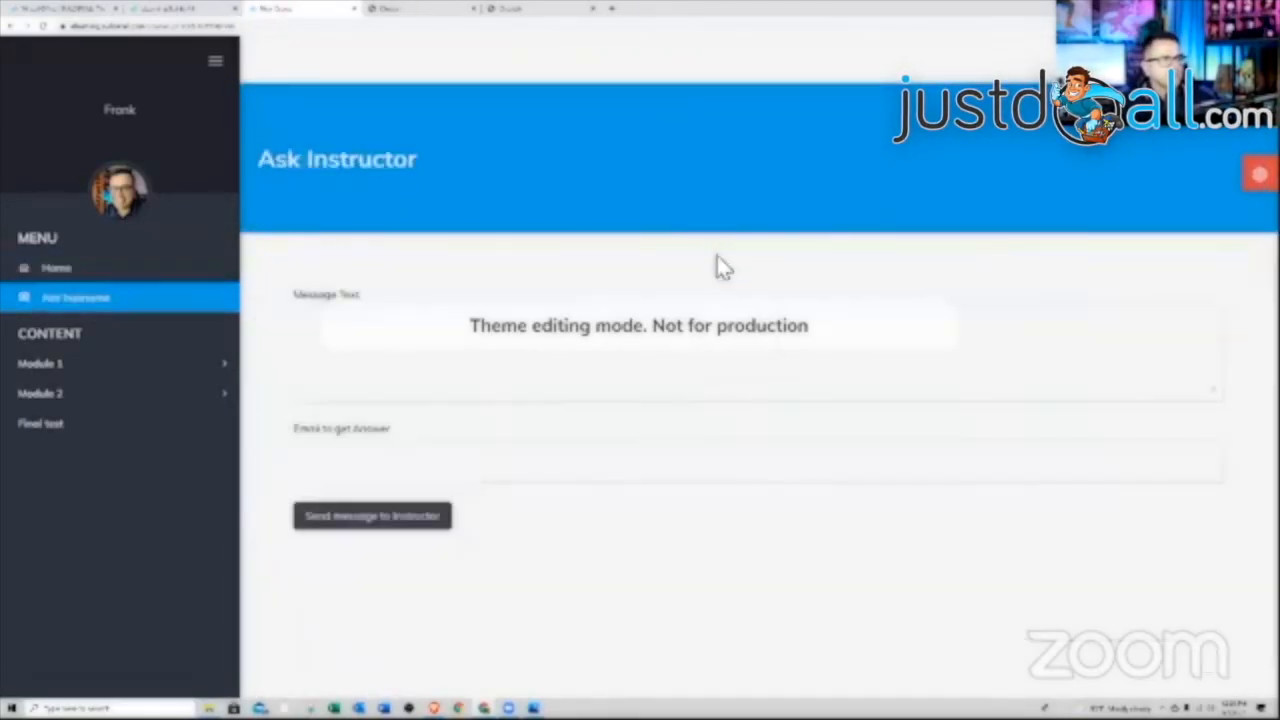
click(72, 274)
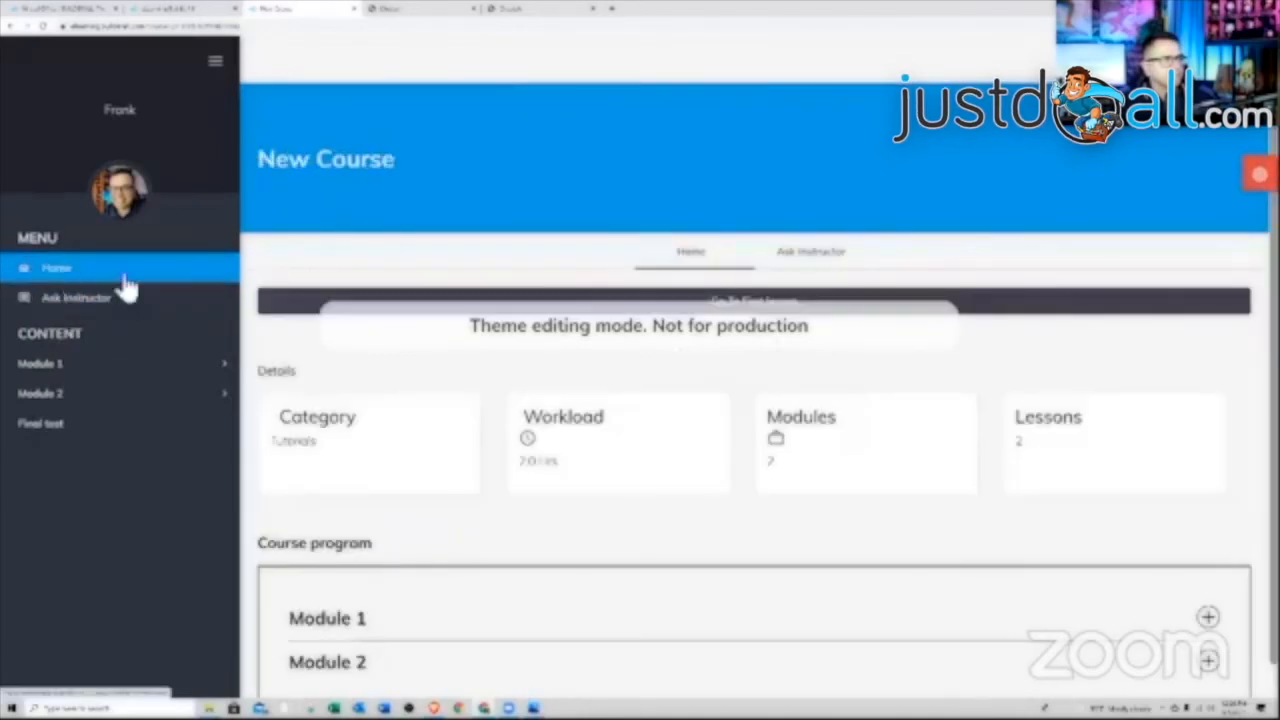
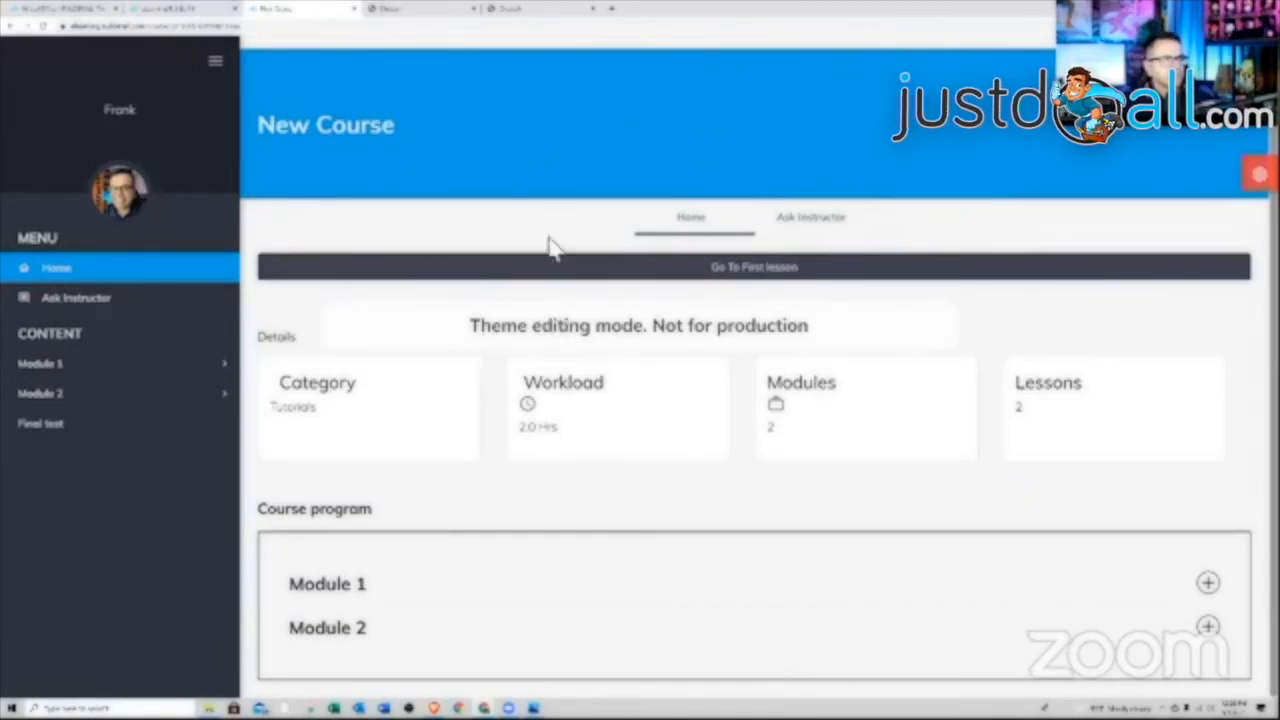
Close the Color Themes panel and the theme-editor preview tab to return to the course's Theme settings
click(1258, 175)
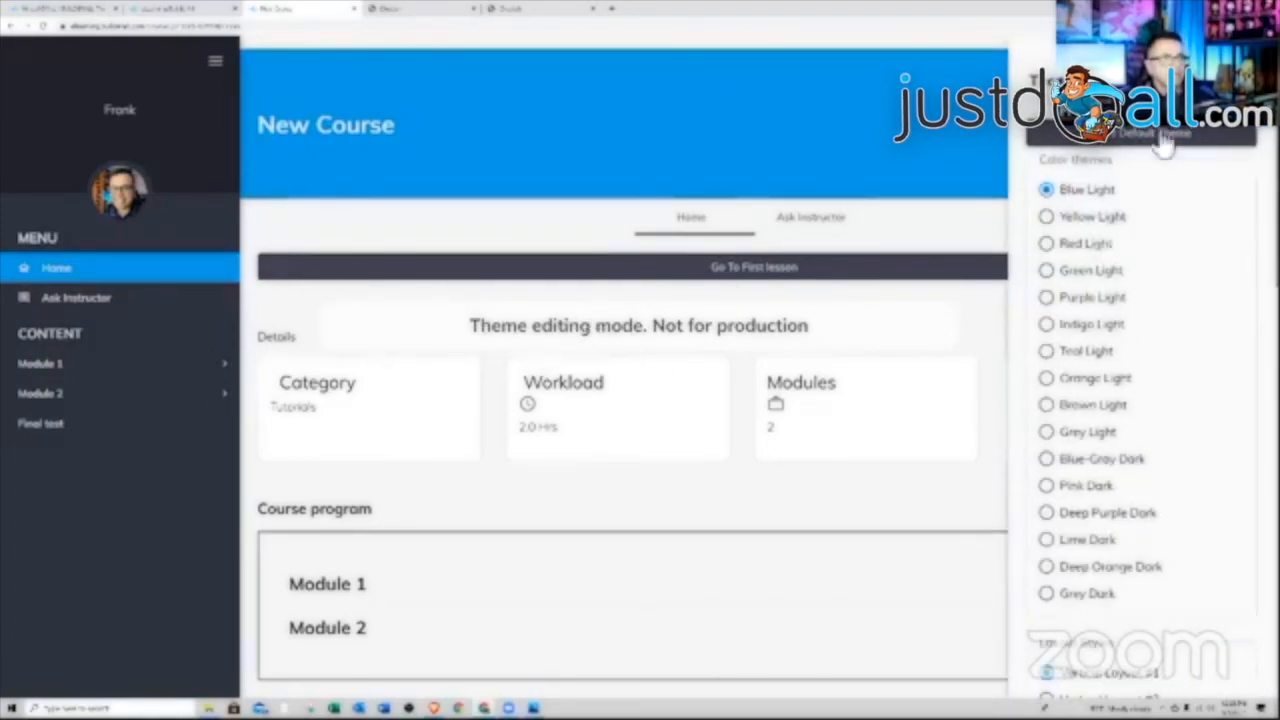
click(1252, 62)
scroll(686, 434, up, 1)
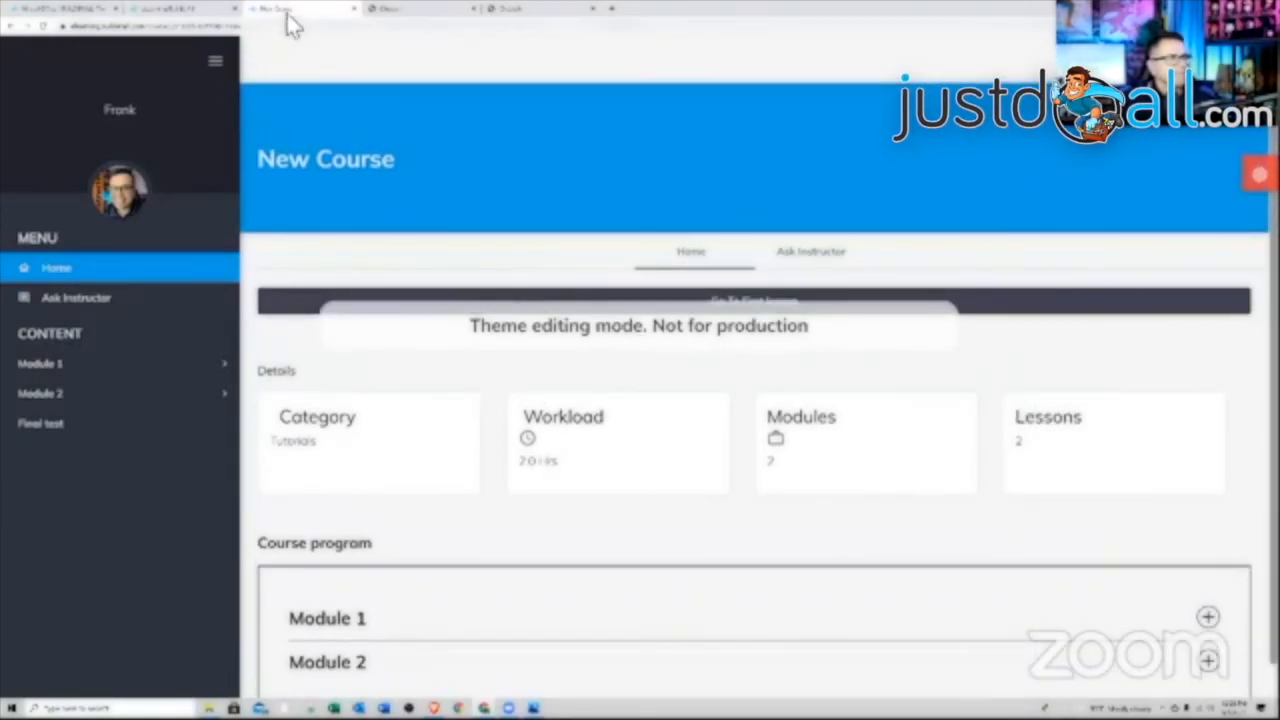
click(352, 9)
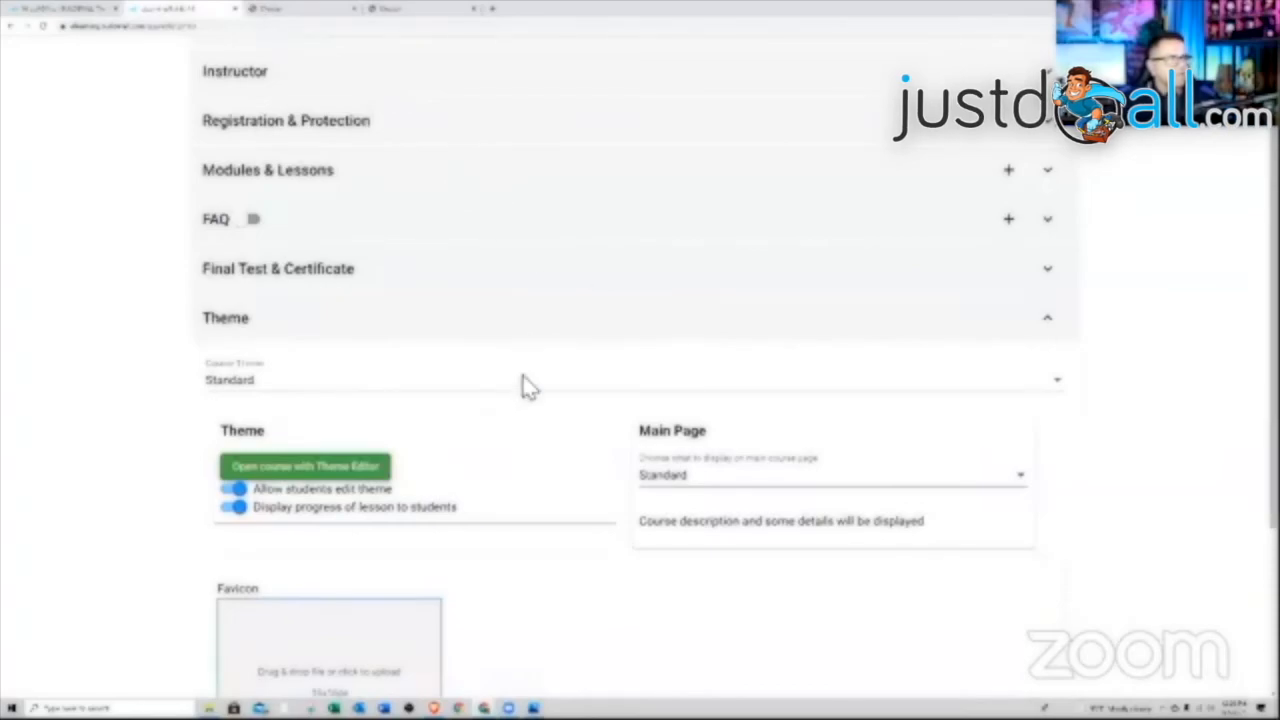
Set the Course Theme to Modern, keeping Font Size at Medium
scroll(530, 385, down, 3)
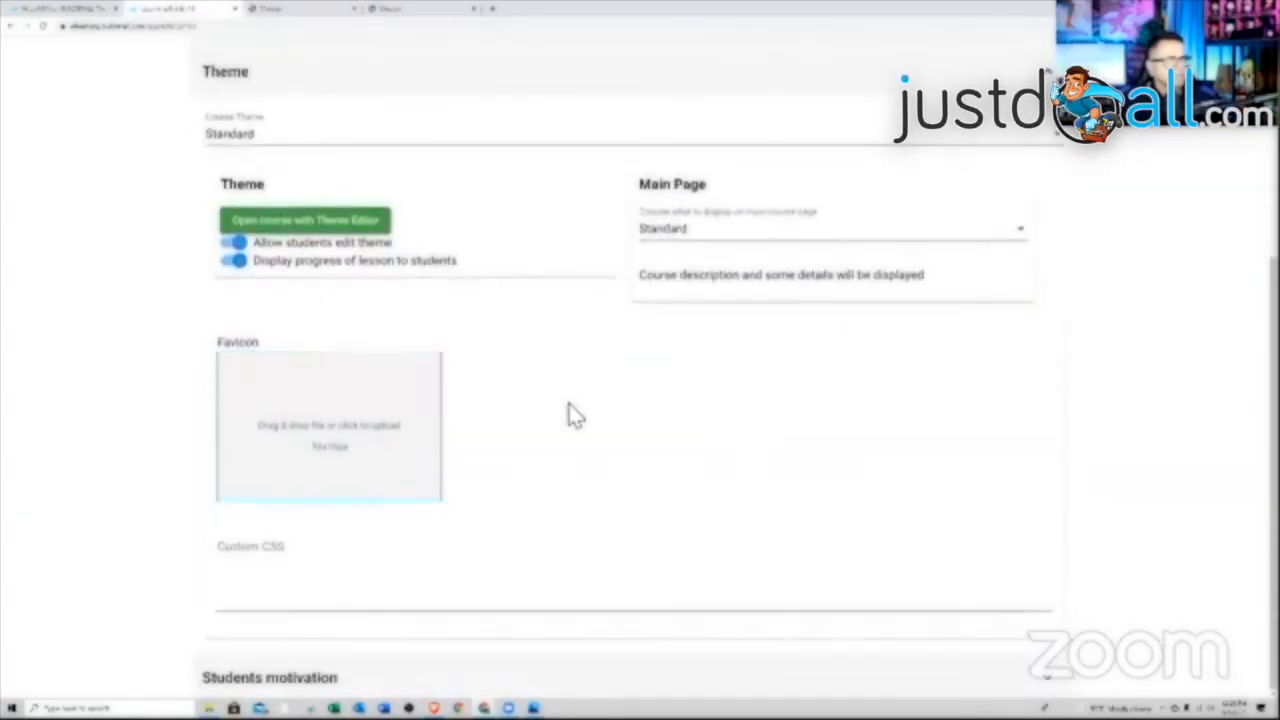
scroll(575, 415, up, 2)
click(467, 343)
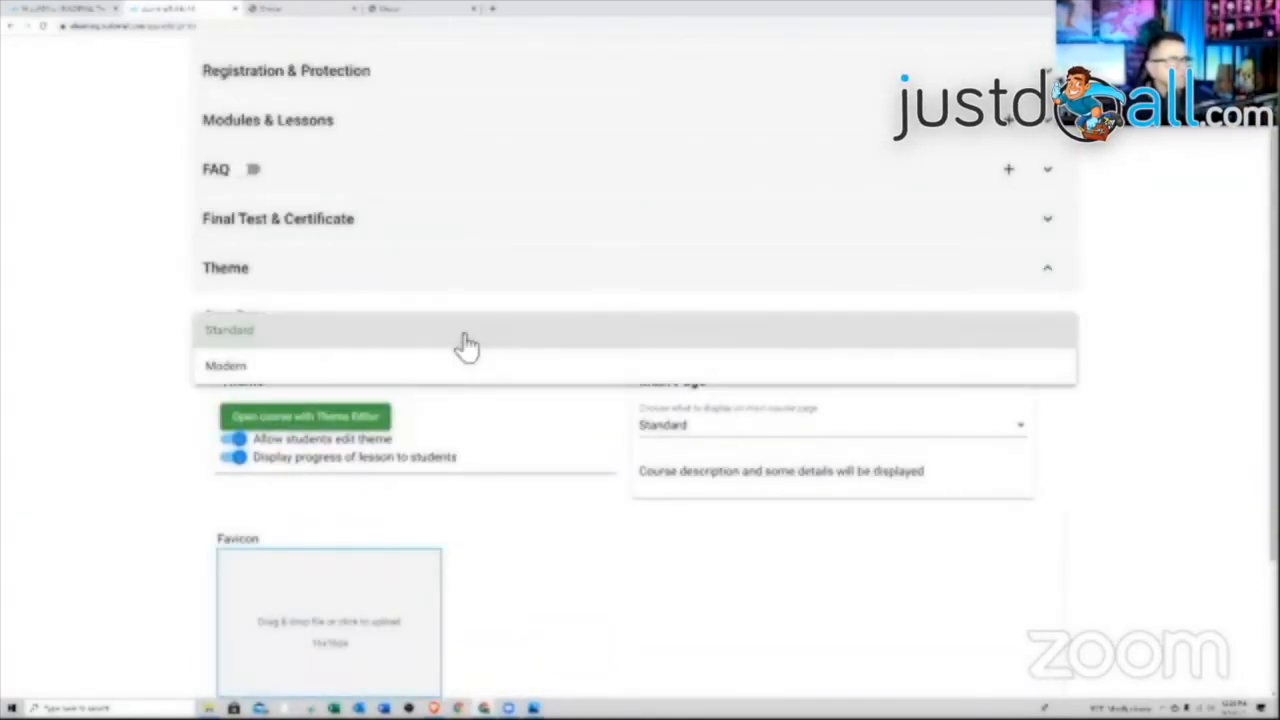
click(442, 370)
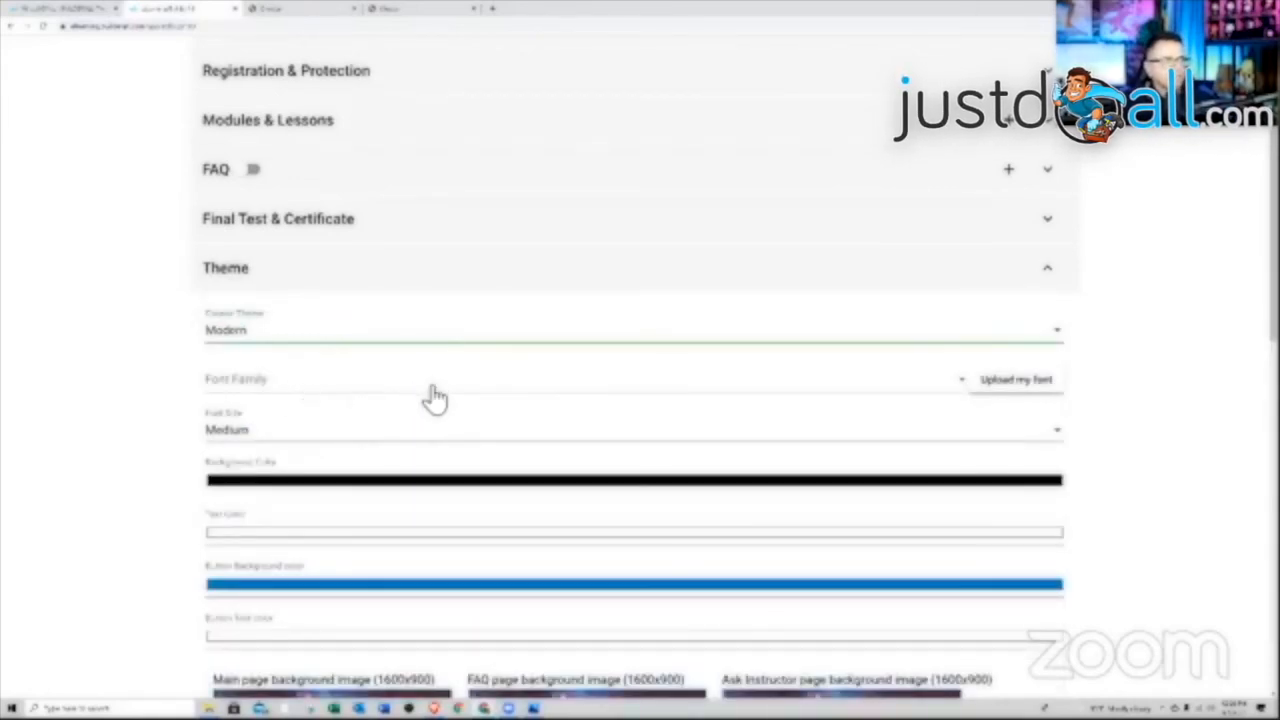
click(371, 443)
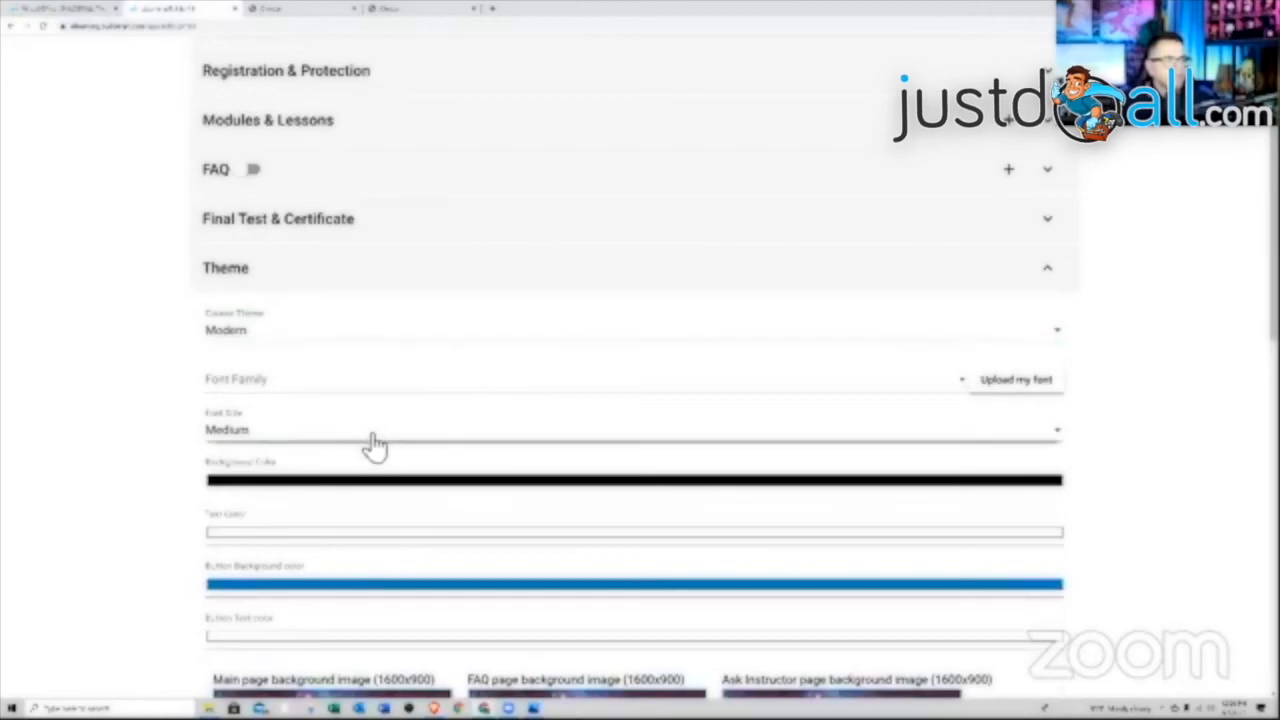
click(100, 420)
Review the space-themed background images and Jupiter icons, reconfirming Modern as the course theme
scroll(334, 426, down, 1)
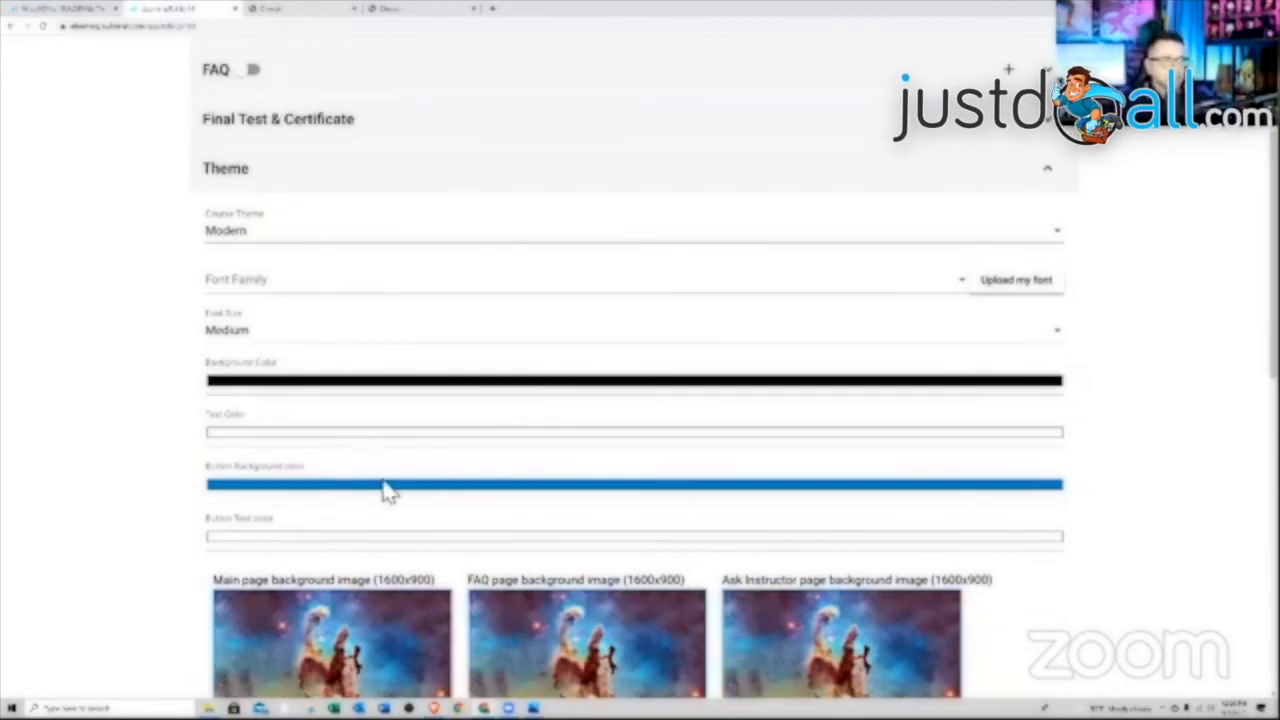
scroll(388, 490, down, 3)
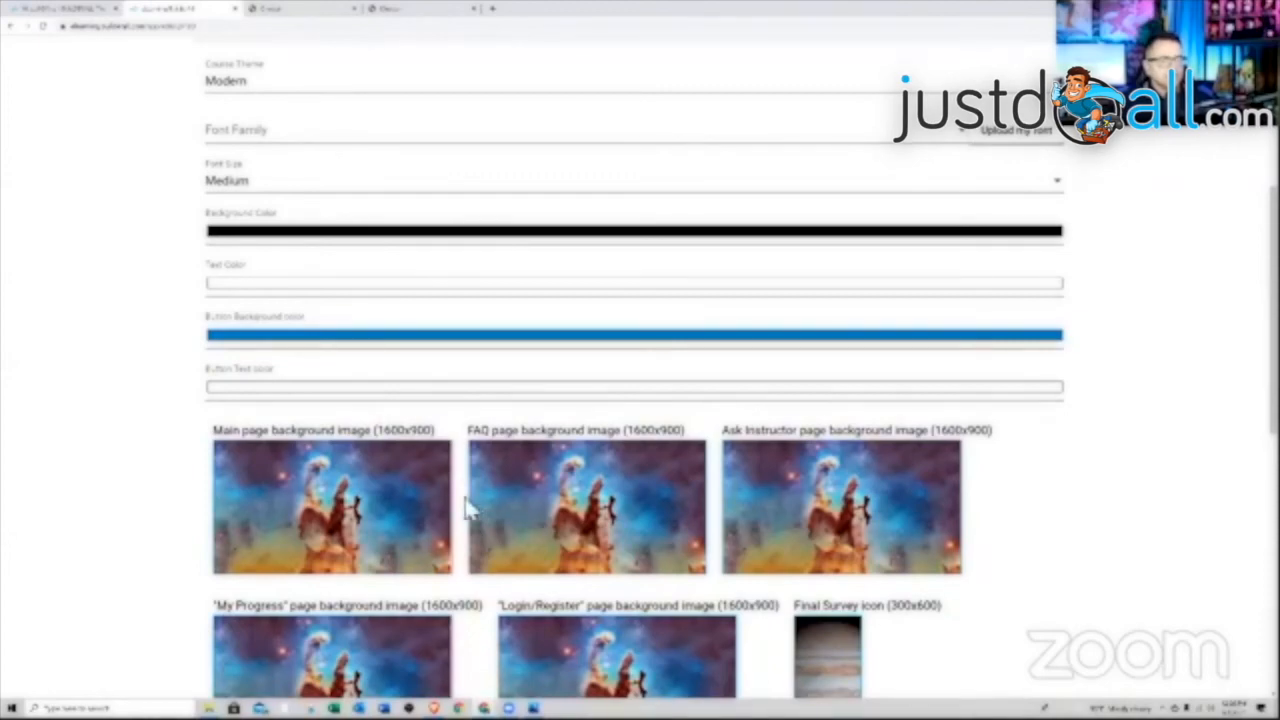
scroll(471, 509, down, 1)
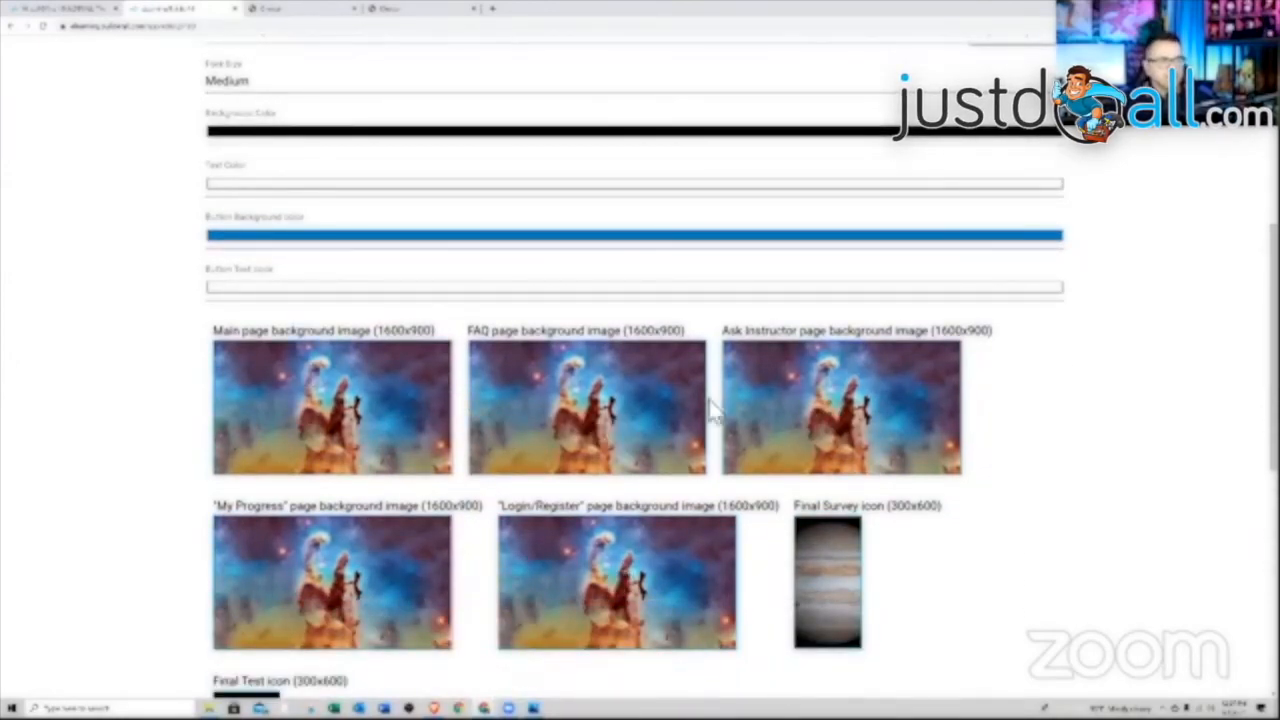
scroll(716, 425, down, 1)
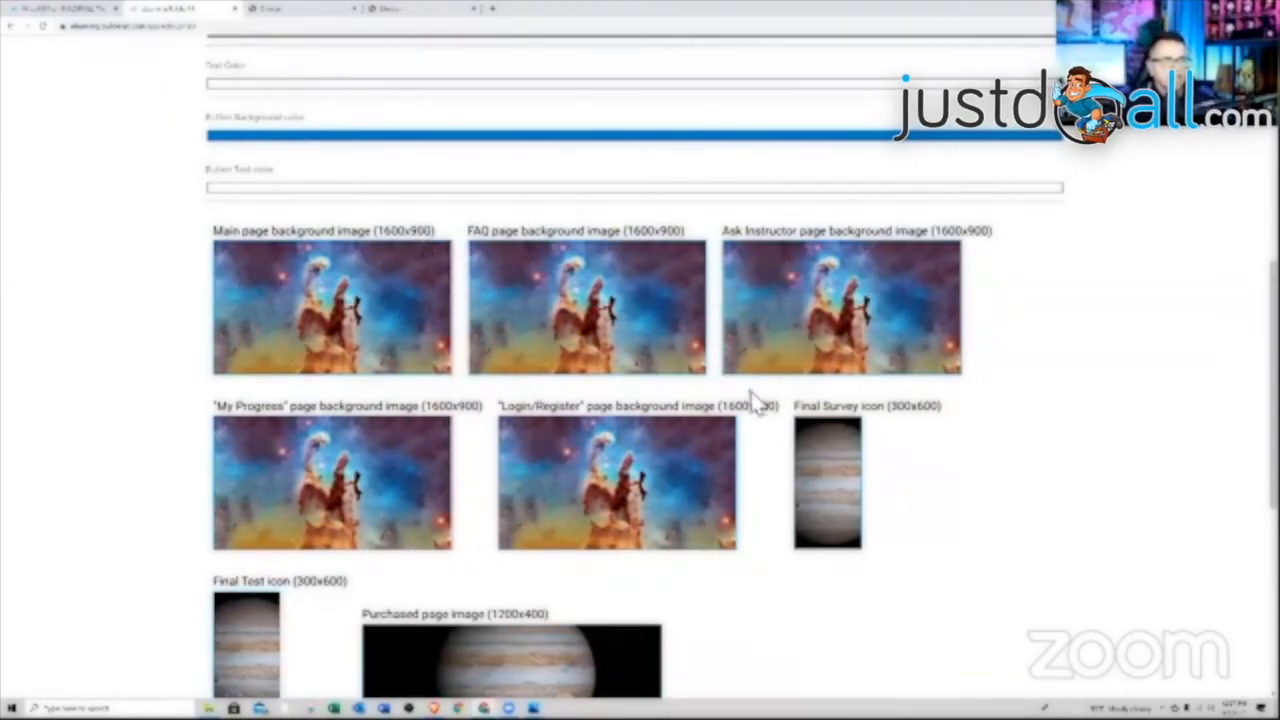
scroll(757, 420, down, 2)
scroll(757, 420, down, 2)
scroll(760, 424, up, 8)
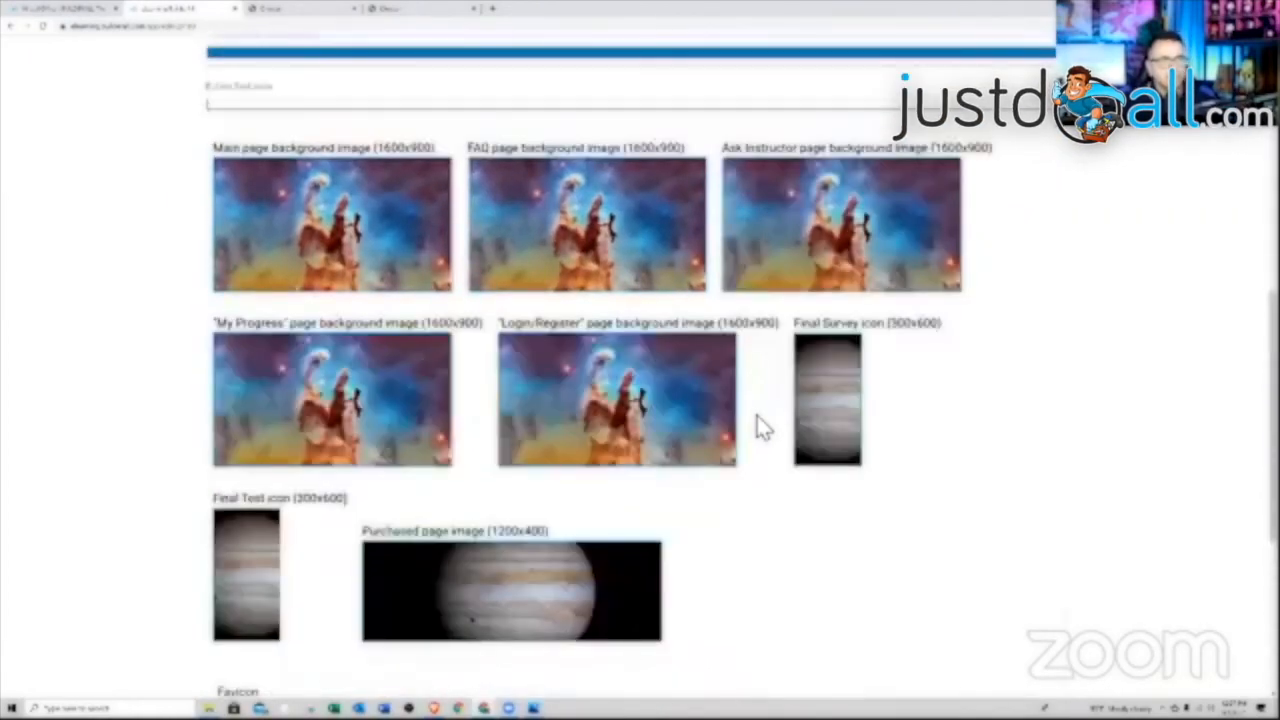
scroll(760, 422, down, 6)
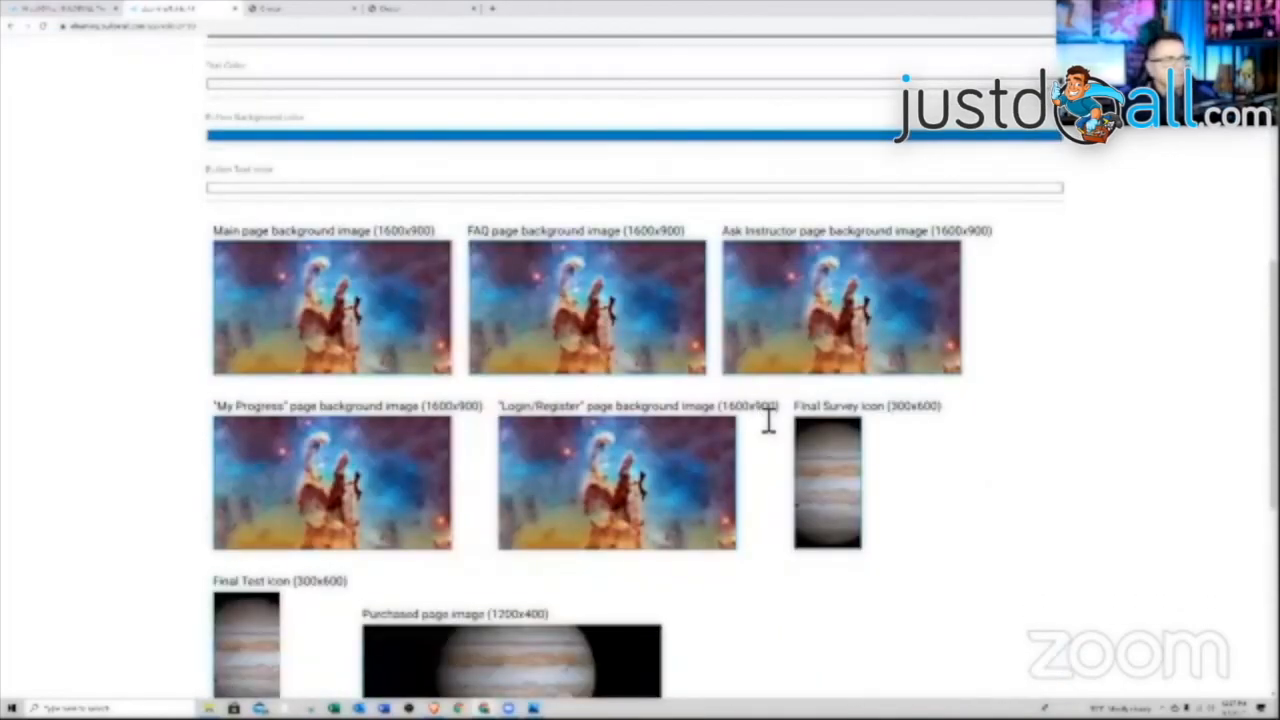
scroll(766, 423, up, 2)
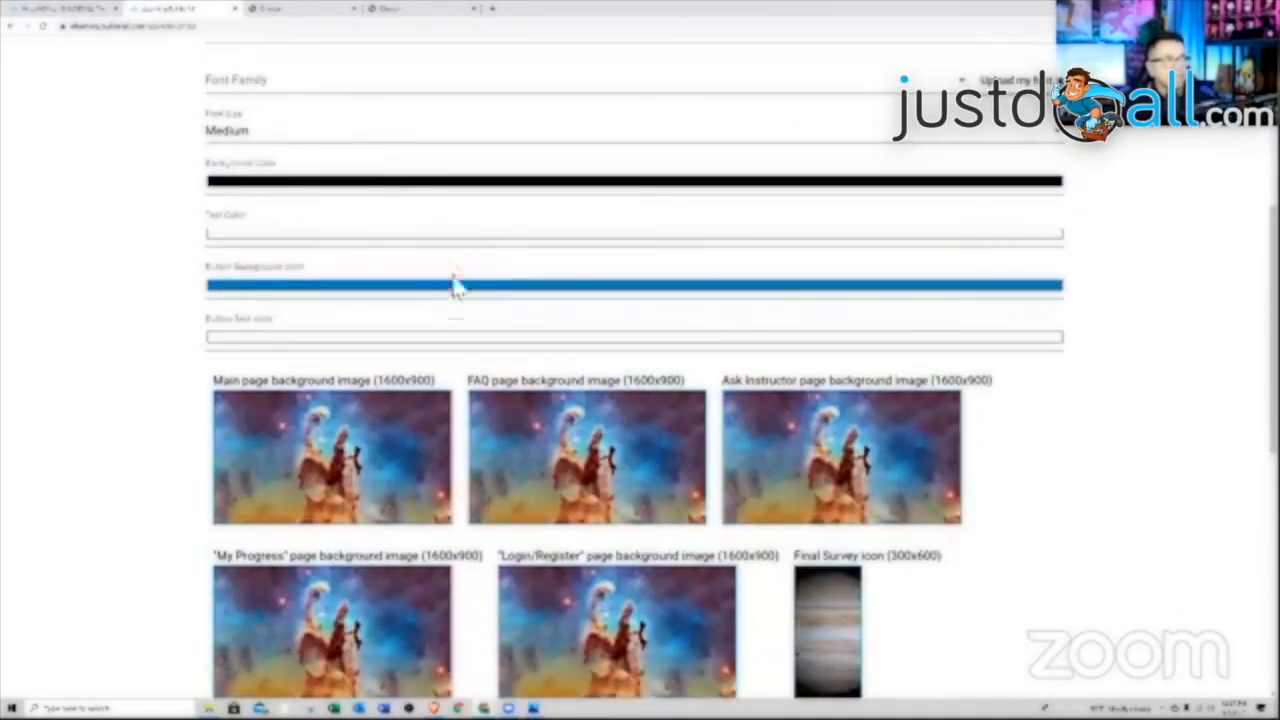
scroll(453, 300, up, 3)
click(390, 190)
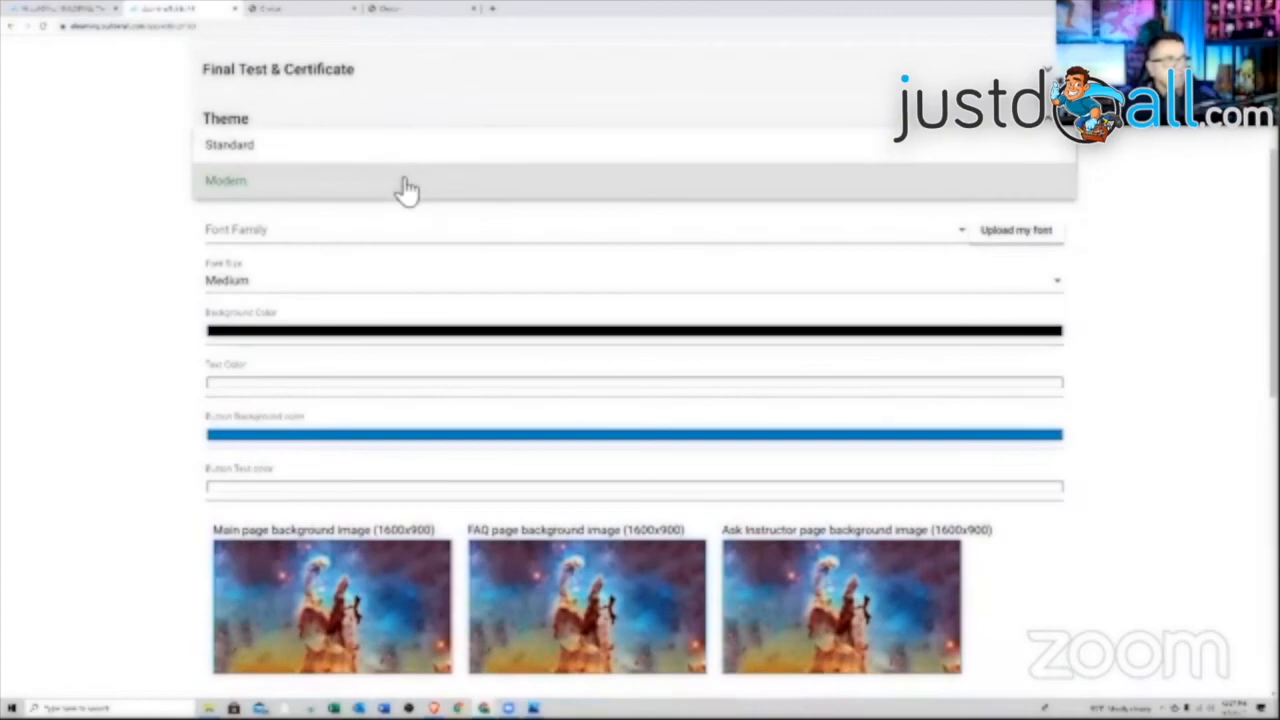
click(407, 190)
scroll(605, 320, down, 2)
scroll(608, 340, down, 5)
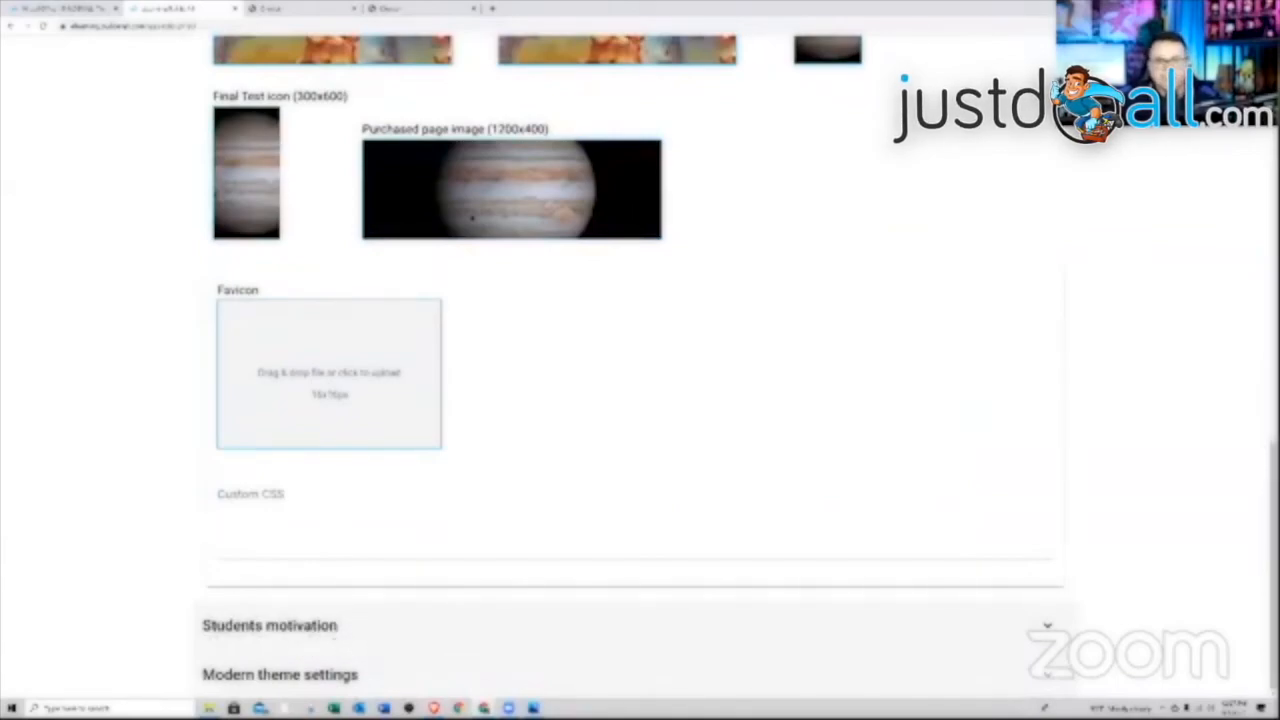
Expand the Modern theme settings and add a YouTube Live item
click(338, 680)
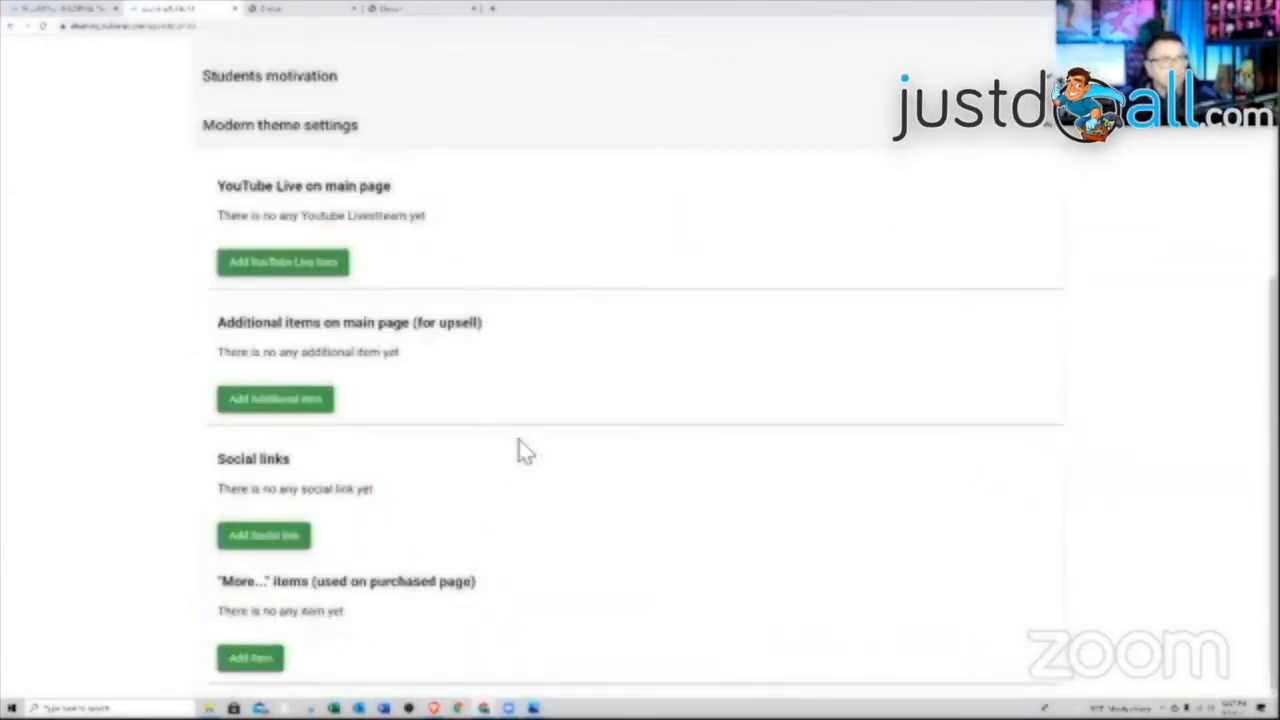
click(288, 265)
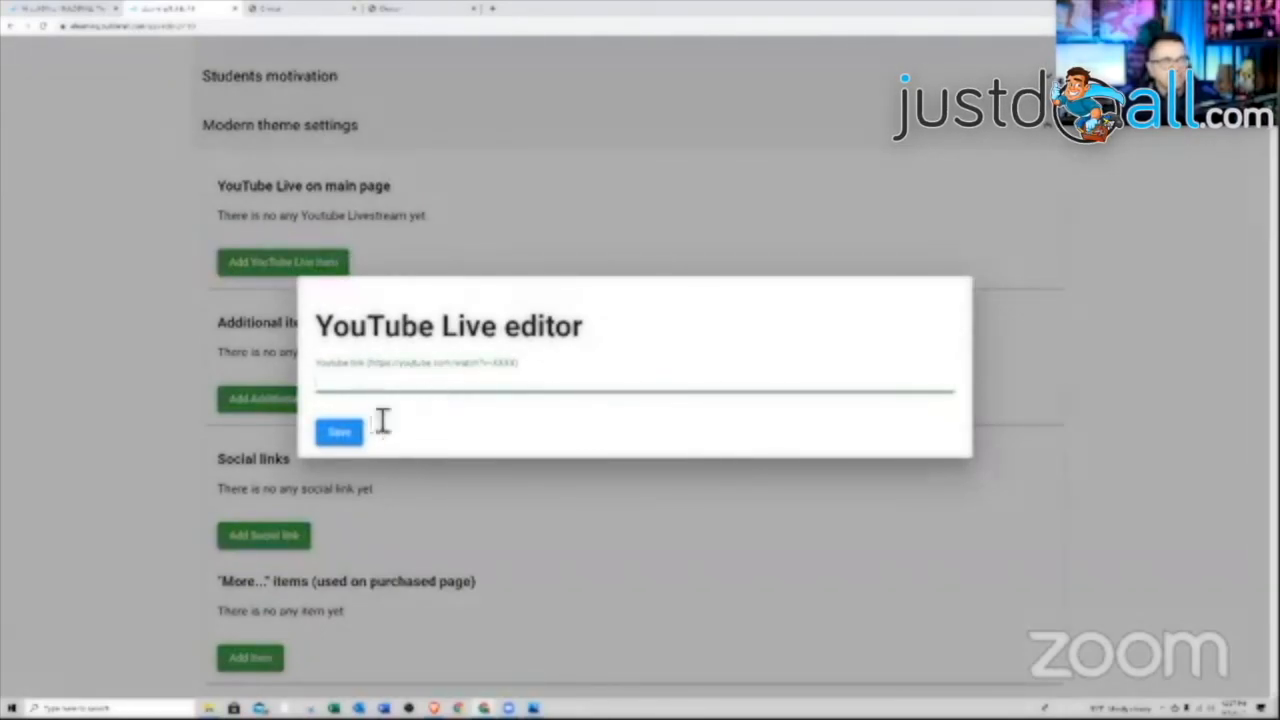
click(340, 434)
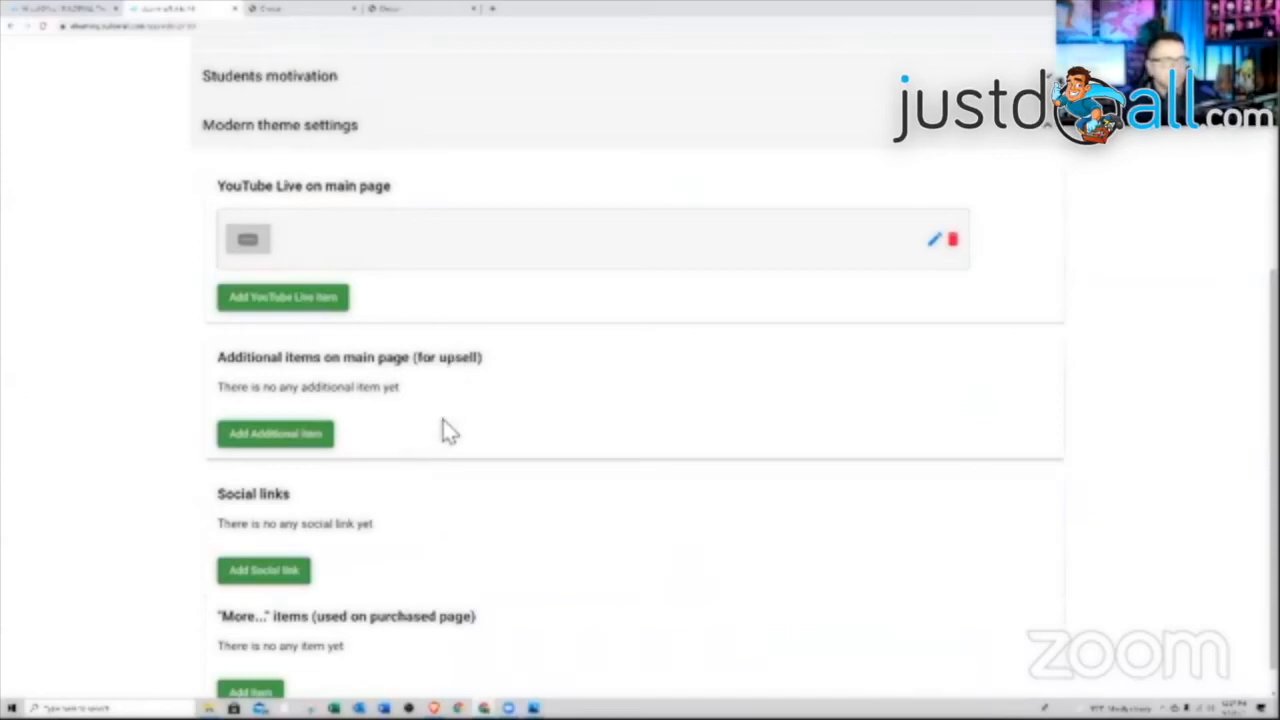
scroll(447, 430, down, 1)
Add Facebook and Twitter social links to the Modern theme
click(264, 537)
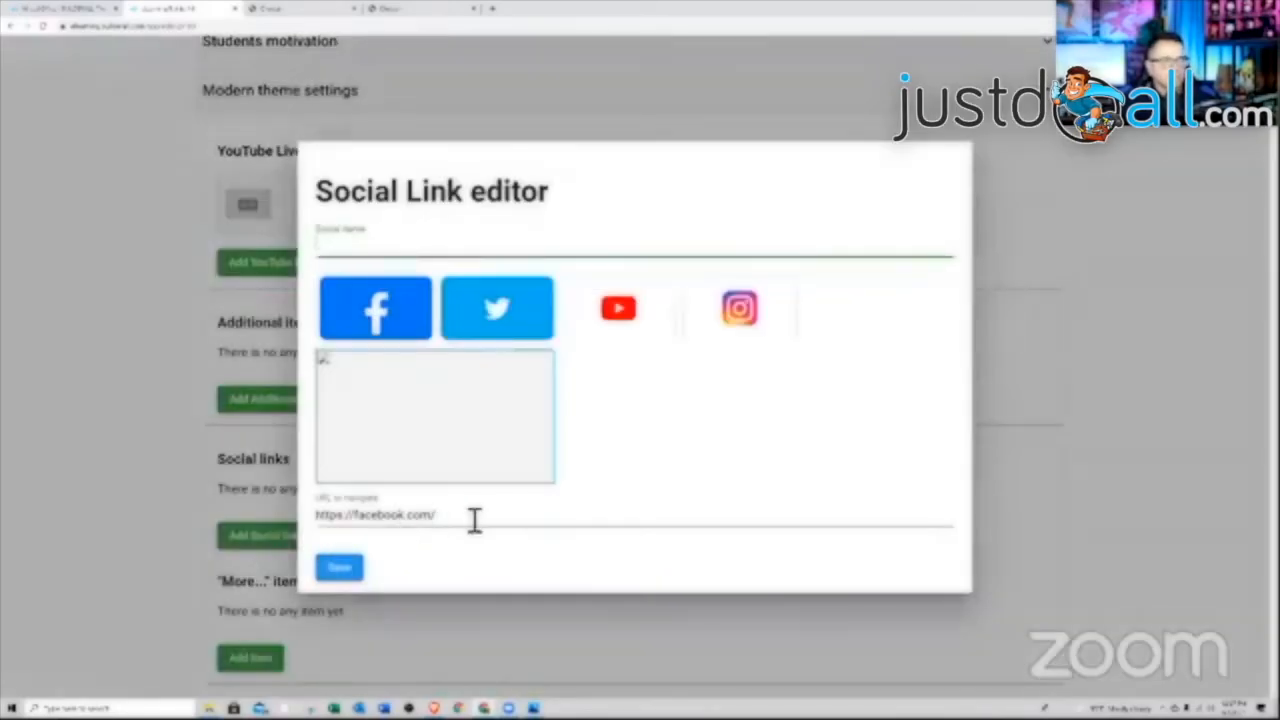
click(375, 322)
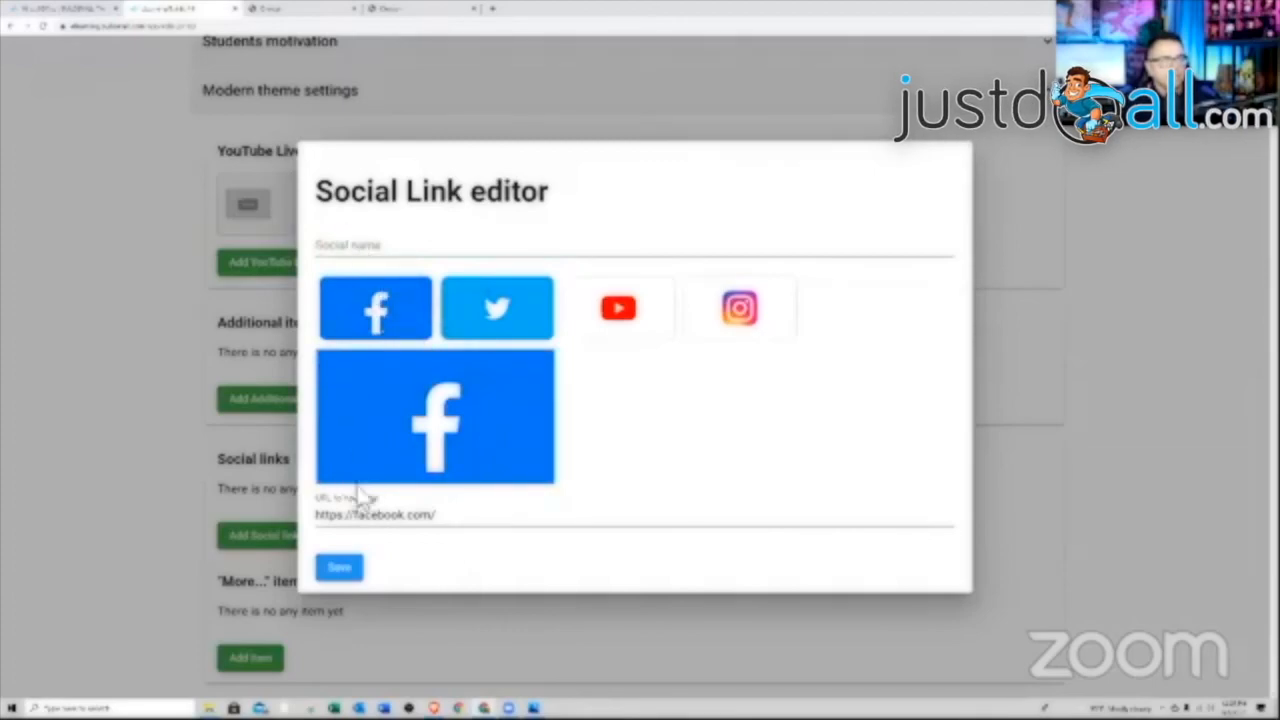
click(340, 568)
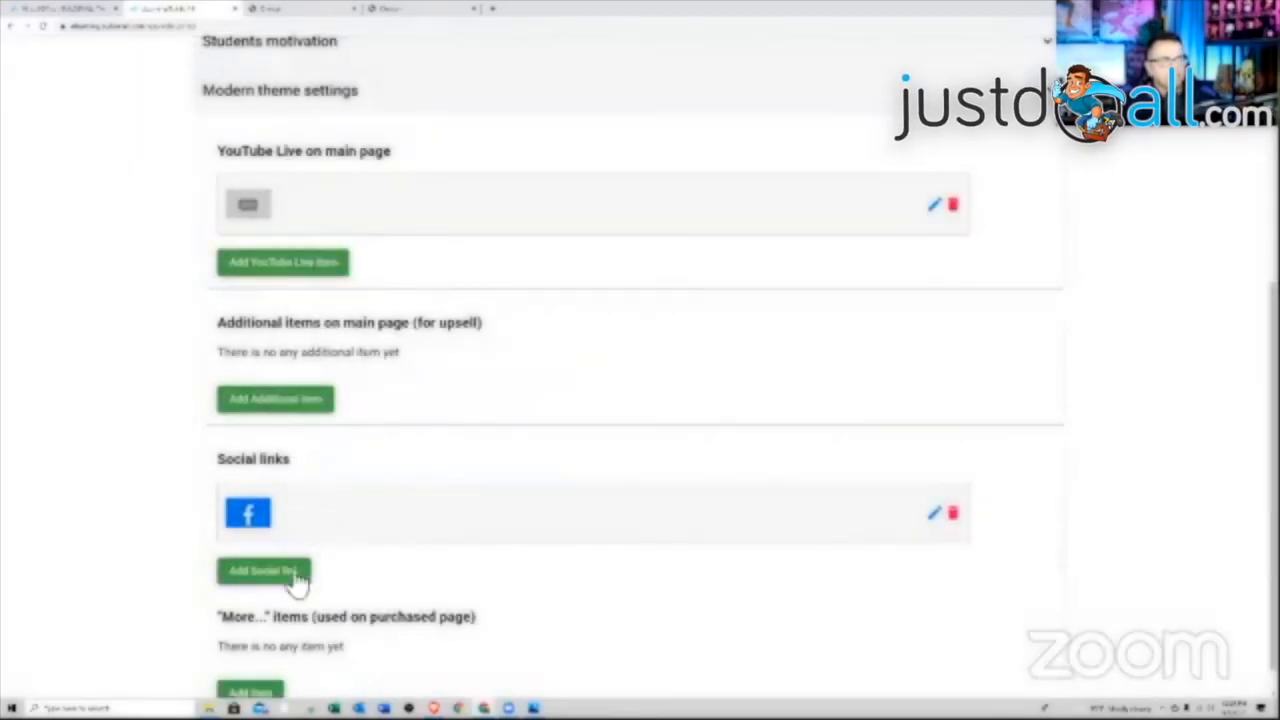
click(260, 572)
click(482, 322)
click(340, 568)
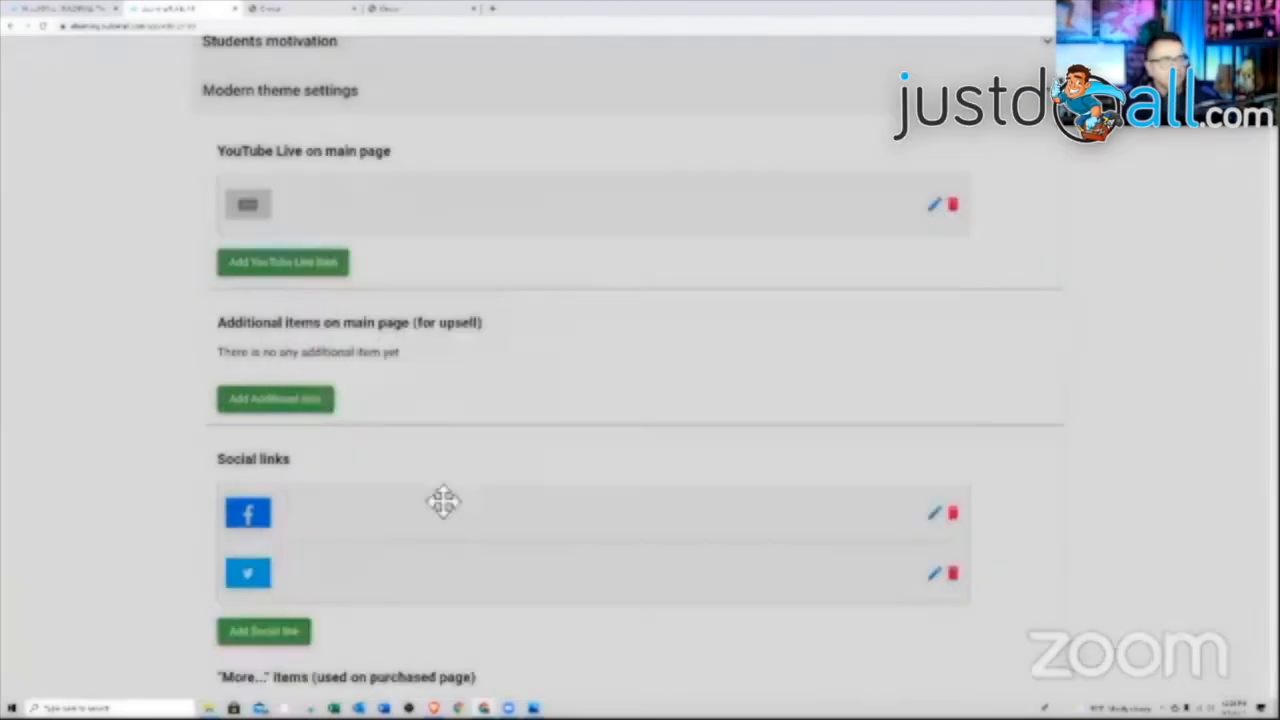
Save the course settings and expand the Registration & Protection section
scroll(414, 560, down, 1)
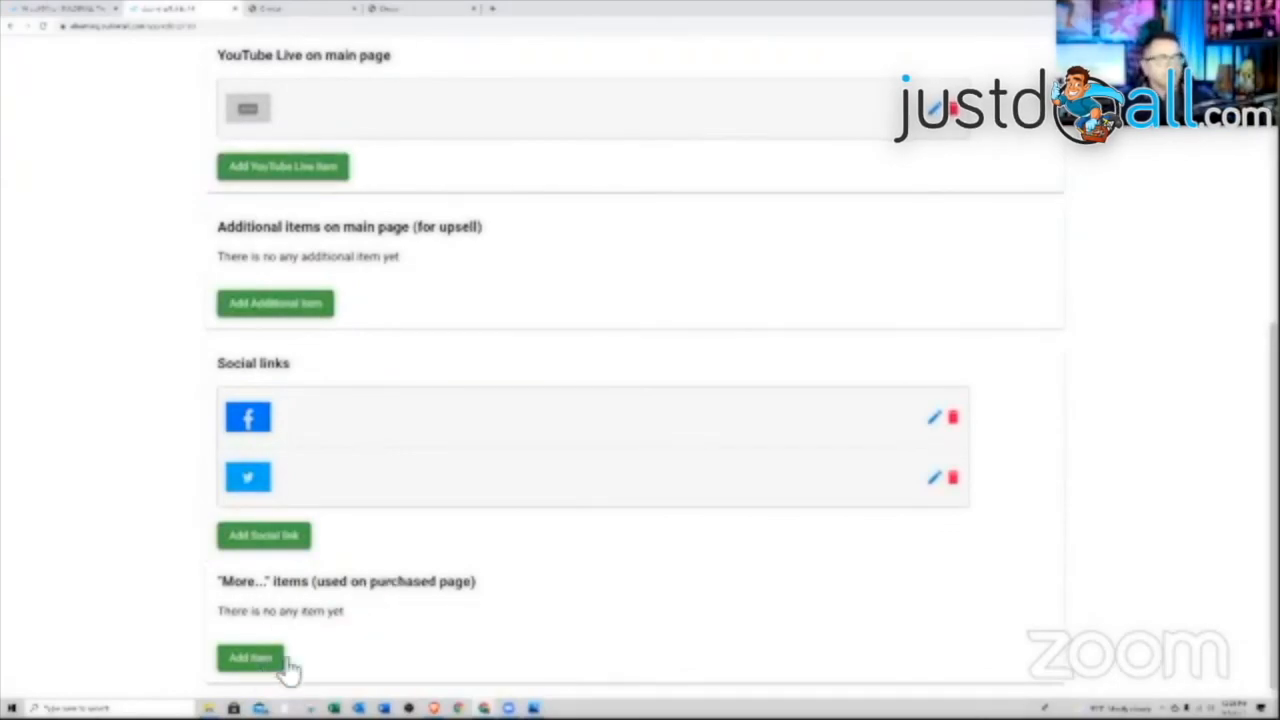
scroll(527, 630, up, 2)
scroll(529, 634, up, 3)
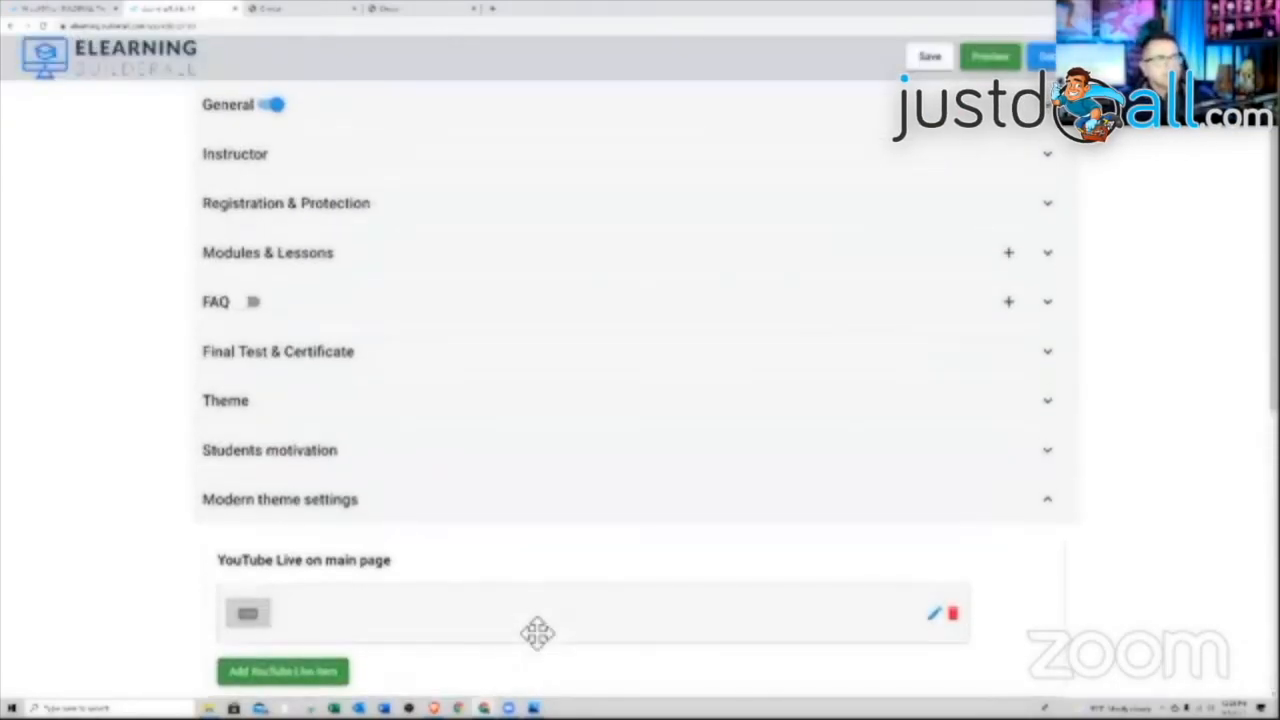
click(932, 57)
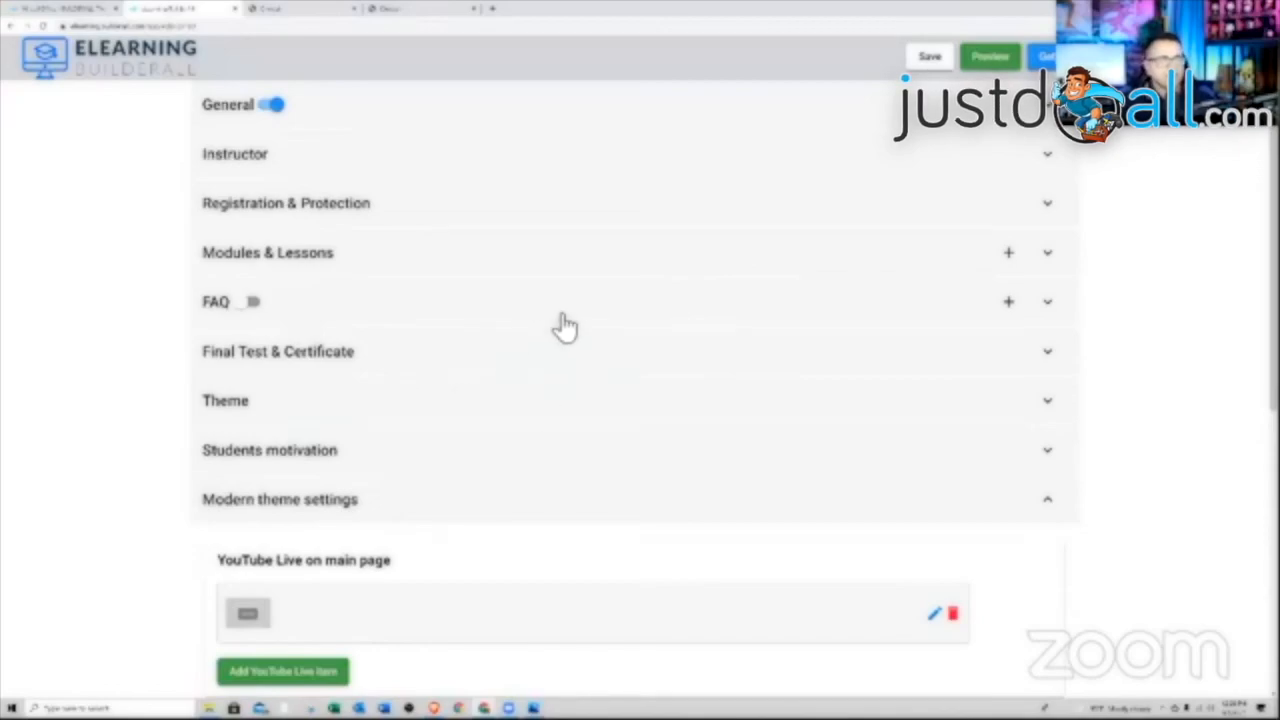
click(412, 218)
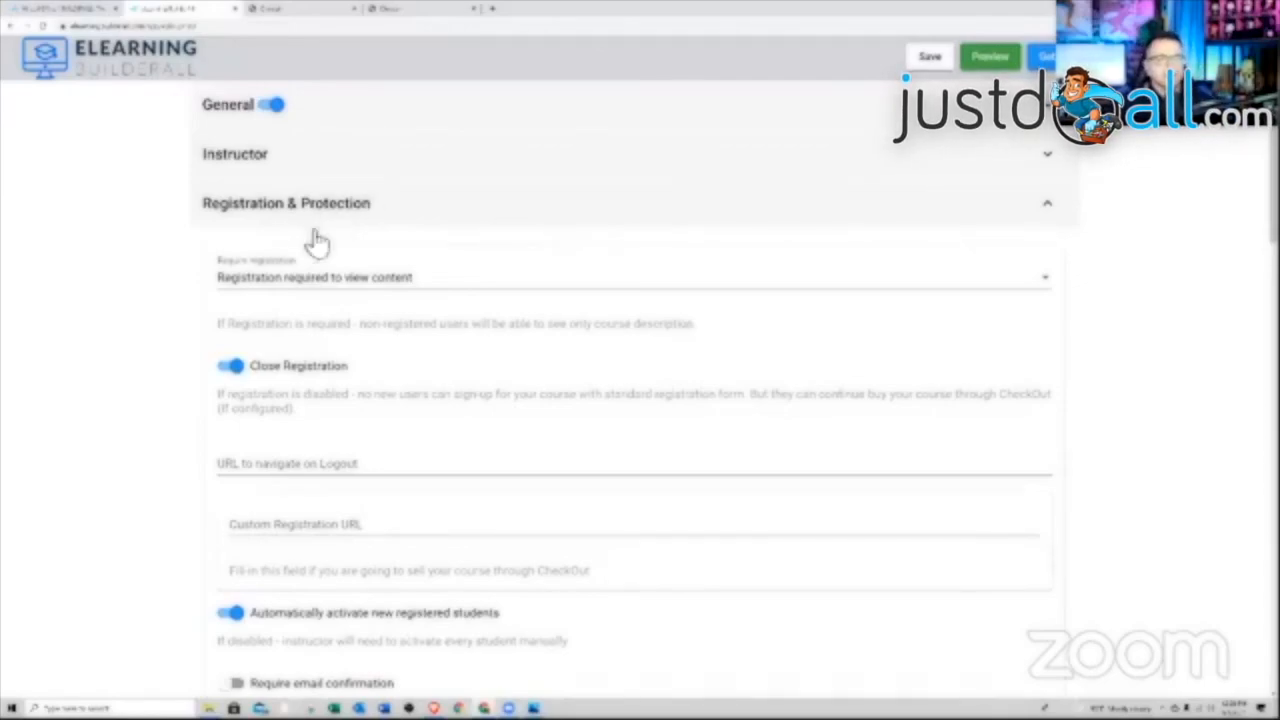
Keep 'Registration required to view content' and return to the Create Your Course list
click(323, 281)
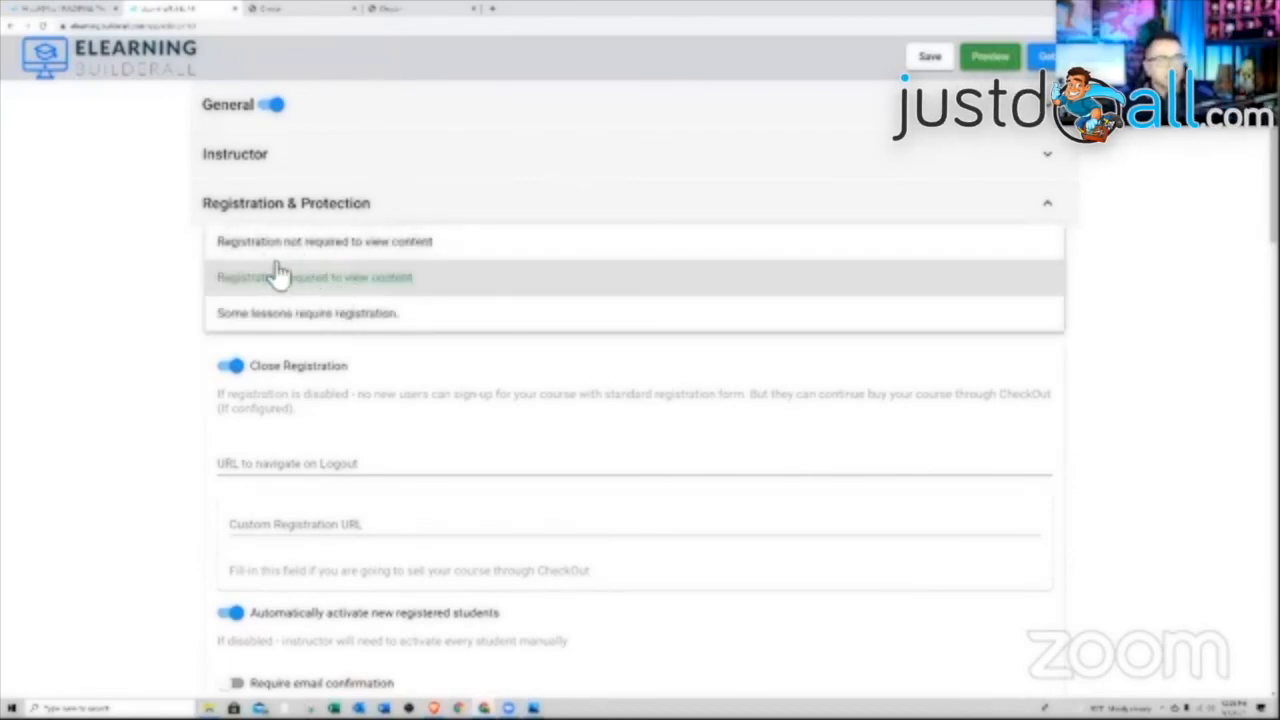
click(212, 270)
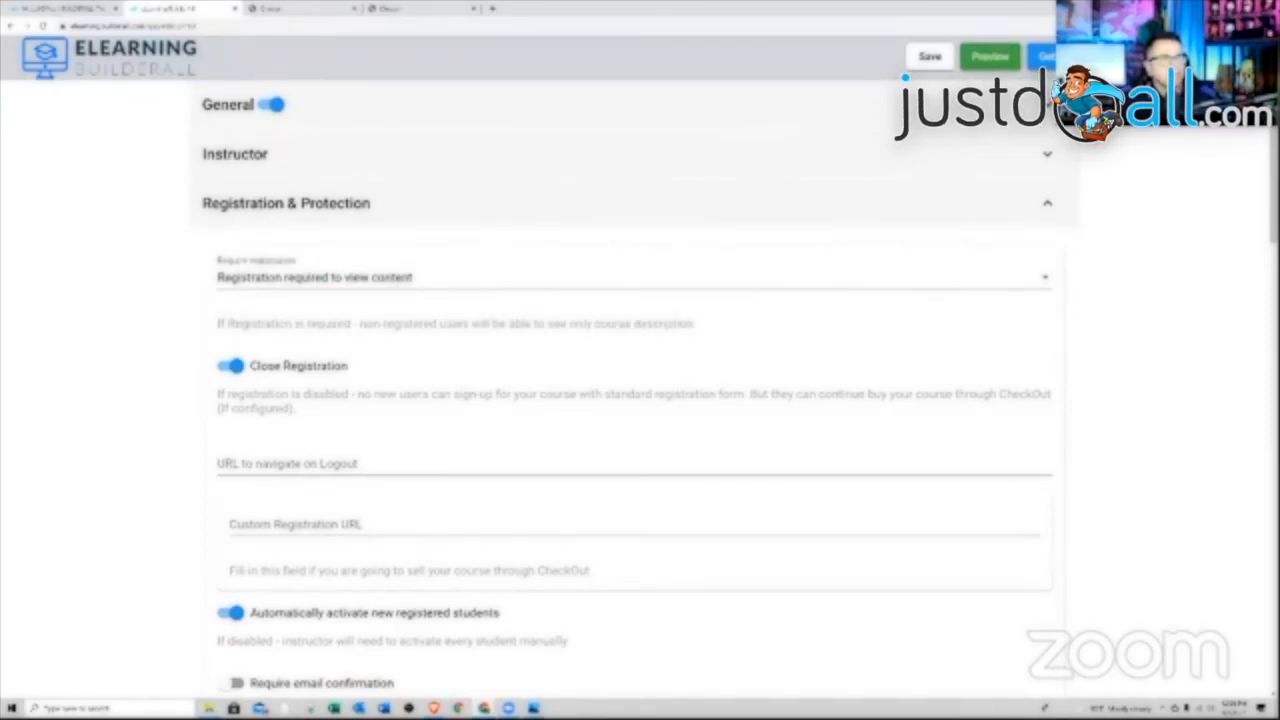
click(110, 58)
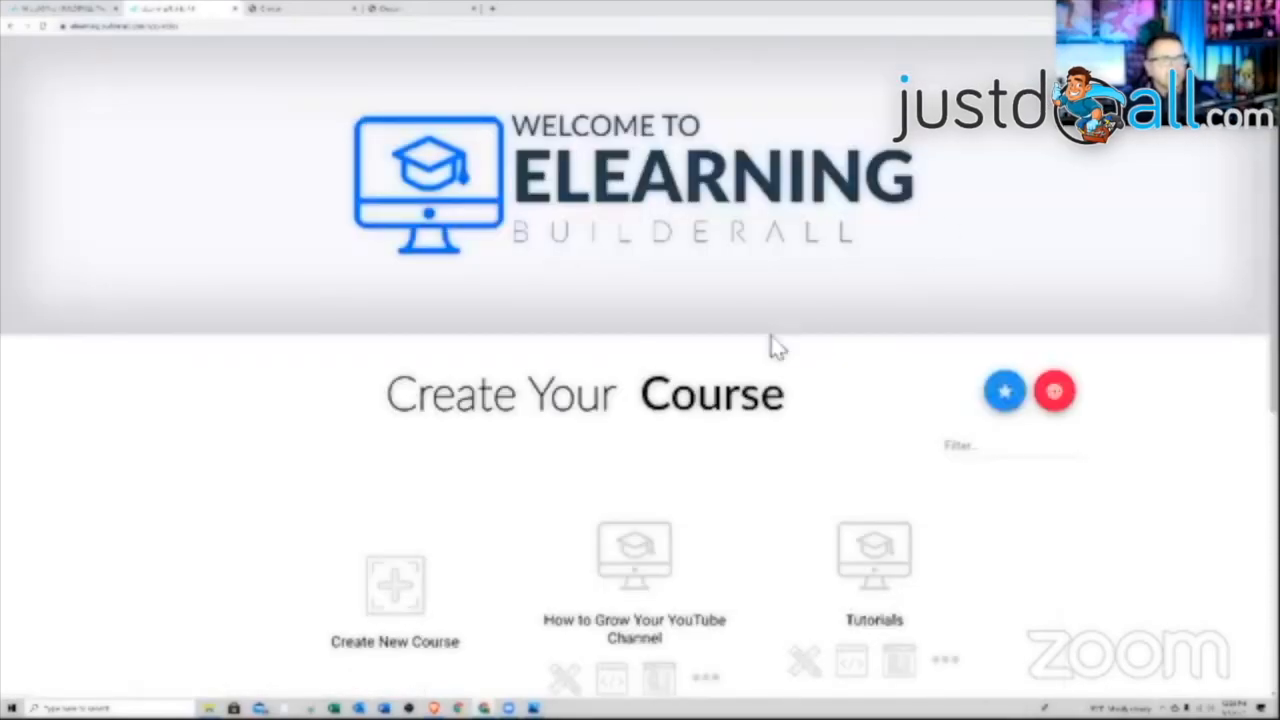
scroll(768, 348, down, 2)
scroll(740, 350, down, 1)
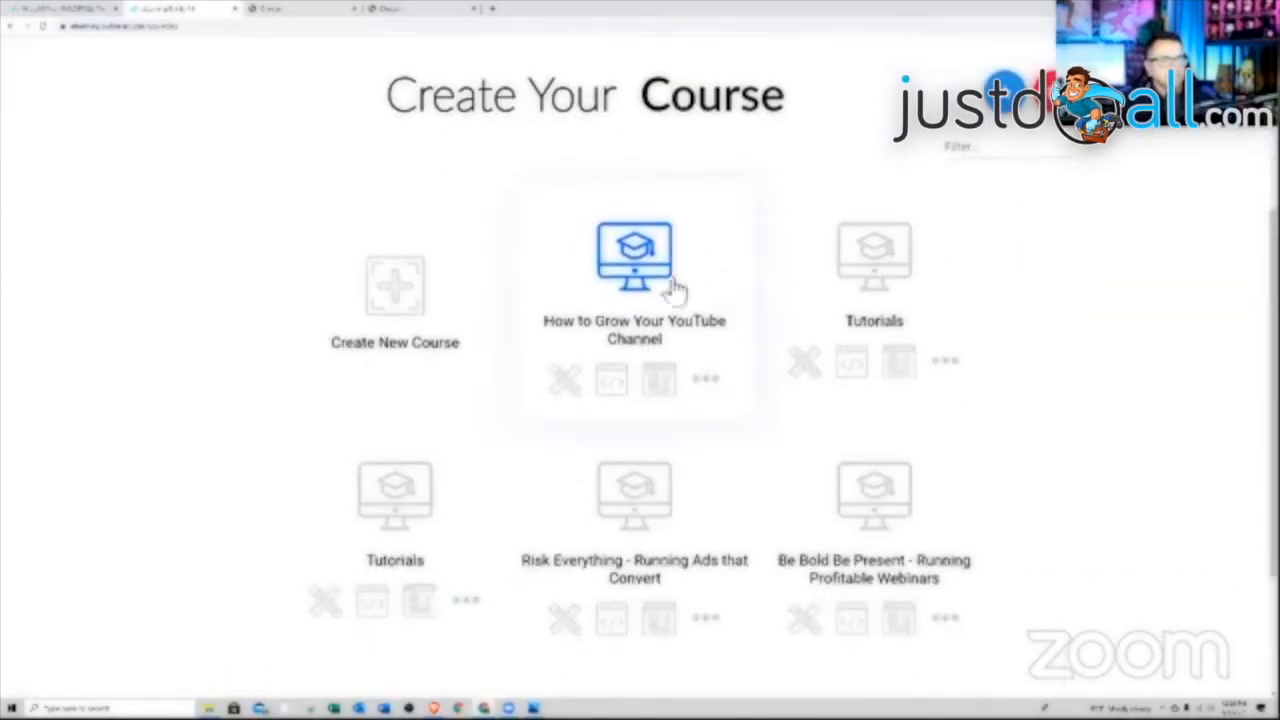
Open How to Grow Your YouTube Channel for editing, toggling the About page off and back on
click(565, 390)
scroll(649, 371, down, 2)
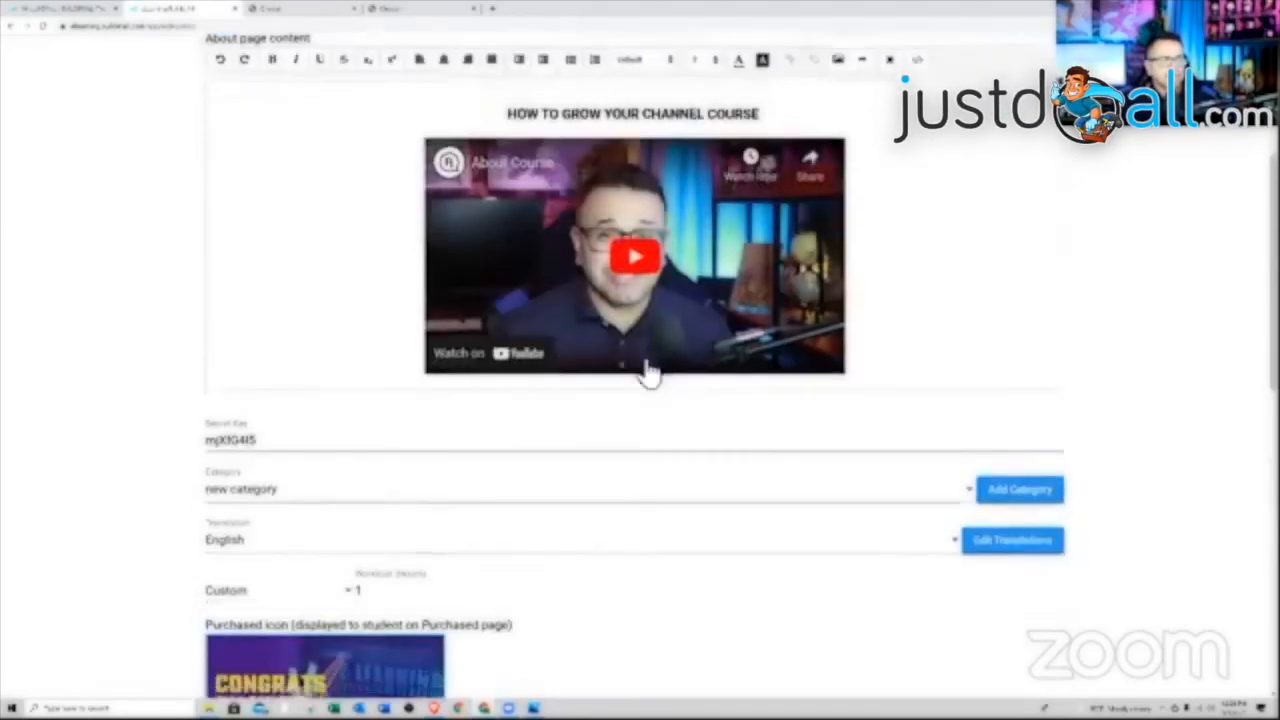
scroll(649, 371, up, 3)
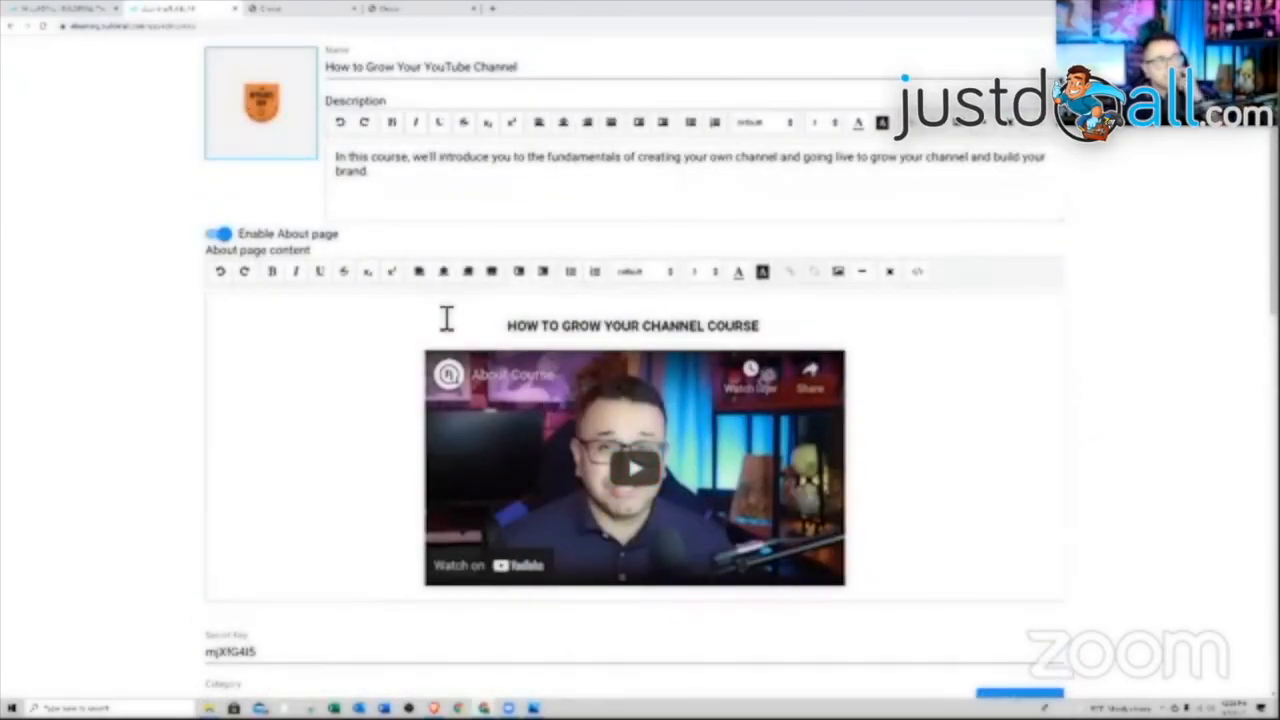
click(221, 234)
click(221, 234)
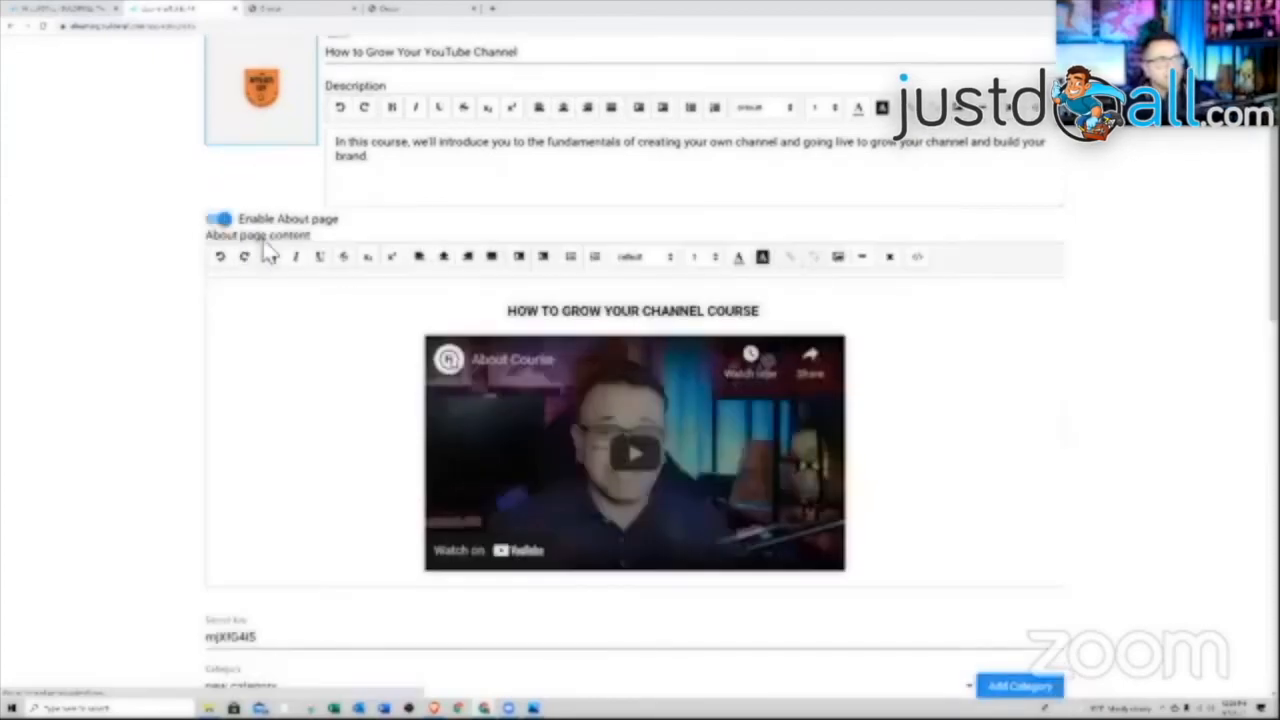
scroll(737, 385, up, 2)
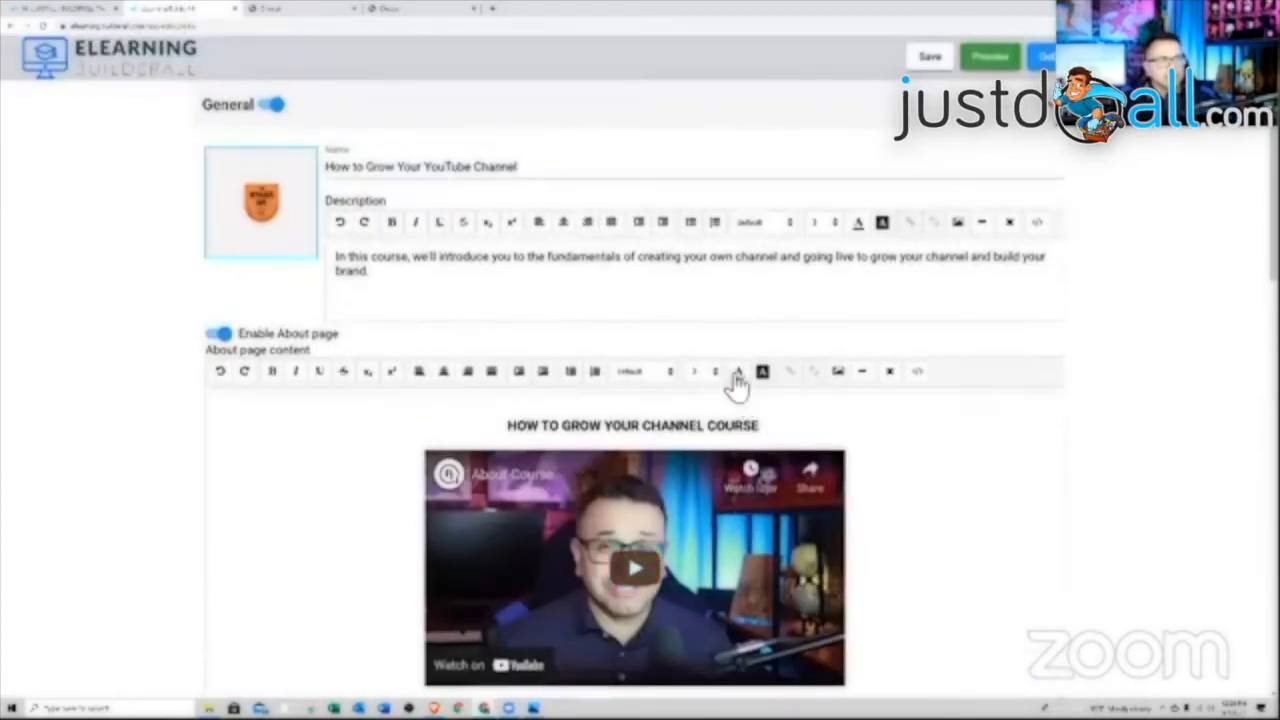
scroll(614, 290, down, 5)
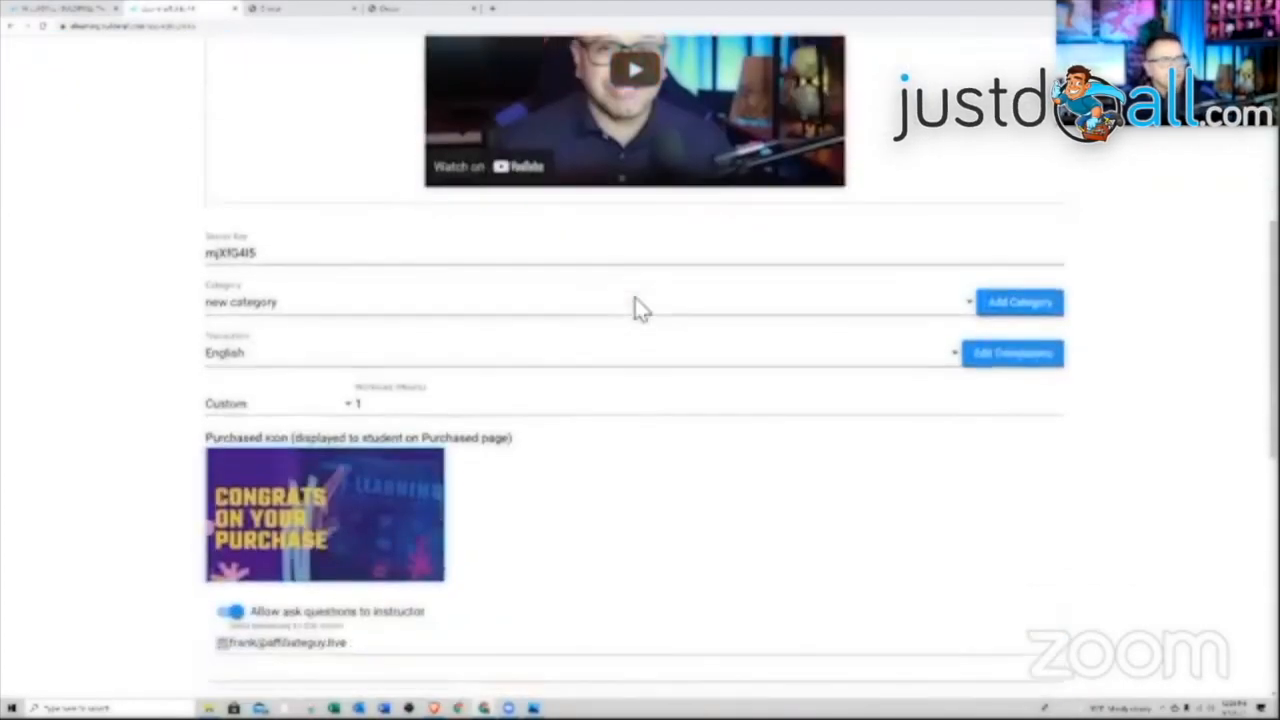
scroll(635, 312, down, 6)
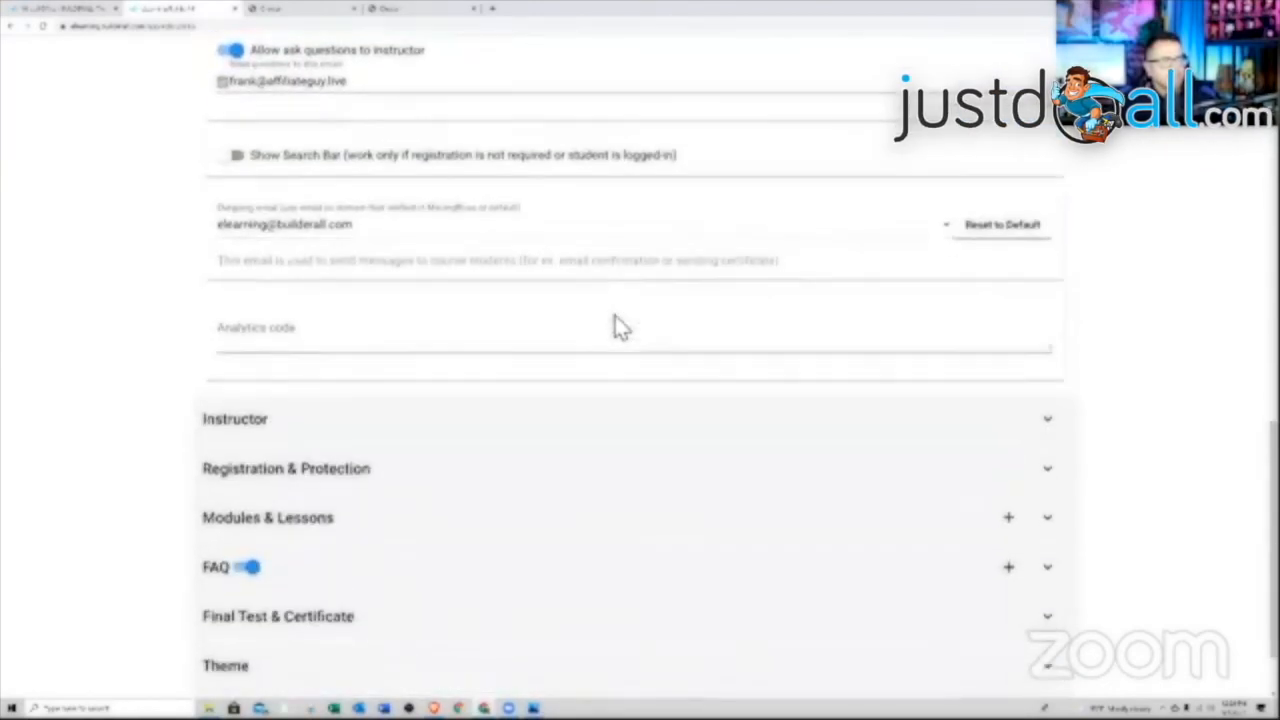
scroll(617, 327, down, 1)
Expand Modules & Lessons and Module 1, opening Lesson 1 - Create Account for editing
click(491, 429)
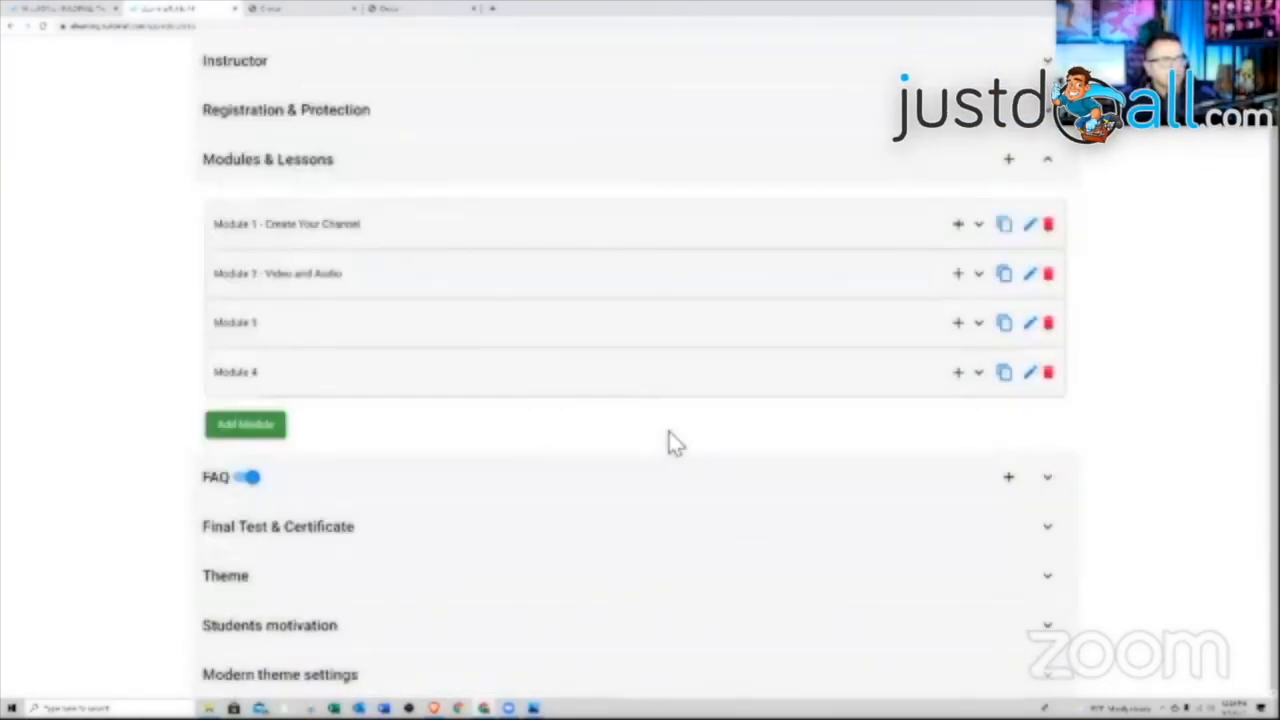
scroll(700, 420, up, 1)
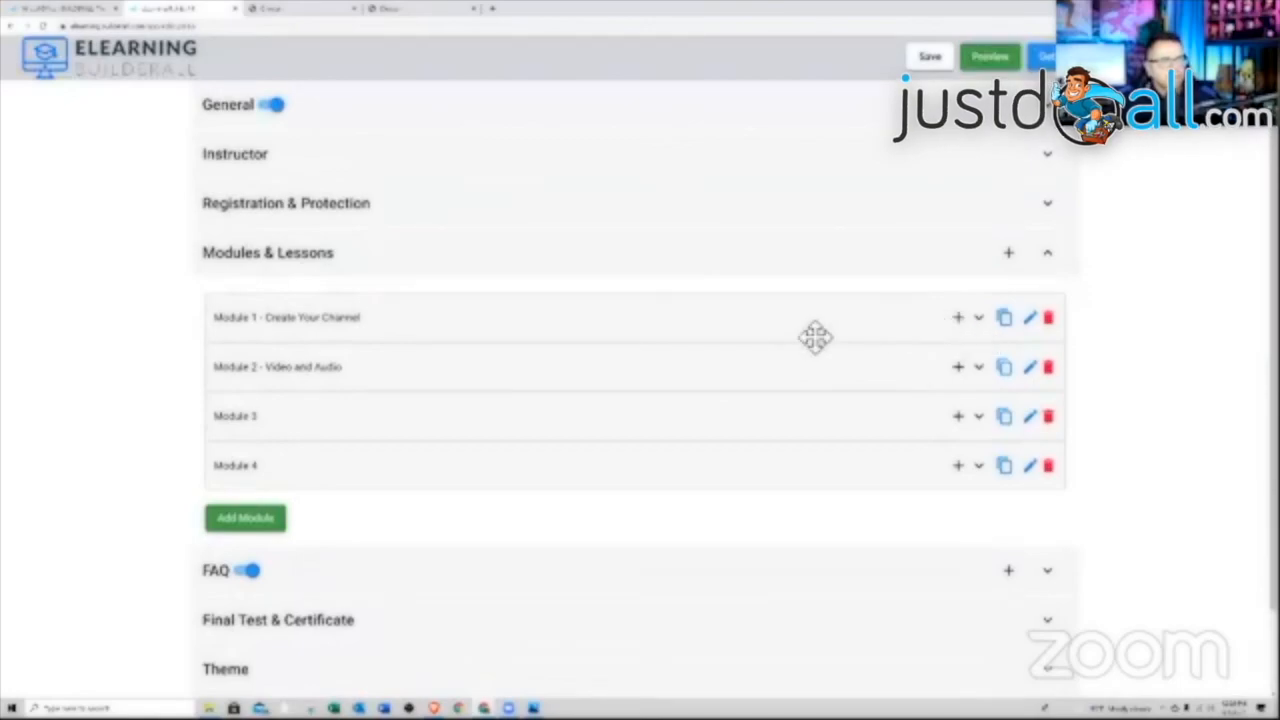
click(815, 337)
click(952, 381)
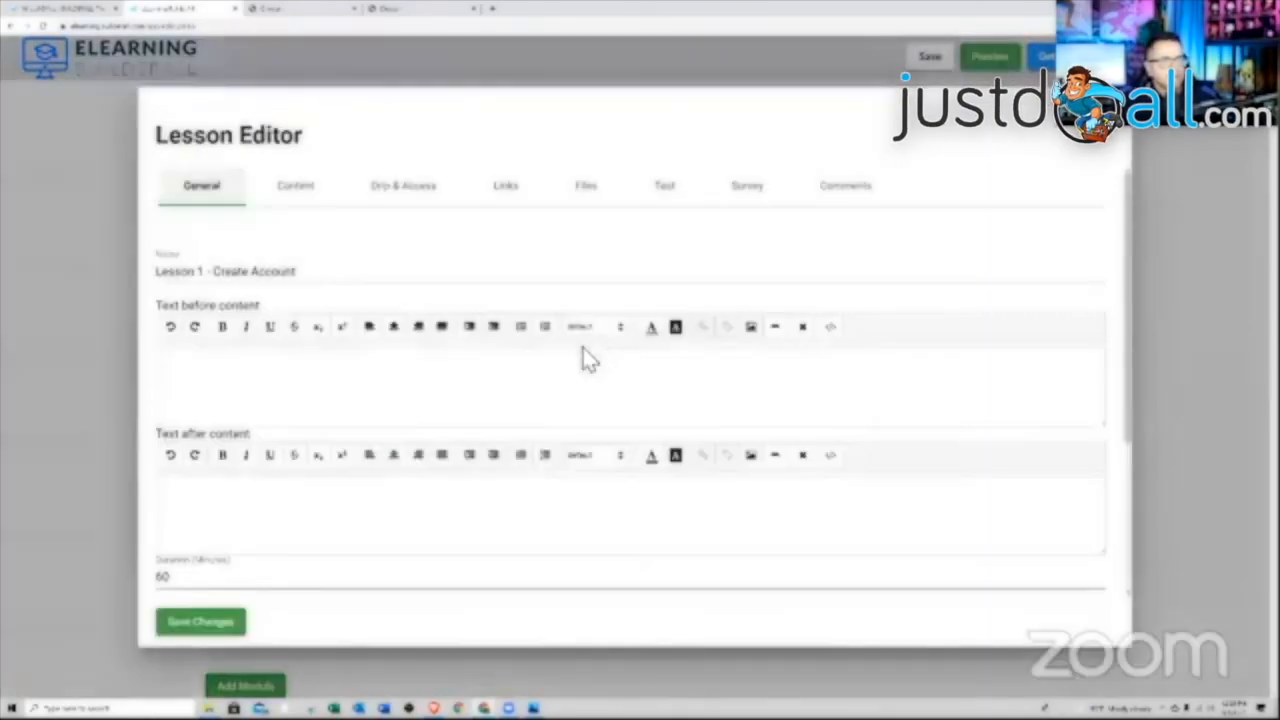
scroll(588, 360, down, 3)
scroll(354, 400, up, 2)
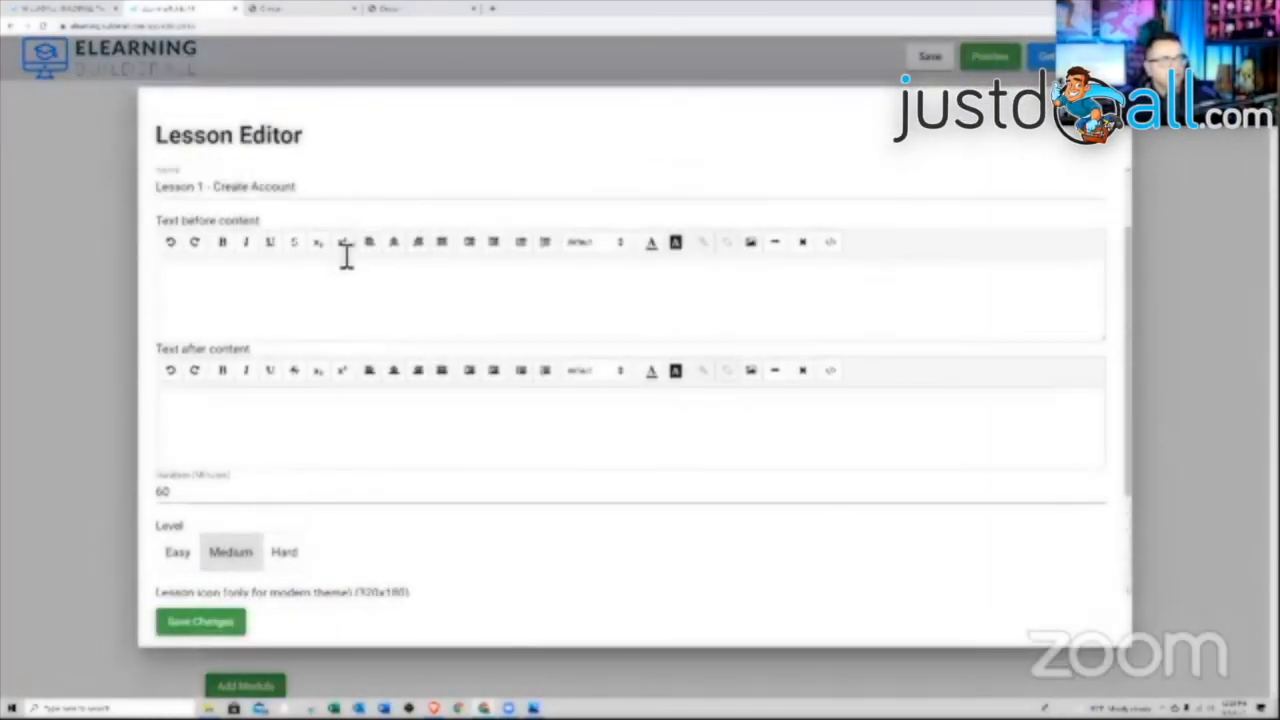
scroll(347, 257, up, 1)
Check Lesson 1's content settings, close the lesson editor, and bring up the course's Get Link panel
click(307, 192)
click(411, 256)
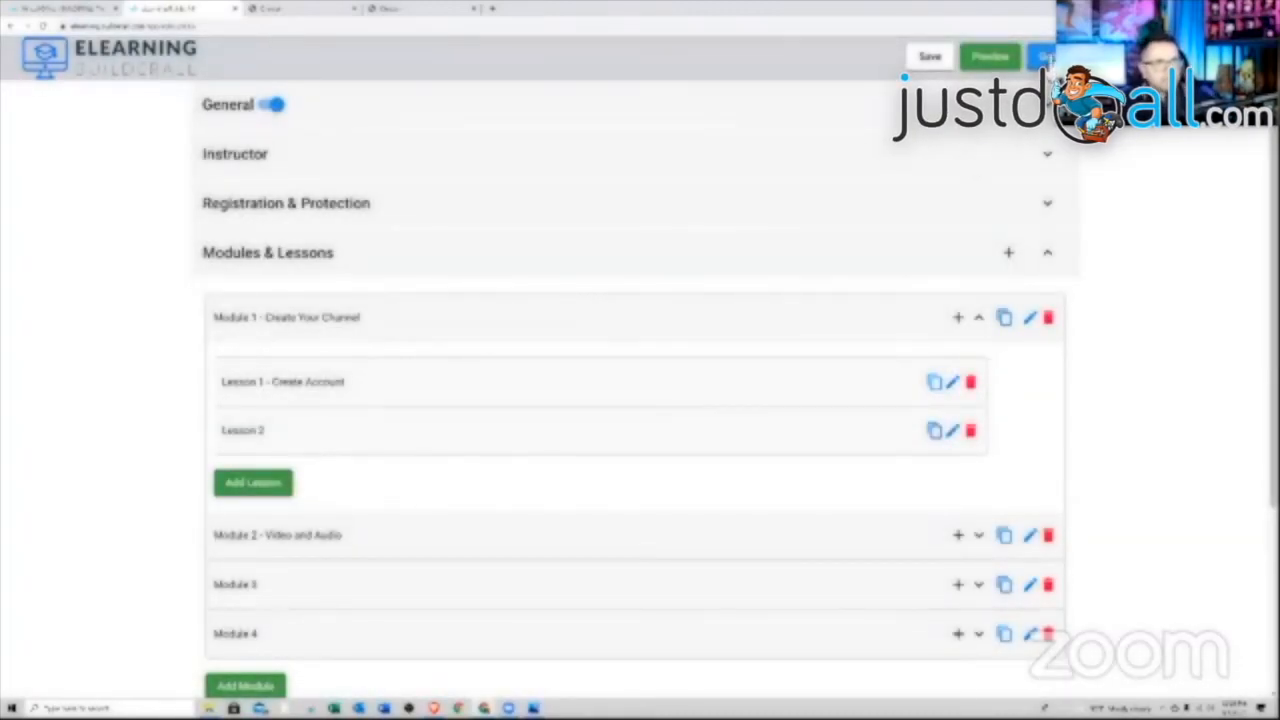
click(1045, 56)
Copy the course's Direct link and paste it into the published site's tab, staying on the page when prompted
click(943, 258)
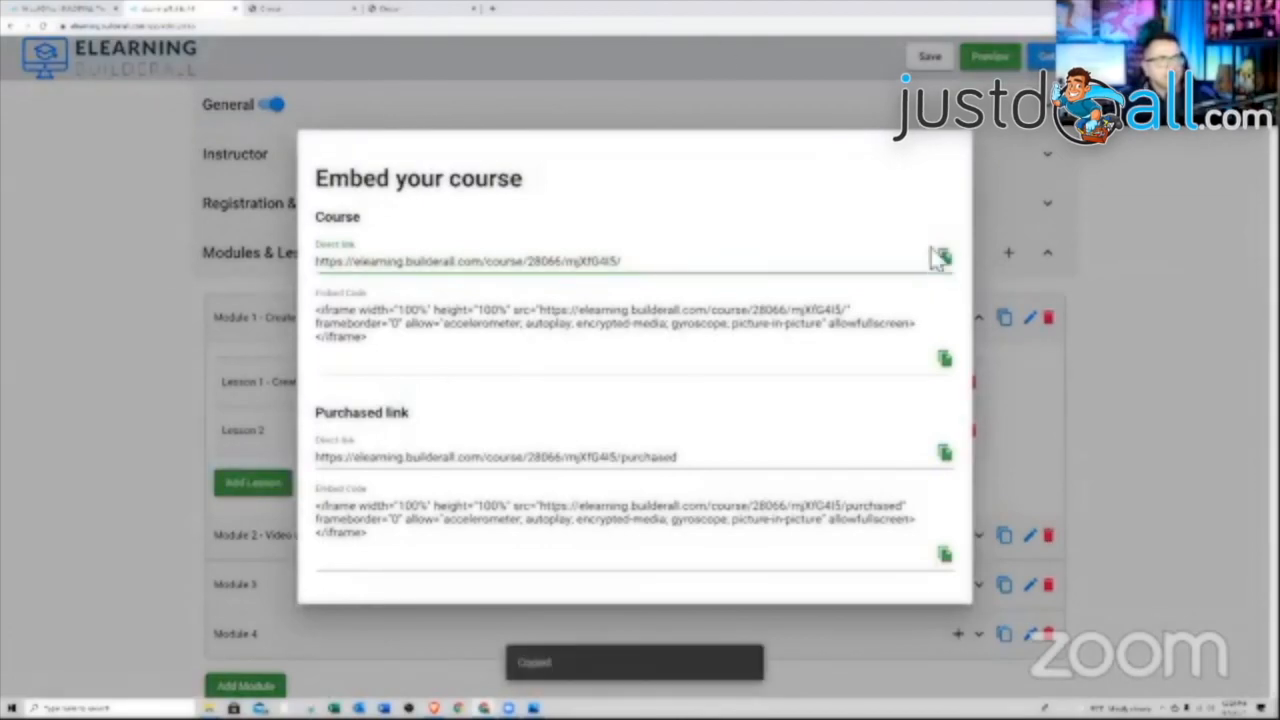
click(400, 12)
click(380, 27)
right_click(379, 30)
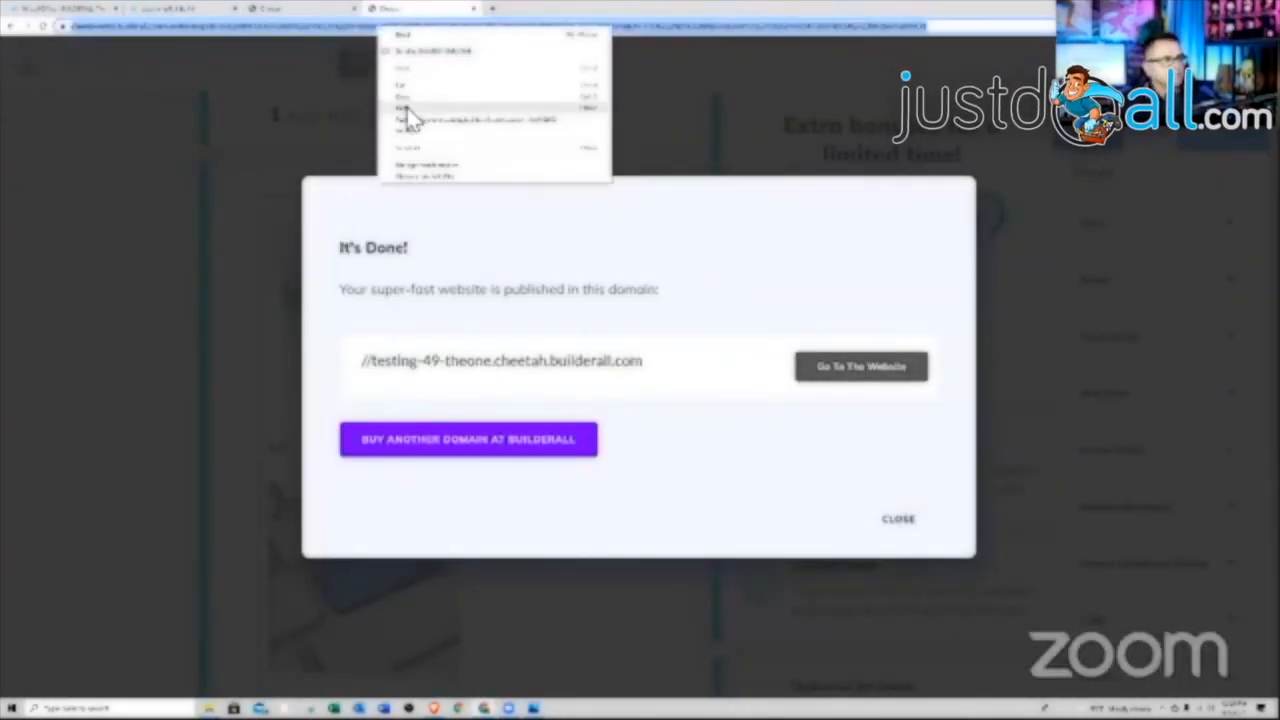
click(406, 112)
key(Return)
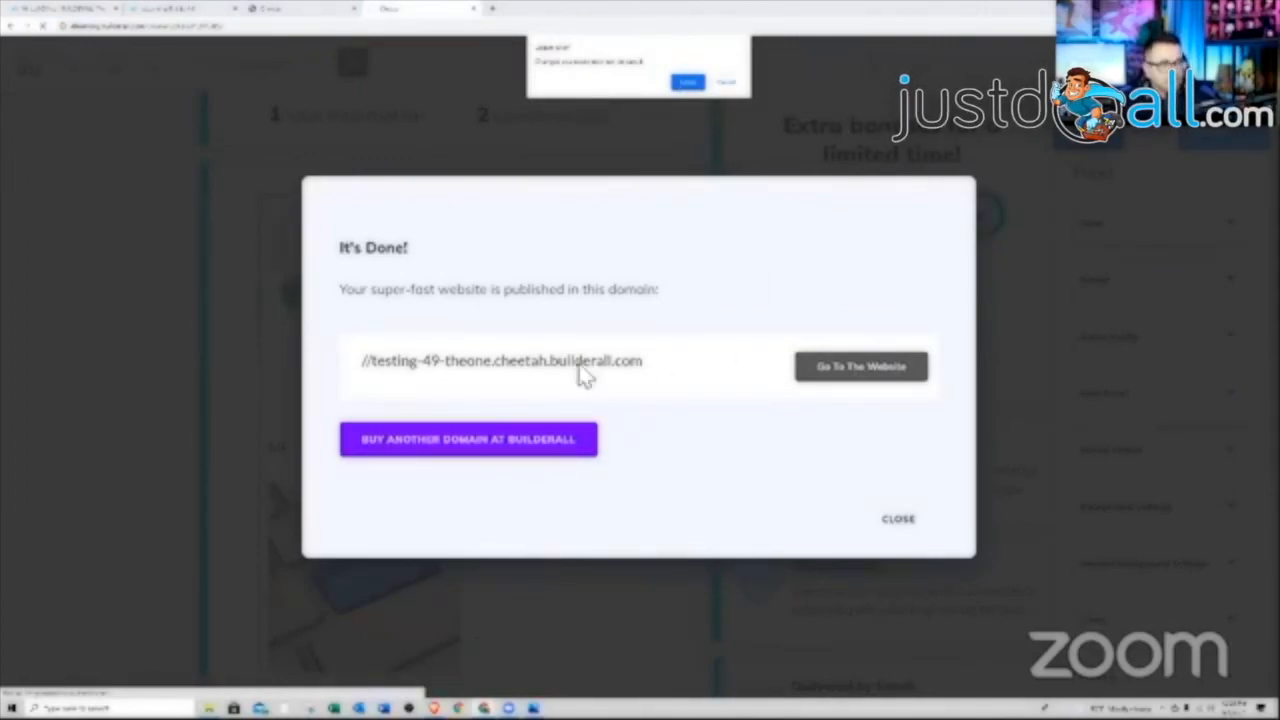
click(724, 84)
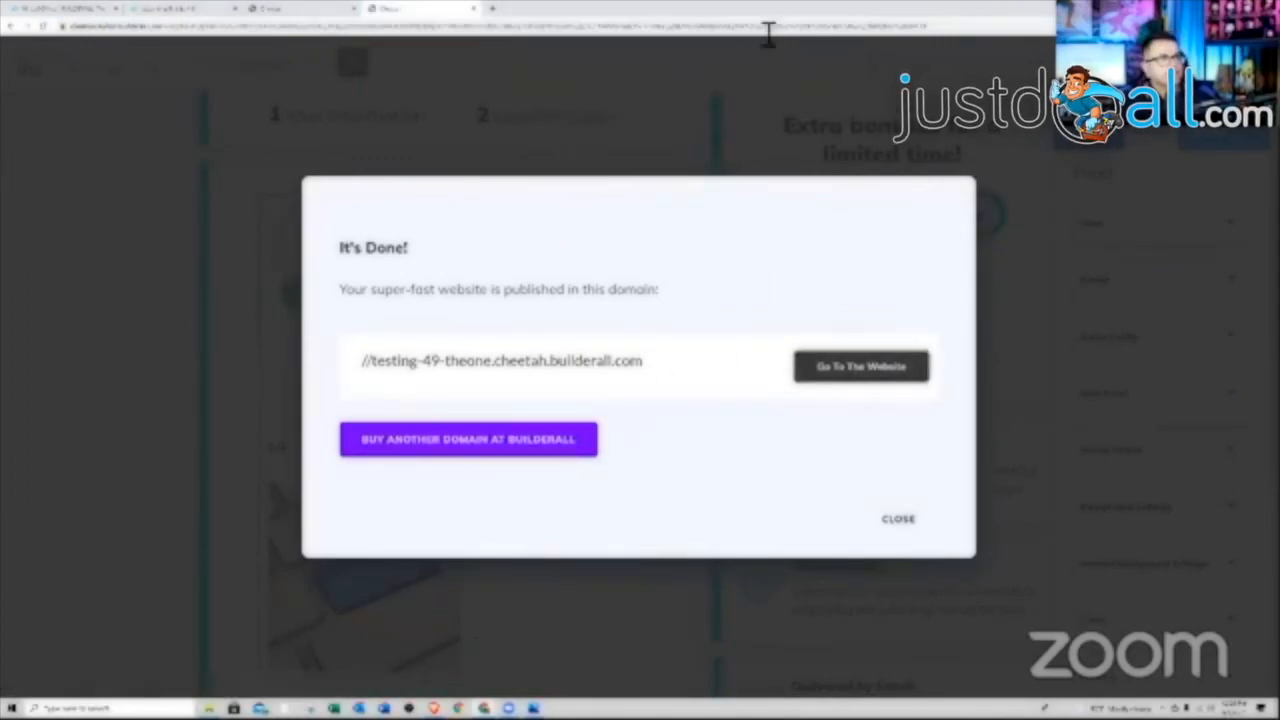
Load the copied course link in a new tab and maximize the window to browse the live course
drag(804, 10, 868, 102)
click(954, 95)
right_click(863, 113)
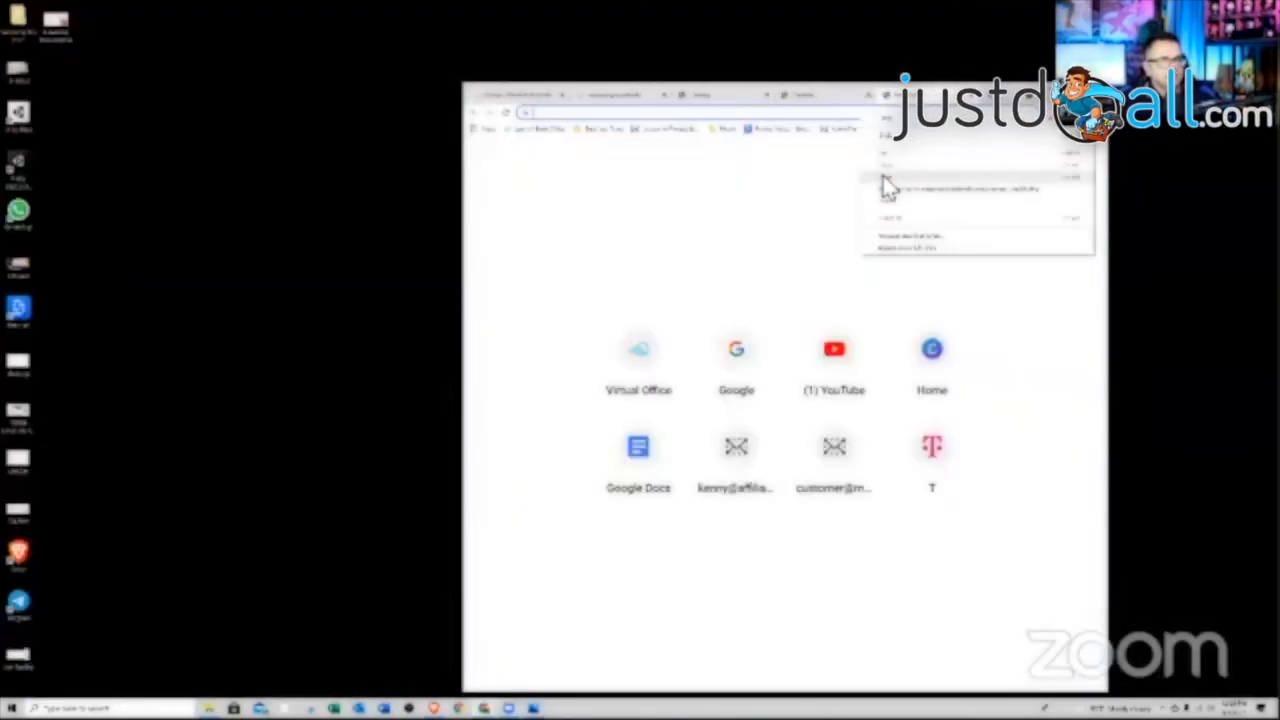
click(884, 186)
key(Return)
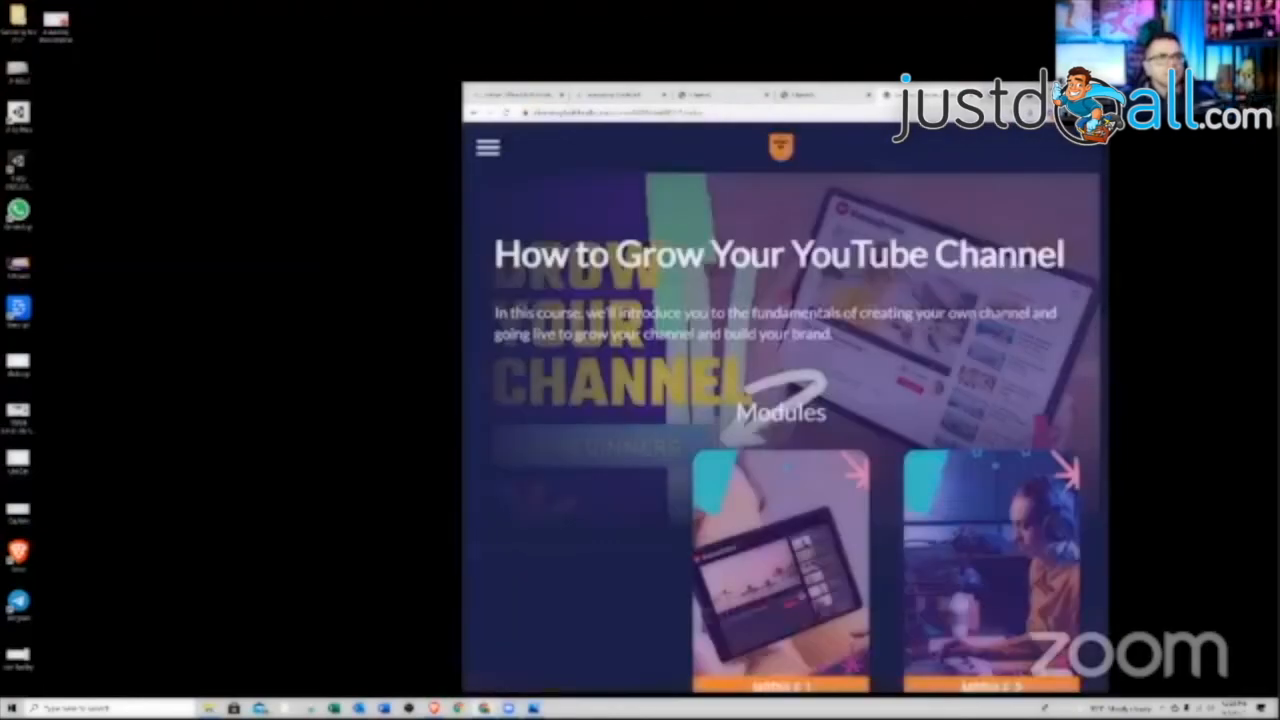
click(1073, 91)
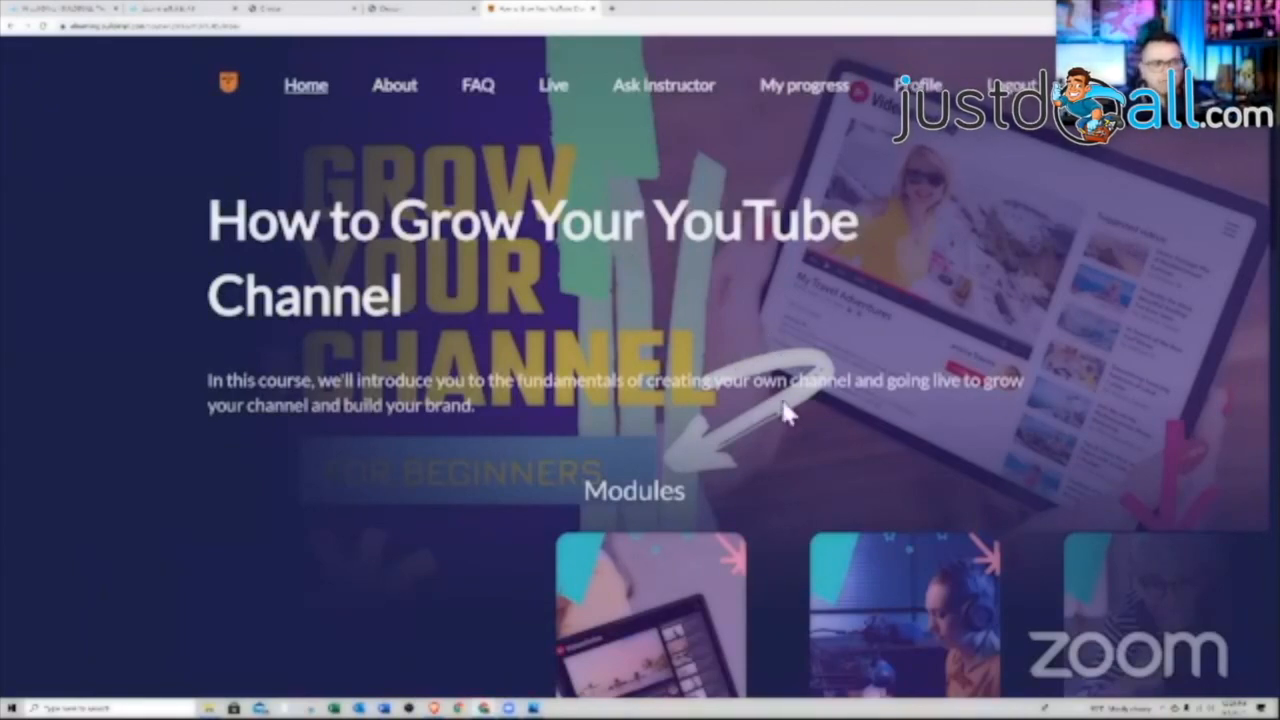
scroll(672, 348, down, 1)
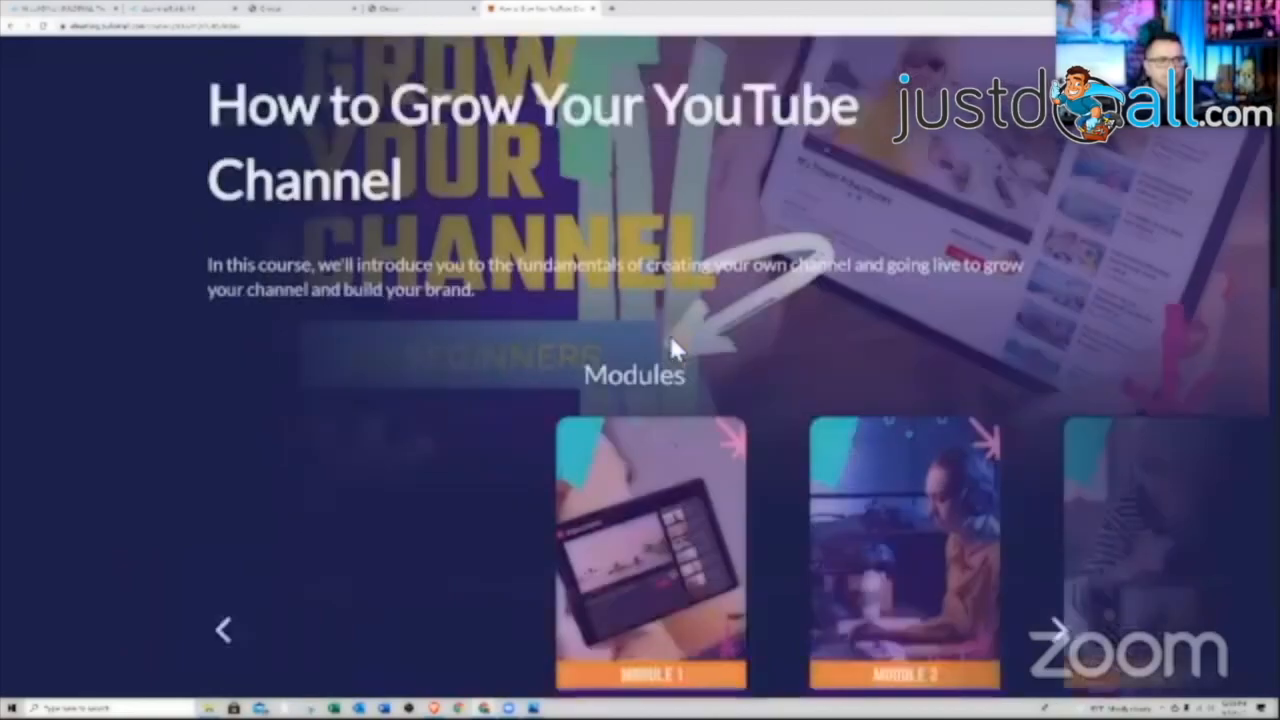
scroll(672, 346, down, 8)
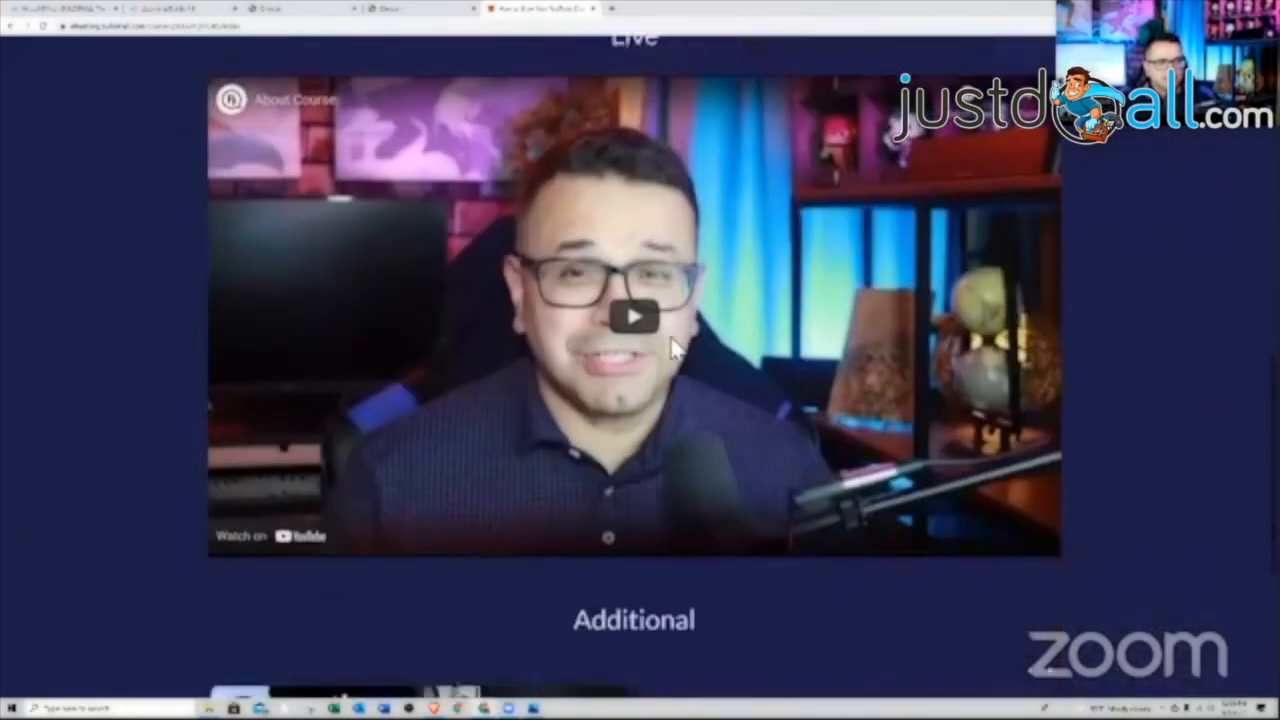
scroll(672, 346, down, 3)
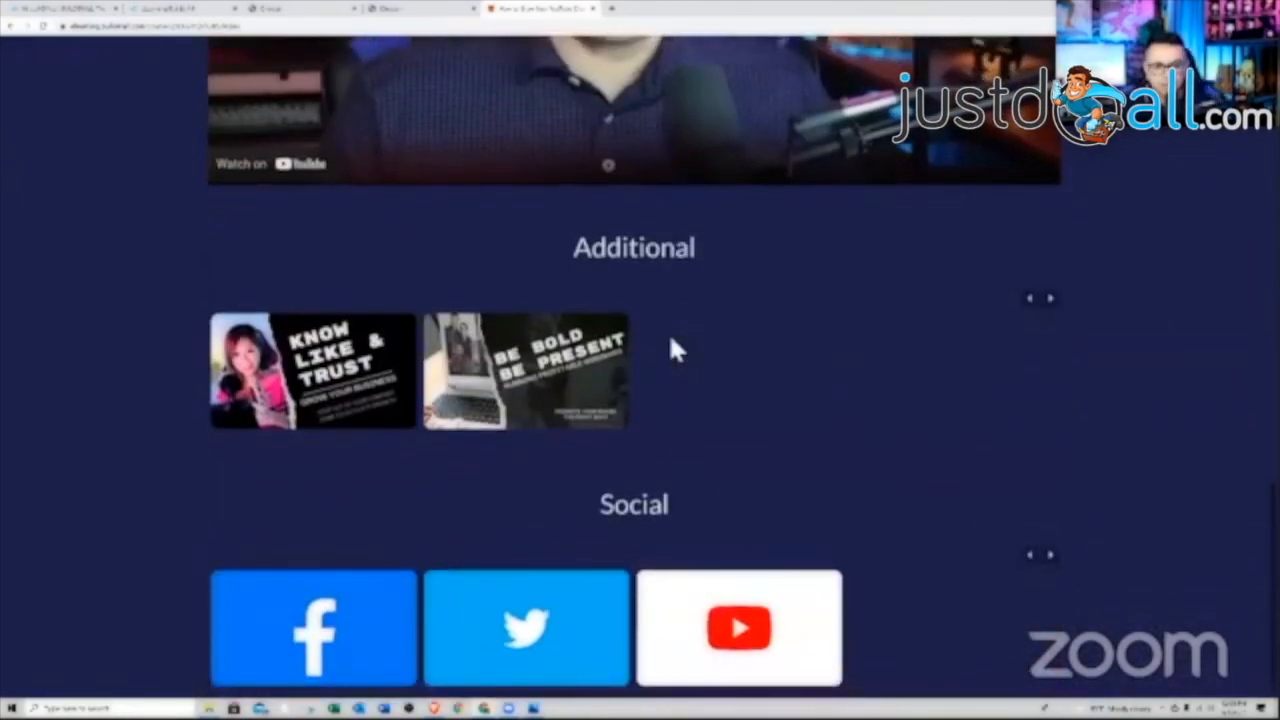